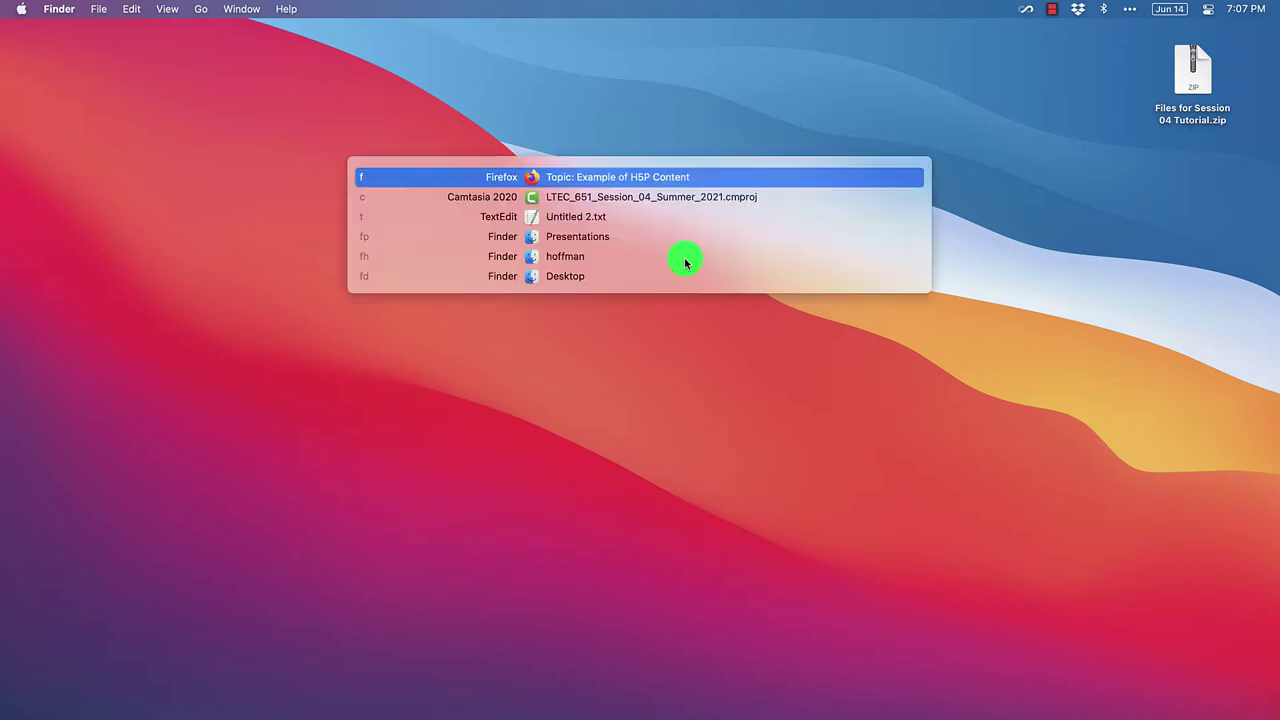
Step: Switch to Firefox and show the Space Shuttle presentation in the Example of H5P Content discussion in full screen
click(677, 174)
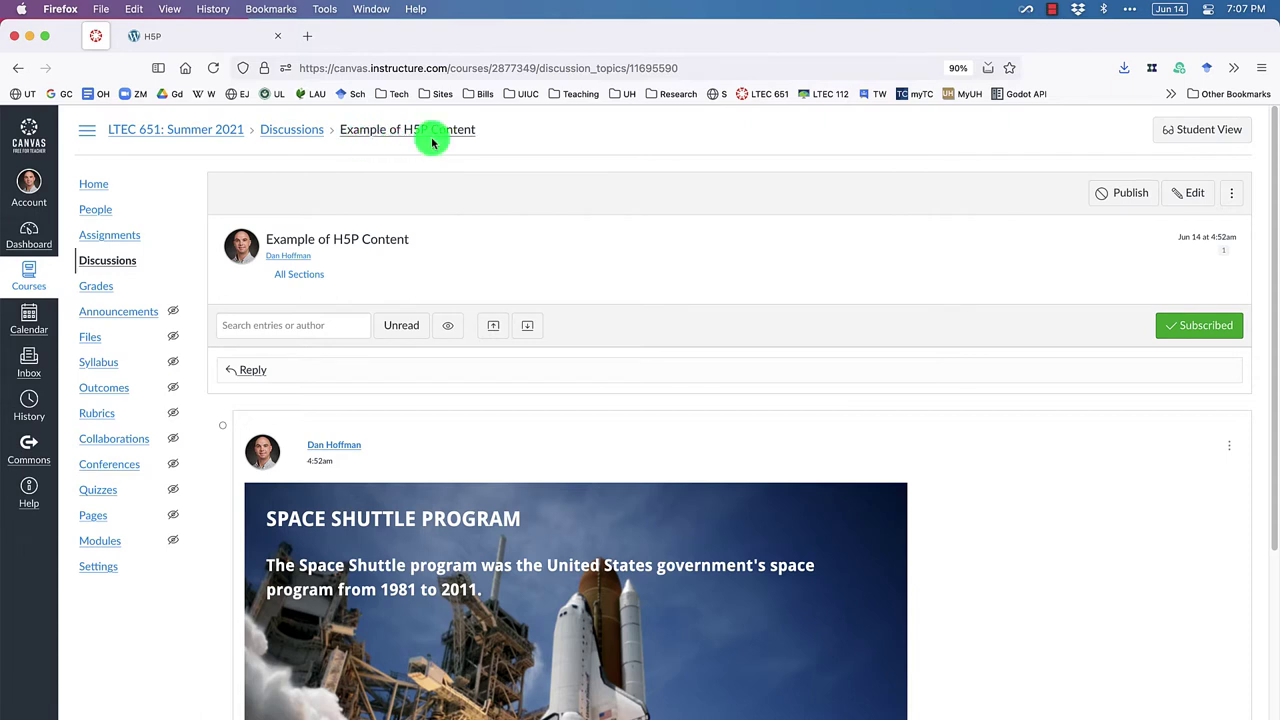
scroll(528, 180, down, 2)
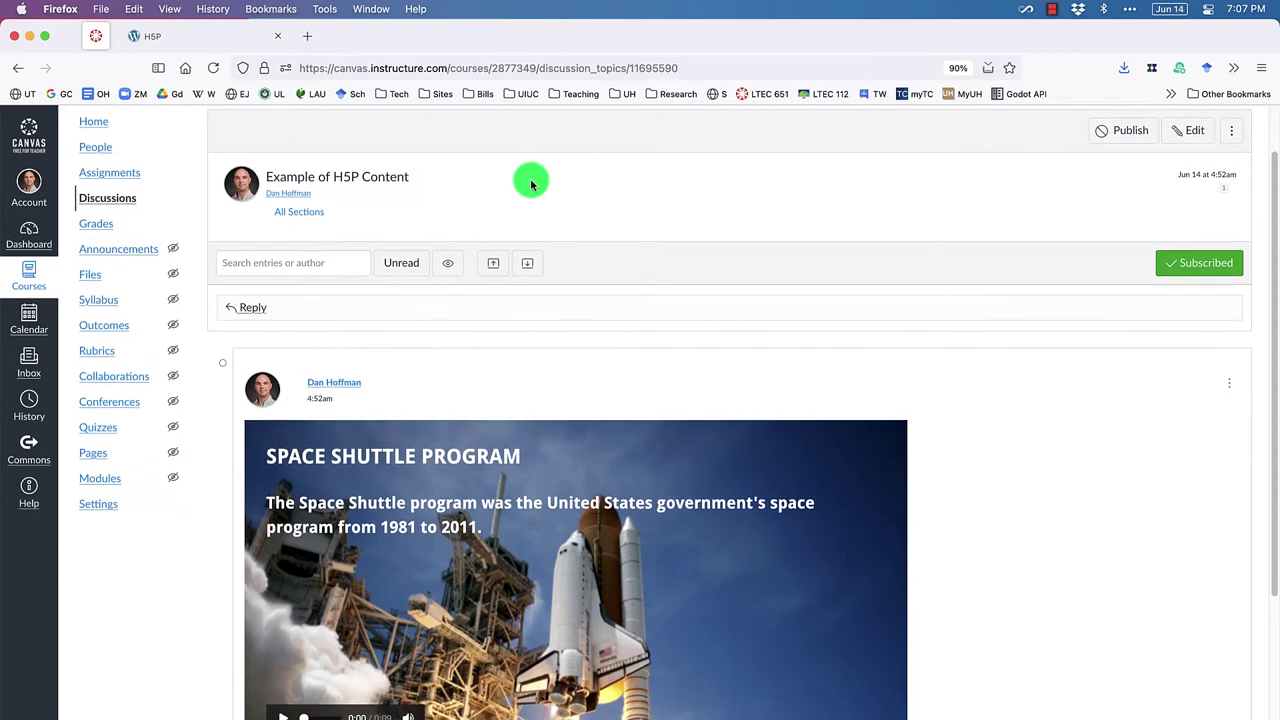
scroll(531, 184, down, 3)
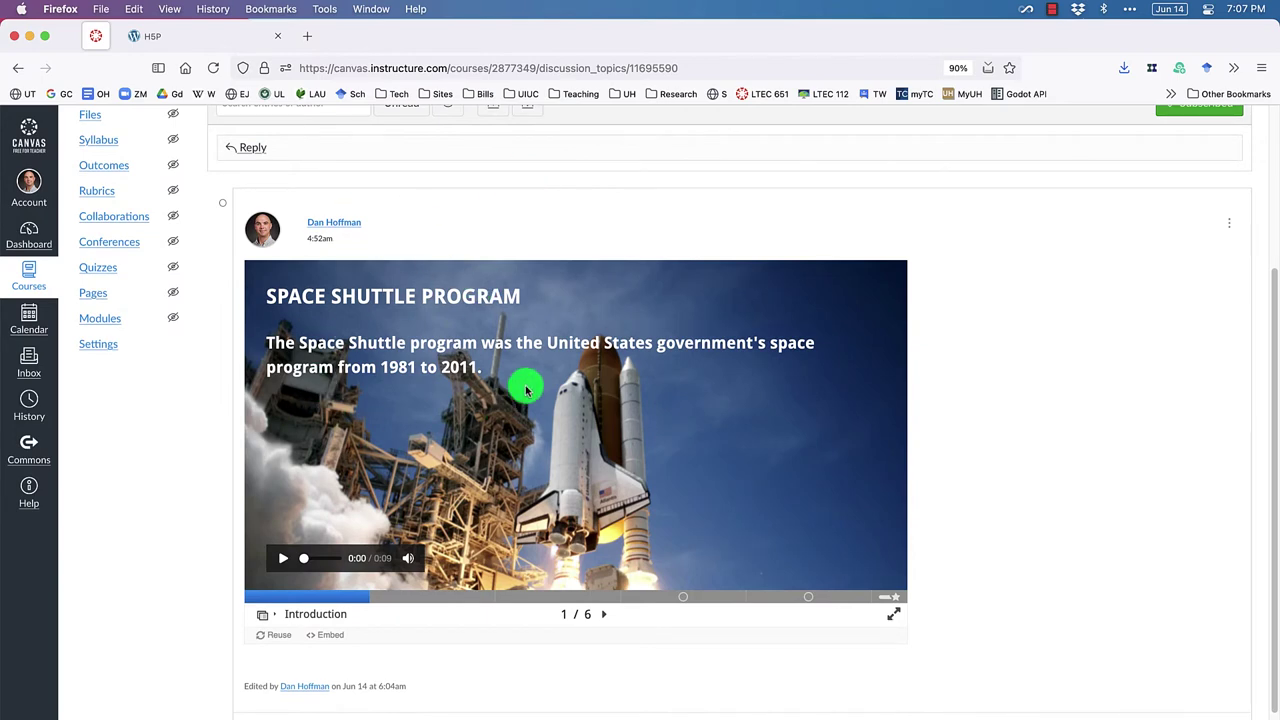
scroll(526, 390, down, 1)
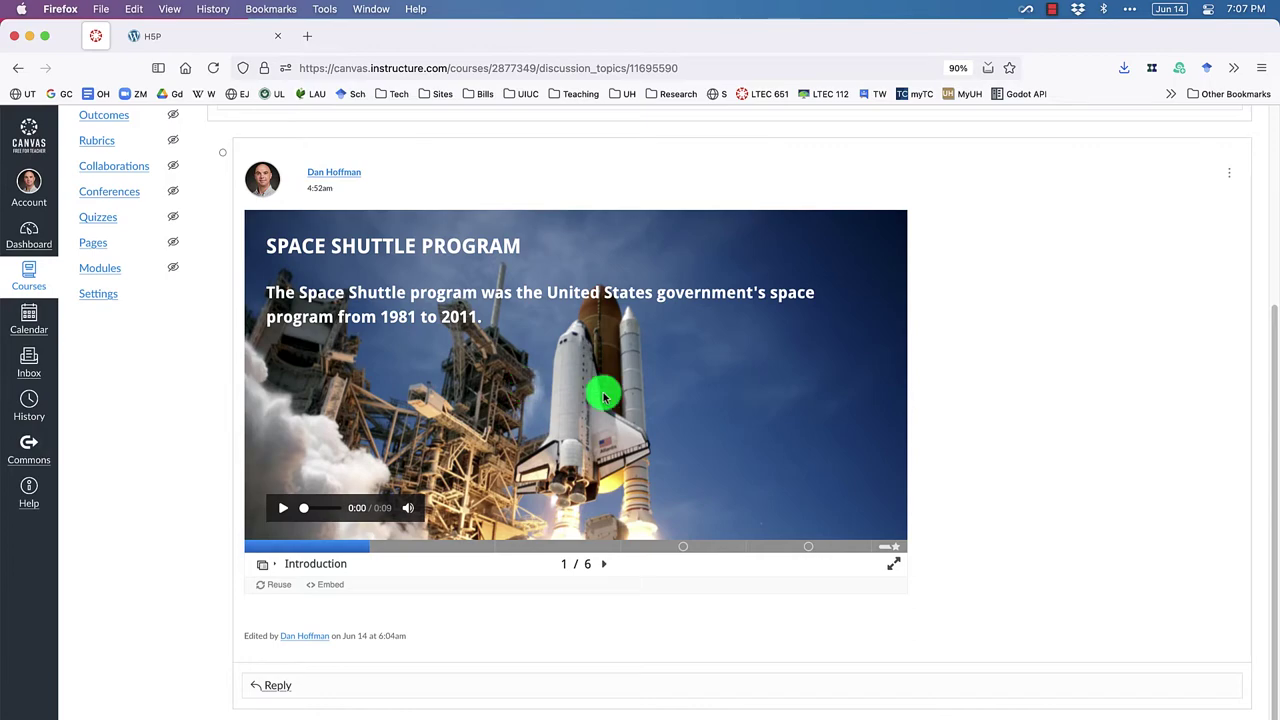
click(895, 570)
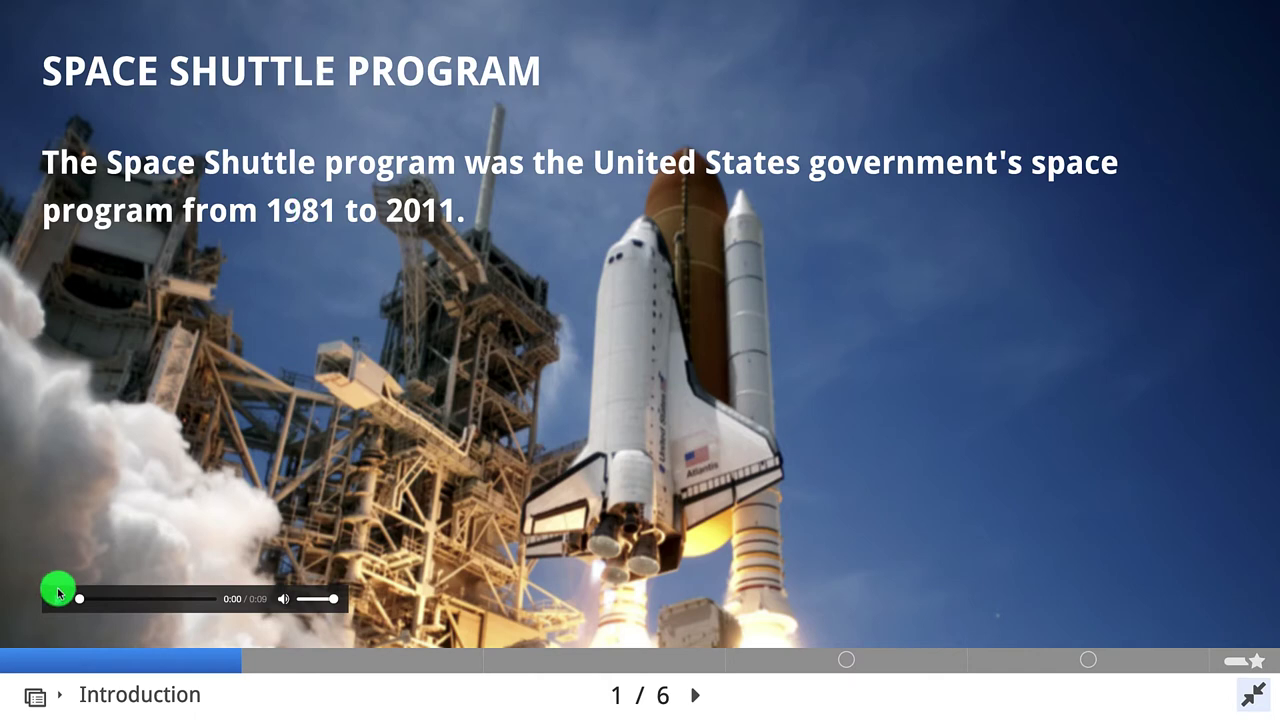
Step: Play and pause the Introduction slide's audio, and step through the presentation's slides in order up to Quiz #2
click(58, 595)
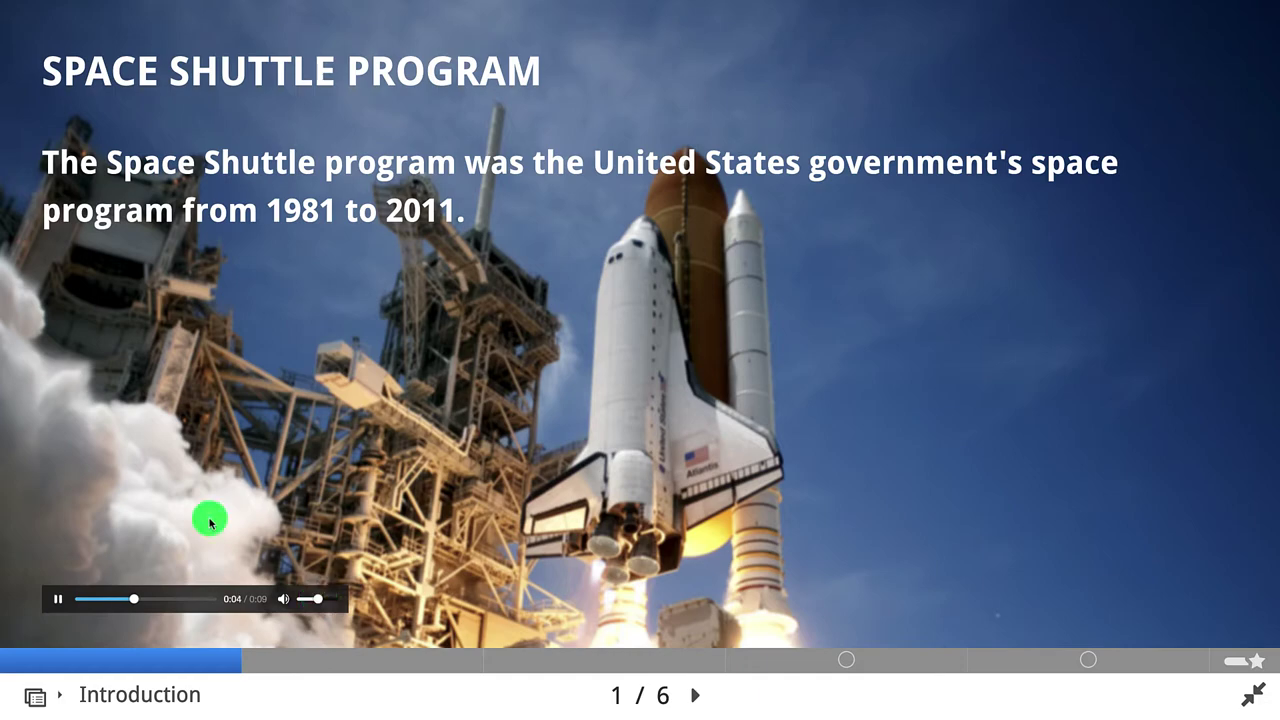
click(59, 598)
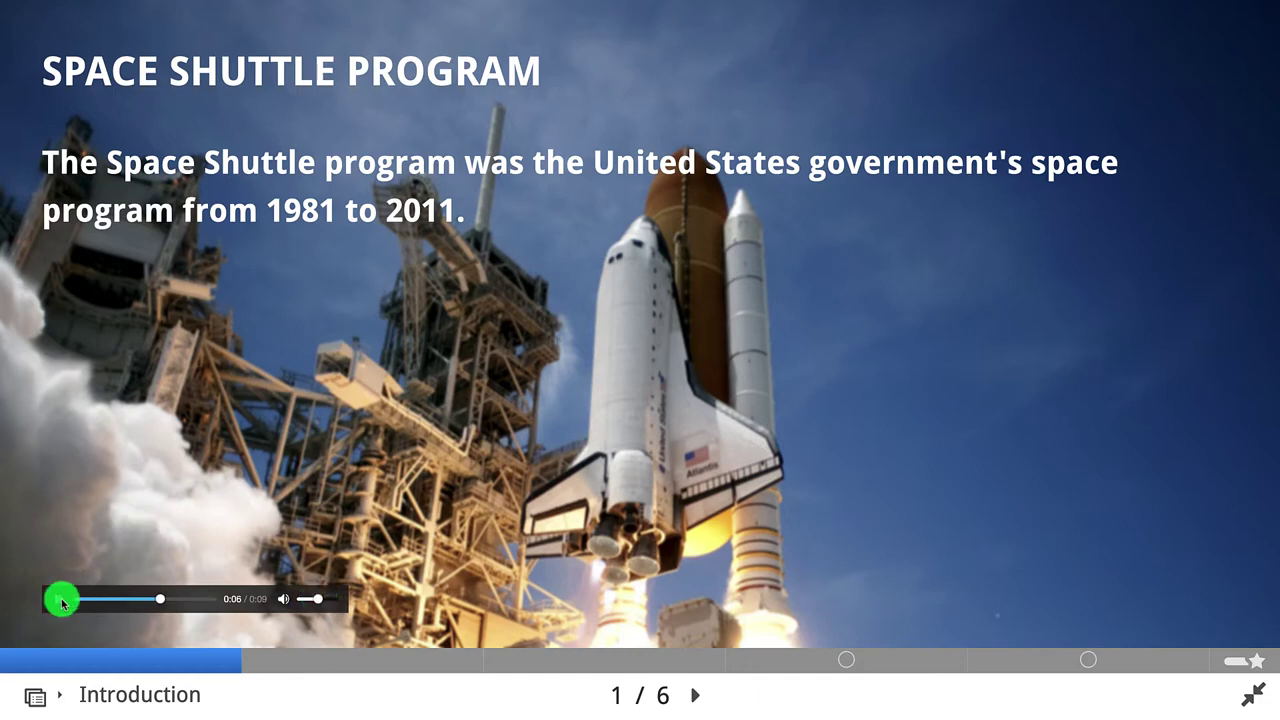
click(404, 664)
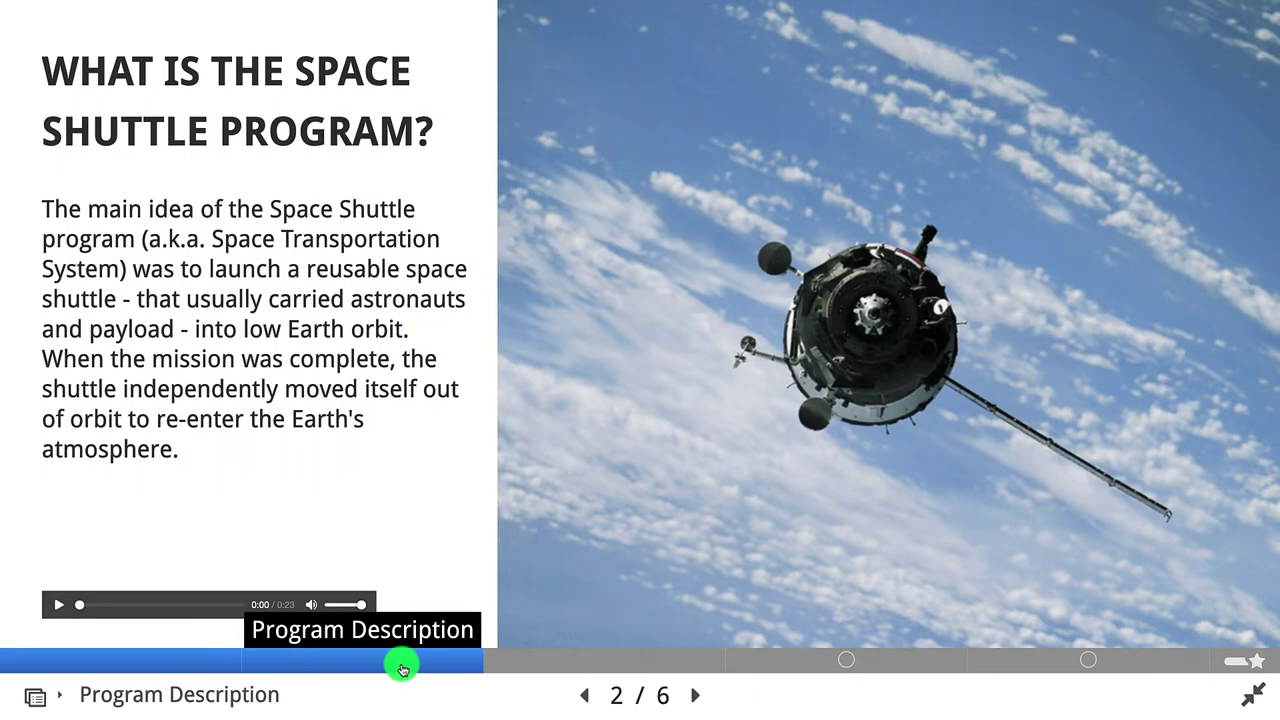
click(552, 663)
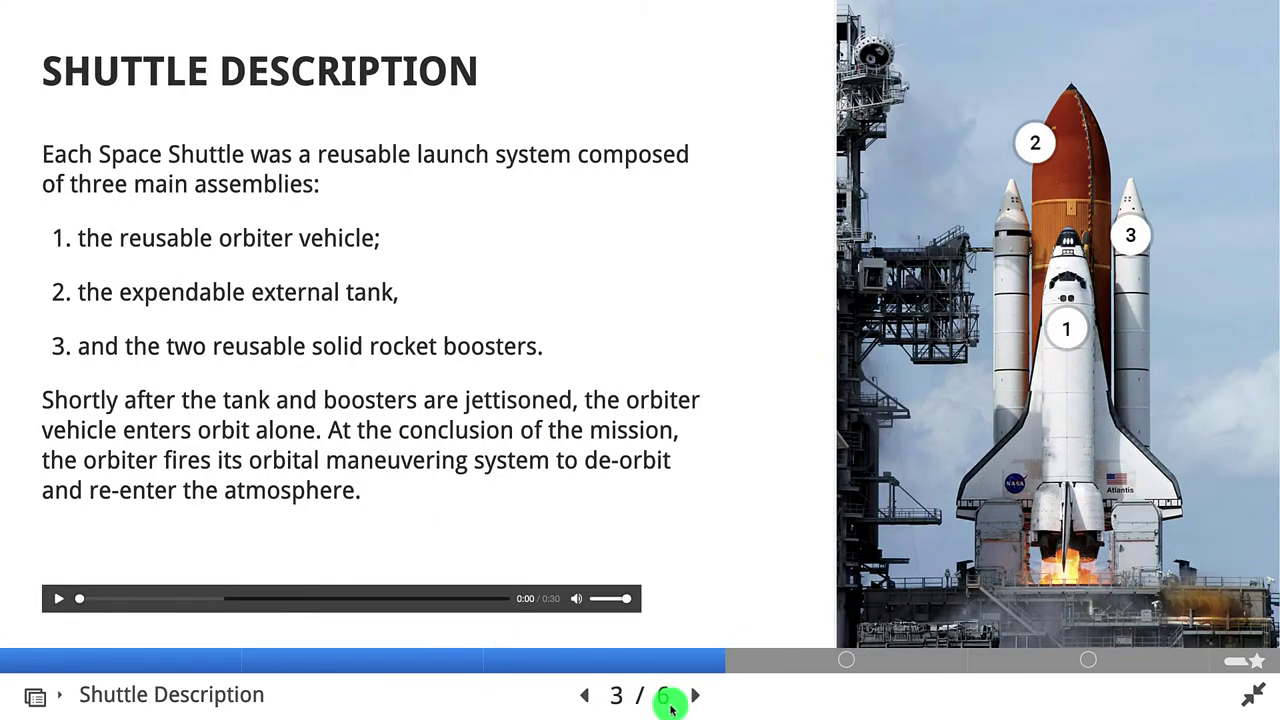
click(808, 664)
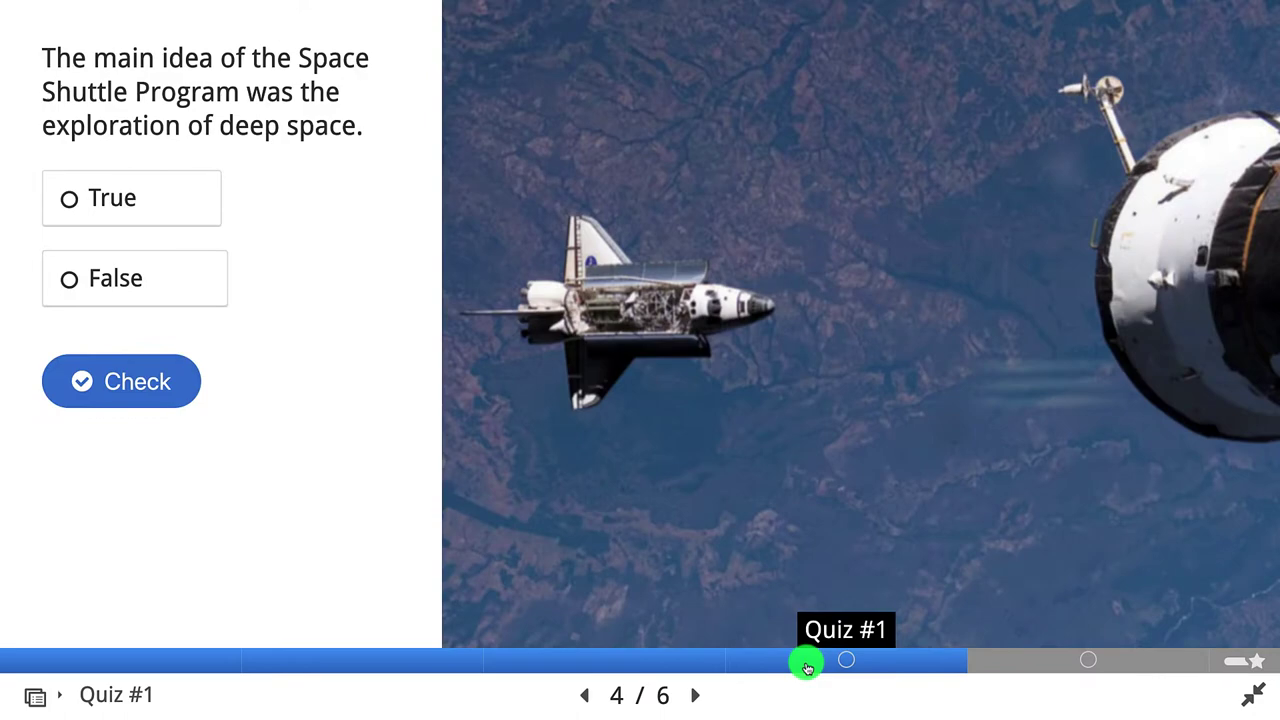
click(1003, 650)
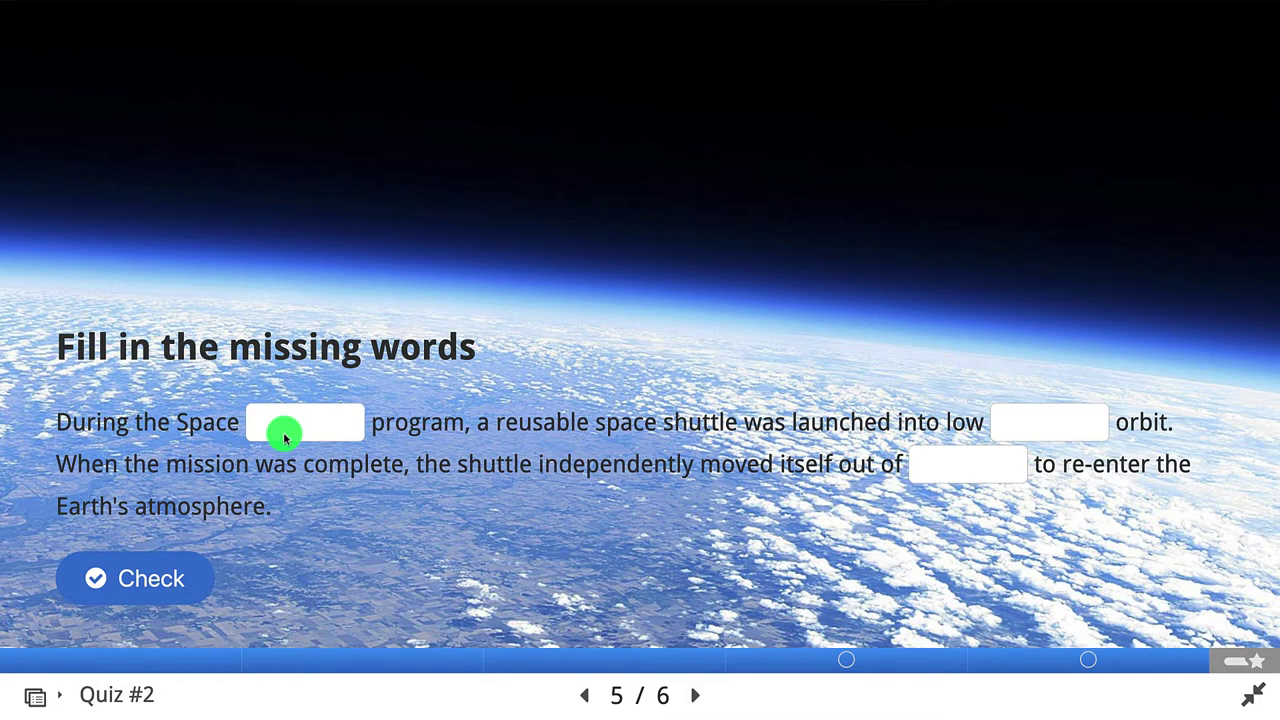
Step: Revisit the Program Description, Quiz #1 and Introduction slides, and exit the full-screen presentation
click(119, 654)
click(321, 654)
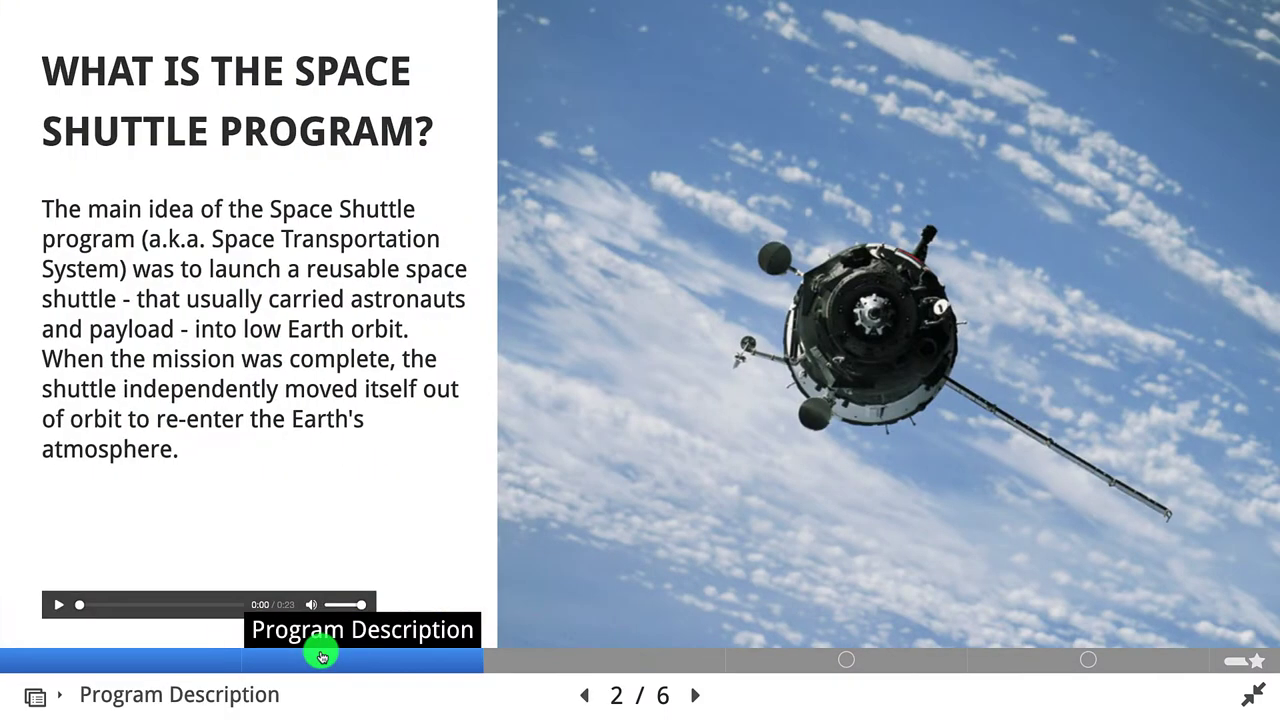
click(37, 696)
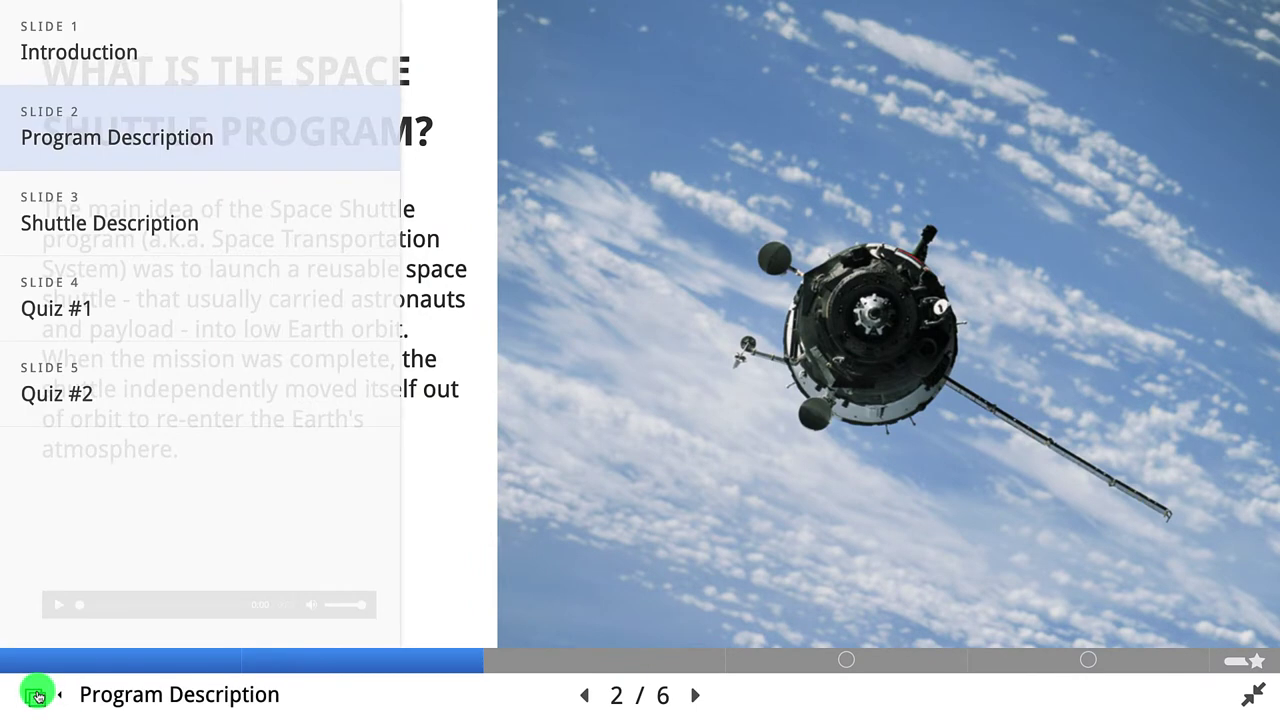
click(63, 297)
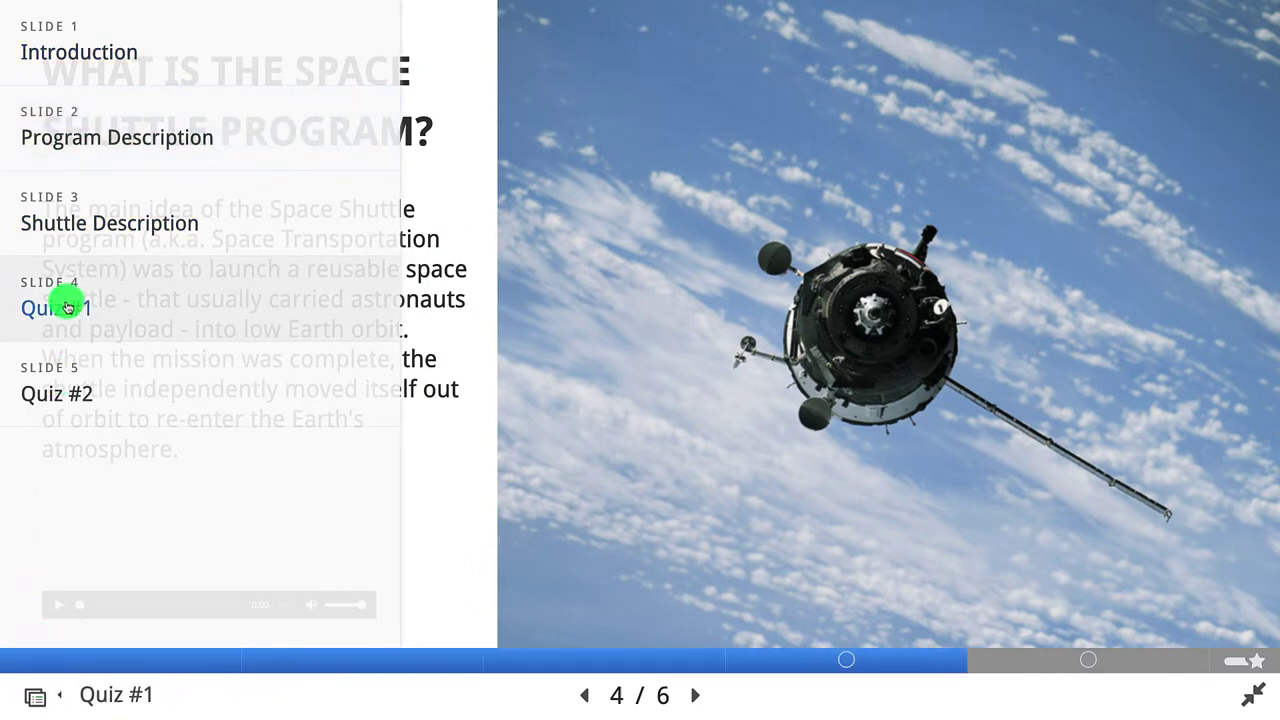
click(86, 58)
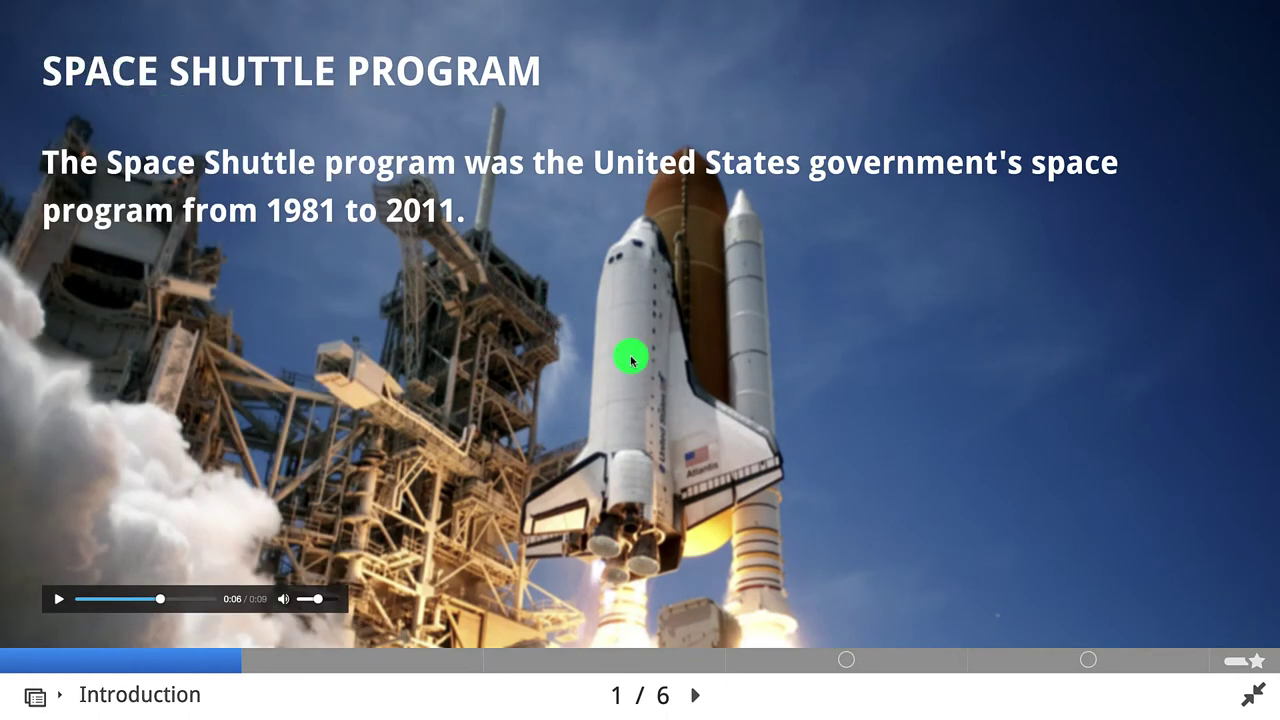
click(1262, 697)
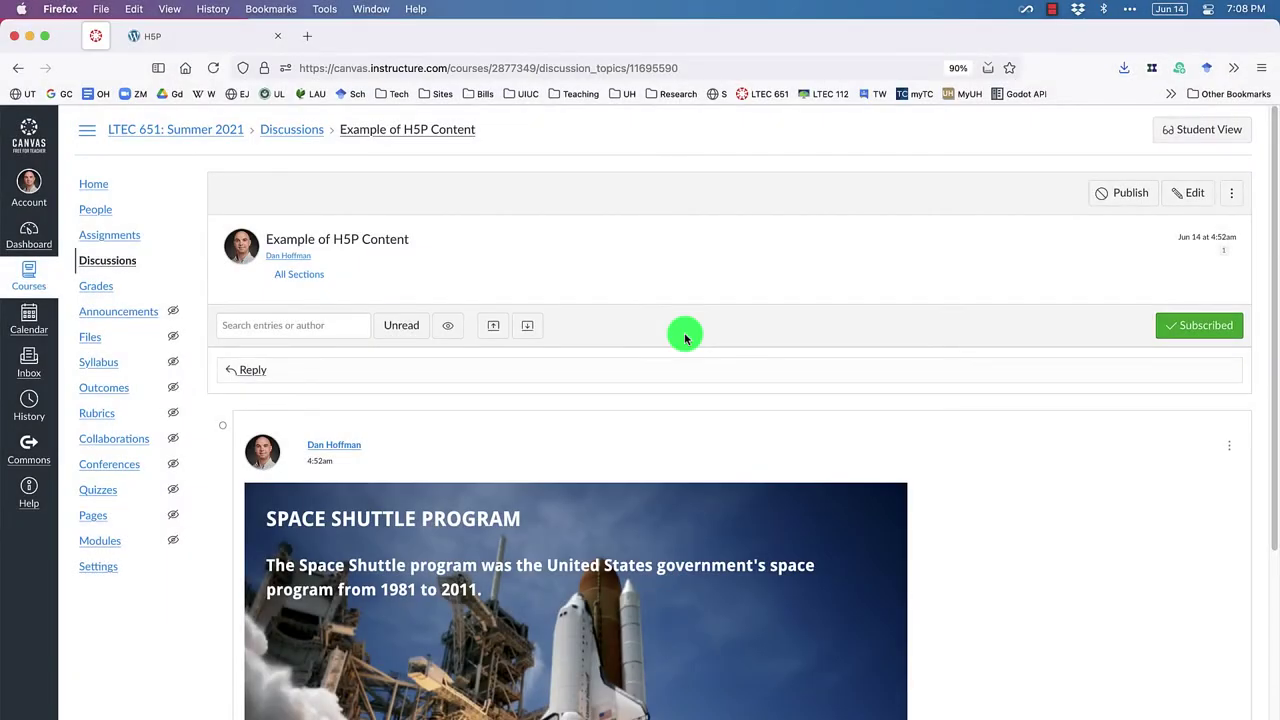
Step: Extract Files for Session 04 Tutorial.zip on the desktop and move the original archive to the trash
click(31, 36)
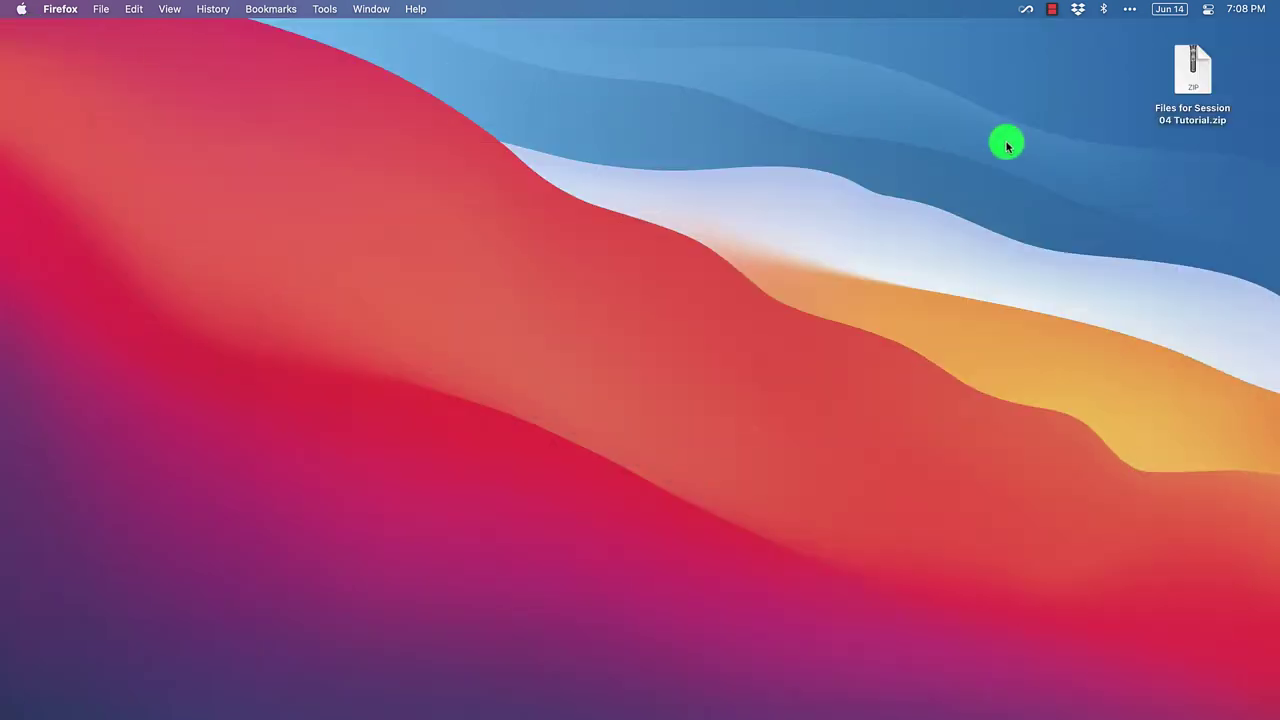
click(1193, 72)
key(Return)
drag(1232, 132, 1193, 84)
double_click(1193, 84)
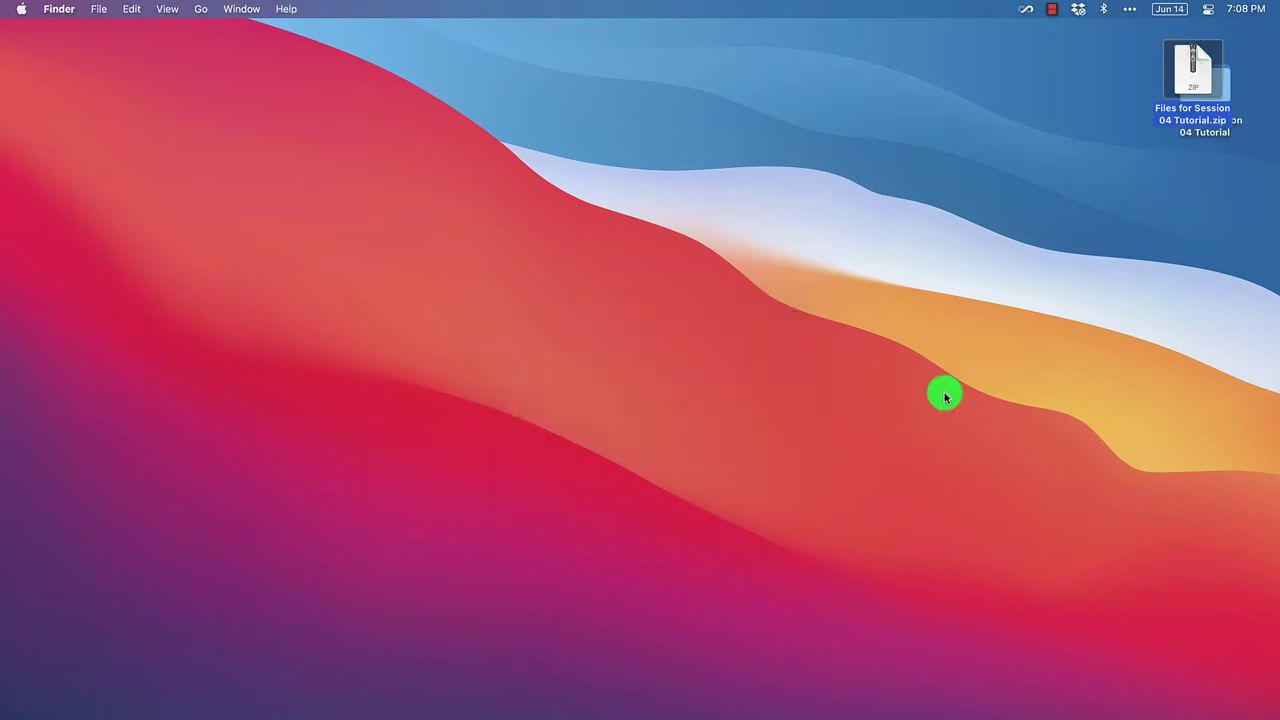
drag(1187, 71, 1204, 185)
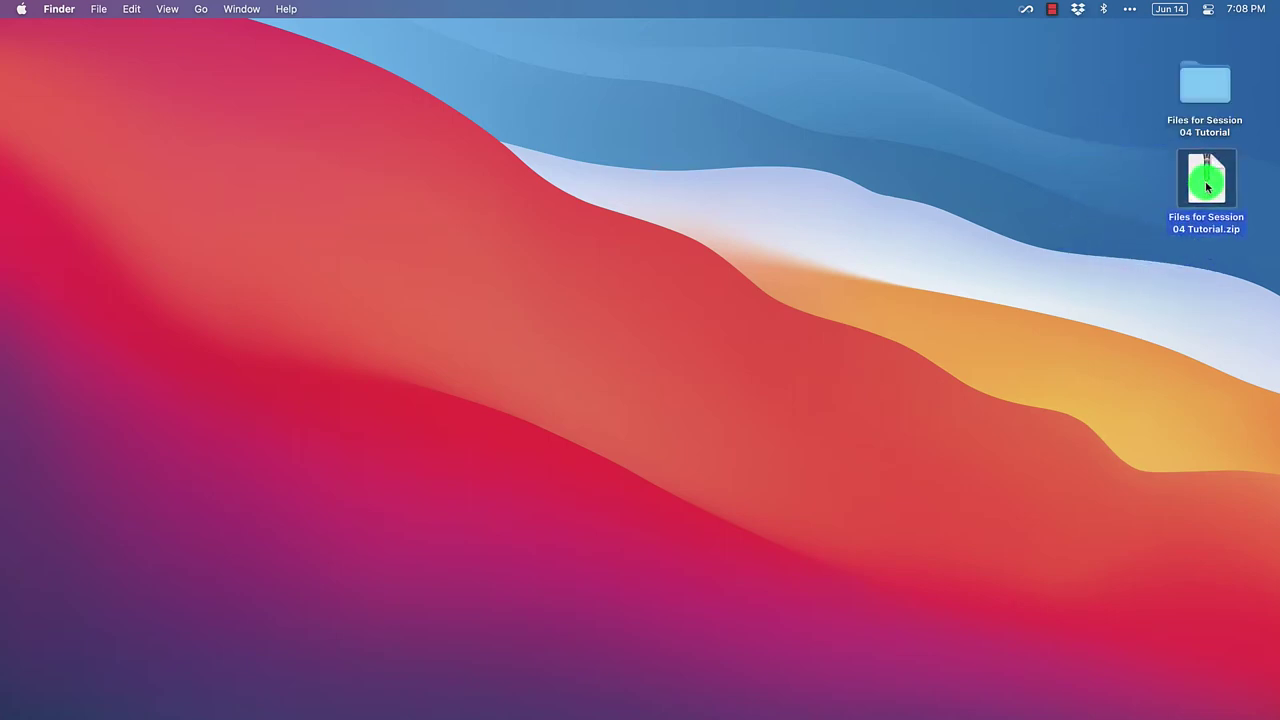
key(super+BackSpace)
Step: Open the extracted Files for Session 04 Tutorial folder from the desktop and enlarge its window
click(1210, 83)
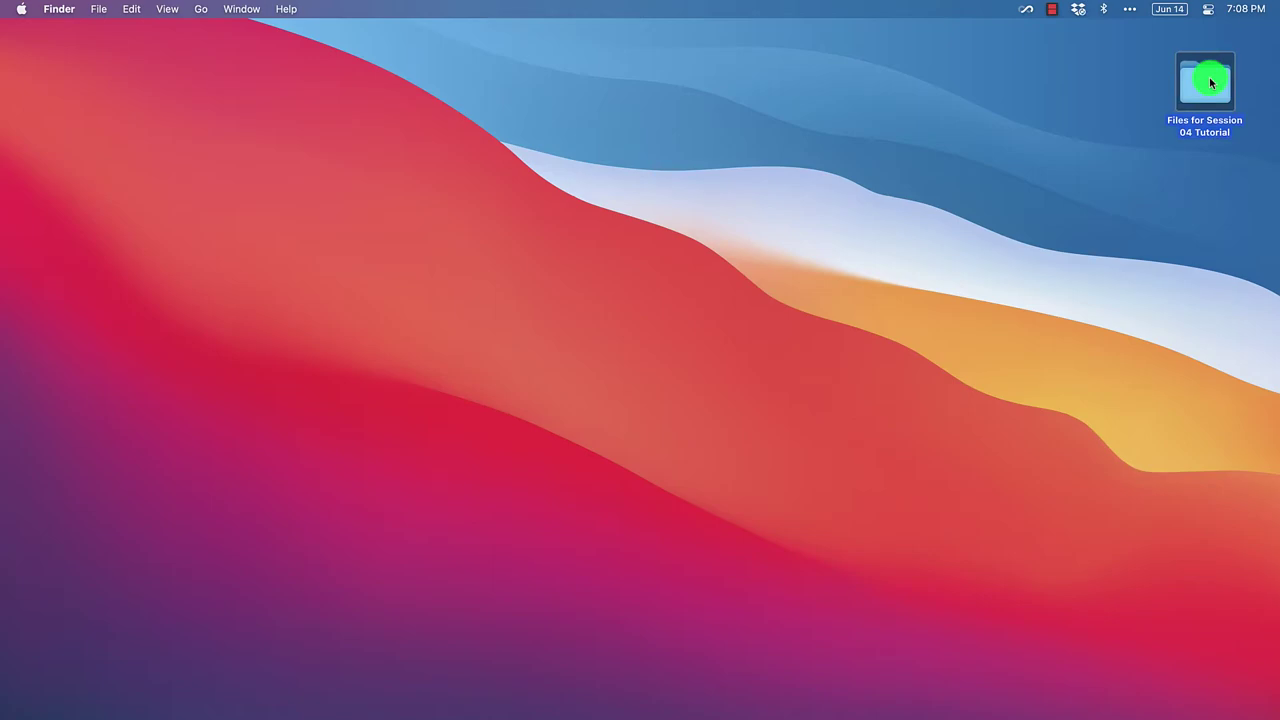
double_click(1210, 83)
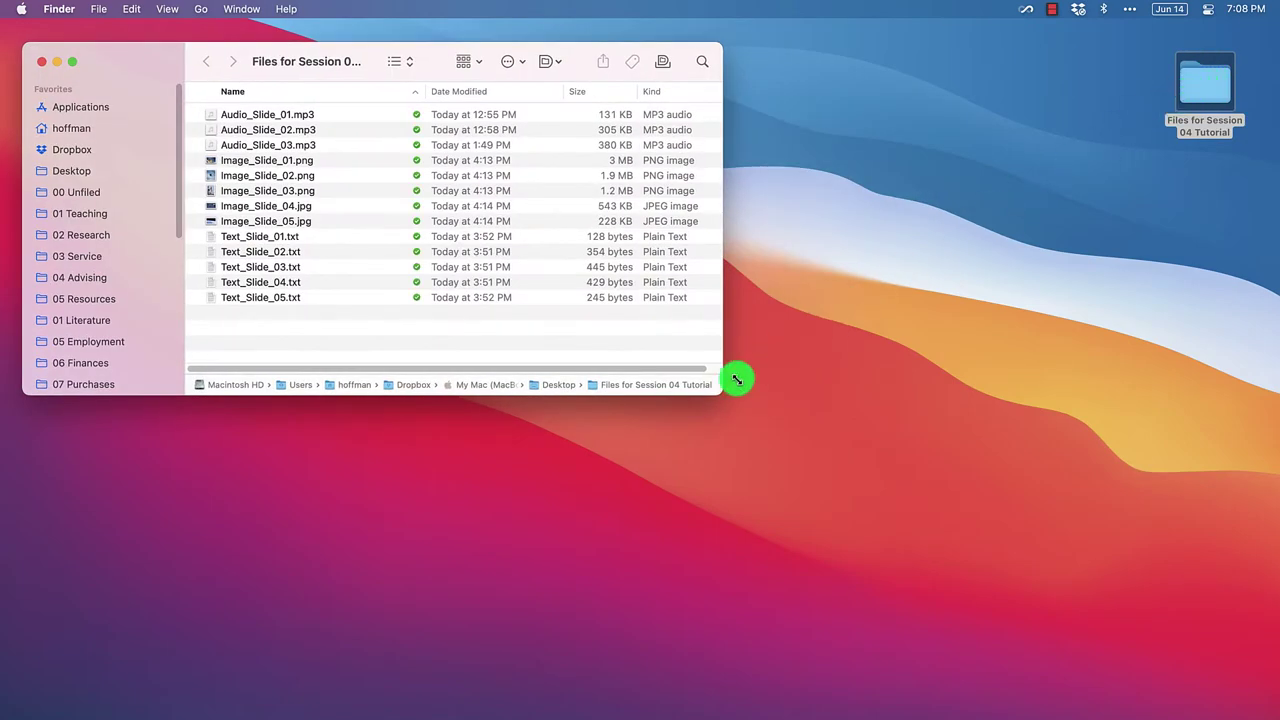
key(ctrl+alt+Return)
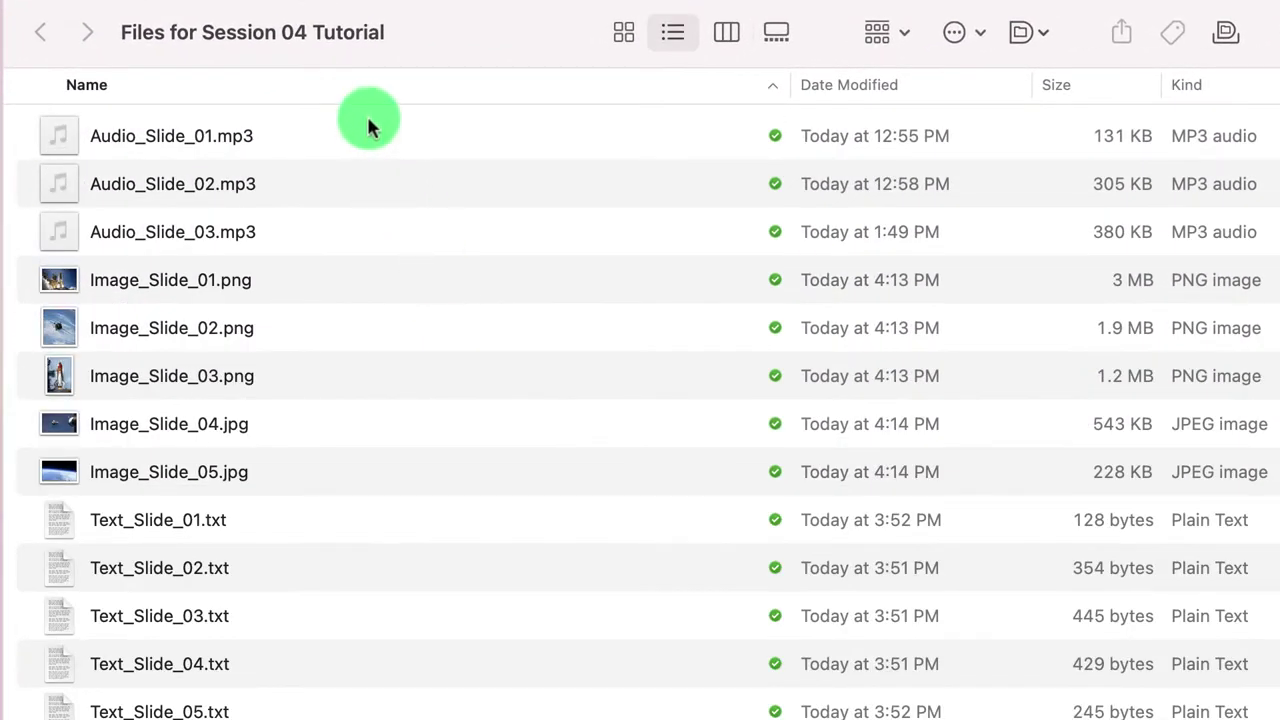
Step: Review the three slide audio files, Audio_Slide_01.mp3 to Audio_Slide_03.mp3, in the tutorial folder
click(368, 126)
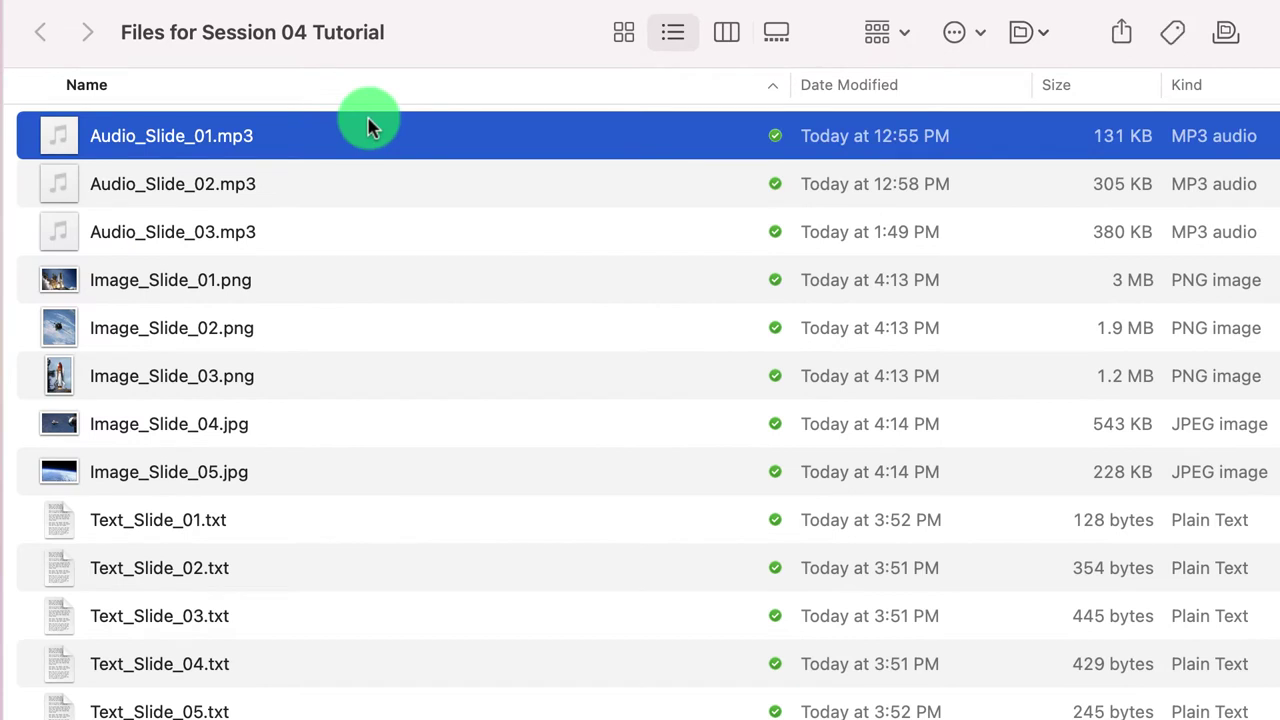
key(Down)
key(Down)
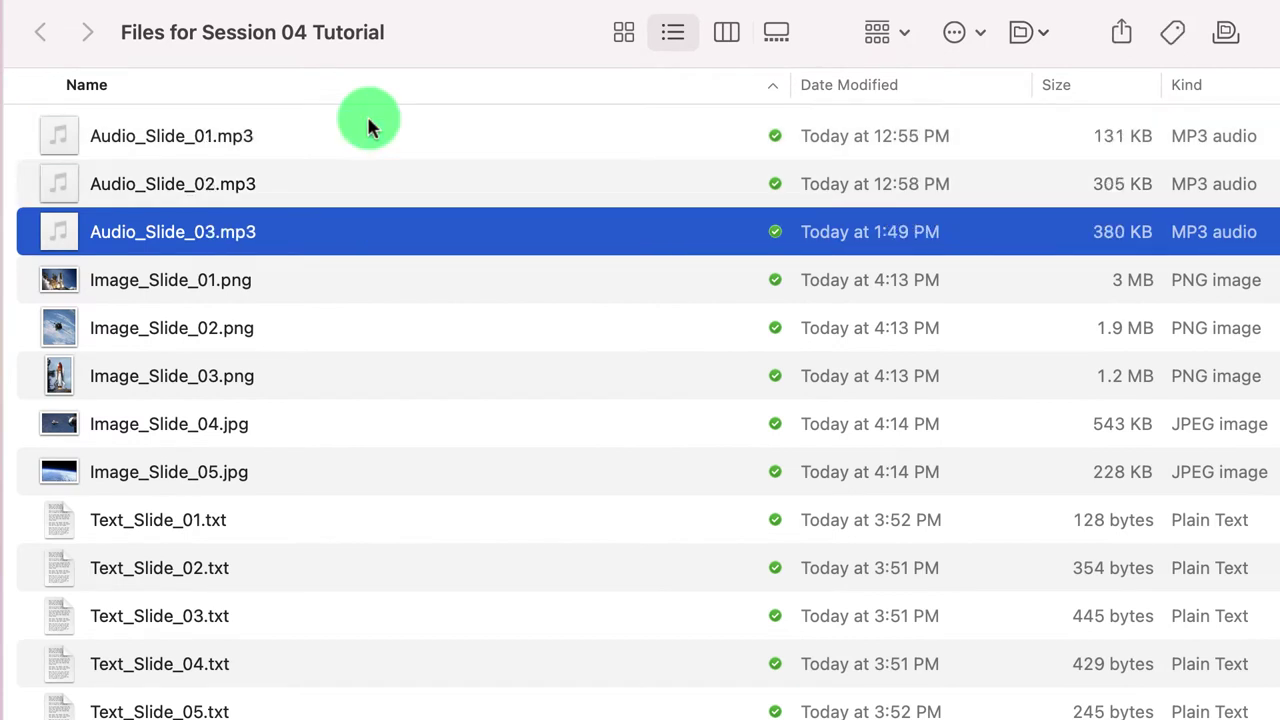
click(368, 126)
key(Down)
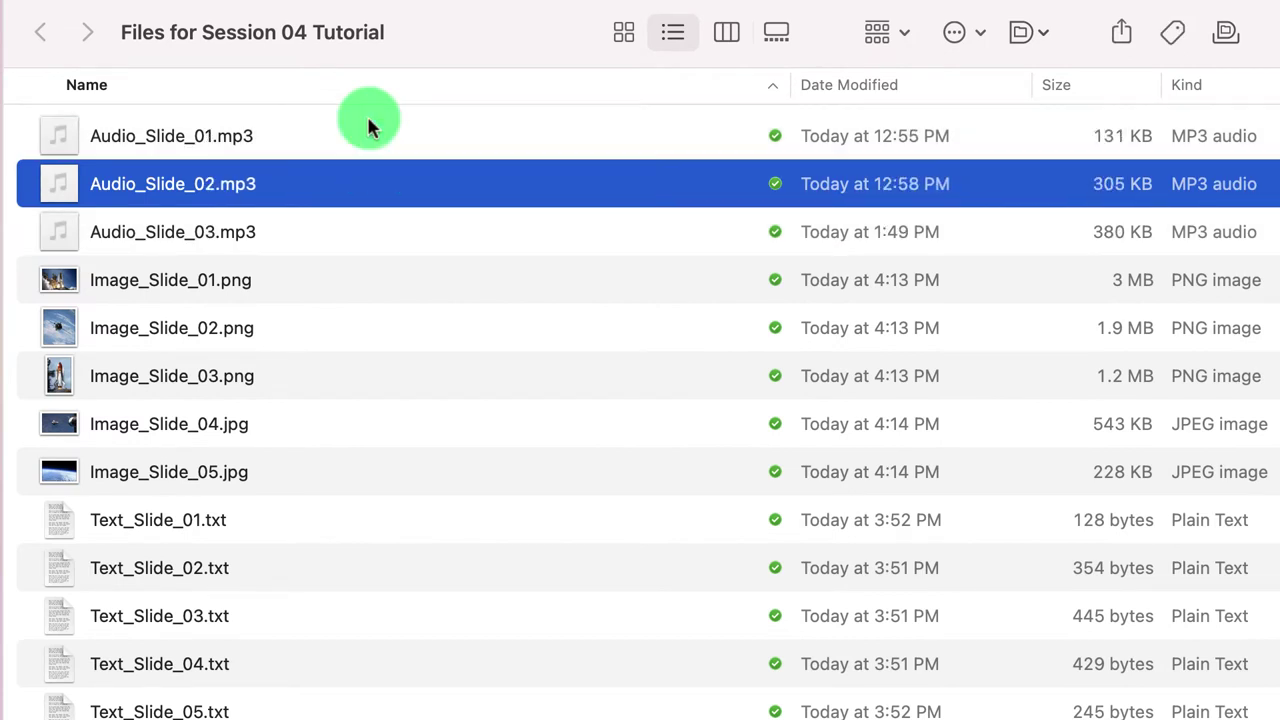
key(Down)
Step: Review the five slide images, from Image_Slide_01.png to Image_Slide_05.jpg, in the tutorial folder
key(Down)
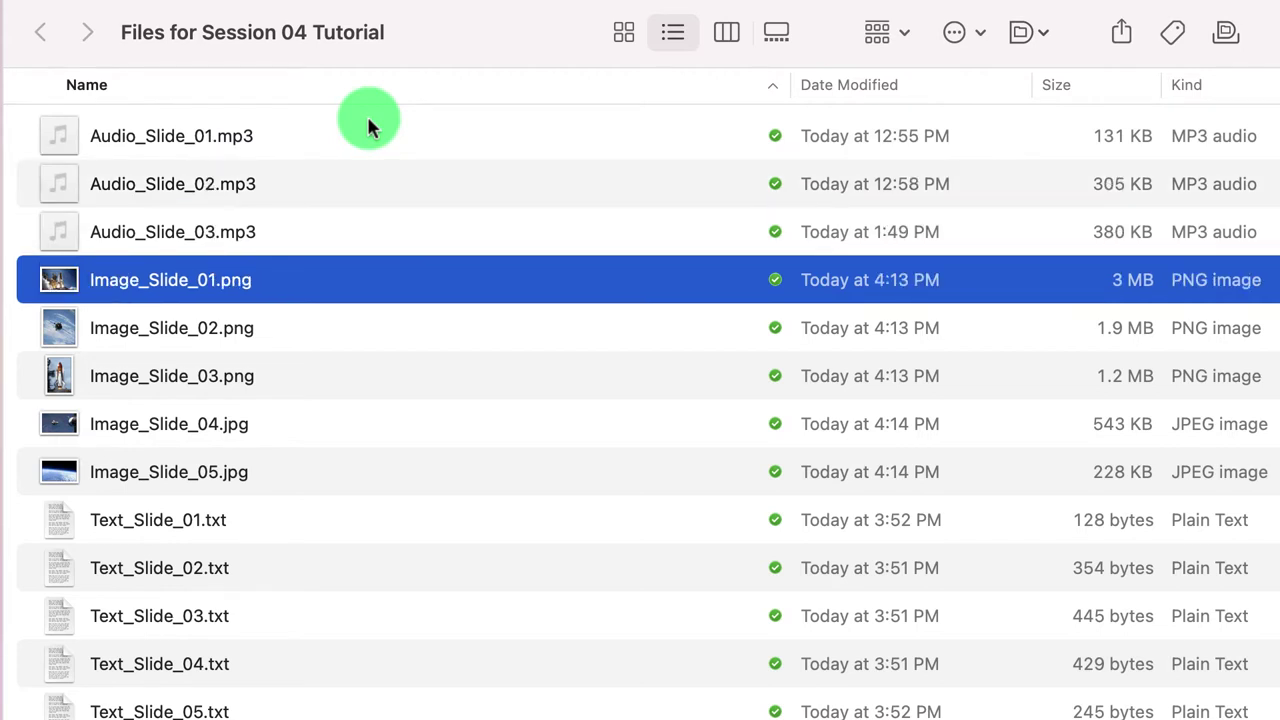
key(Down)
key(Down)
key(Down)
key(Down)
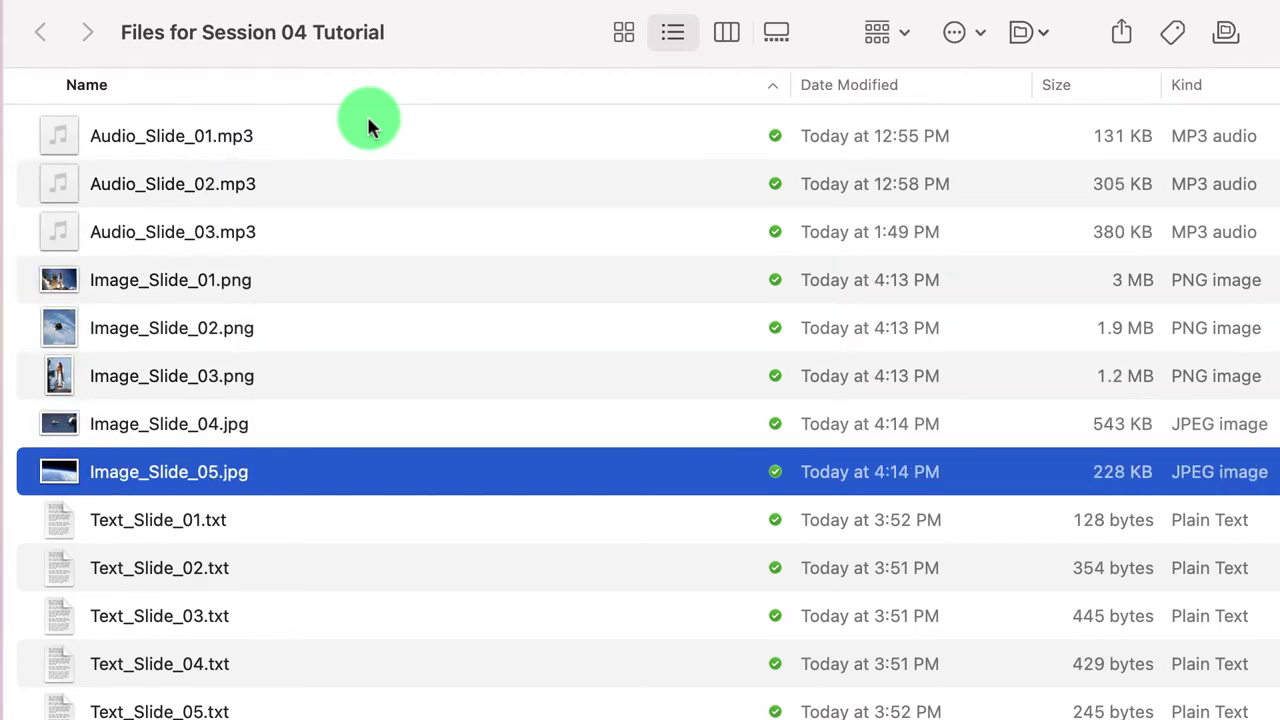
Step: Review the text files Text_Slide_01.txt to Text_Slide_05.txt and return the selection to Text_Slide_01.txt
key(Down)
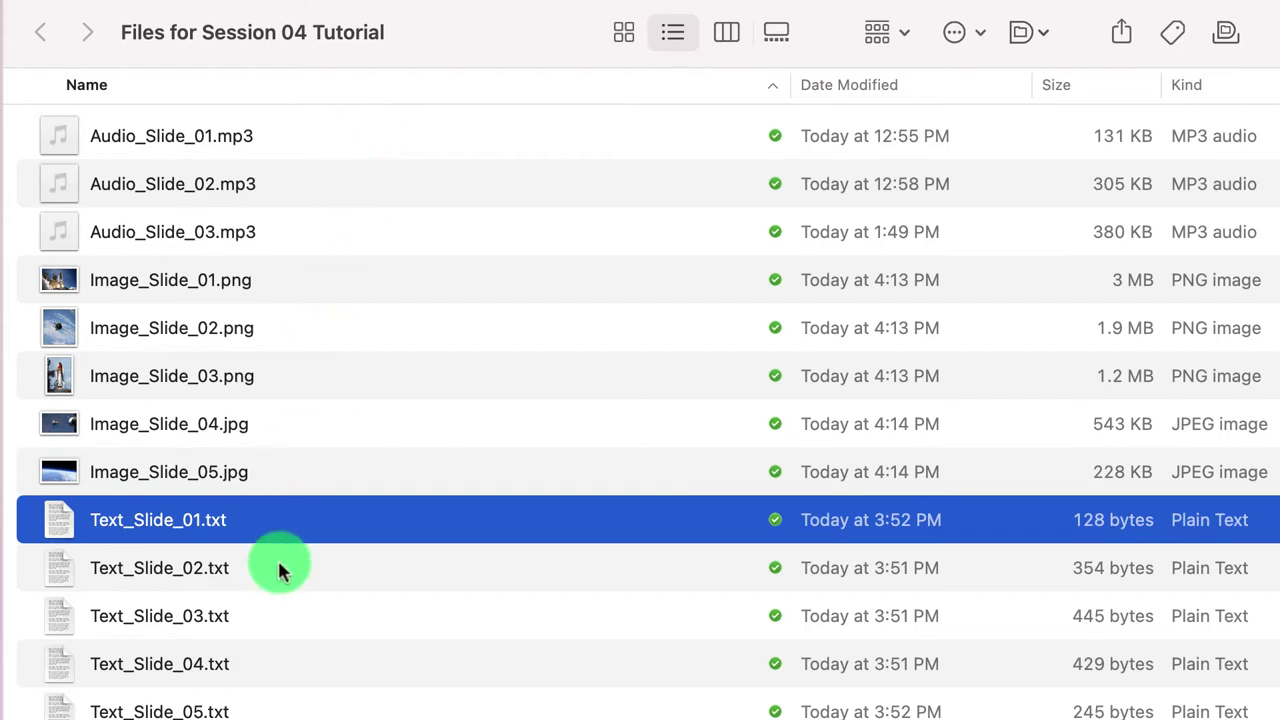
key(Down)
key(Down)
key(Down)
key(Down)
key(Up)
key(Up)
key(Up)
key(Up)
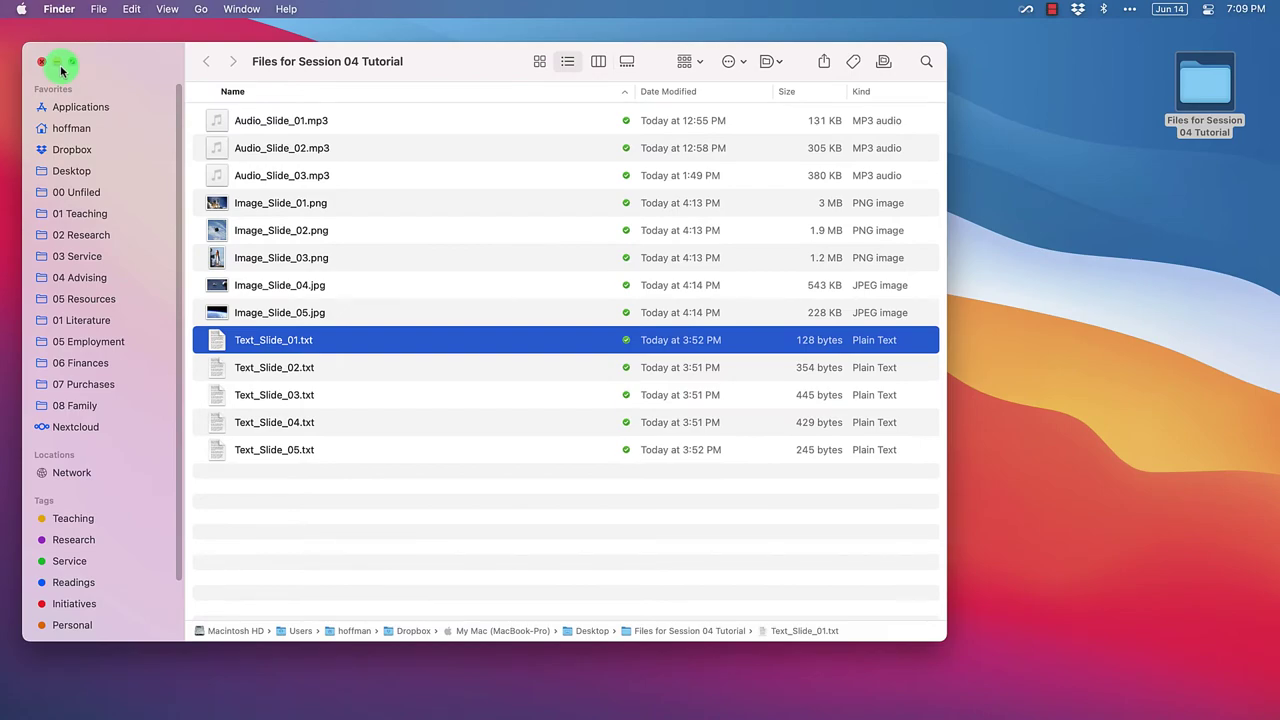
Step: Minimize the tutorial files window, switch back to Firefox and show the H5P Hub site
click(58, 63)
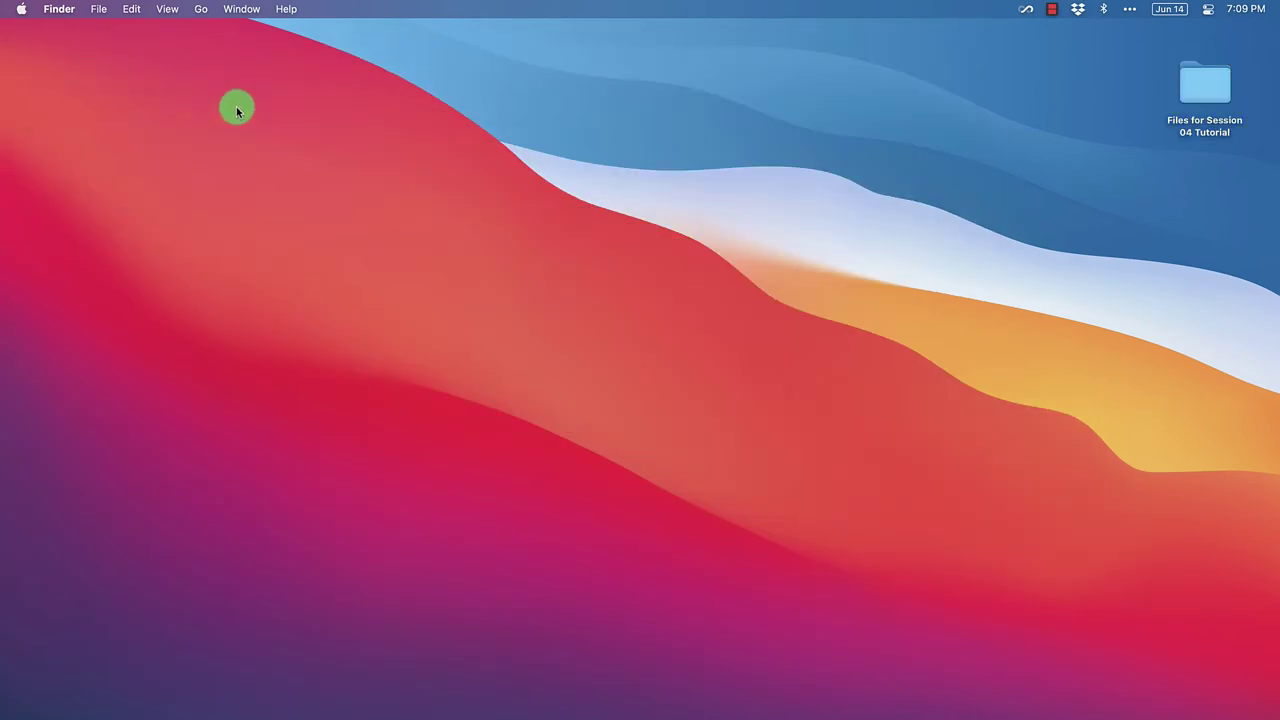
key(super+Tab)
click(609, 194)
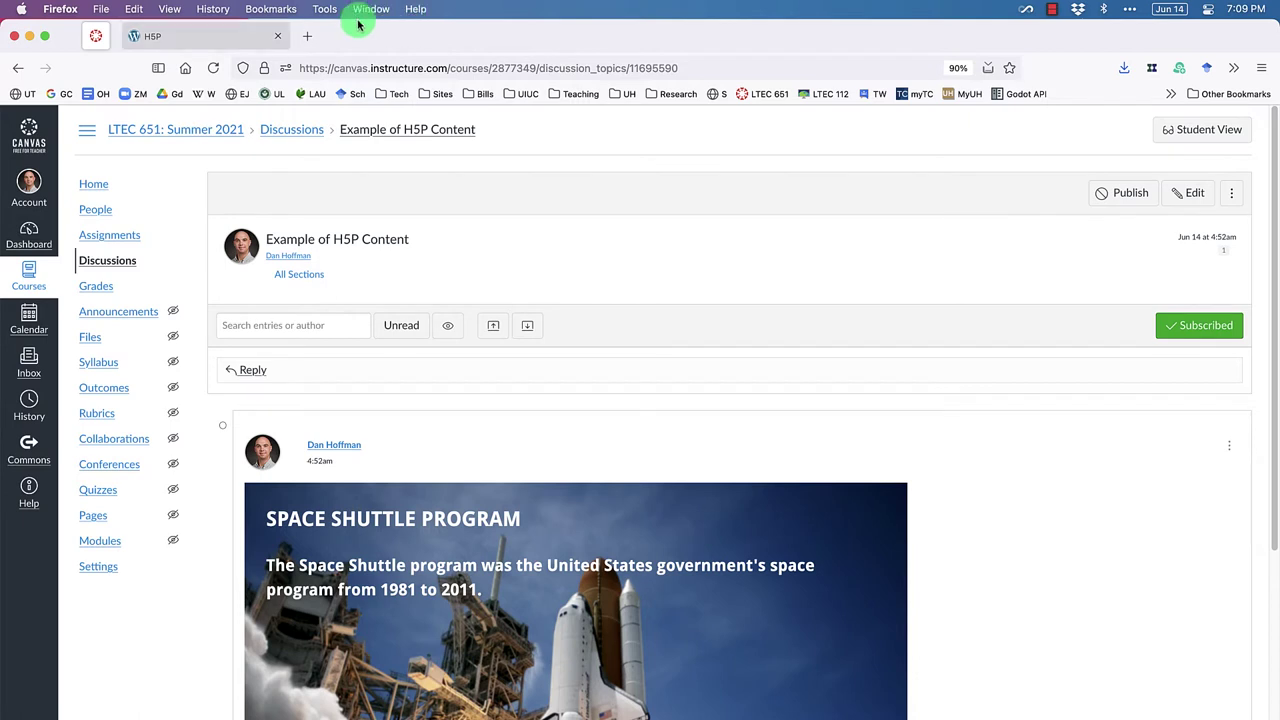
click(216, 40)
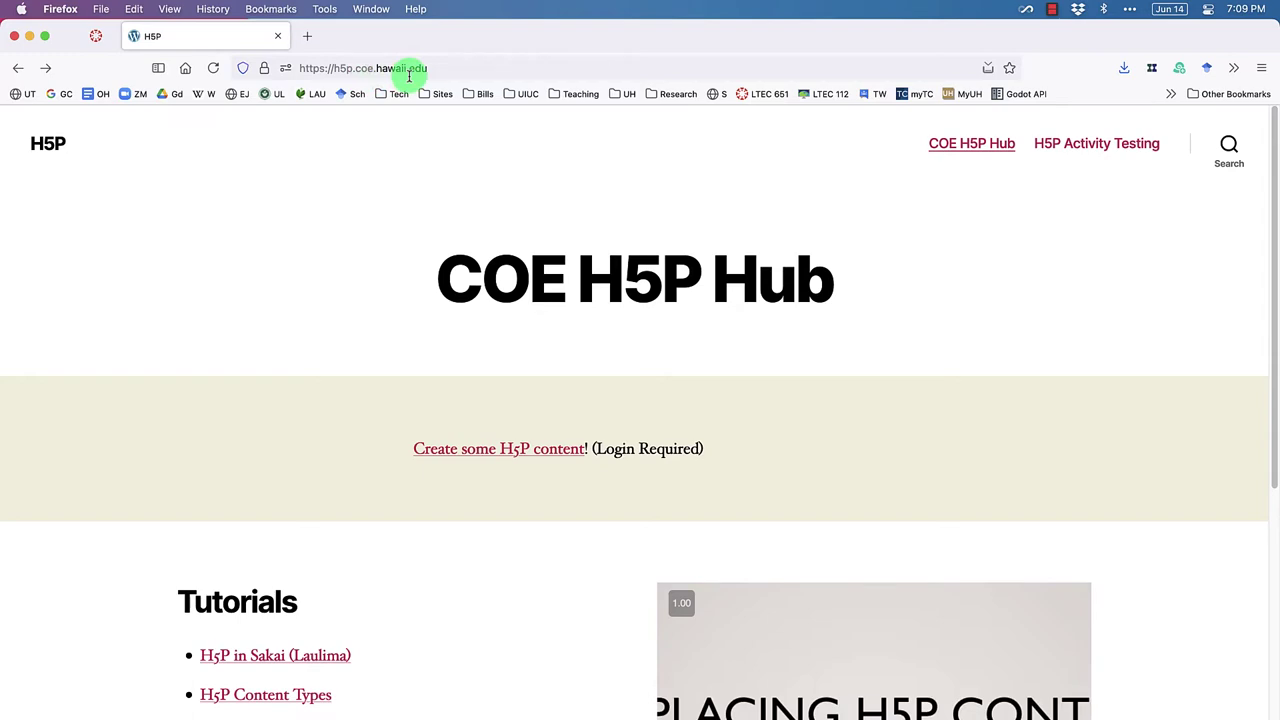
key(super+Tab)
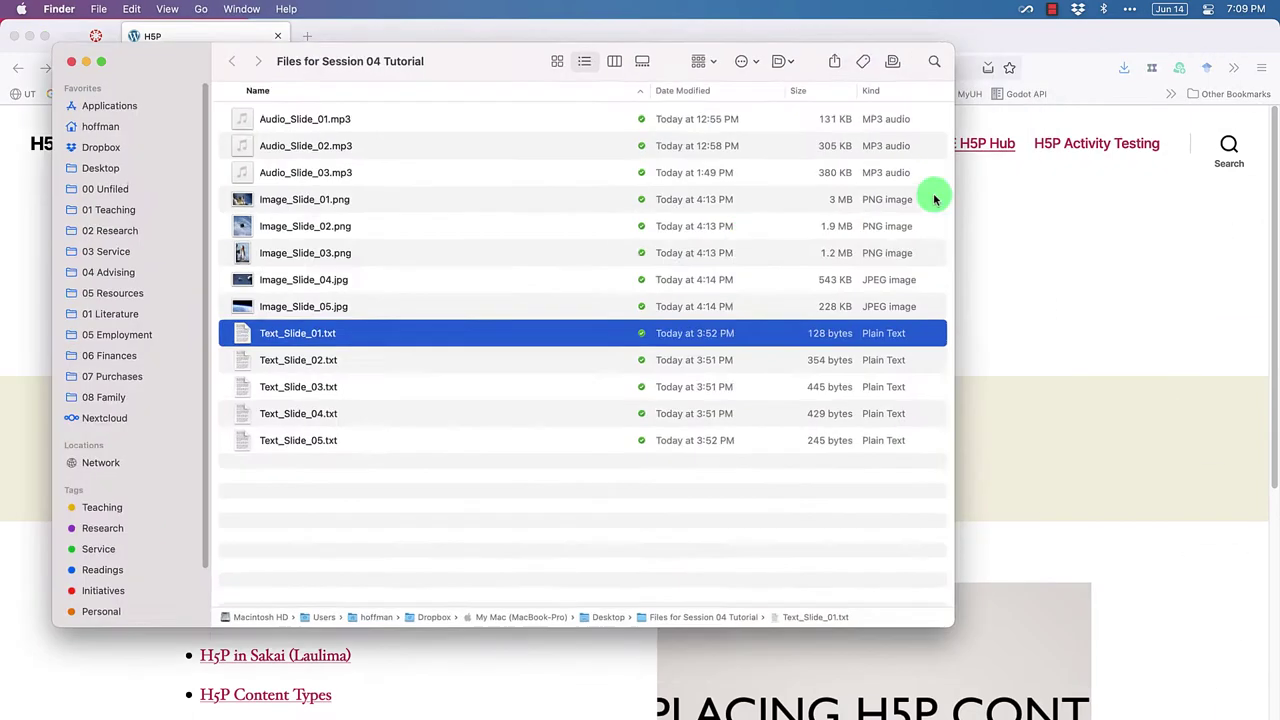
key(super+Tab)
key(super+Tab)
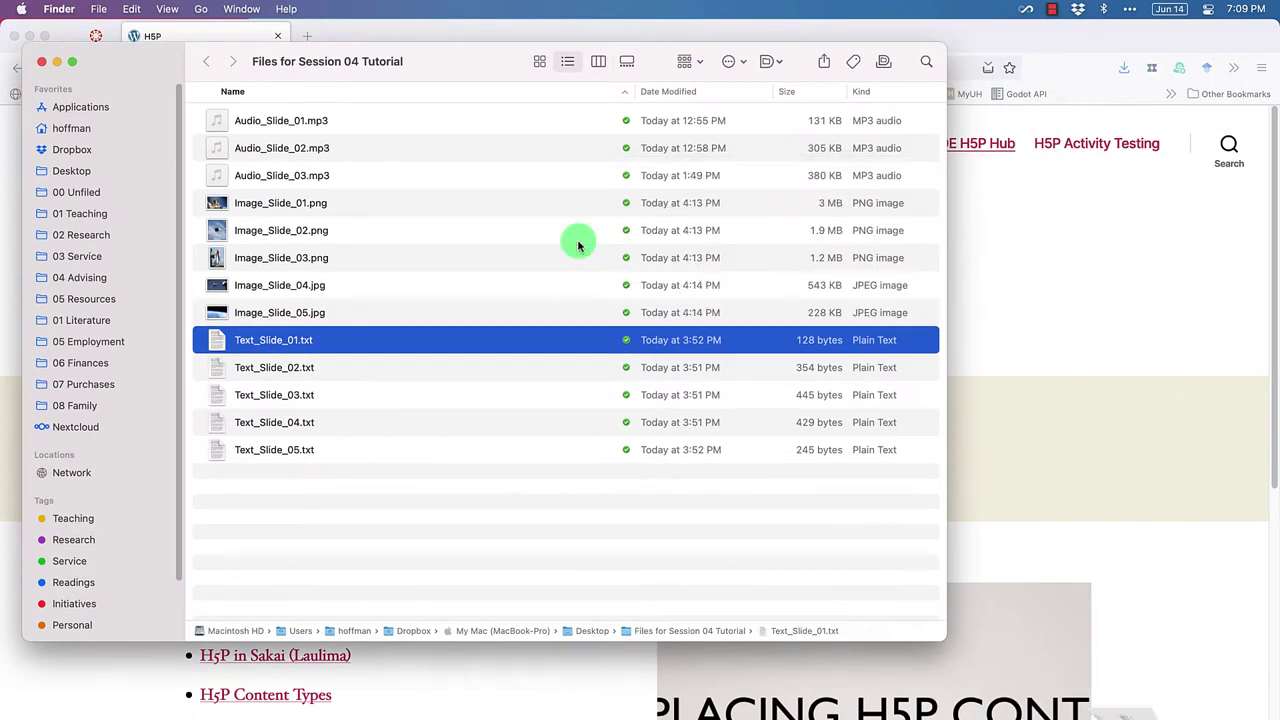
key(super+Tab)
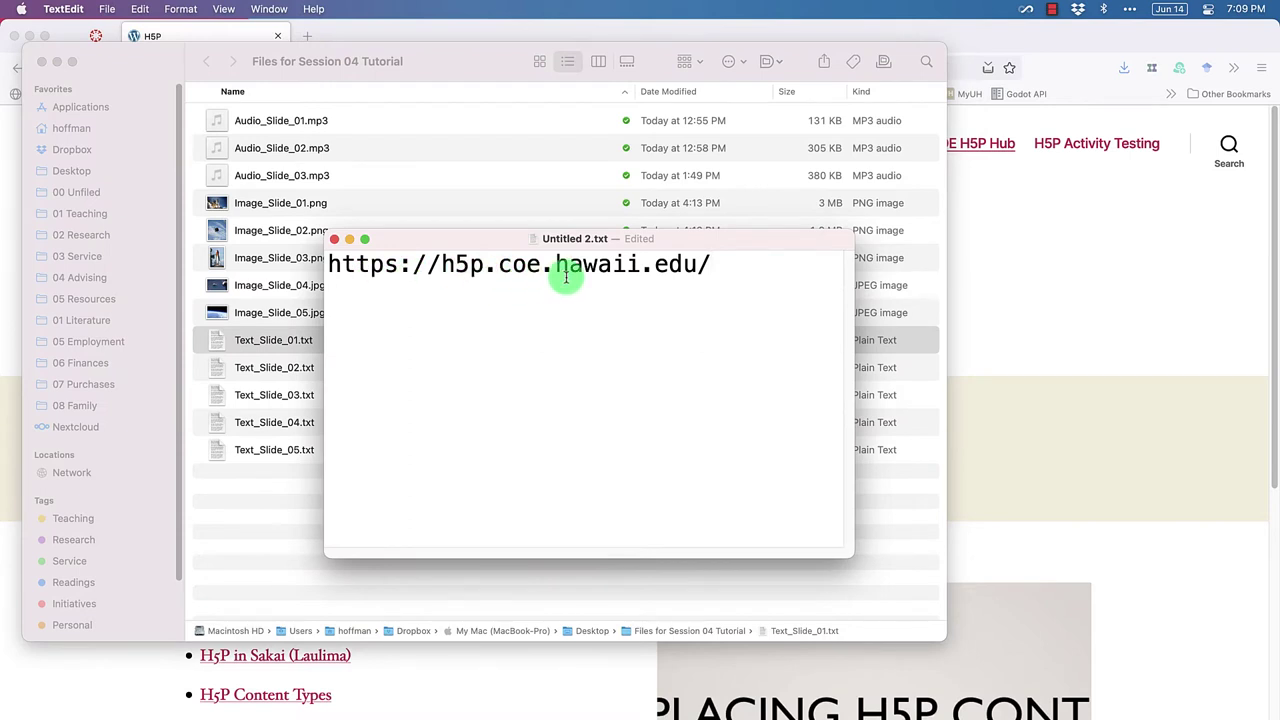
Step: Switch back to Firefox, open the H5P content creation link on the COE H5P Hub and sign in with the UH ID
click(1077, 246)
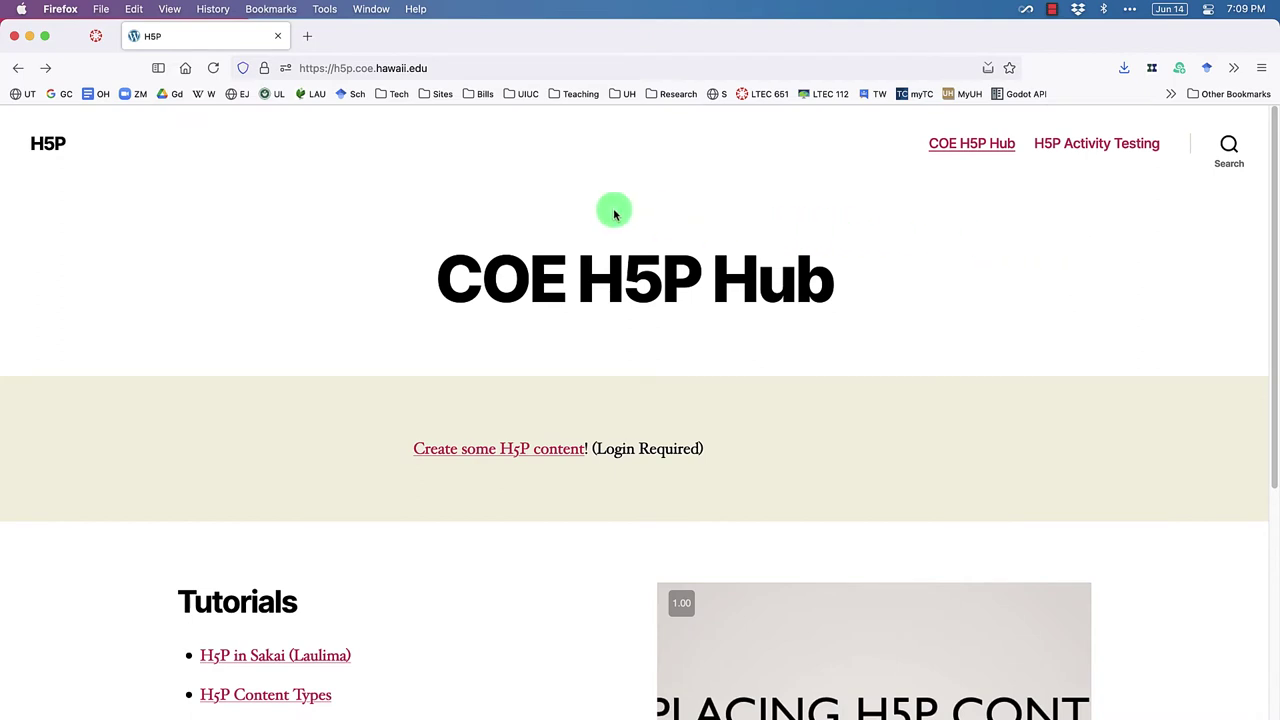
click(511, 455)
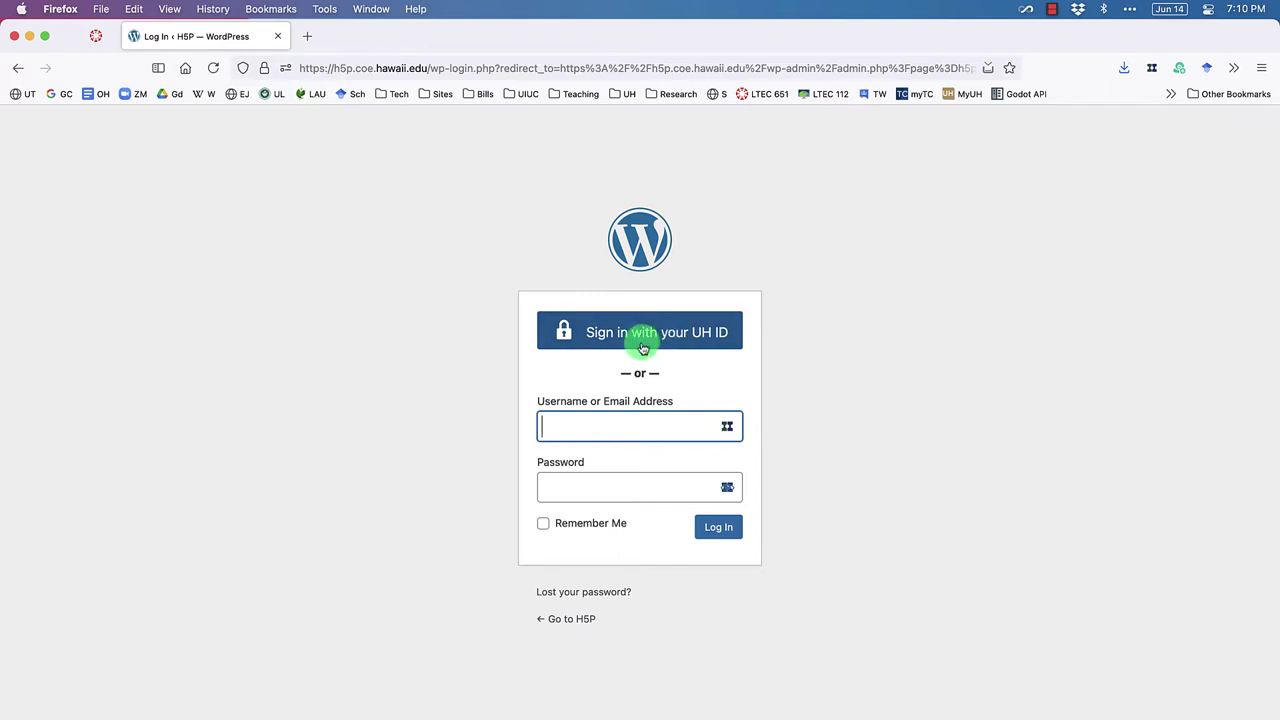
click(643, 347)
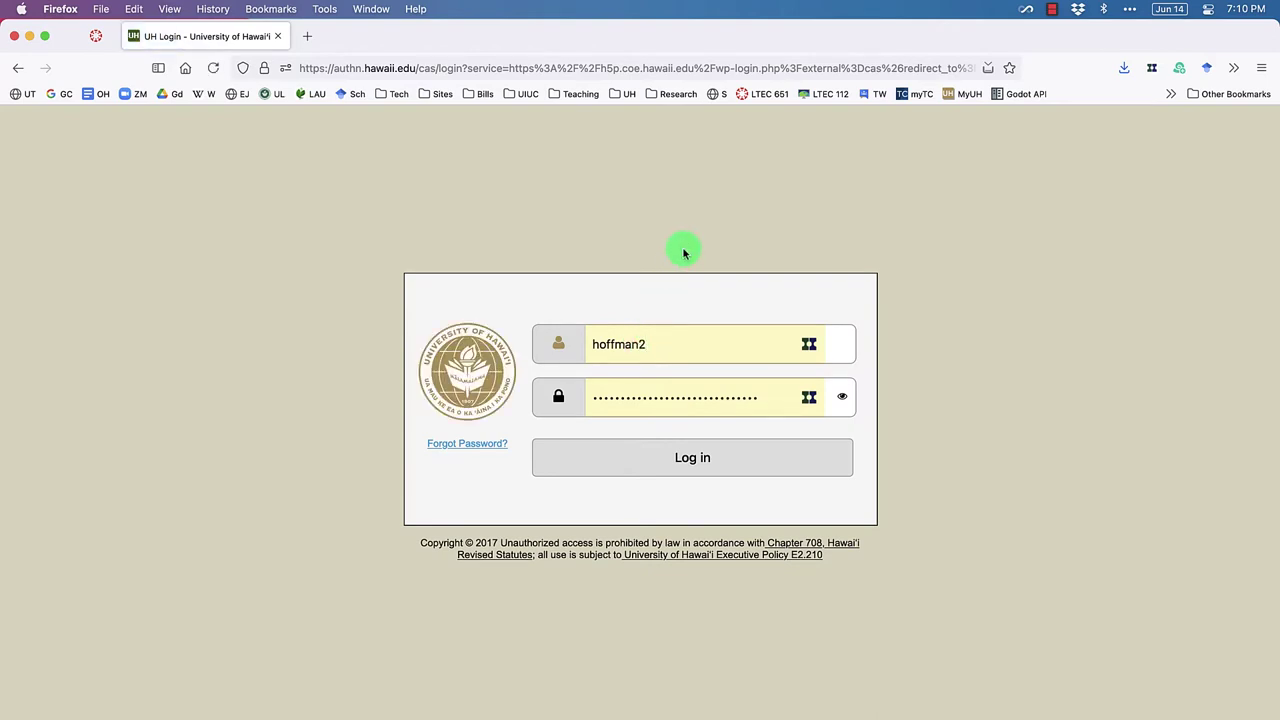
click(688, 449)
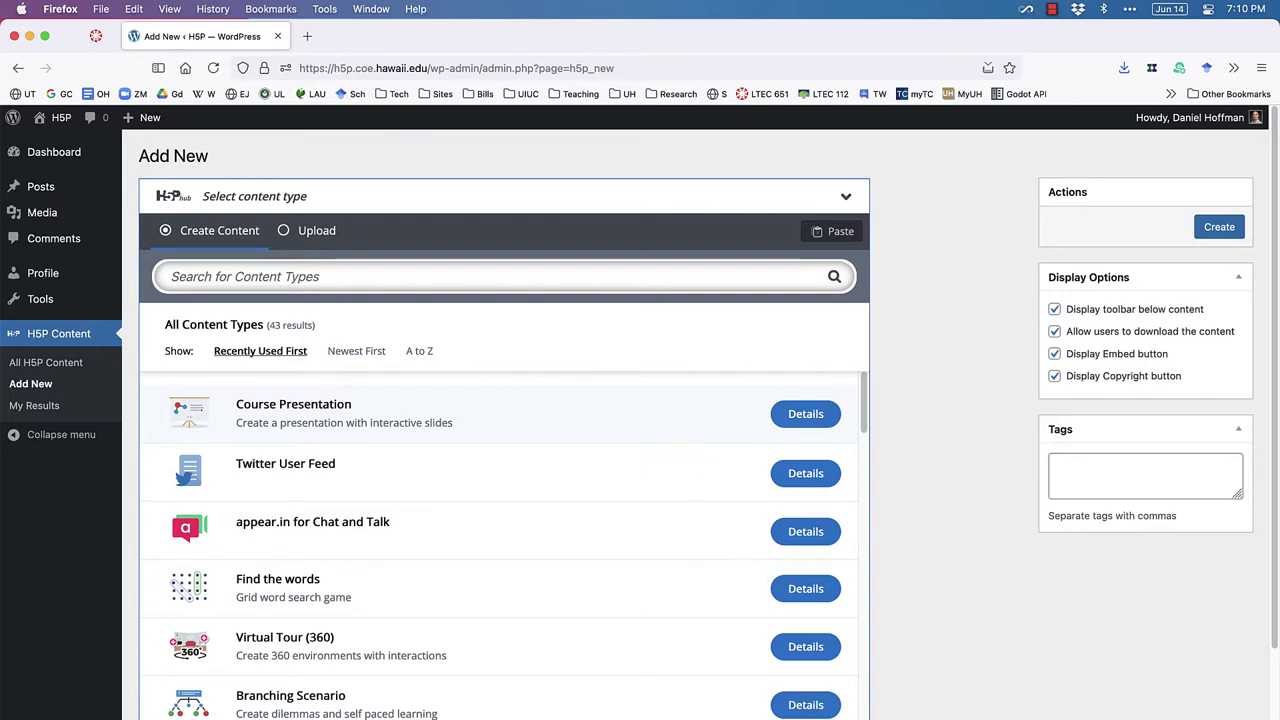
Step: Look over the Add New content page, collapsing the content type list and expanding it again
scroll(688, 447, down, 1)
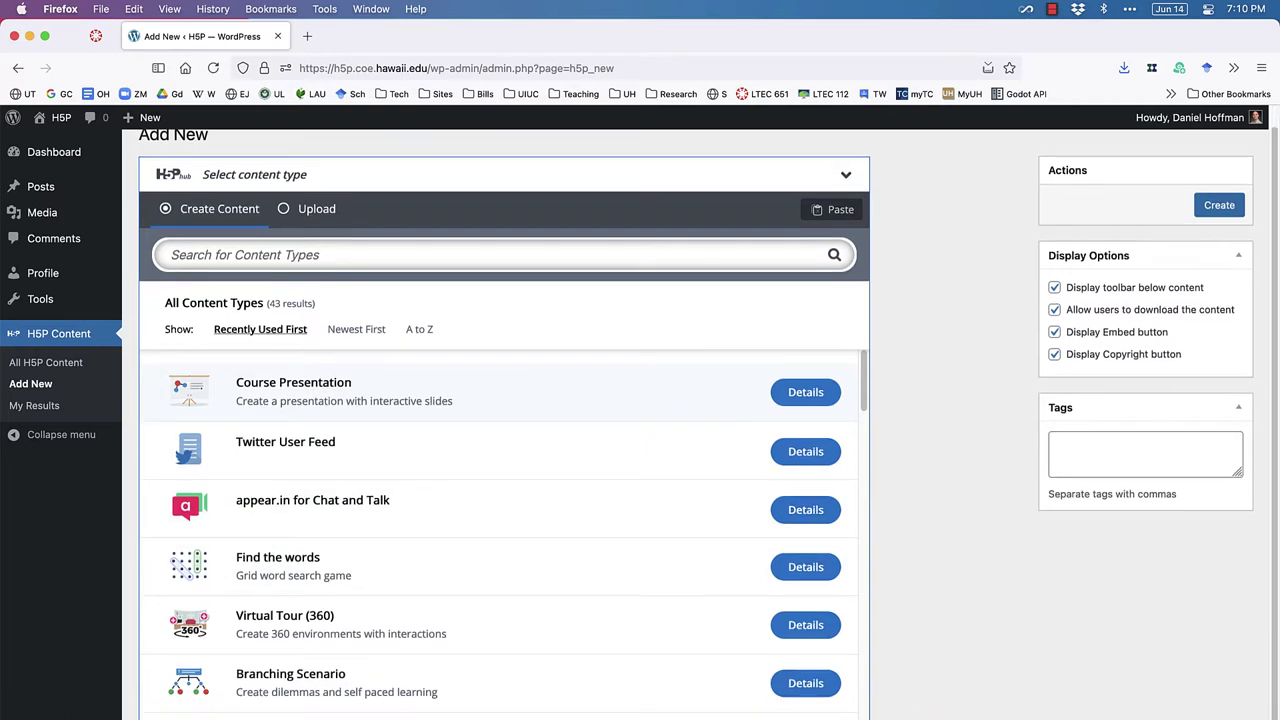
scroll(922, 390, up, 1)
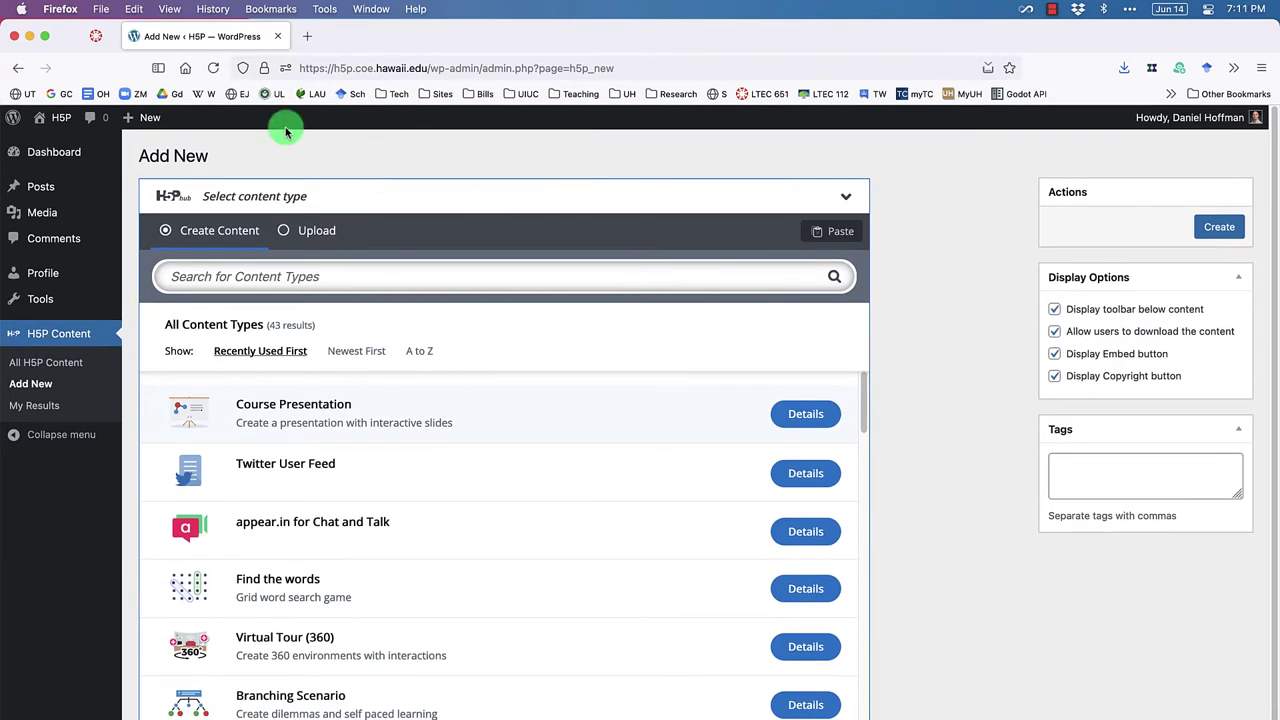
click(31, 385)
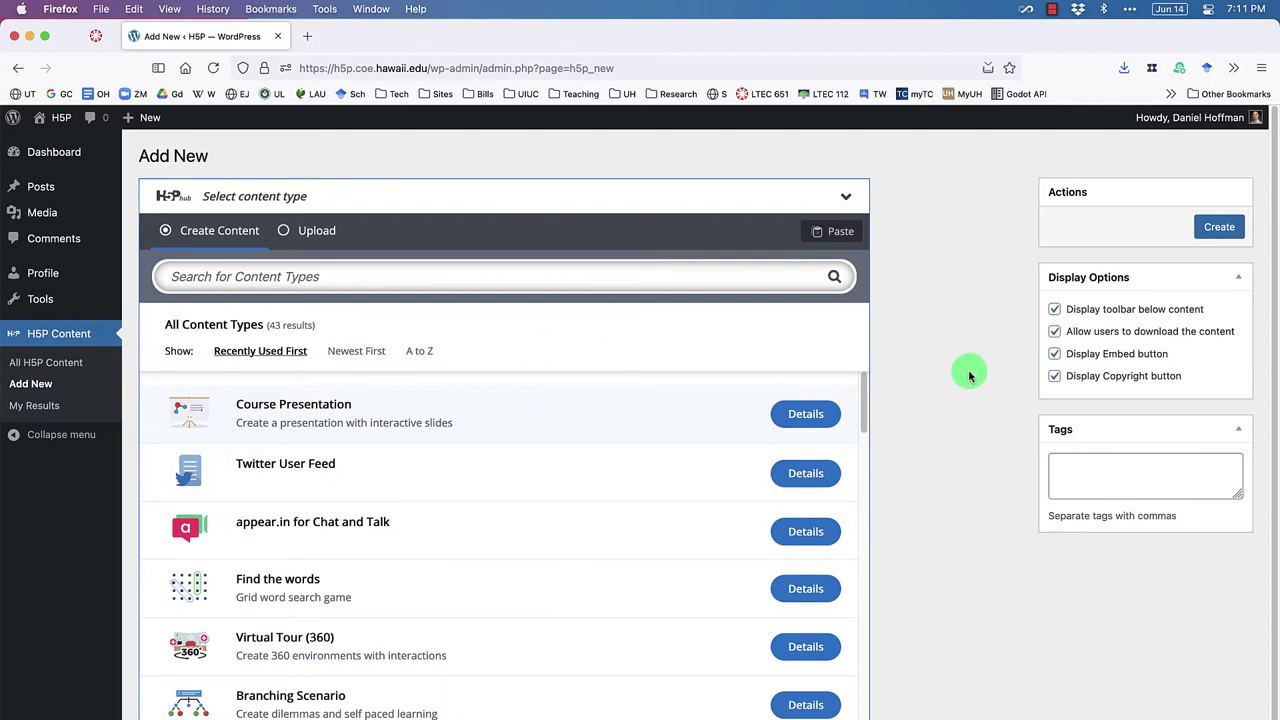
click(846, 198)
click(846, 198)
click(846, 198)
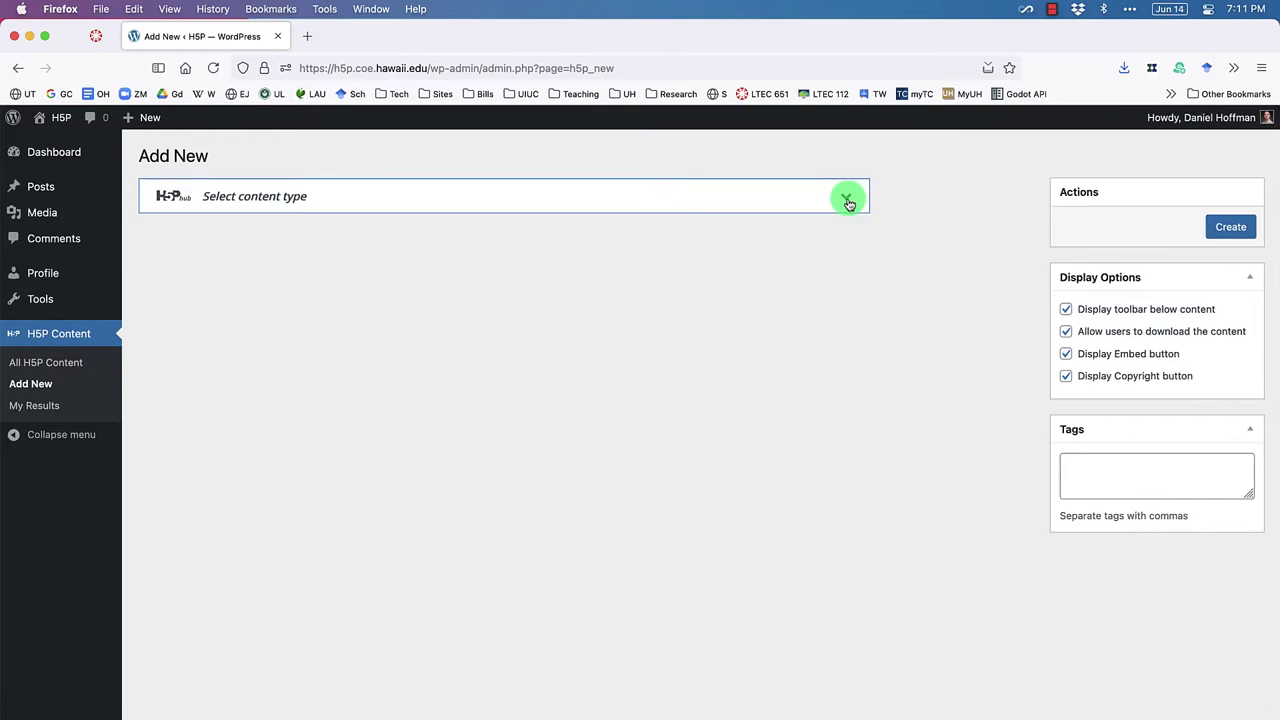
click(846, 198)
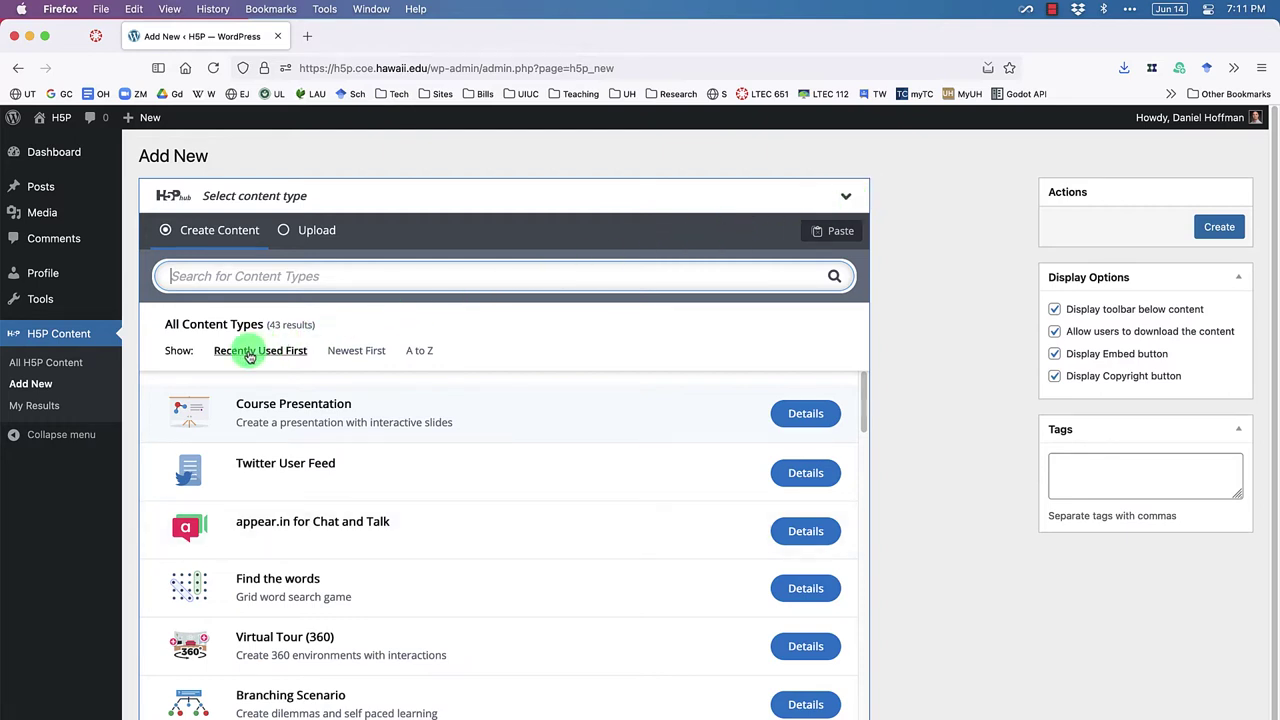
Step: Sort the content types by Newest First and by A to Z, and browse the alphabetical list
click(353, 352)
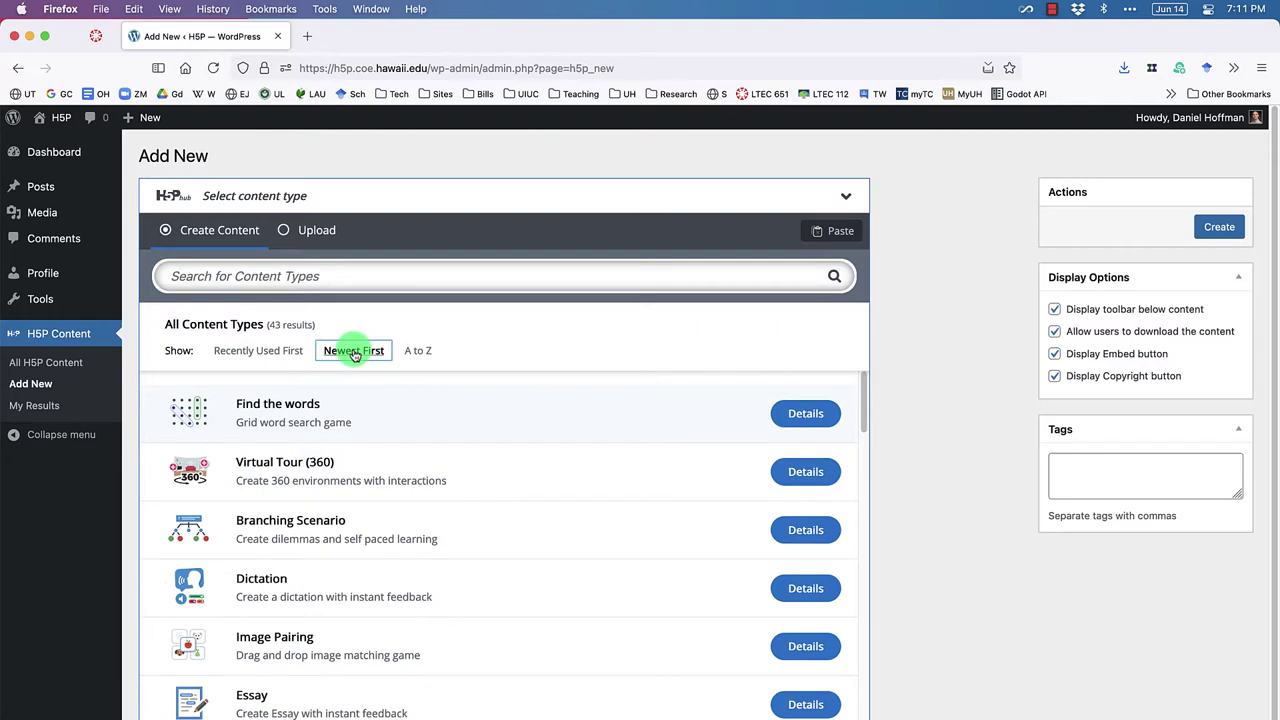
click(417, 350)
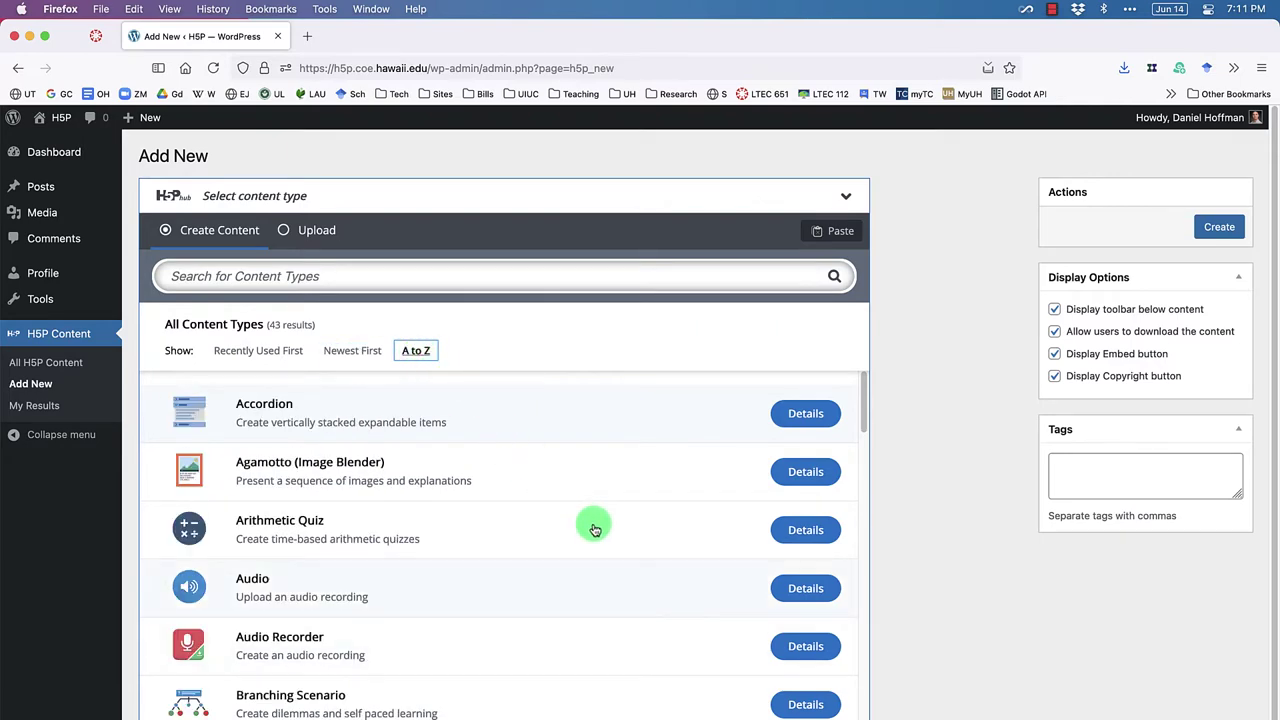
scroll(594, 528, down, 1)
scroll(594, 528, down, 15)
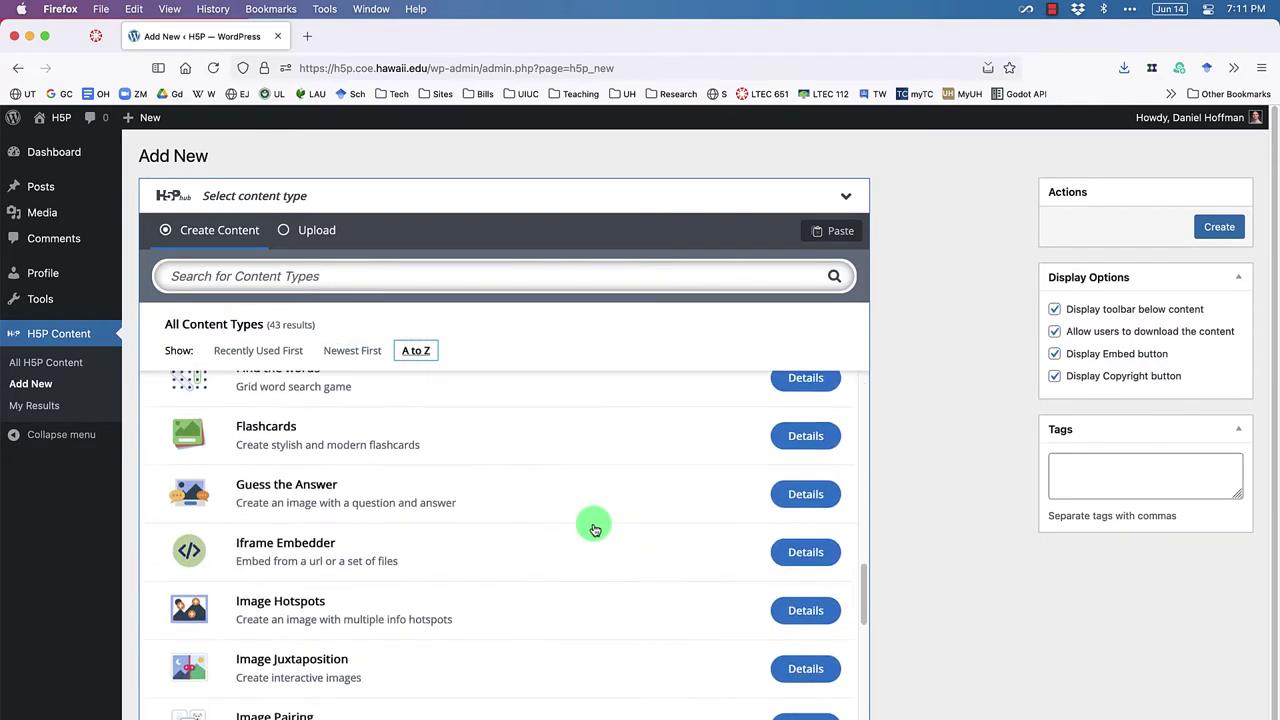
scroll(594, 528, down, 7)
scroll(594, 528, up, 20)
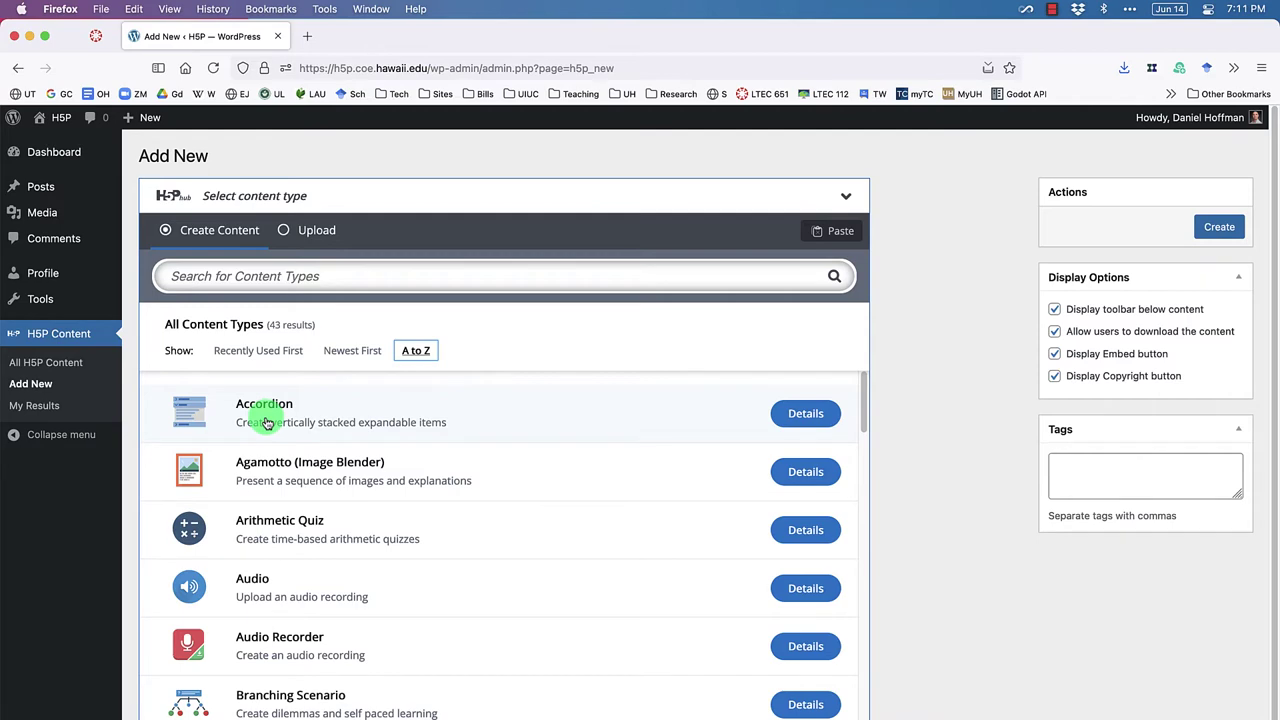
Step: Show the Accordion content type's details and open its content demo at the Accordion Example
click(805, 413)
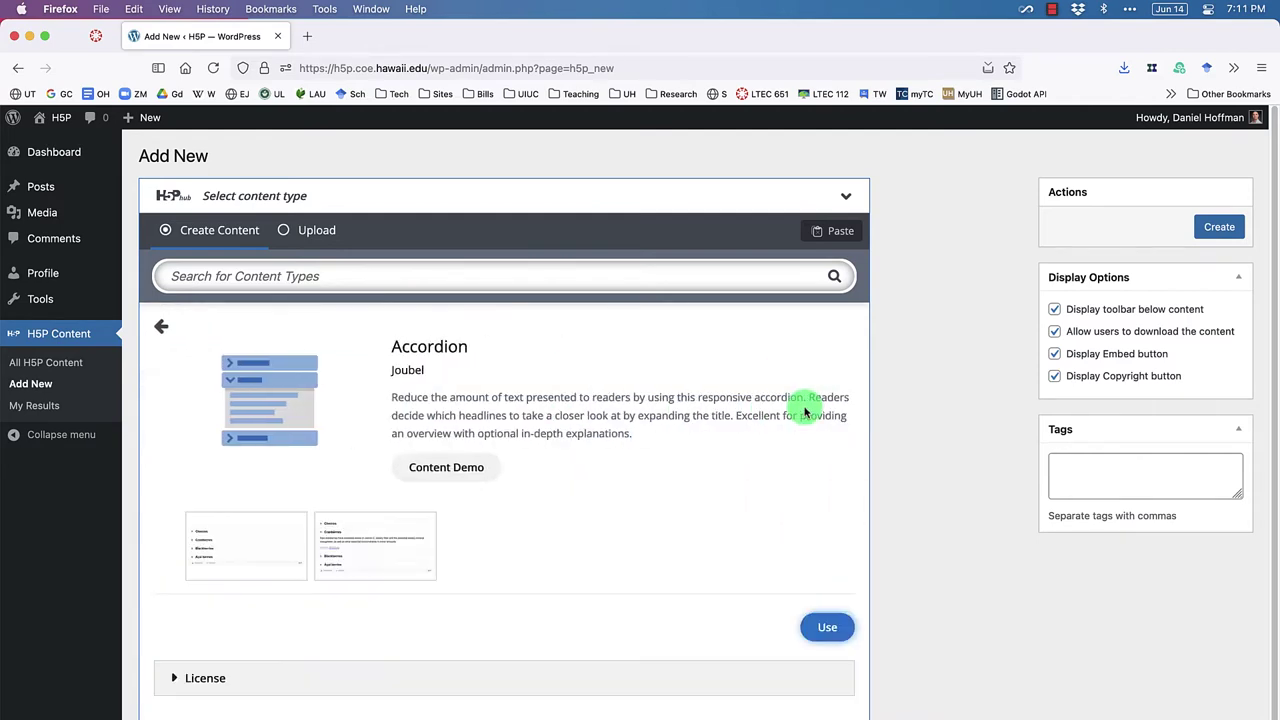
click(455, 475)
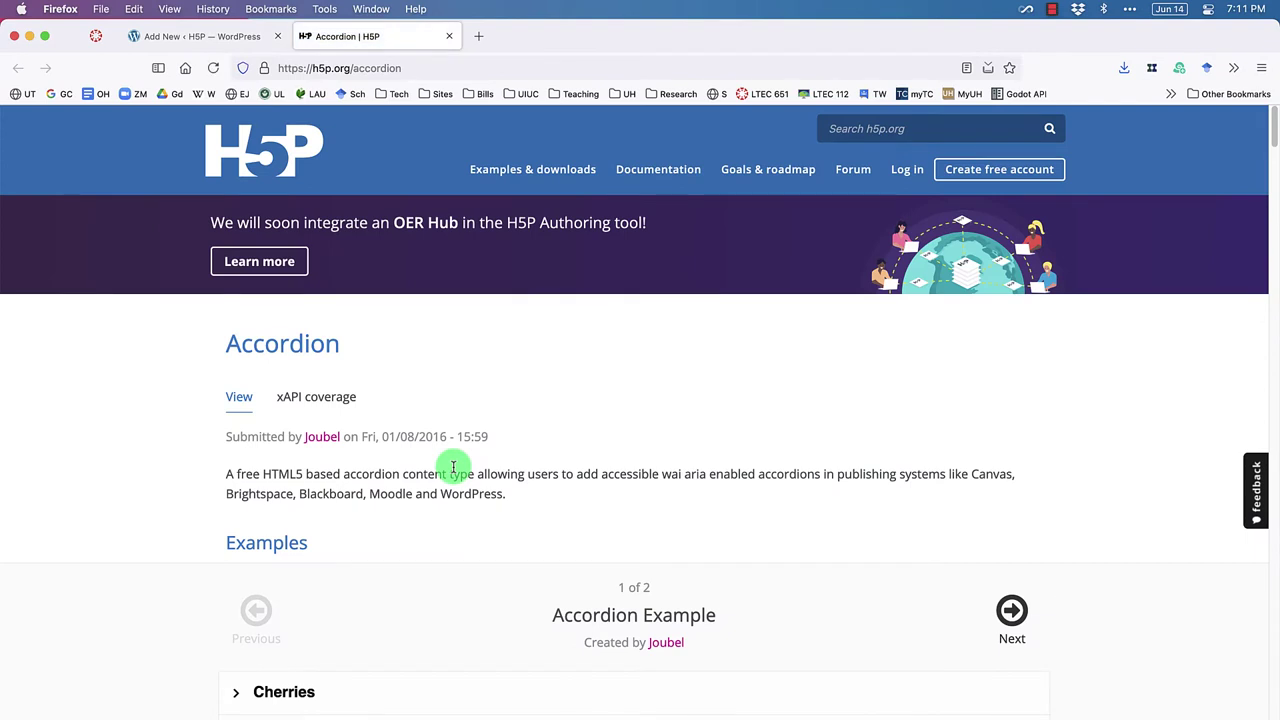
scroll(453, 467, down, 1)
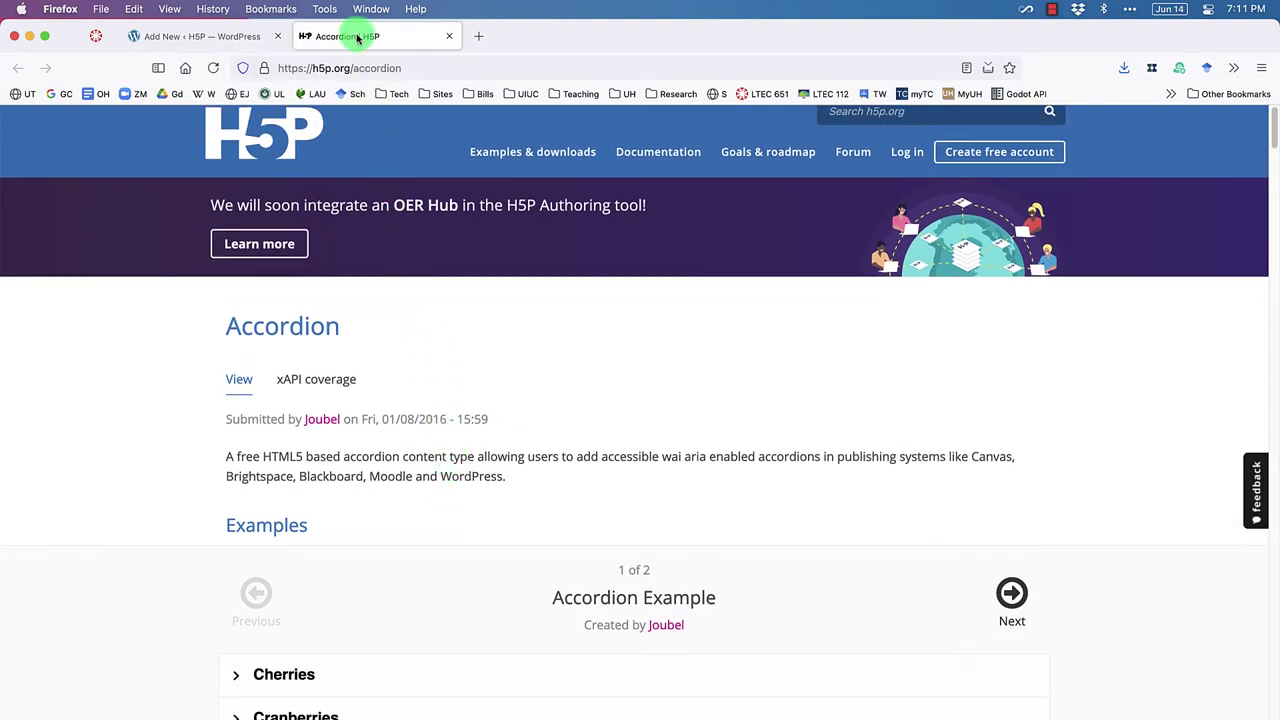
scroll(466, 397, down, 5)
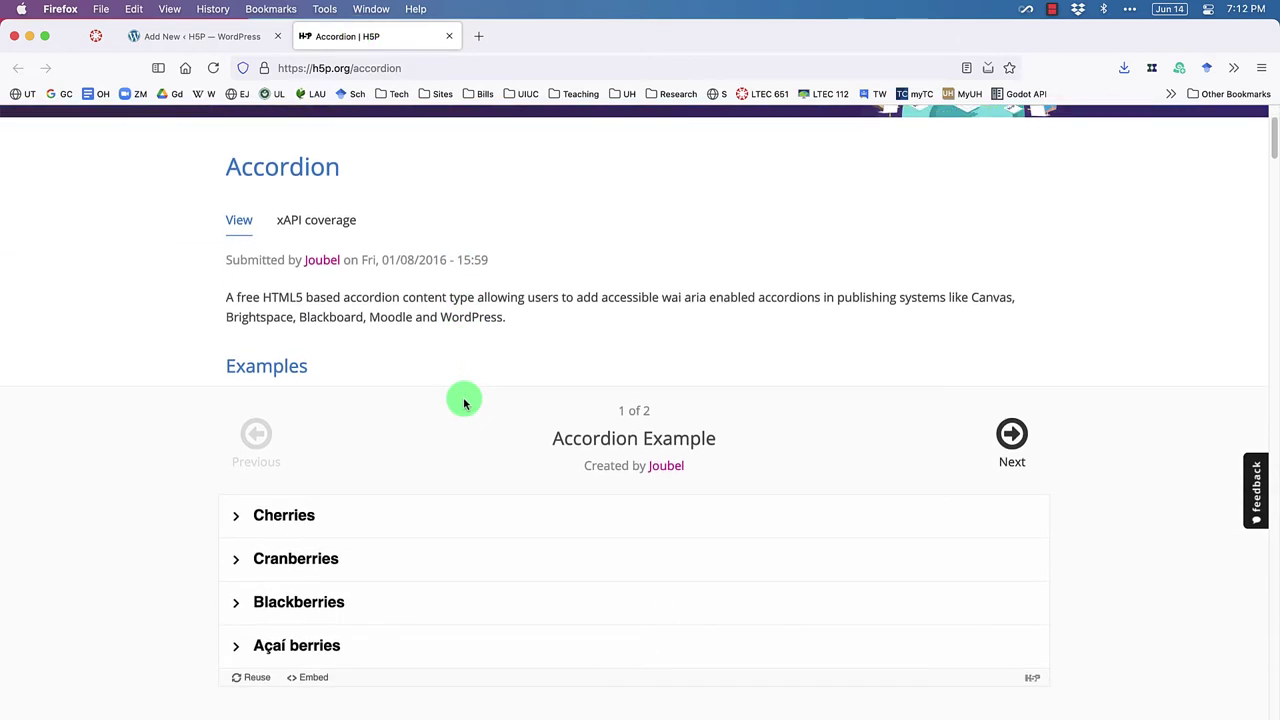
Step: Try out the Accordion Example by expanding and collapsing its sections, including Cherries, Blackberries and Açaí berries
click(279, 362)
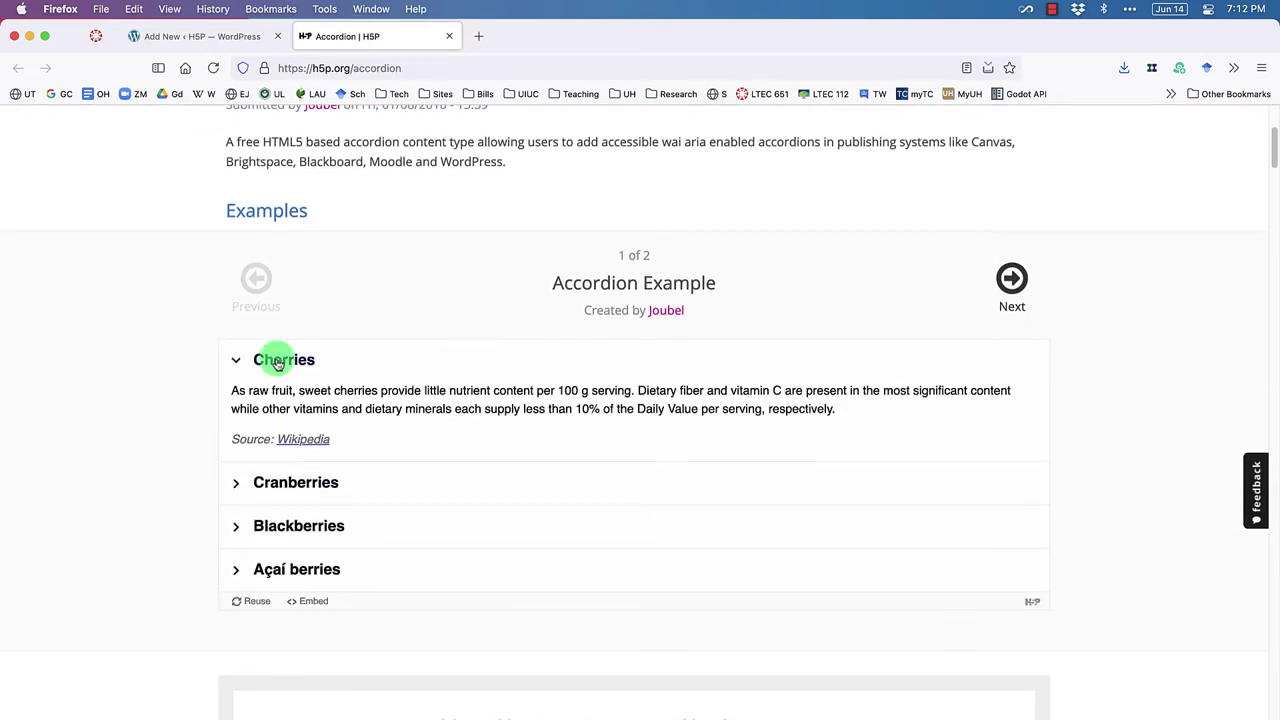
click(279, 362)
click(280, 404)
click(282, 405)
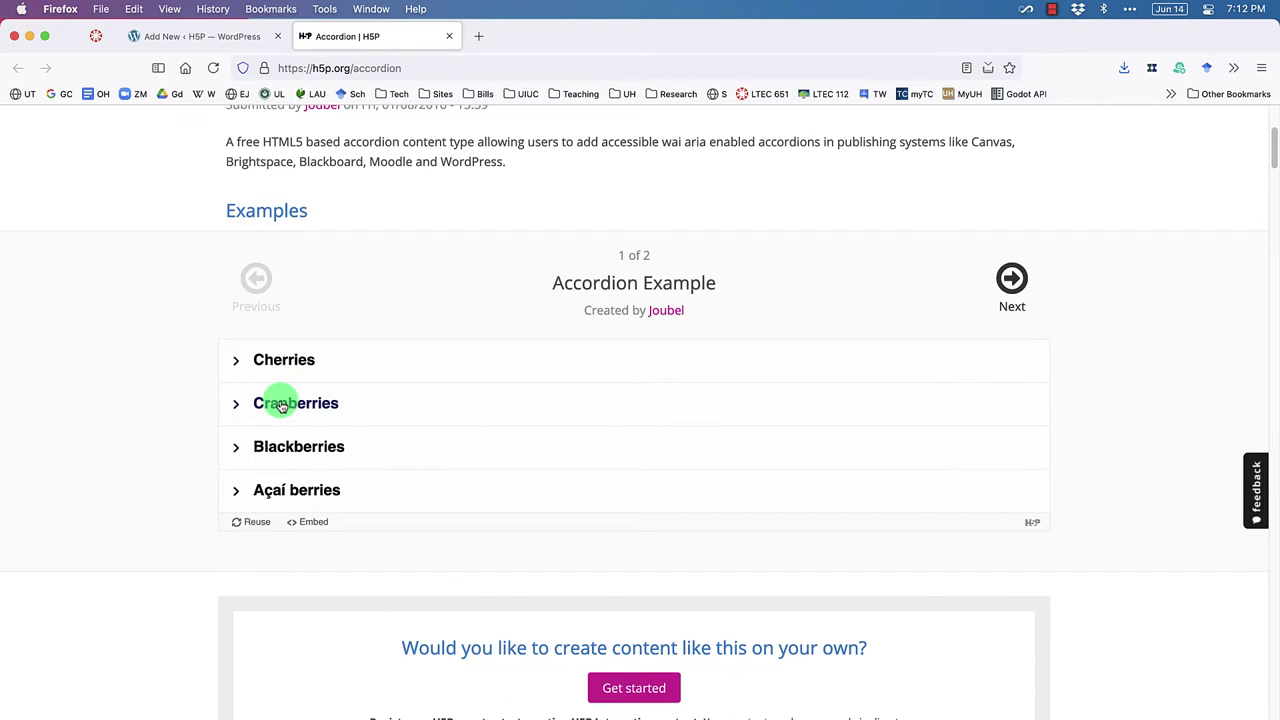
key(Down)
key(Return)
key(Return)
key(Return)
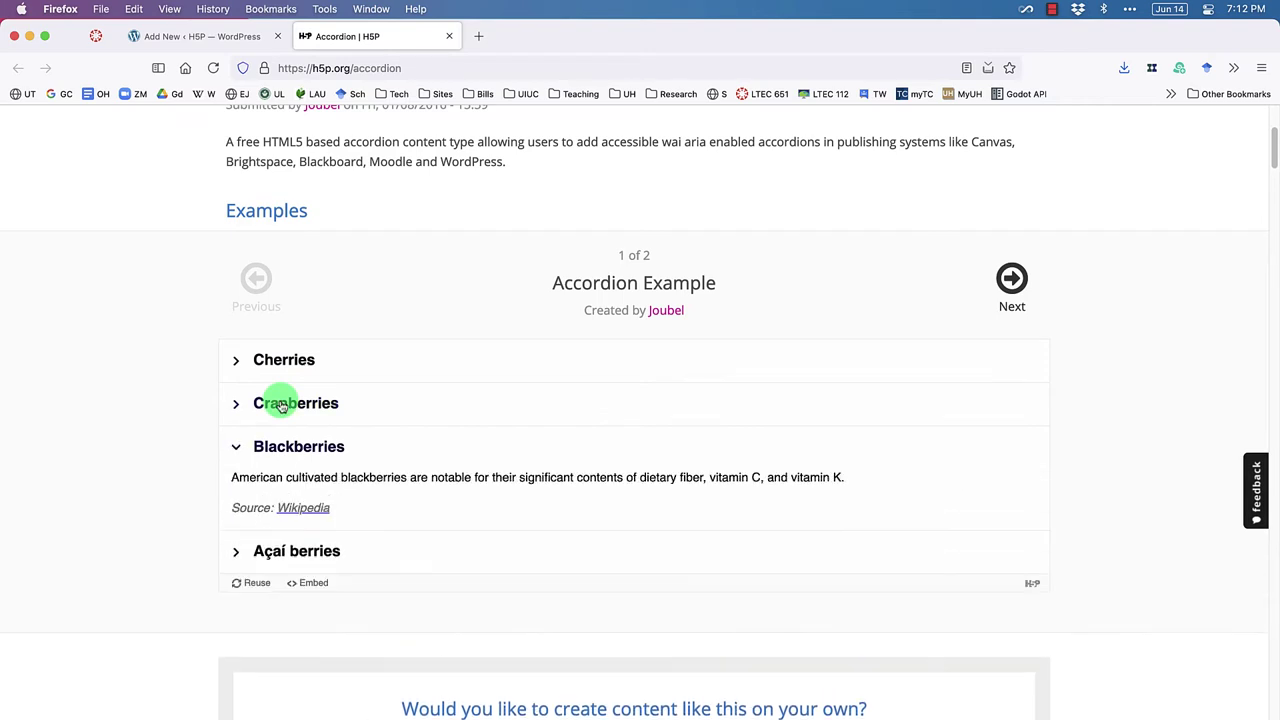
key(Return)
click(288, 490)
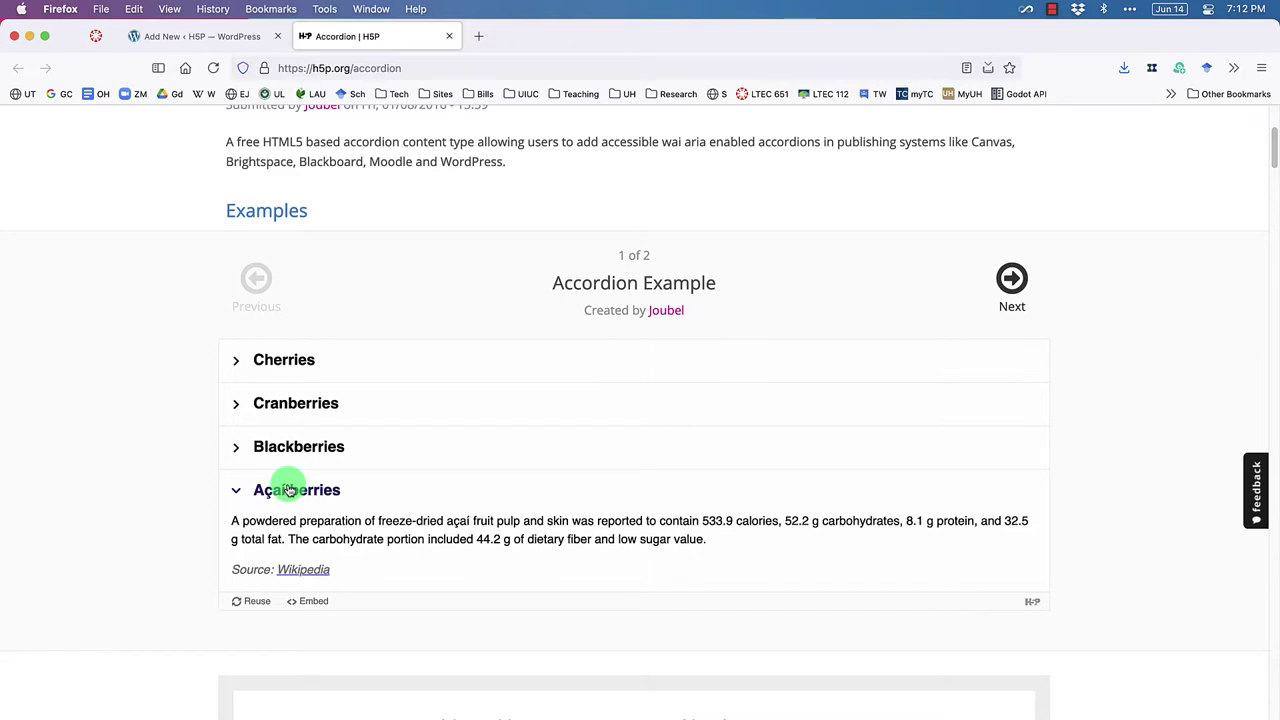
click(288, 490)
Step: Close the Accordion demo page and return from the Accordion details to the list of all content types
click(220, 38)
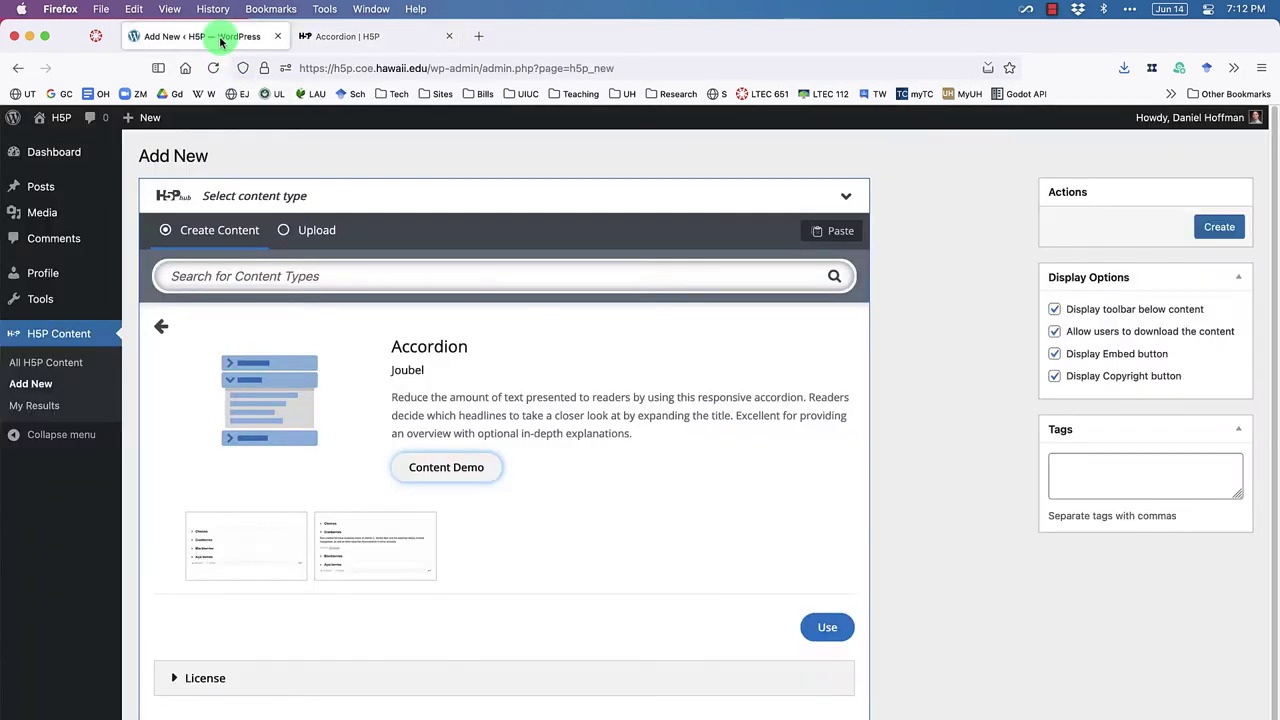
click(410, 36)
key(super+w)
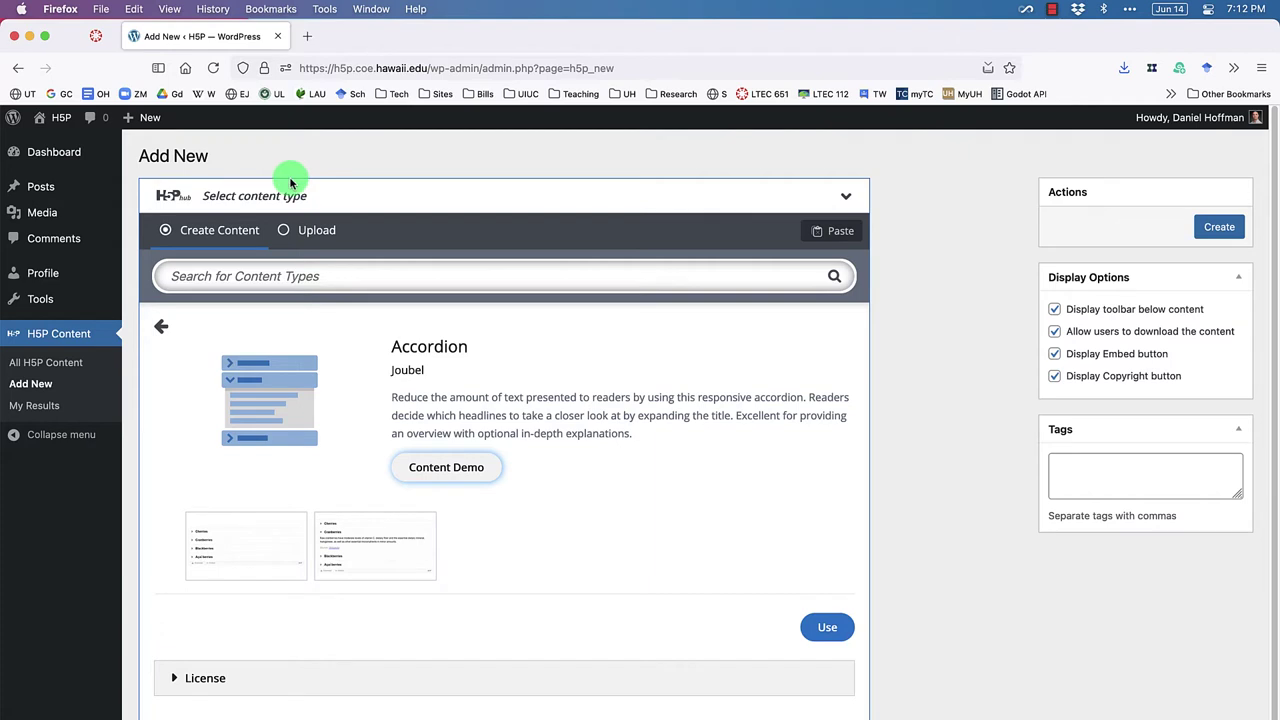
click(162, 326)
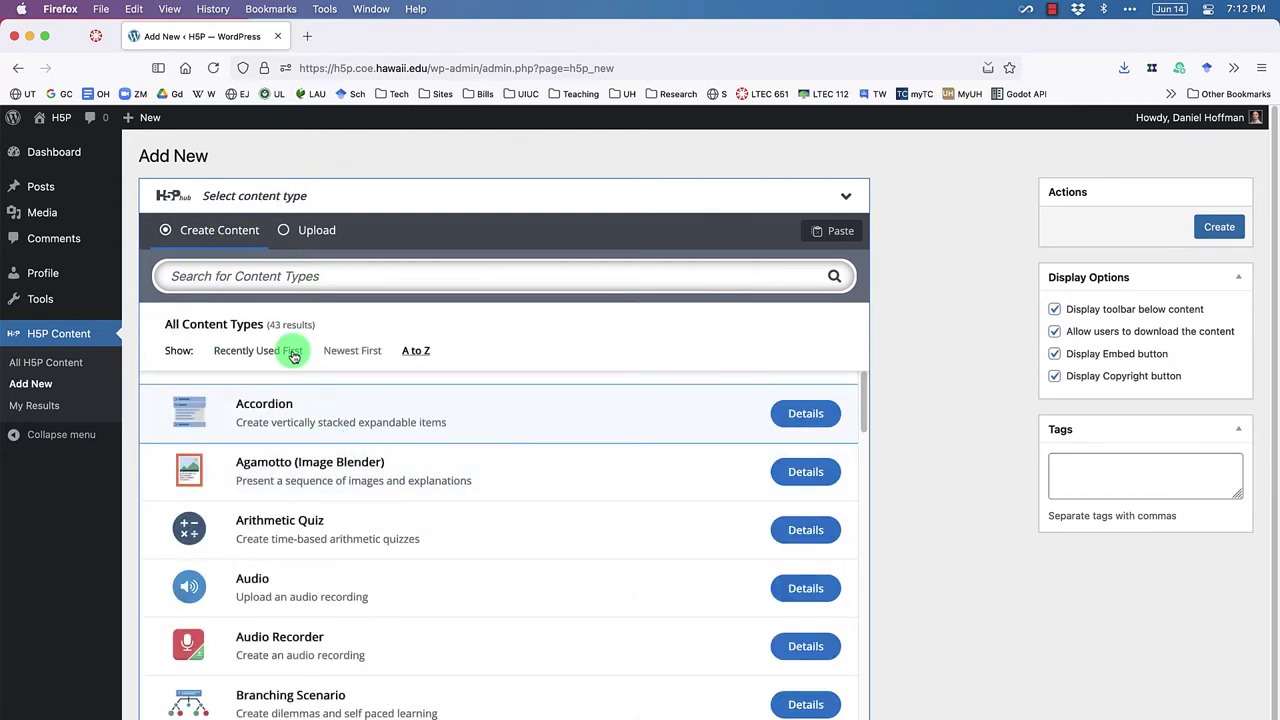
Step: Search the content types for "Course" and select Course Presentation as the new content's type
click(310, 272)
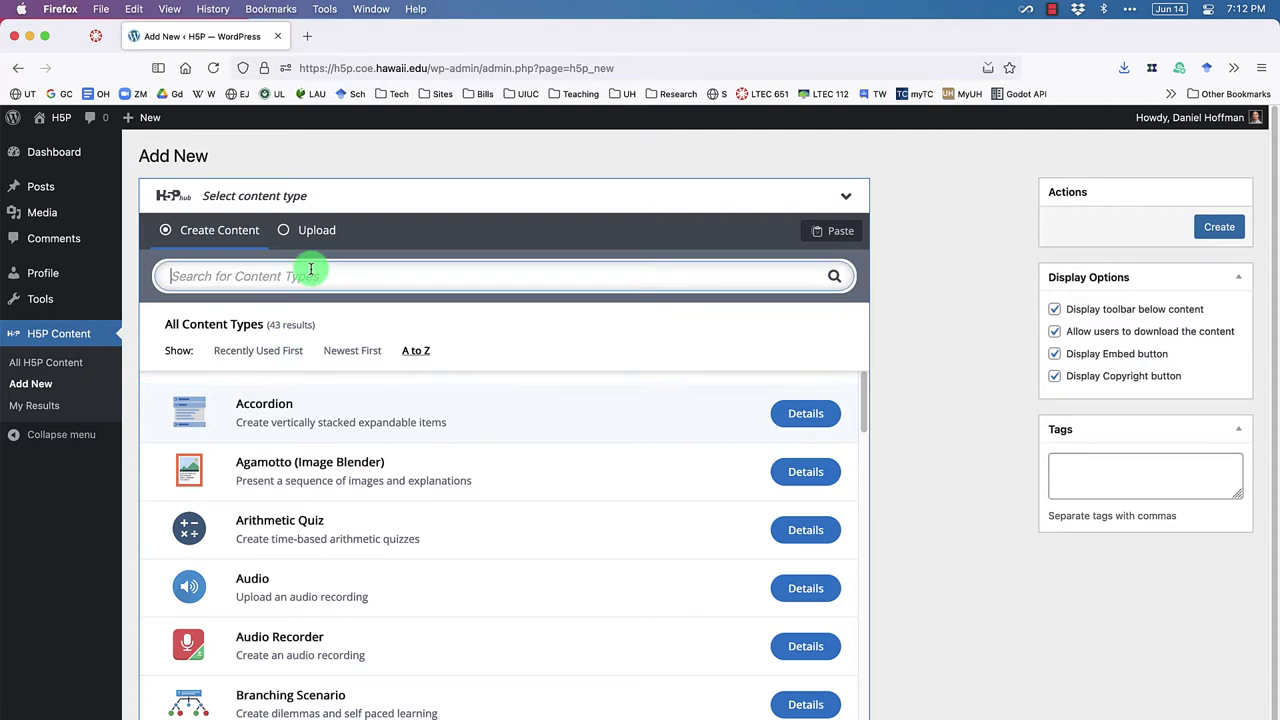
text(Coursee)
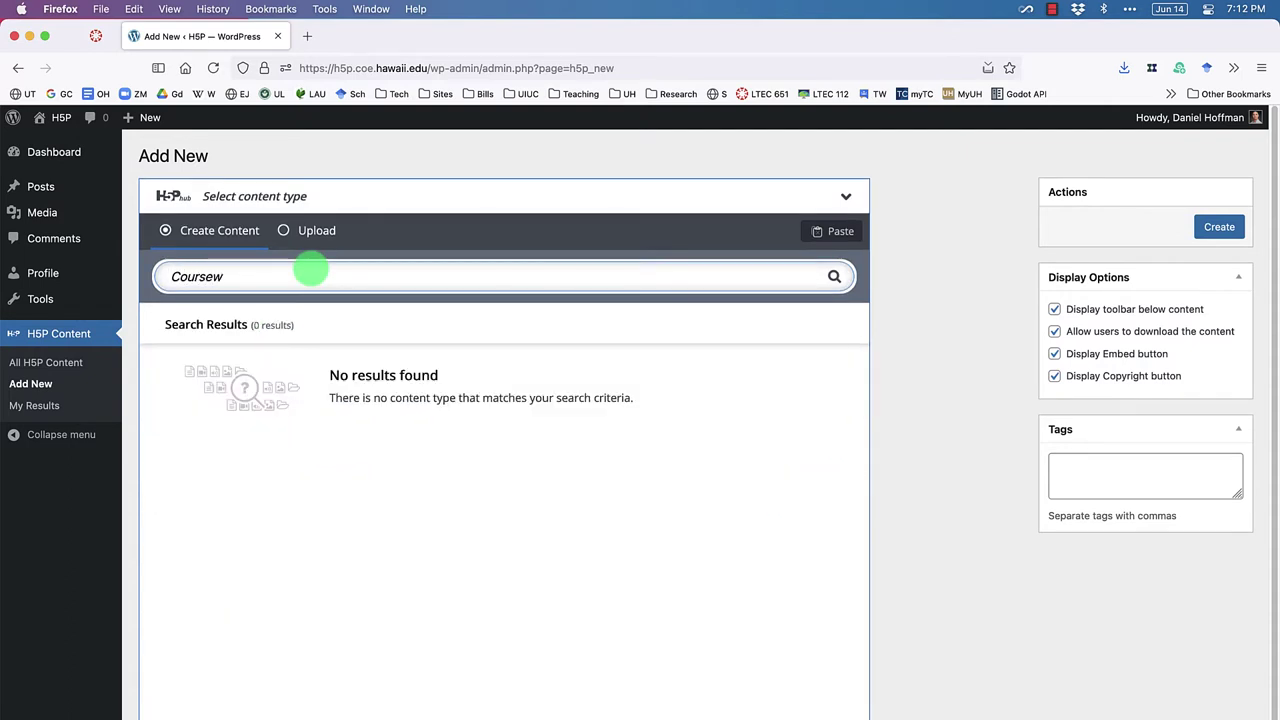
key(BackSpace)
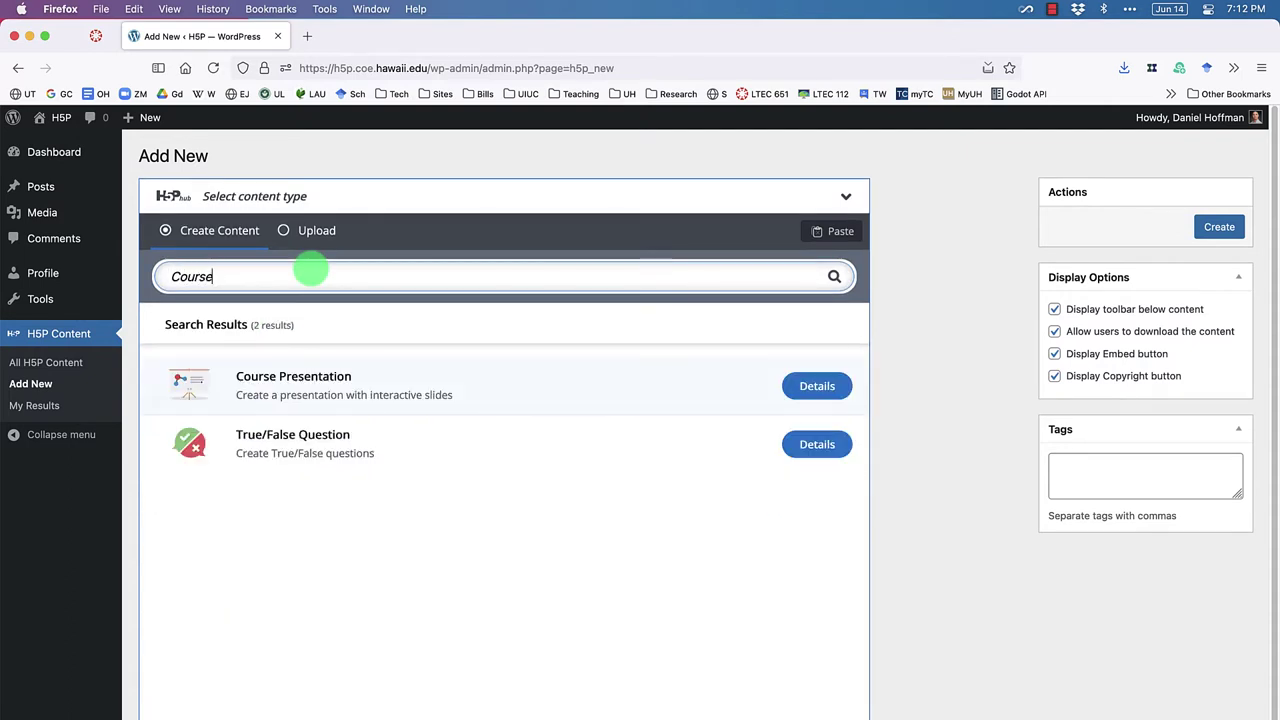
click(297, 388)
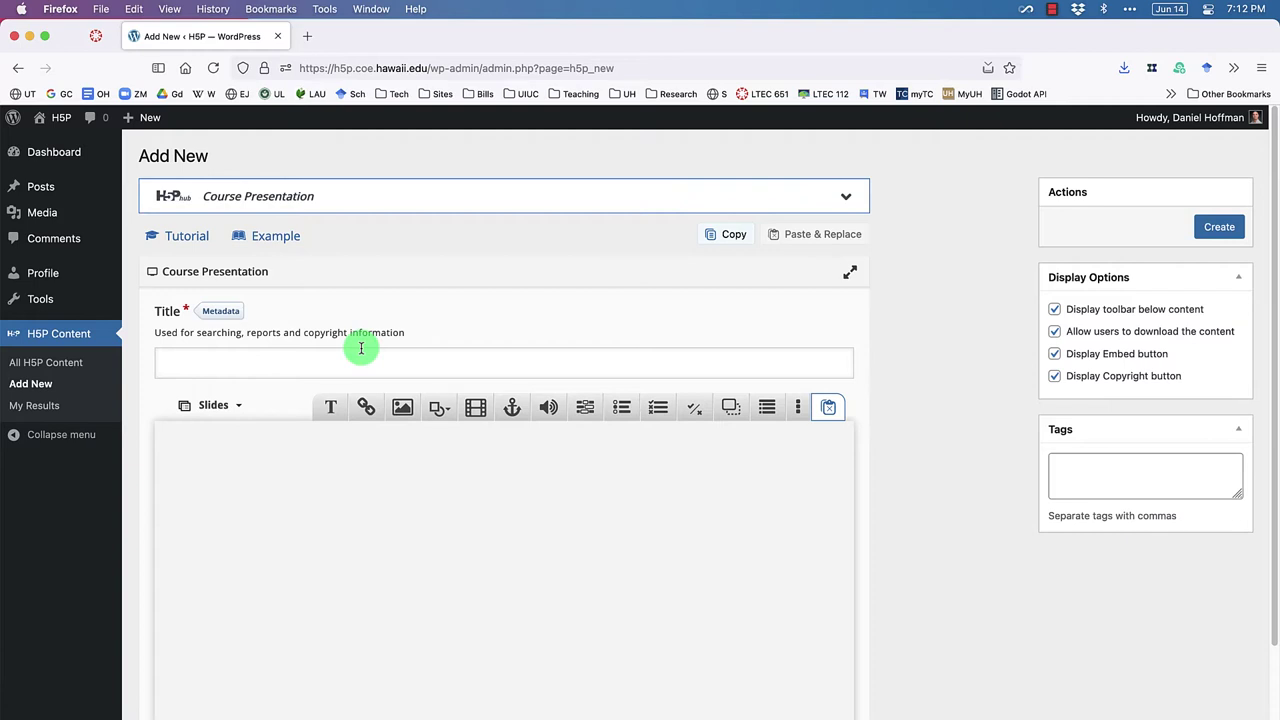
Step: Try the Course Presentation editor's full-screen view on and off, leaving it in full screen
click(852, 271)
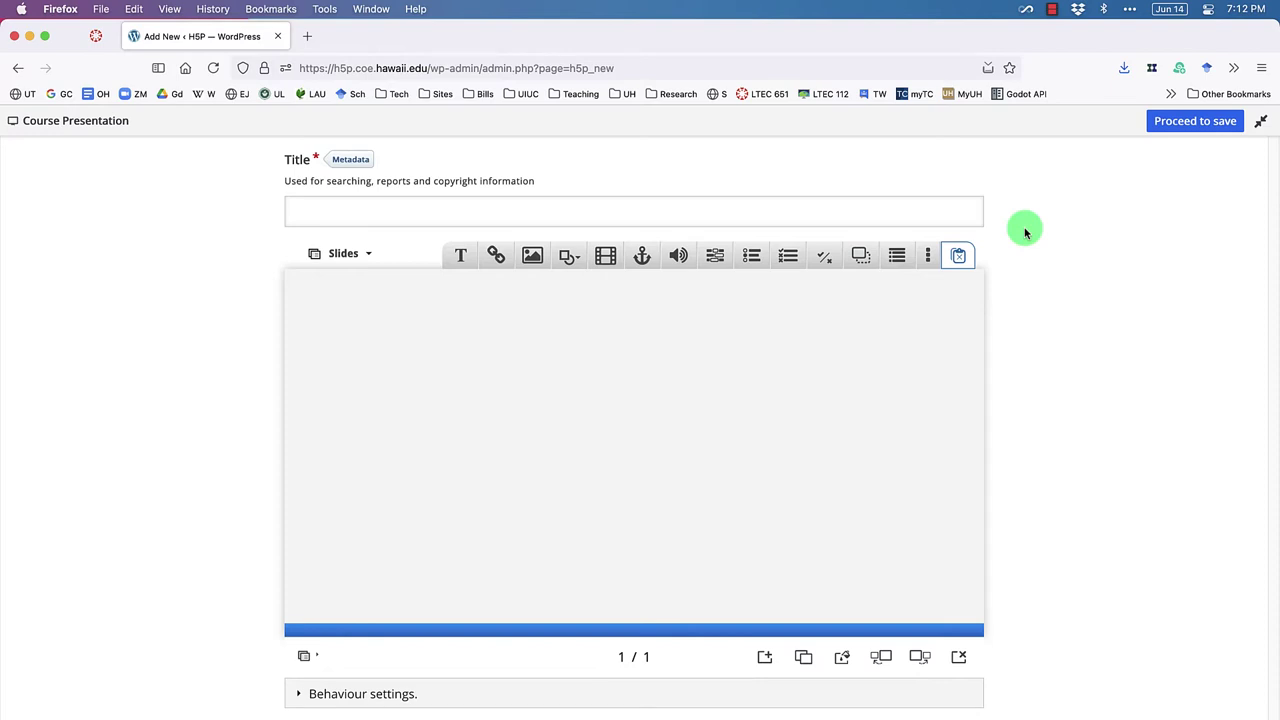
click(1261, 120)
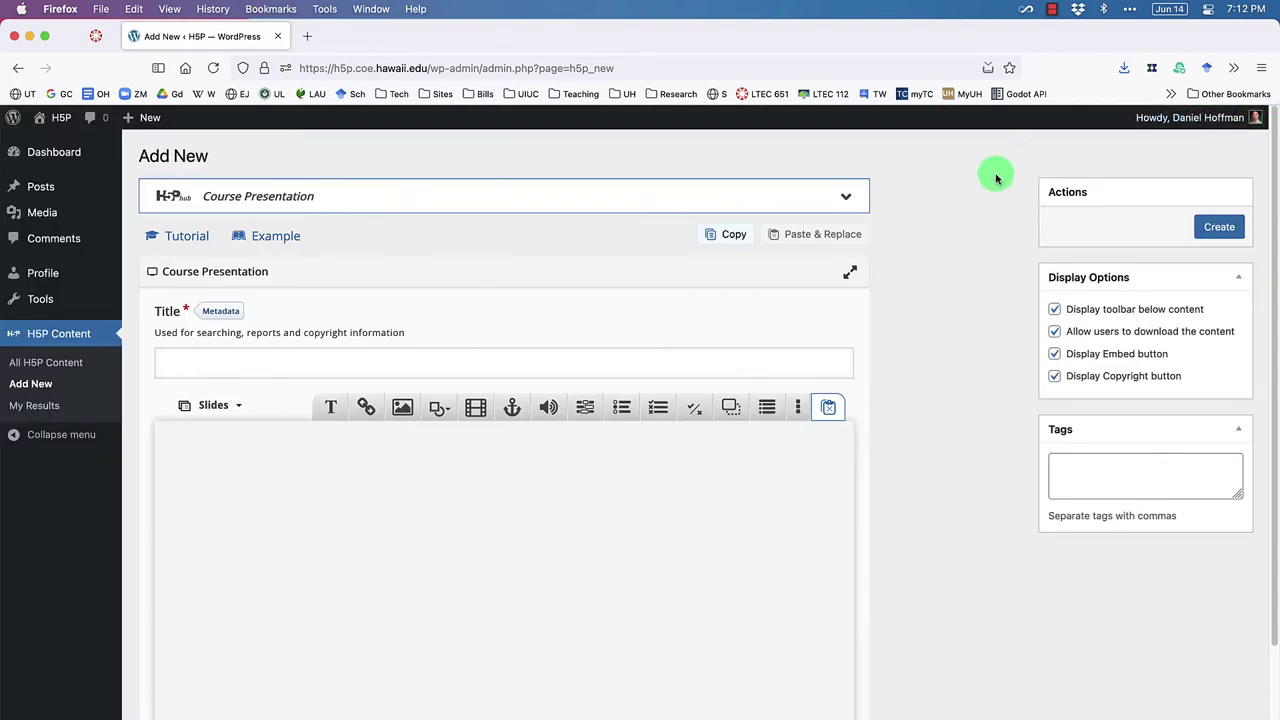
click(852, 269)
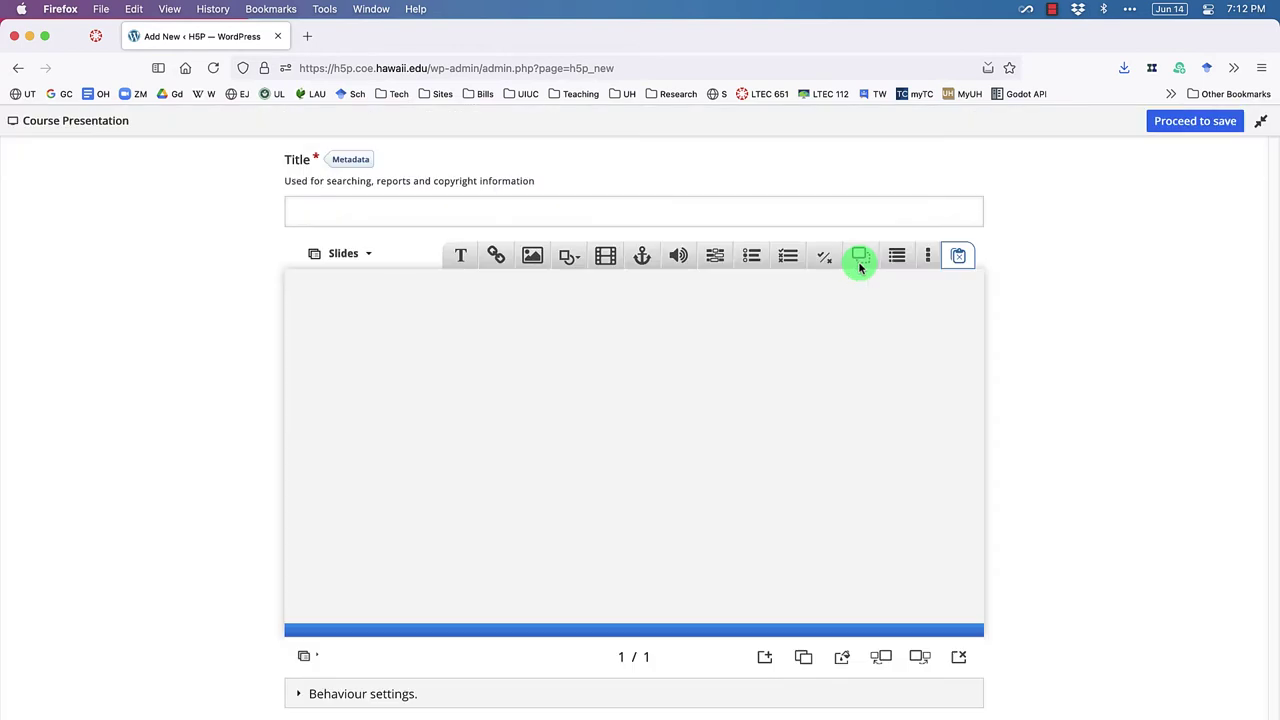
Step: Title the presentation "LTEC 651 - Session 04 Demo - " followed by the author's first name
click(793, 207)
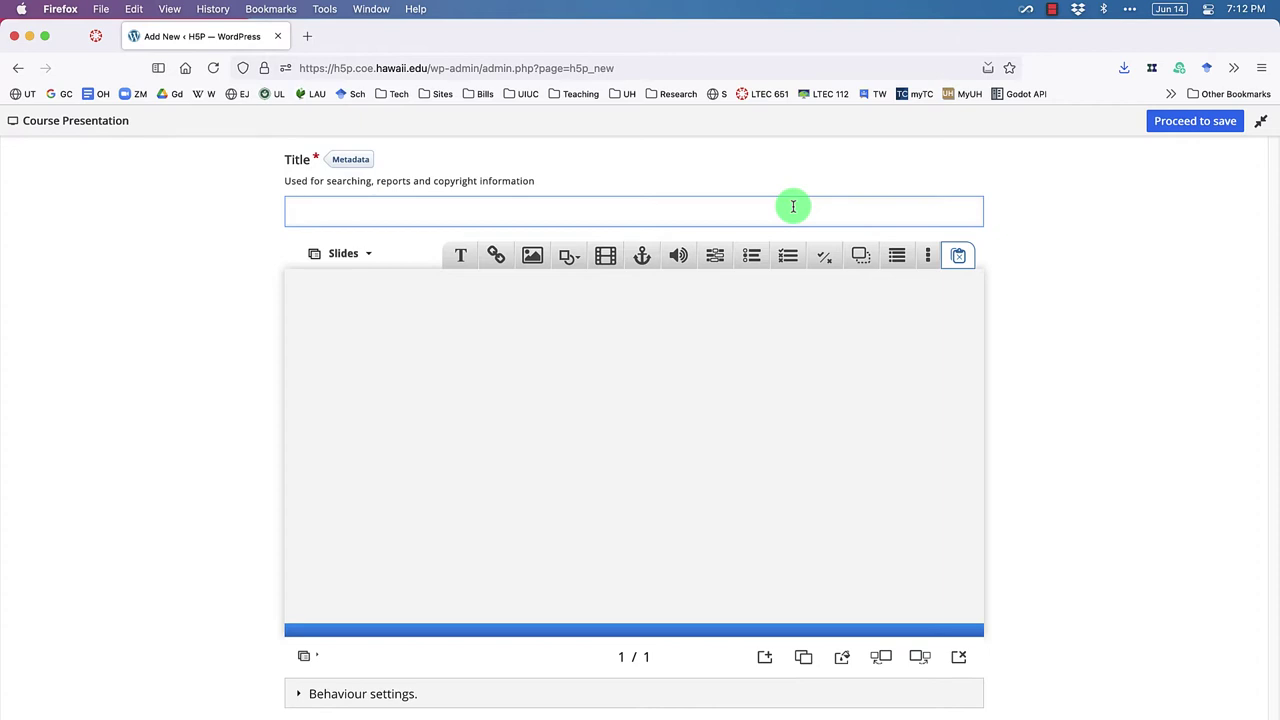
text(LTEC 651 - Session 04 Demo)
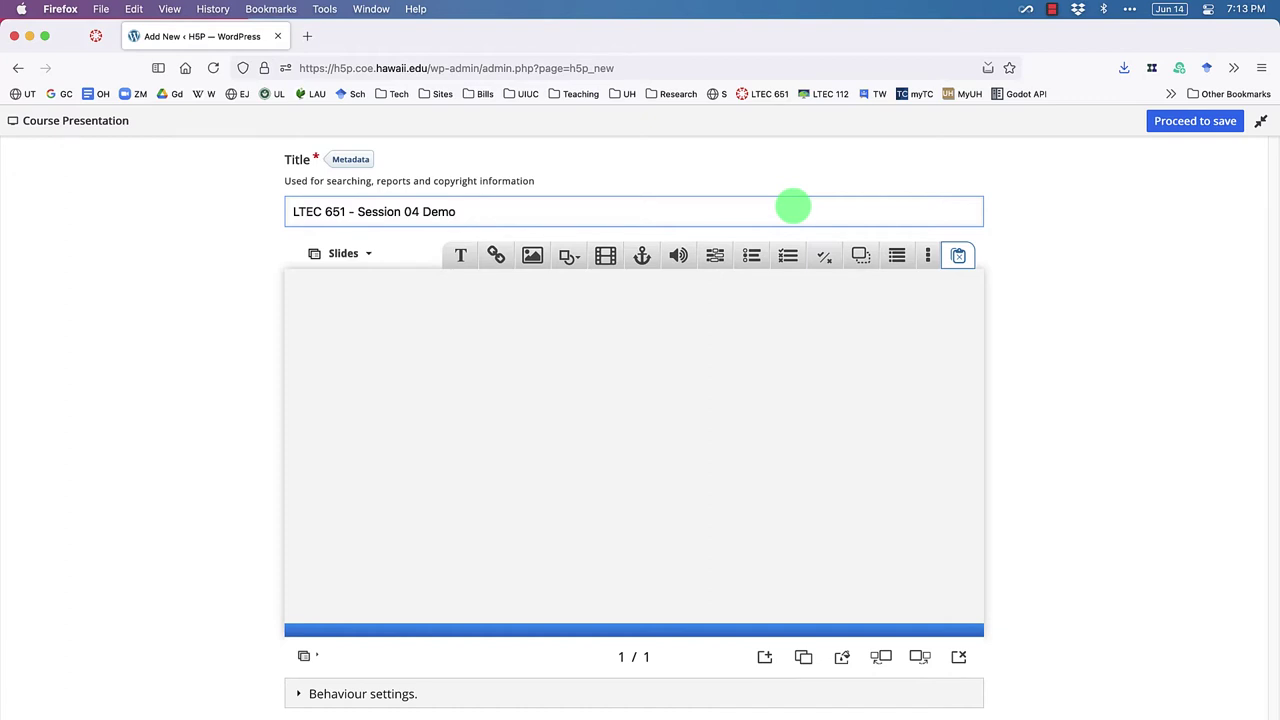
text( - Dan)
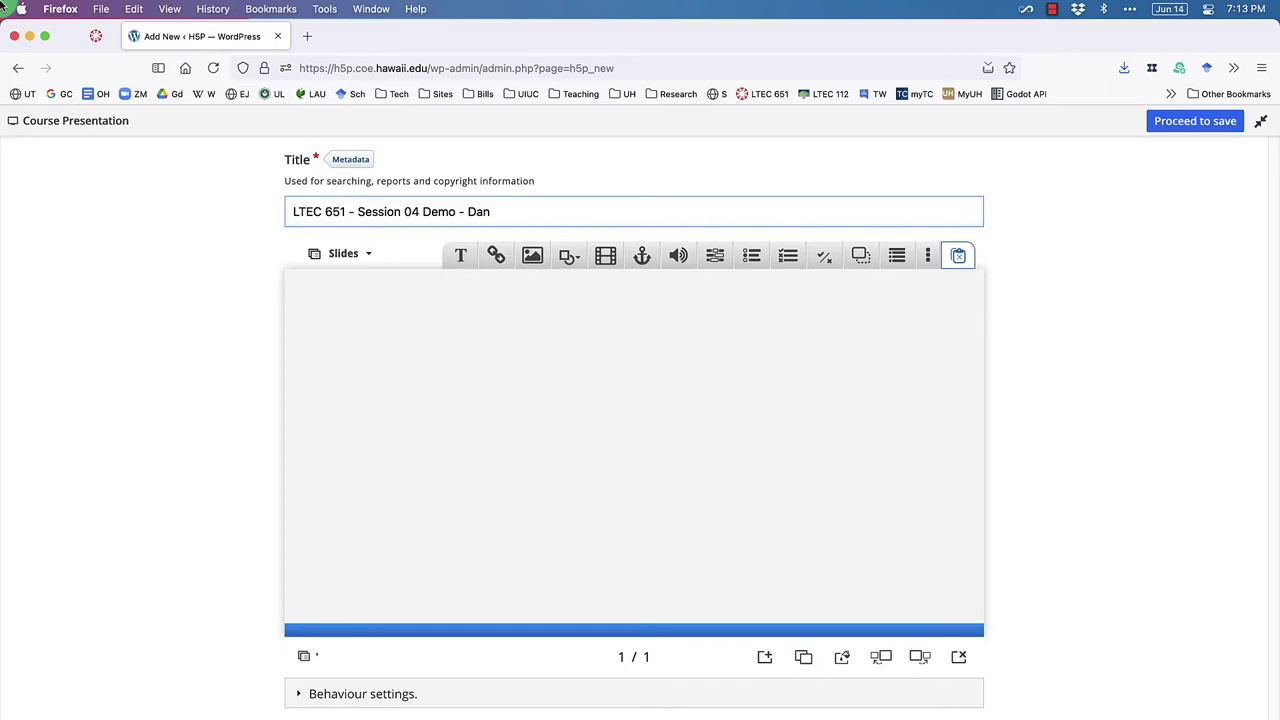
Step: Switch to the Canvas discussion and view the finished Space Shuttle Program presentation example
click(95, 37)
scroll(432, 419, down, 2)
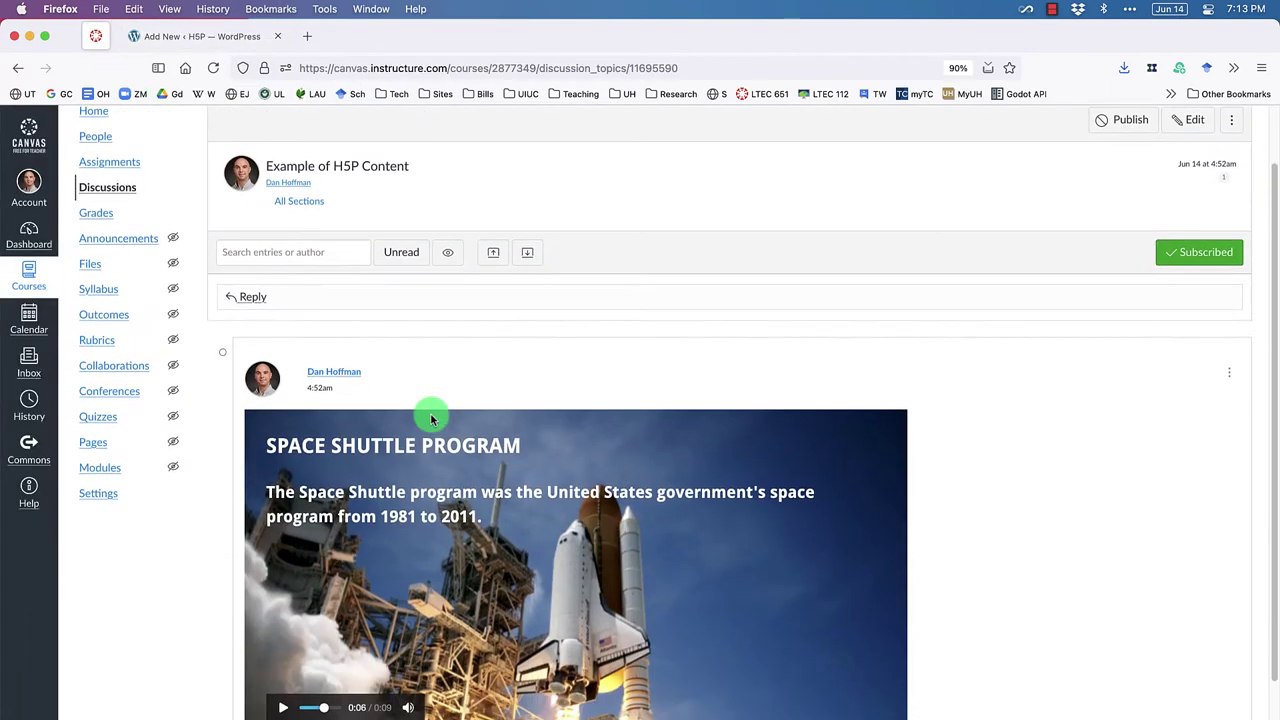
Step: Examine the first slide of the finished Space Shuttle example in the Canvas discussion and return to the H5P editor
scroll(432, 419, down, 1)
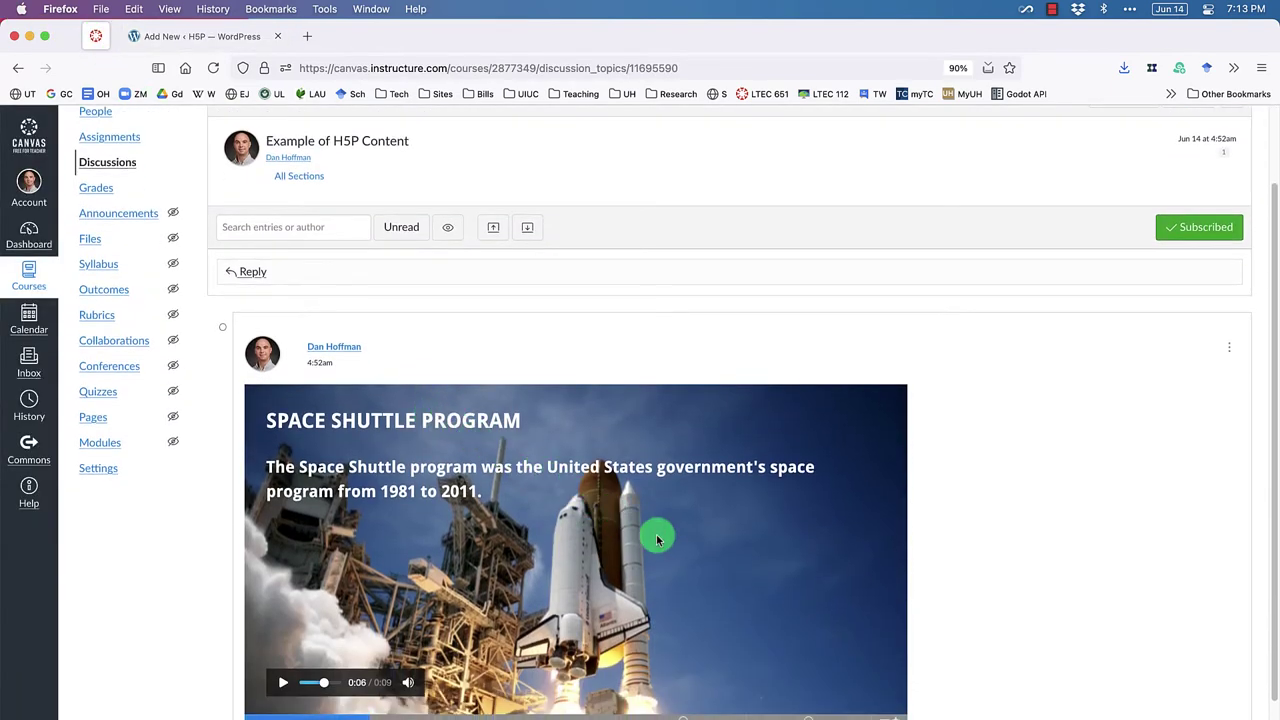
scroll(676, 549, down, 1)
scroll(676, 549, down, 1)
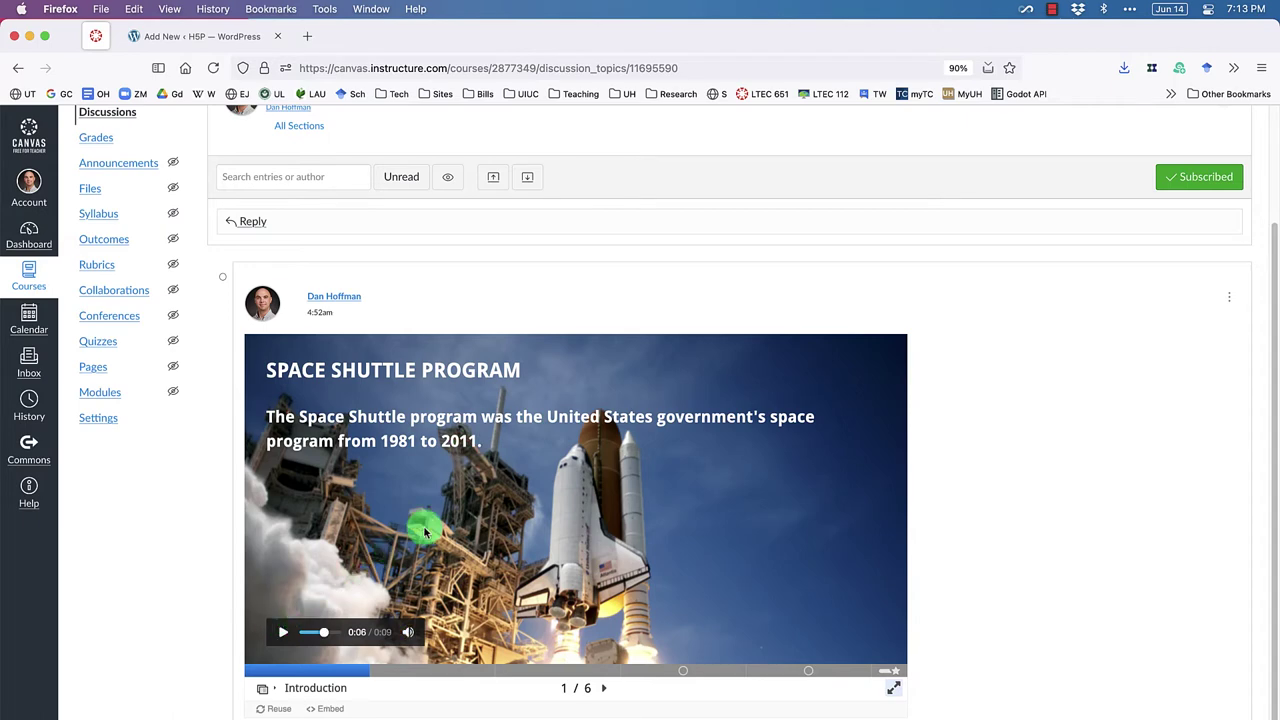
click(210, 44)
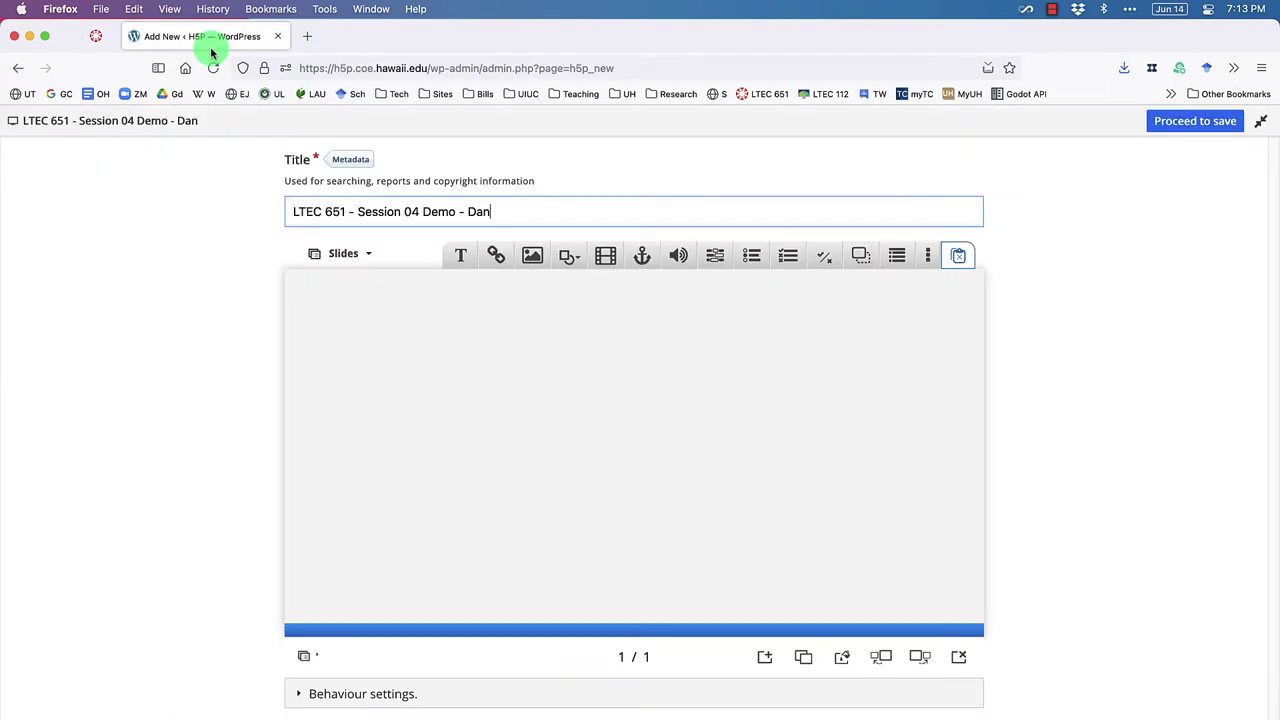
Step: Open the slide background settings, check the template option, and choose to apply the background to this slide only
click(845, 662)
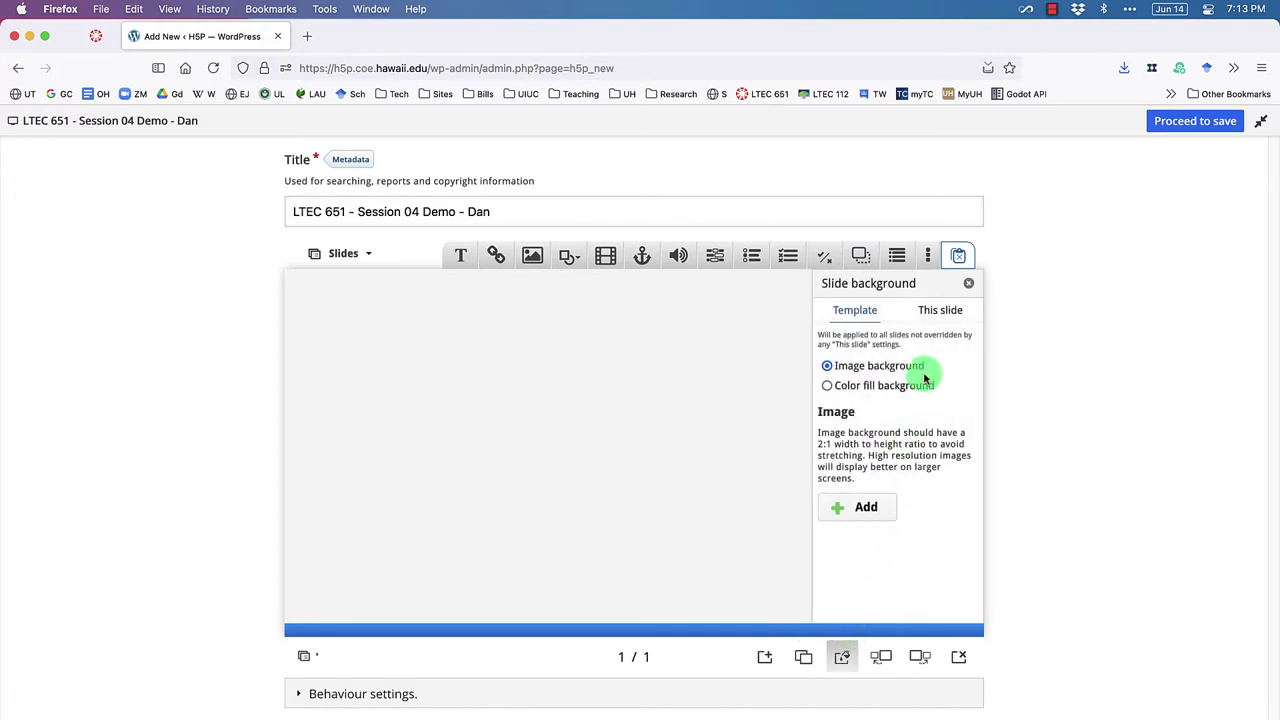
click(881, 324)
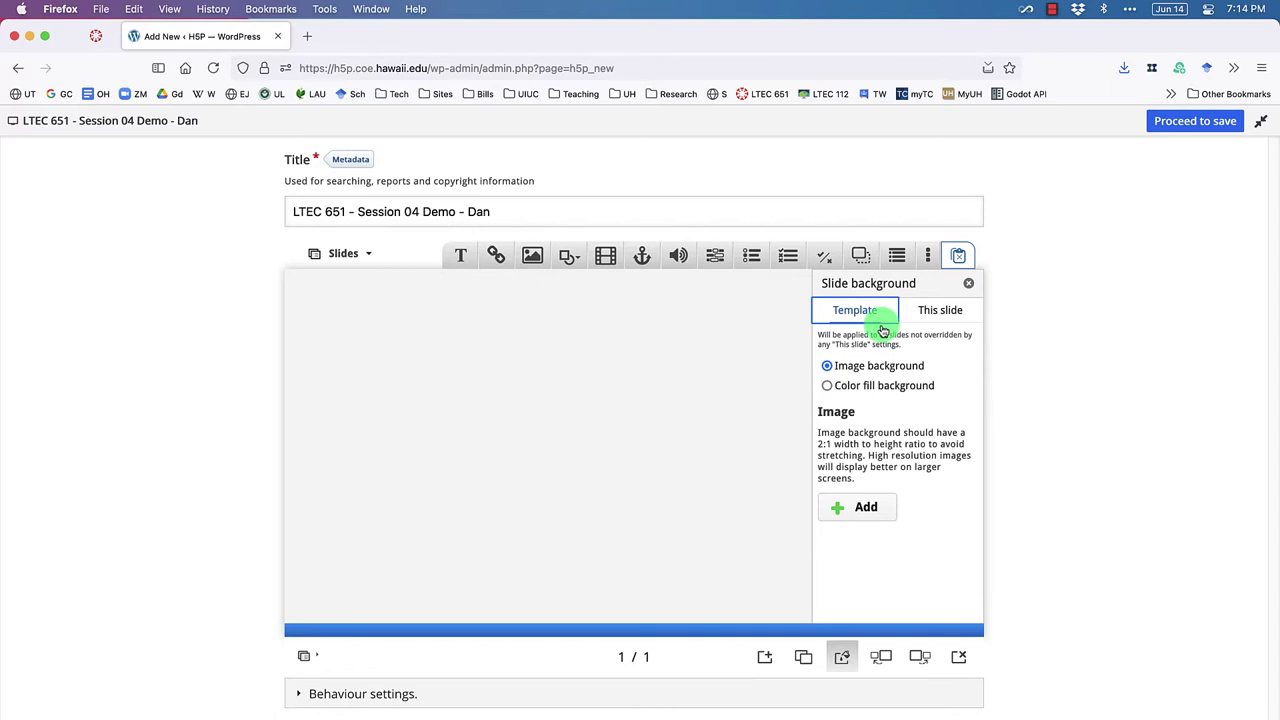
click(930, 316)
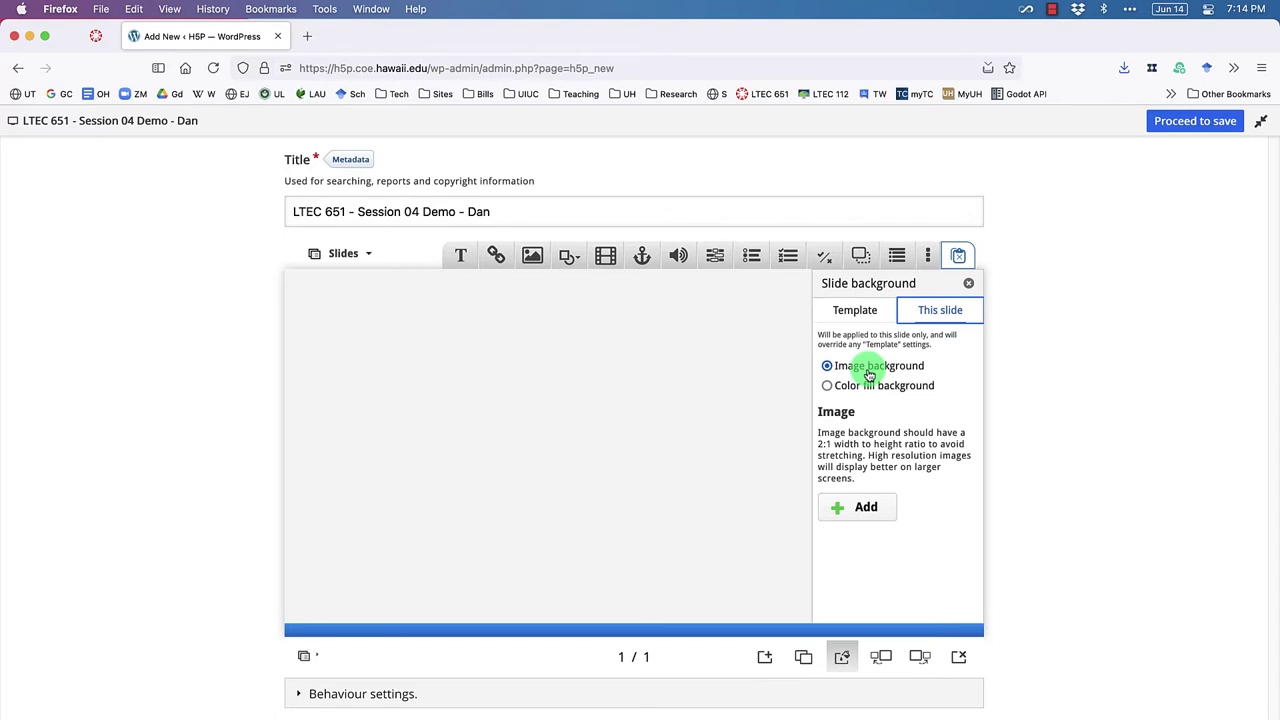
Step: Try a red color fill as this slide's background and return to the image background option
key(Down)
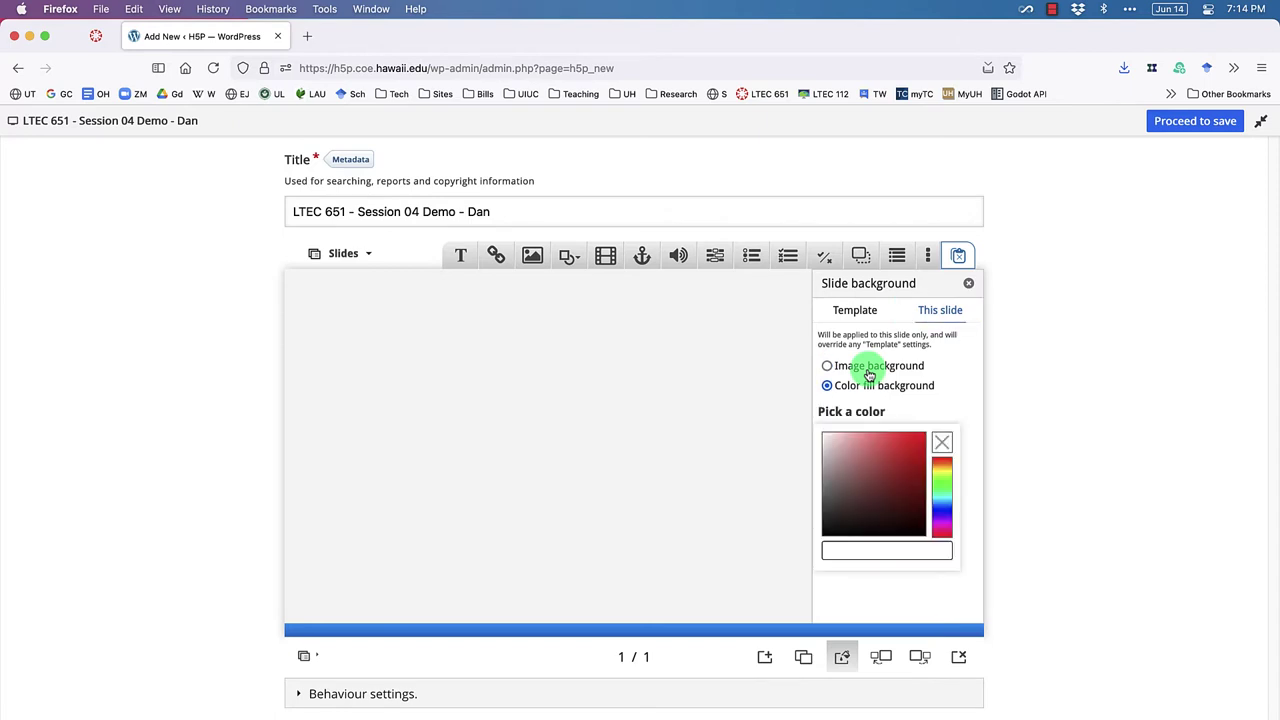
click(884, 455)
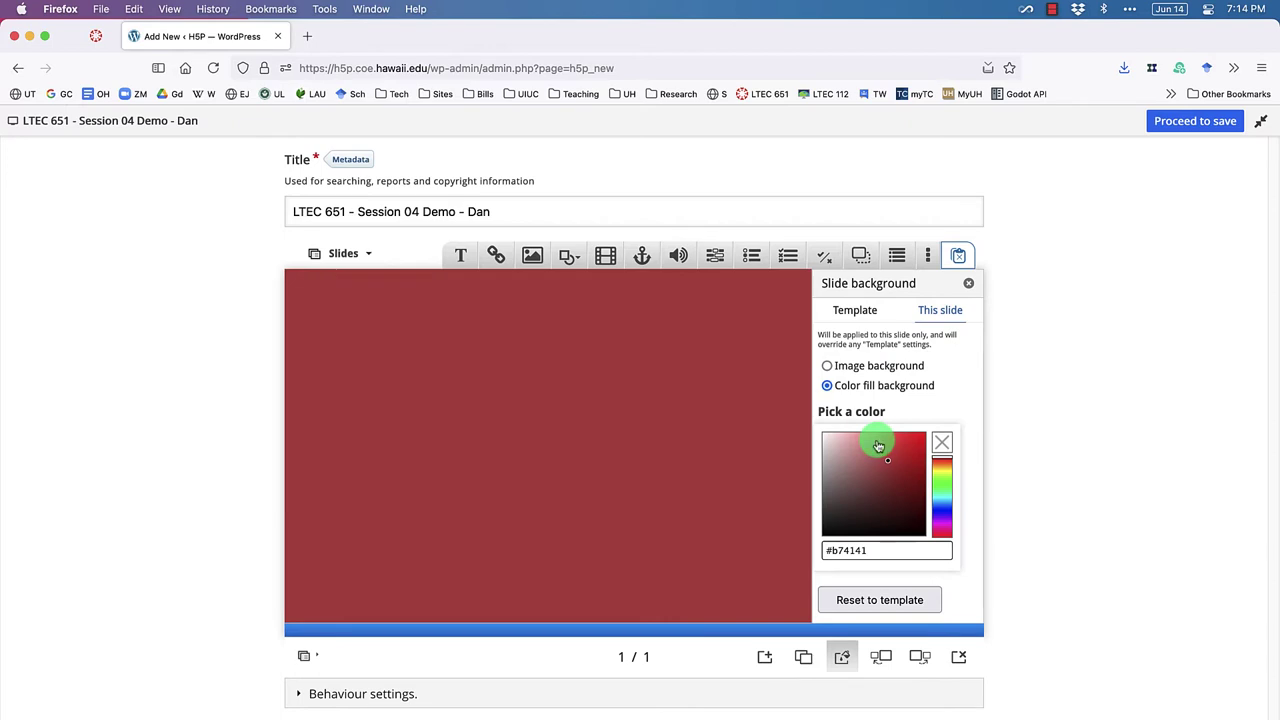
click(875, 367)
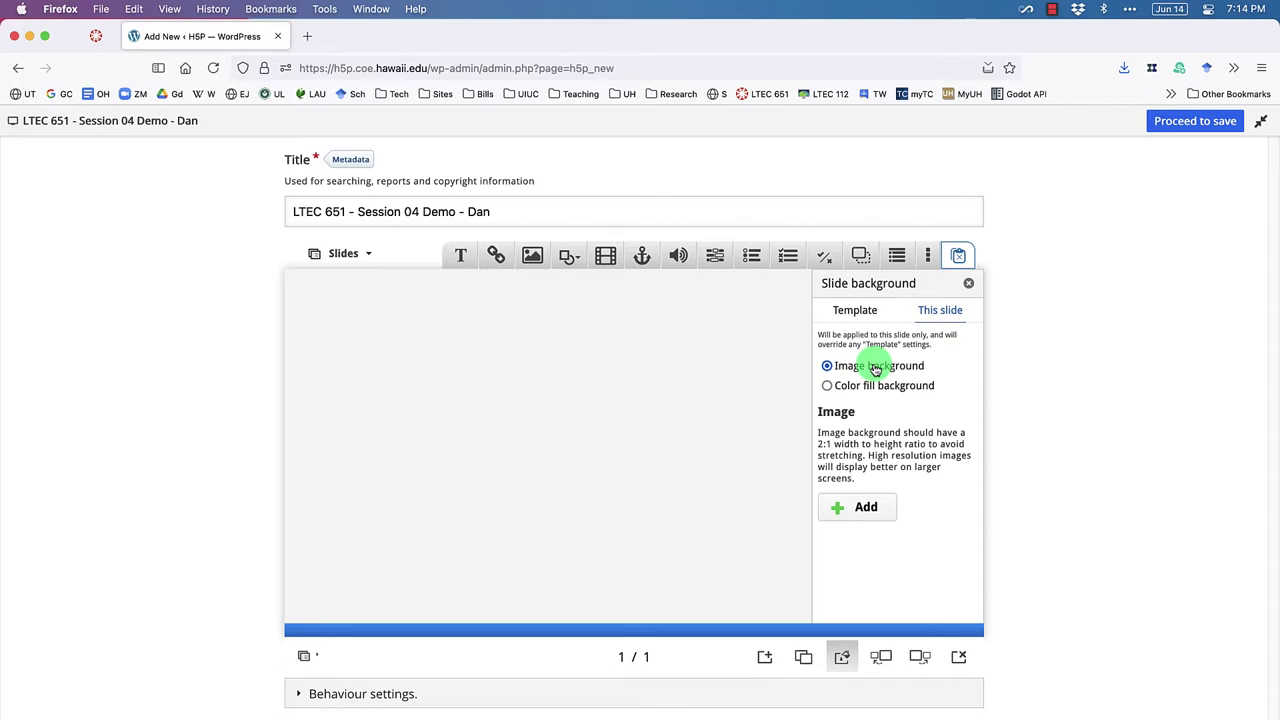
Step: Set Image_Slide_01.png from the Files for Session 04 Tutorial folder as this slide's background image and close the background settings
click(863, 510)
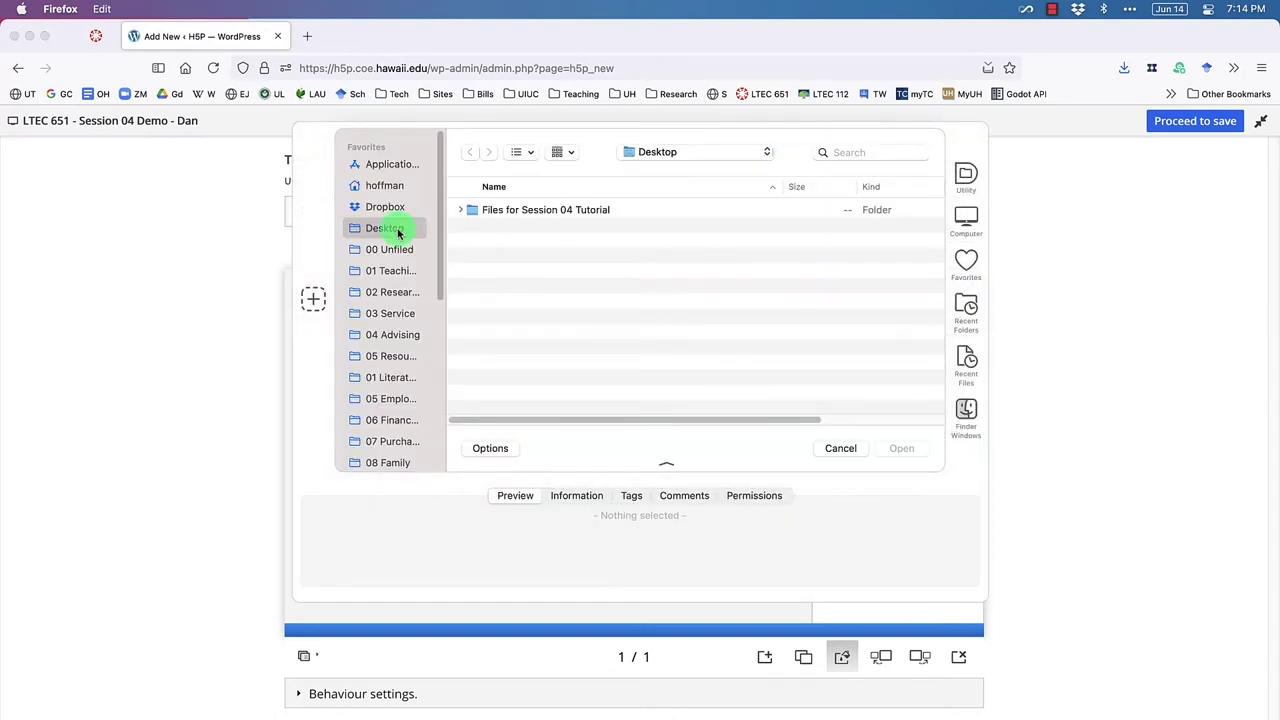
double_click(510, 220)
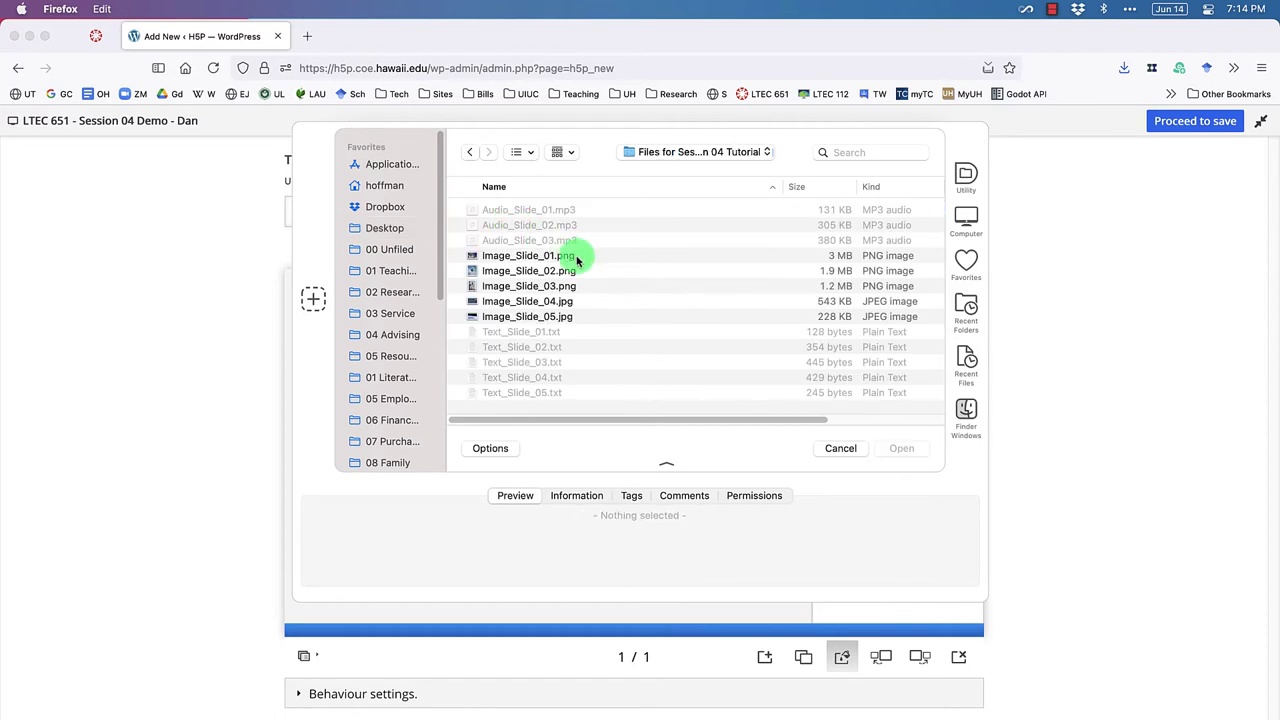
click(576, 256)
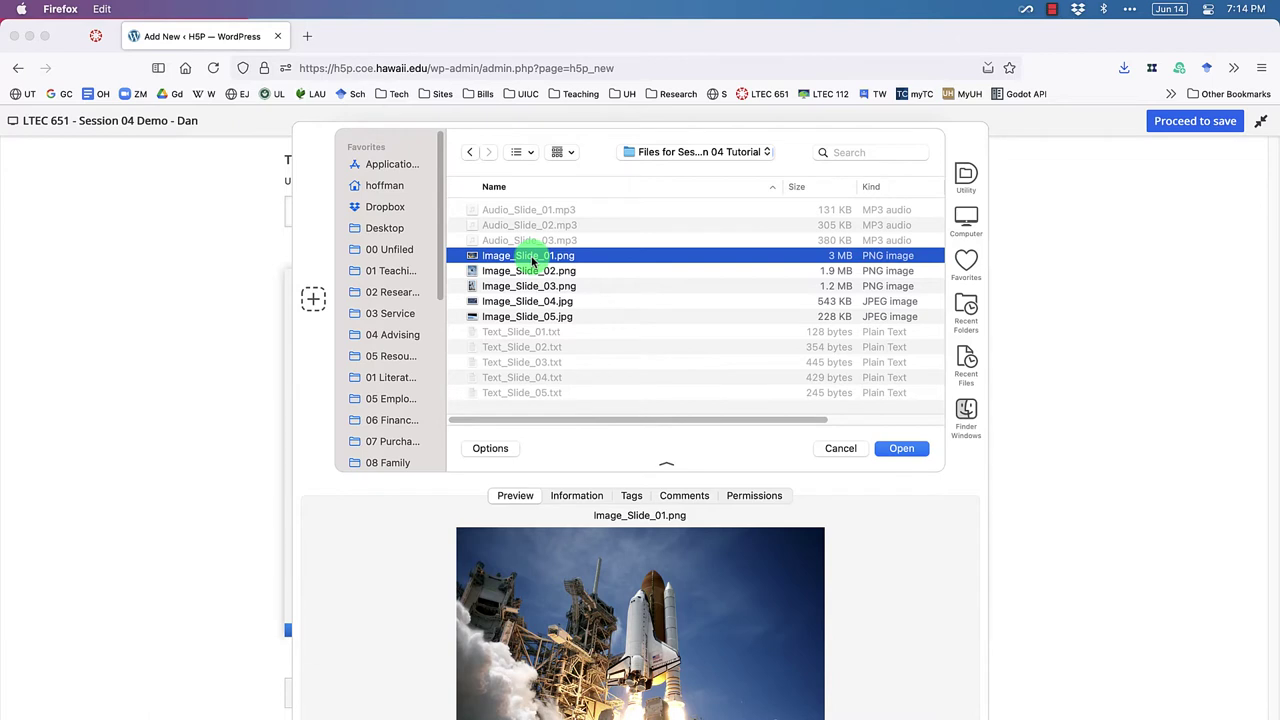
click(903, 450)
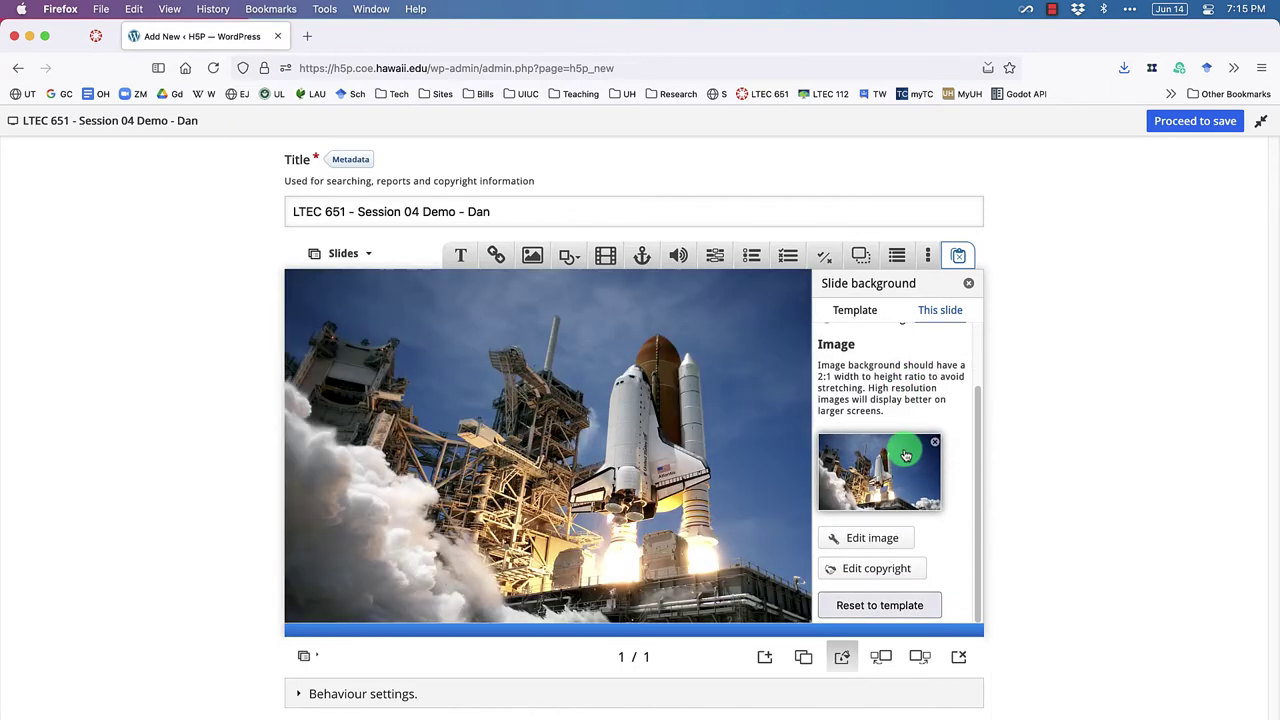
click(970, 286)
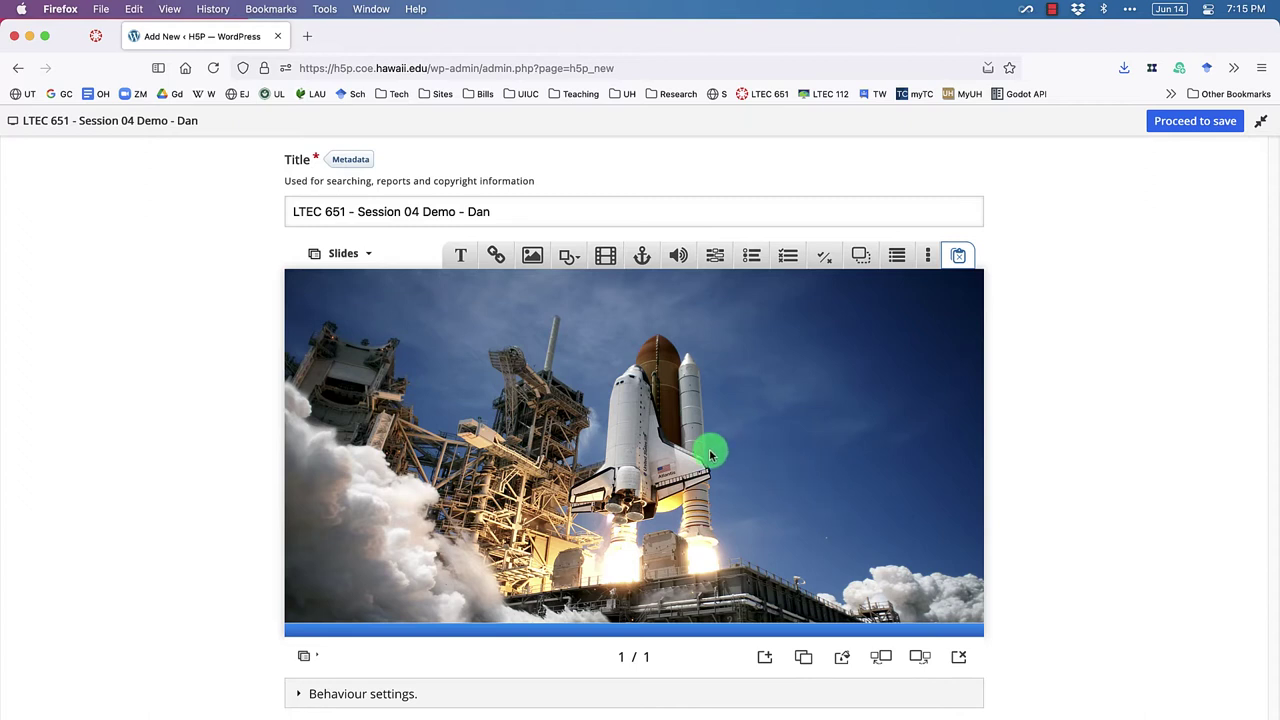
Step: Title slide 1 "Introduction" in the slide list and hide the list
click(309, 658)
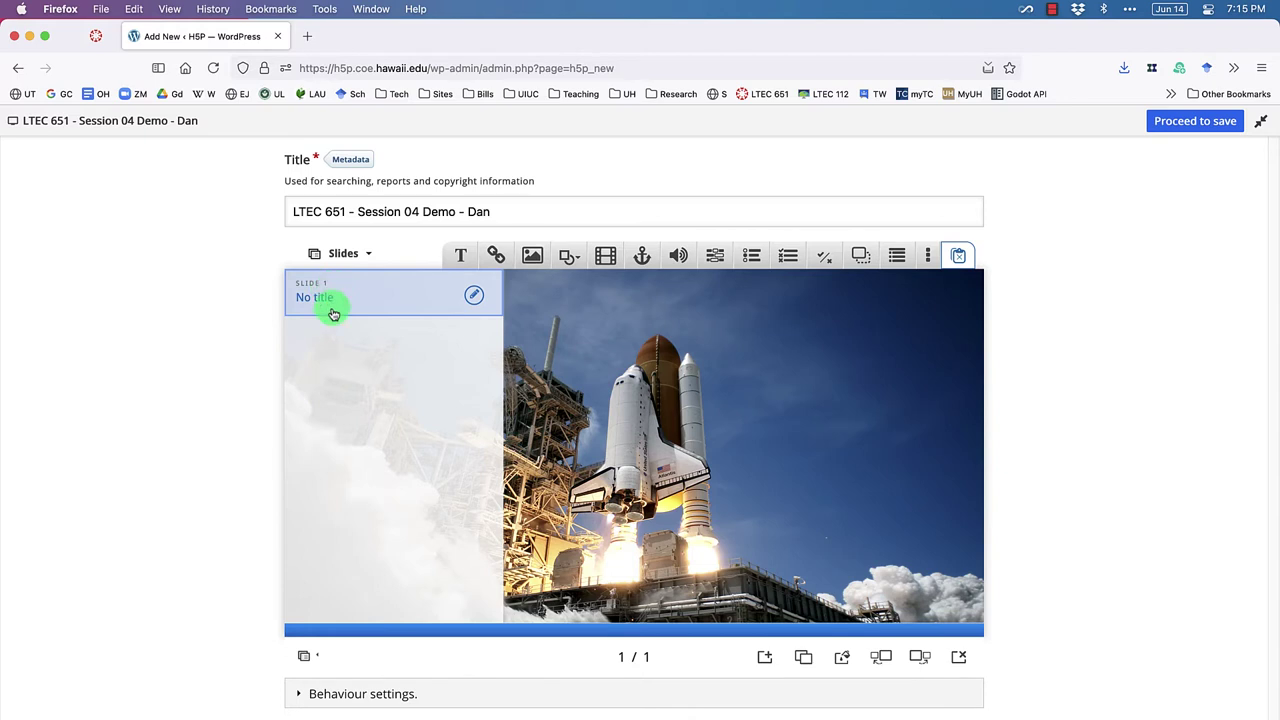
click(475, 298)
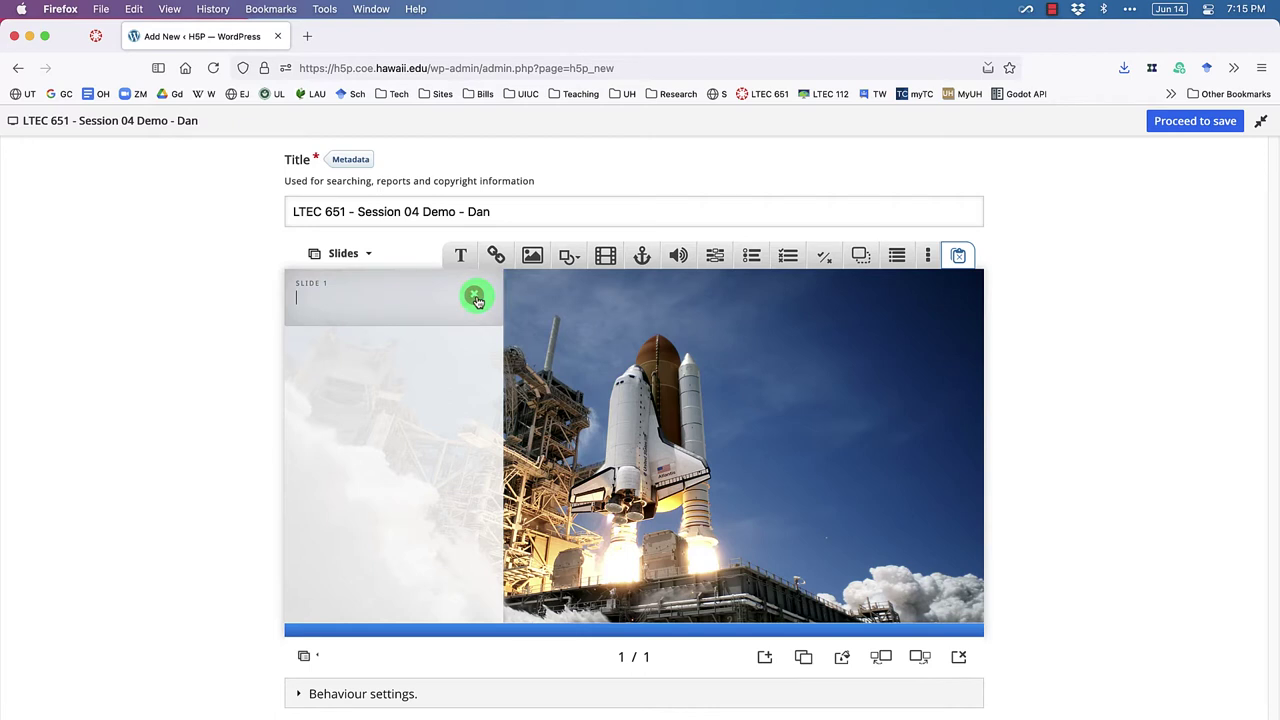
text(Introduction)
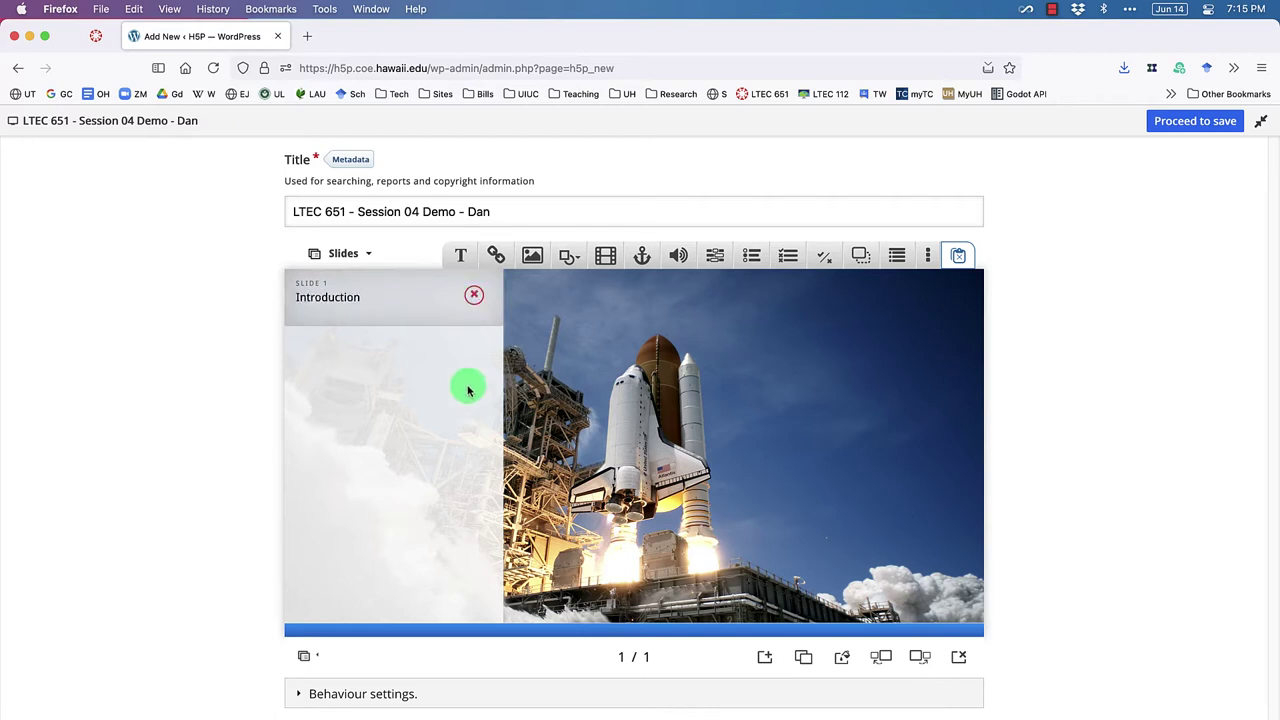
click(408, 362)
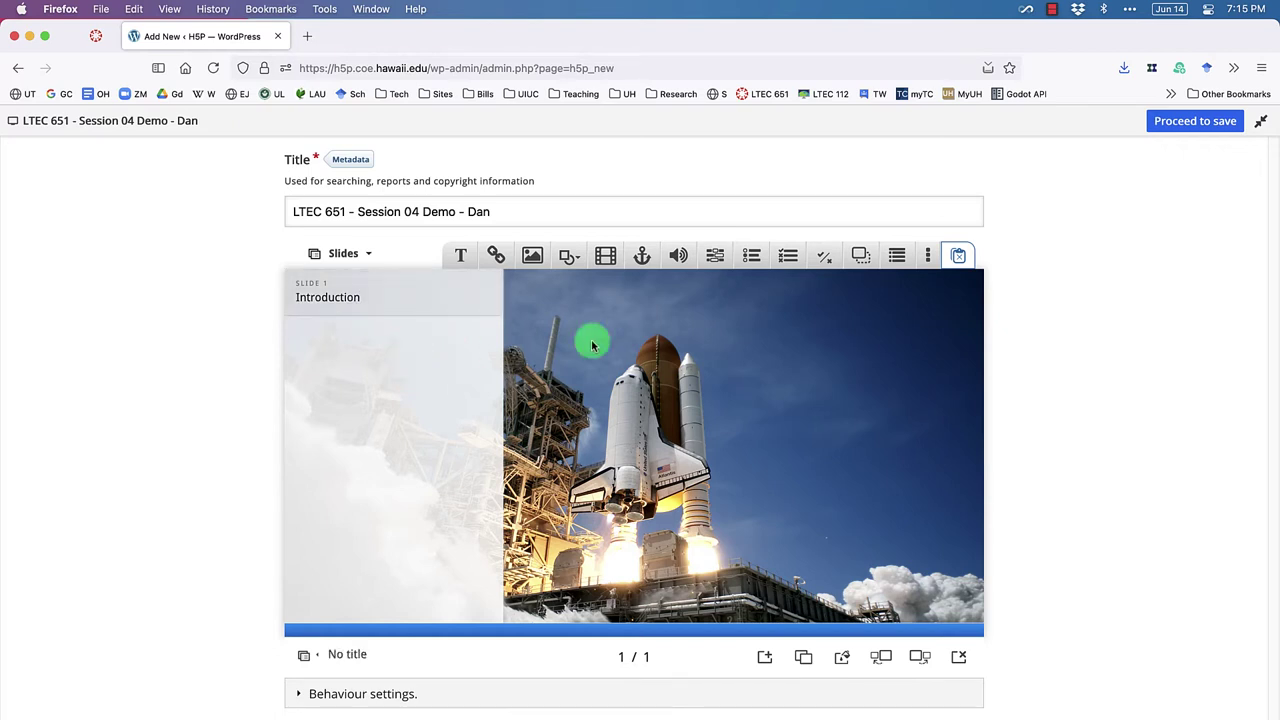
click(306, 656)
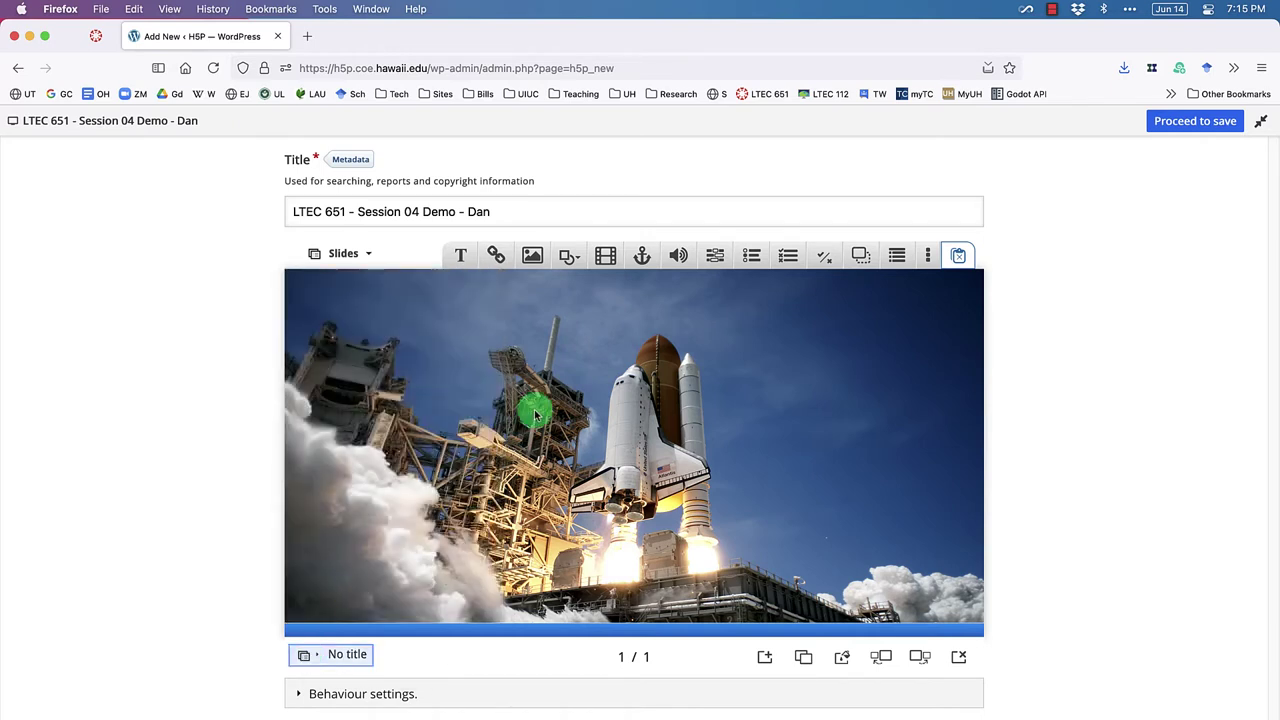
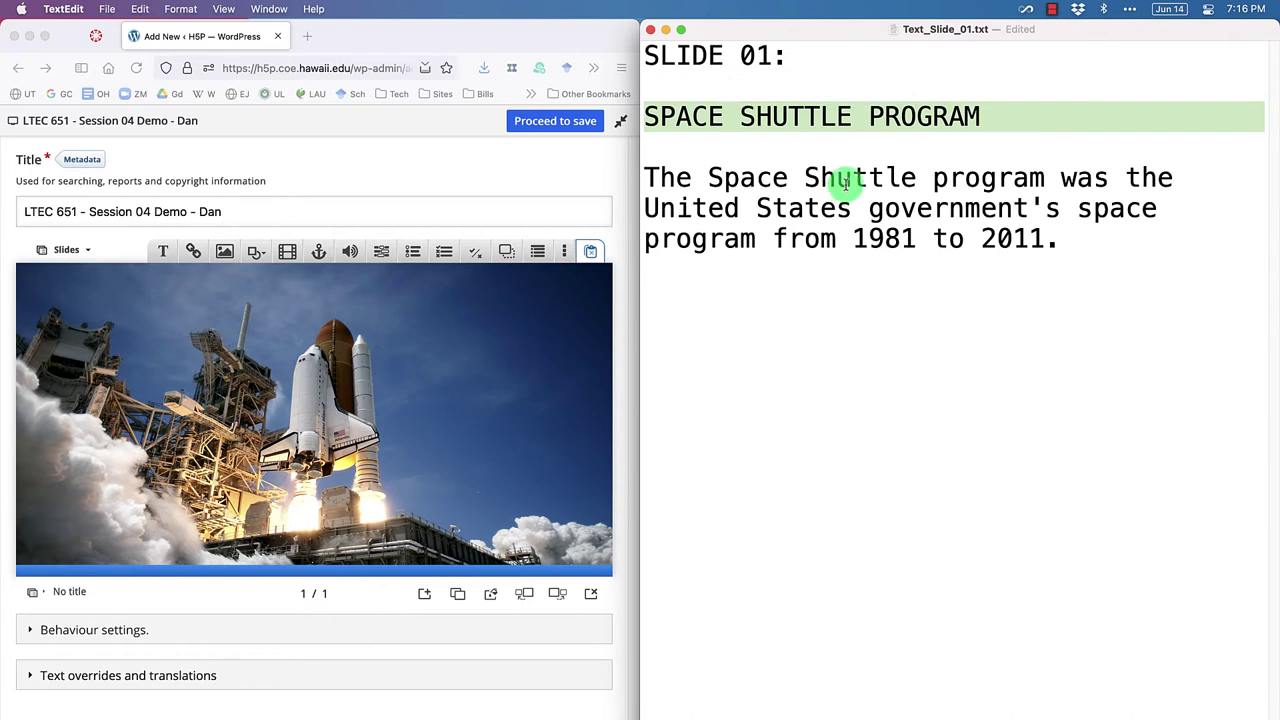
Step: Copy the heading "SPACE SHUTTLE PROGRAM" from the open Text_Slide_01.txt file
click(920, 129)
drag(982, 118, 642, 107)
click(688, 138)
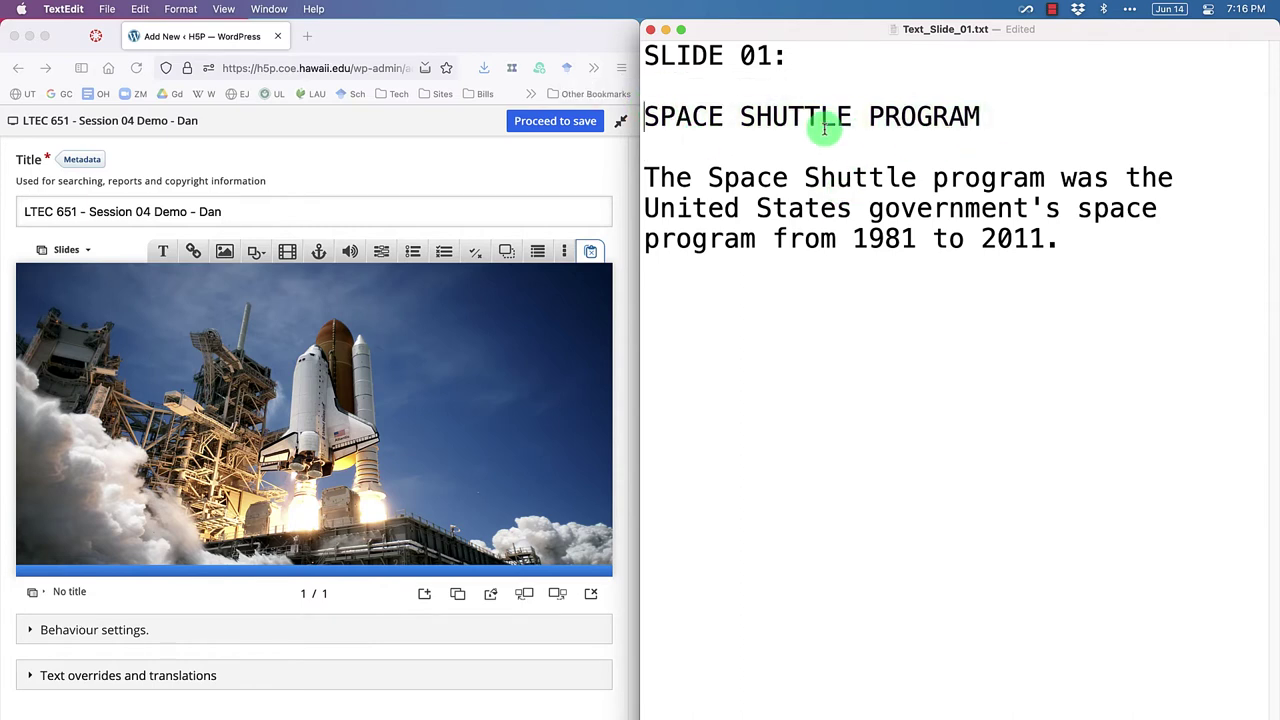
drag(980, 116, 645, 118)
click(647, 101)
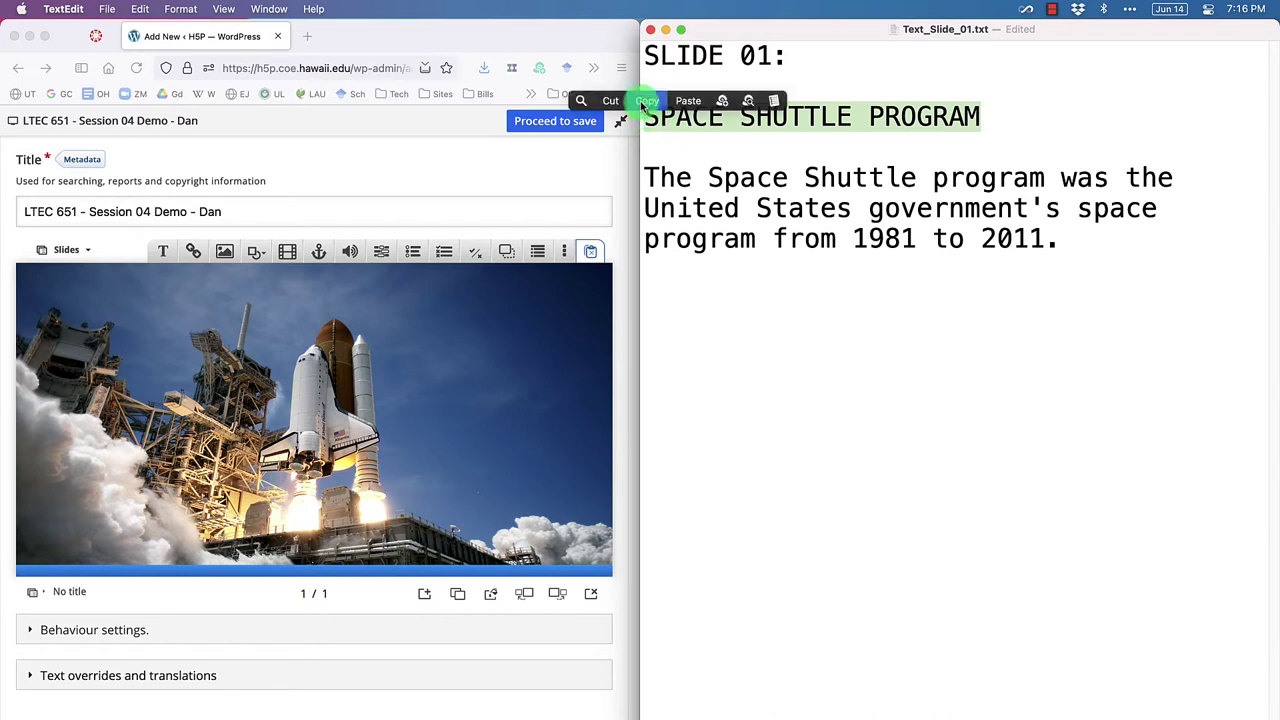
Step: Add a text element to slide 1 in the H5P editor and paste the copied heading "SPACE SHUTTLE PROGRAM" into it
click(125, 362)
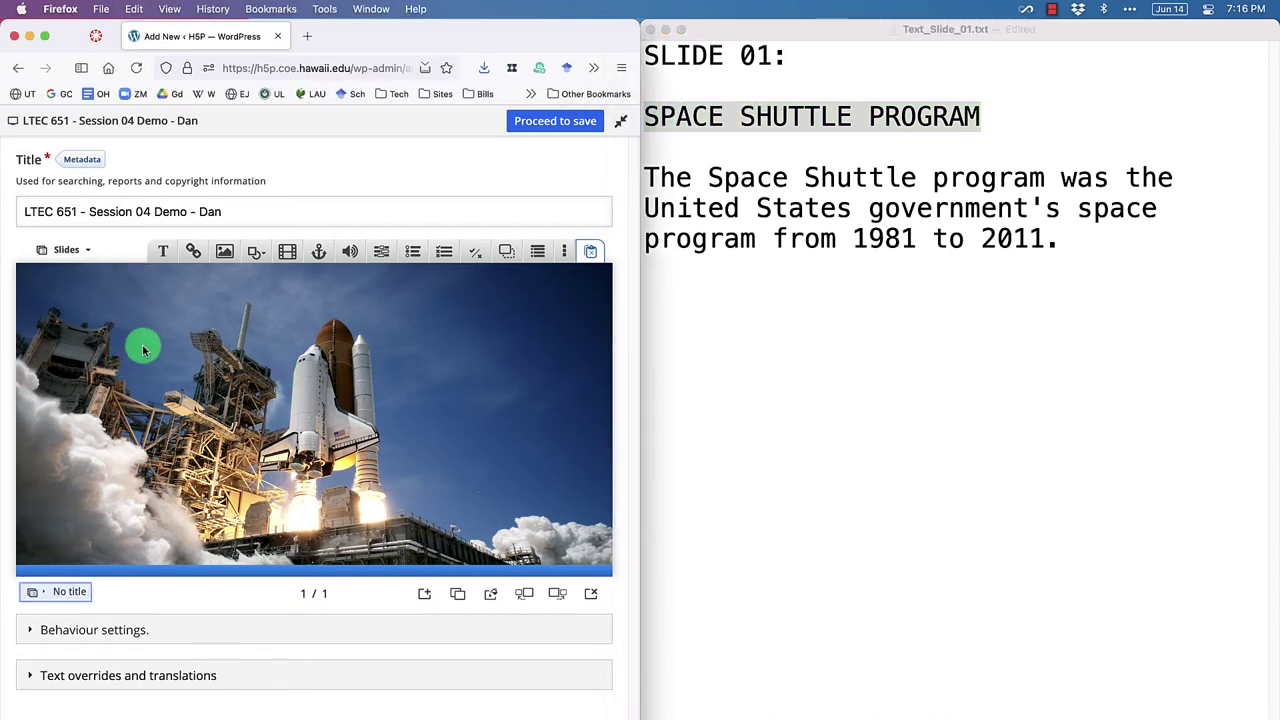
click(163, 253)
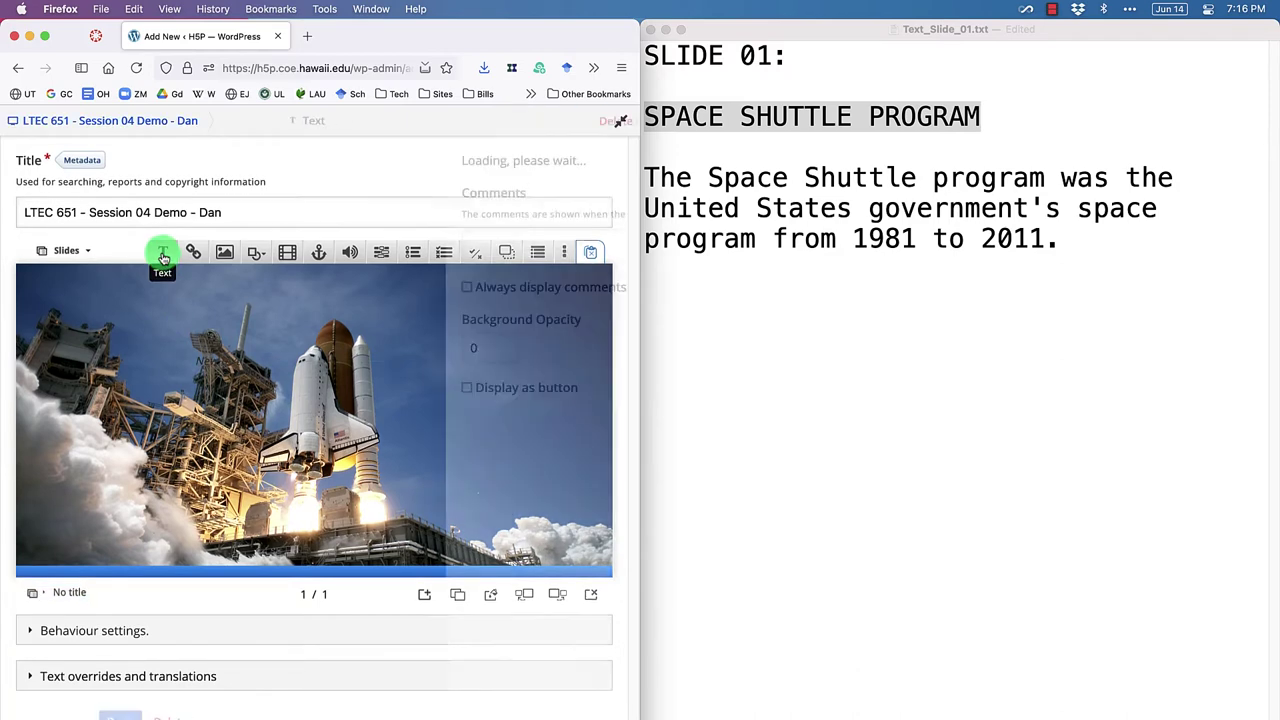
click(184, 225)
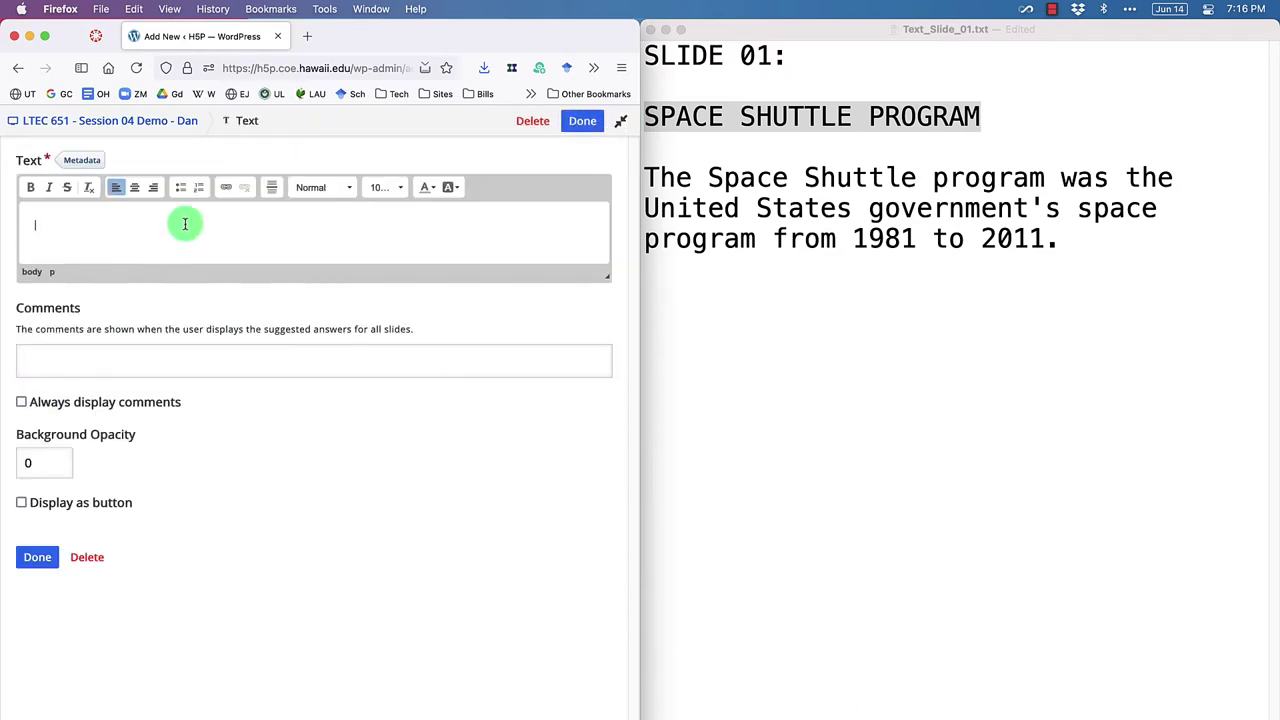
key(super+v)
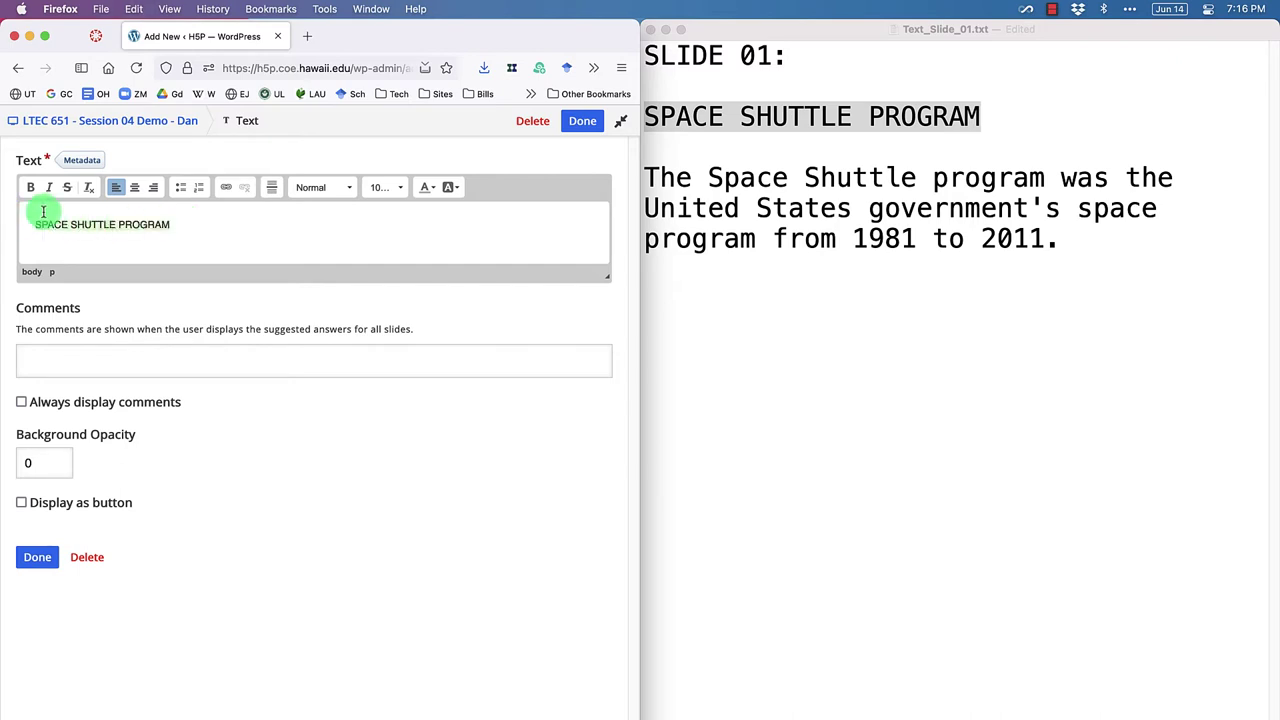
Step: Format the "SPACE SHUTTLE PROGRAM" text as Heading 2 and place the text element on the slide
drag(185, 224, 24, 220)
click(349, 188)
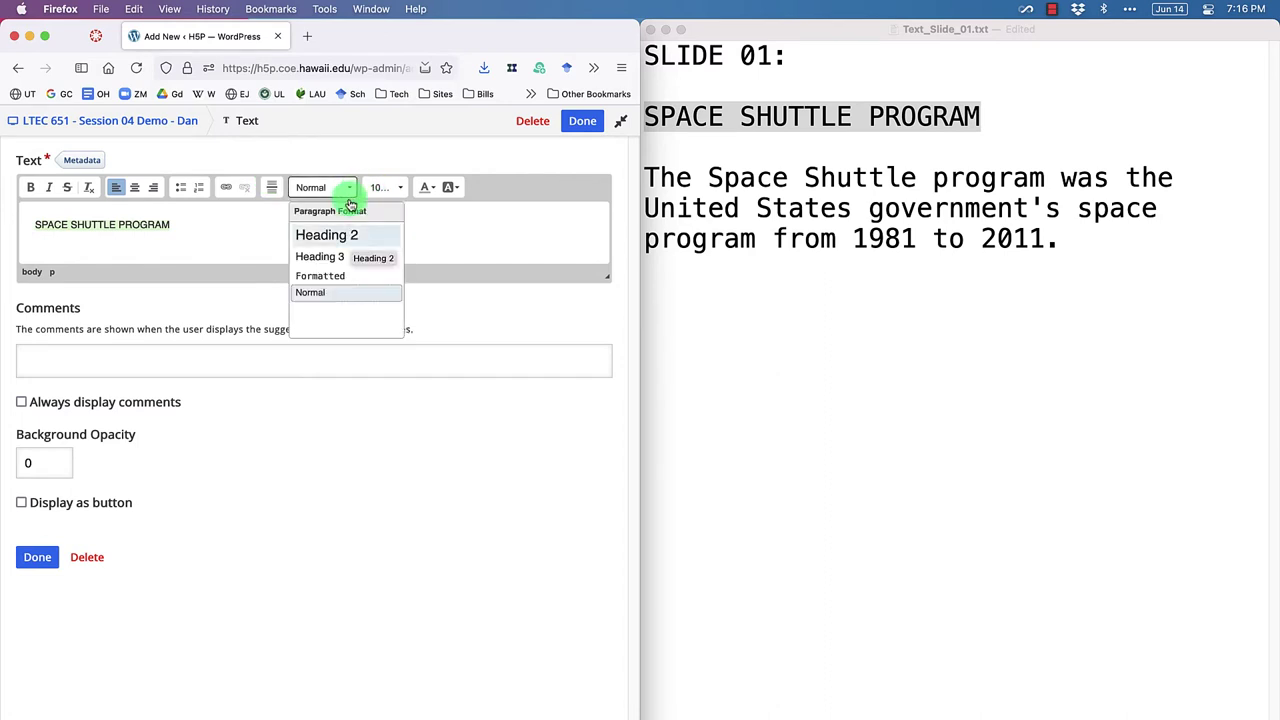
click(350, 235)
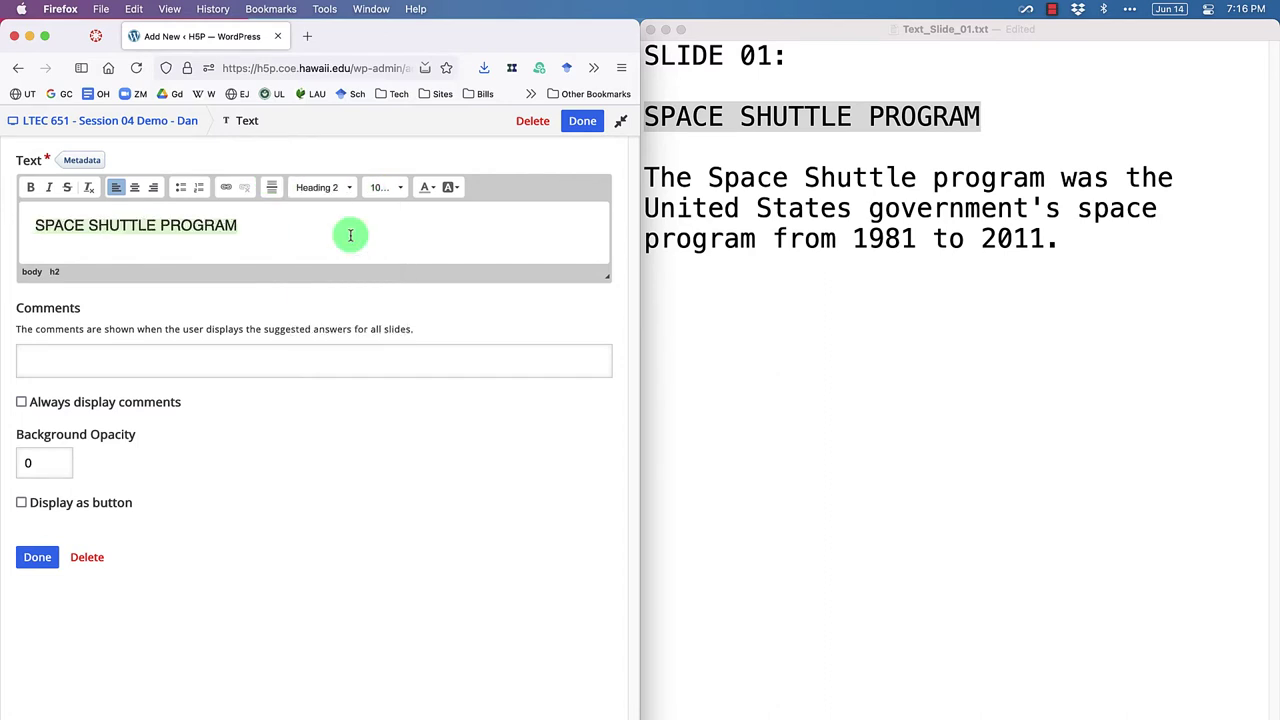
click(588, 122)
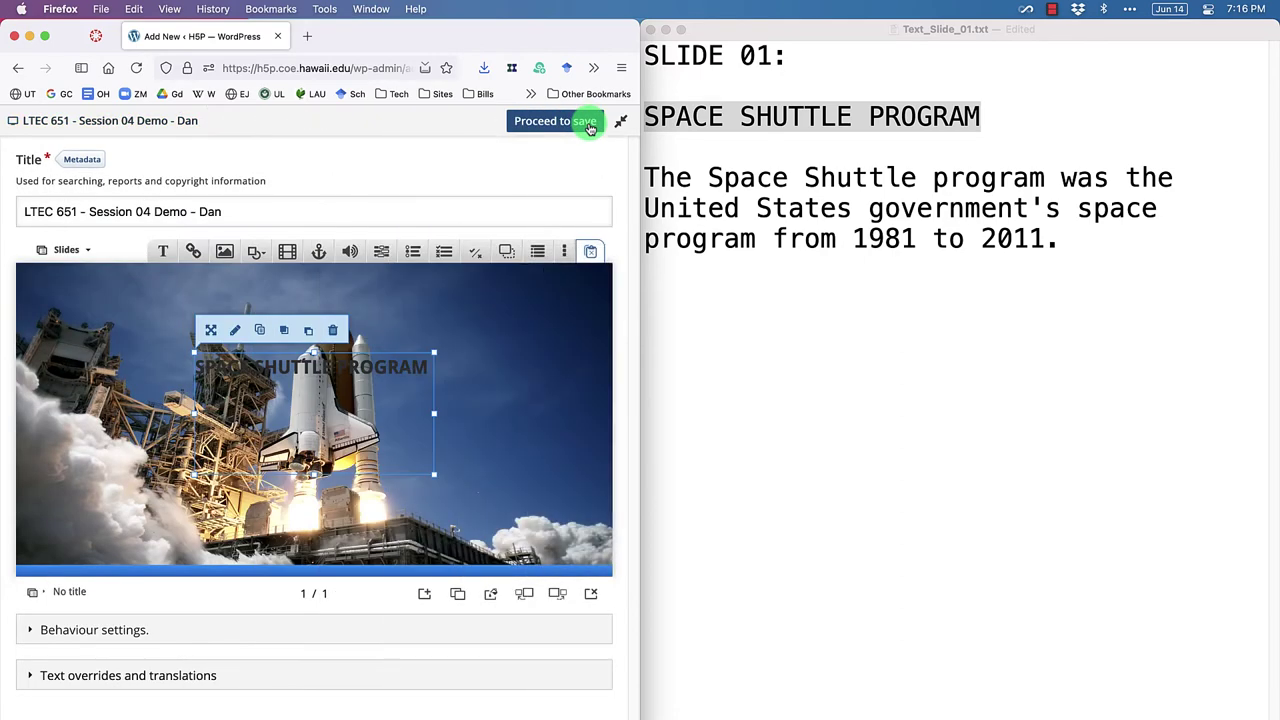
Step: Enlarge the browser window, set the "SPACE SHUTTLE PROGRAM" heading's text color to white, and finish editing the element
key(ctrl+alt+Return)
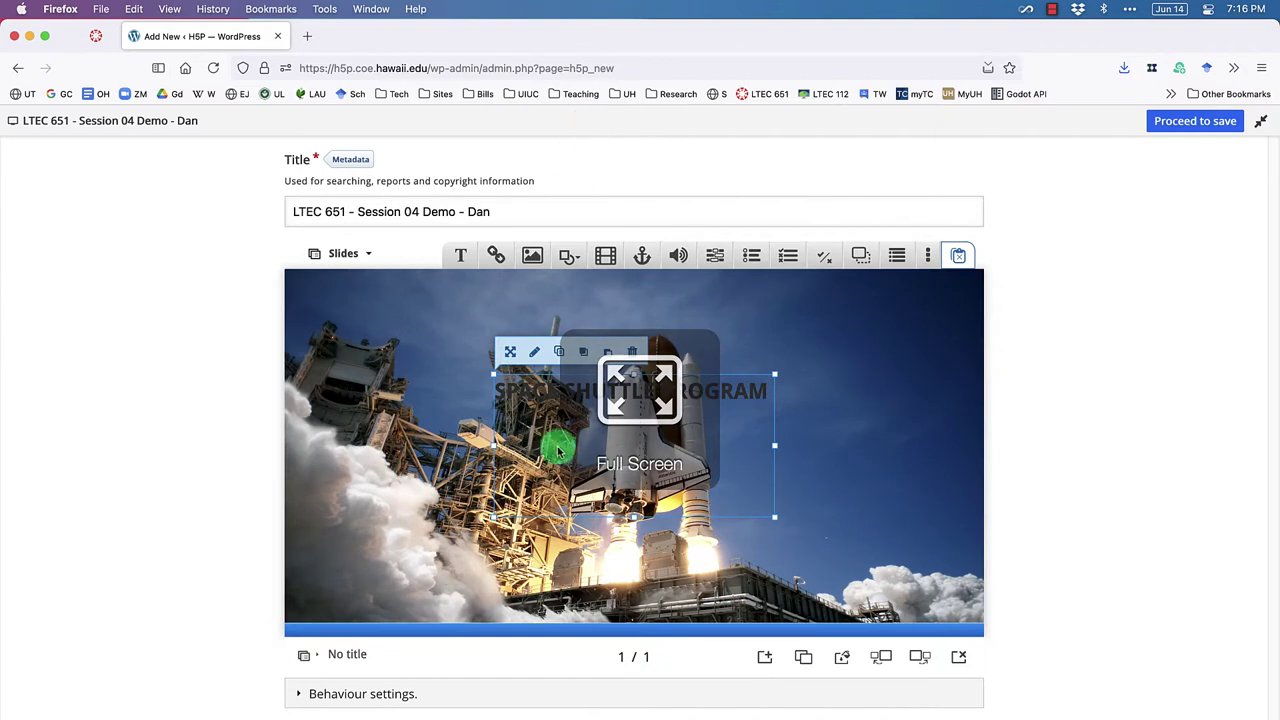
click(866, 436)
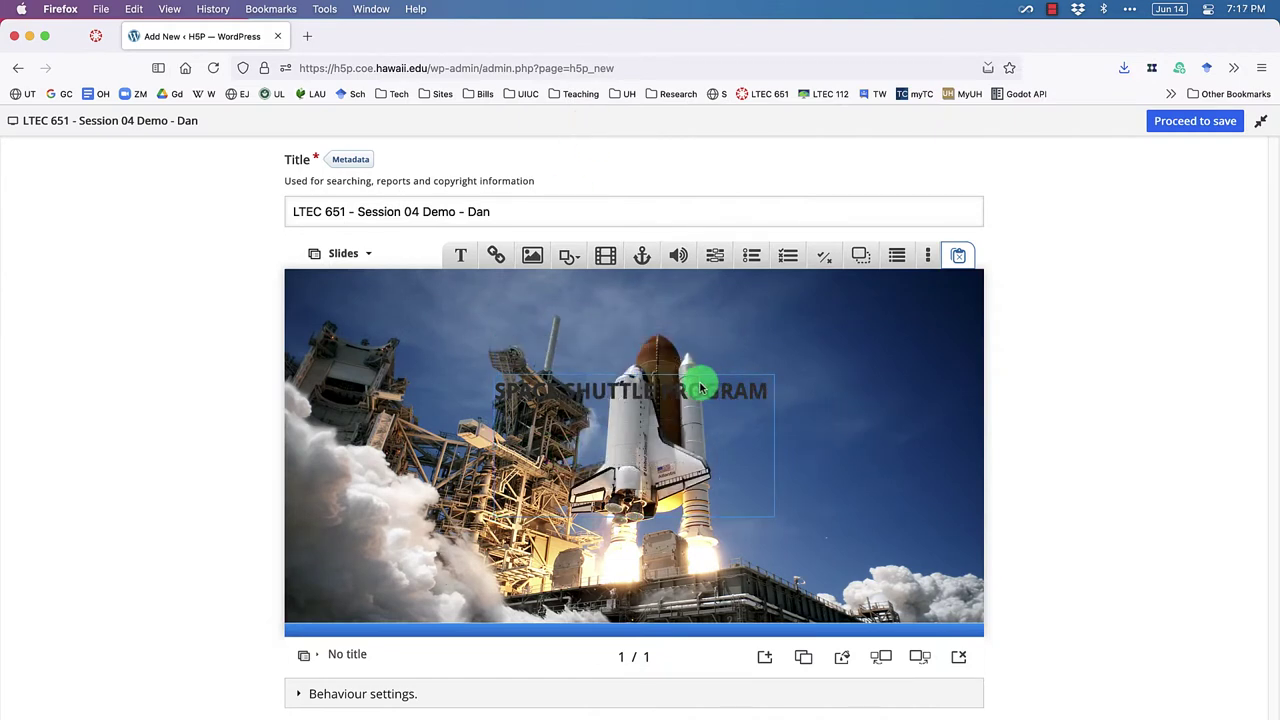
click(629, 405)
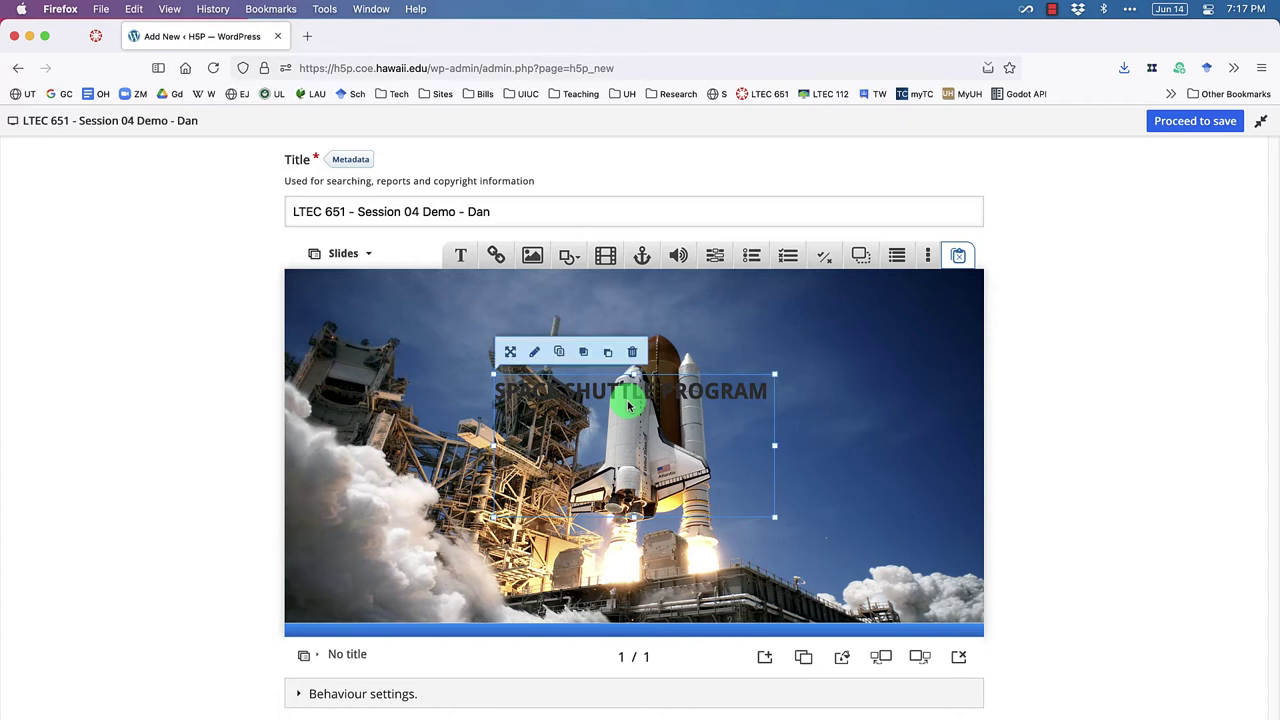
click(557, 363)
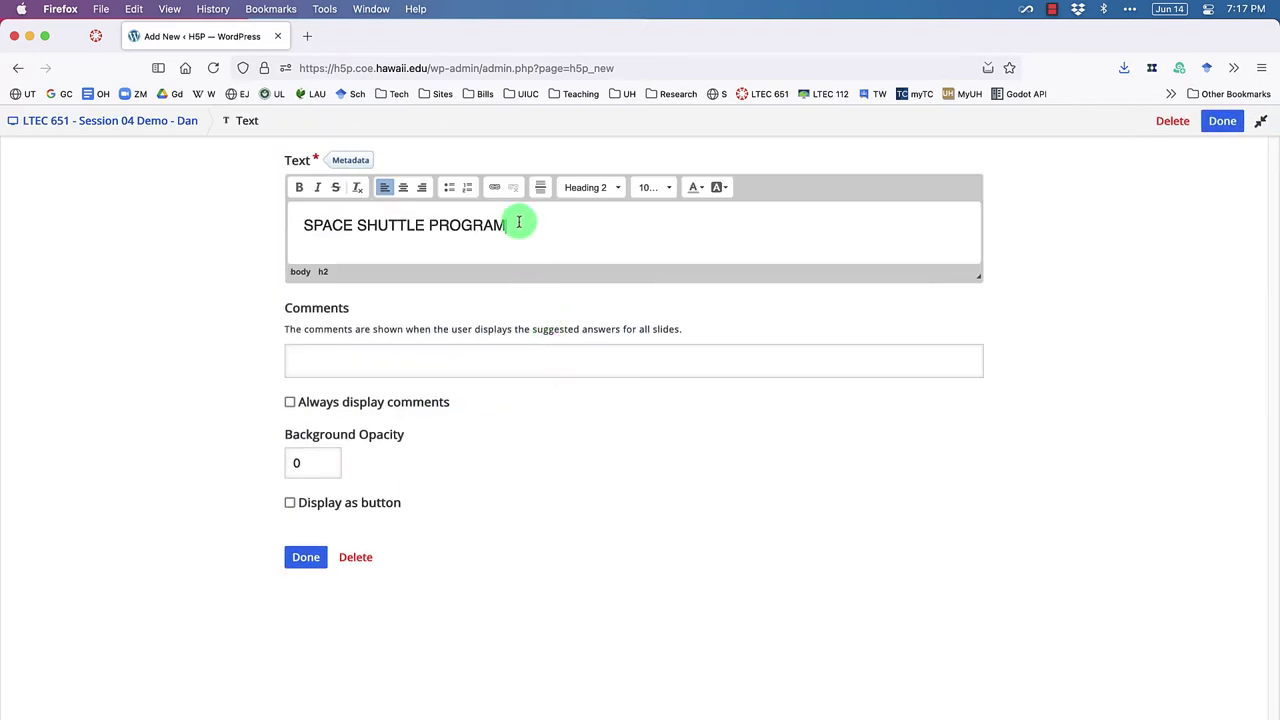
drag(519, 222, 288, 226)
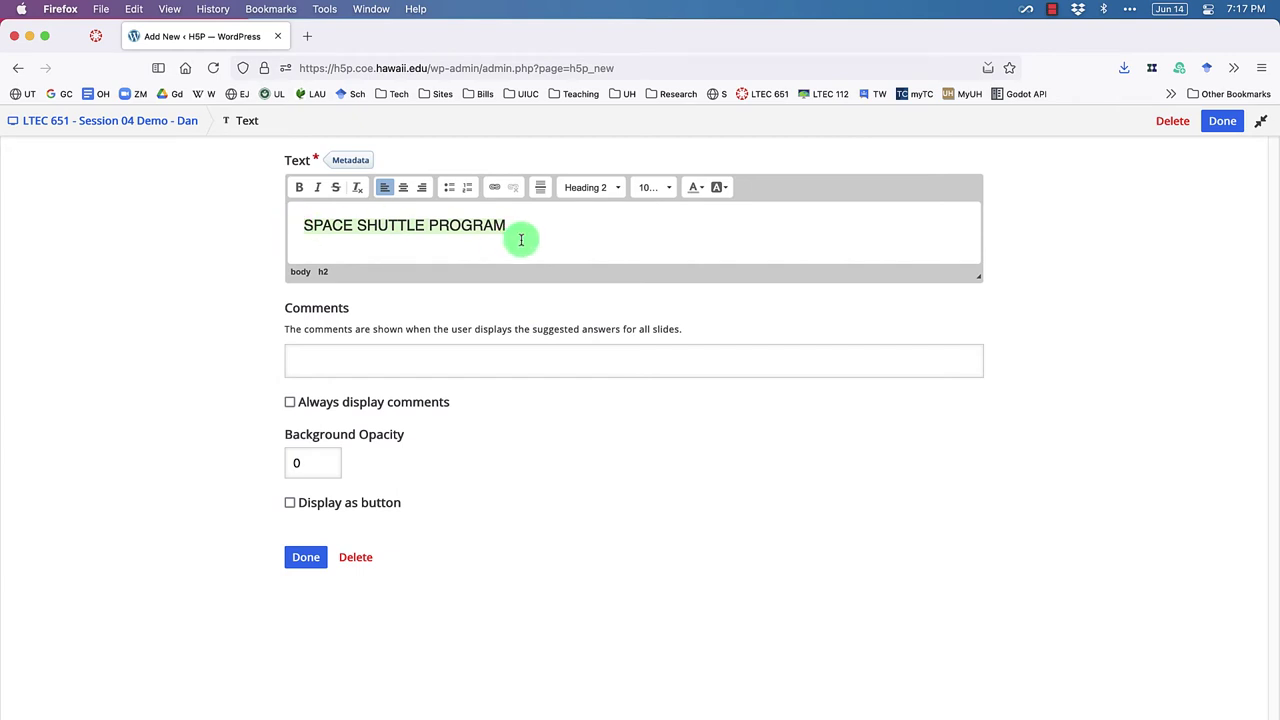
click(697, 188)
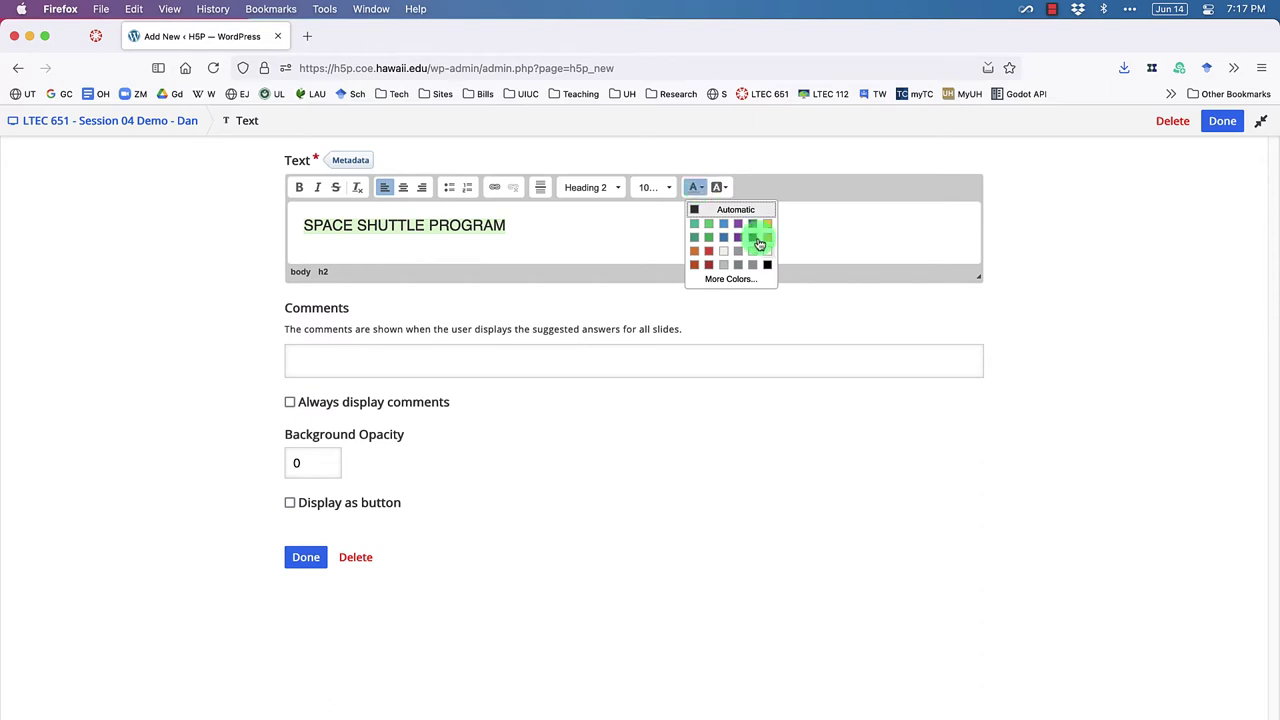
click(759, 244)
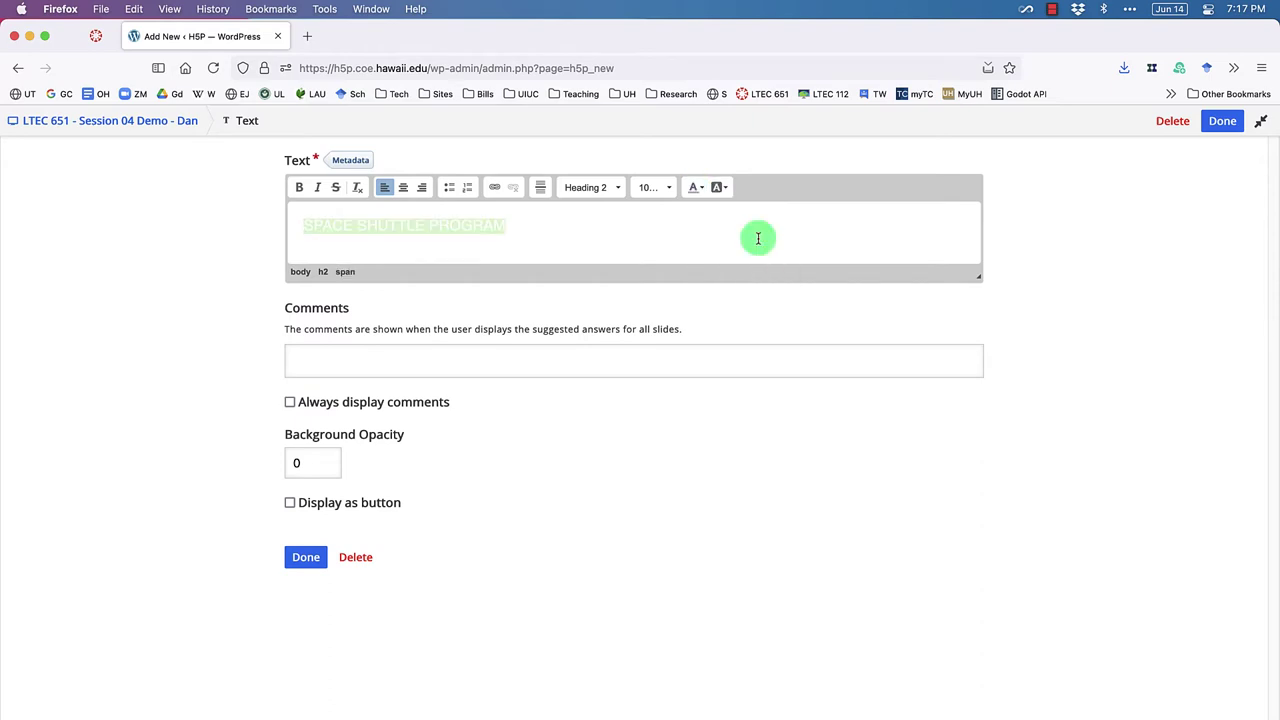
click(758, 238)
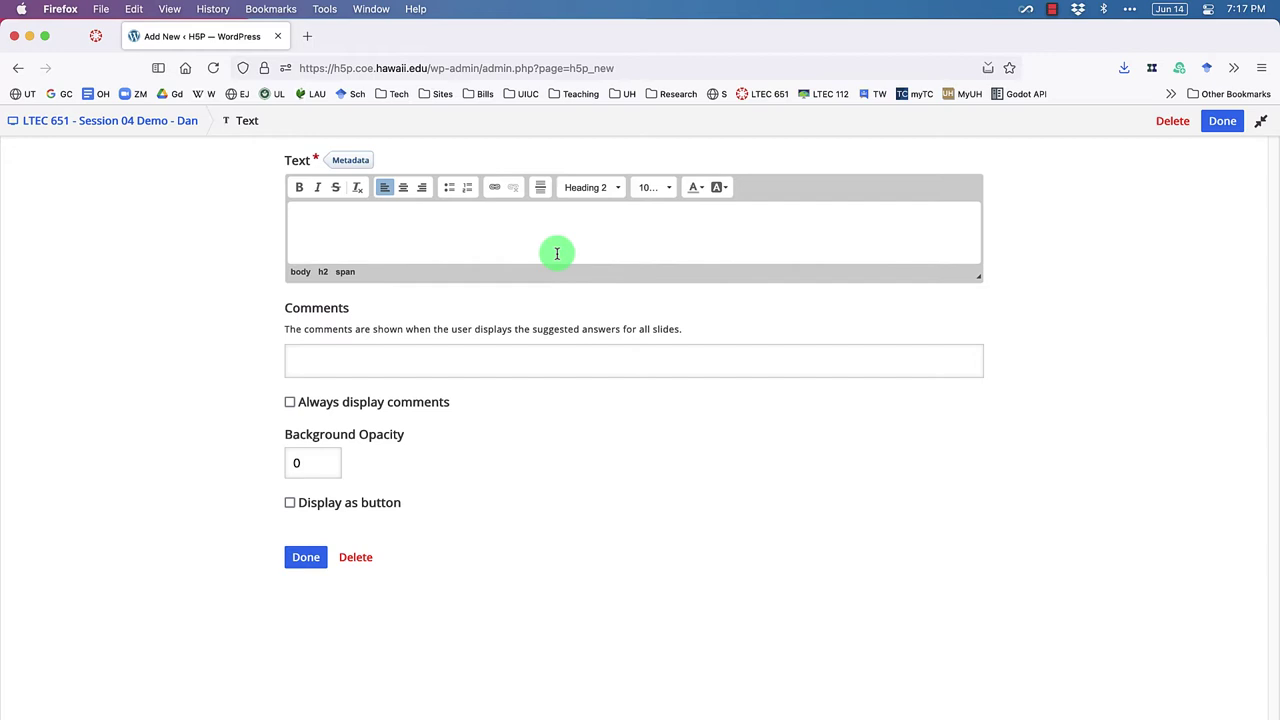
drag(557, 253, 255, 216)
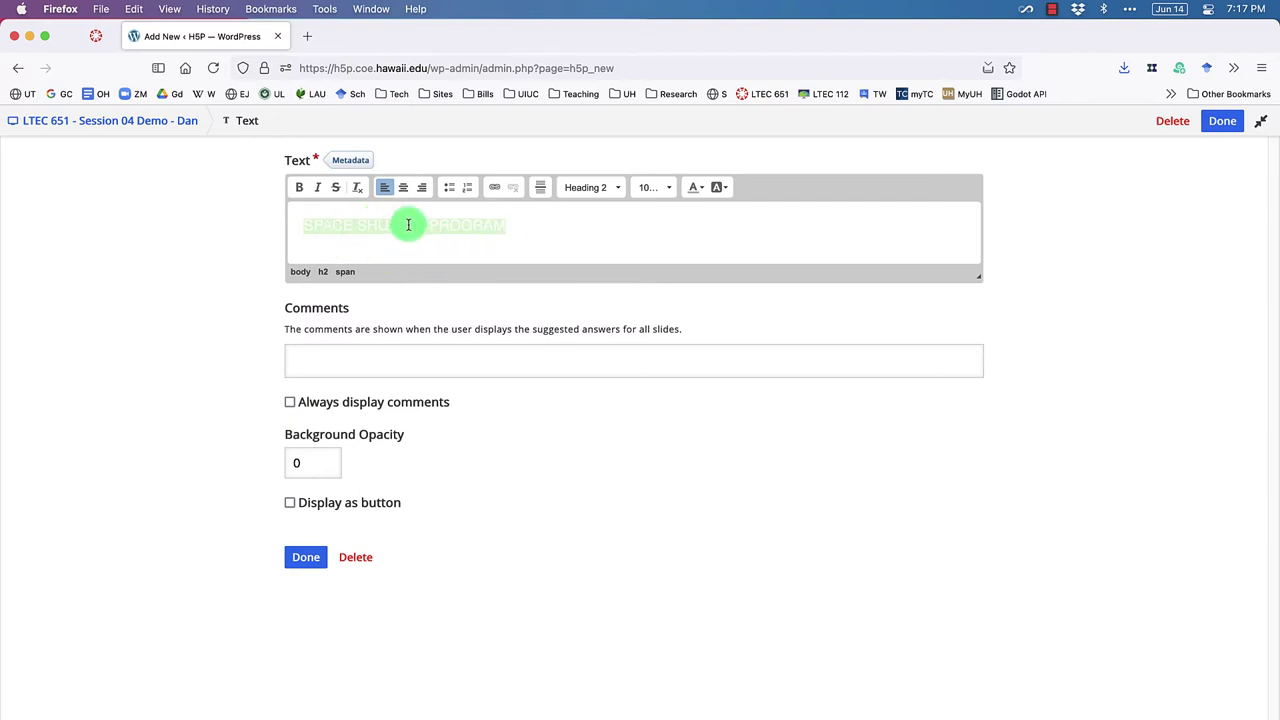
click(1222, 122)
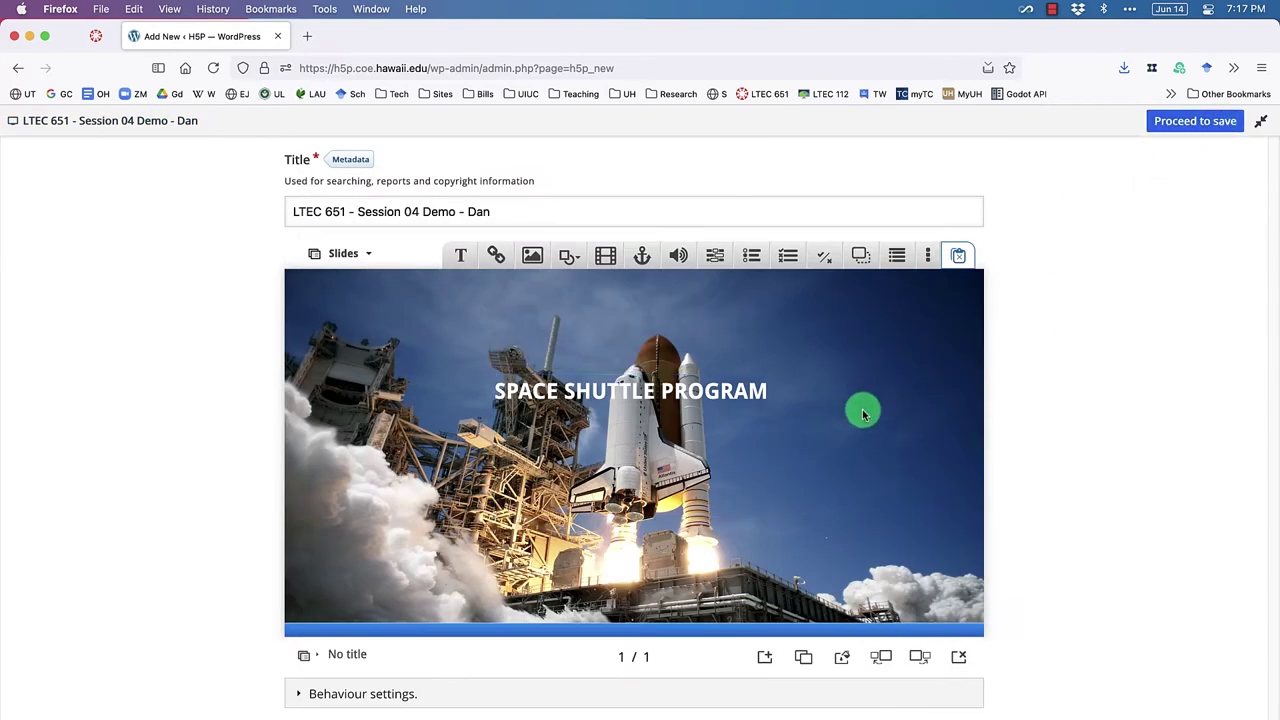
Step: Move the heading's text box to position 30, 30 and reduce its size to 367 × 60
click(733, 397)
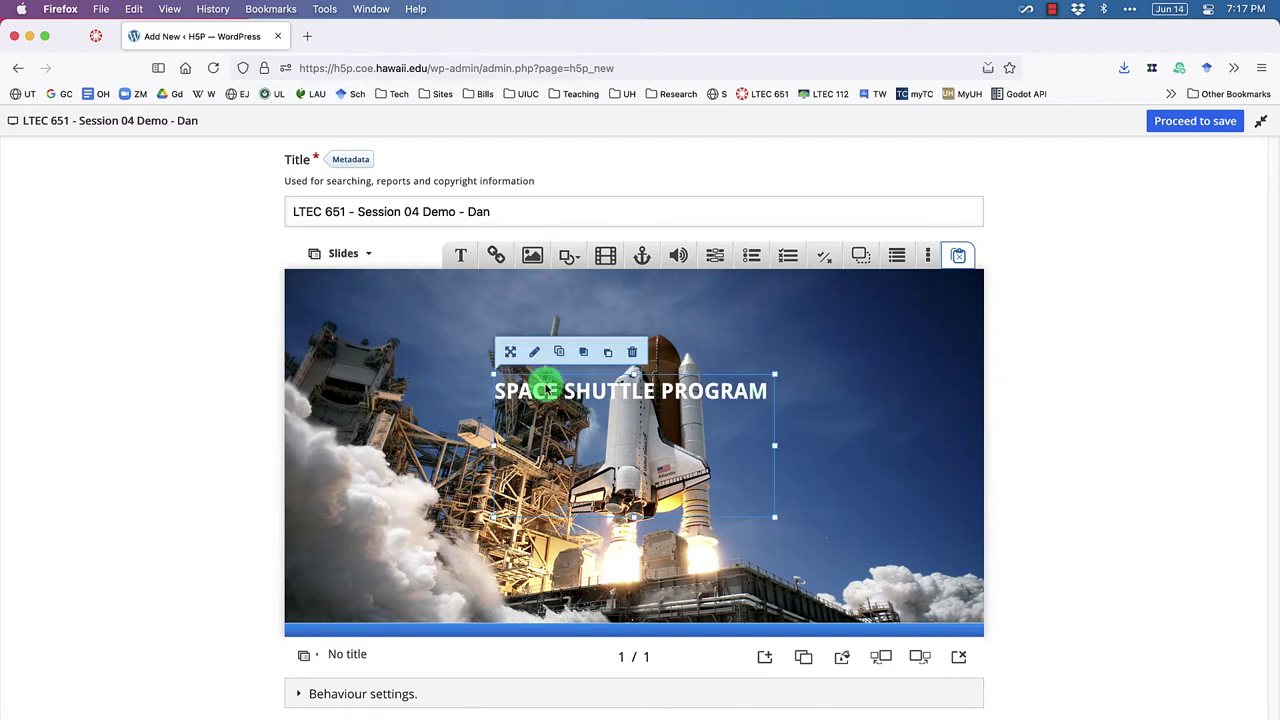
click(510, 355)
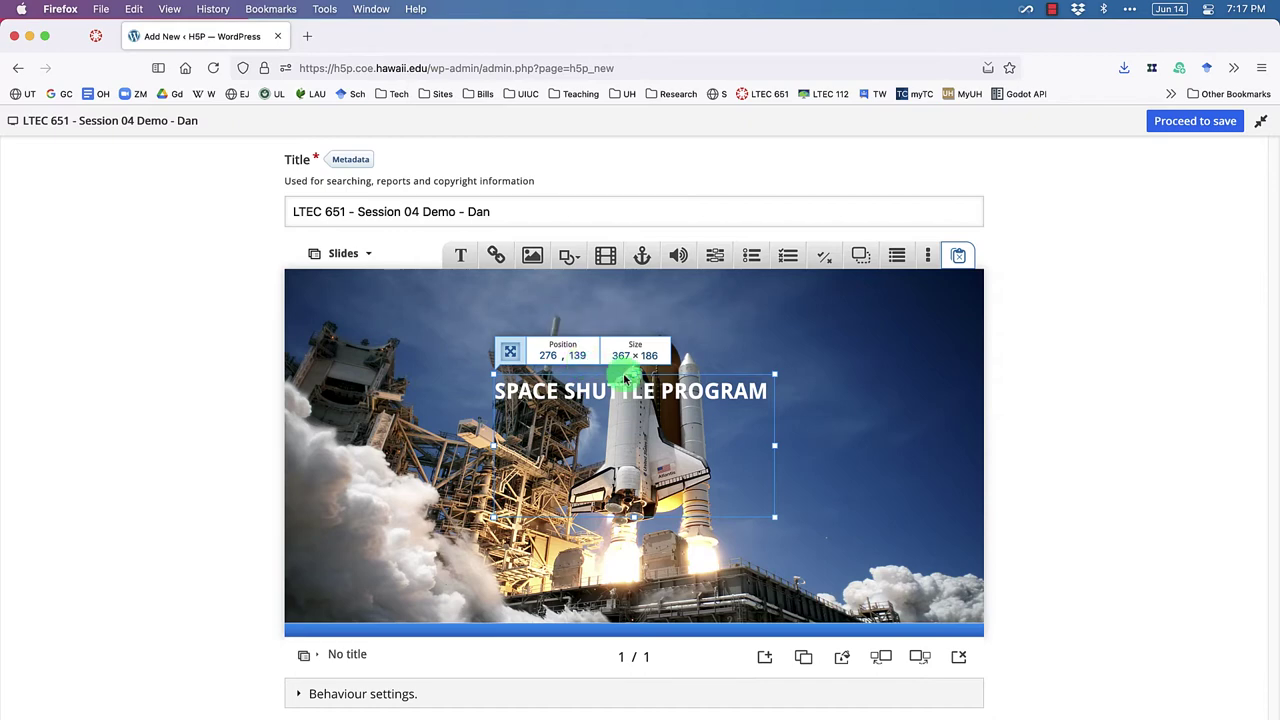
drag(692, 400, 507, 316)
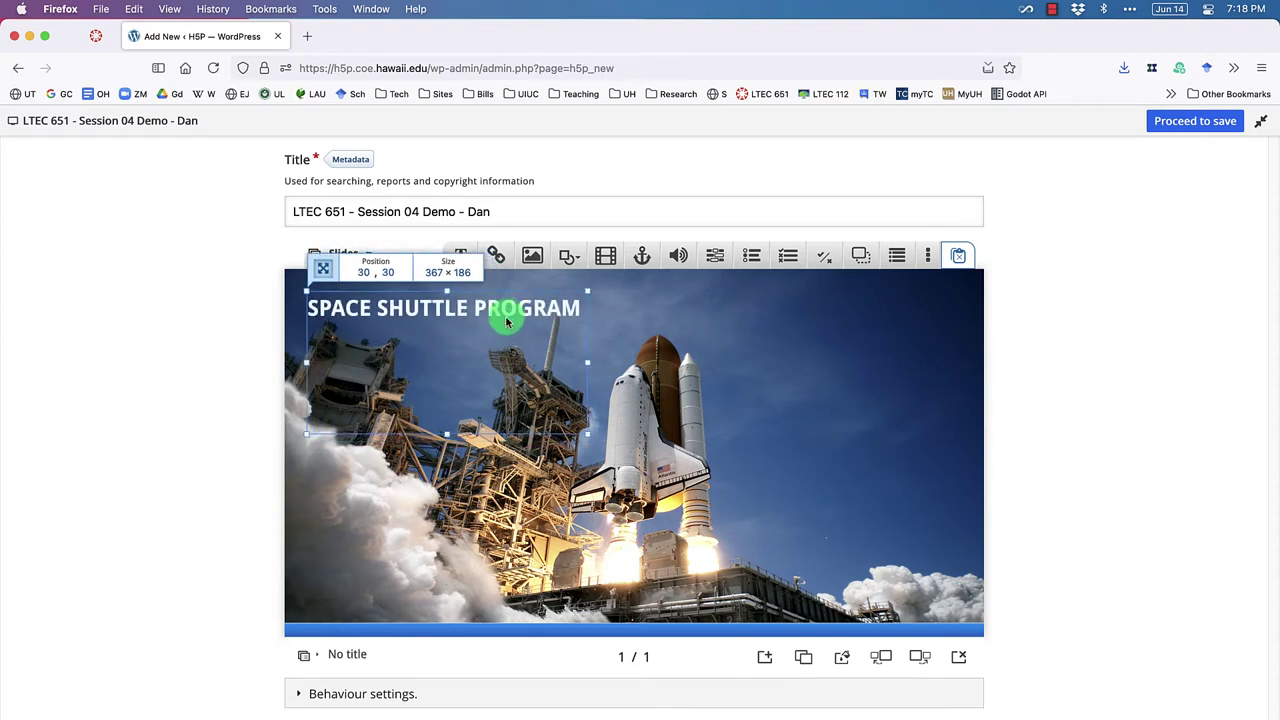
drag(449, 434, 451, 337)
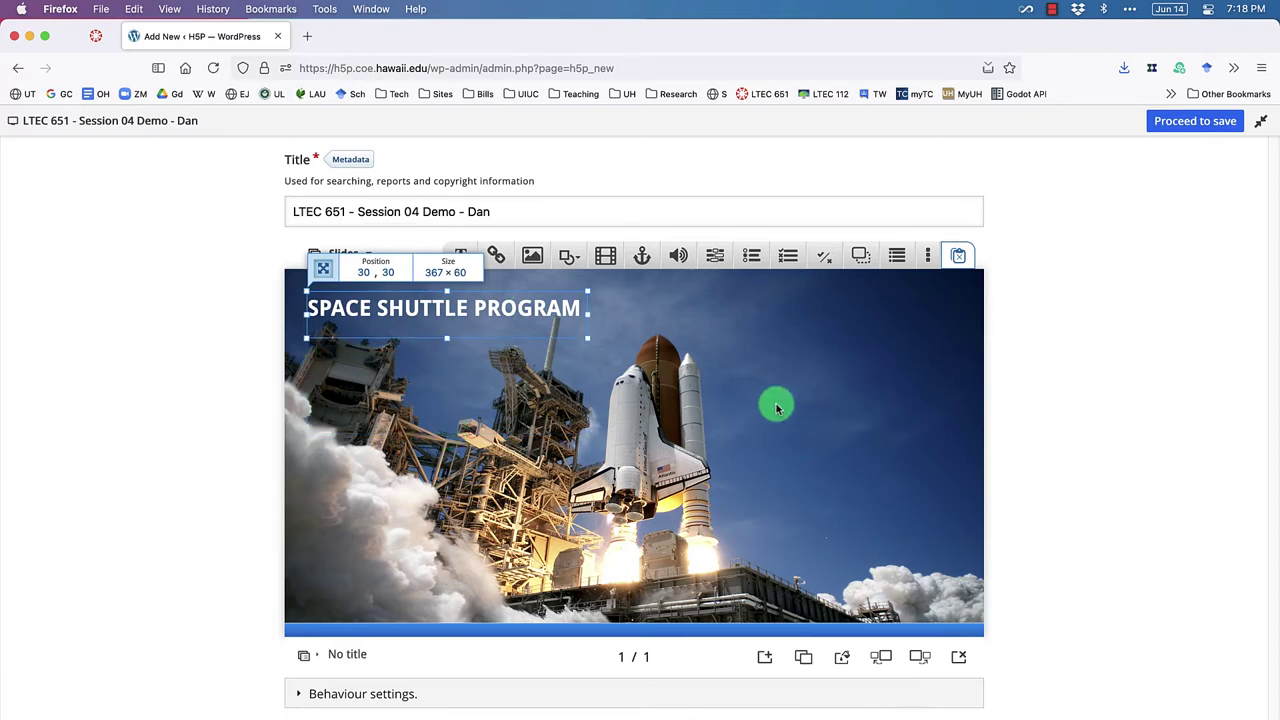
click(776, 405)
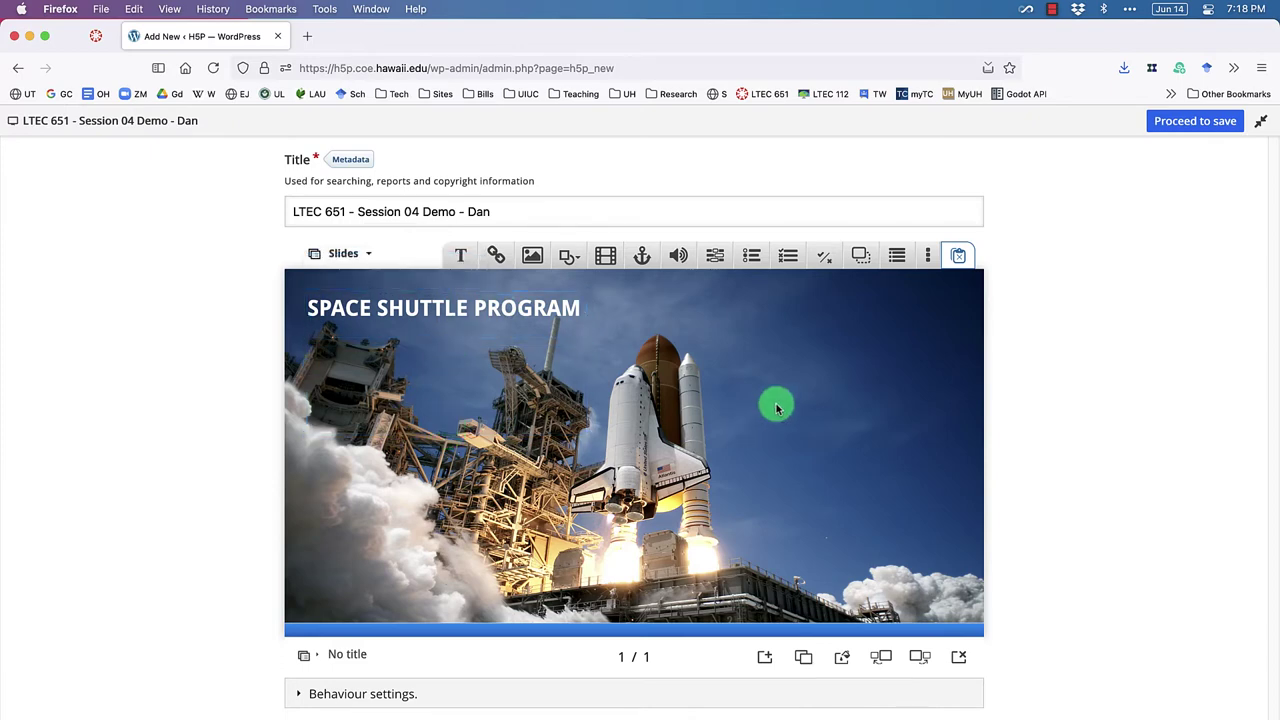
Step: Show Text_Slide_01.txt beside the browser and copy its sentence about the Space Shuttle program from 1981 to 2011
key(ctrl+alt+Left)
click(980, 277)
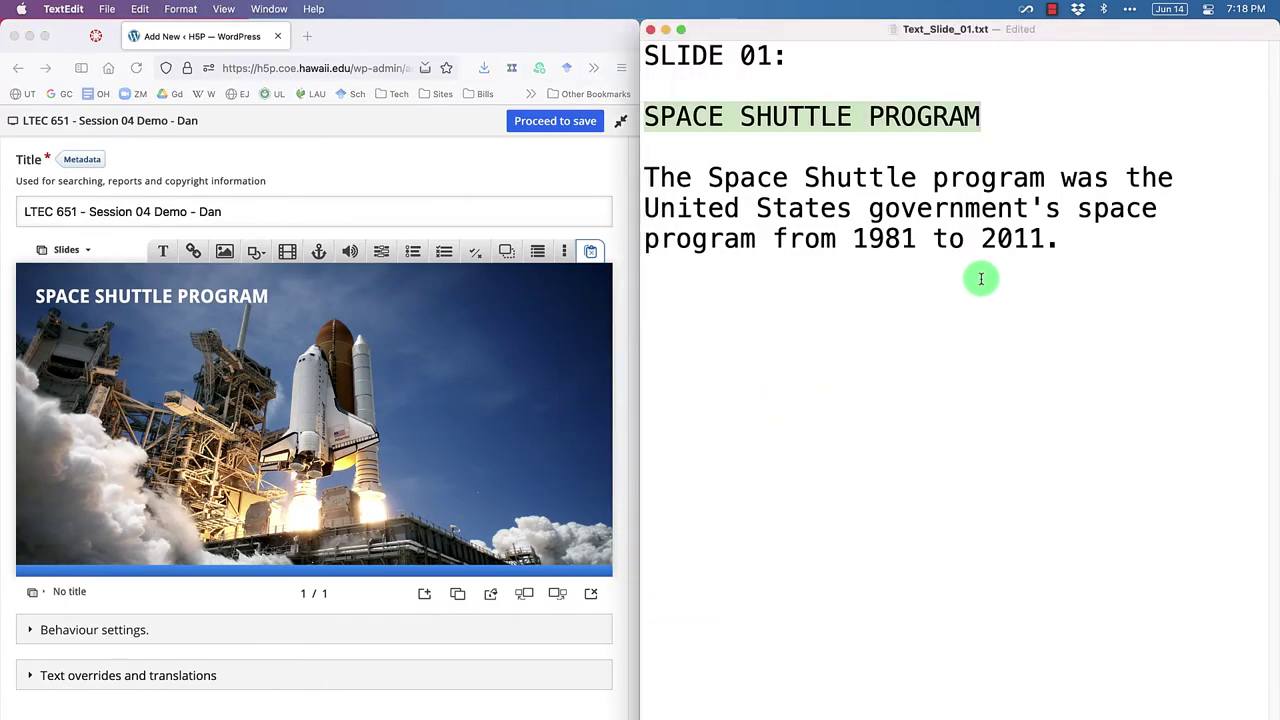
click(1079, 245)
drag(1079, 245, 646, 177)
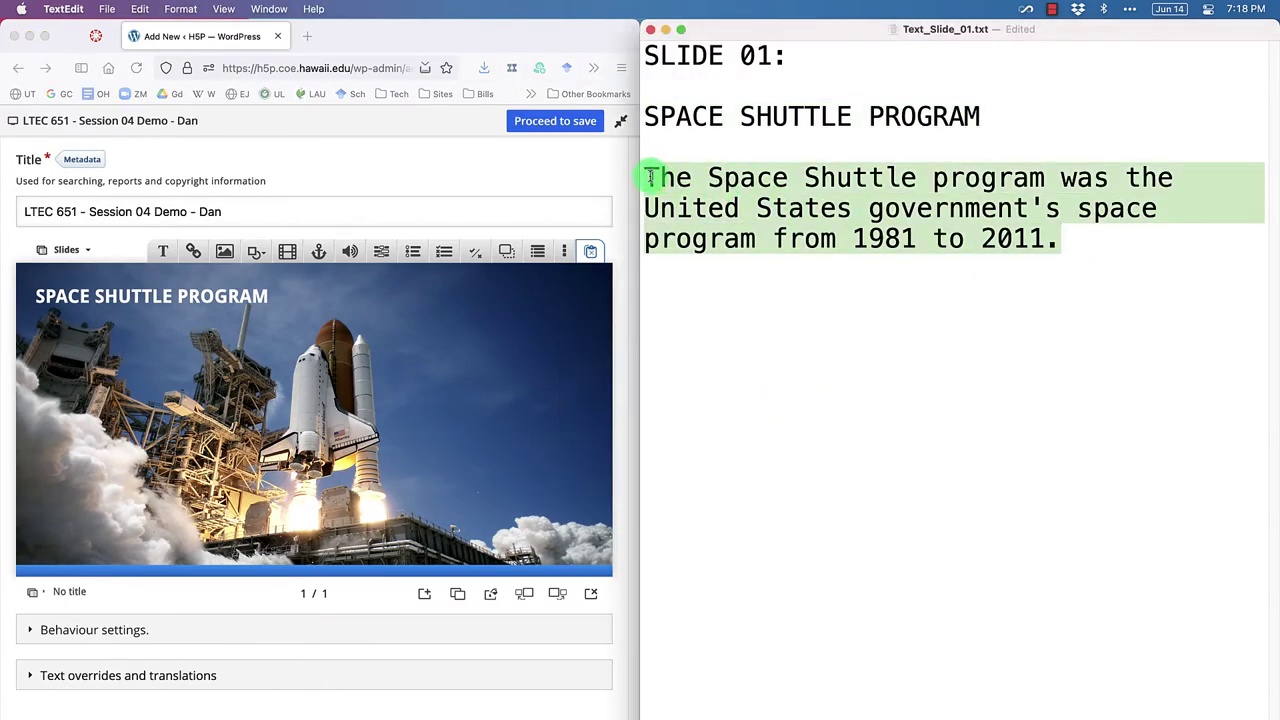
click(649, 156)
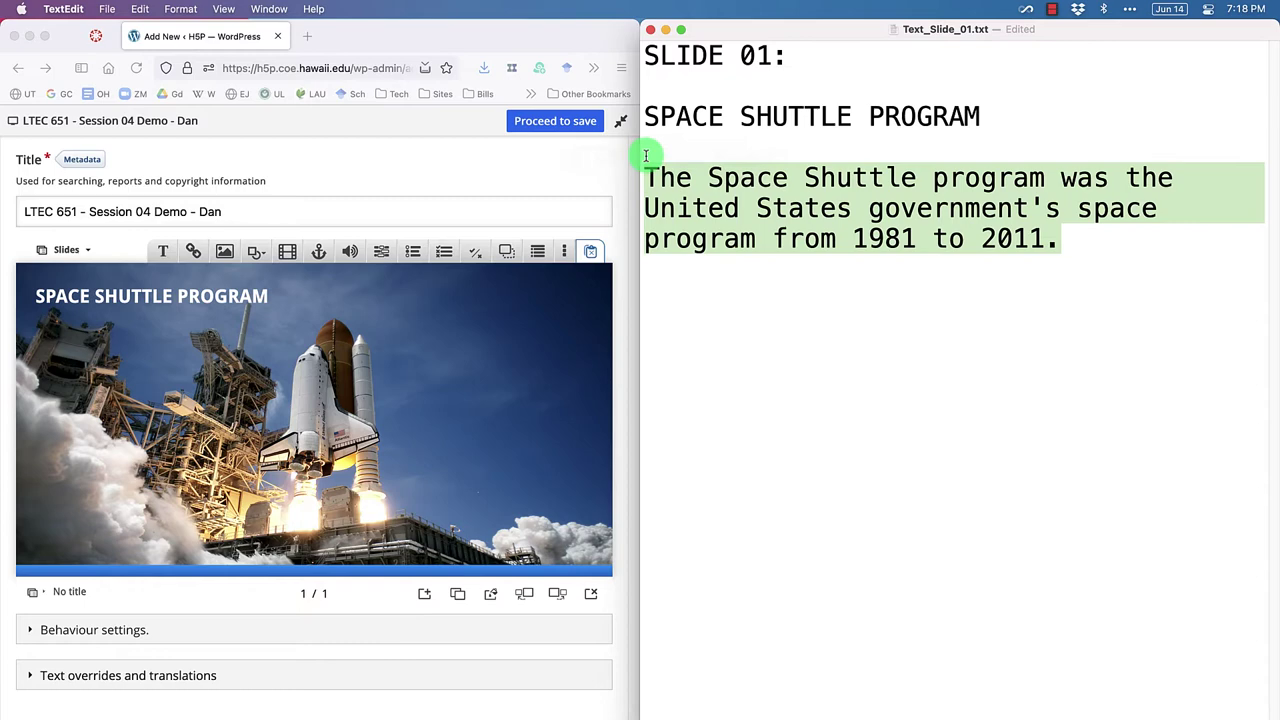
click(866, 347)
Step: Add a second text element to slide 1 in the enlarged H5P editor and paste the copied Space Shuttle program sentence into it
click(371, 152)
key(ctrl+alt+Return)
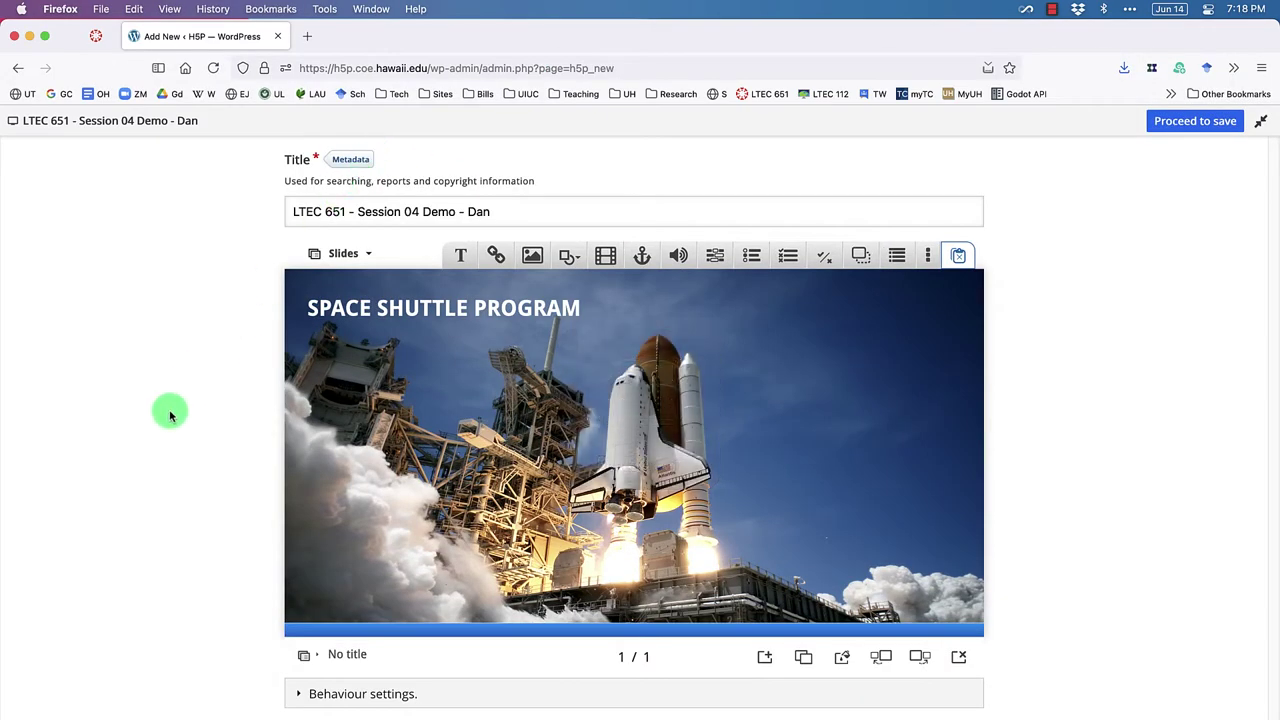
click(462, 256)
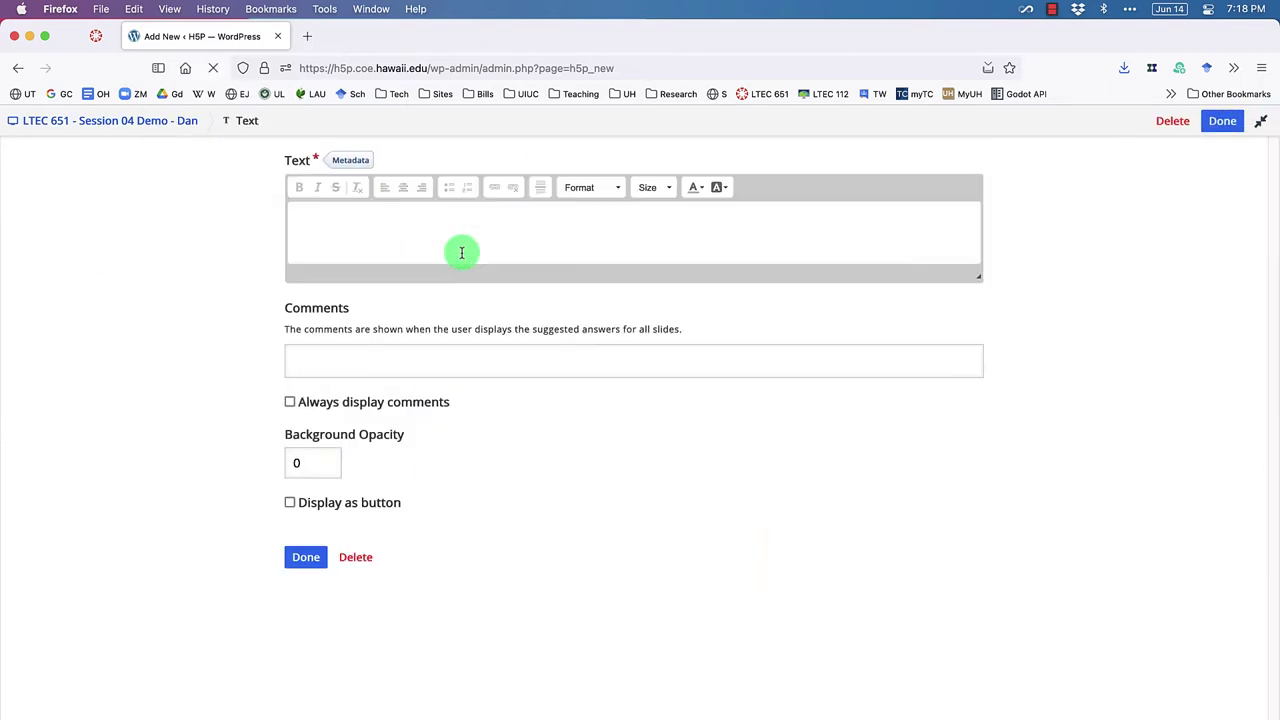
key(super+v)
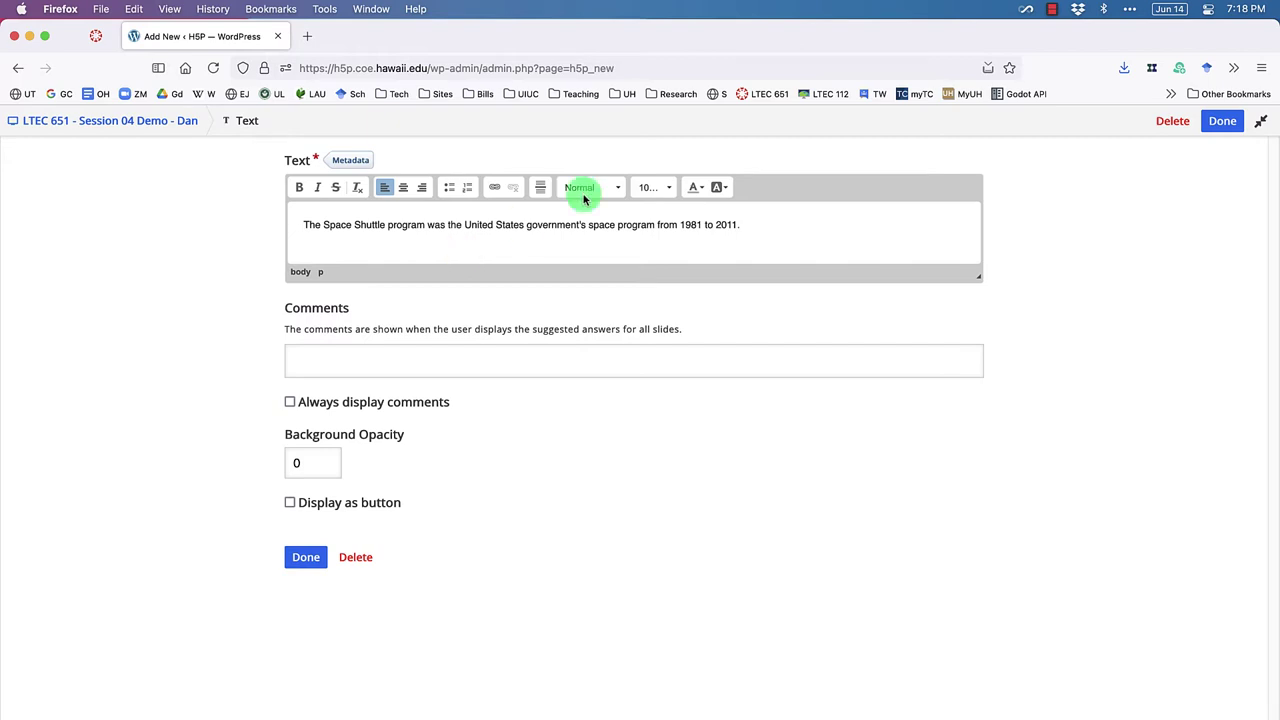
Step: Color the pasted Space Shuttle program sentence white and place the text element on the slide
triple_click(552, 226)
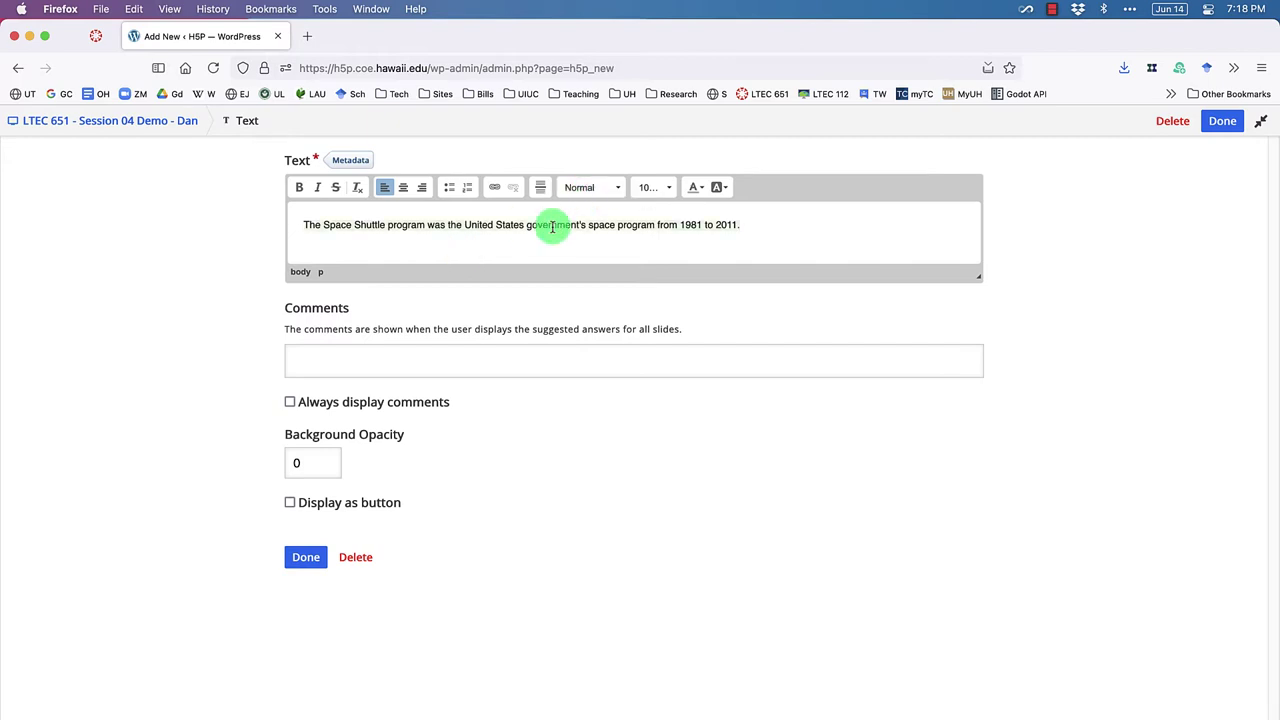
click(697, 188)
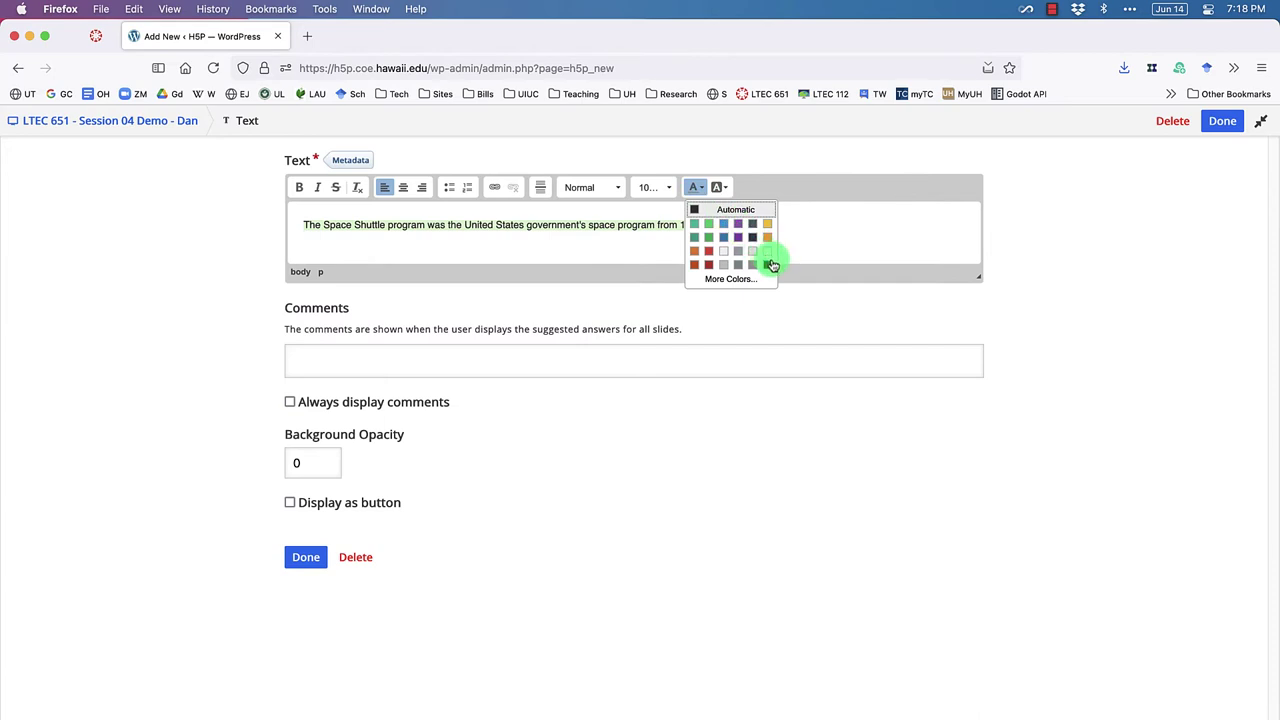
click(770, 264)
click(759, 236)
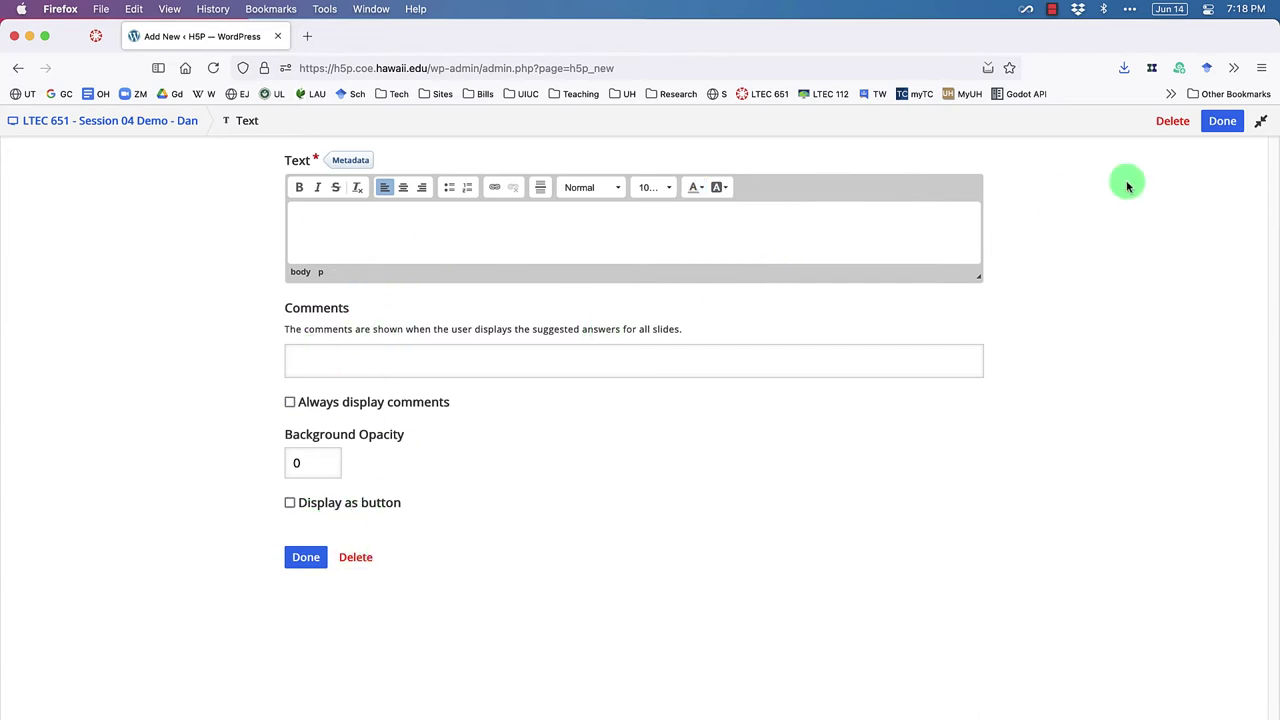
click(1221, 124)
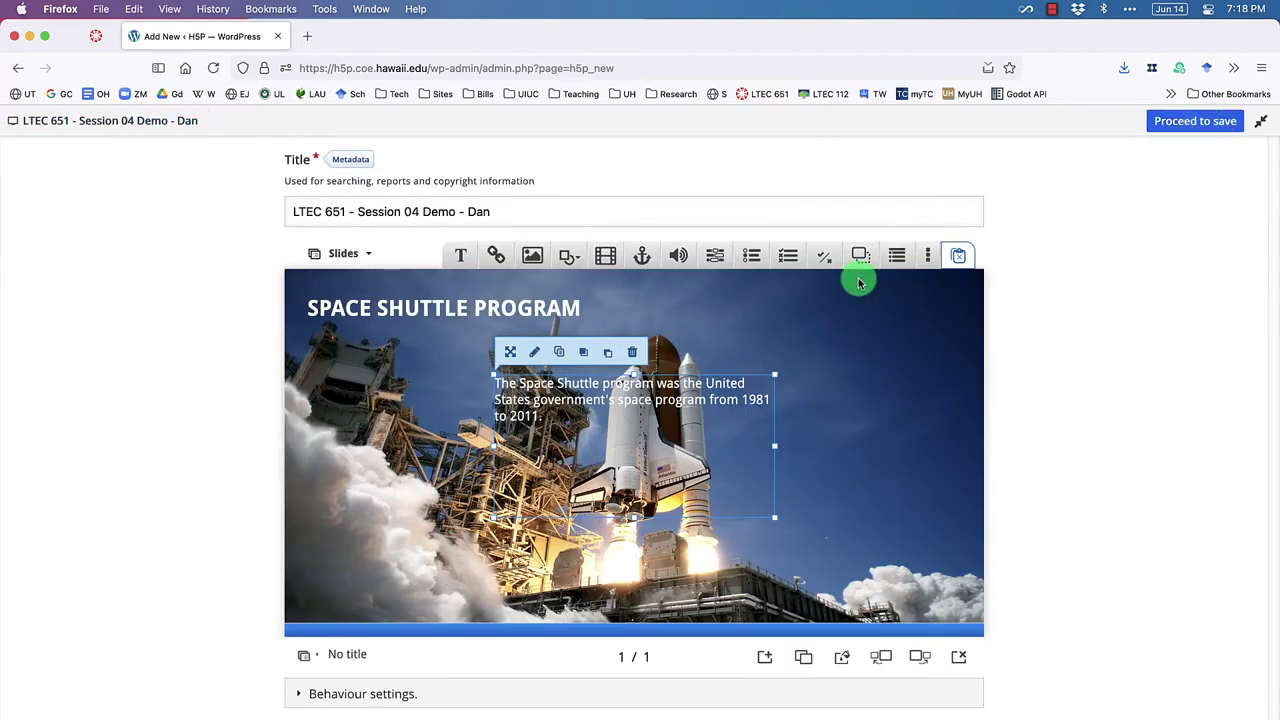
Step: Move the sentence's text box below the heading, aligned with it, widen it to fit one line, and reduce its height
click(547, 385)
drag(547, 385, 392, 383)
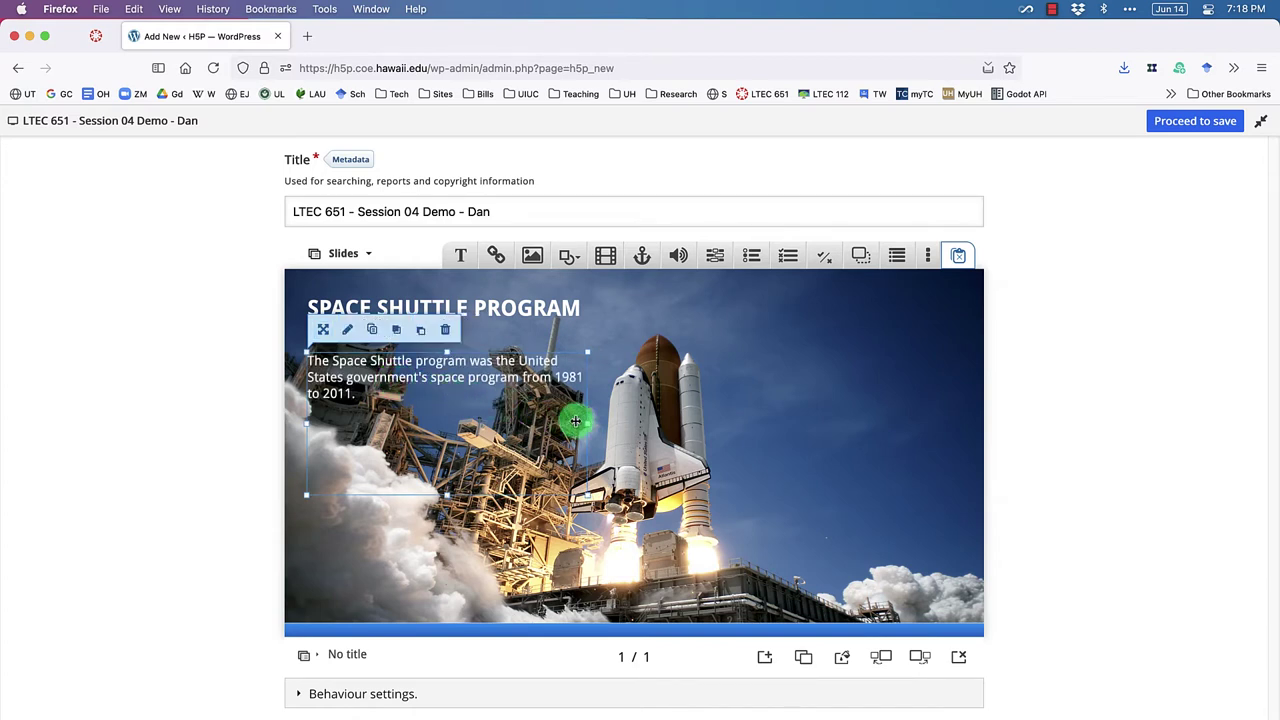
drag(587, 423, 910, 422)
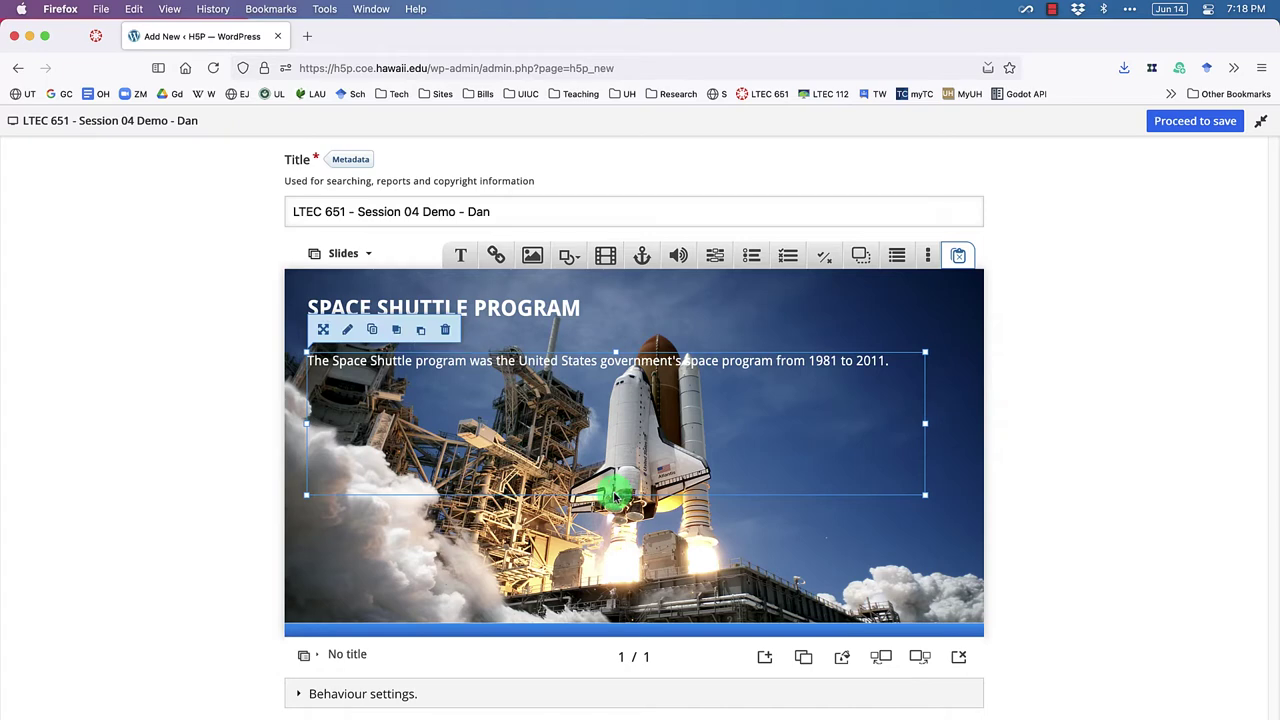
drag(616, 494, 608, 382)
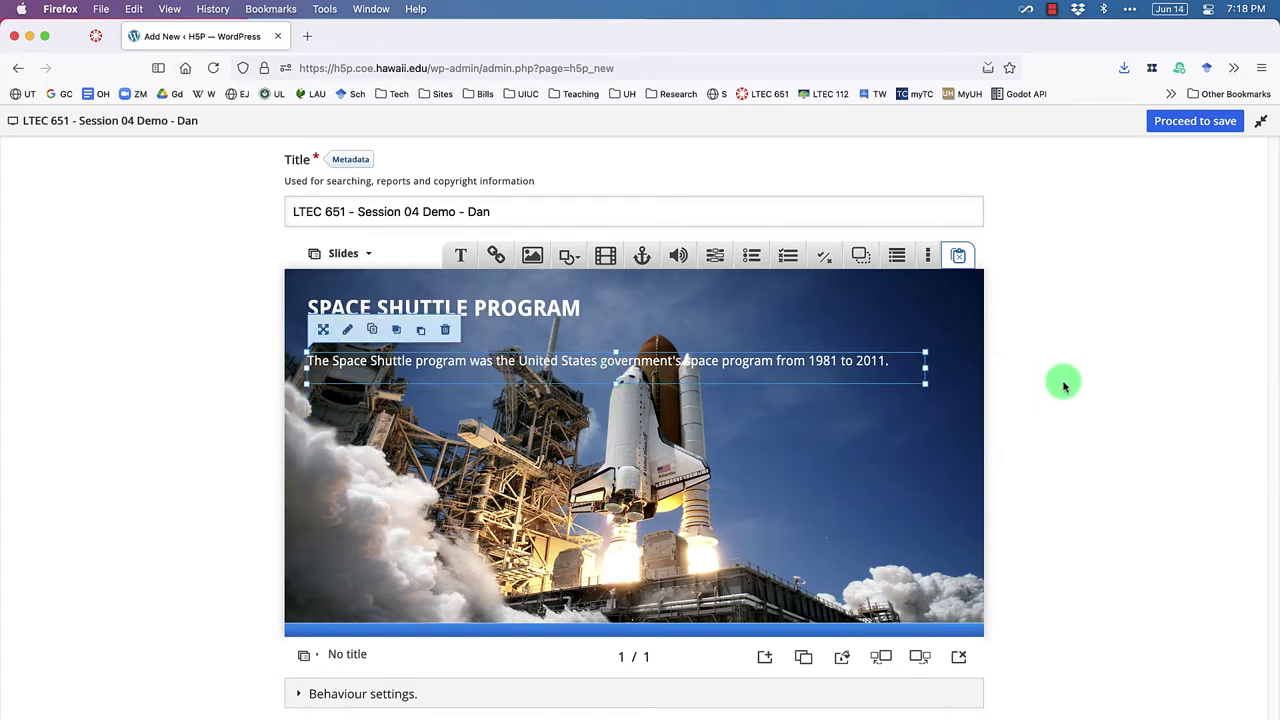
click(976, 398)
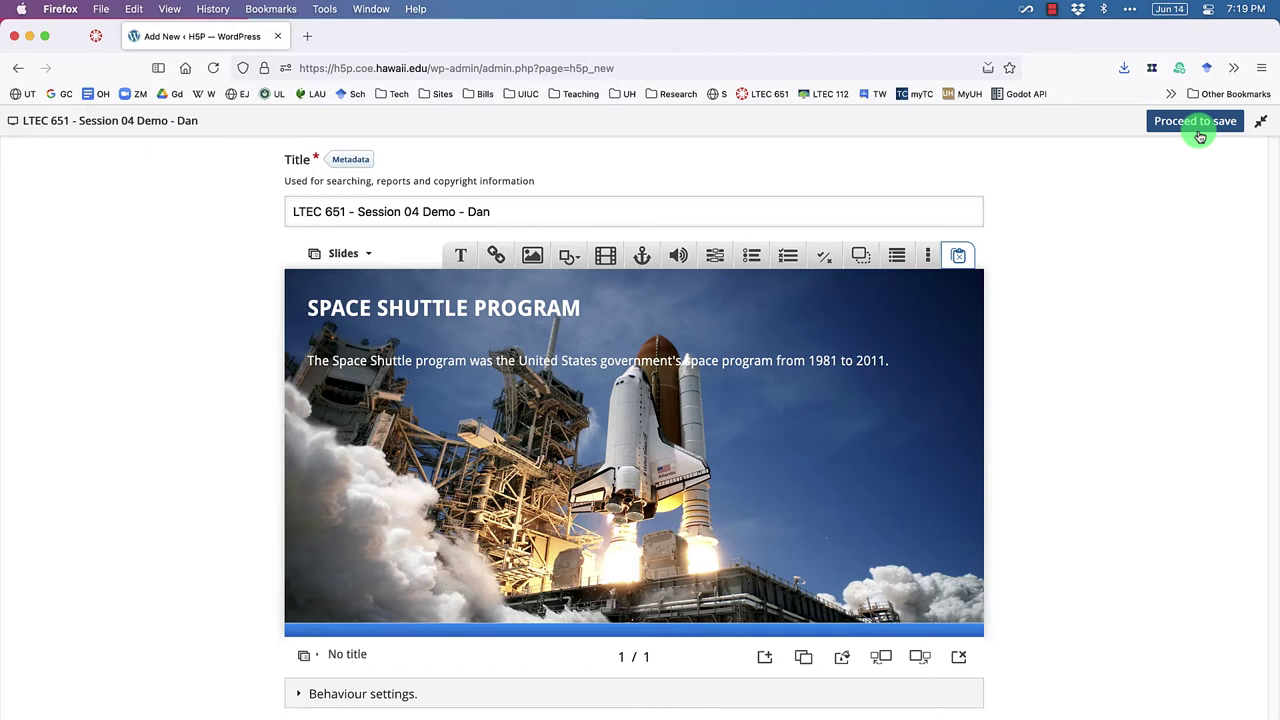
Step: Exit the editor's full-screen mode and create the Course Presentation to save it
click(1261, 121)
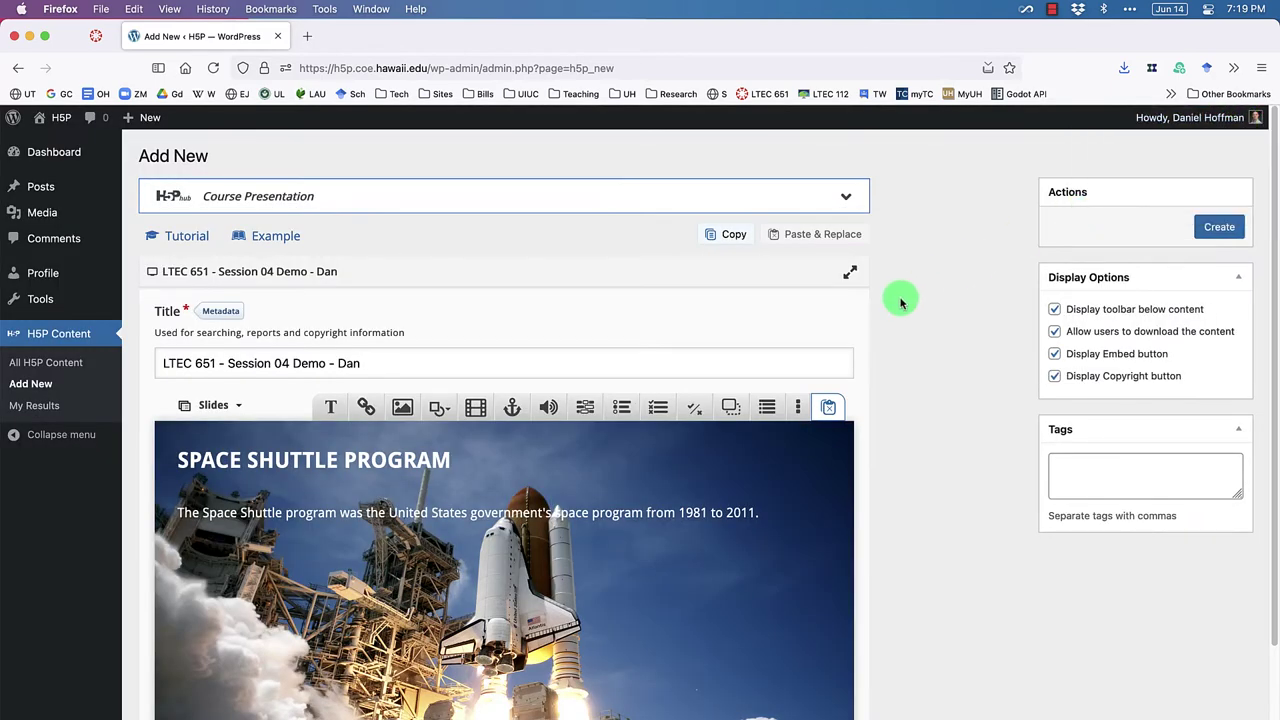
click(1220, 228)
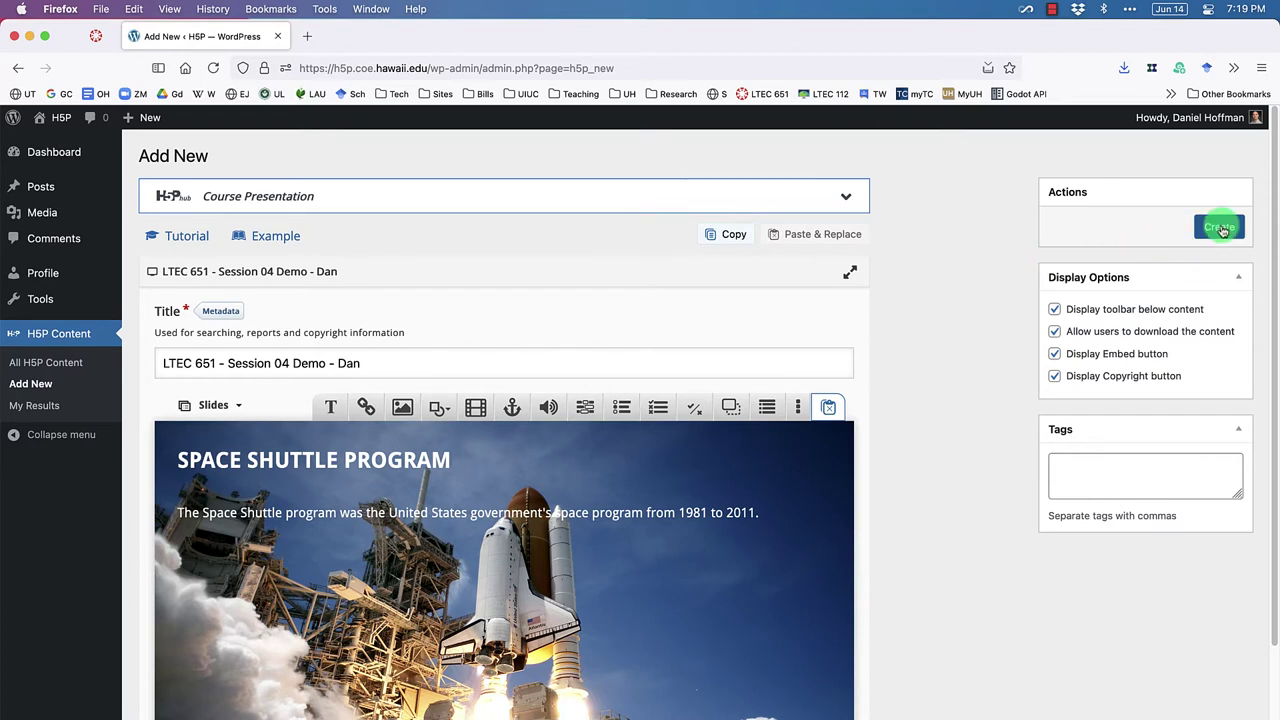
click(1221, 230)
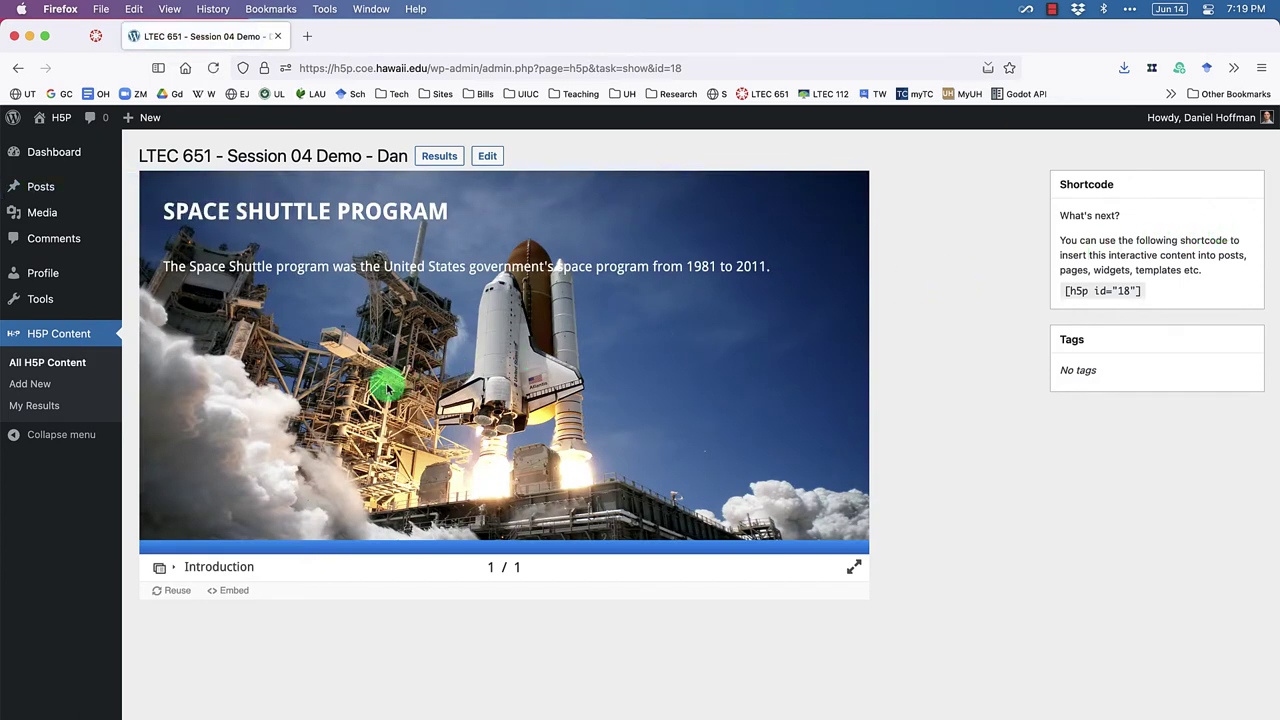
Step: View the All H5P Content list, look at the finished Space Shuttle example in the Canvas discussion, and return to the list
click(35, 366)
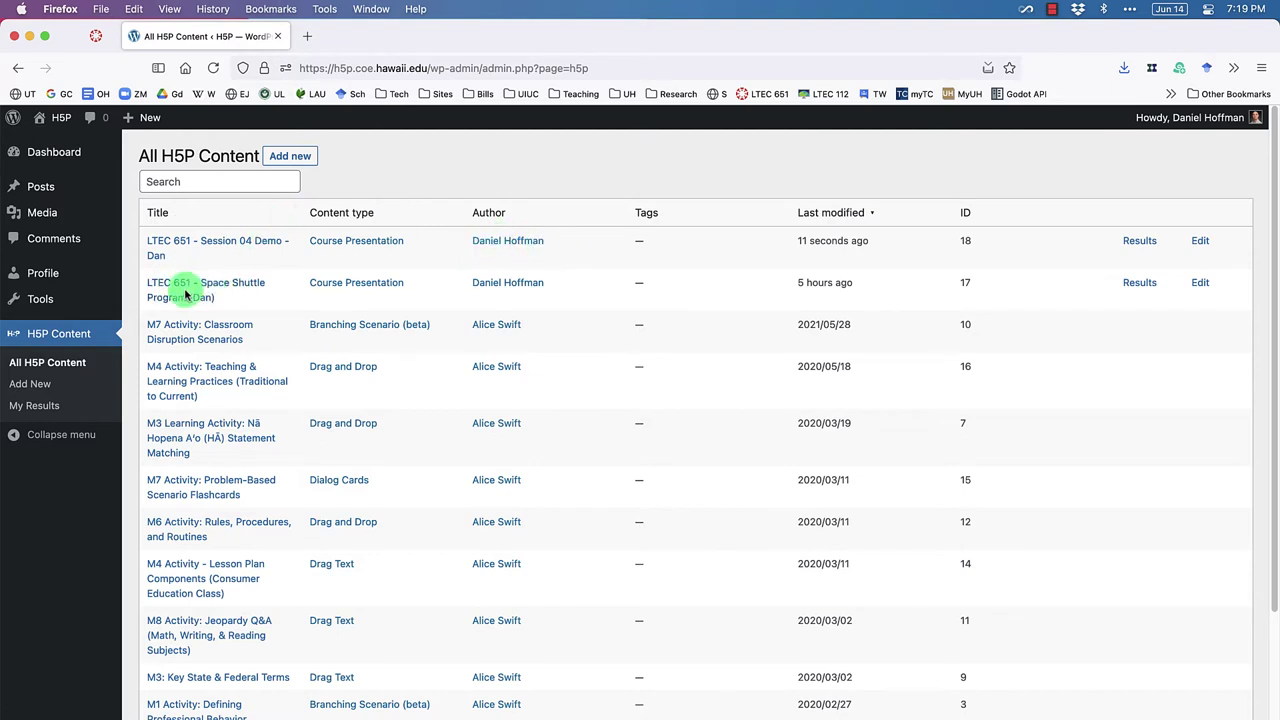
click(96, 36)
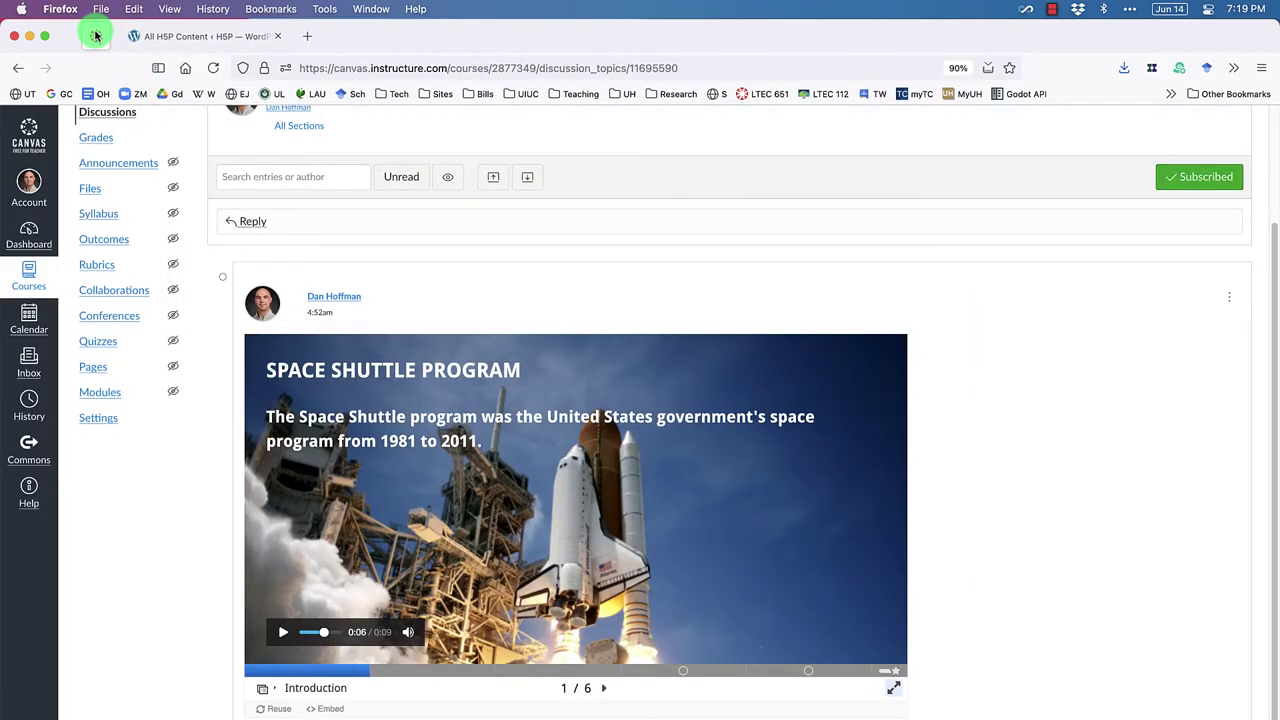
click(163, 36)
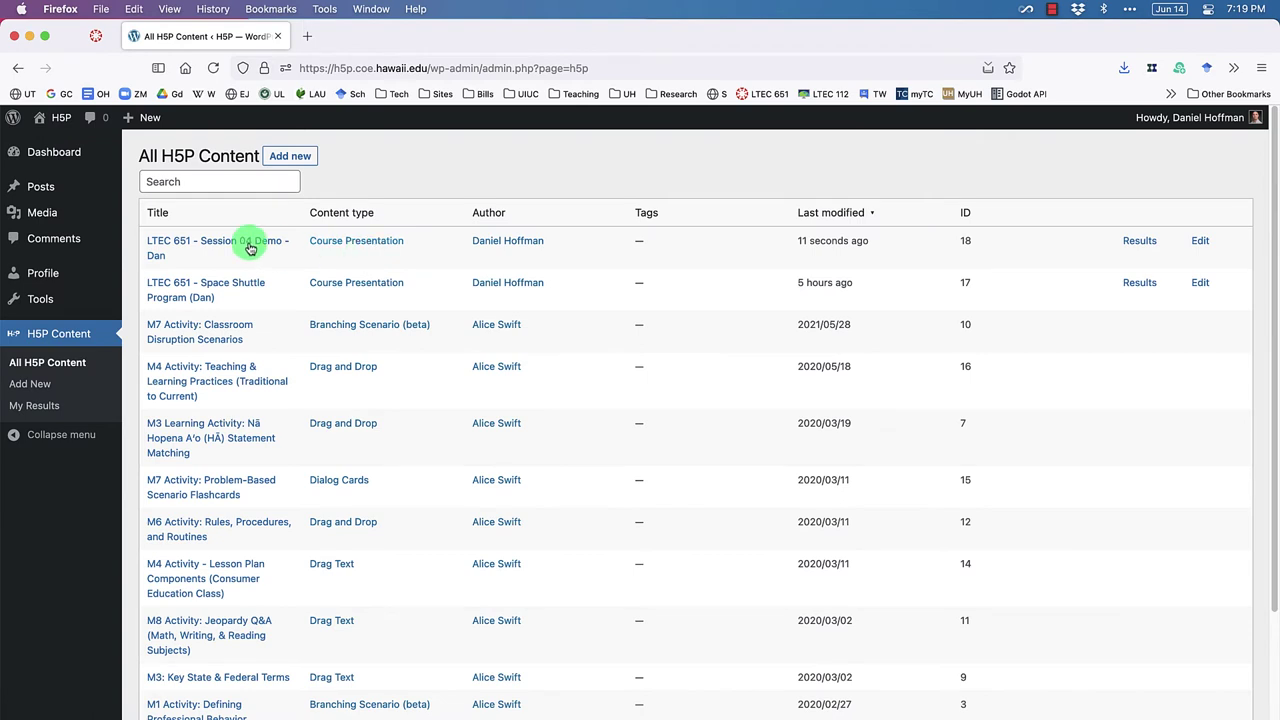
Step: Open the LTEC 651 Session 04 Demo presentation for editing and check the audio player on the finished Canvas example's first slide
click(1214, 250)
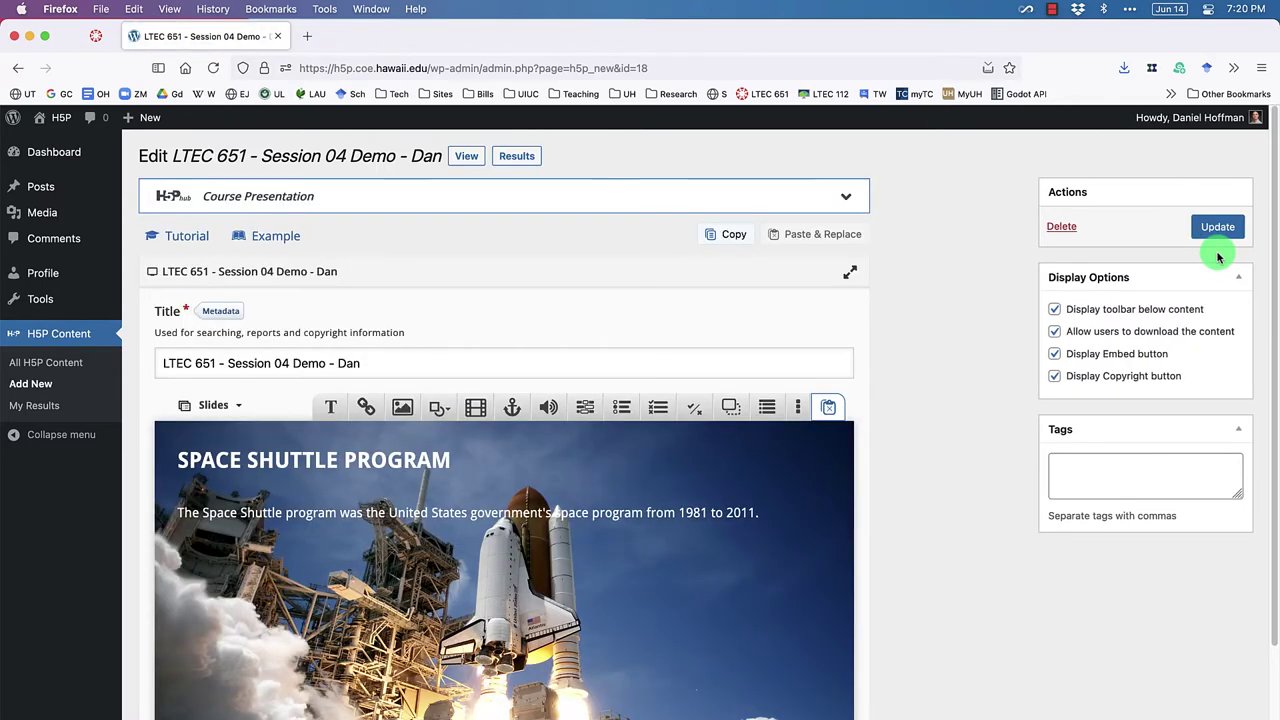
scroll(1272, 400, down, 3)
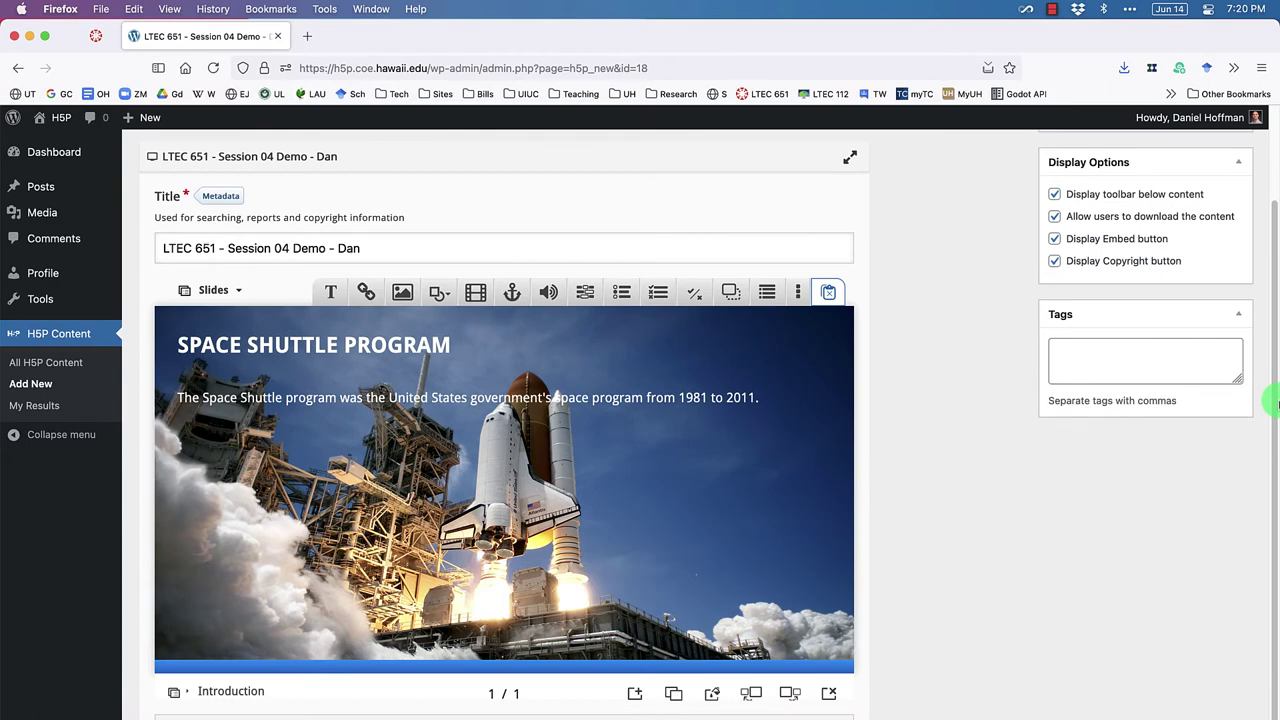
click(96, 36)
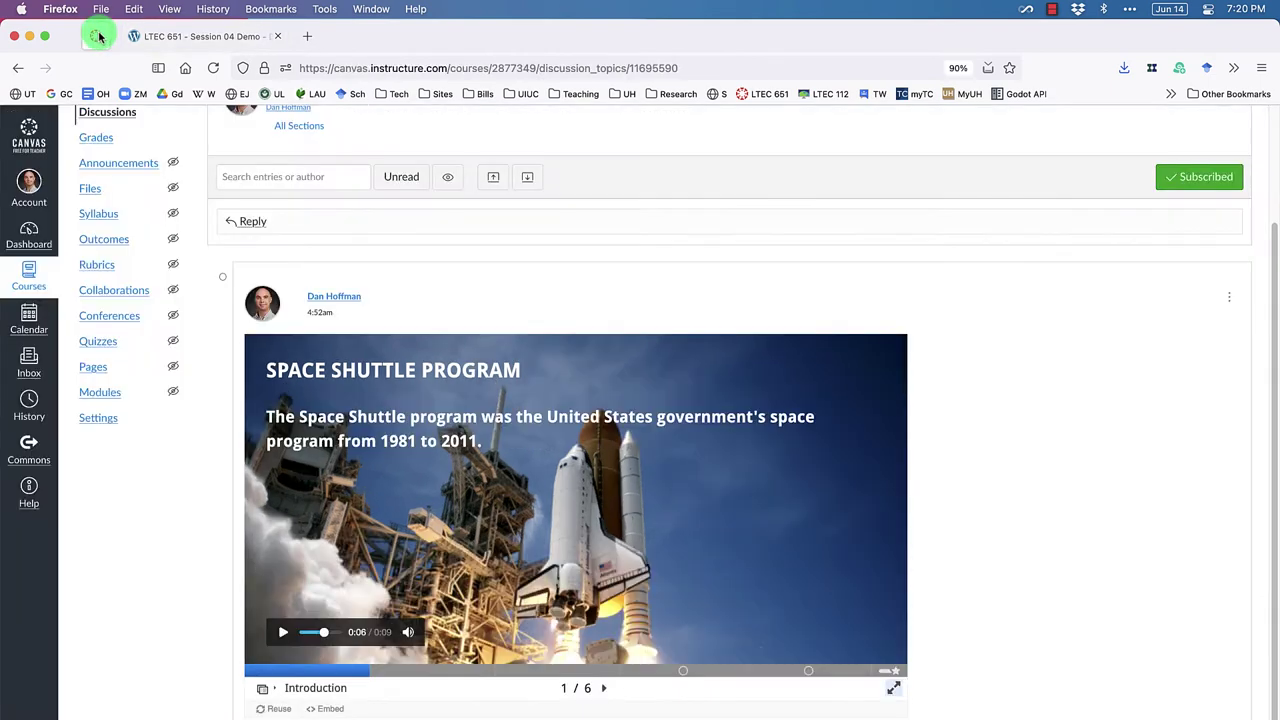
scroll(278, 397, down, 2)
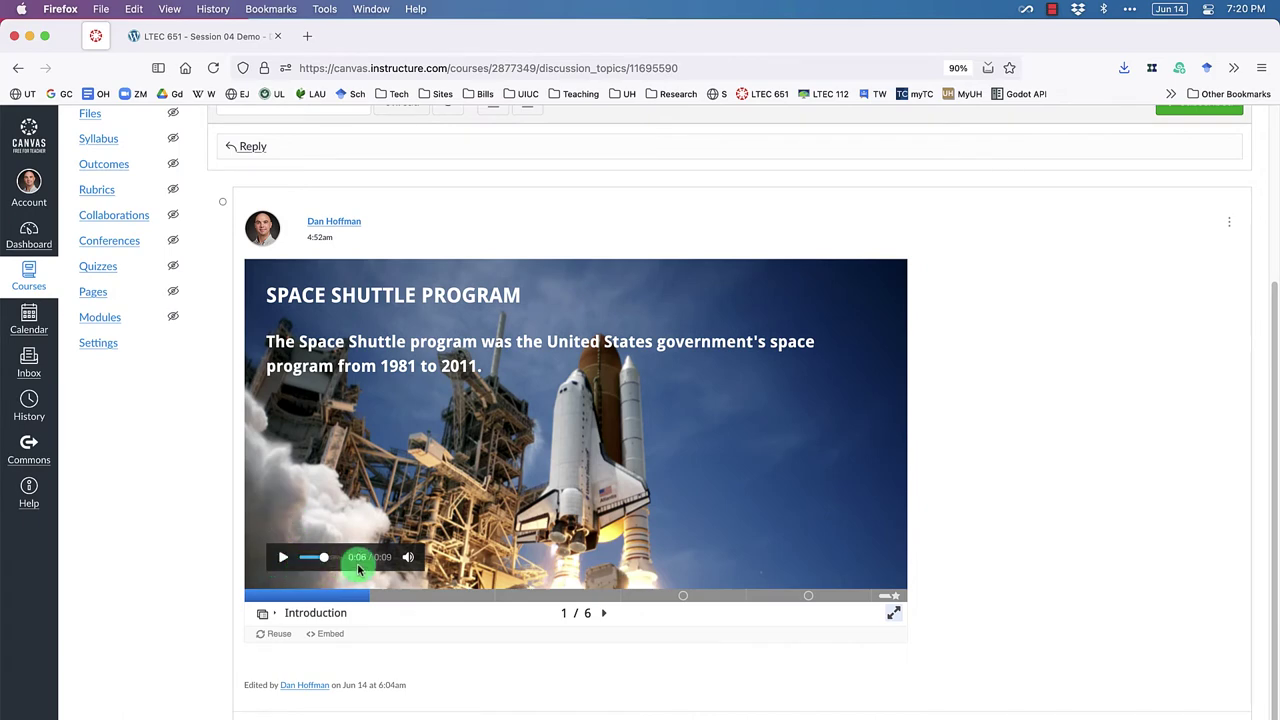
click(188, 34)
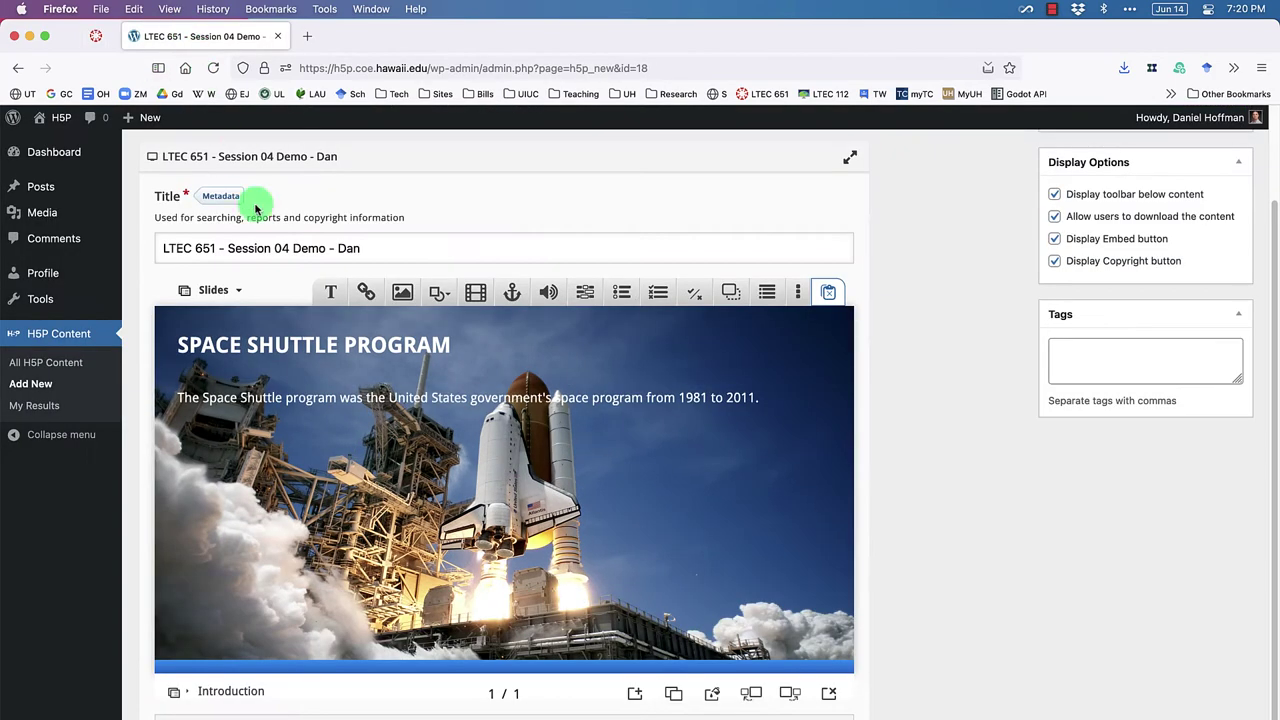
scroll(370, 500, down, 2)
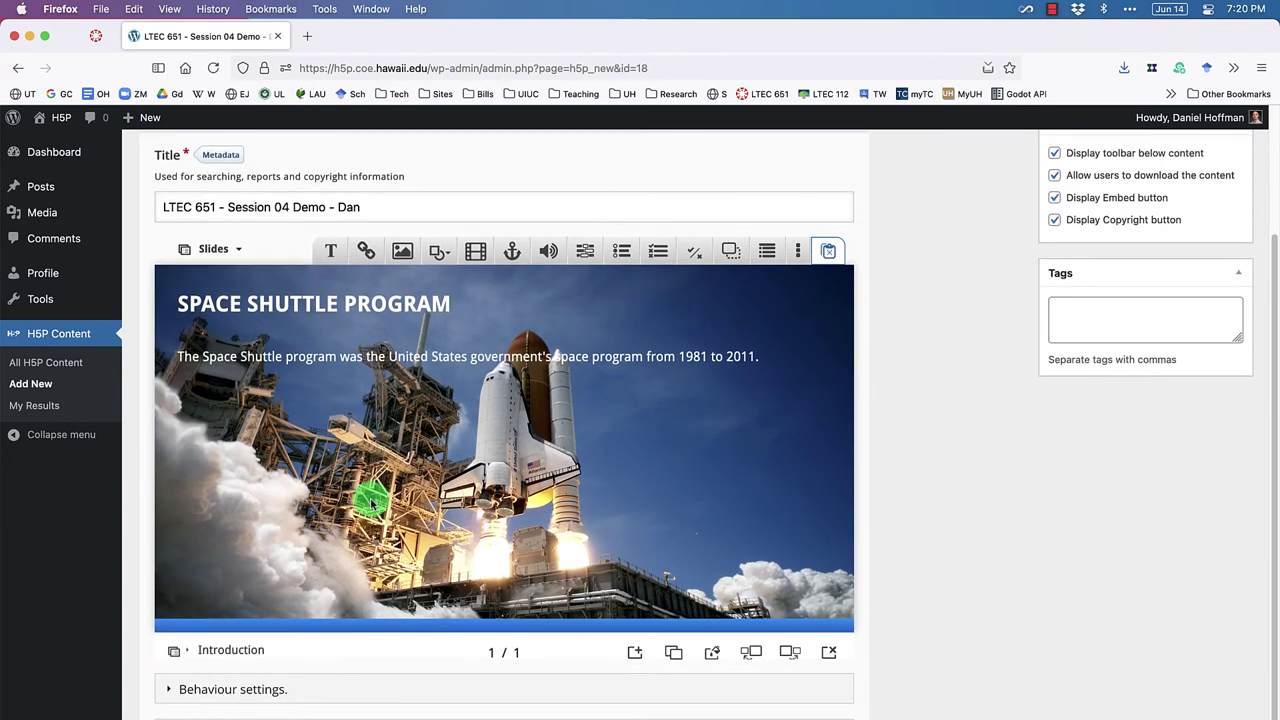
Step: Add an audio element to the first slide and title it "Slide 01 Audio - Space Shuttle Program"
click(548, 262)
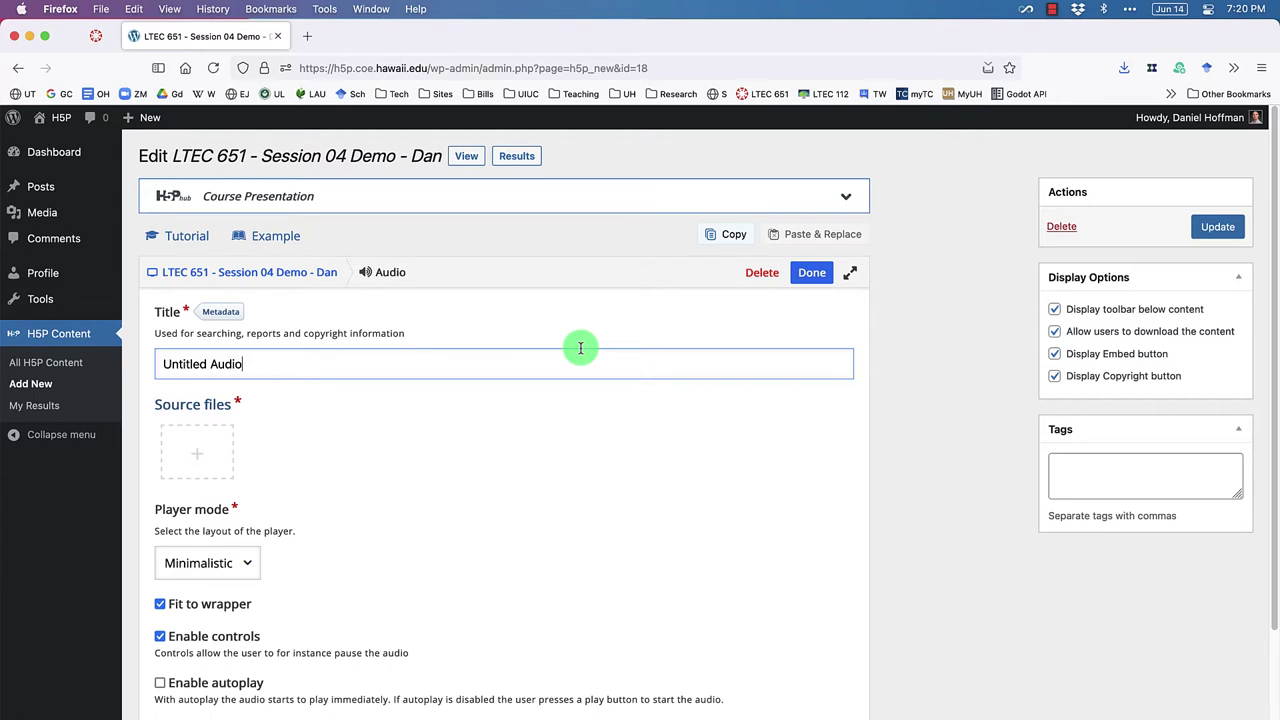
drag(346, 360, 150, 359)
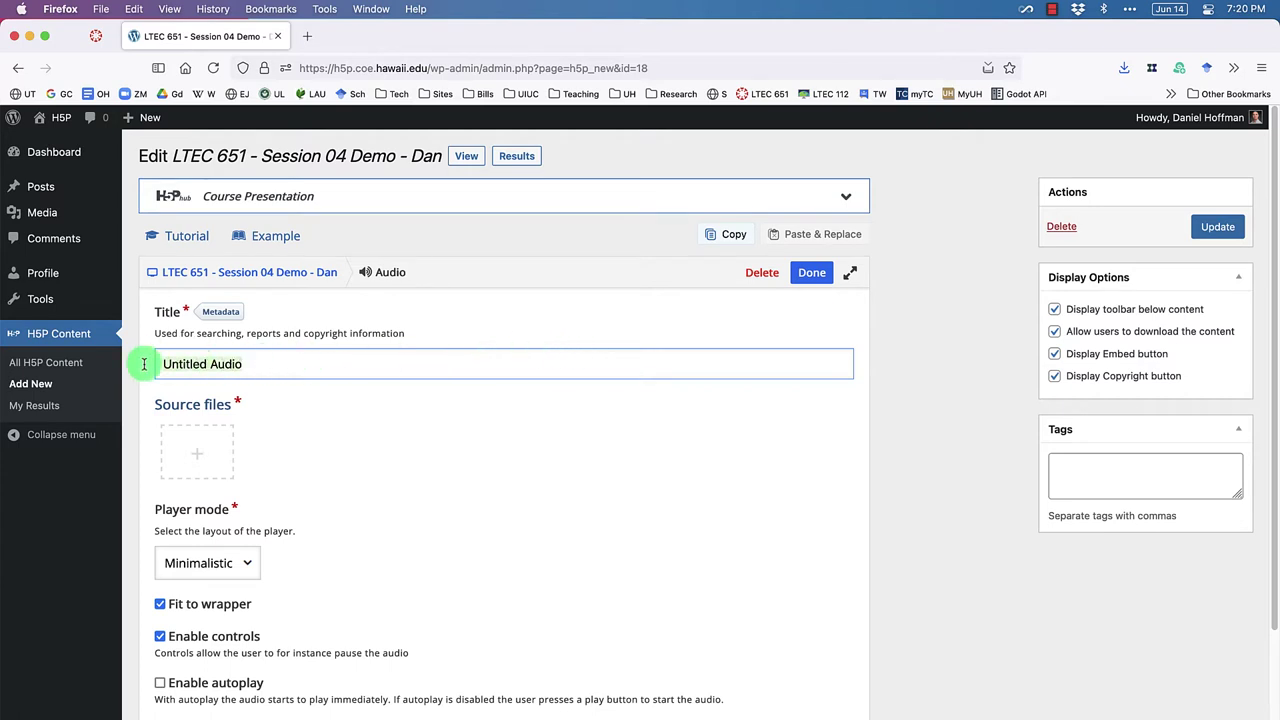
key(BackSpace)
text(Slid)
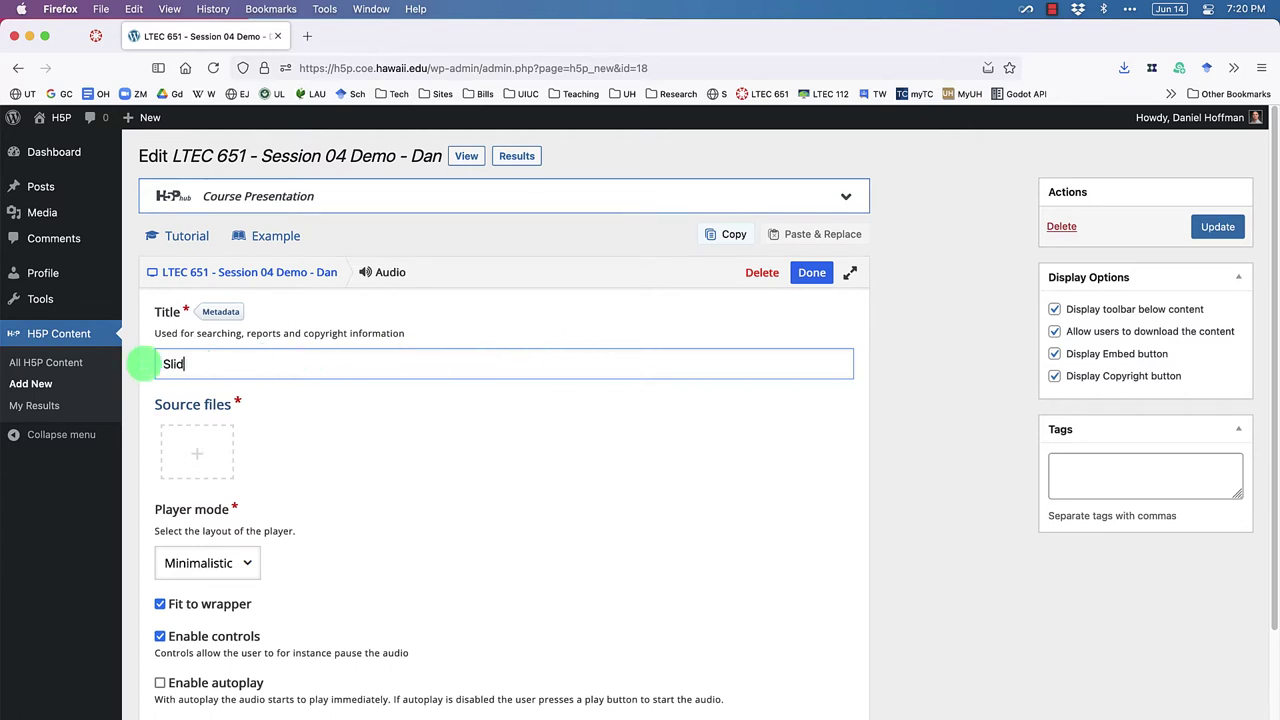
text(e 01 Audio - Space Hu)
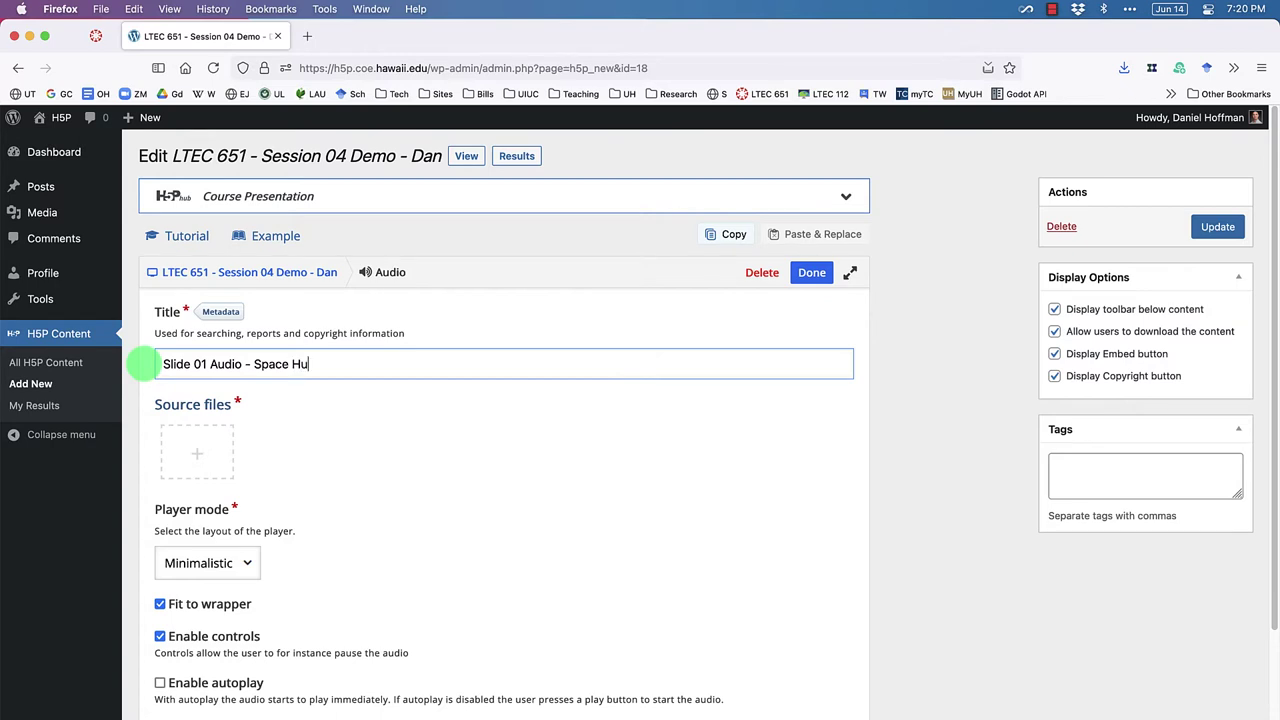
key(BackSpace)
key(BackSpace)
text(Shuttle Program)
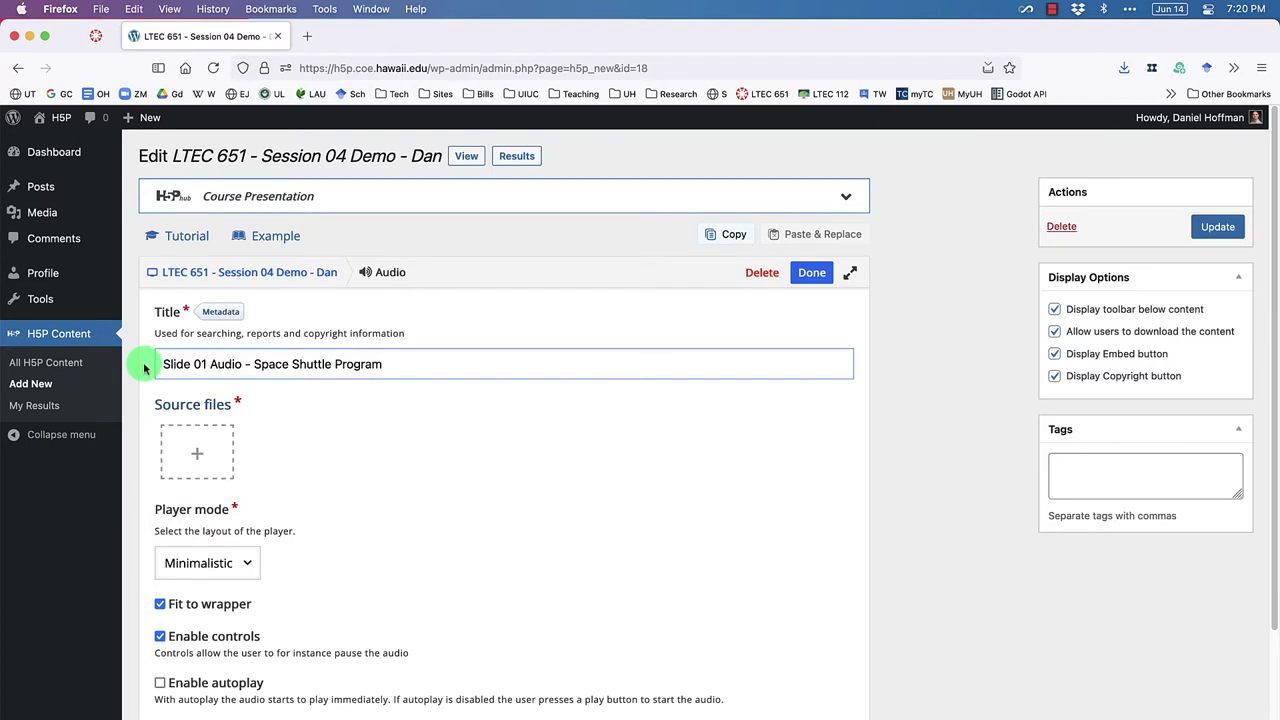
click(383, 466)
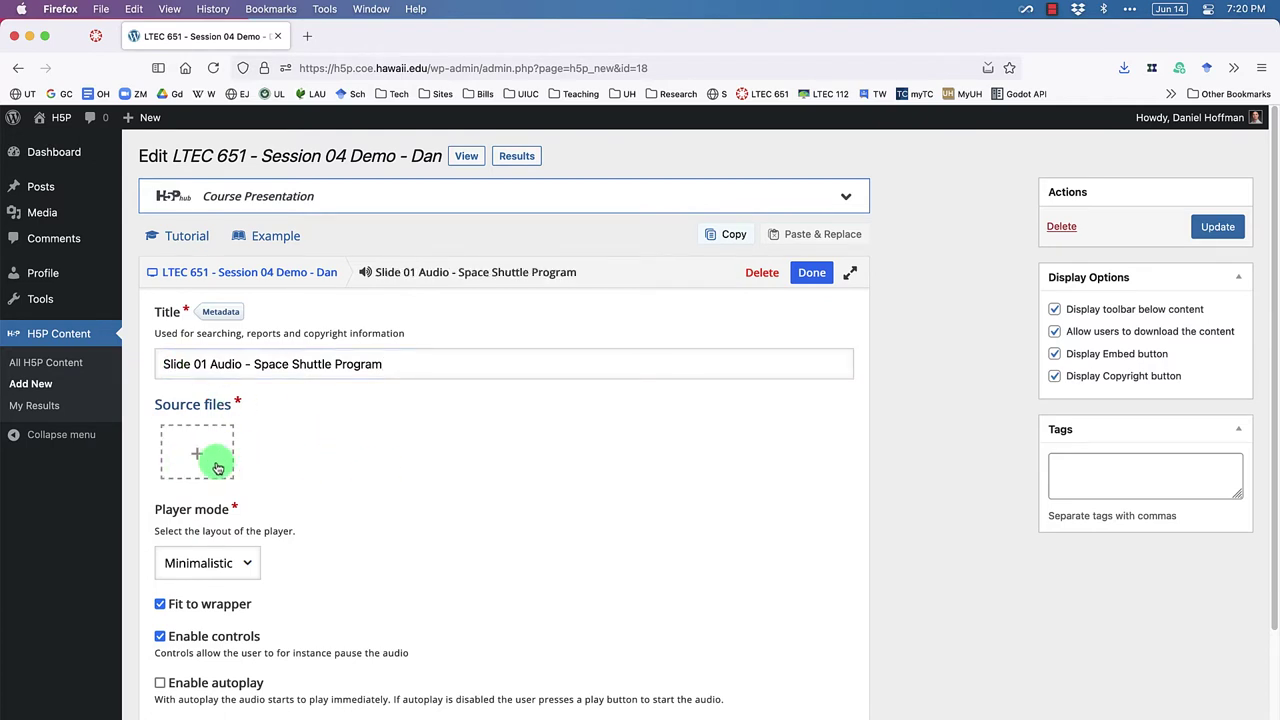
Step: Upload Audio_Slide_01.mp3 as the audio element's source file
click(201, 448)
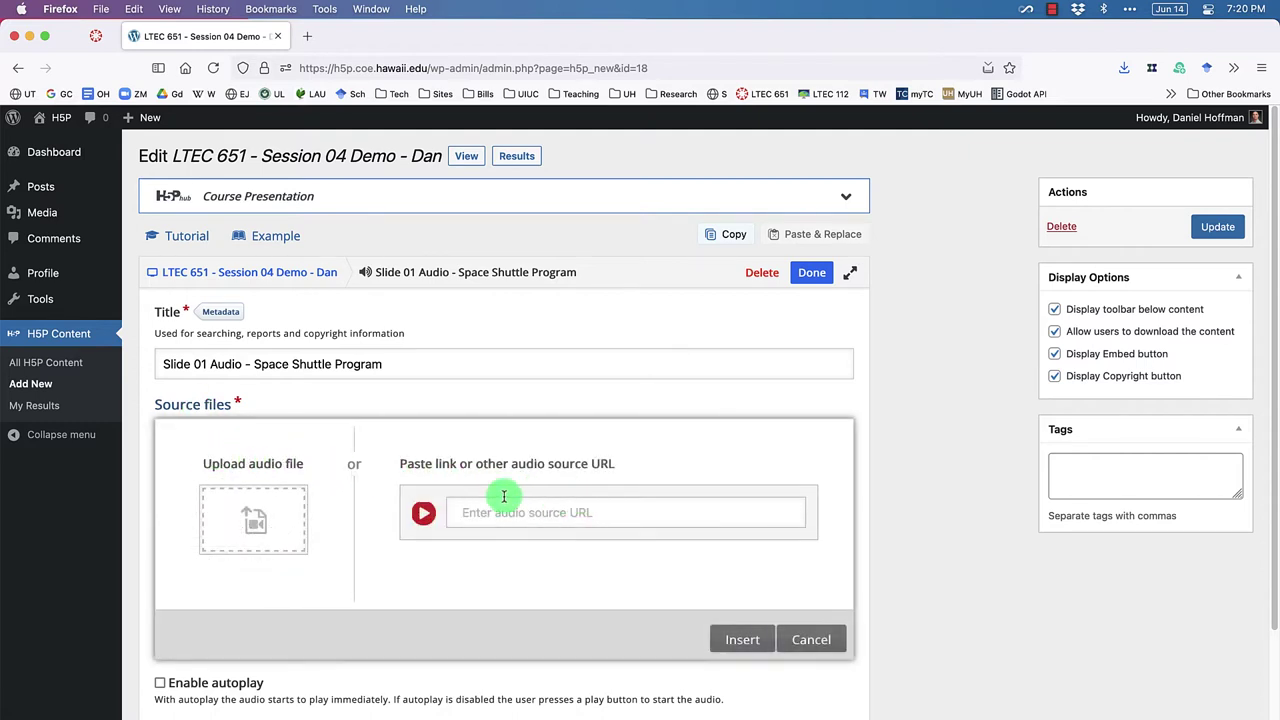
click(265, 525)
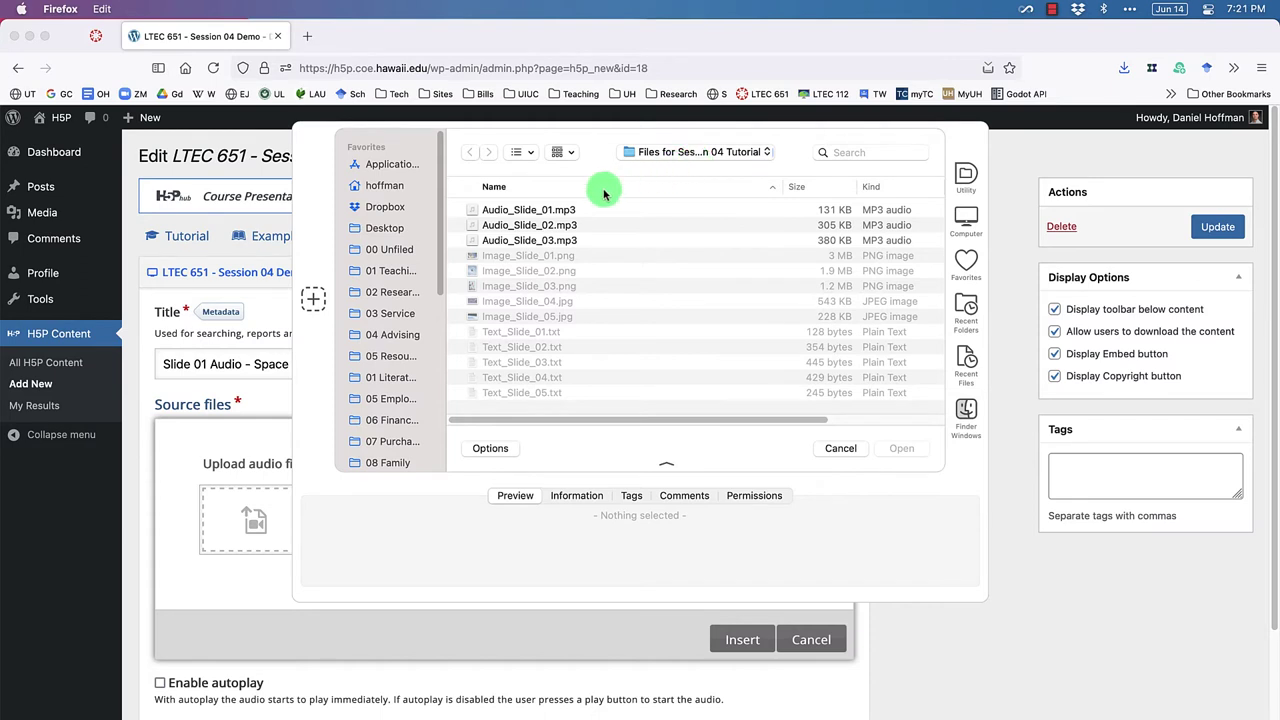
click(540, 210)
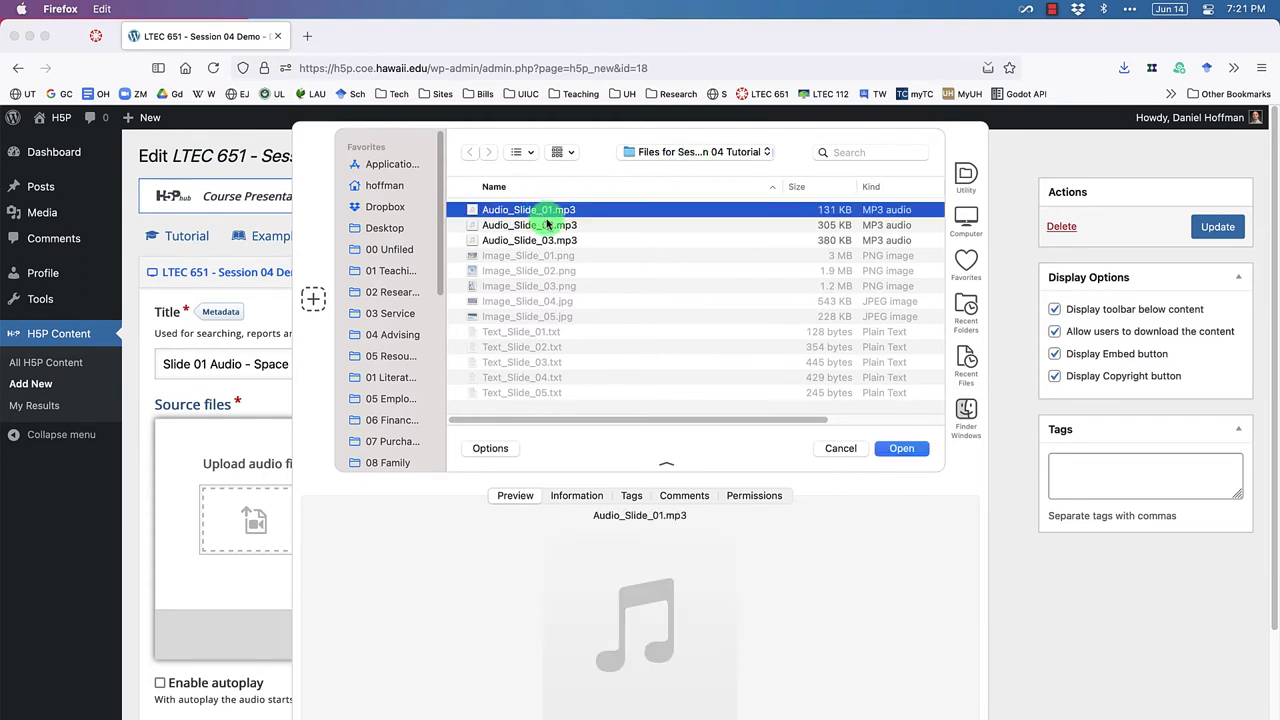
click(902, 448)
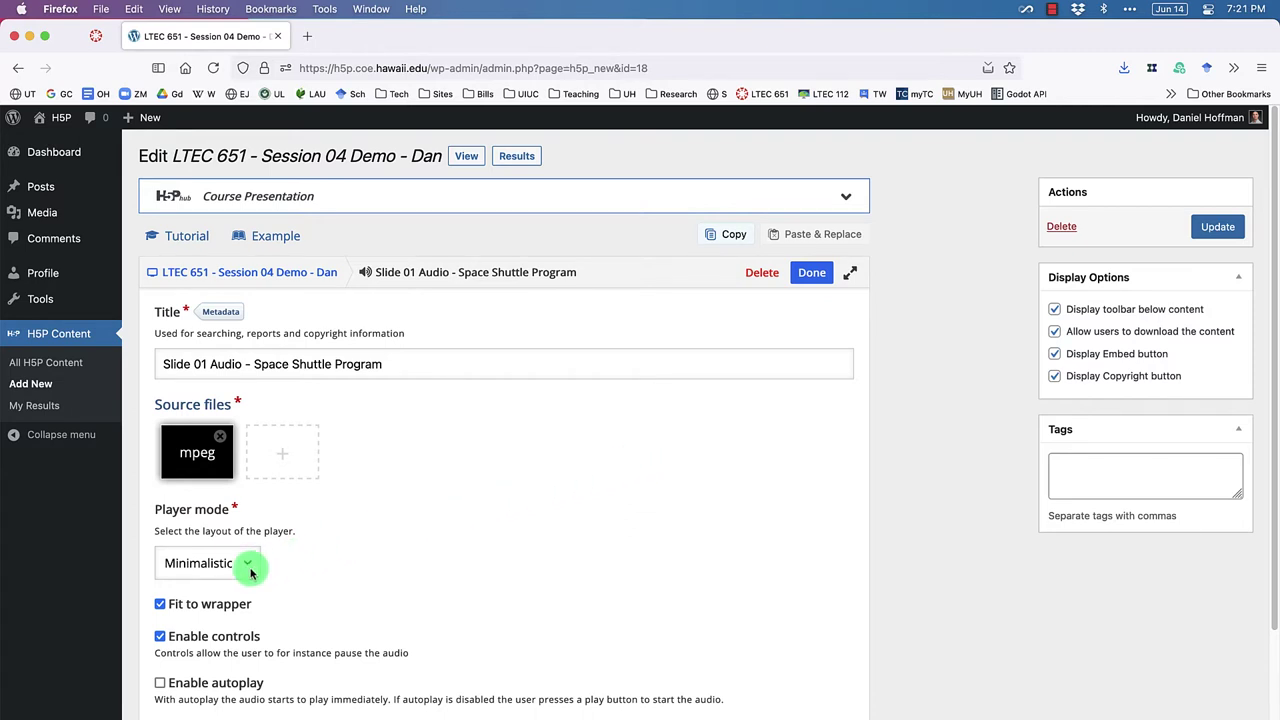
Step: Set the audio's player mode to Full and place the finished element on the slide
click(248, 566)
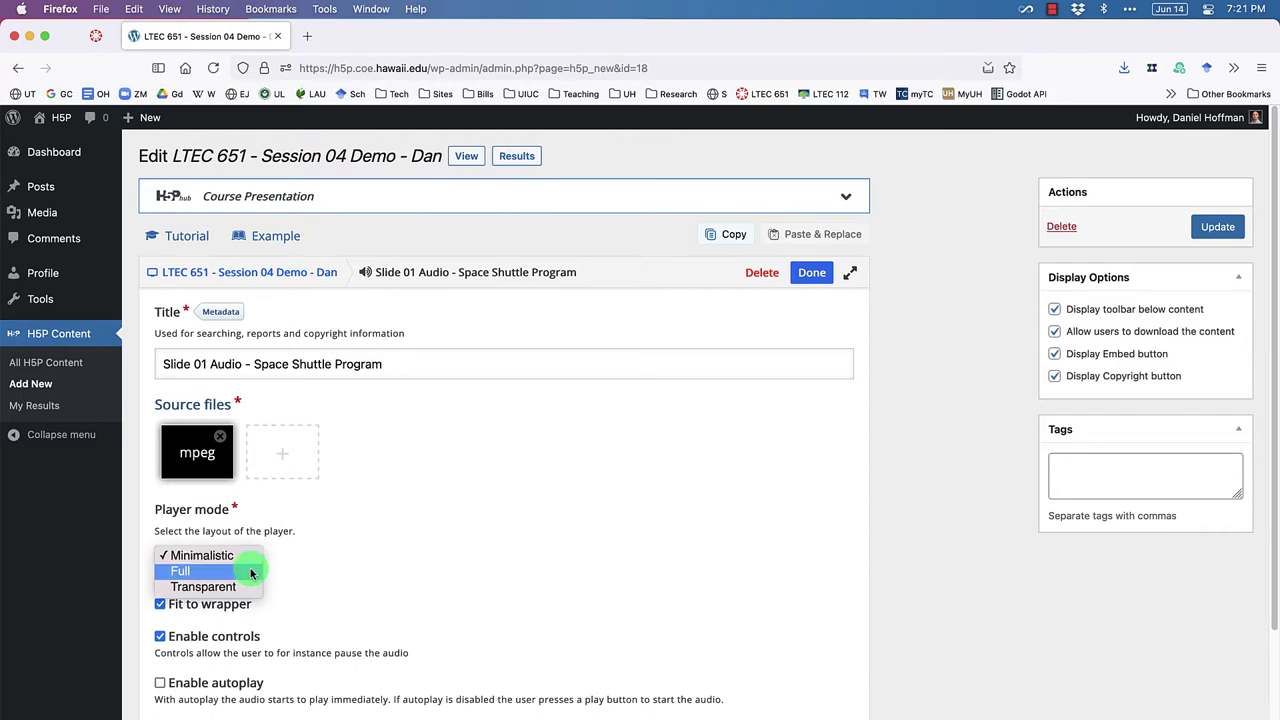
click(251, 573)
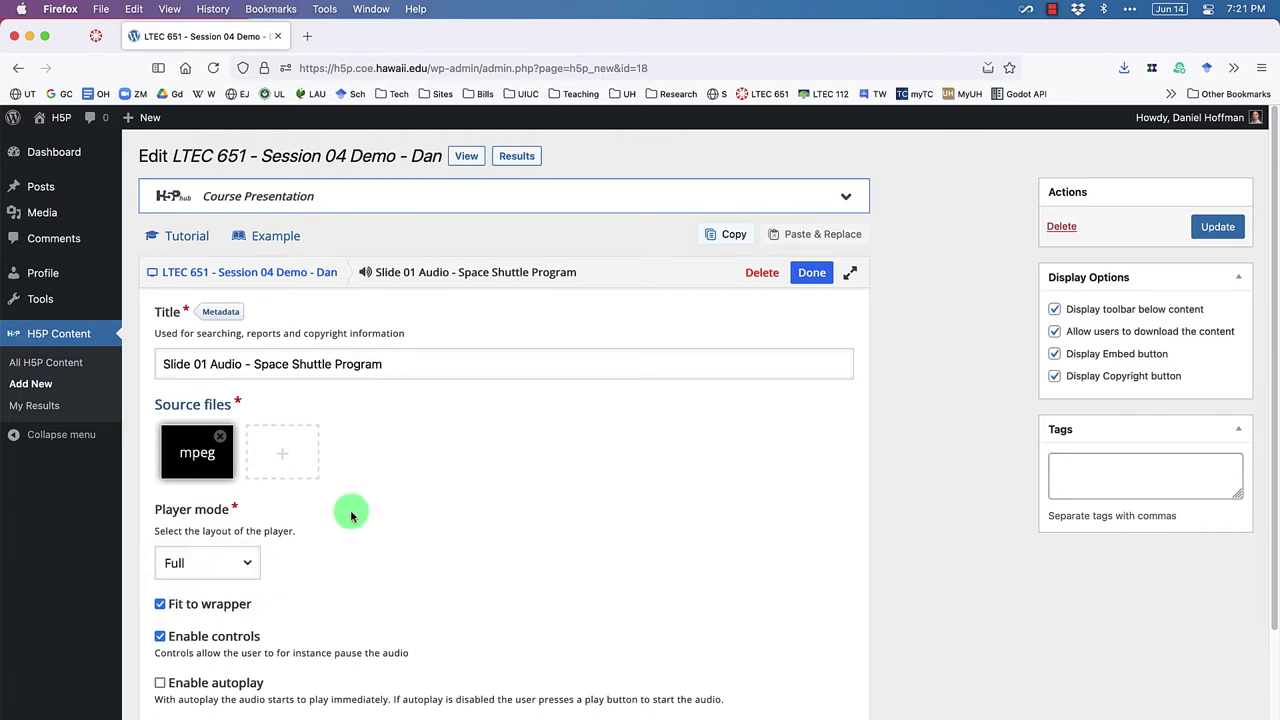
click(810, 272)
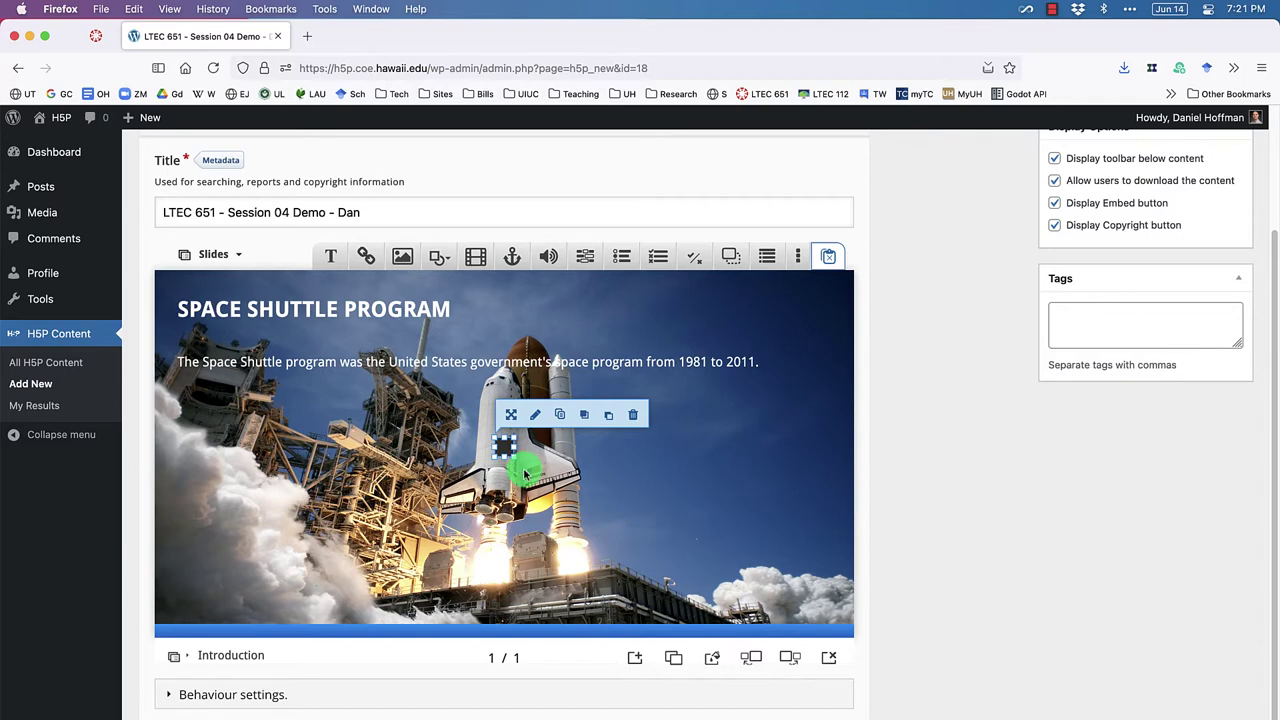
Step: Widen the audio player until its full controls fit and move it to the slide's lower-left corner
drag(515, 446, 700, 446)
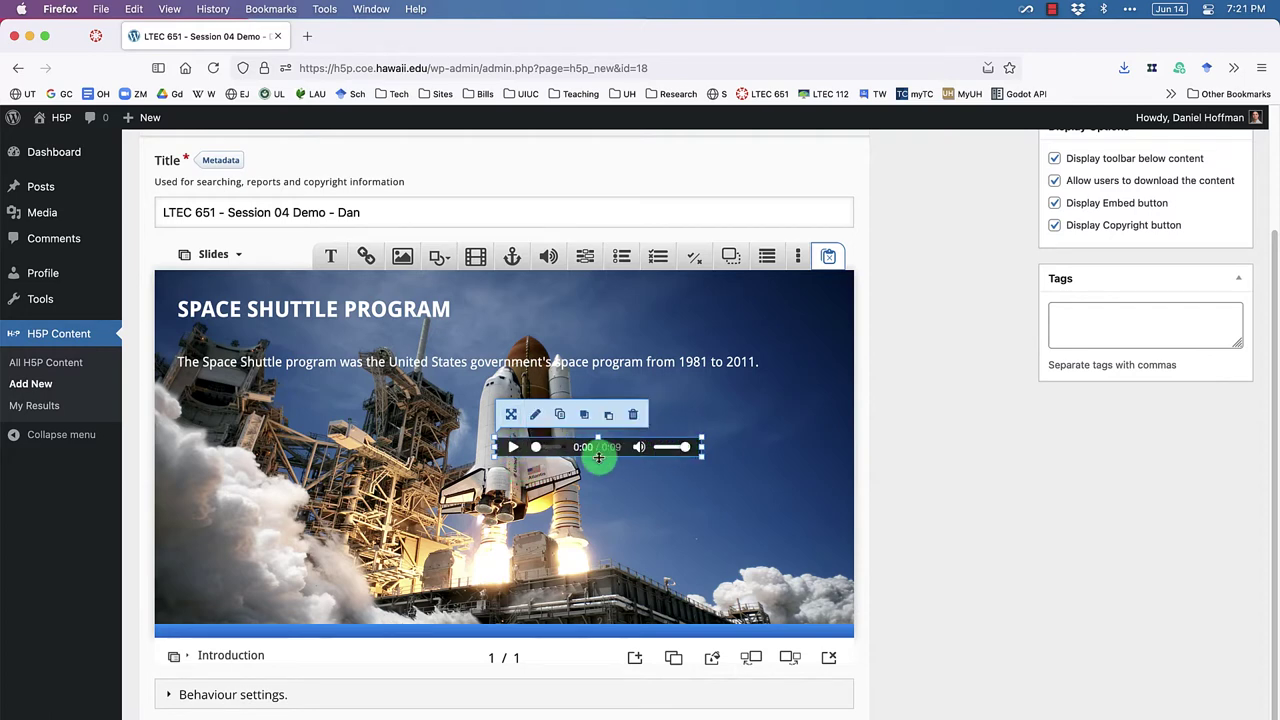
drag(597, 458, 268, 601)
click(491, 505)
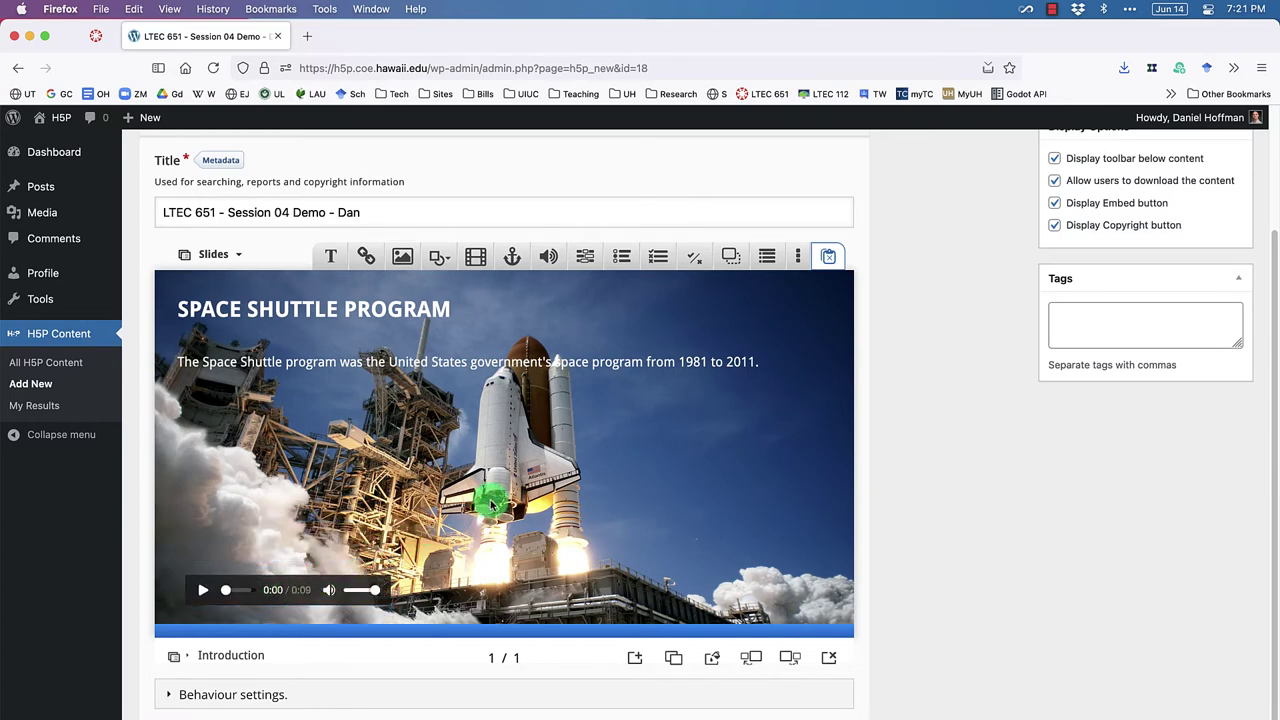
drag(376, 589, 363, 589)
click(416, 449)
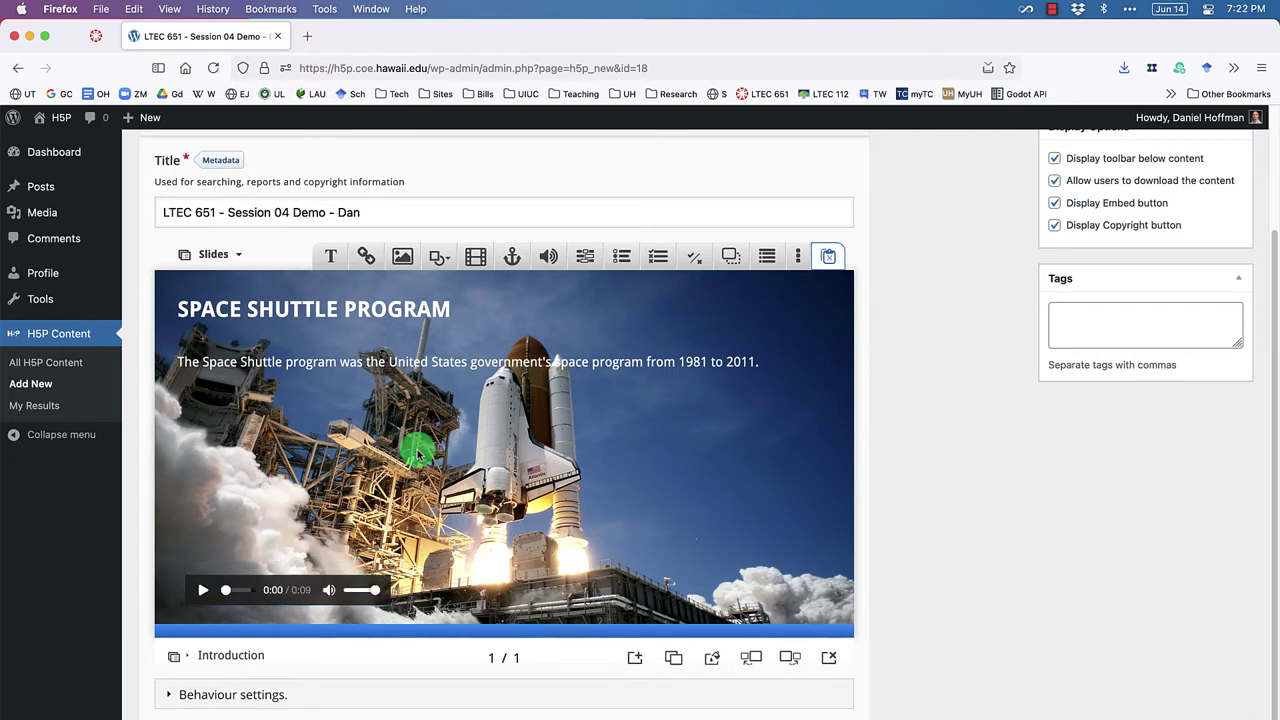
Step: Update the Course Presentation to save the added audio
scroll(781, 441, up, 1)
scroll(781, 441, up, 3)
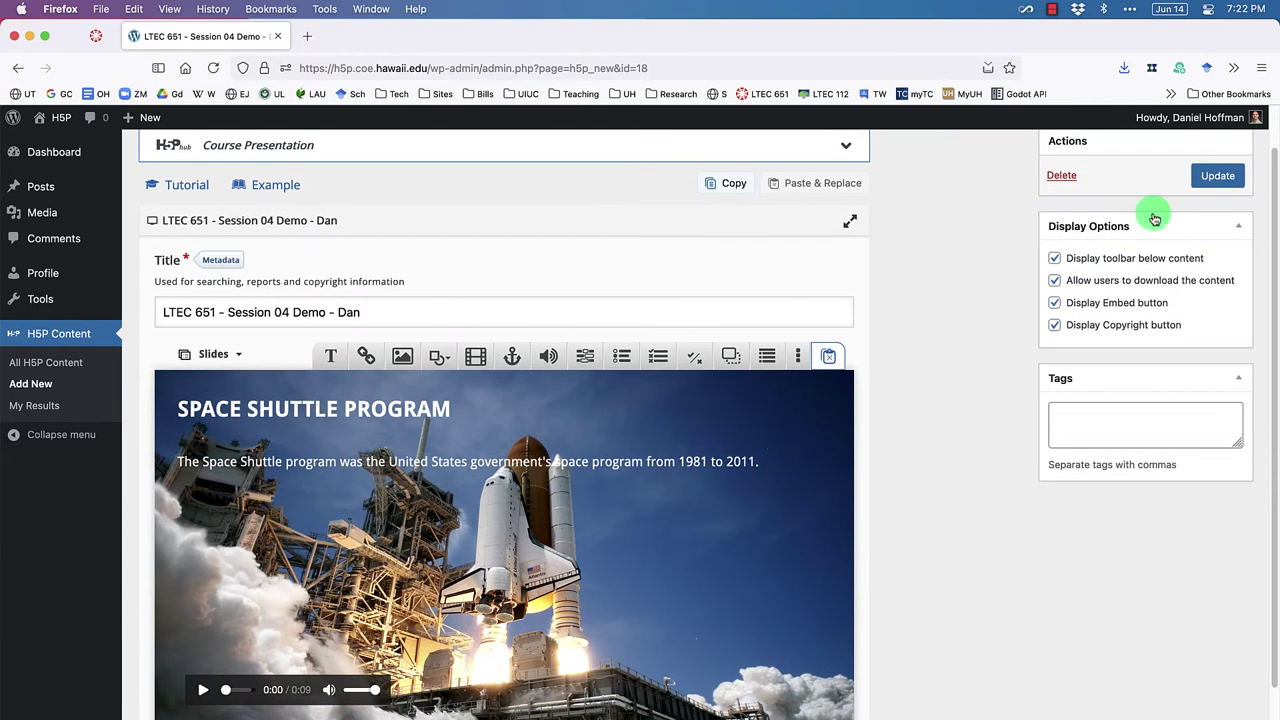
click(1222, 176)
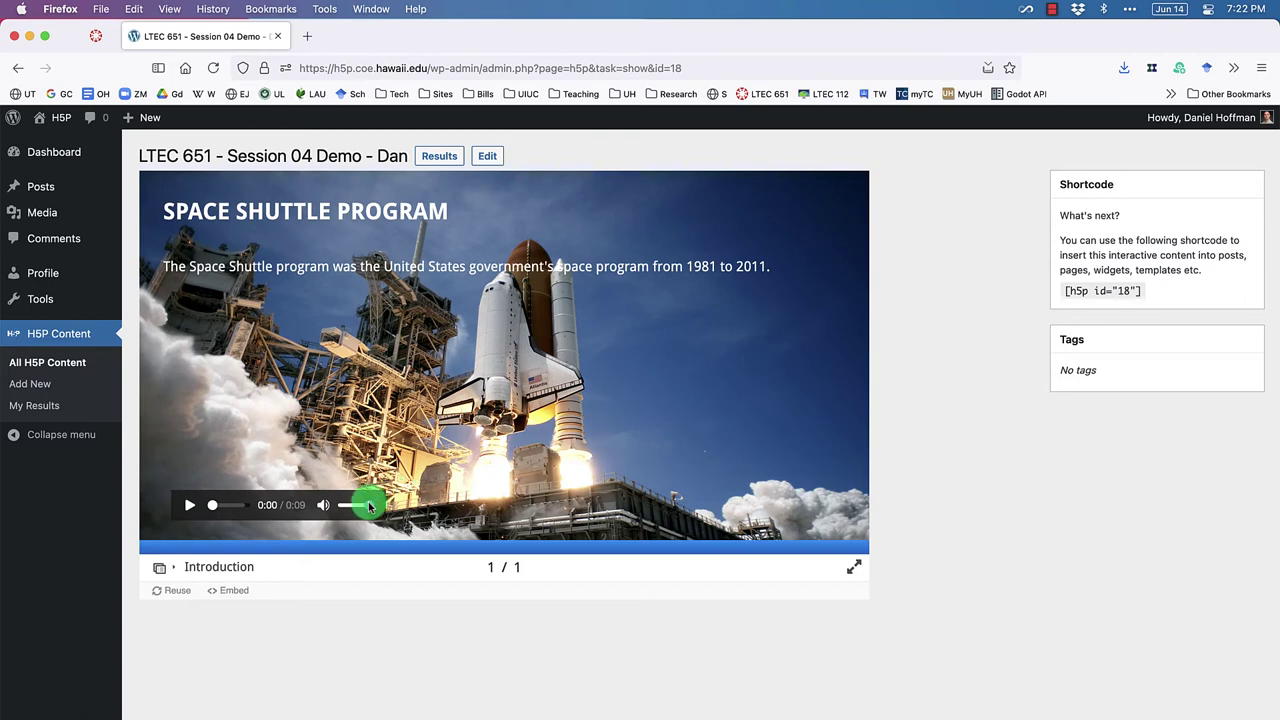
Step: Lower the audio player's volume on the saved slide, then play the clip briefly and pause it
drag(366, 504, 355, 506)
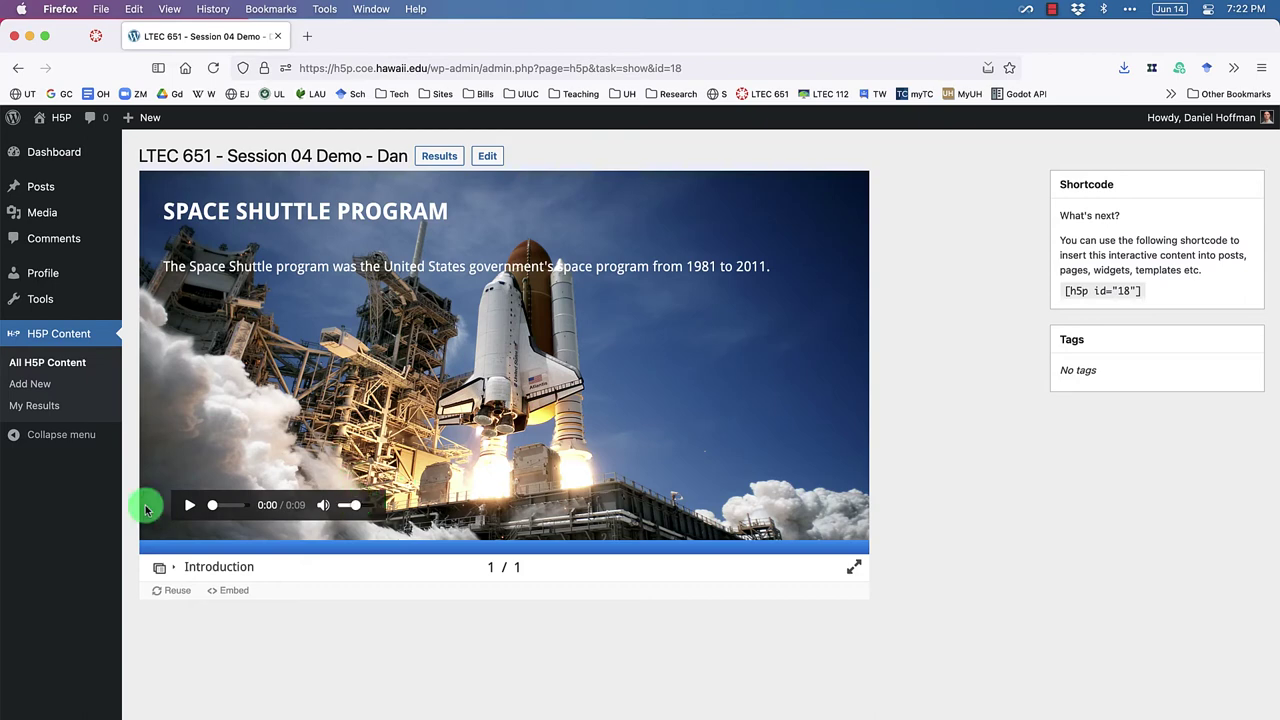
click(188, 508)
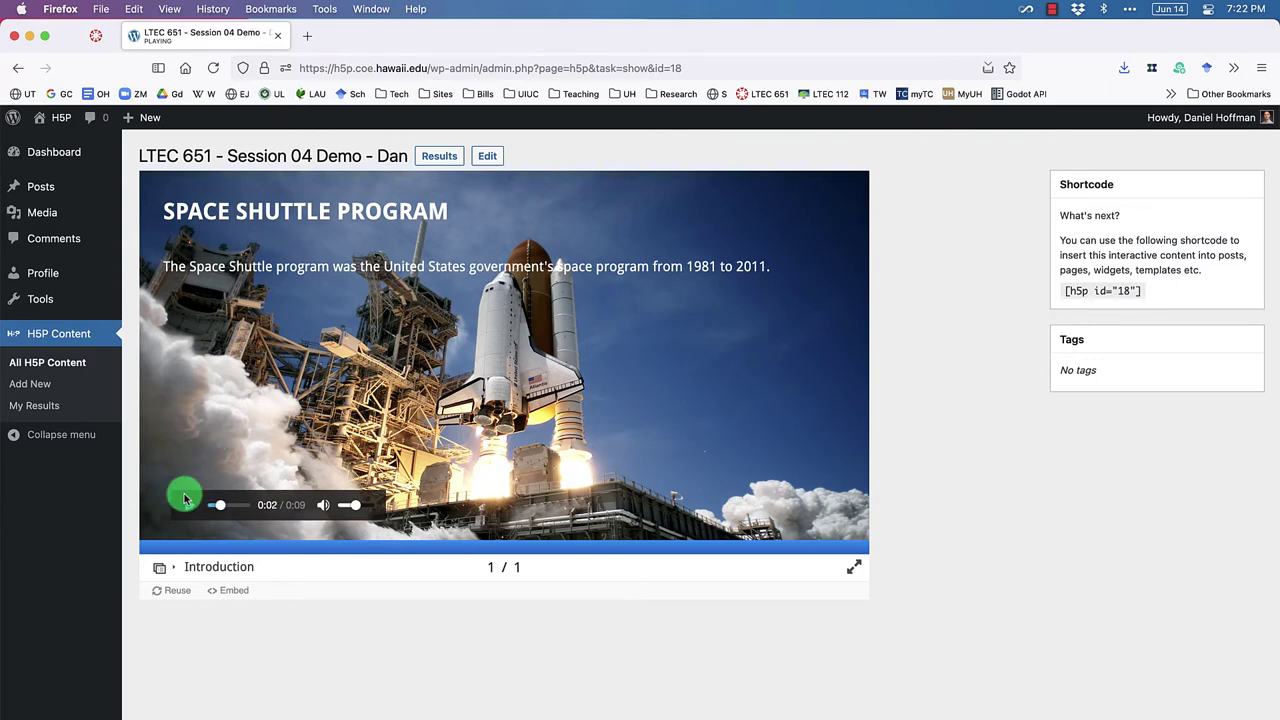
click(184, 498)
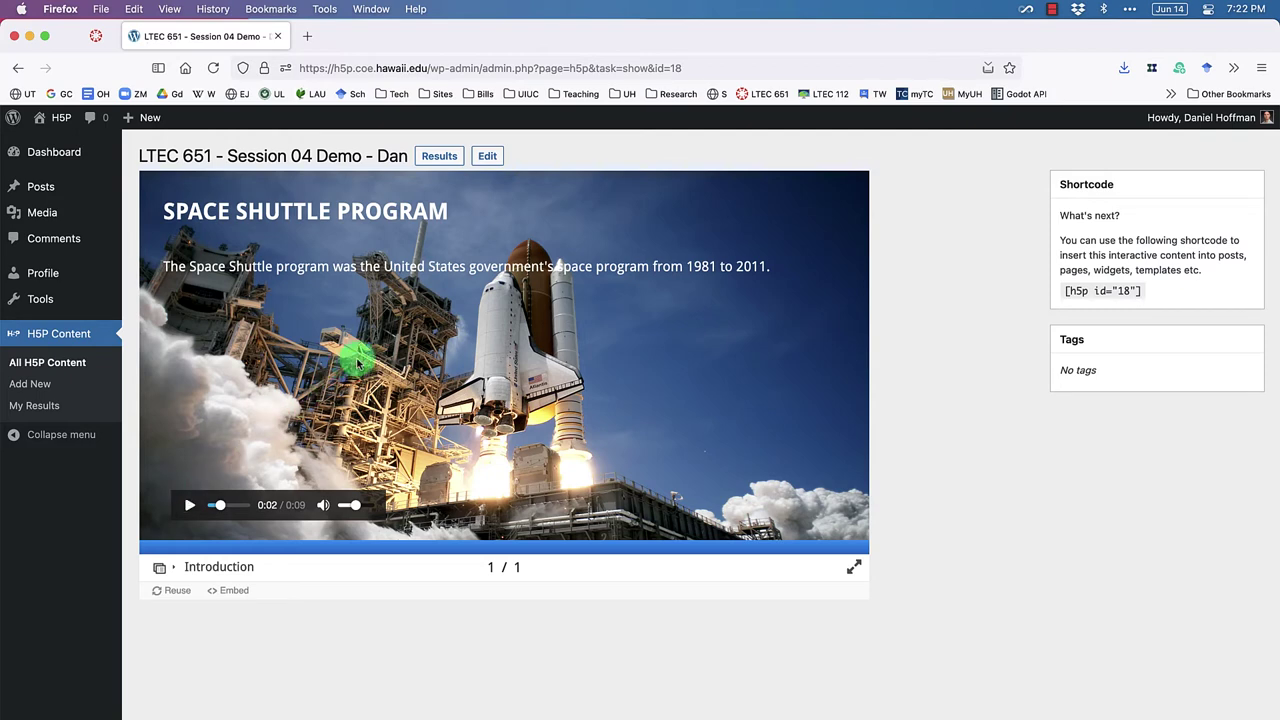
Step: Reopen the presentation for editing and view the second slide of the finished example in the Canvas discussion
click(494, 156)
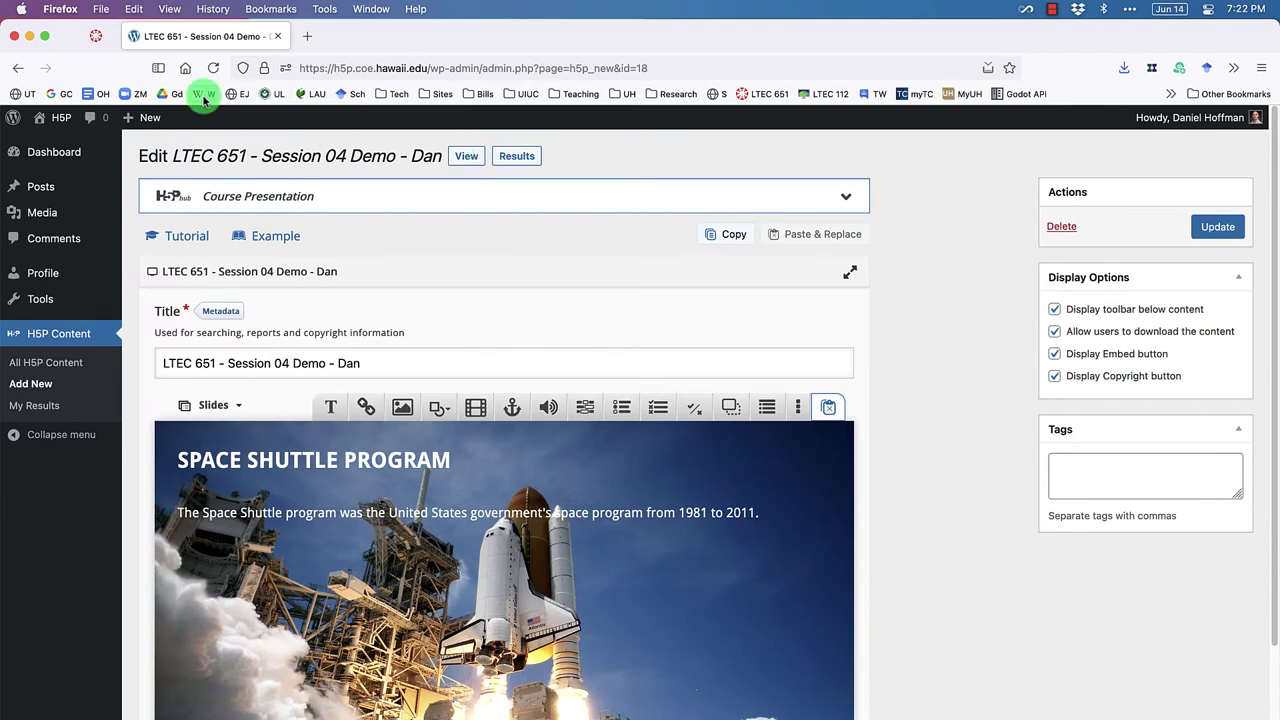
click(97, 38)
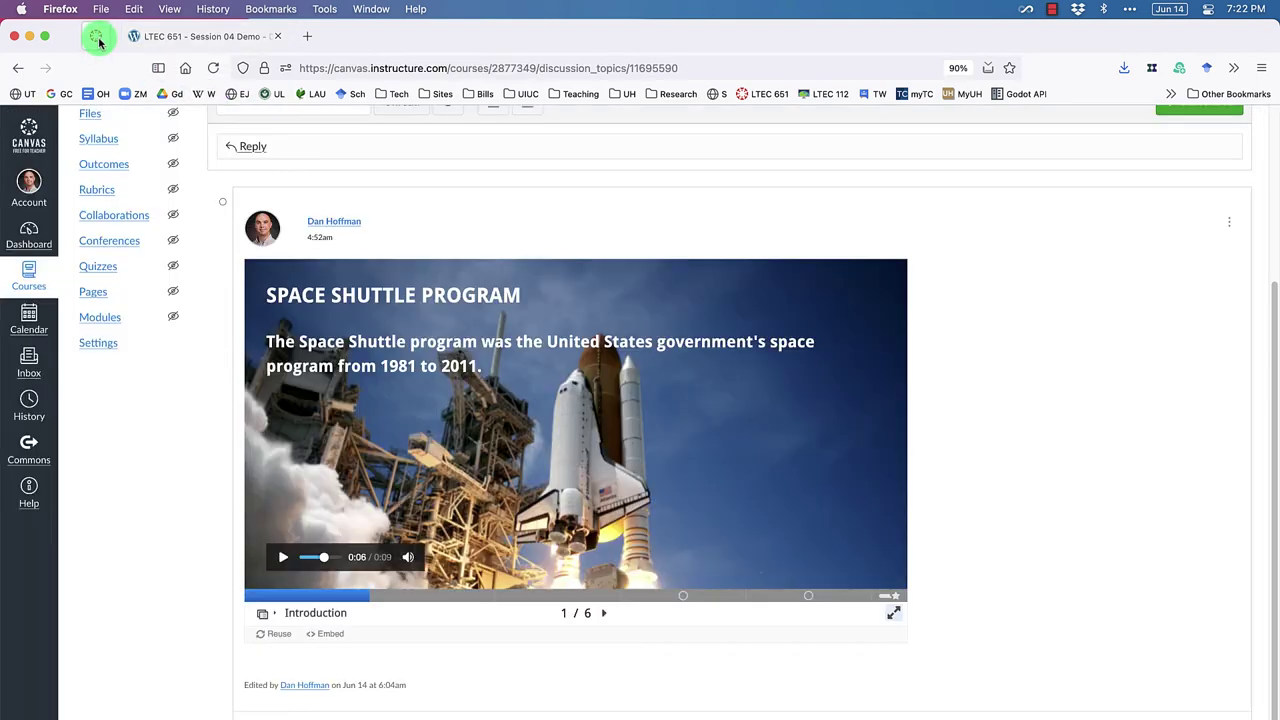
click(408, 597)
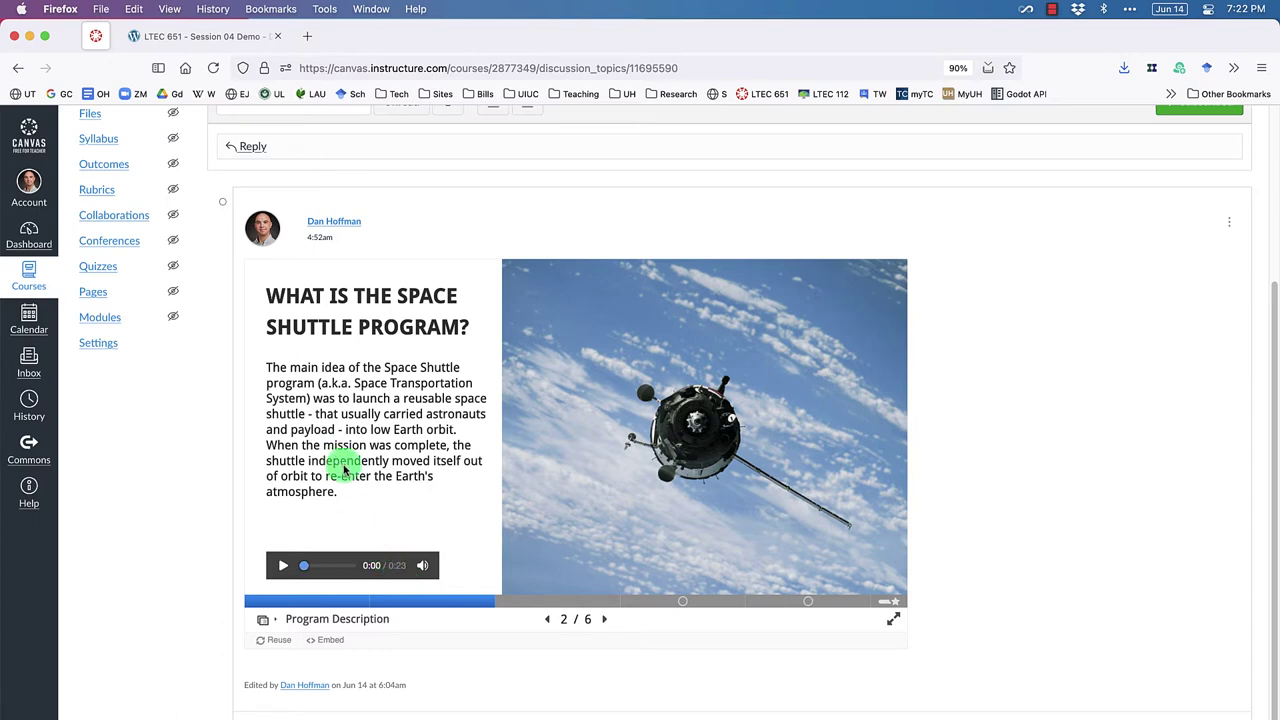
click(230, 58)
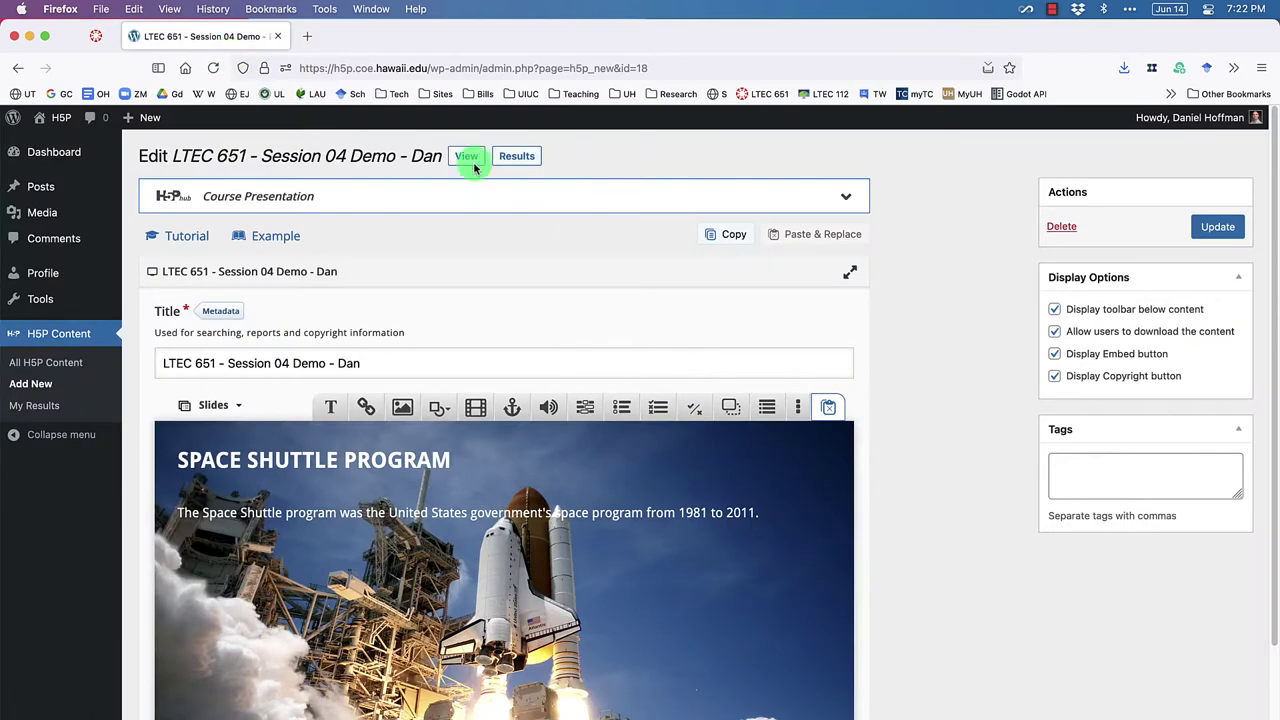
Step: Add a new blank slide after the Introduction slide, switch to the first slide, and return to the new one
scroll(931, 369, down, 3)
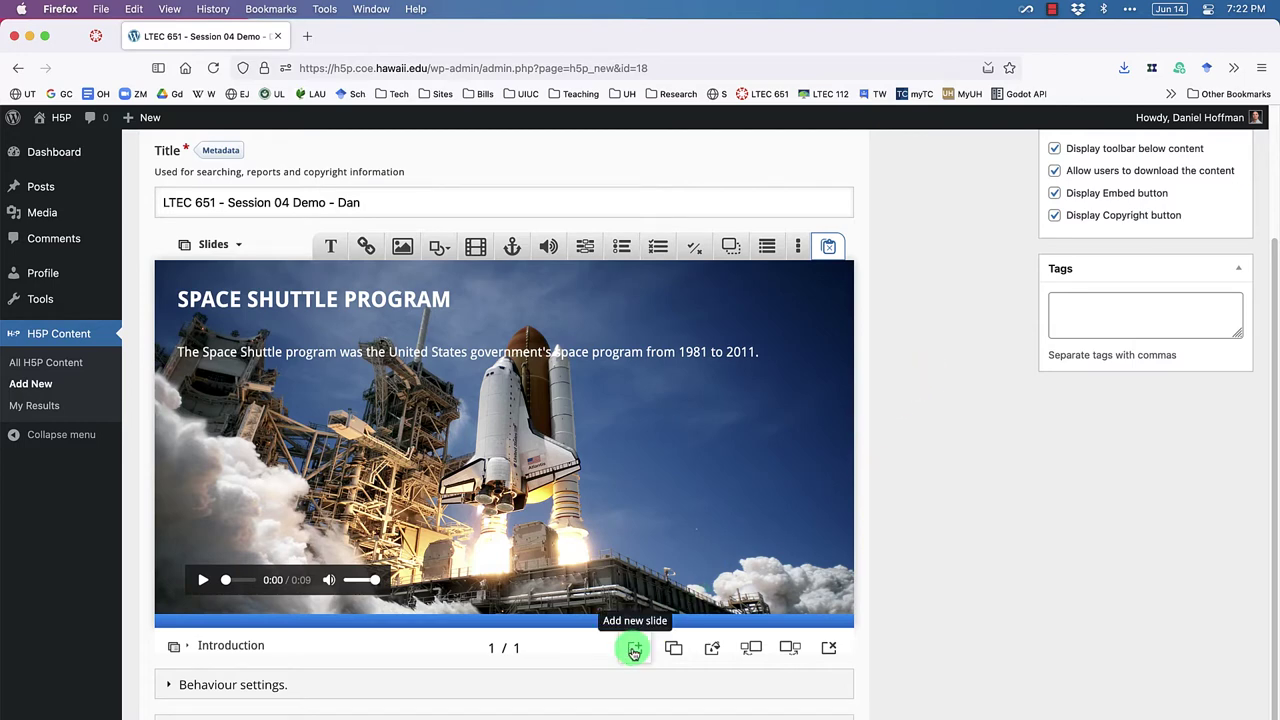
click(634, 650)
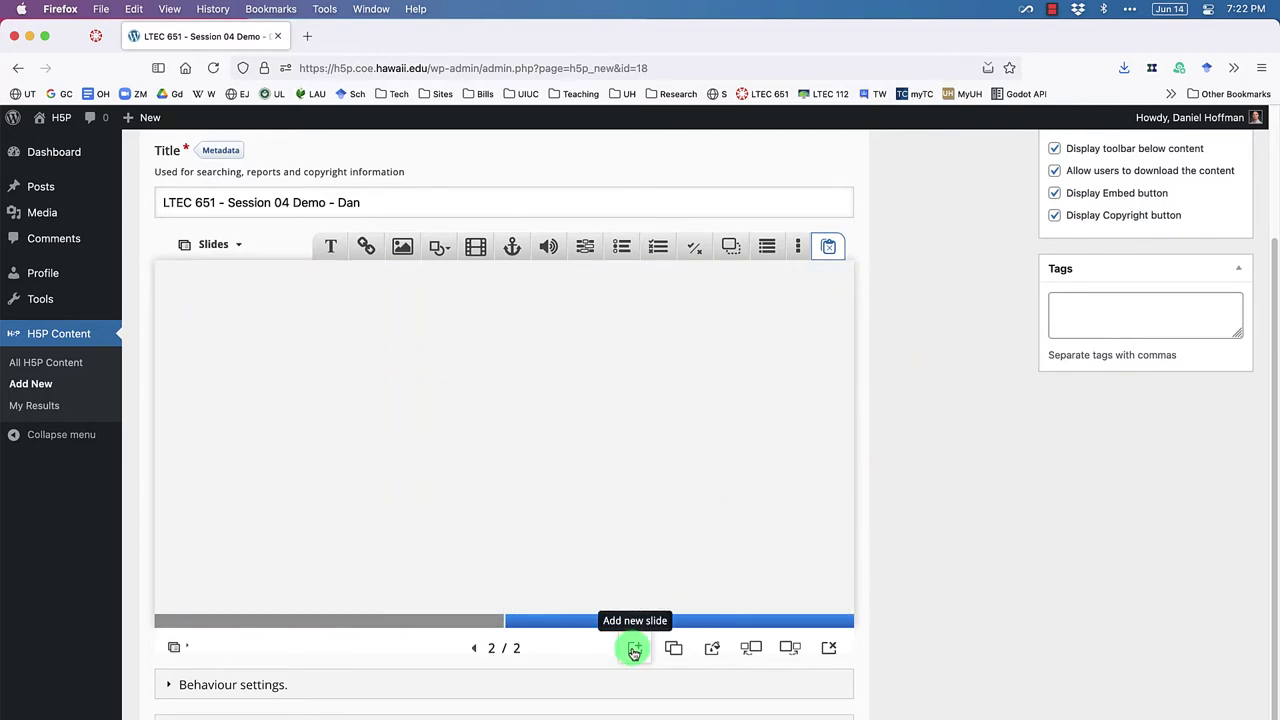
click(421, 611)
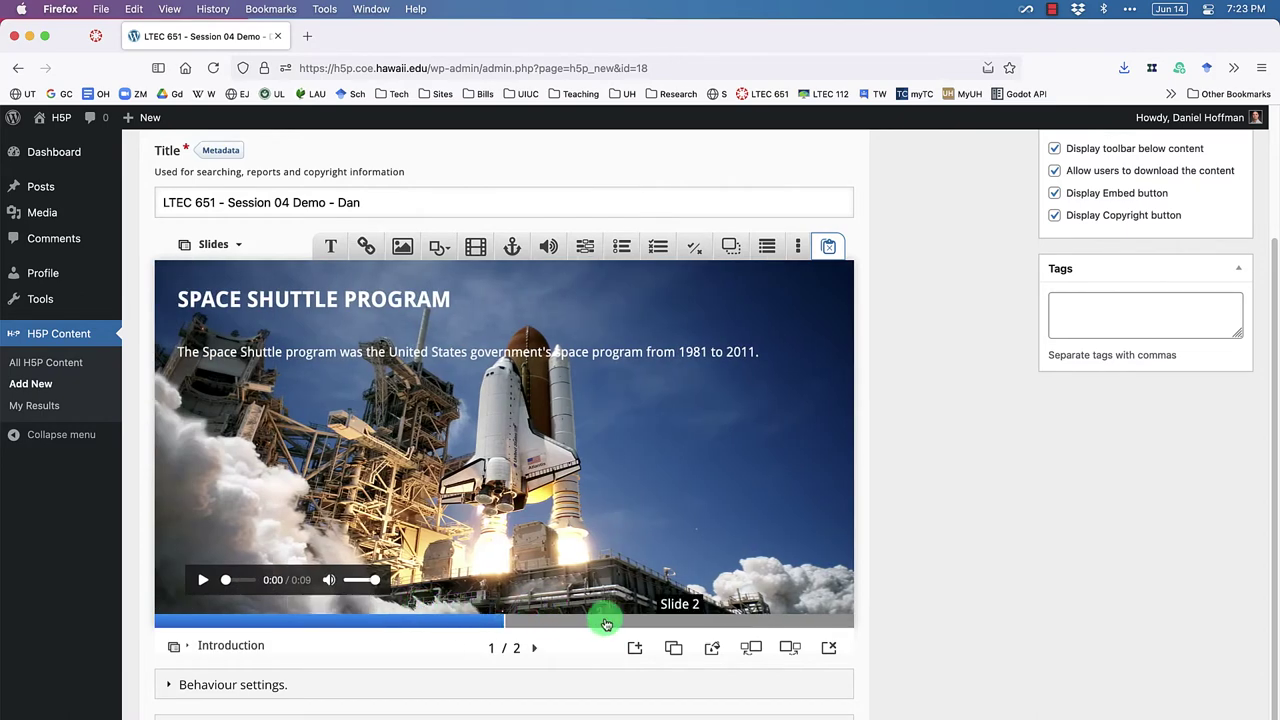
click(606, 621)
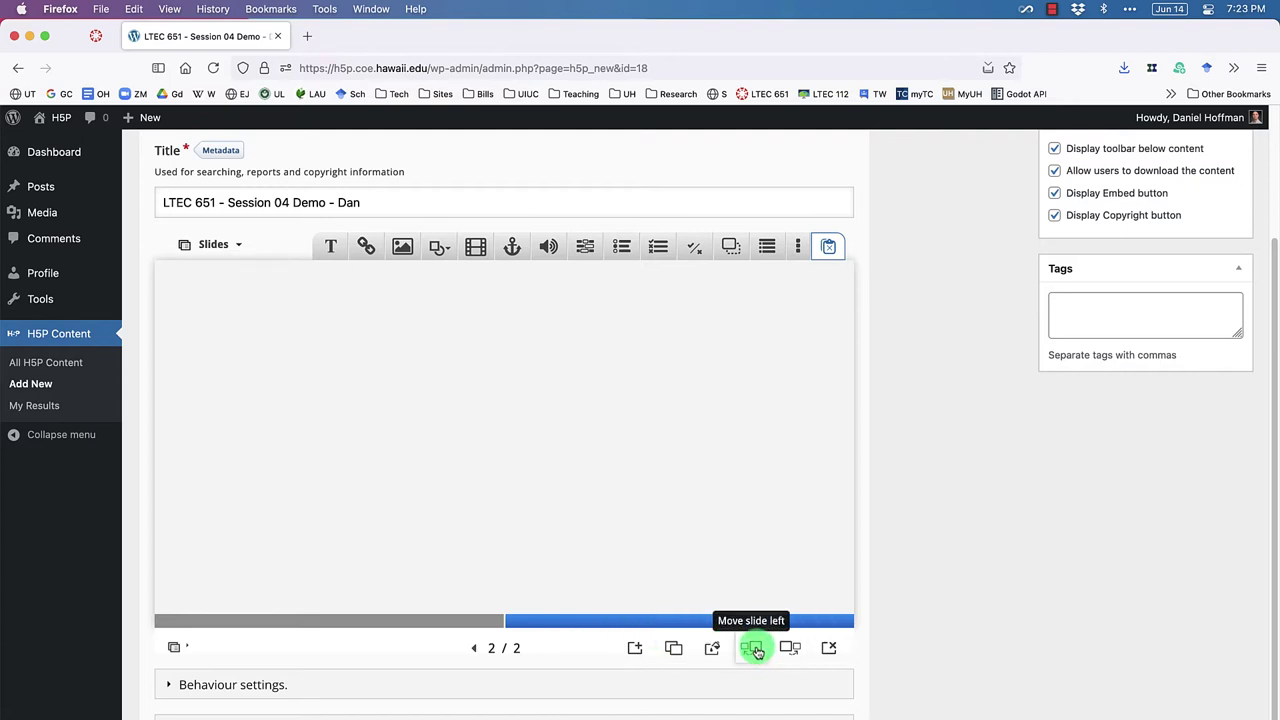
click(756, 650)
click(756, 650)
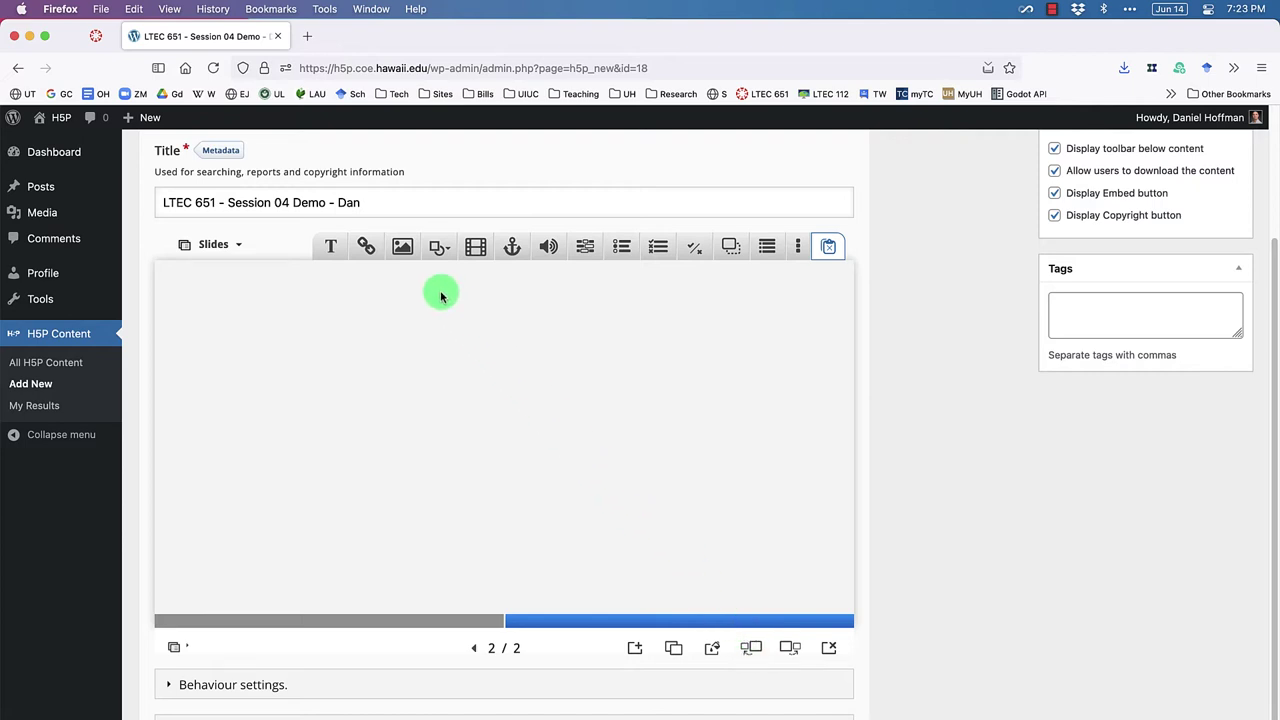
Step: Insert Image_Slide_02.png on the second slide with the alternative text "Satellite in orbit with earth in the background."
click(403, 249)
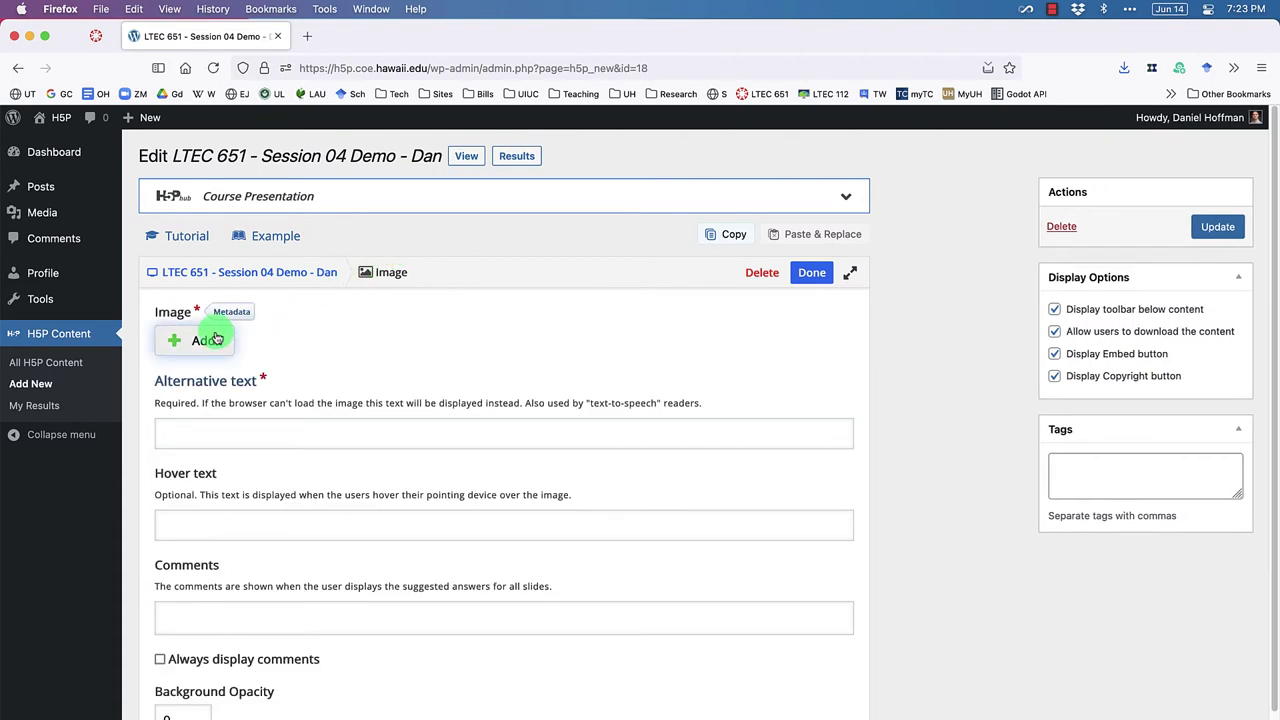
click(208, 340)
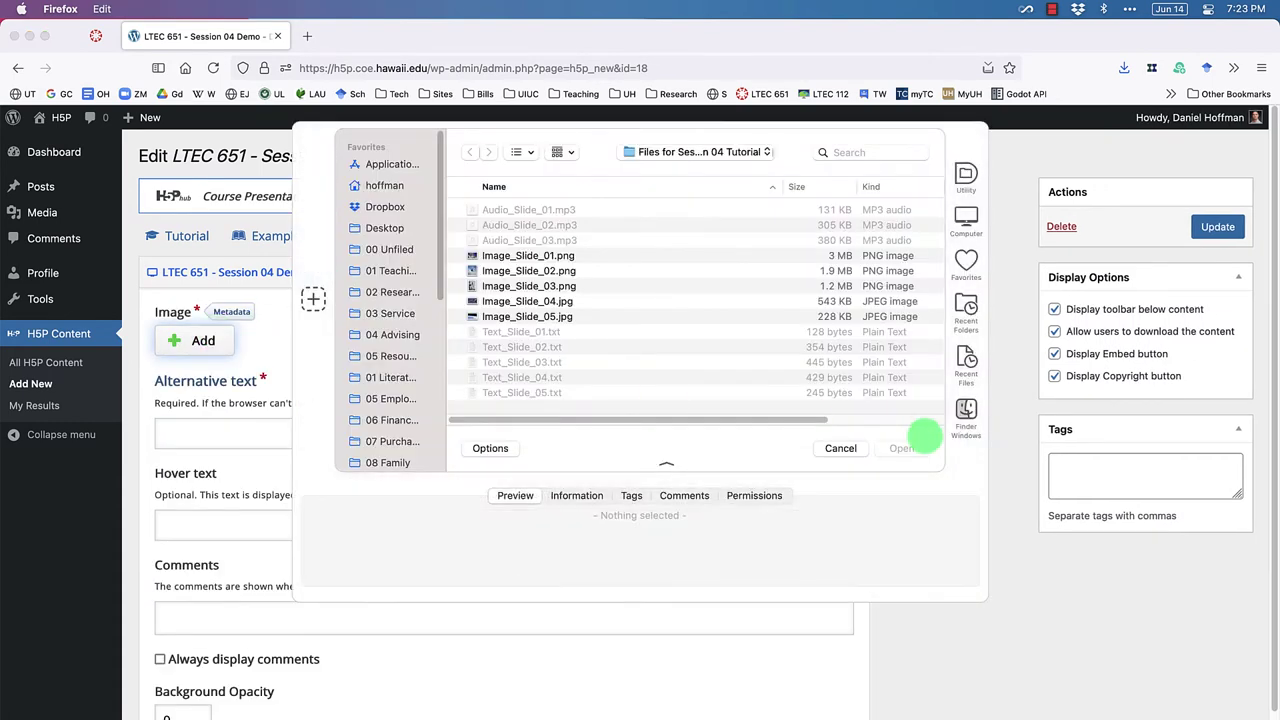
click(585, 279)
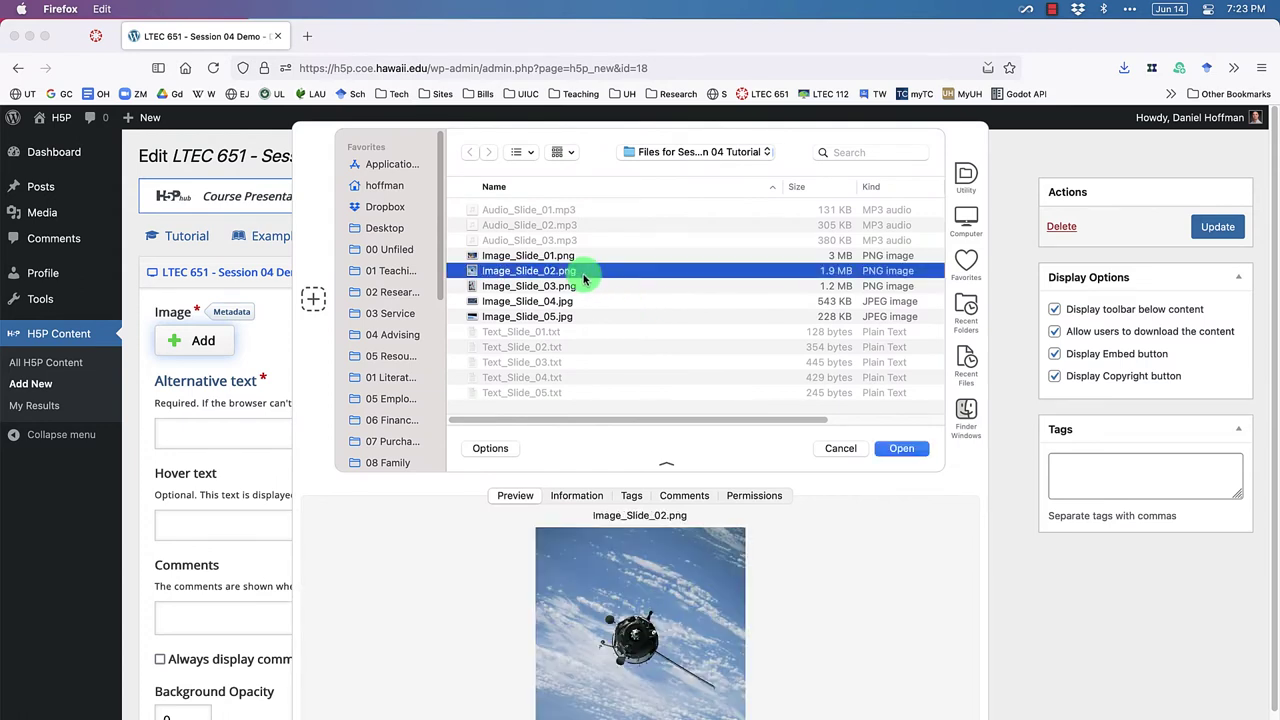
click(899, 447)
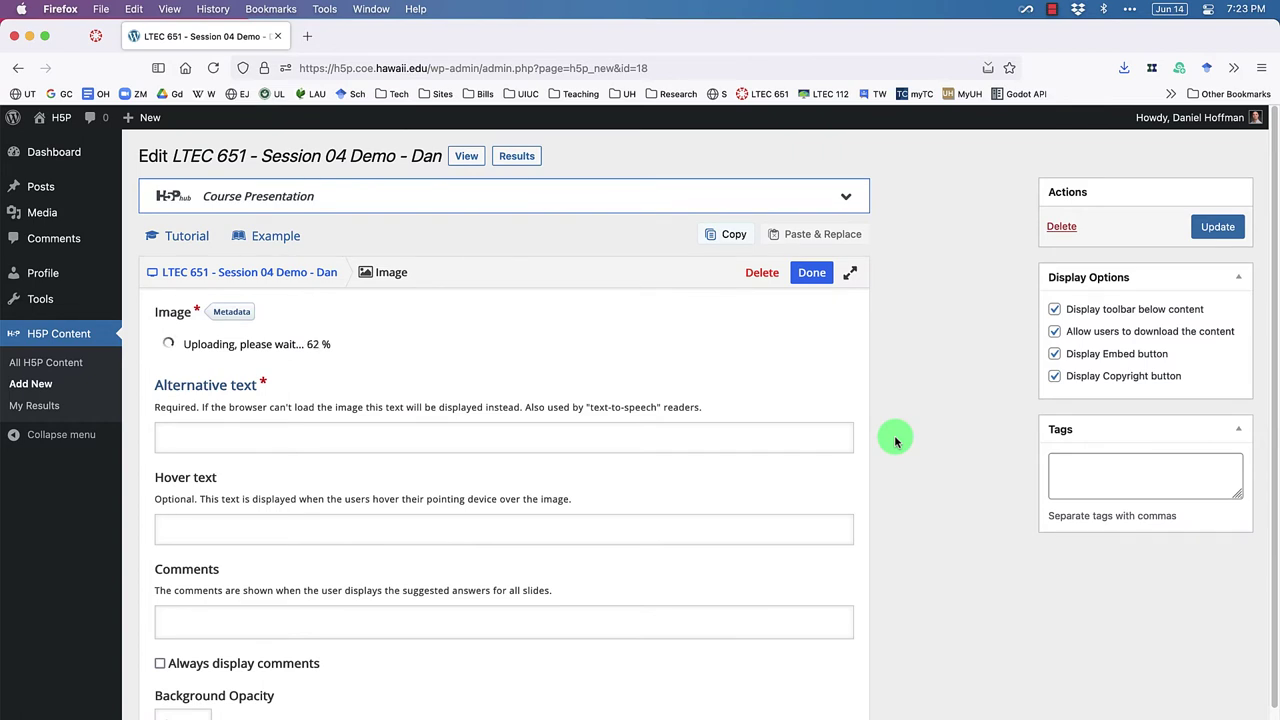
click(188, 441)
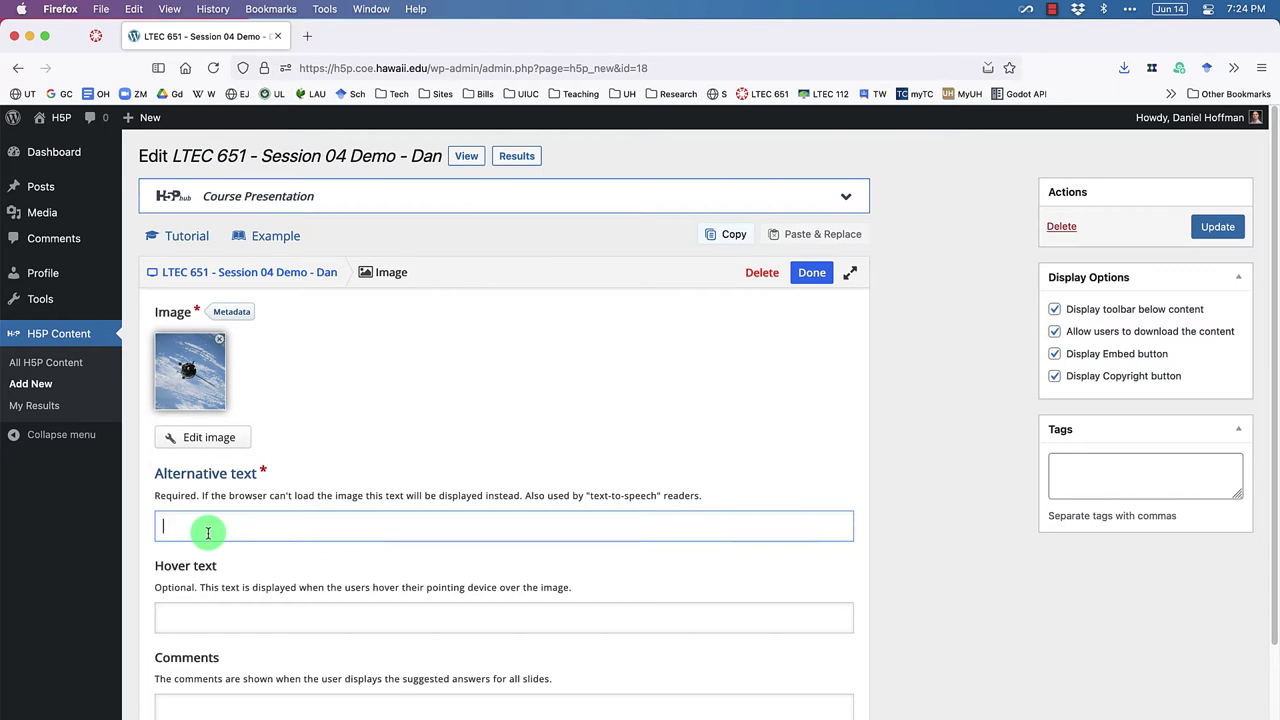
text(Satellite in orbit with ear)
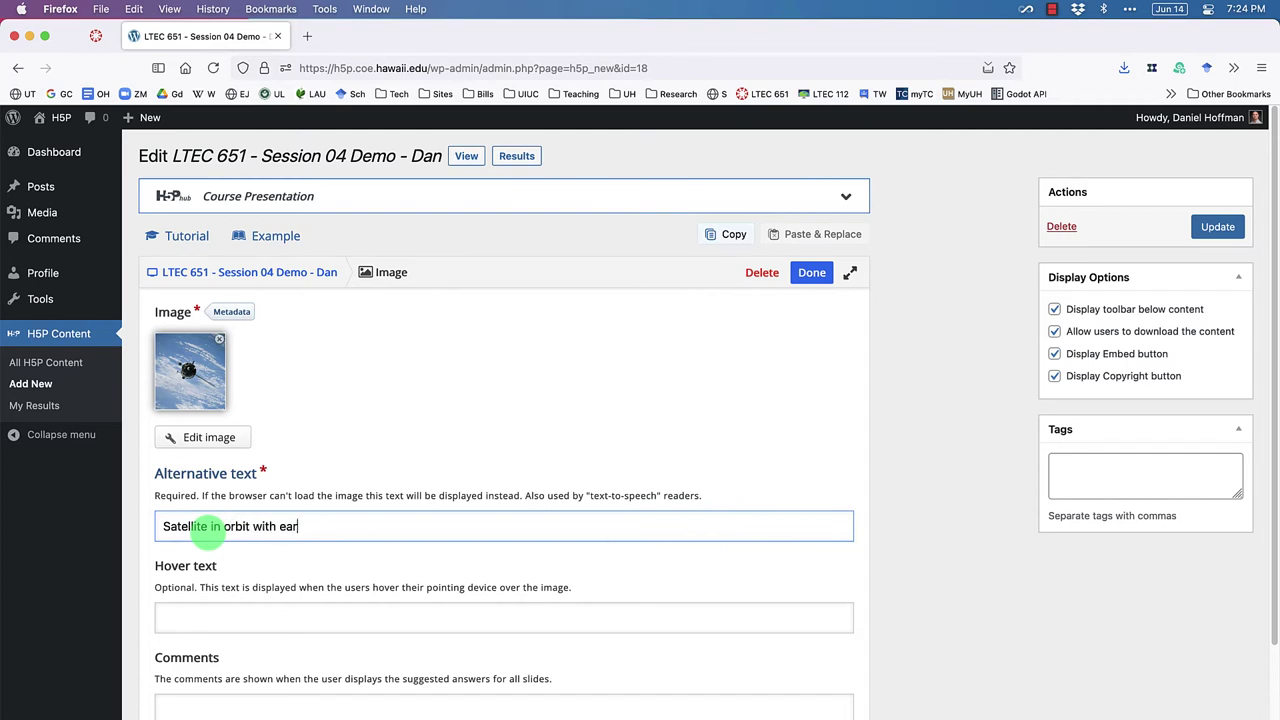
text(th in the background.)
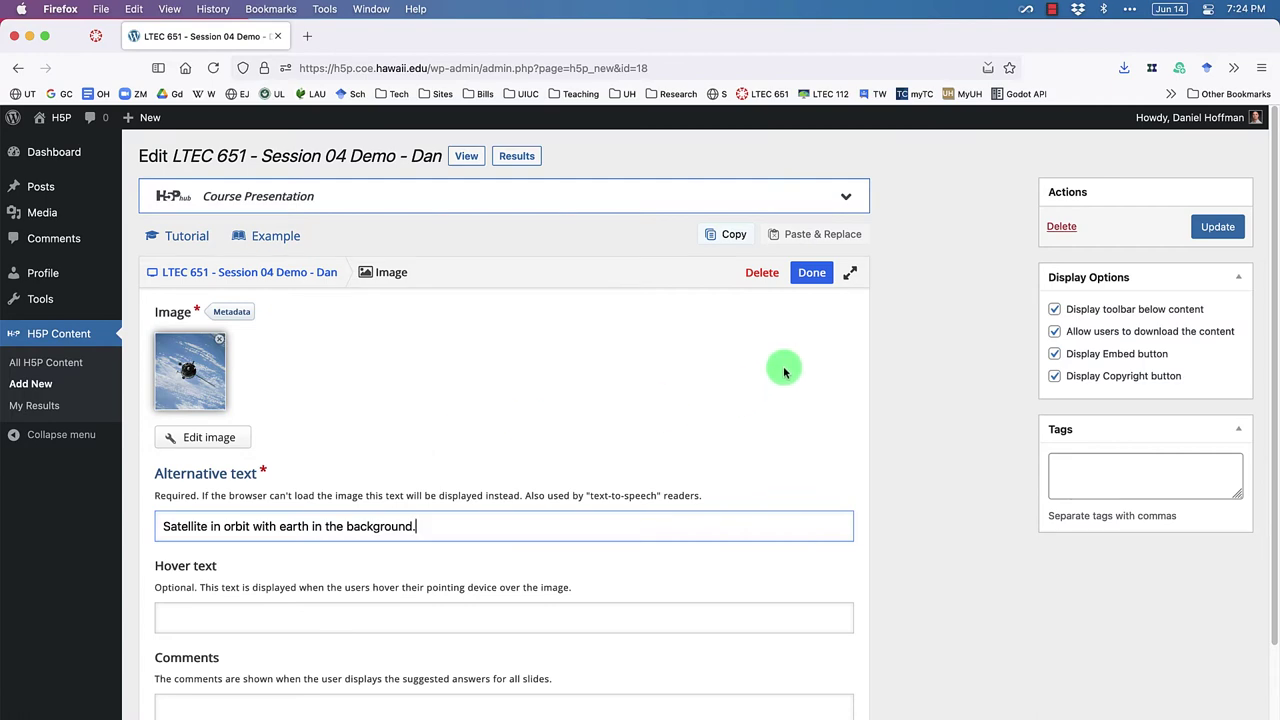
click(813, 274)
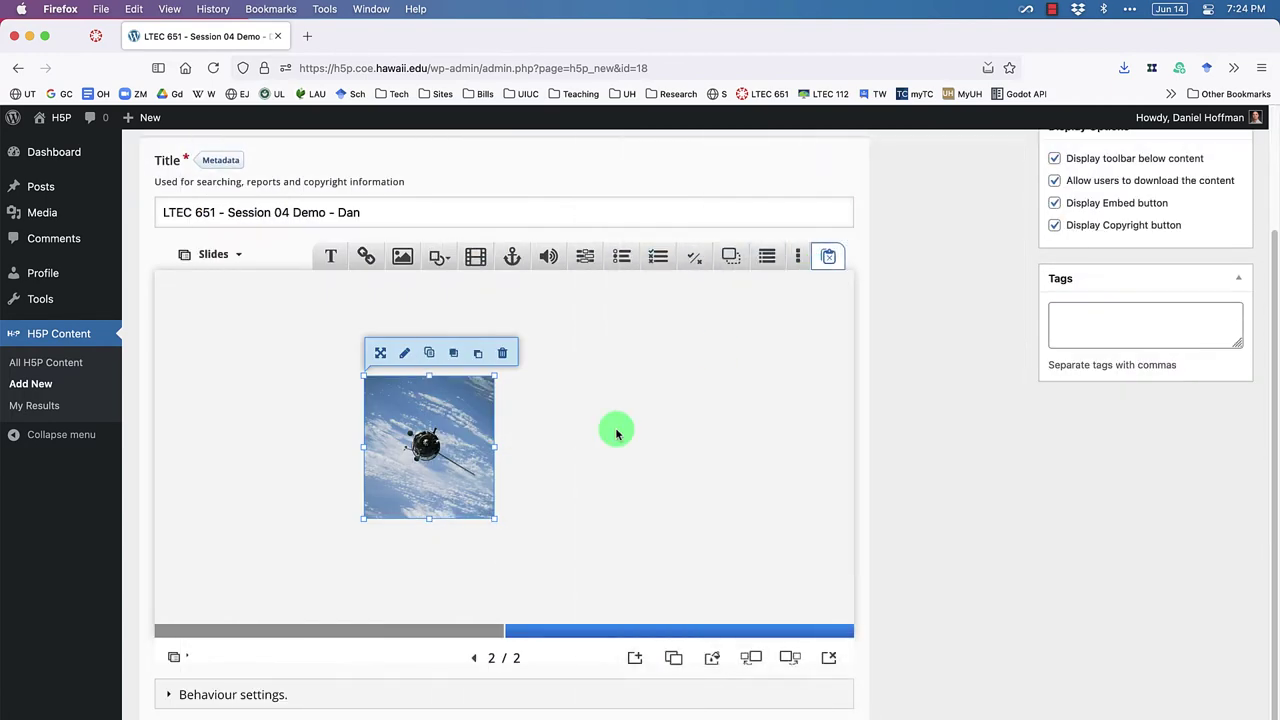
Step: Enlarge the satellite image to the full slide height and align it with the slide's right edge
drag(449, 486, 669, 620)
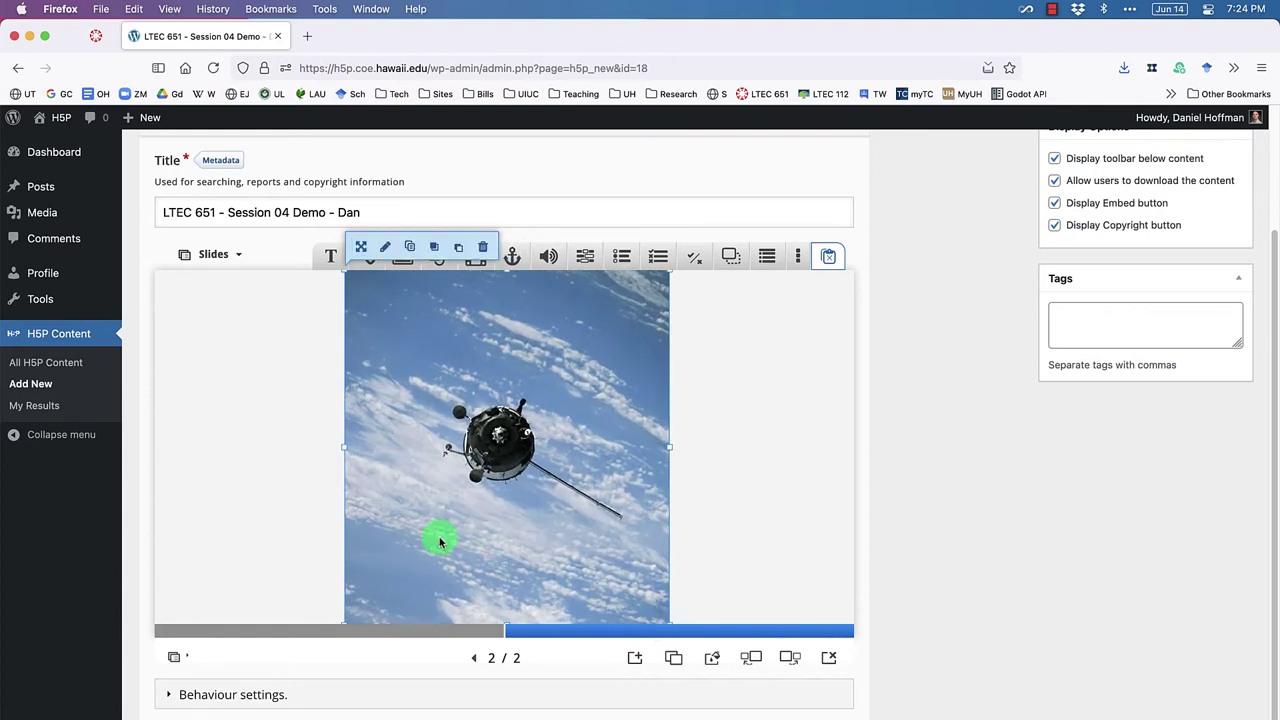
drag(440, 541, 623, 534)
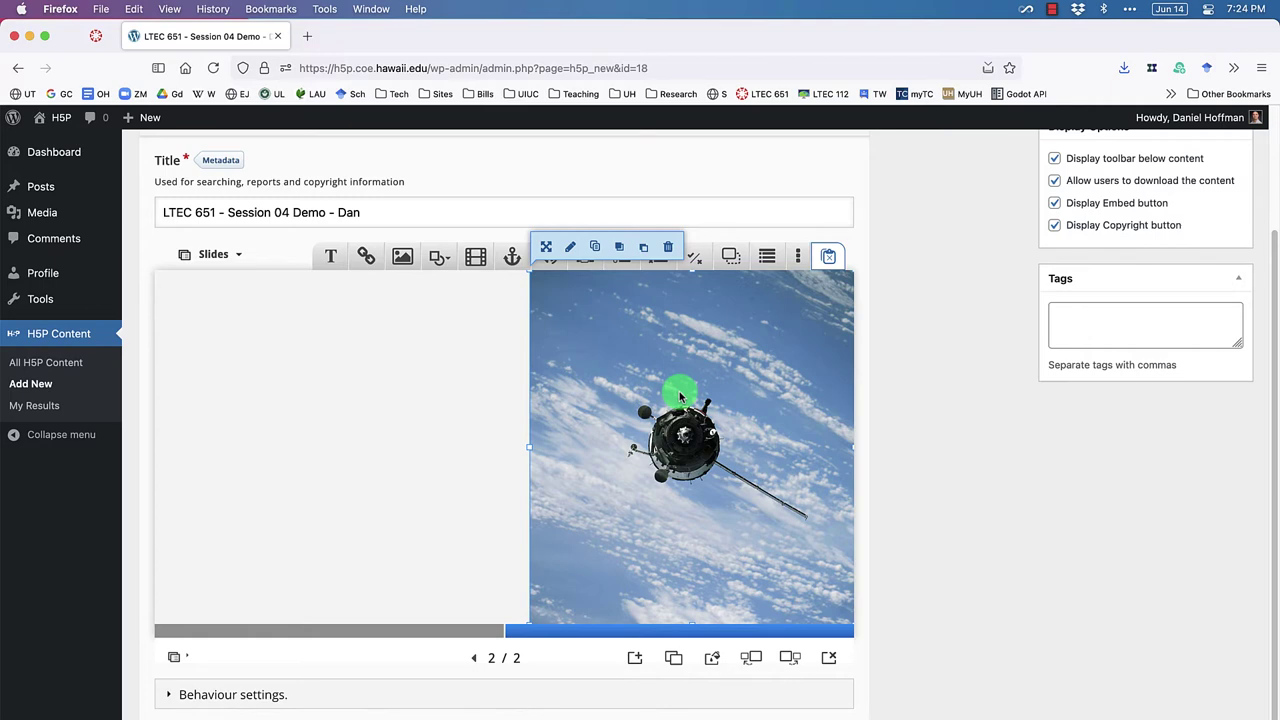
Step: Open the satellite image in the image editor and outline a nearly square crop area across its full width
click(573, 249)
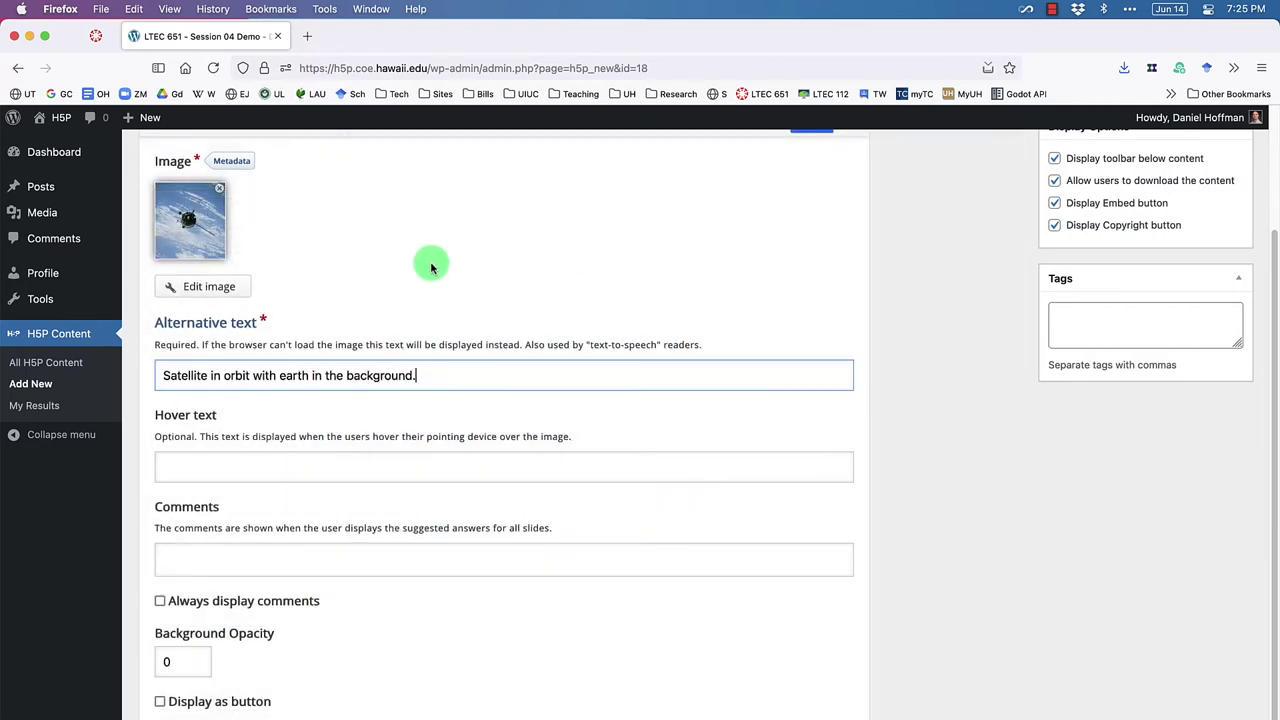
click(195, 290)
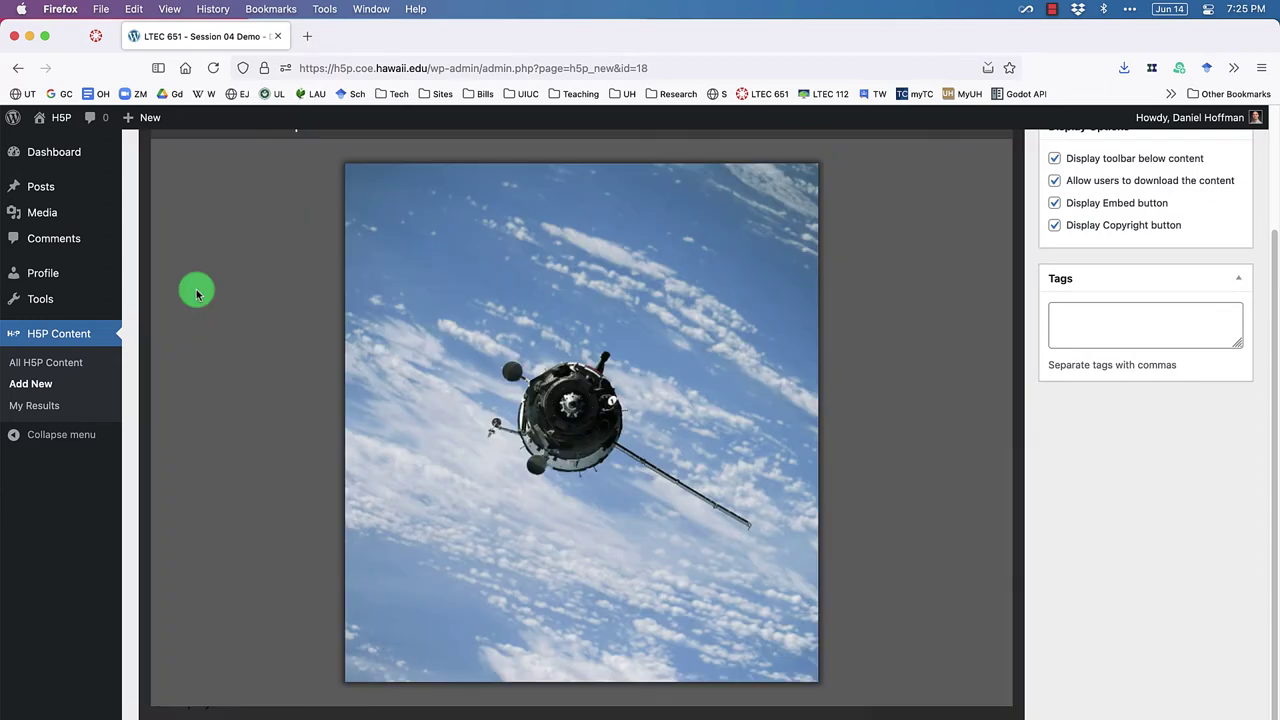
scroll(196, 294, up, 3)
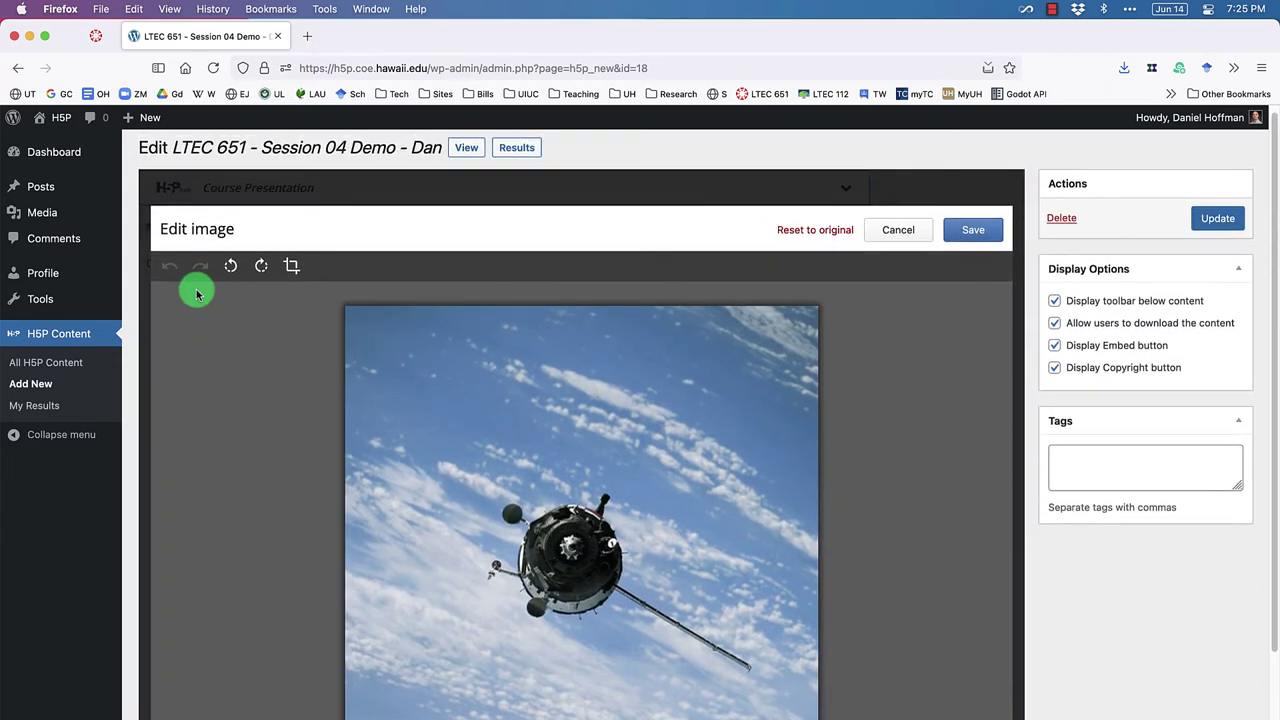
scroll(270, 412, down, 1)
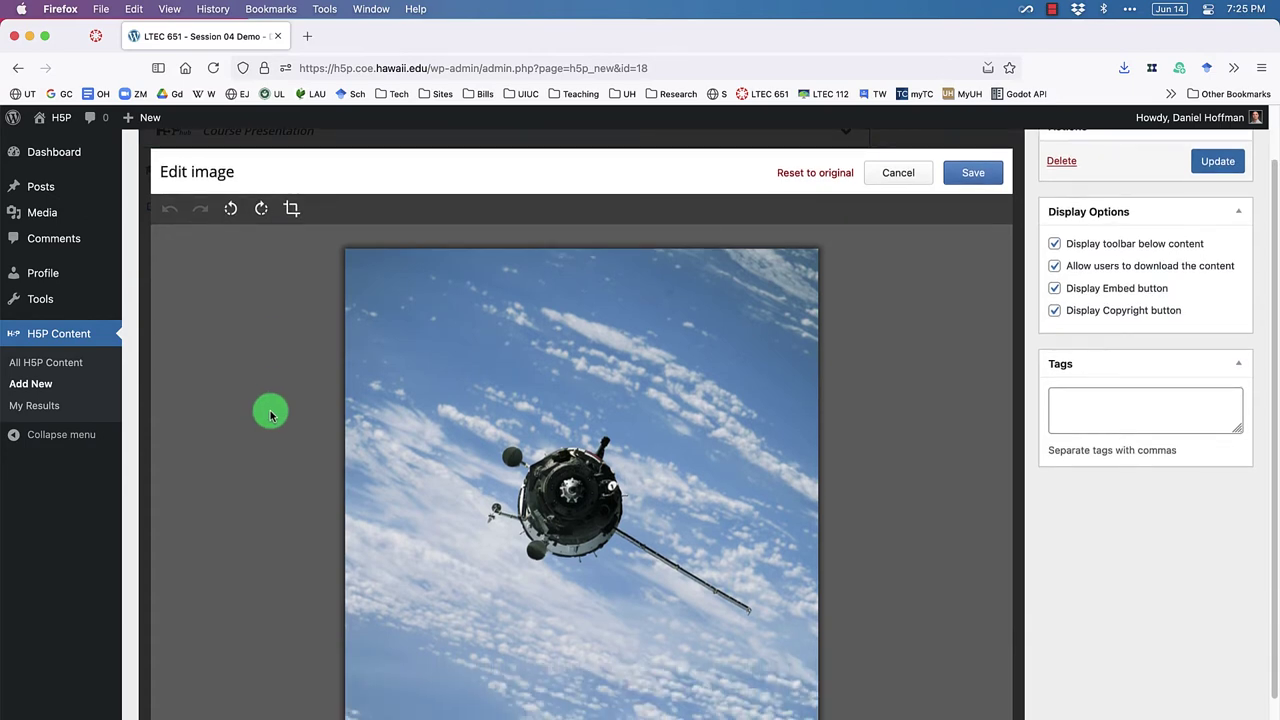
click(291, 208)
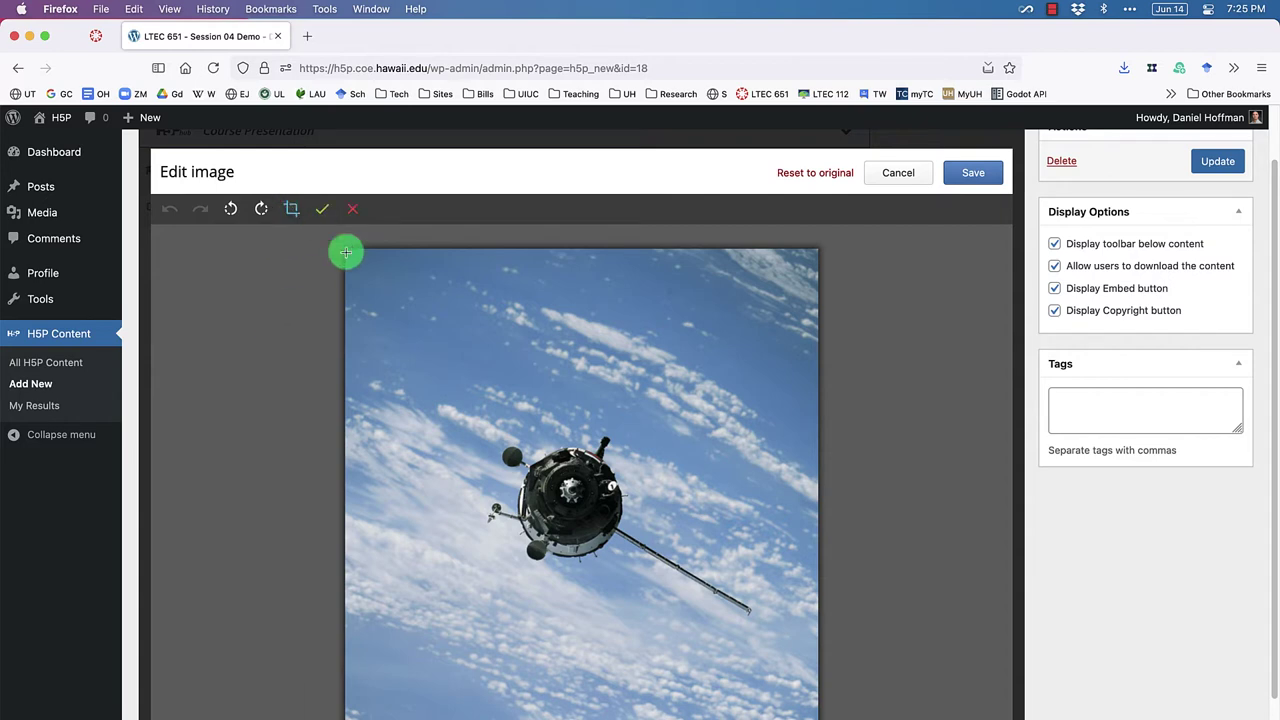
drag(346, 252, 817, 686)
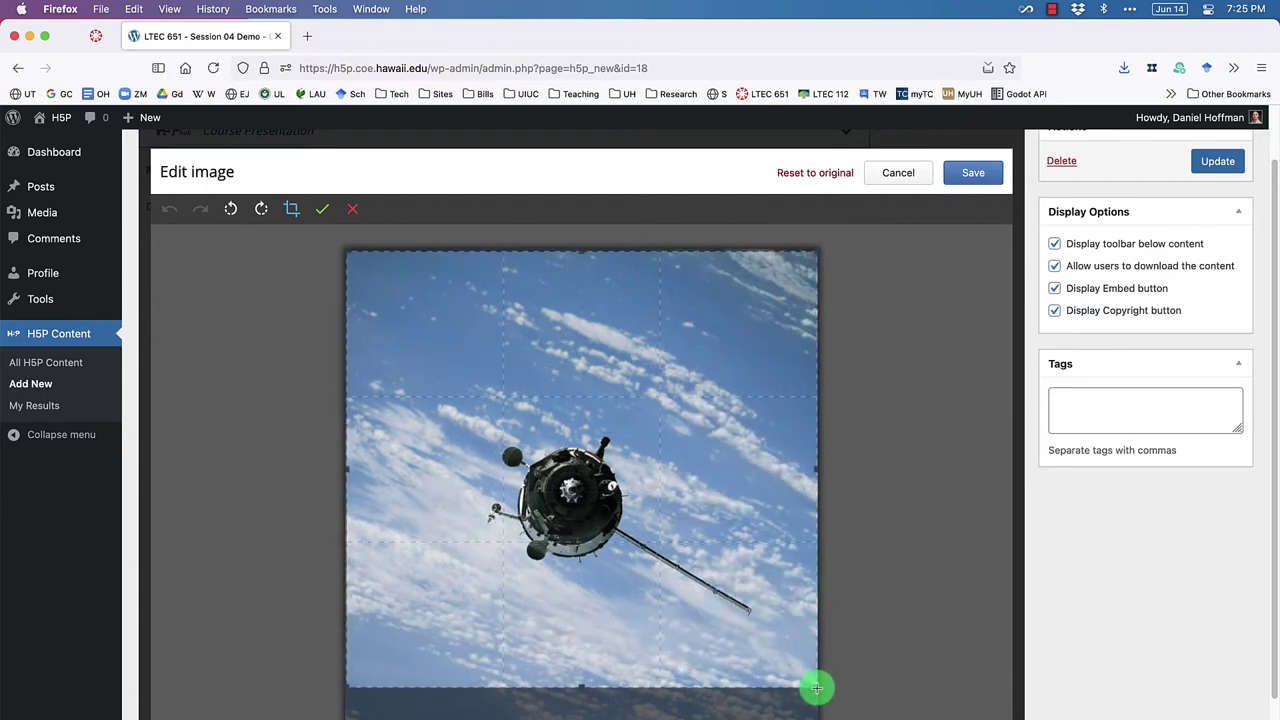
Step: Shift the crop area down and align it with the picture's left edge, apply the crop, and save the image to the slide
drag(583, 254, 595, 354)
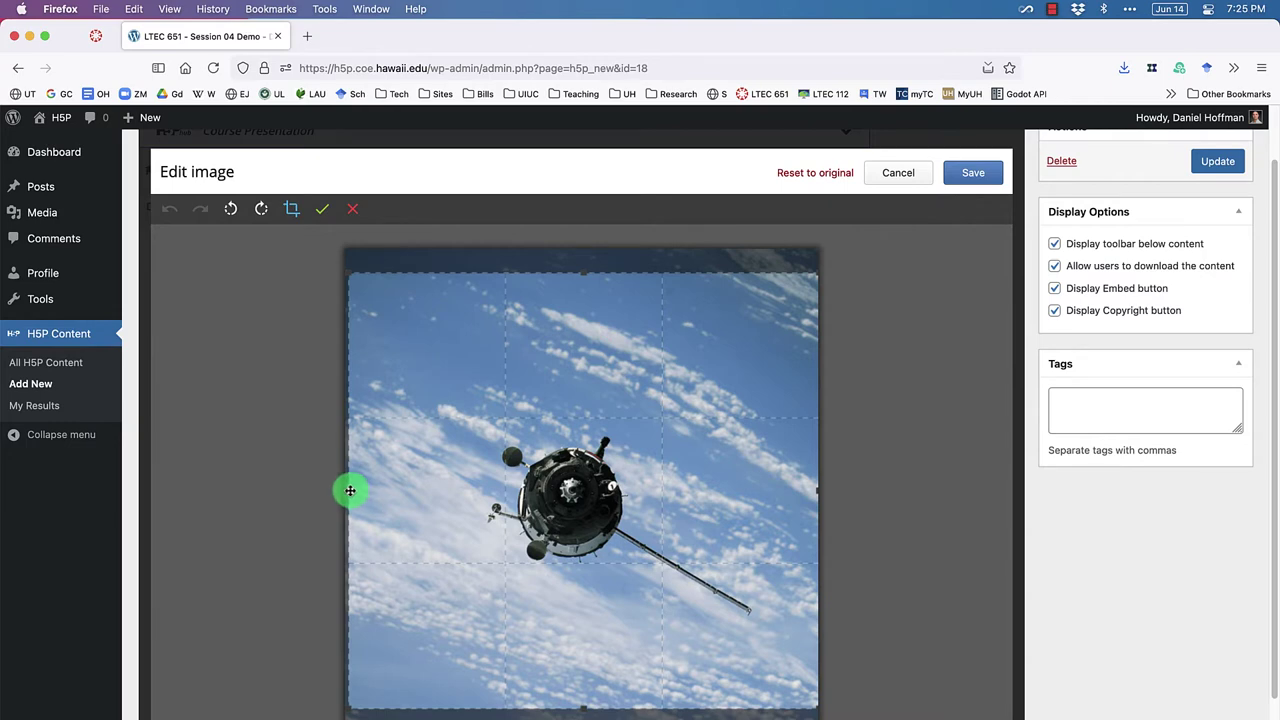
drag(349, 491, 343, 493)
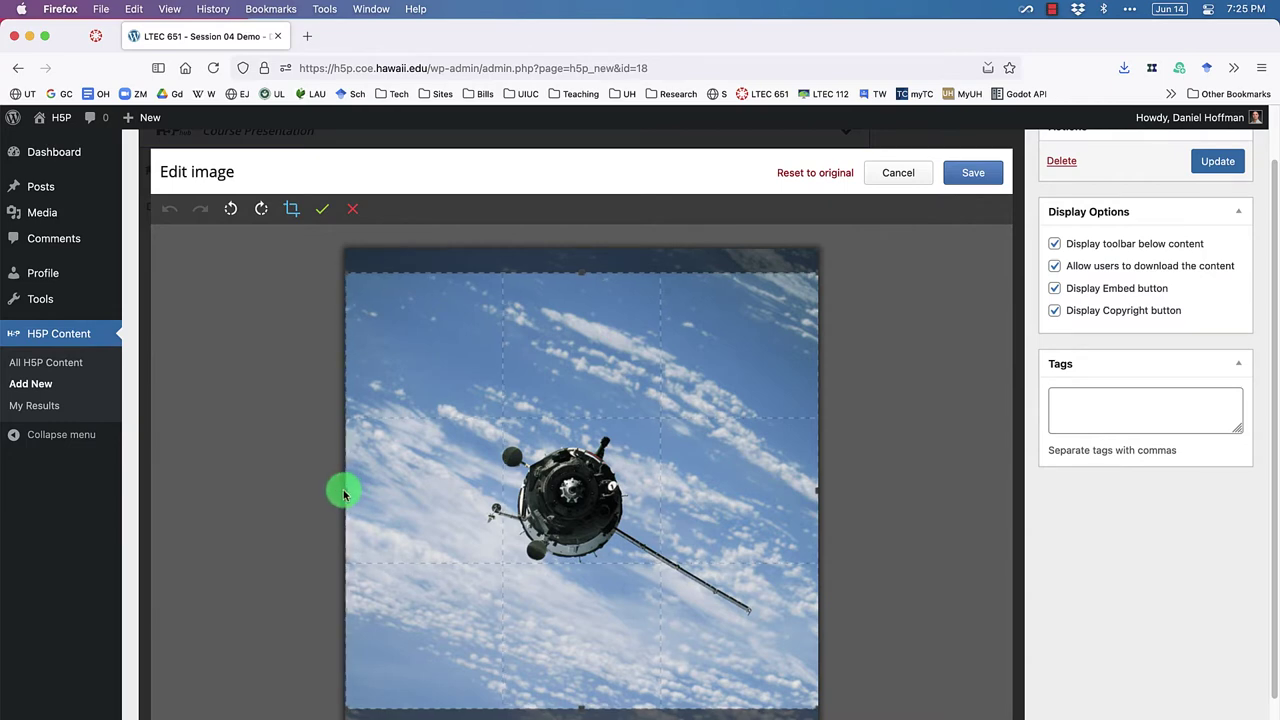
drag(600, 606, 602, 619)
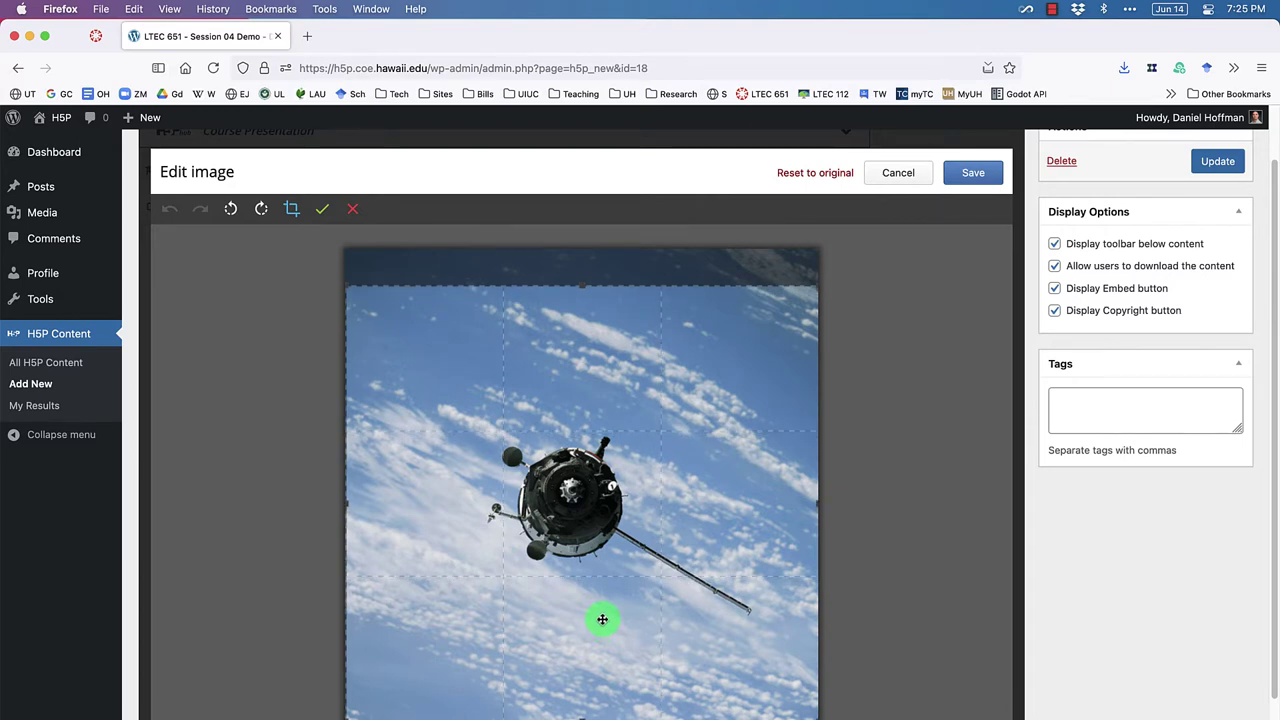
click(323, 211)
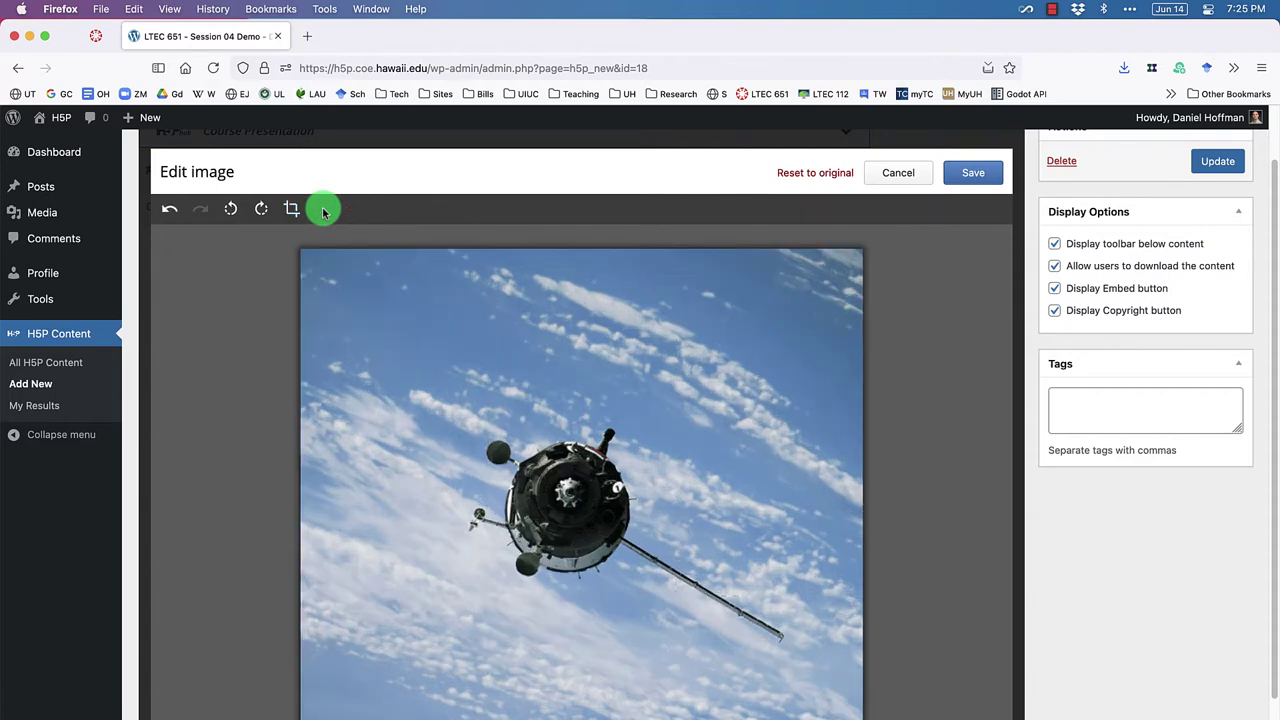
click(975, 172)
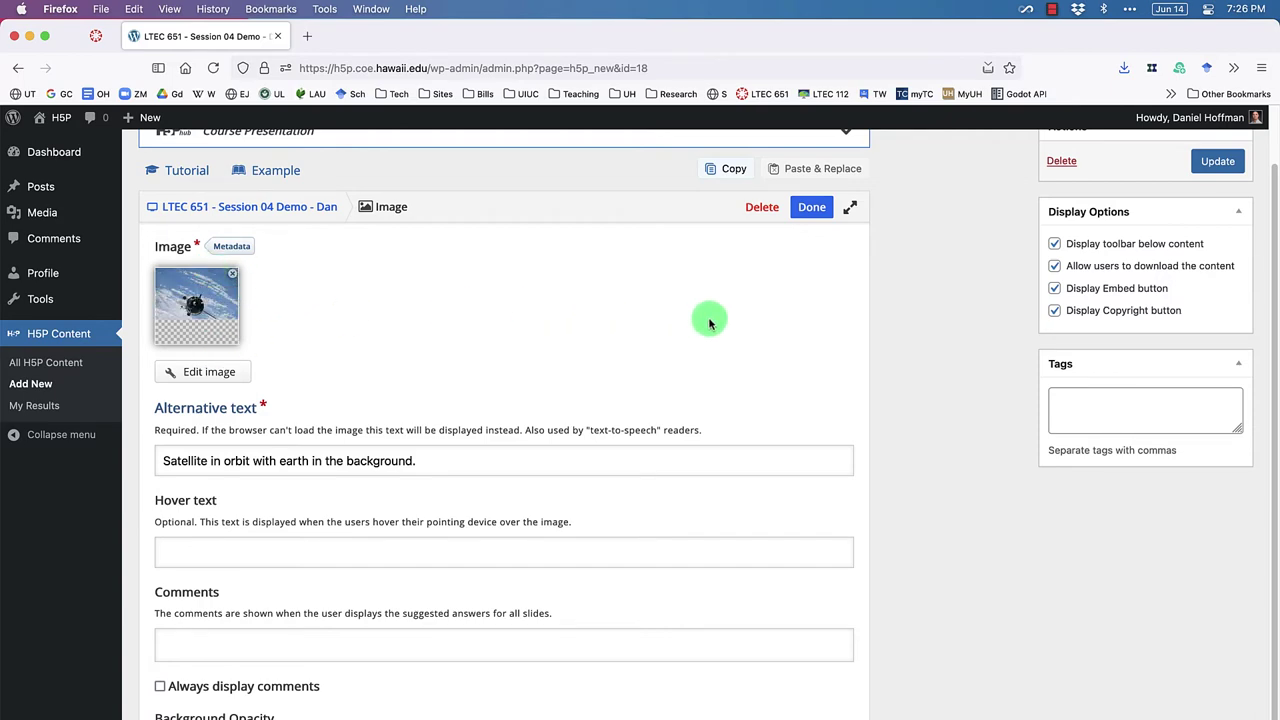
click(813, 210)
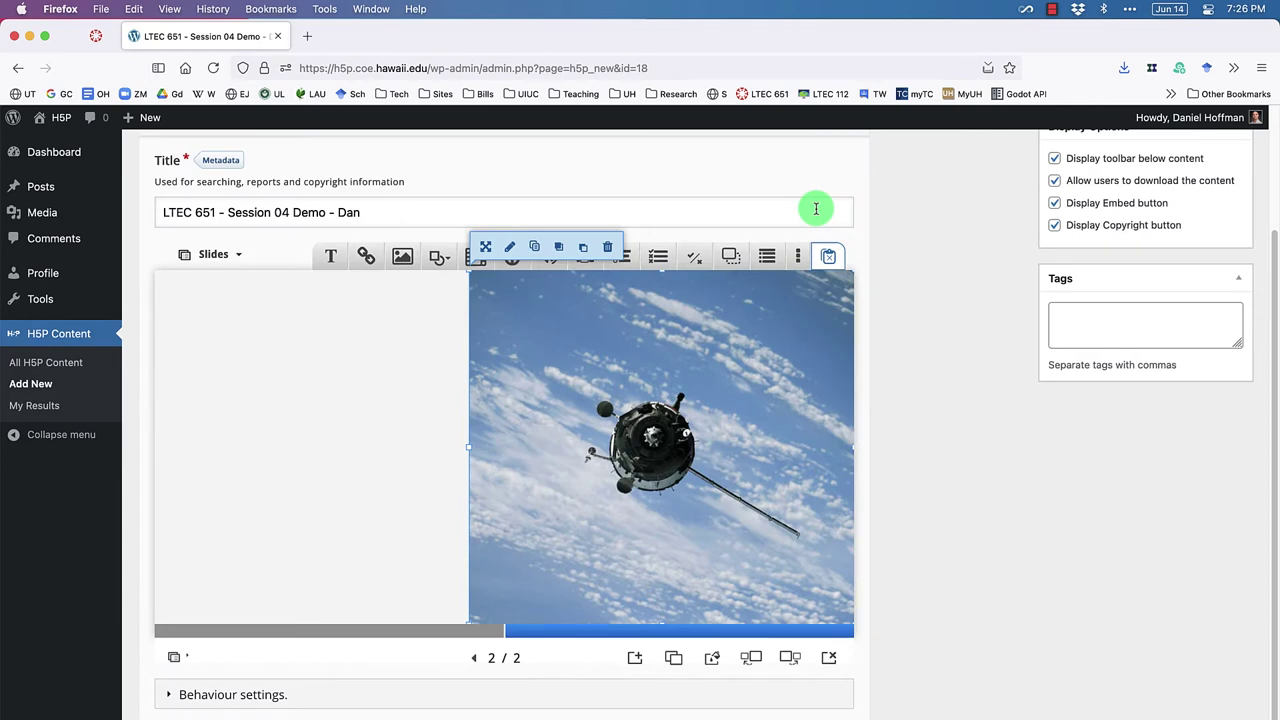
click(298, 354)
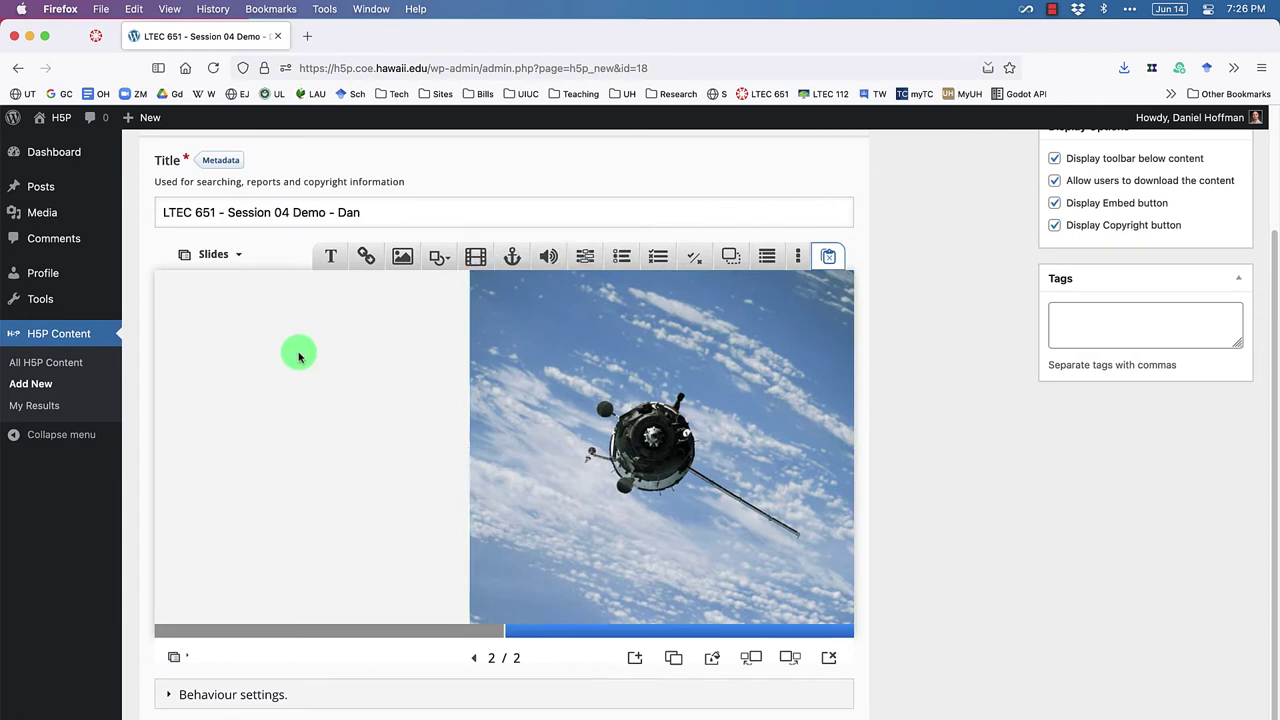
click(628, 422)
click(249, 407)
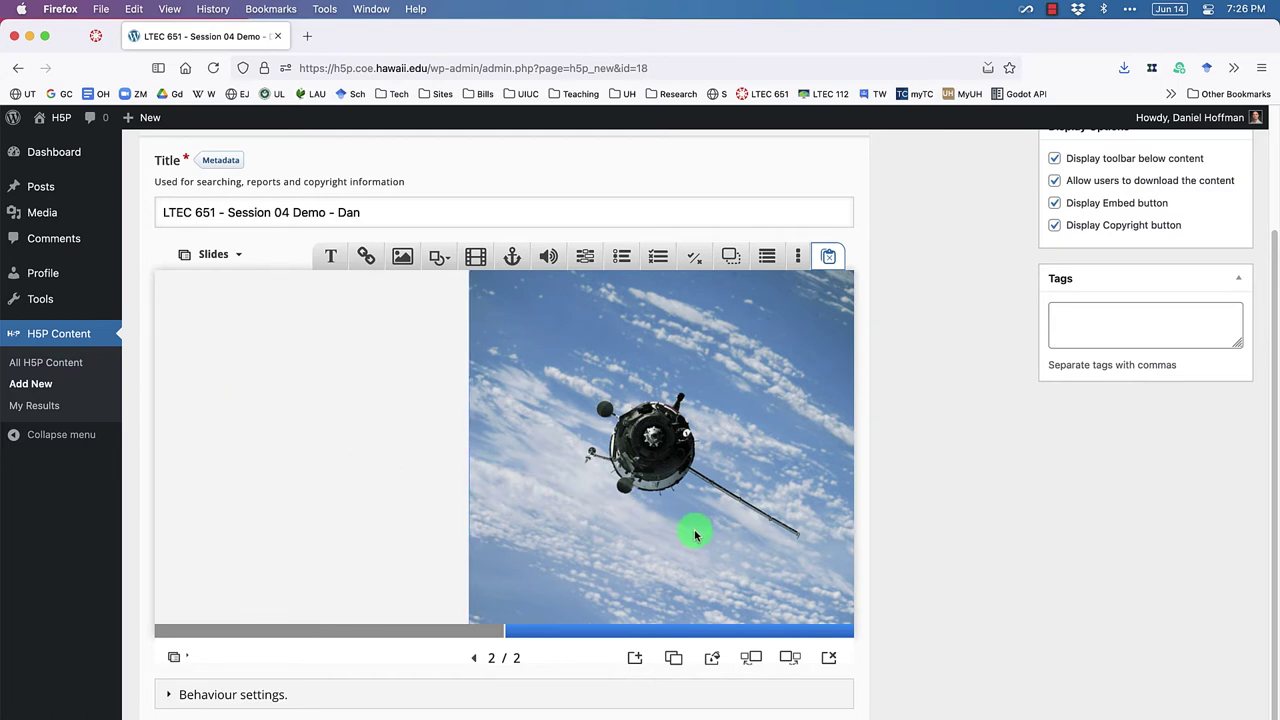
Step: Add a rectangle shape to the second slide with a white fill and border width 0
click(447, 276)
click(446, 295)
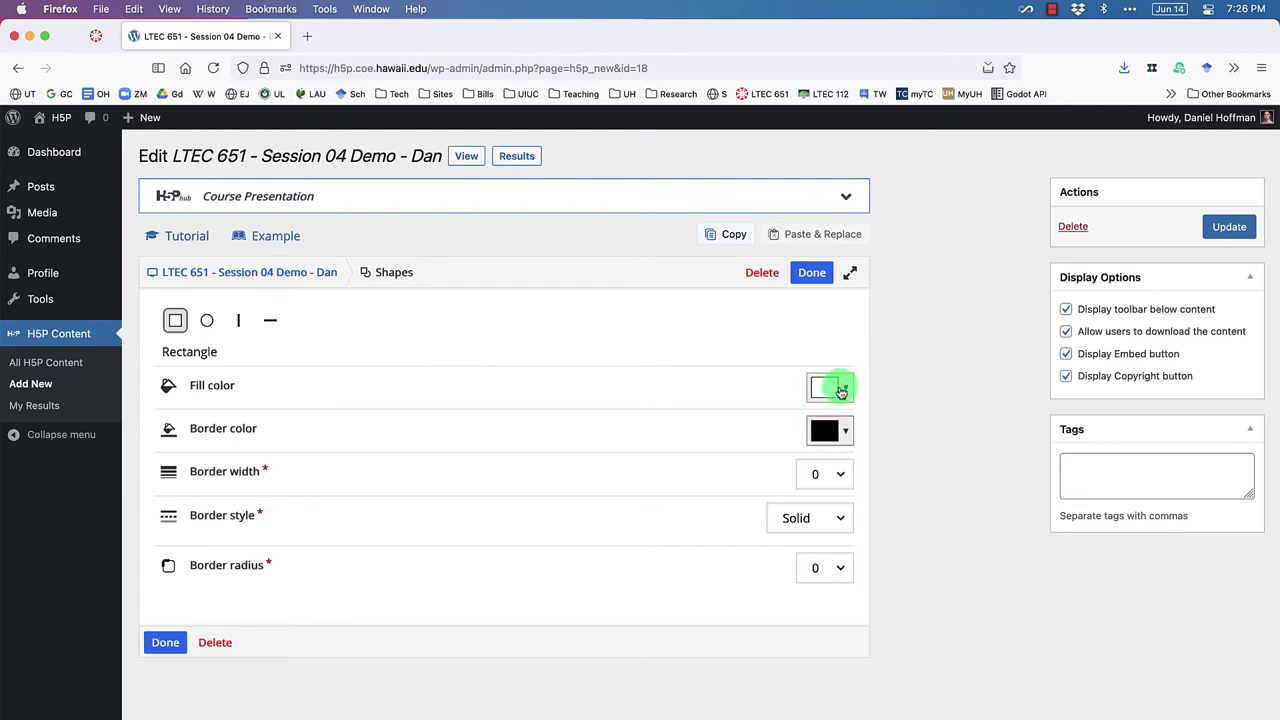
click(843, 433)
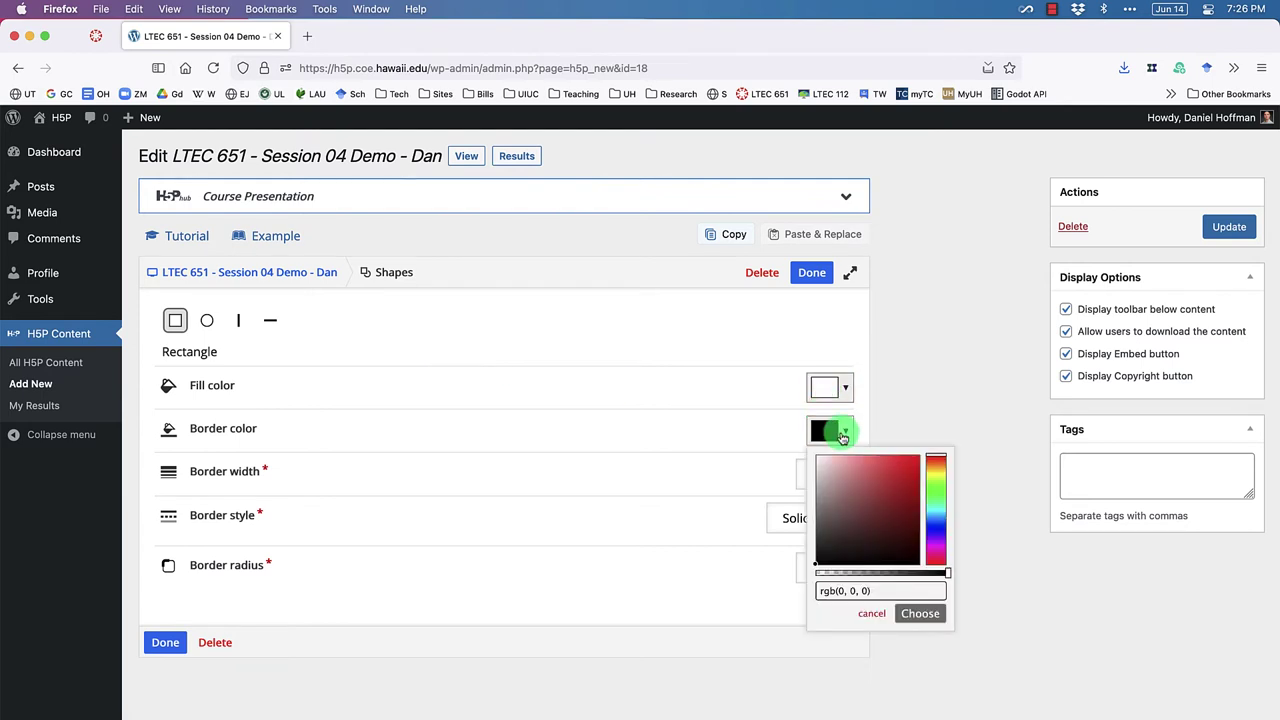
click(689, 394)
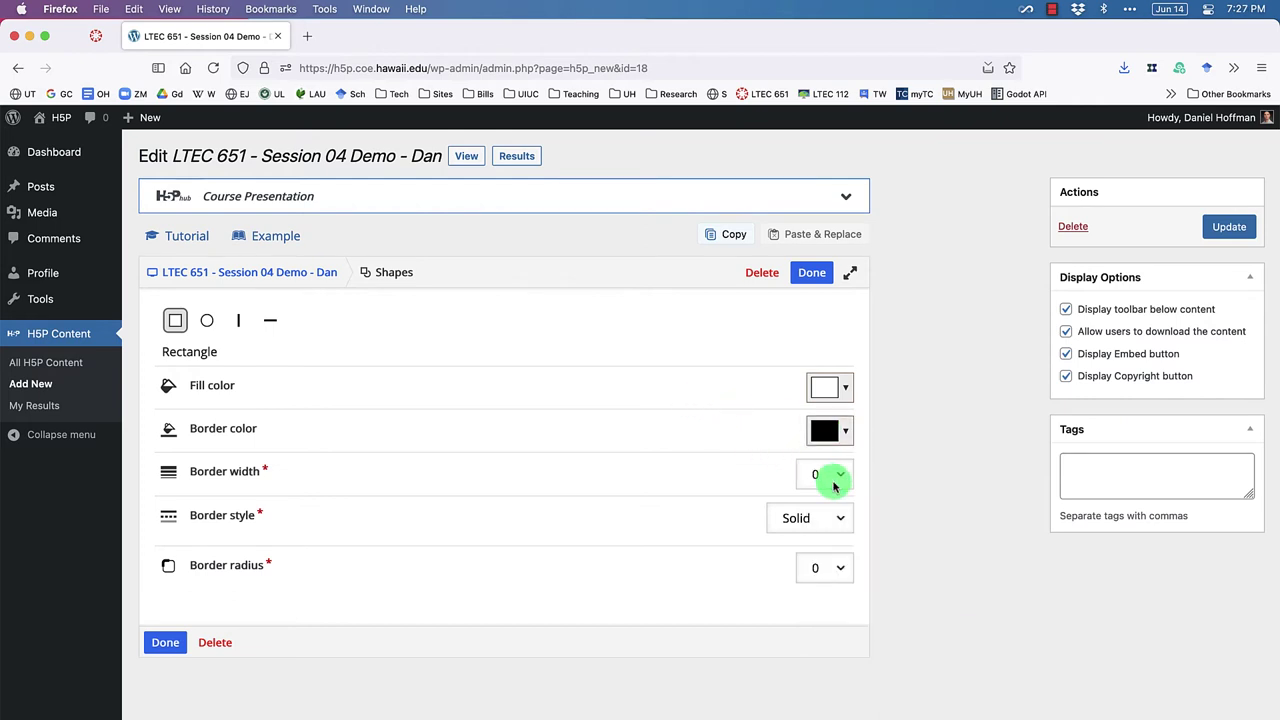
click(810, 275)
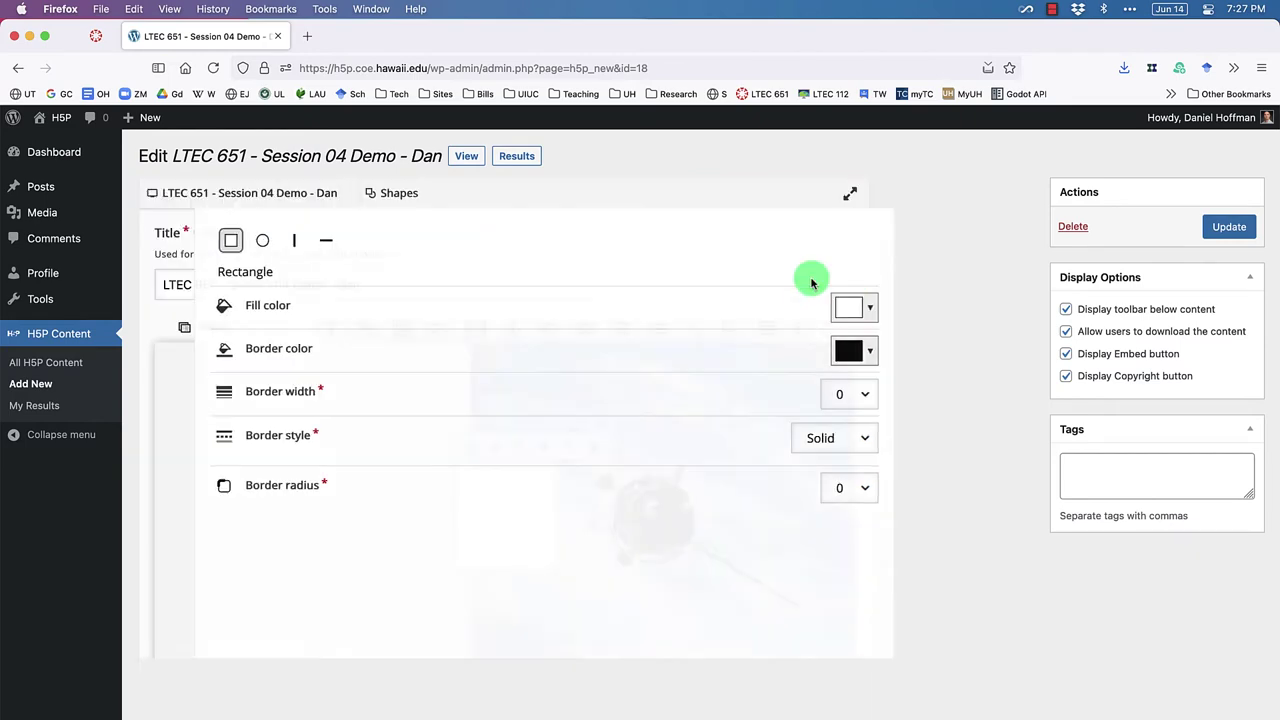
Step: Move and stretch the white rectangle to cover the empty area to the left of the satellite image
drag(523, 607, 469, 467)
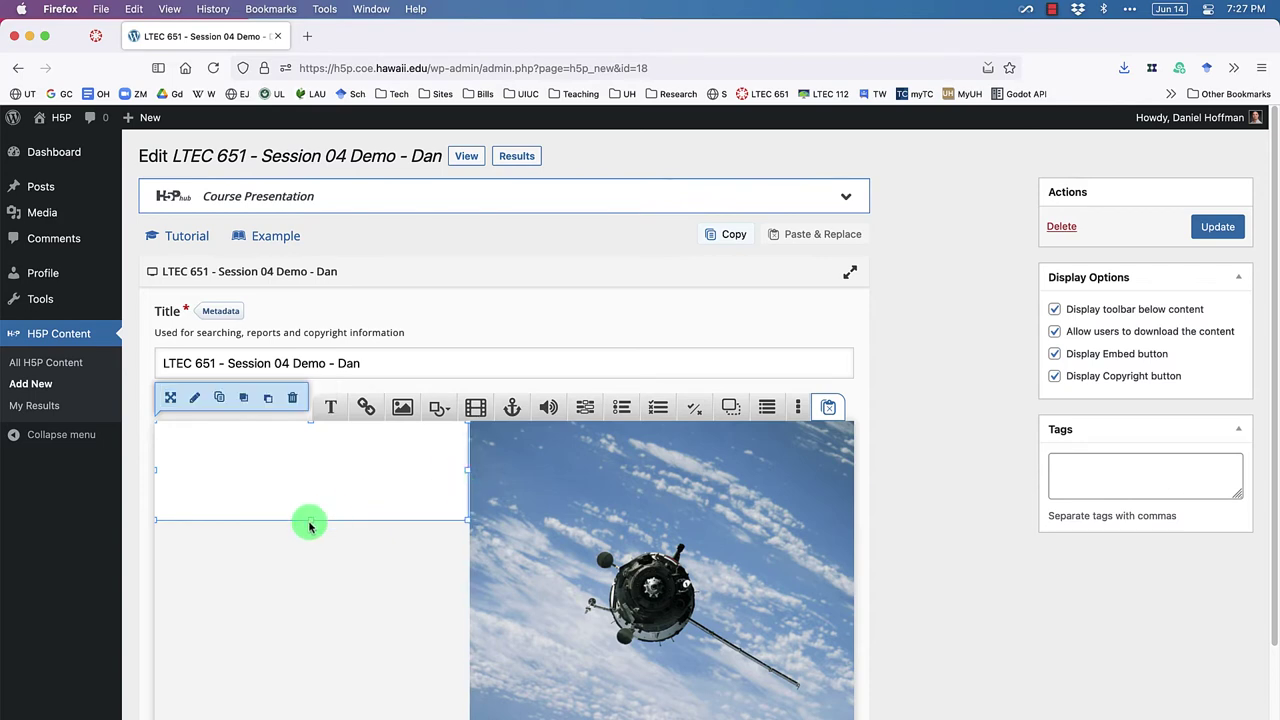
drag(309, 522, 309, 719)
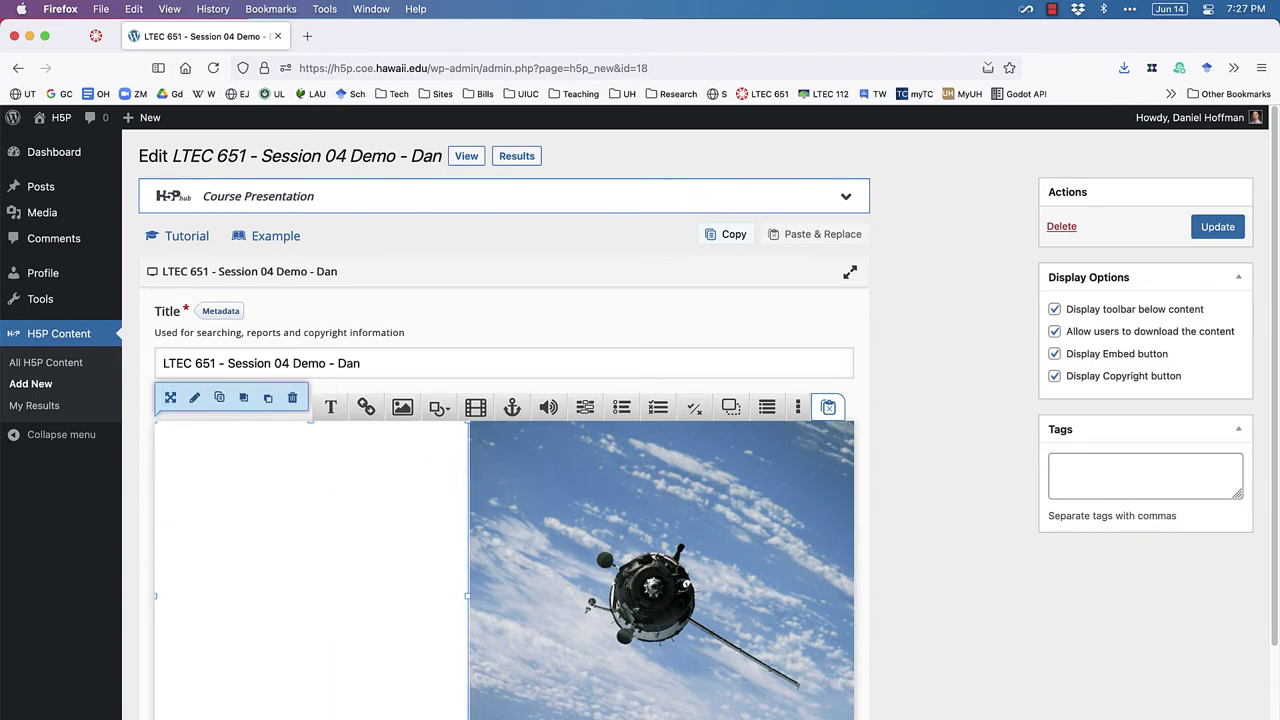
click(586, 594)
click(362, 572)
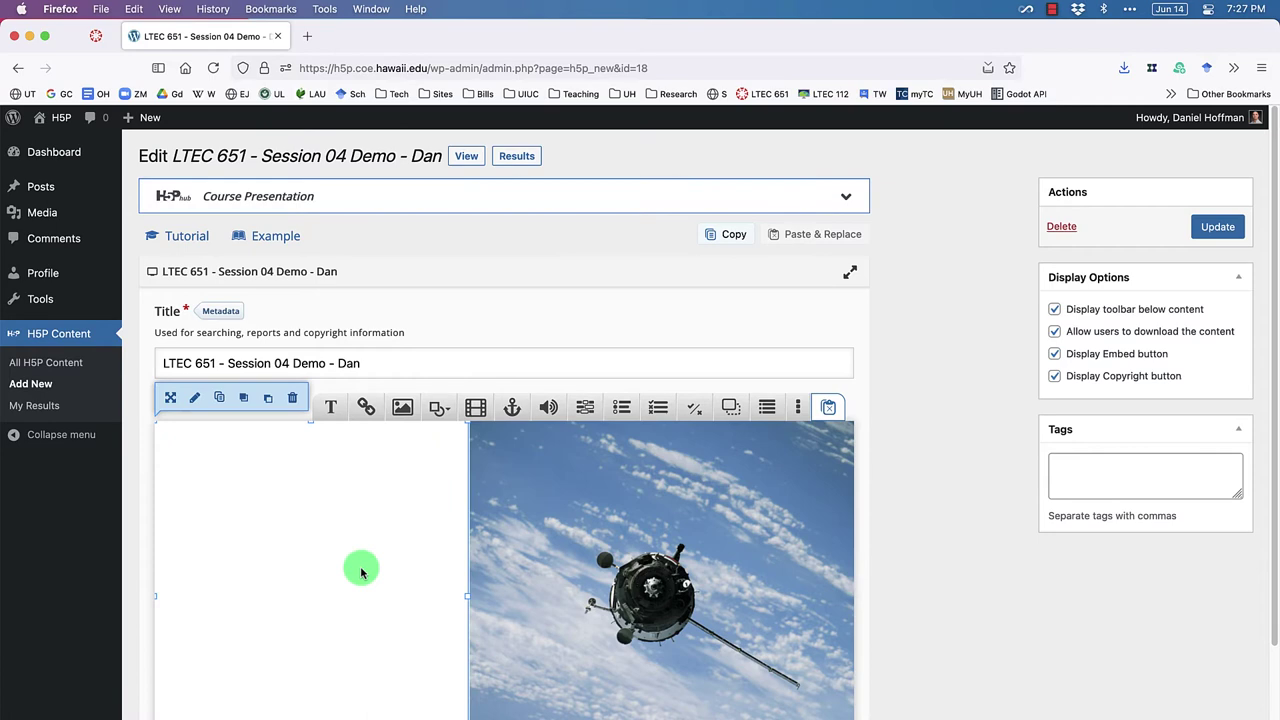
Step: Place the browser on the left half of the screen, close Text_Slide_01.txt, and open Text_Slide_02.txt from Finder on the right half
key(ctrl+alt+Left)
click(903, 266)
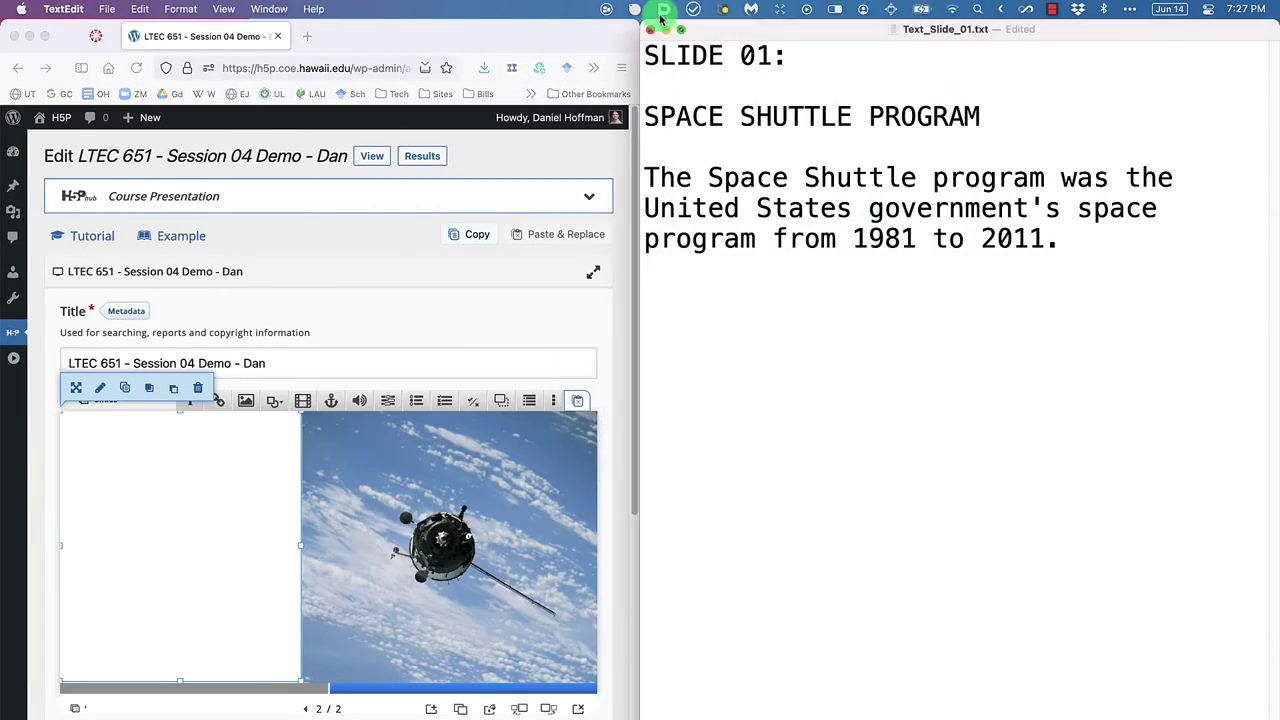
click(664, 27)
click(915, 458)
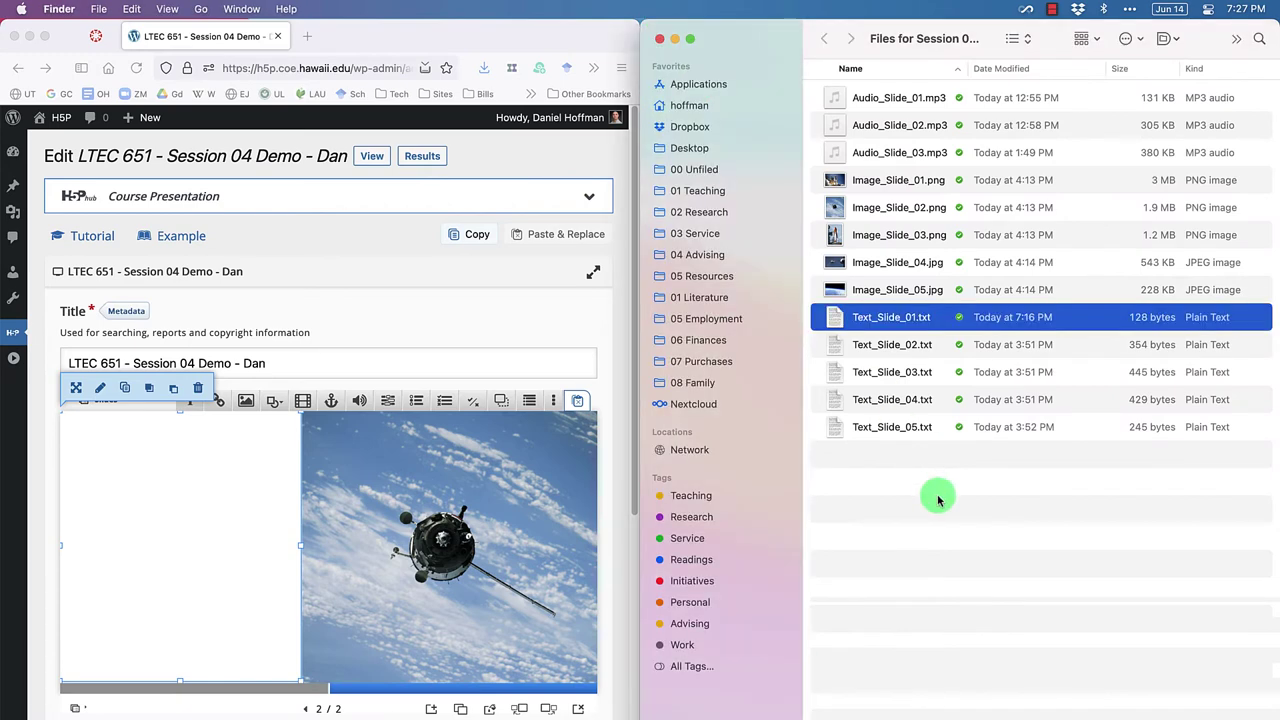
double_click(912, 346)
key(ctrl+alt+Right)
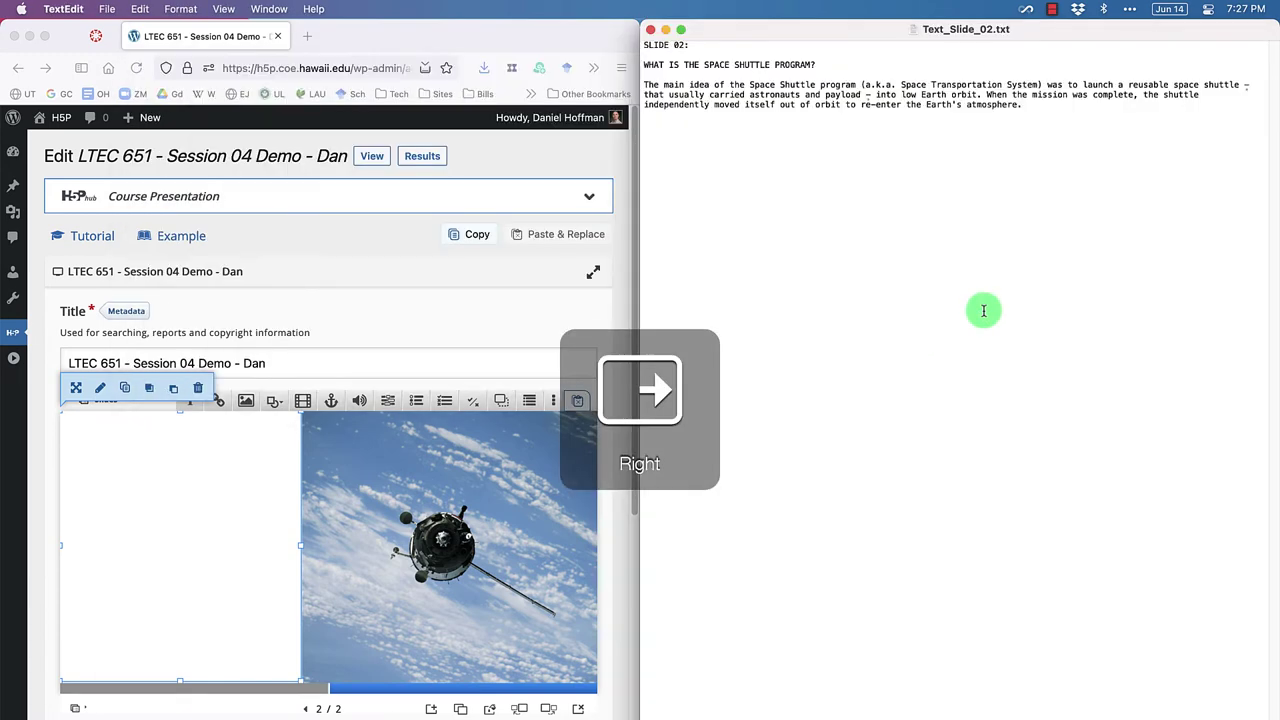
Step: Enlarge the text in Text_Slide_02.txt until it fills the width of its window at a comfortable reading size
key(super+plus)
key(super+plus)
key(super+plus)
key(super+plus)
key(super+plus)
key(super+plus)
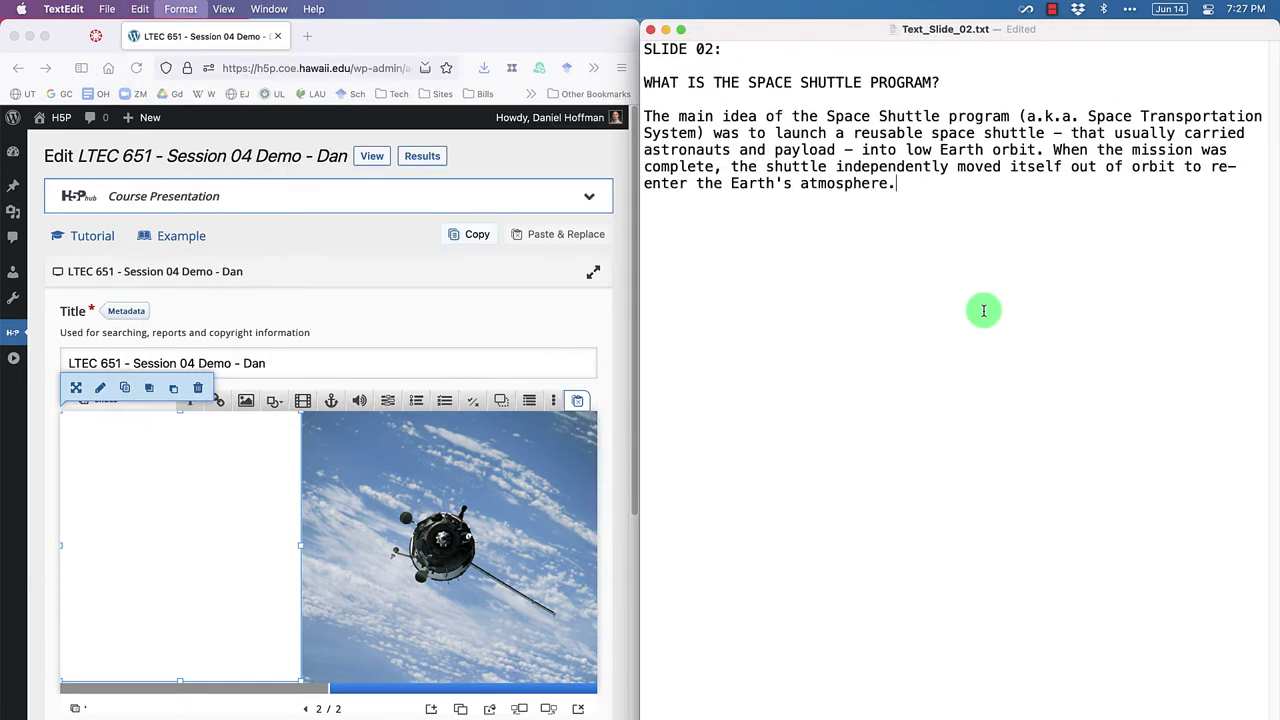
key(super+plus)
key(super+plus)
key(super+plus)
key(super+plus)
key(super+plus)
key(super+plus)
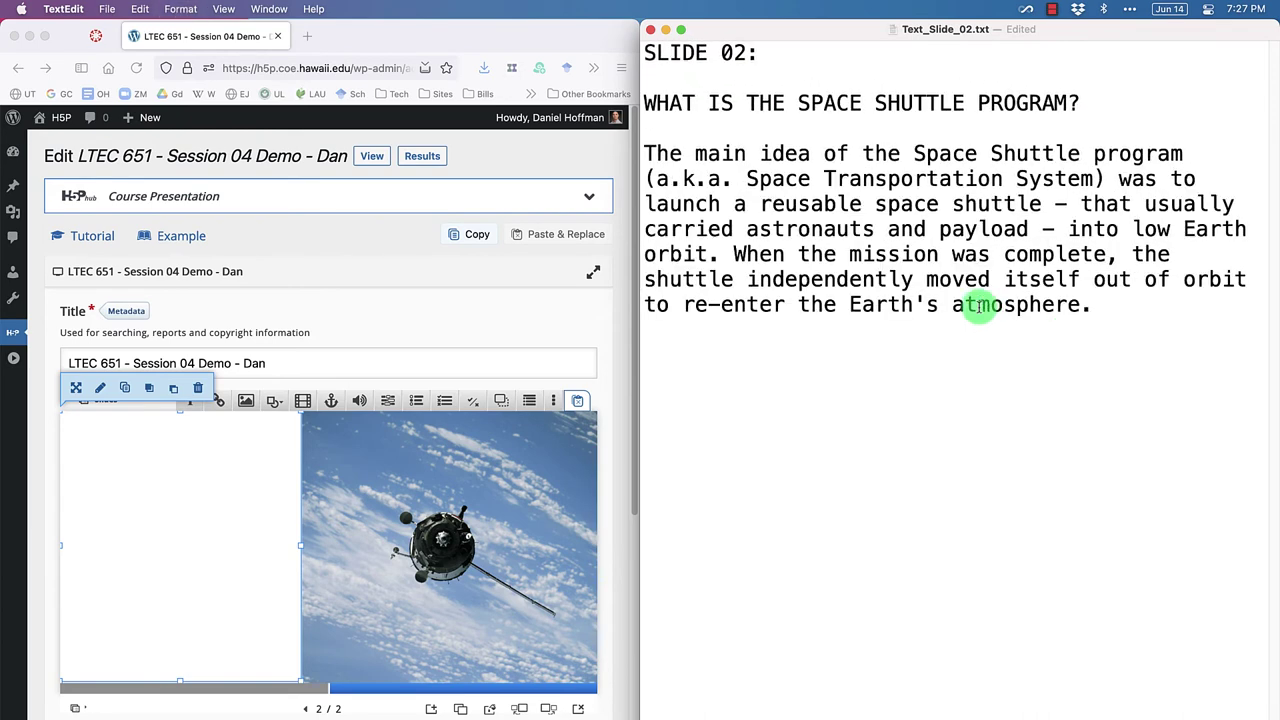
Step: Copy the heading "WHAT IS THE SPACE SHUTTLE PROGRAM?" from Text_Slide_02.txt into a new slide text element formatted as Heading 2
drag(1080, 103, 646, 103)
key(super+c)
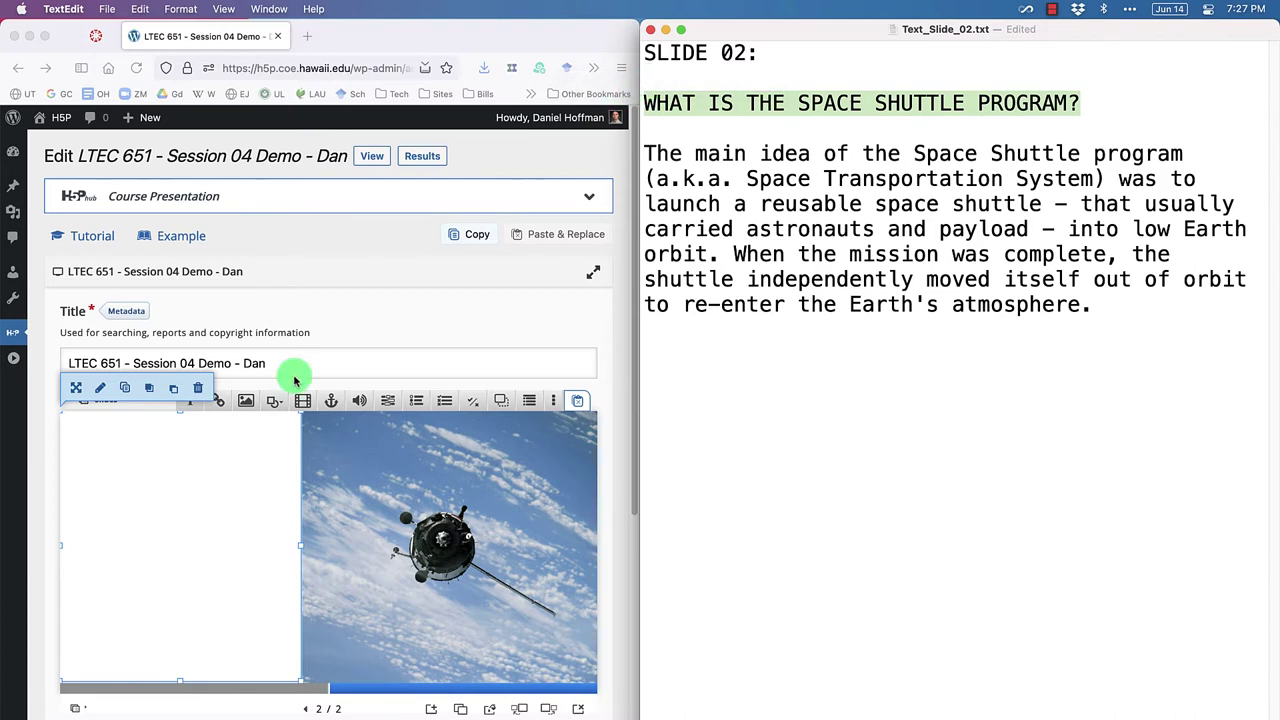
click(163, 489)
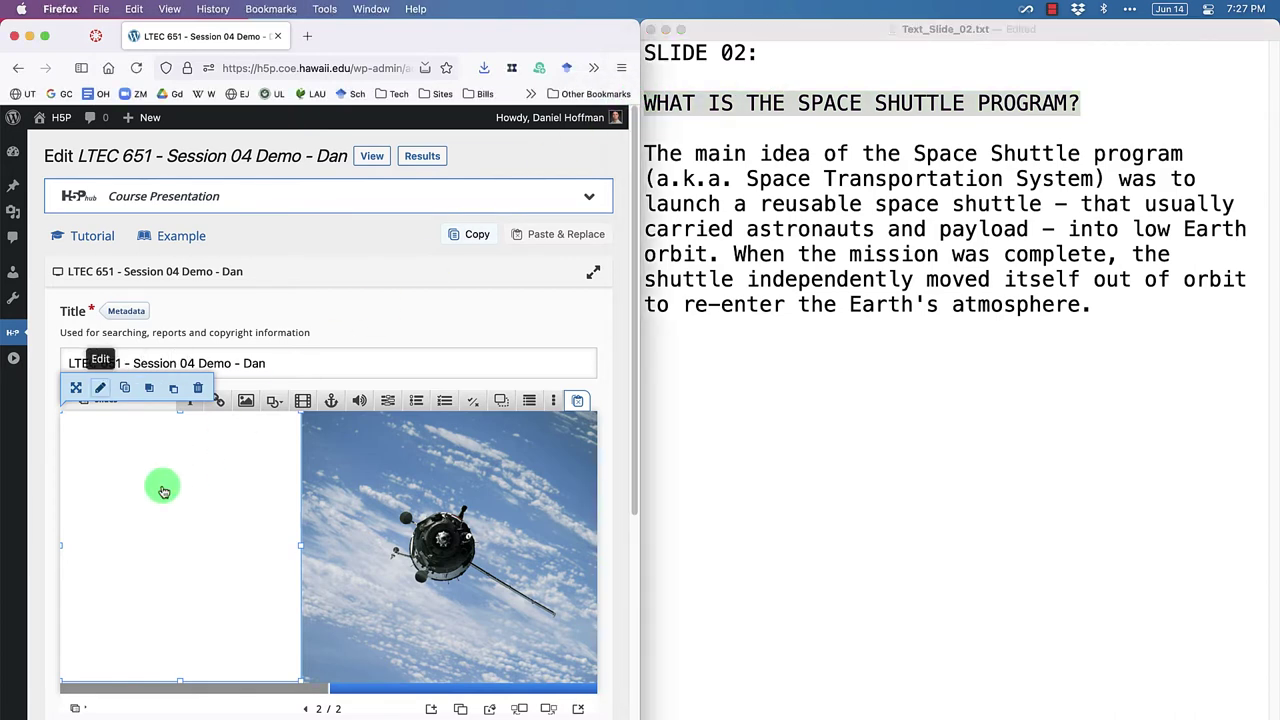
click(190, 404)
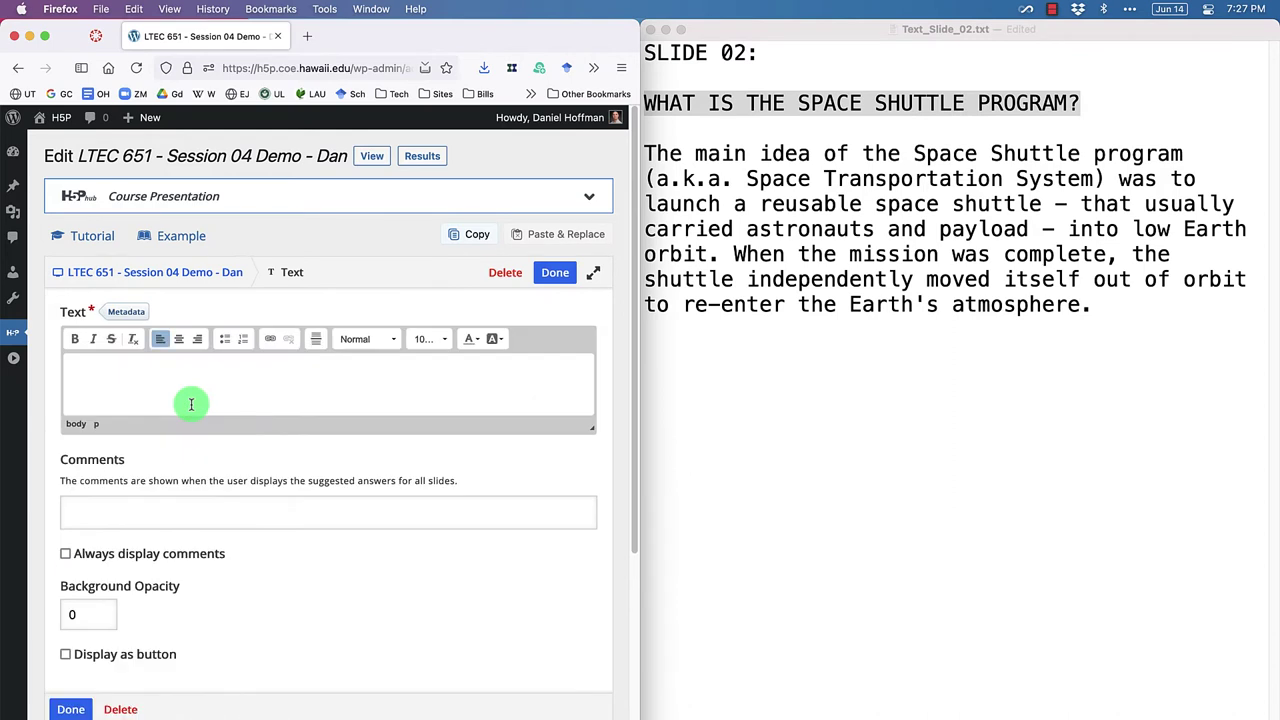
key(super+v)
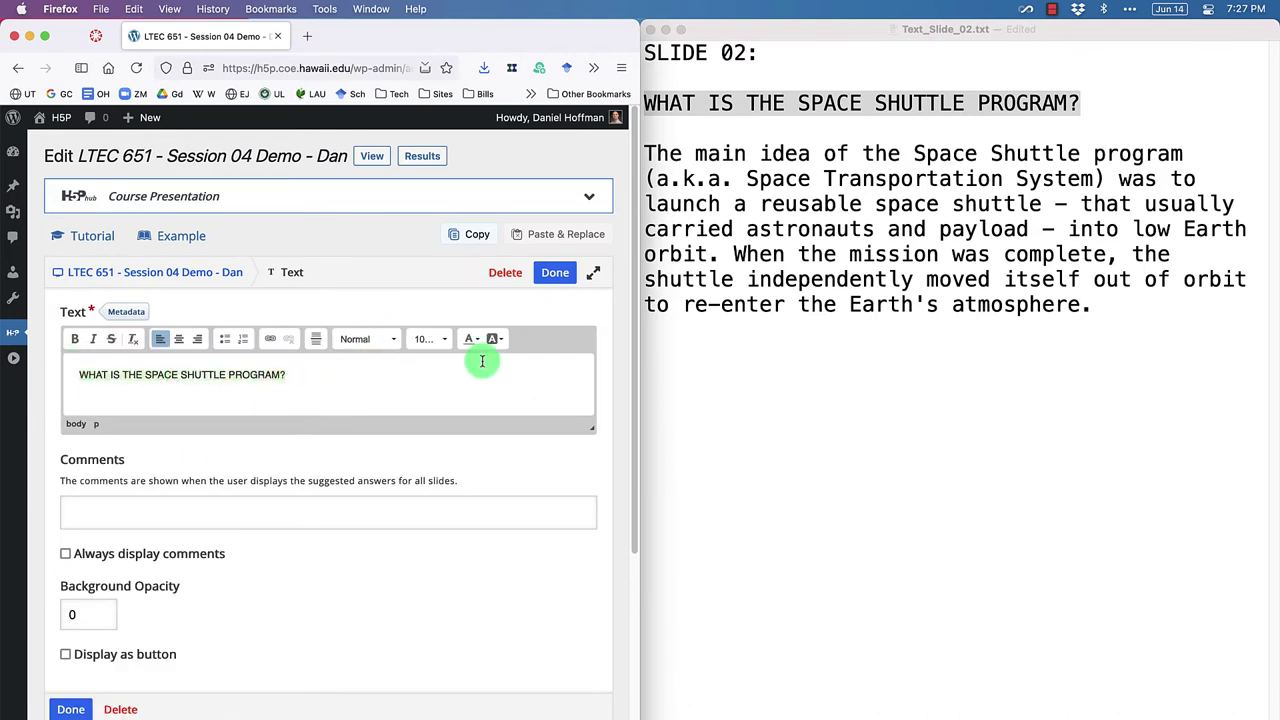
click(373, 334)
click(380, 388)
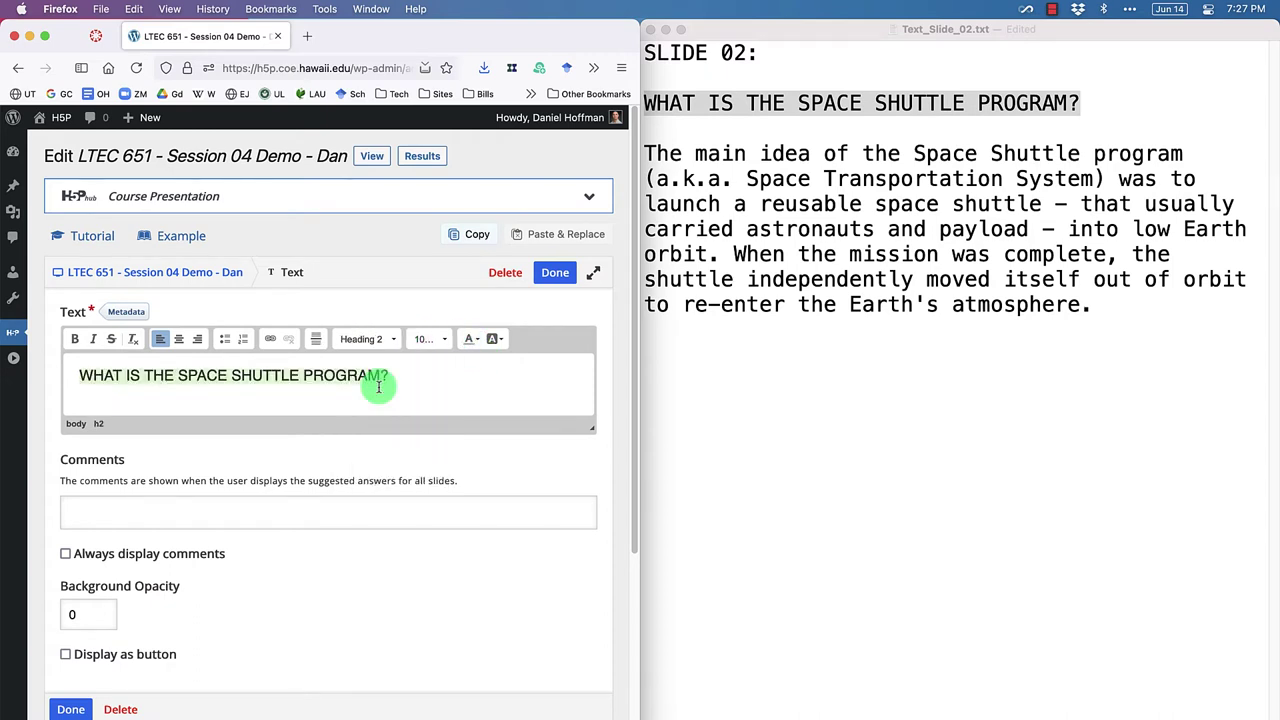
click(554, 277)
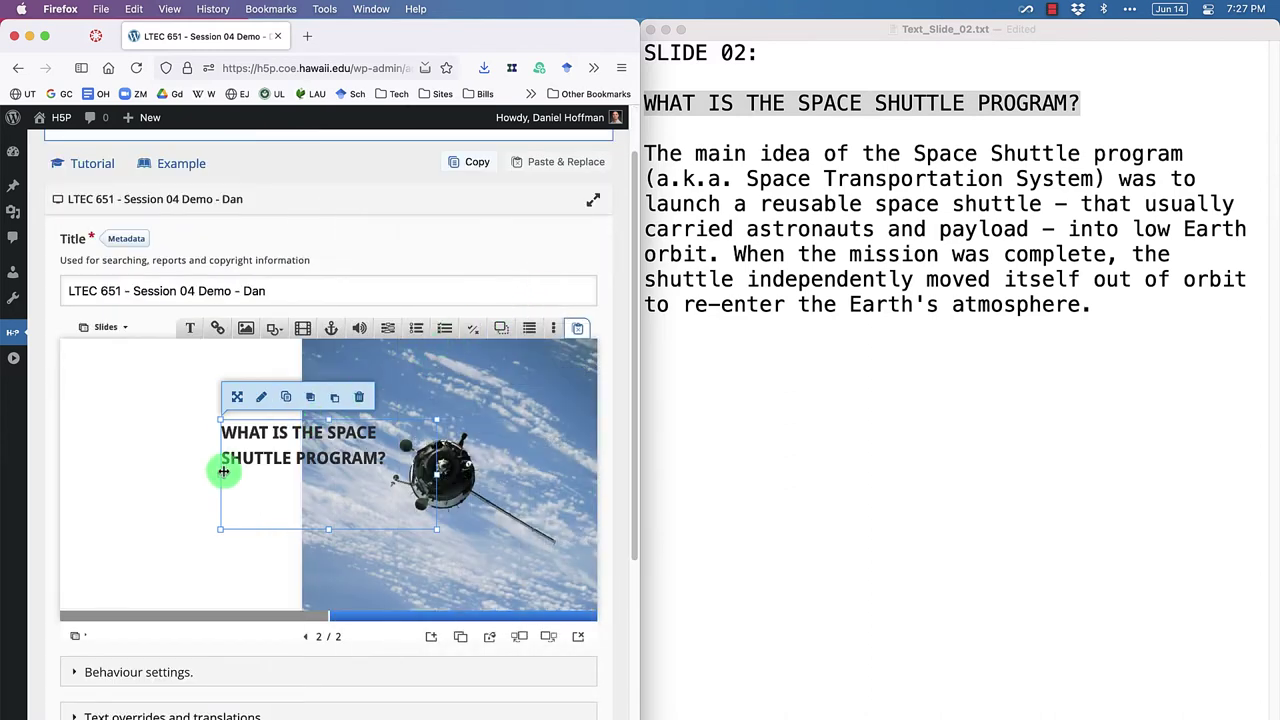
Step: Move the heading to the upper part of the white area and narrow its box to fit beside the satellite image
drag(222, 471, 132, 376)
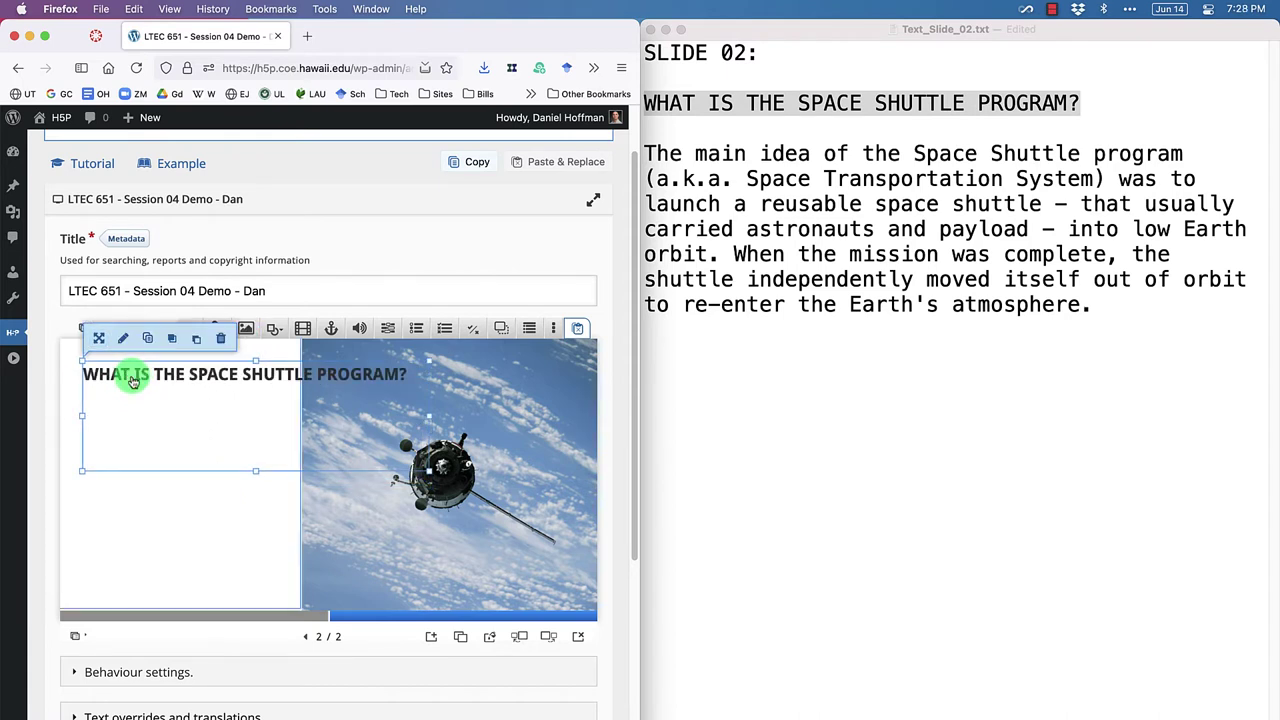
drag(426, 416, 297, 413)
click(181, 534)
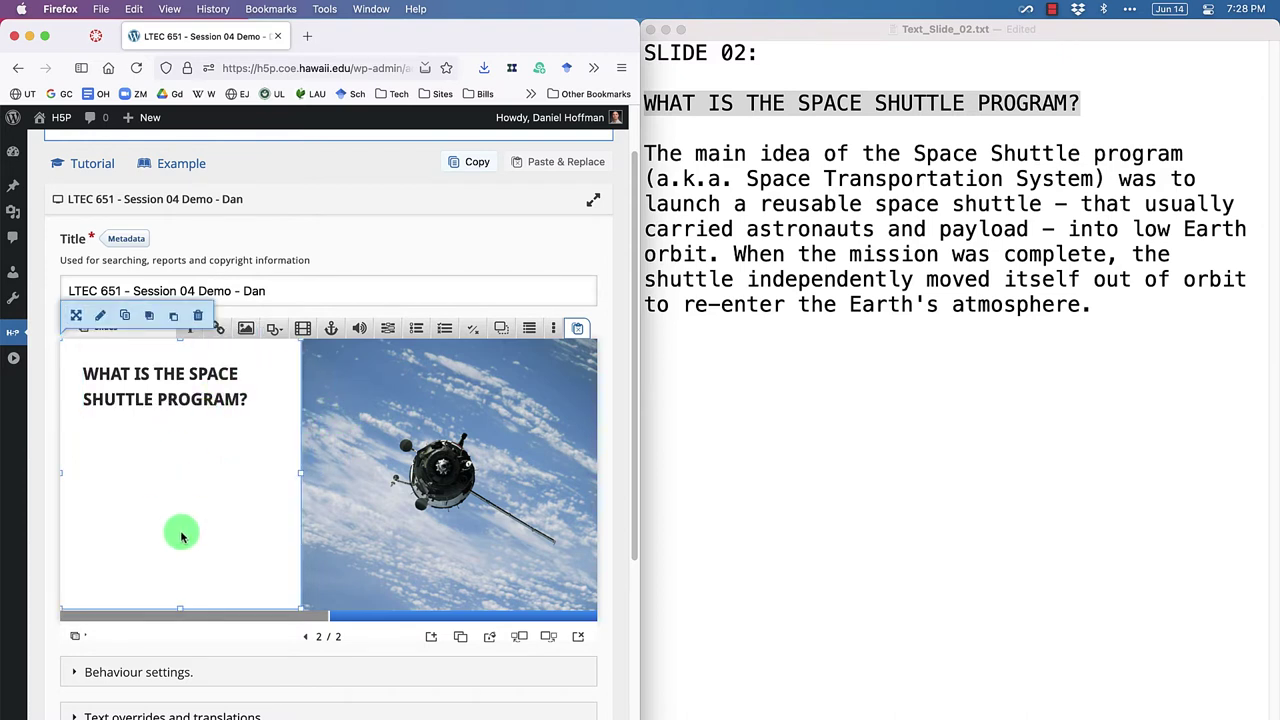
Step: Copy the Space Shuttle program paragraph from Text_Slide_02.txt into a new text element on the second slide
click(860, 371)
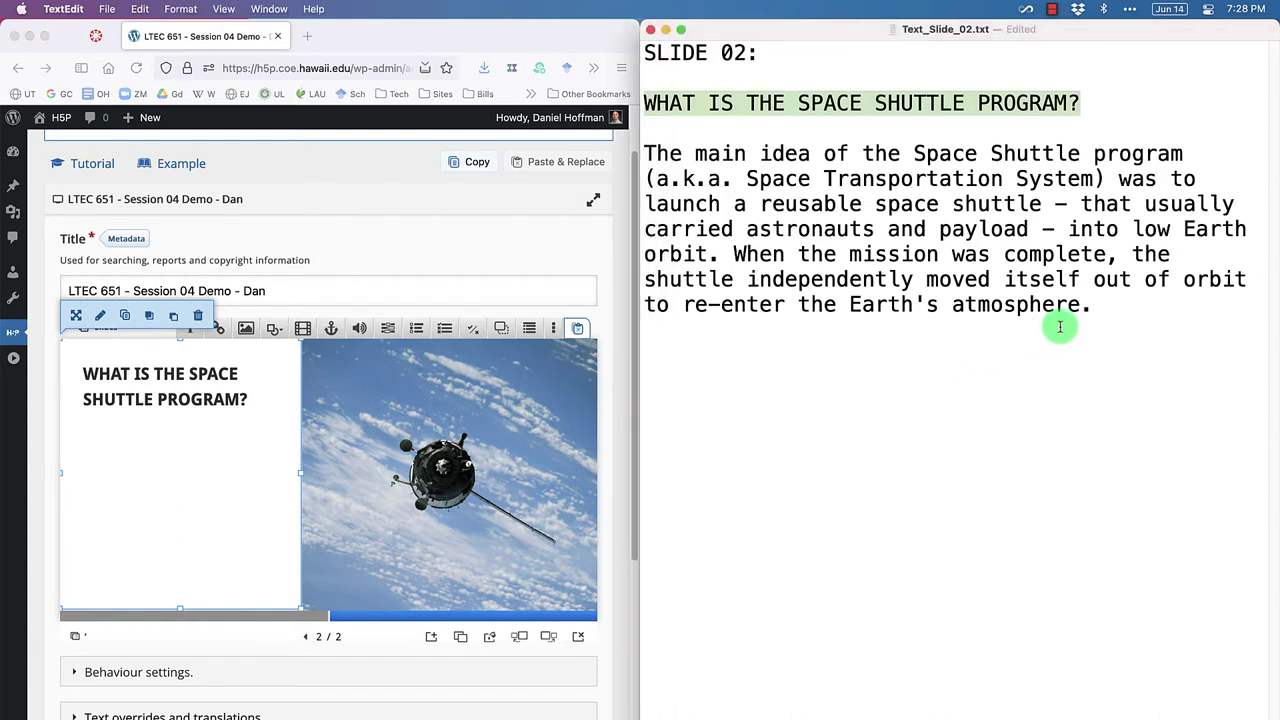
drag(1085, 308, 645, 150)
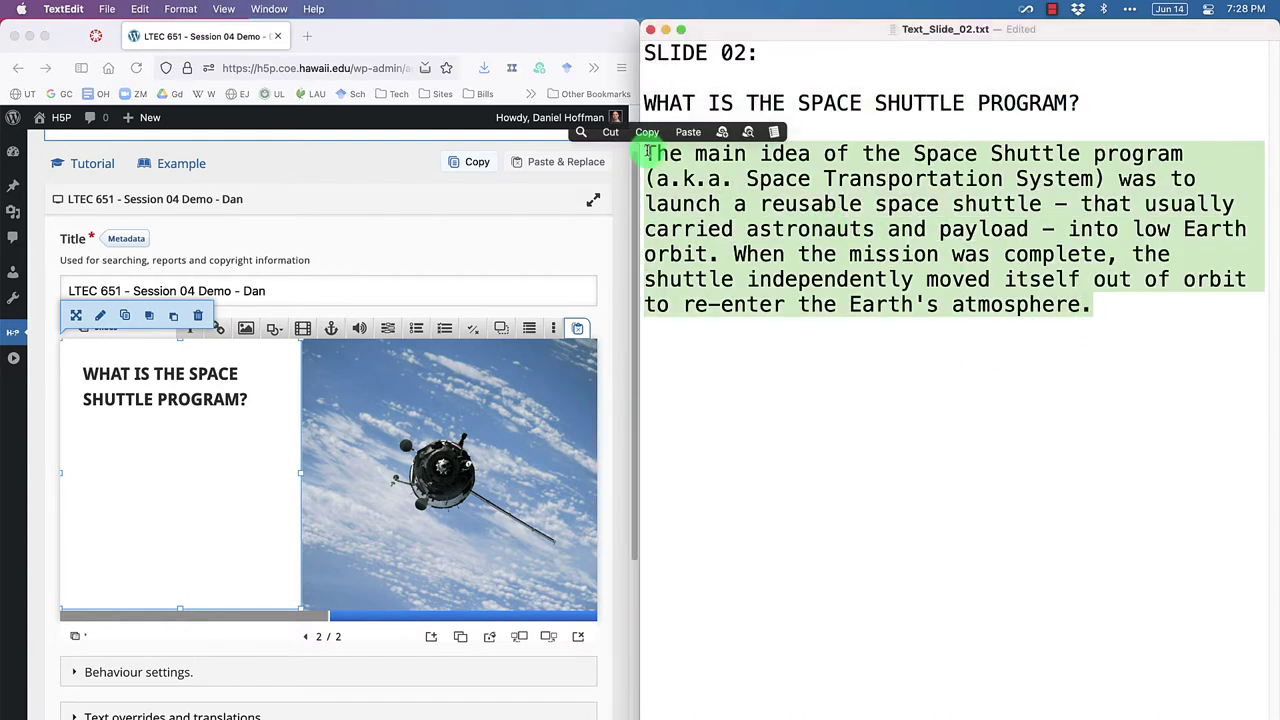
click(797, 332)
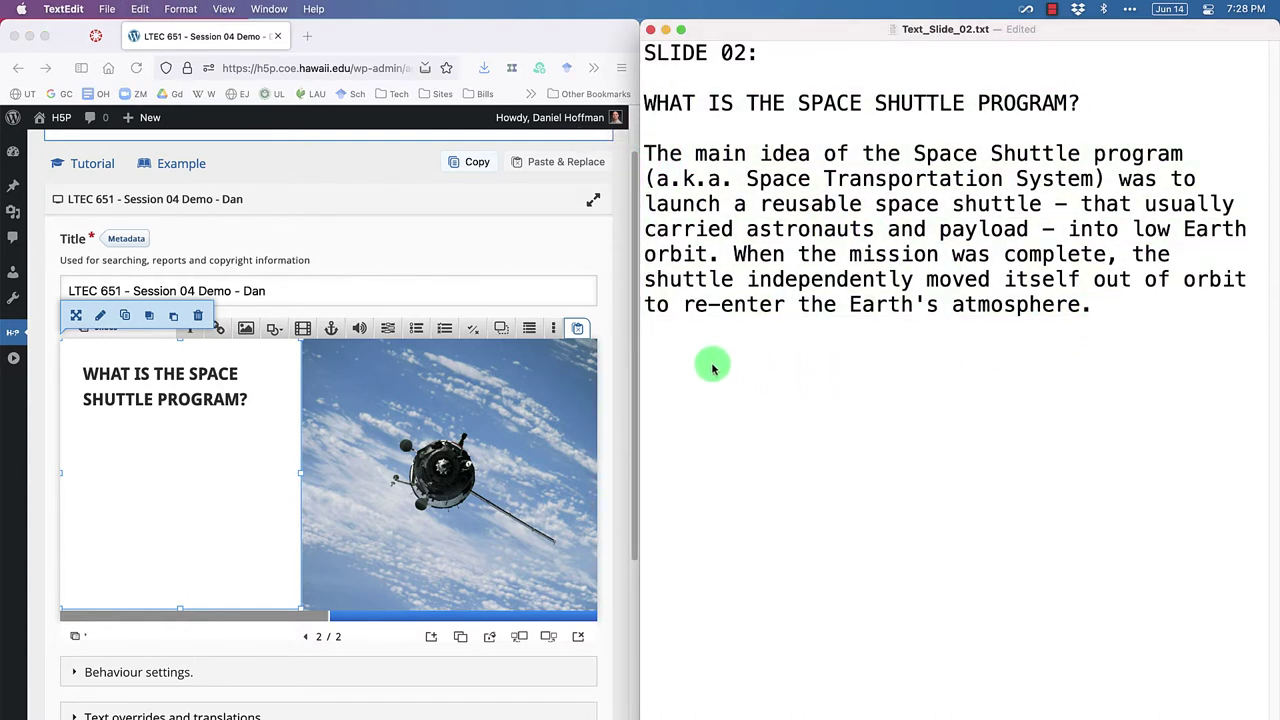
click(190, 335)
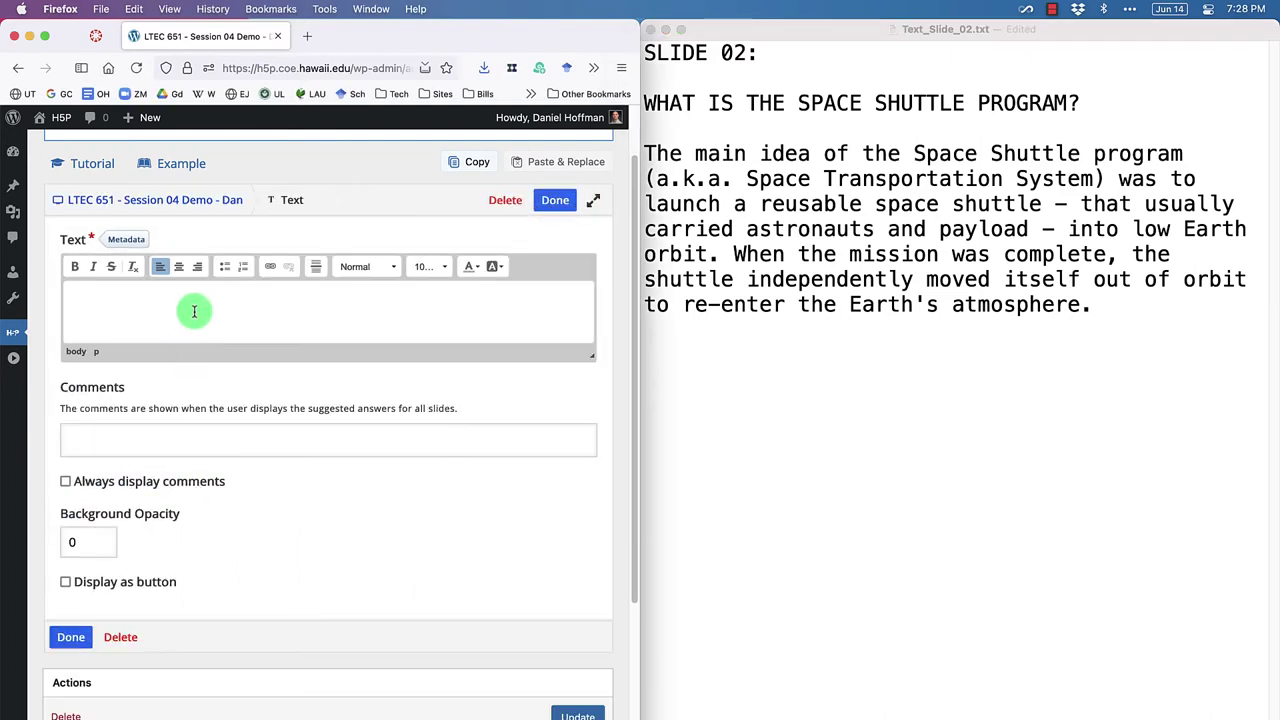
click(194, 310)
text(The main idea of the Space Shuttle program (a.k.a. Space Transportation System) was to launch a reusable space shuttle - that usually carried astronauts and payload - into low Earth orbit. When the mission was complete, the shuttle independently moved itself out of orbit to re-enter the Earth's atmosphere.)
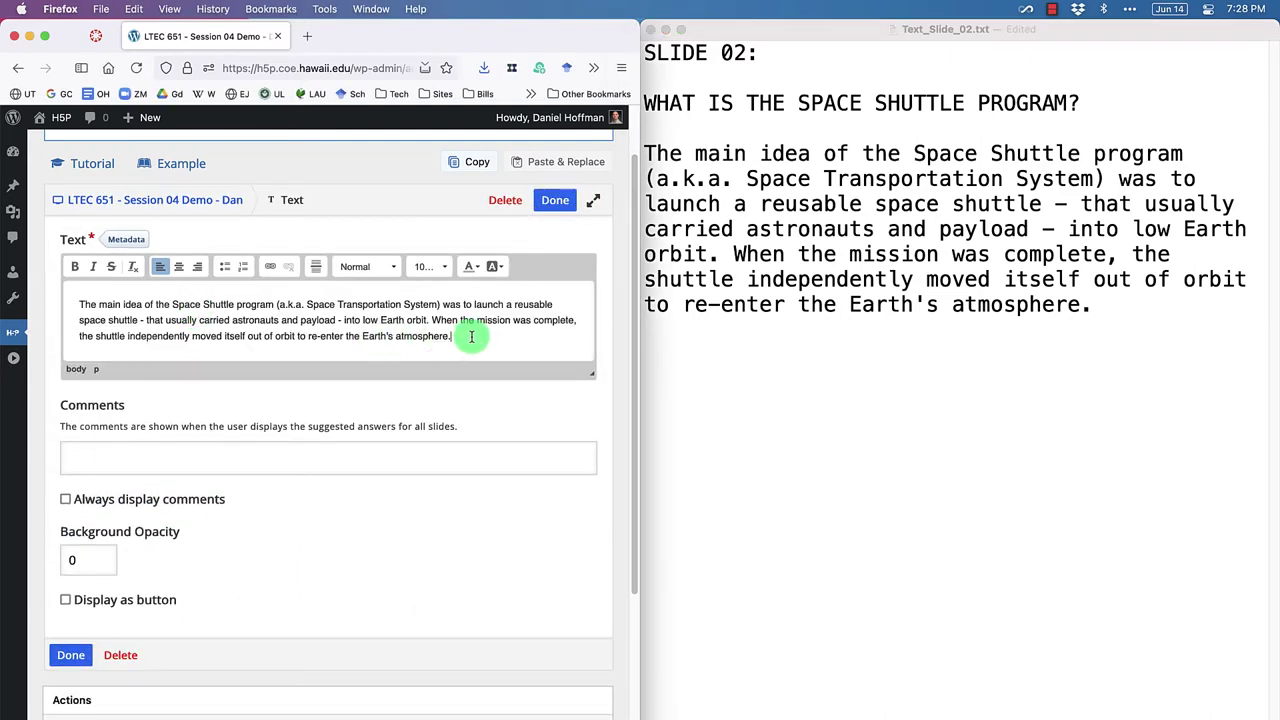
click(555, 203)
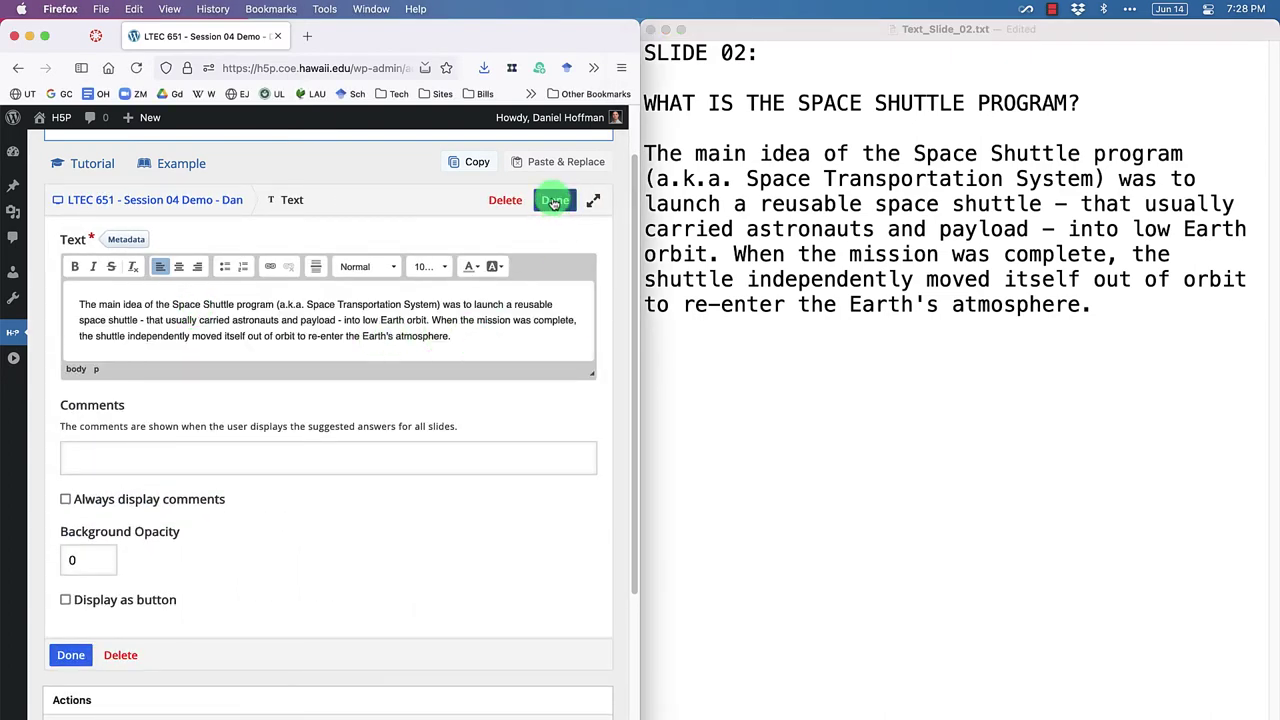
click(556, 200)
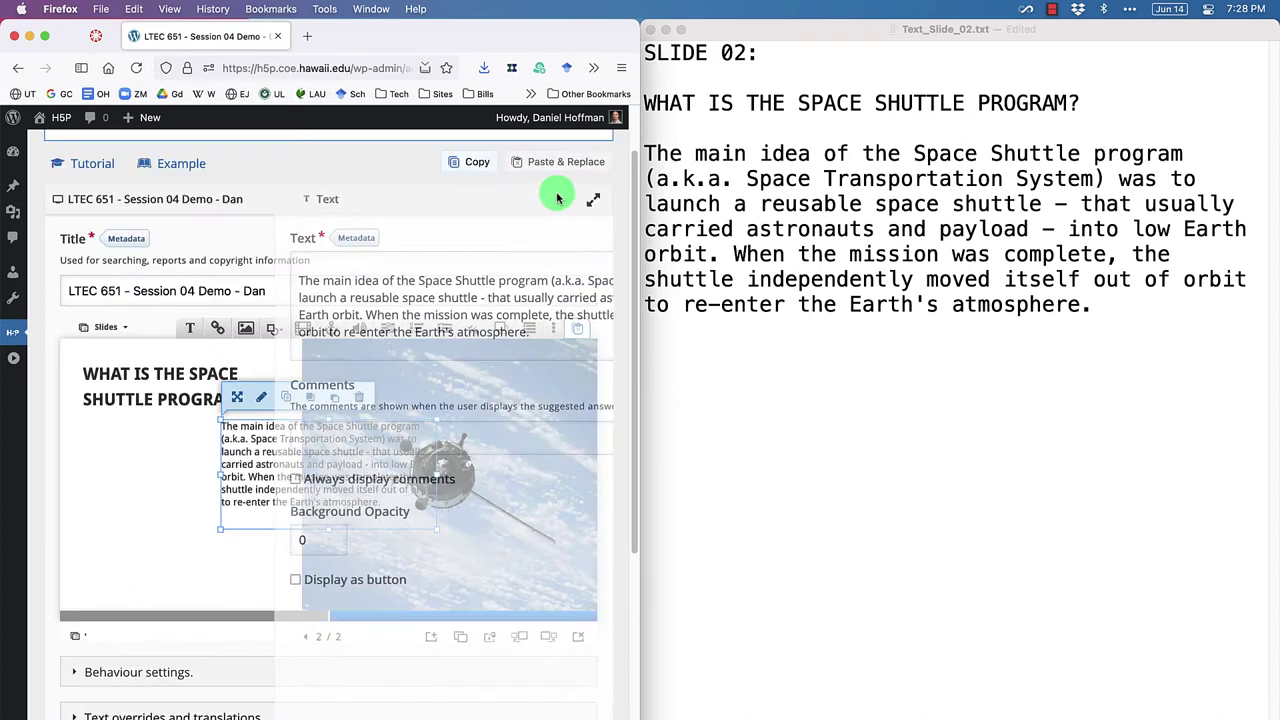
Step: Position the paragraph below the heading on the white area and resize its box to fit the text
drag(286, 457, 145, 466)
drag(290, 486, 282, 487)
drag(181, 539, 180, 553)
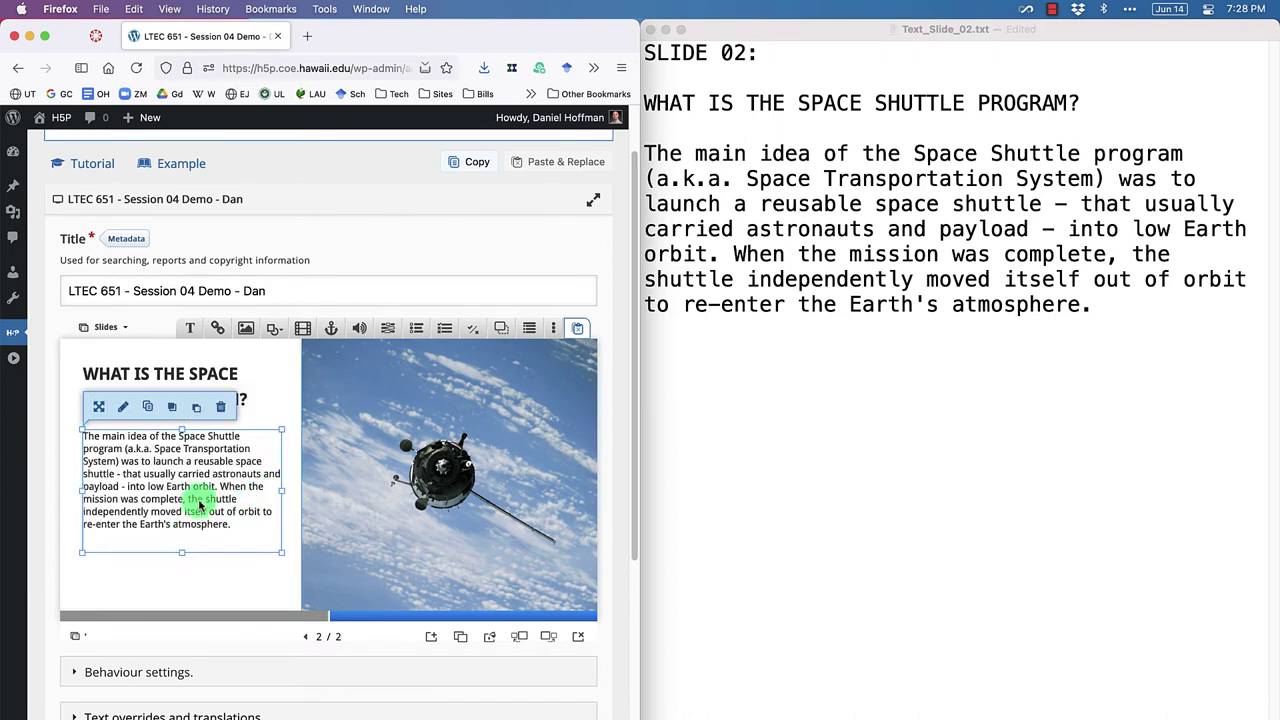
click(290, 394)
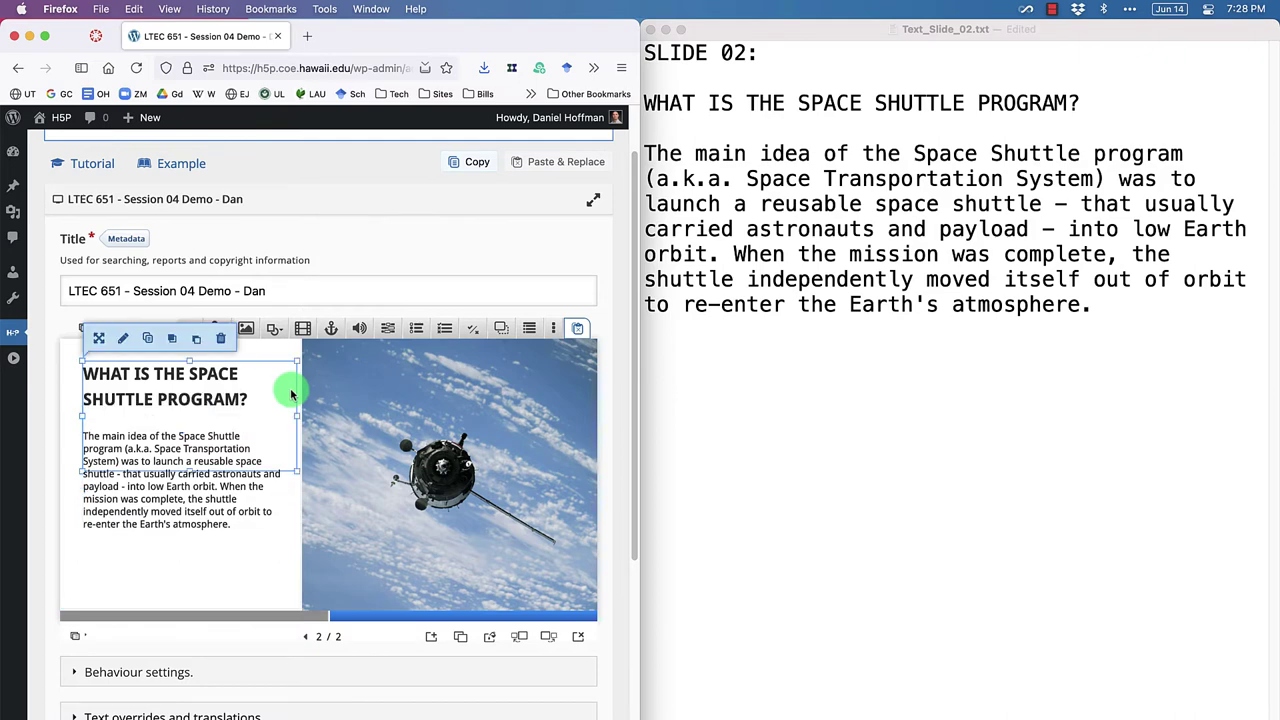
Step: Expand the browser to full screen and add an audio element titled "SLide 02 Audio - Shuttle Description" using Audio_Slide_02.mp3
key(ctrl+alt+Return)
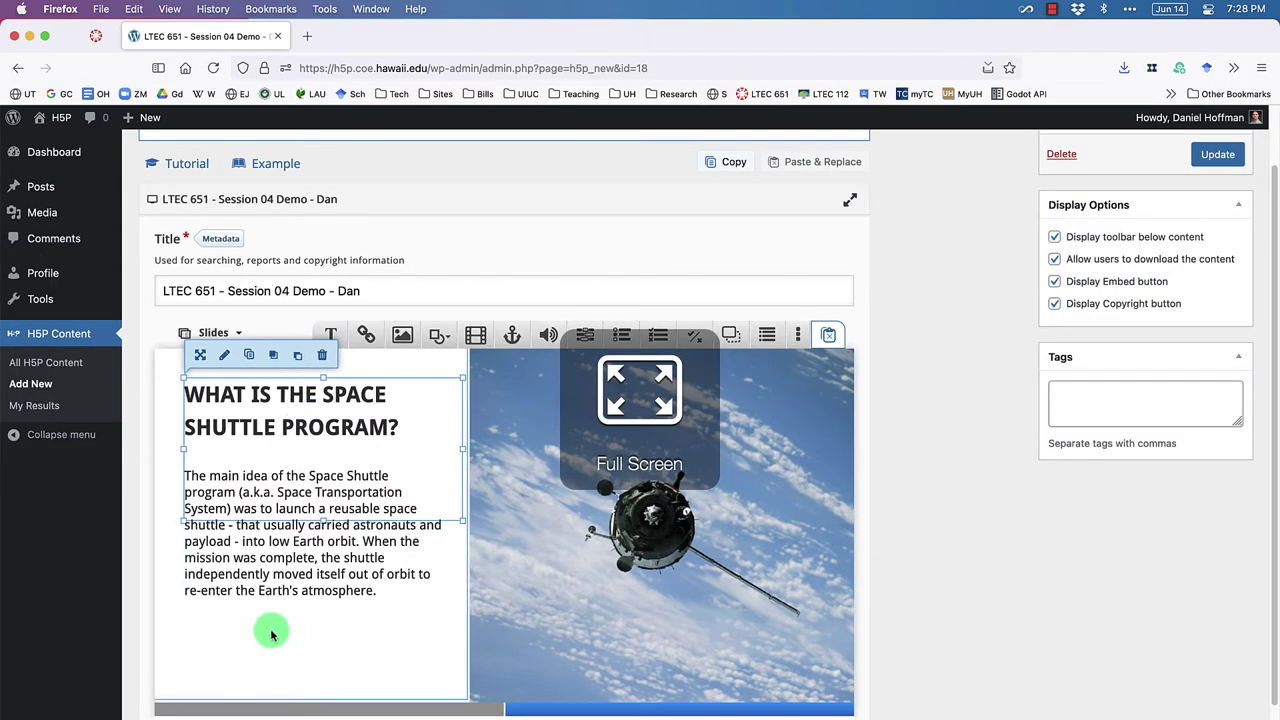
click(552, 346)
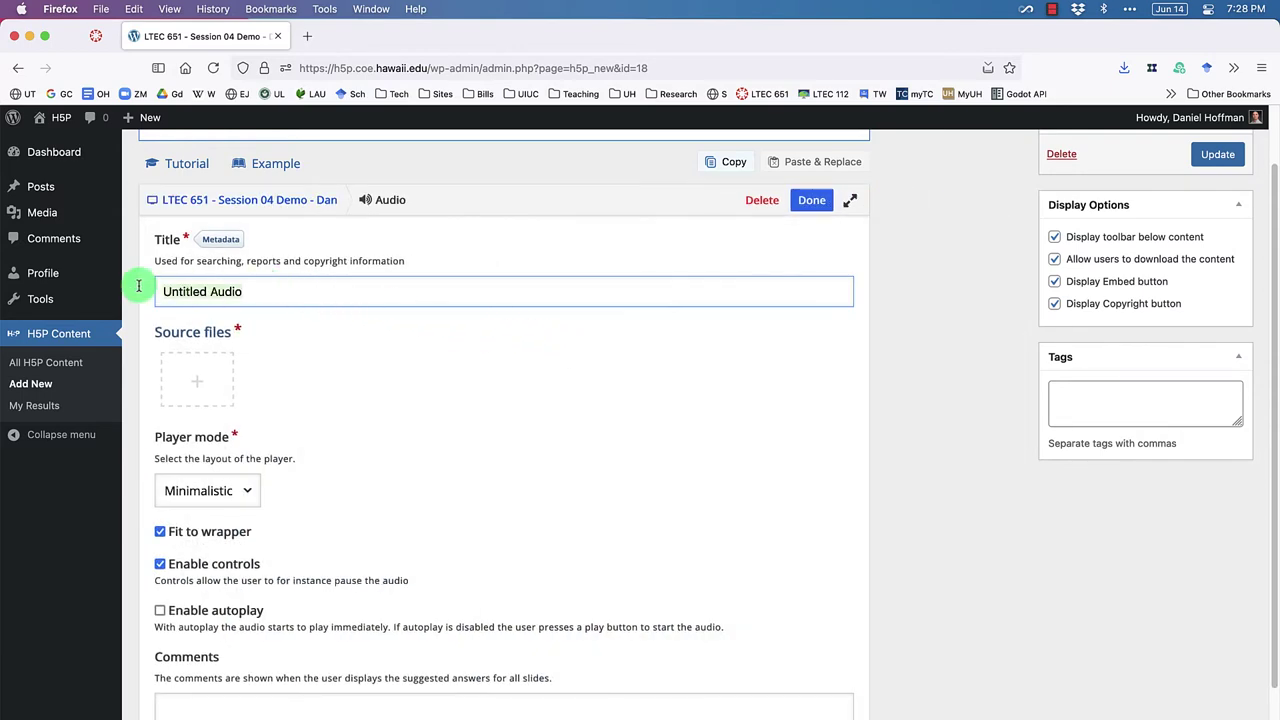
text(SLide 02)
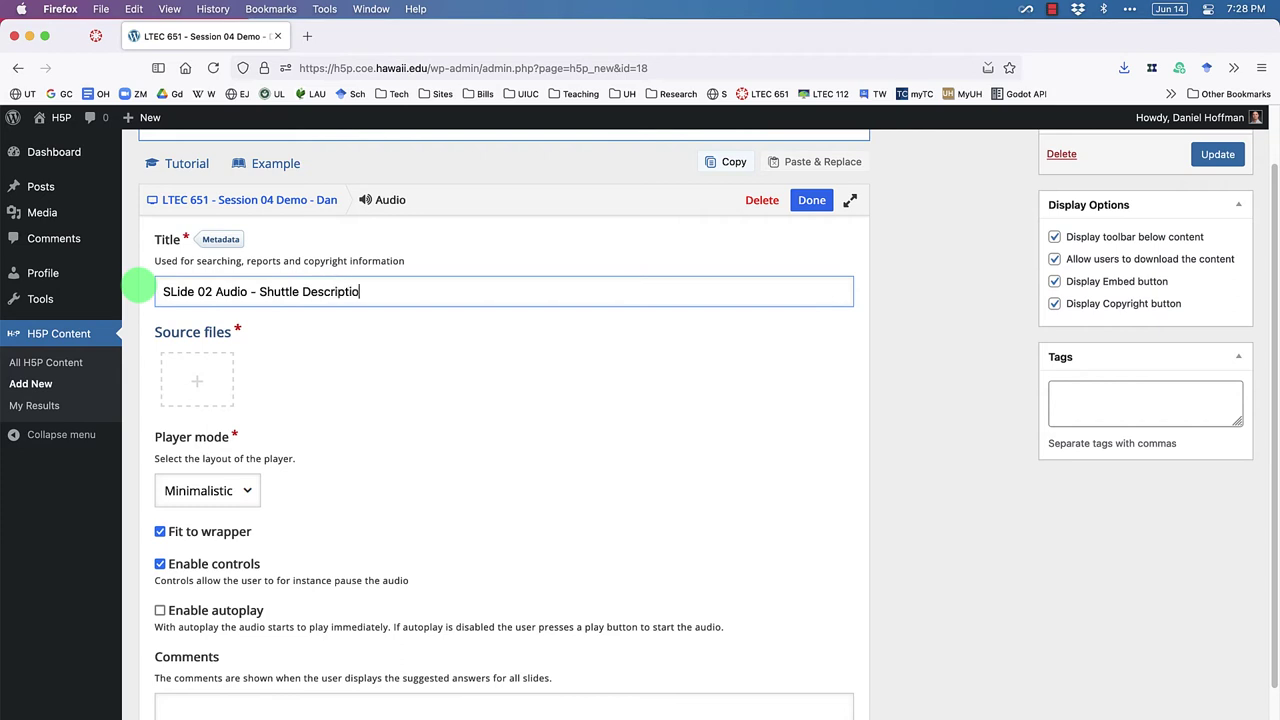
click(196, 381)
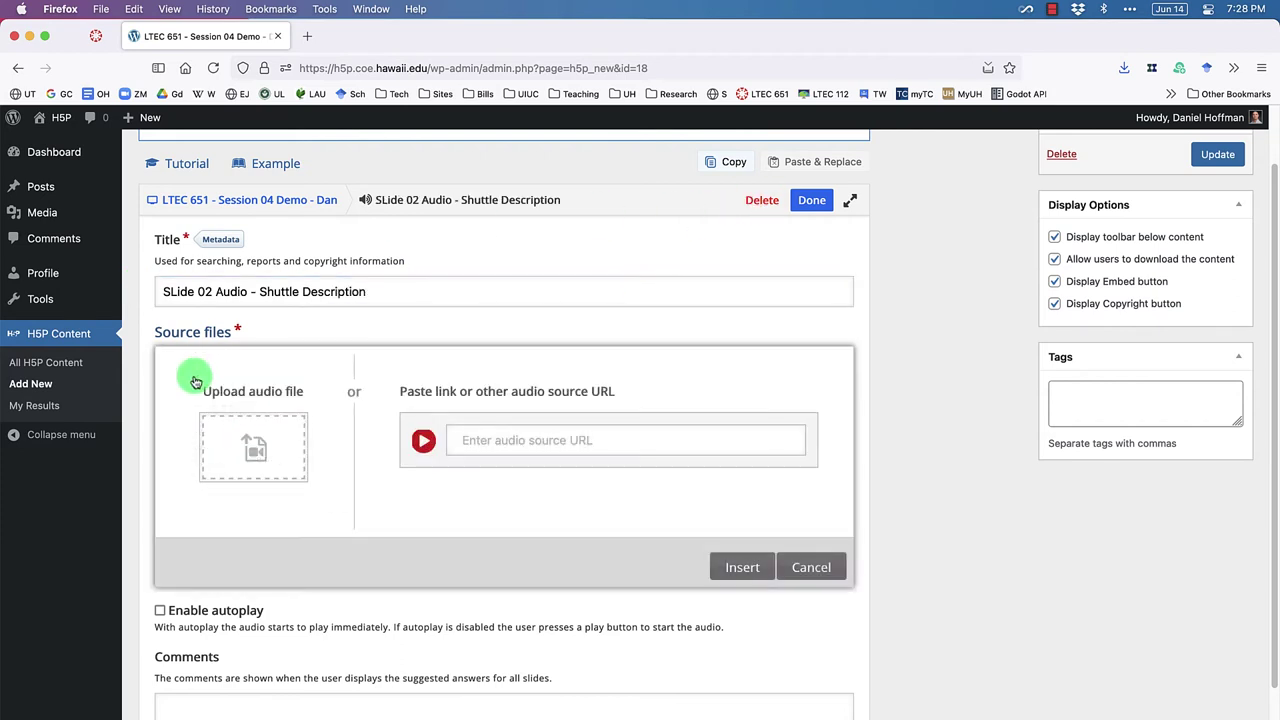
click(256, 441)
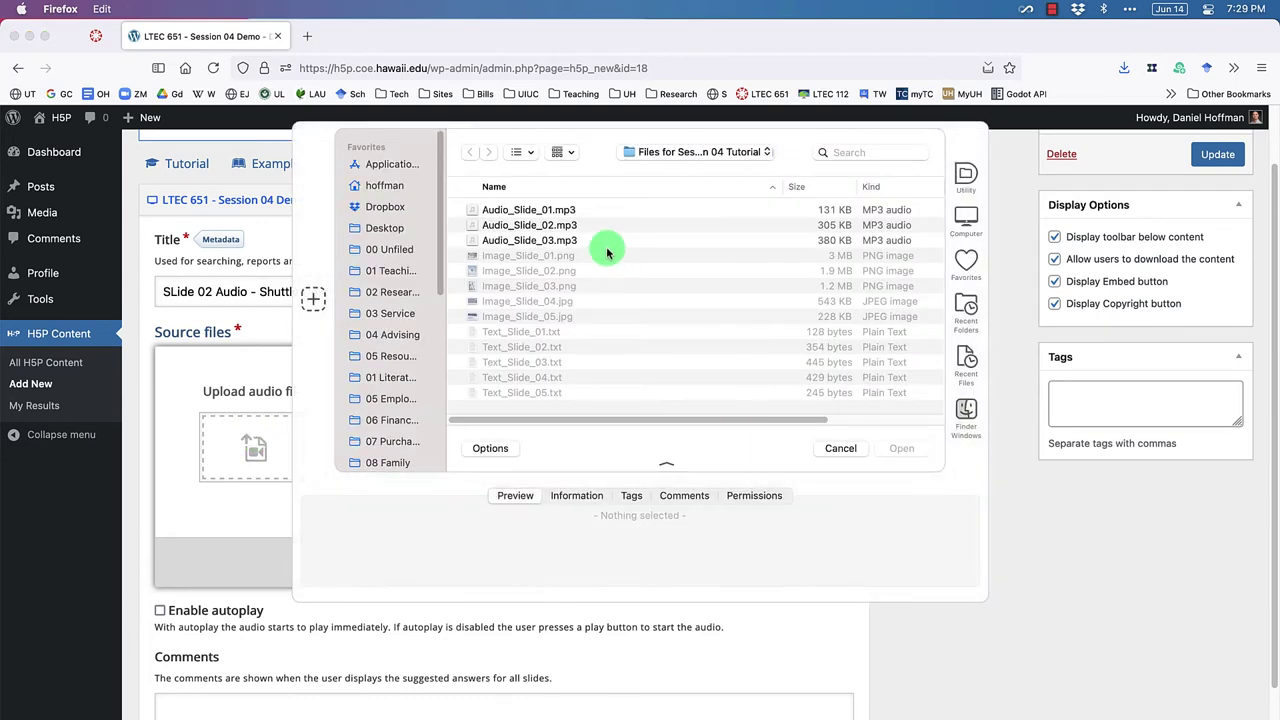
click(575, 228)
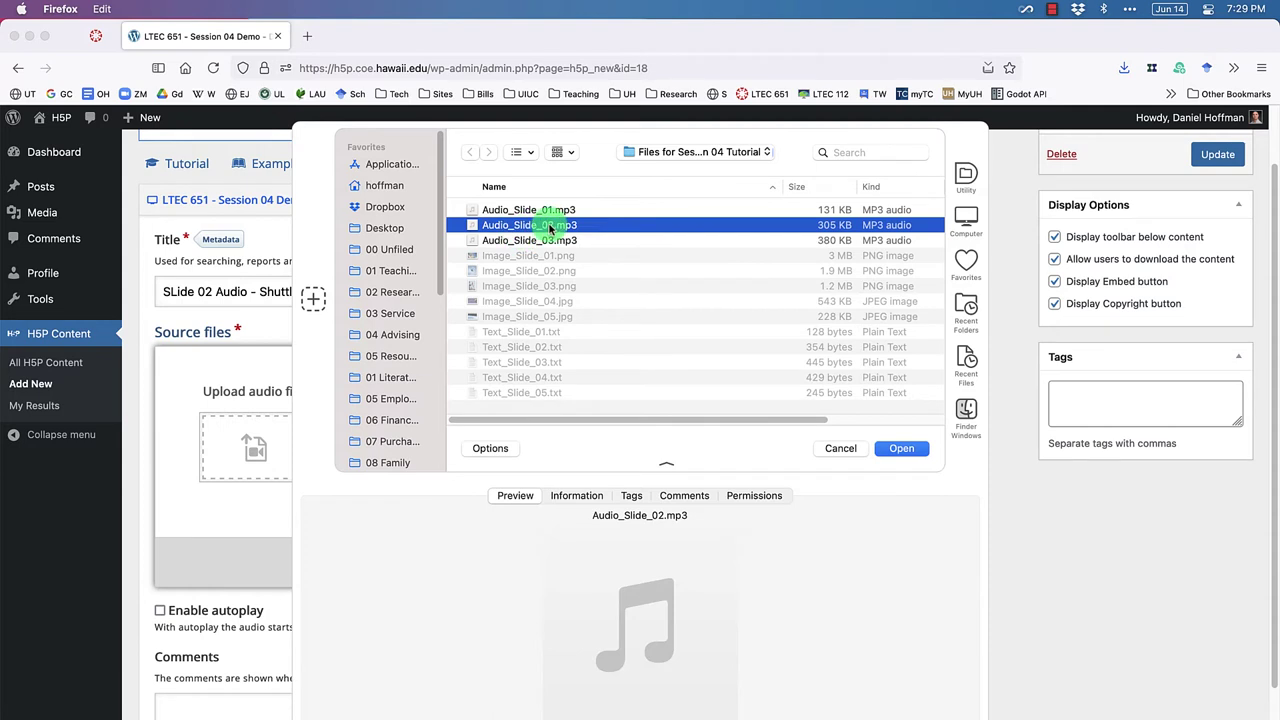
click(912, 448)
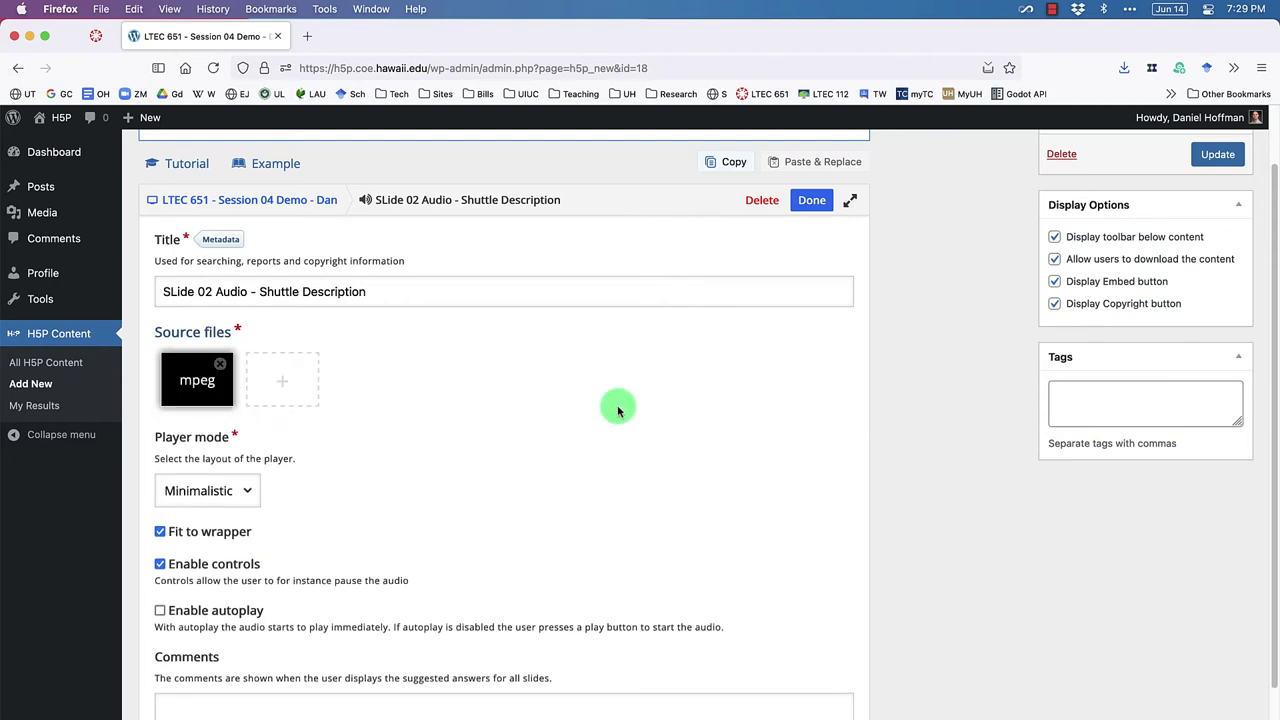
Step: Set the audio's player mode to Full and save the audio element to the slide
click(242, 478)
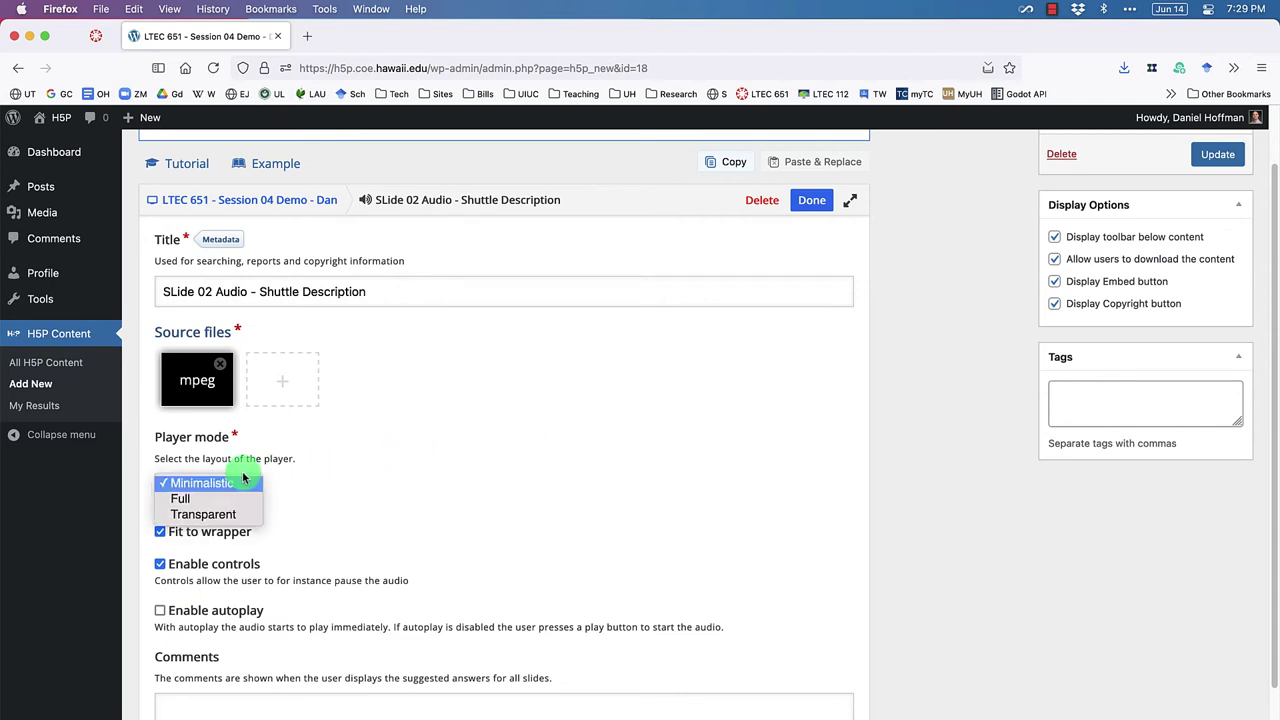
key(Down)
key(Return)
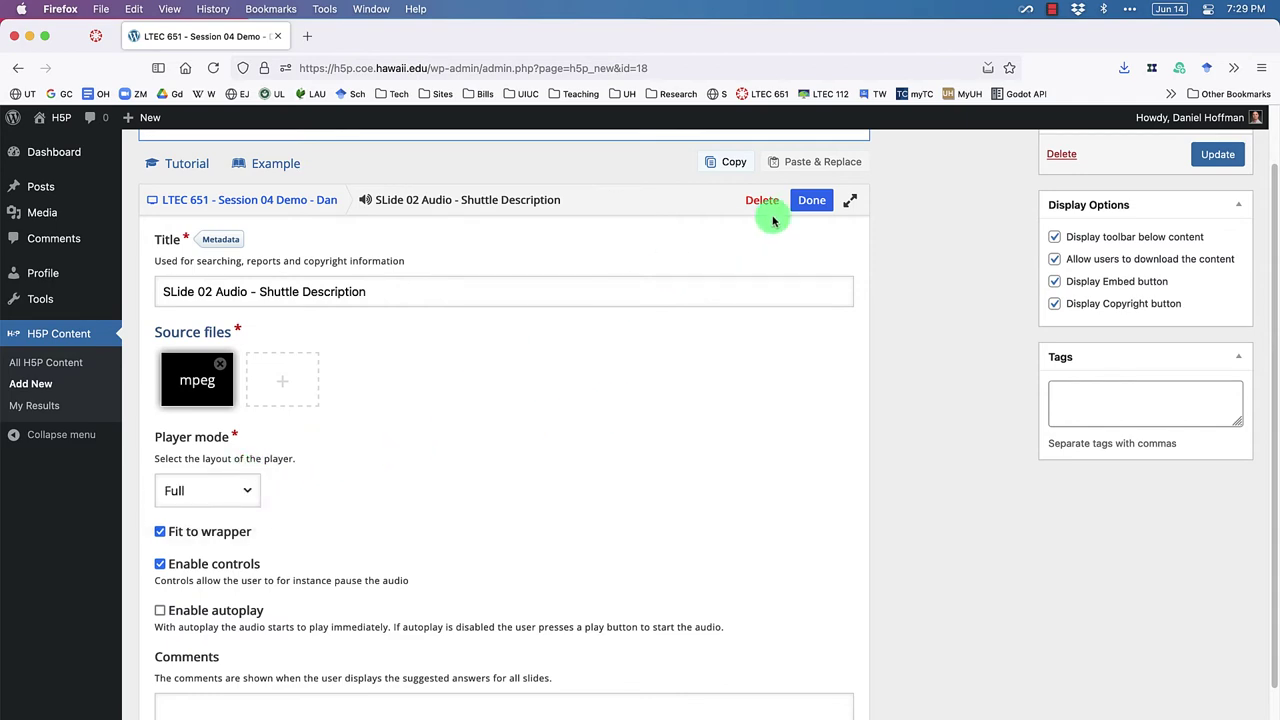
click(810, 200)
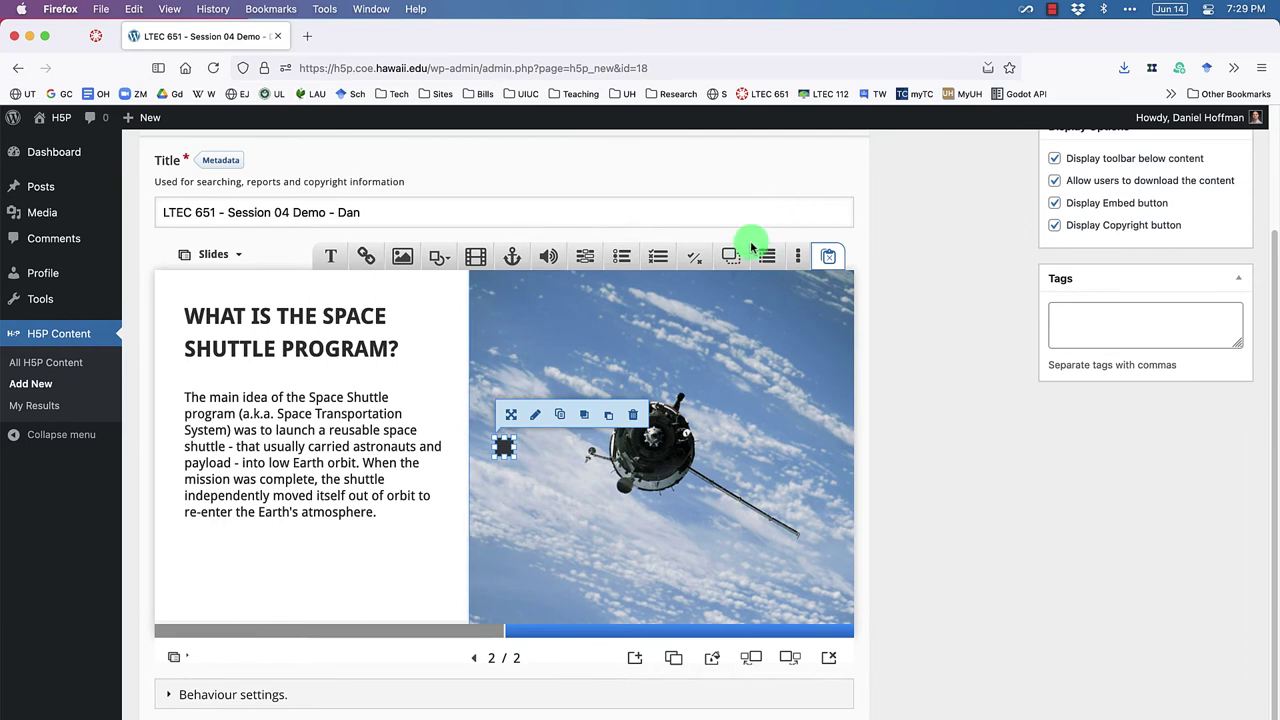
Step: Widen the audio player and move it below the paragraph, matching its width to the text
drag(514, 447, 674, 447)
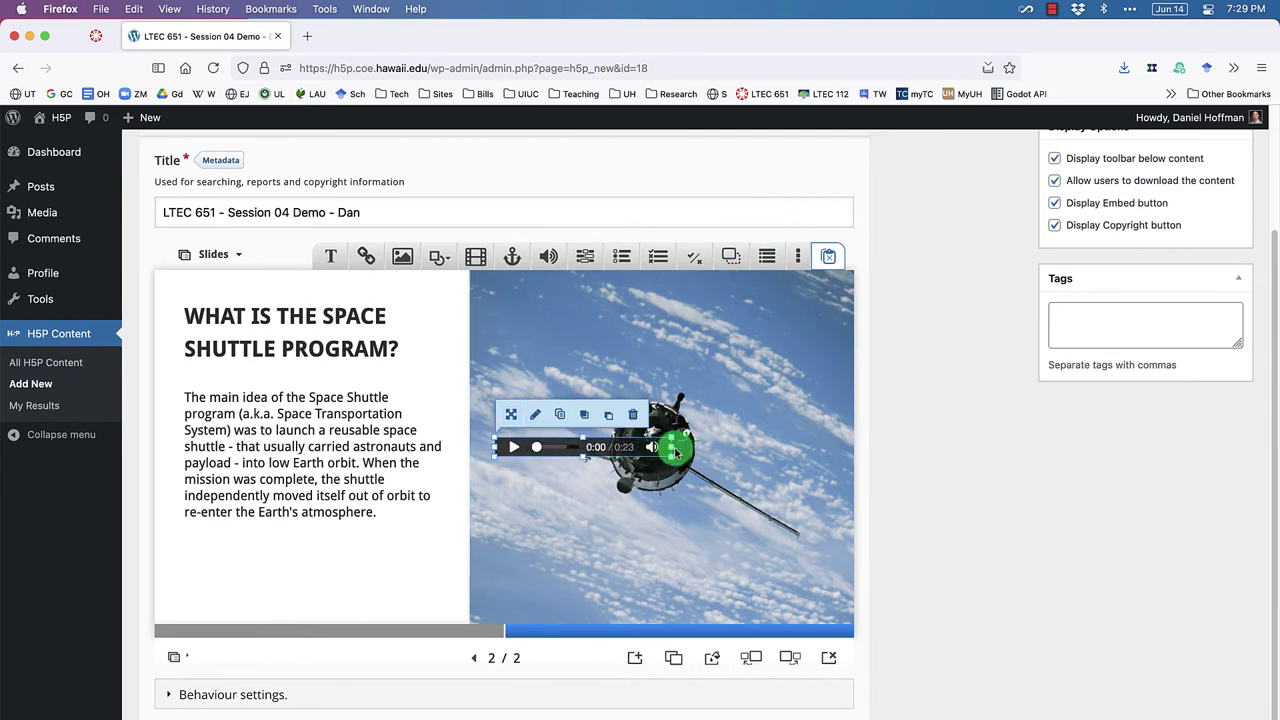
drag(560, 447, 273, 572)
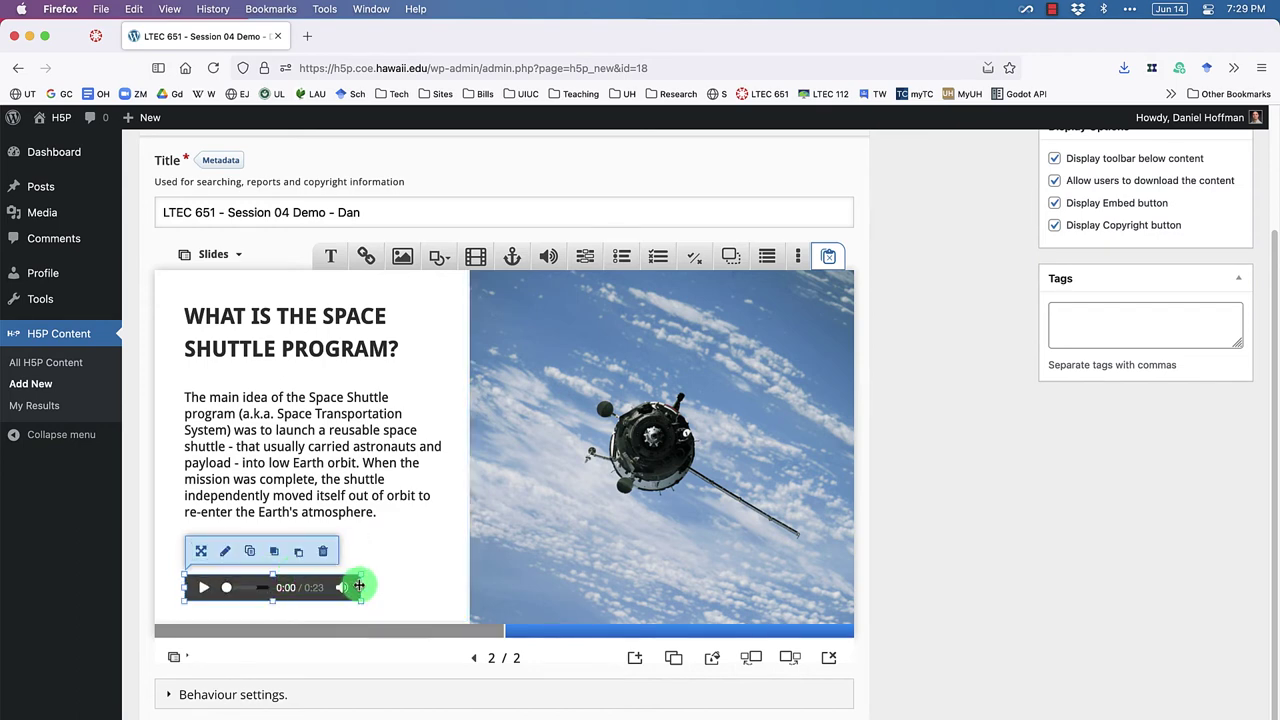
drag(362, 587, 437, 593)
Step: Shift the paragraph text box right so it overlaps the satellite image, and send it to the back
click(434, 531)
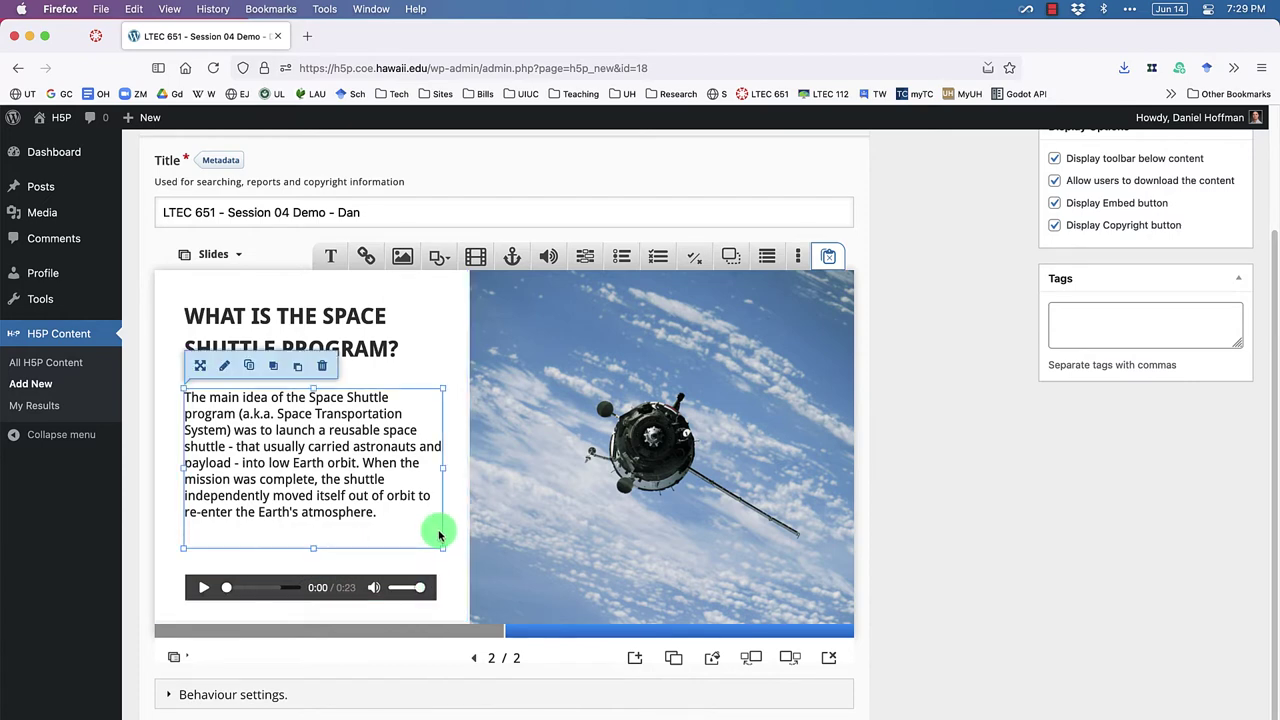
click(509, 440)
click(295, 452)
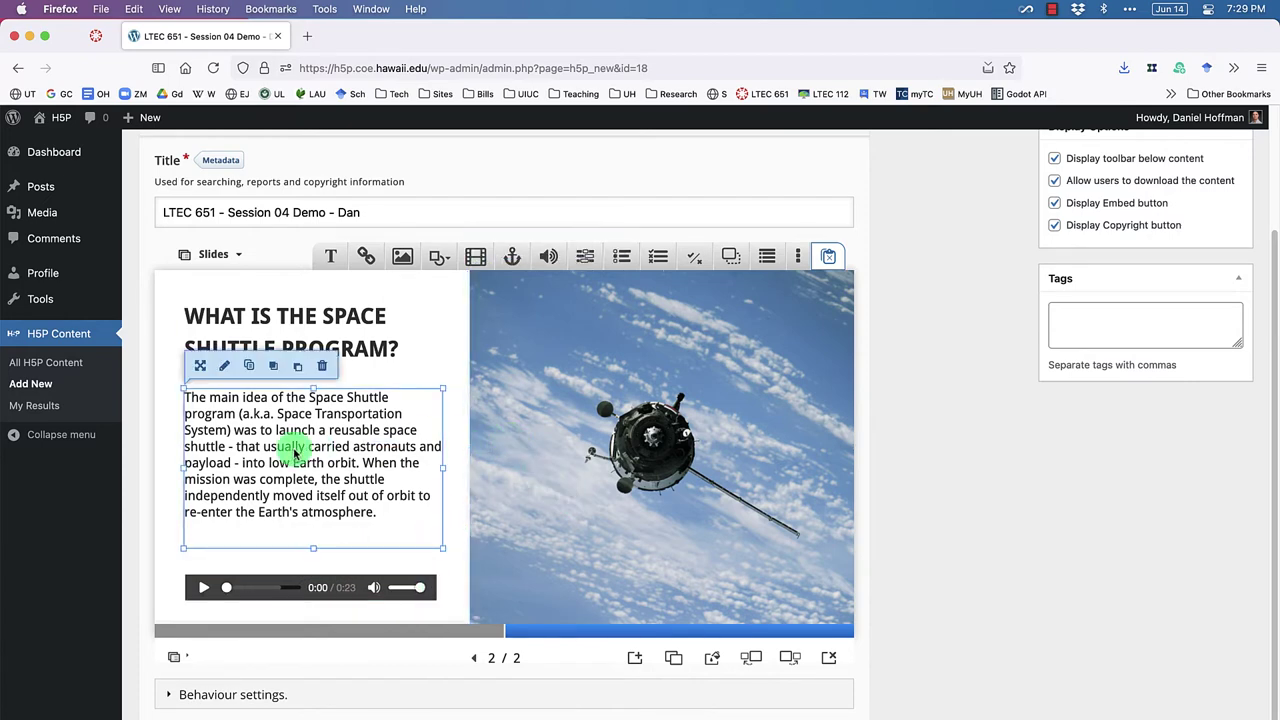
drag(295, 452, 393, 451)
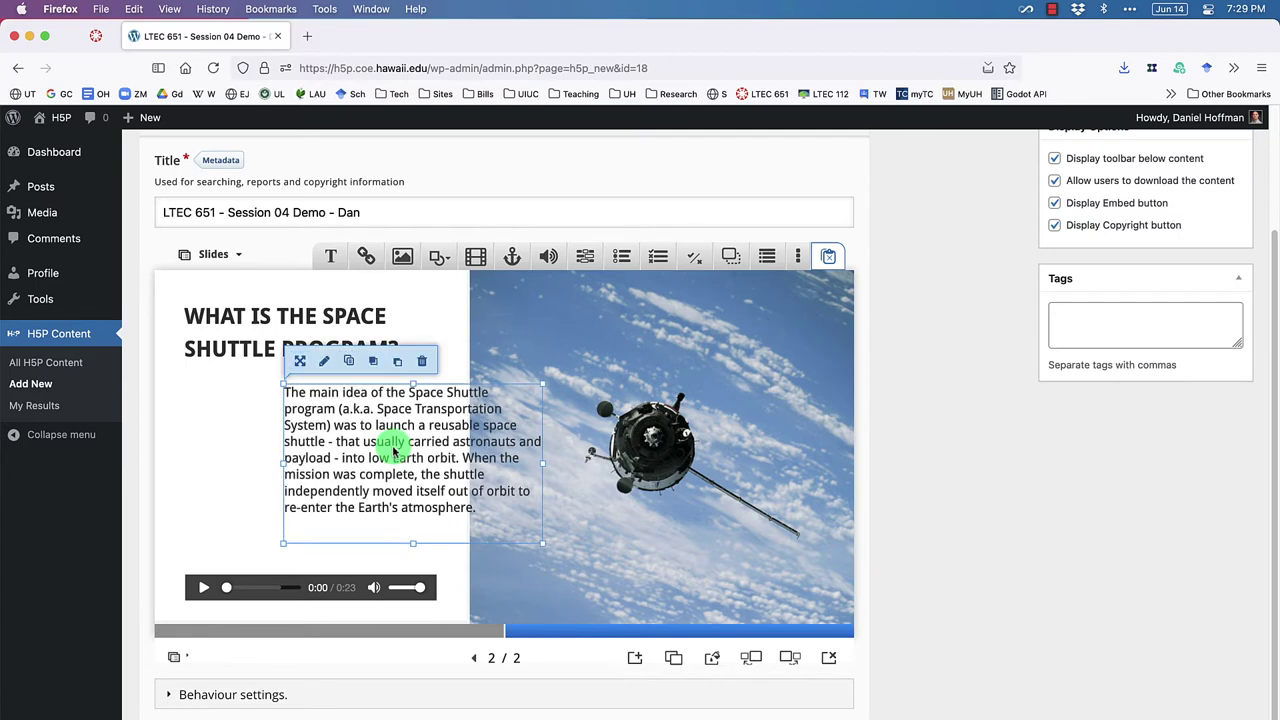
click(397, 366)
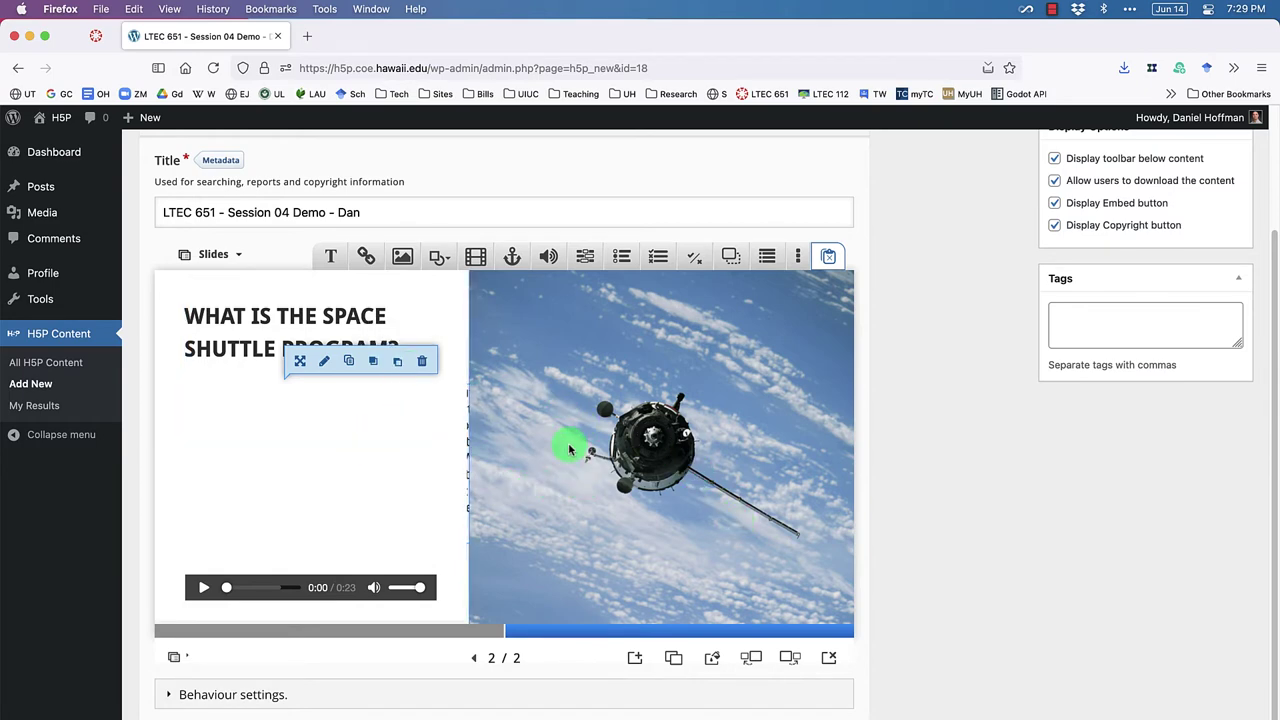
Step: Send the satellite image to the back of slide 2
click(545, 387)
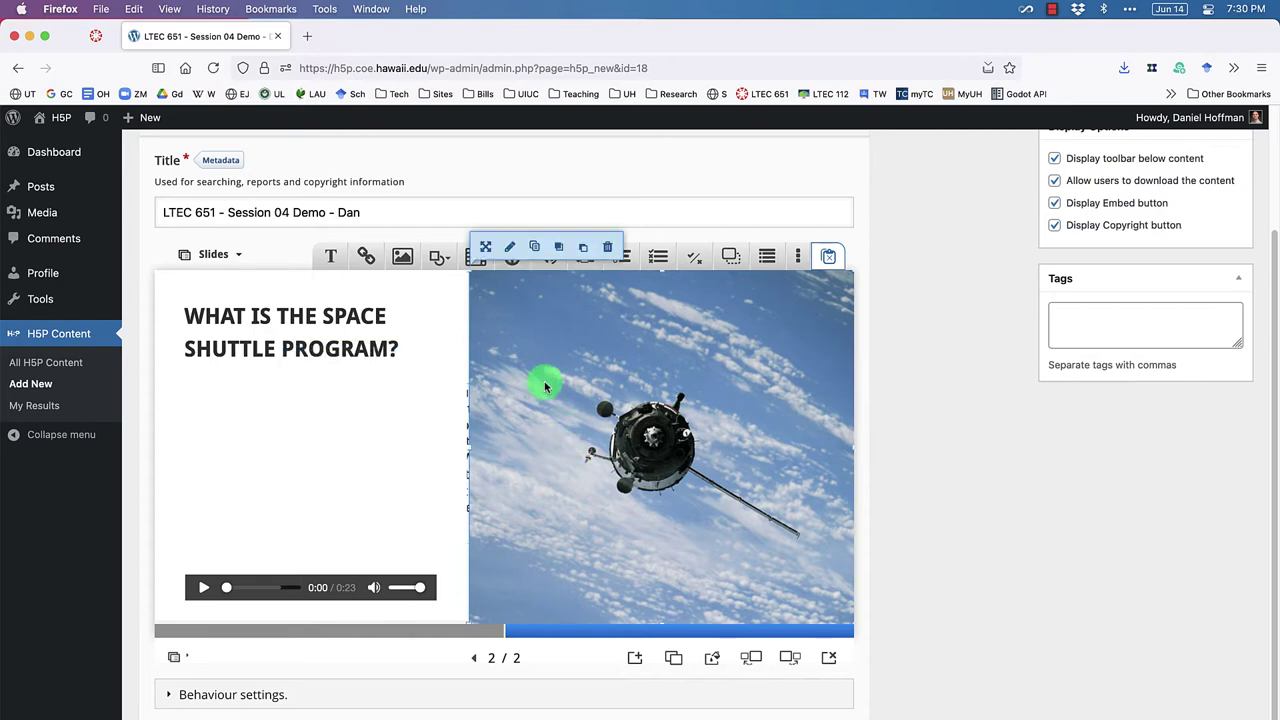
click(585, 249)
click(656, 437)
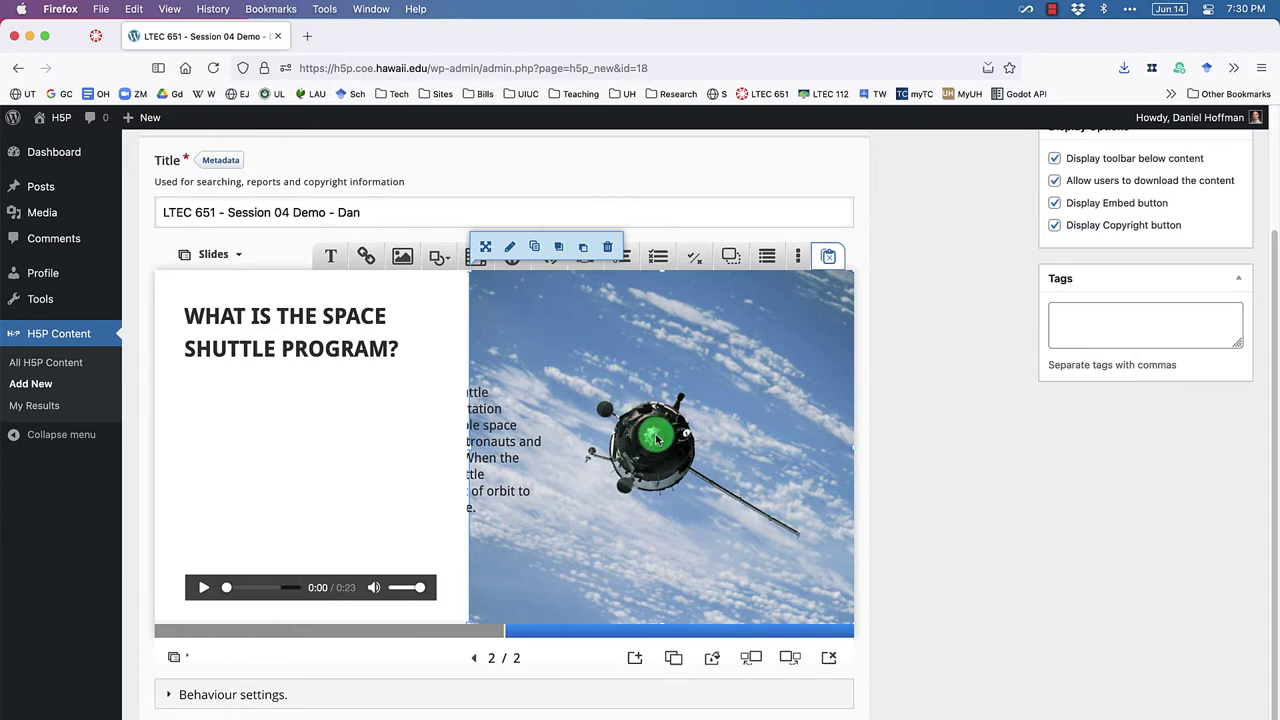
Step: Bring the paragraph text box to the front and move it back onto the white area between the heading and the audio player
click(507, 453)
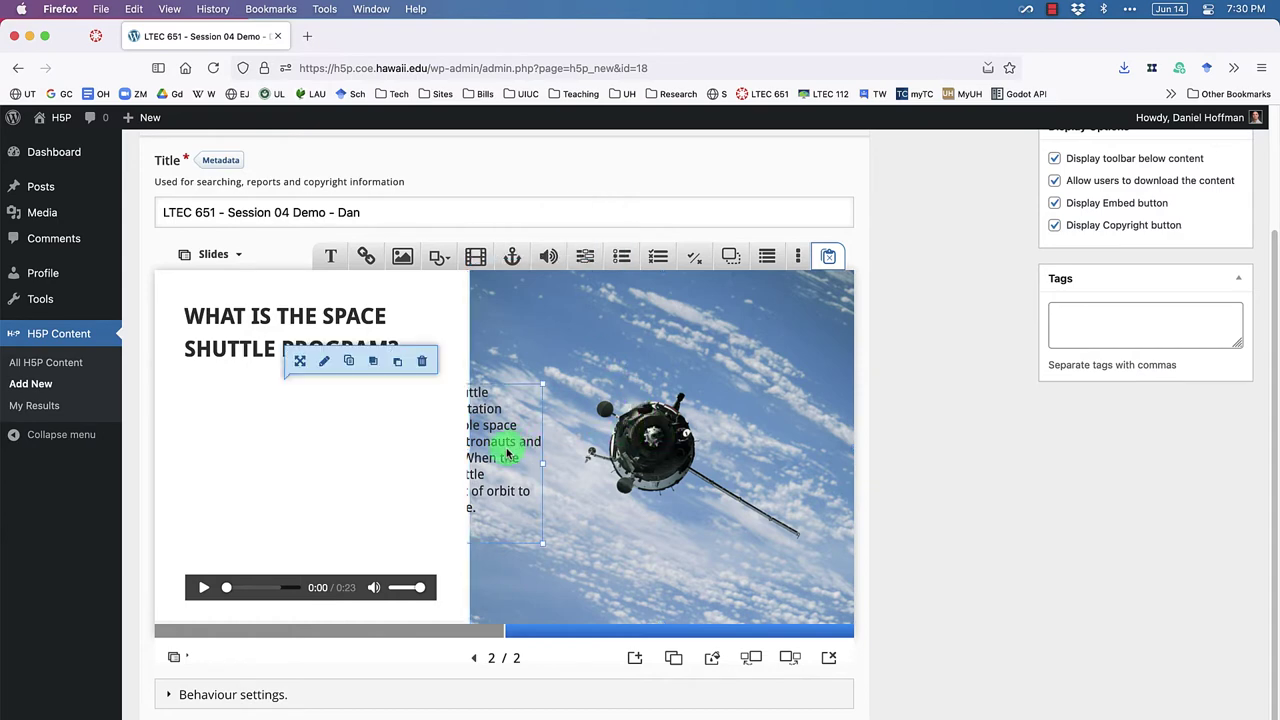
click(372, 363)
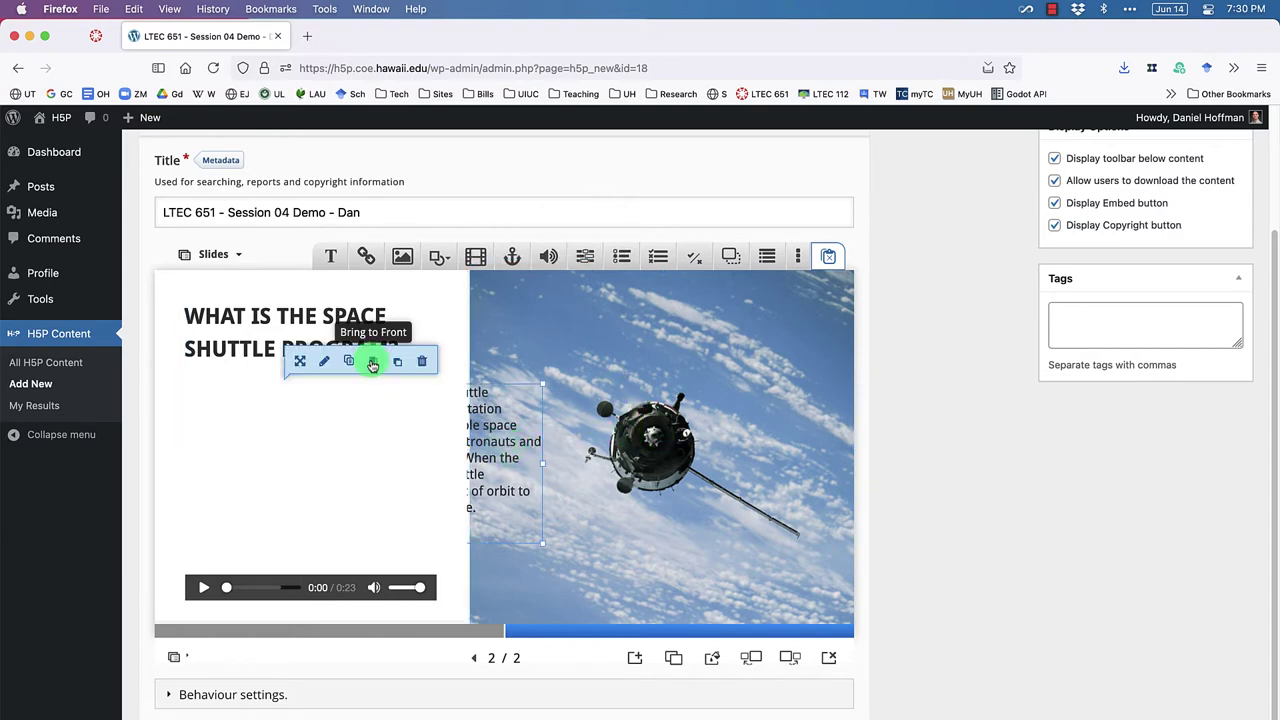
drag(400, 437, 296, 448)
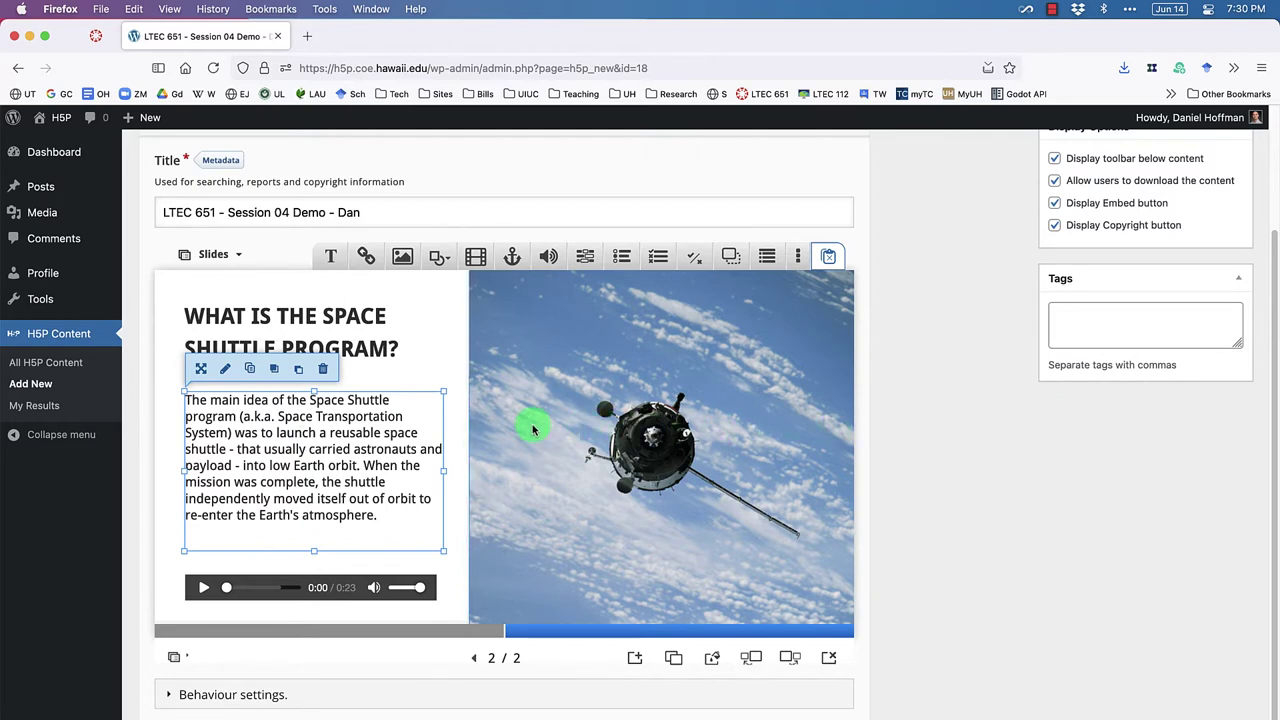
Step: Save the changes to slide 2 by updating the presentation
scroll(532, 424, up, 5)
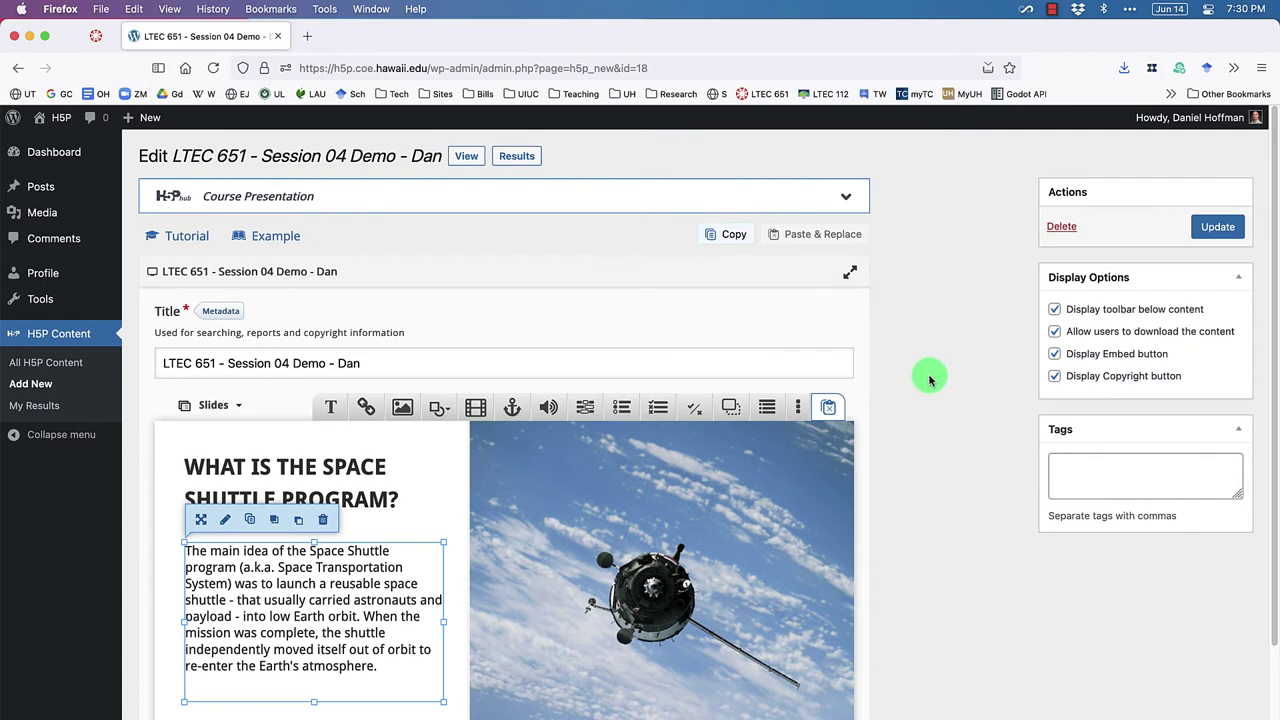
scroll(1004, 332, down, 2)
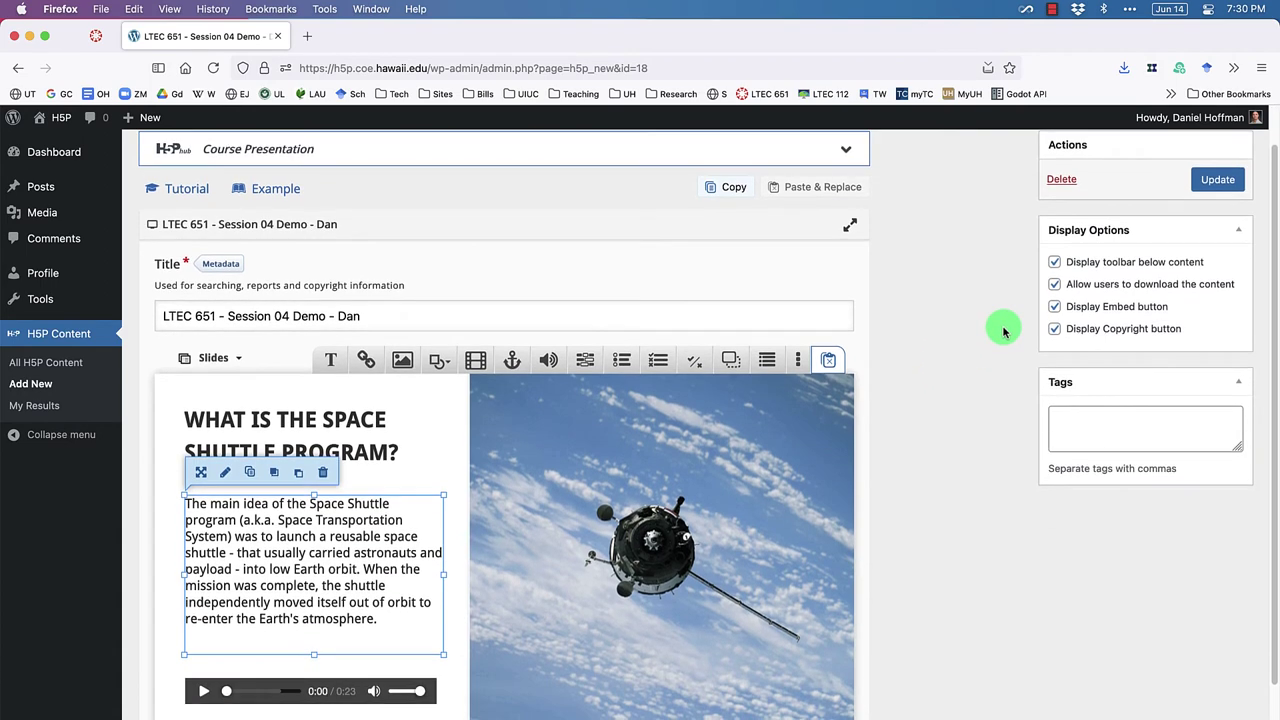
click(1217, 179)
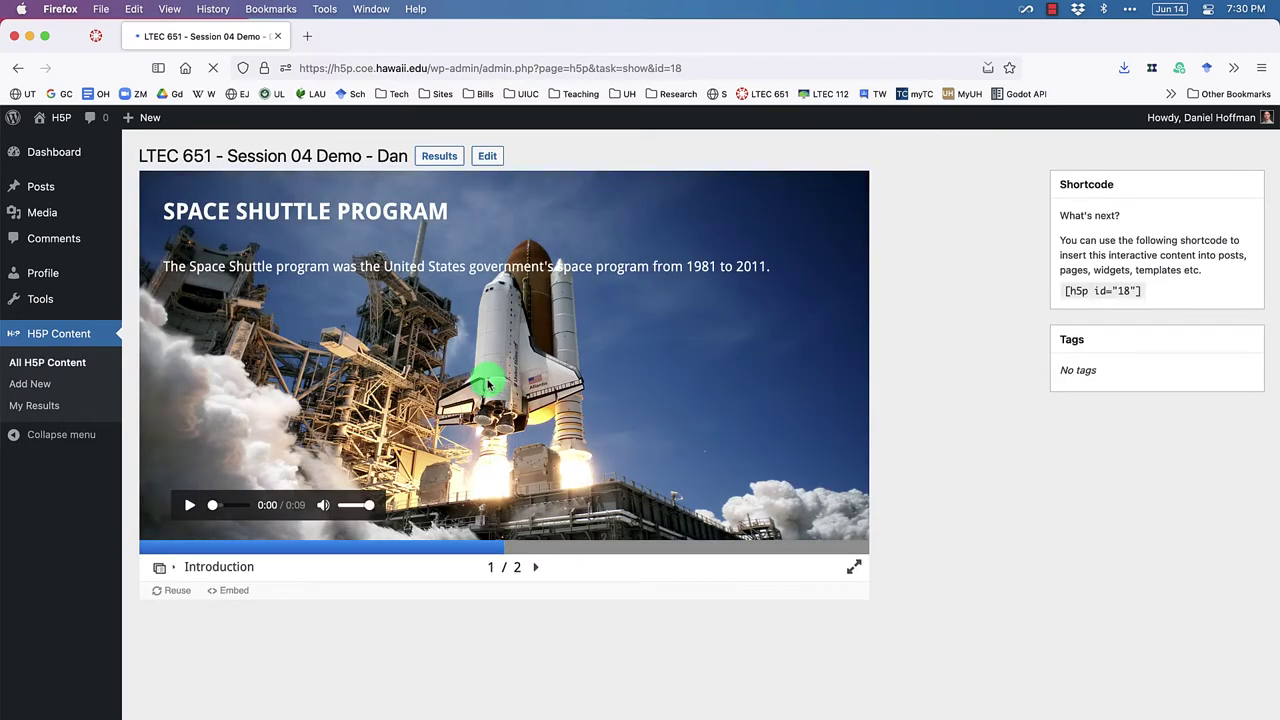
Step: Check the slide list from both slides in the saved presentation and return to the Introduction slide
click(159, 567)
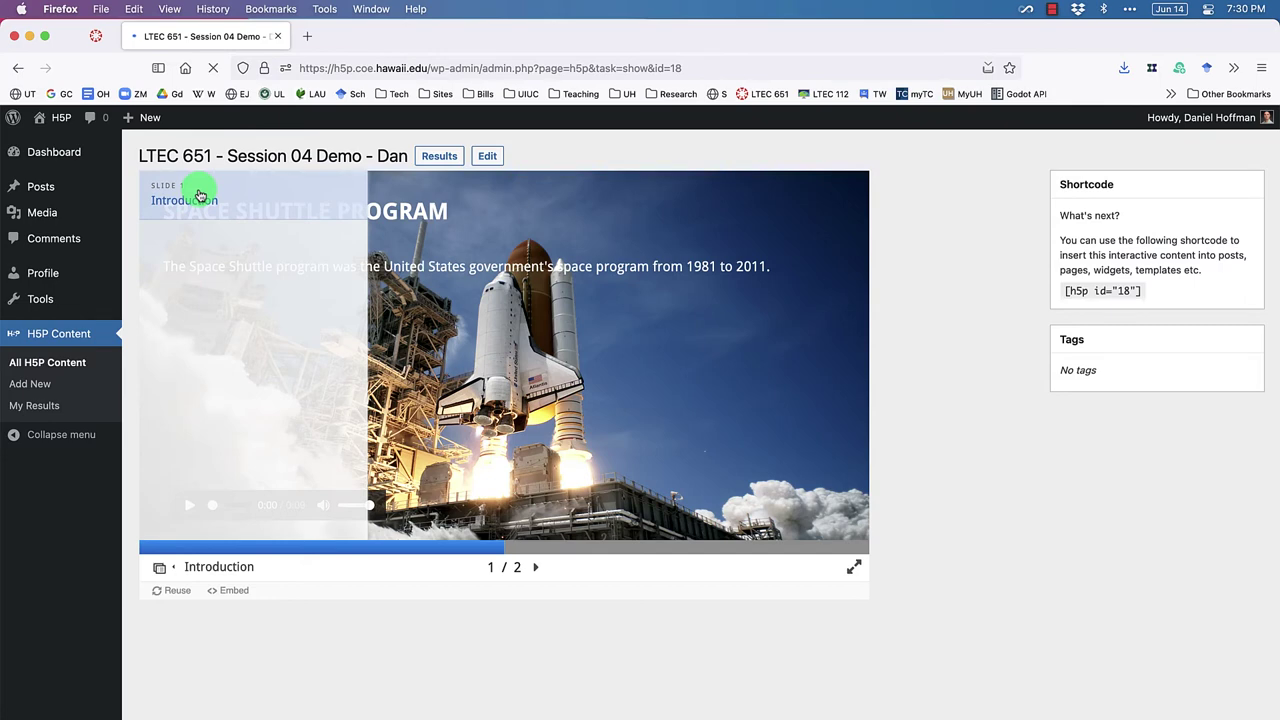
click(159, 566)
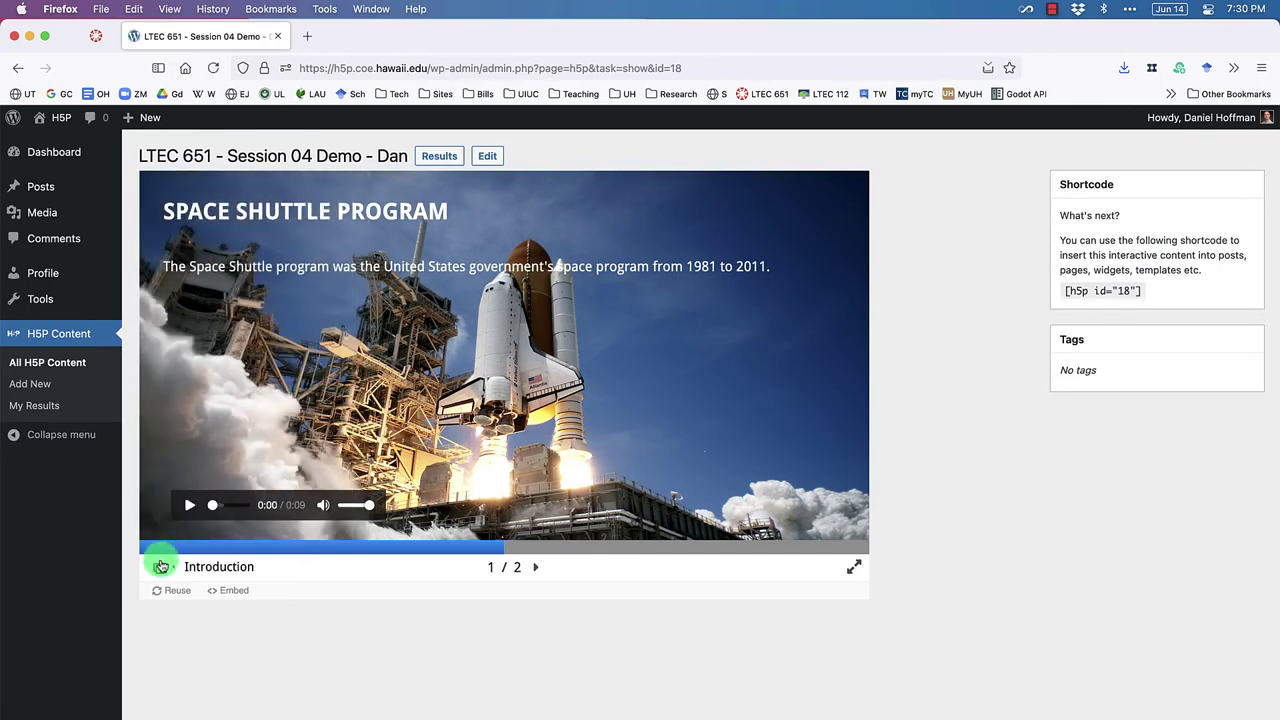
click(586, 545)
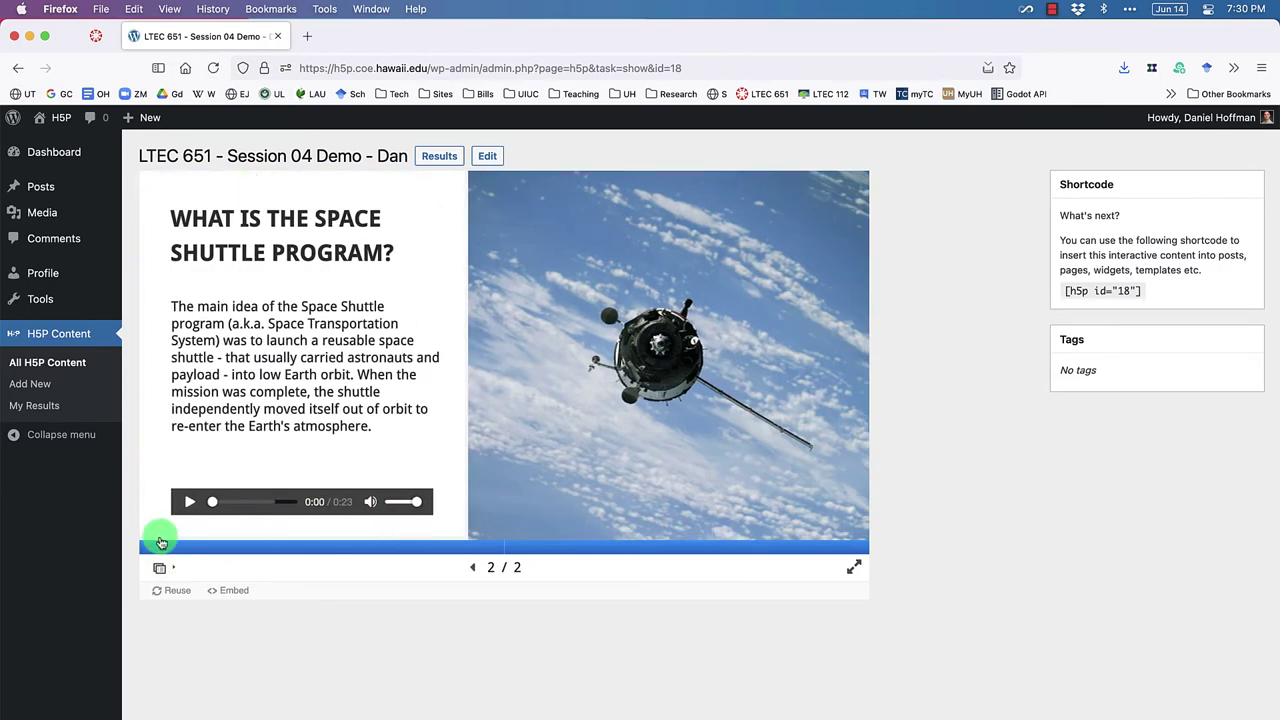
click(161, 568)
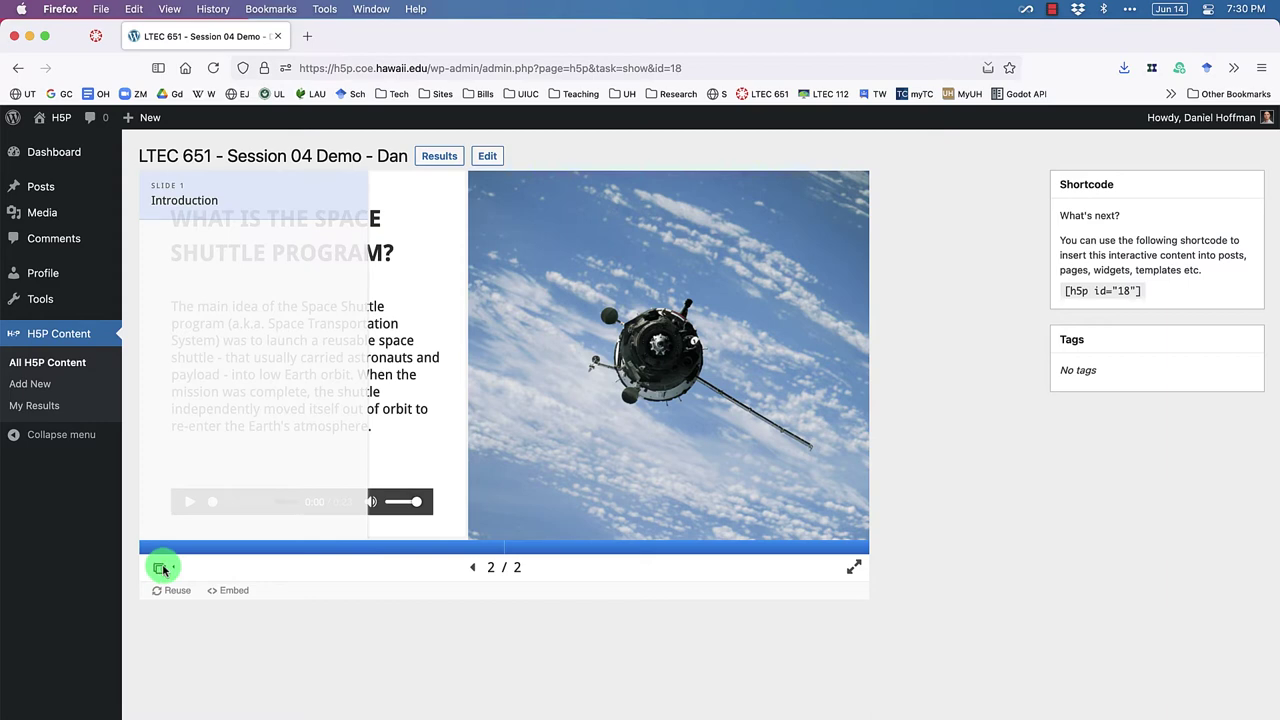
click(183, 200)
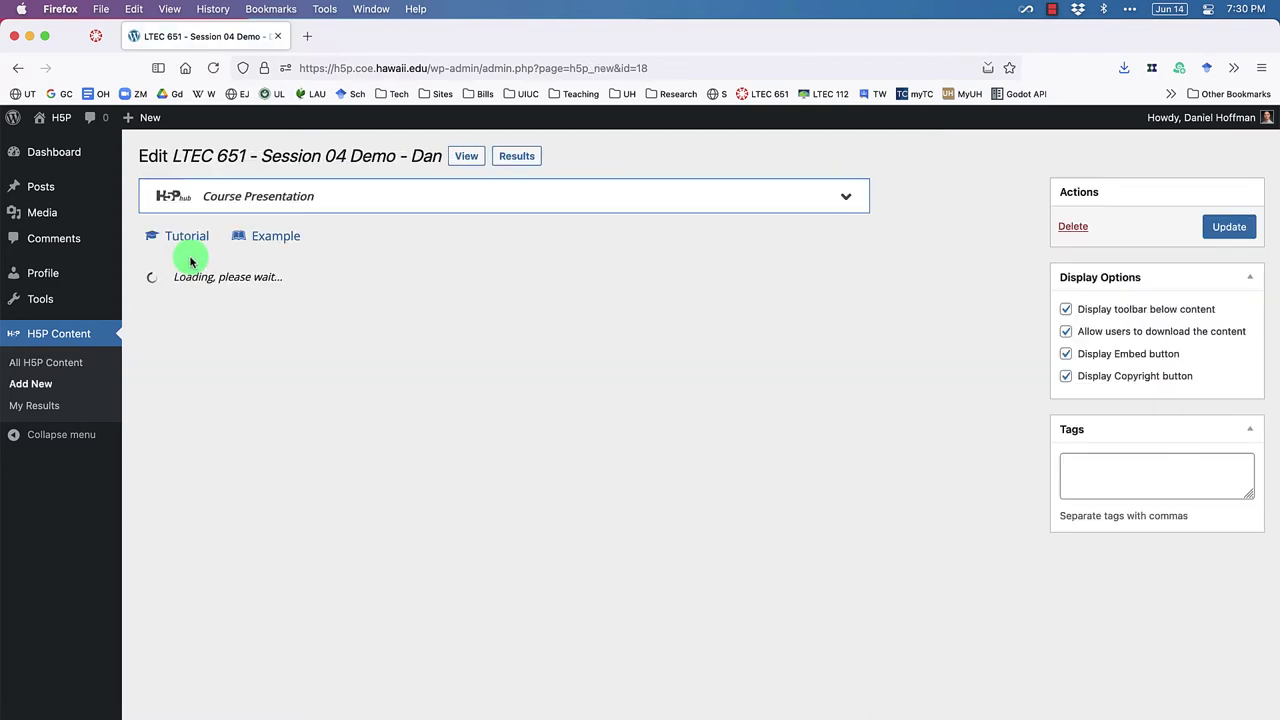
Step: Title slide 2 "Program Description" in the editor's slide list and update the presentation
scroll(971, 520, down, 2)
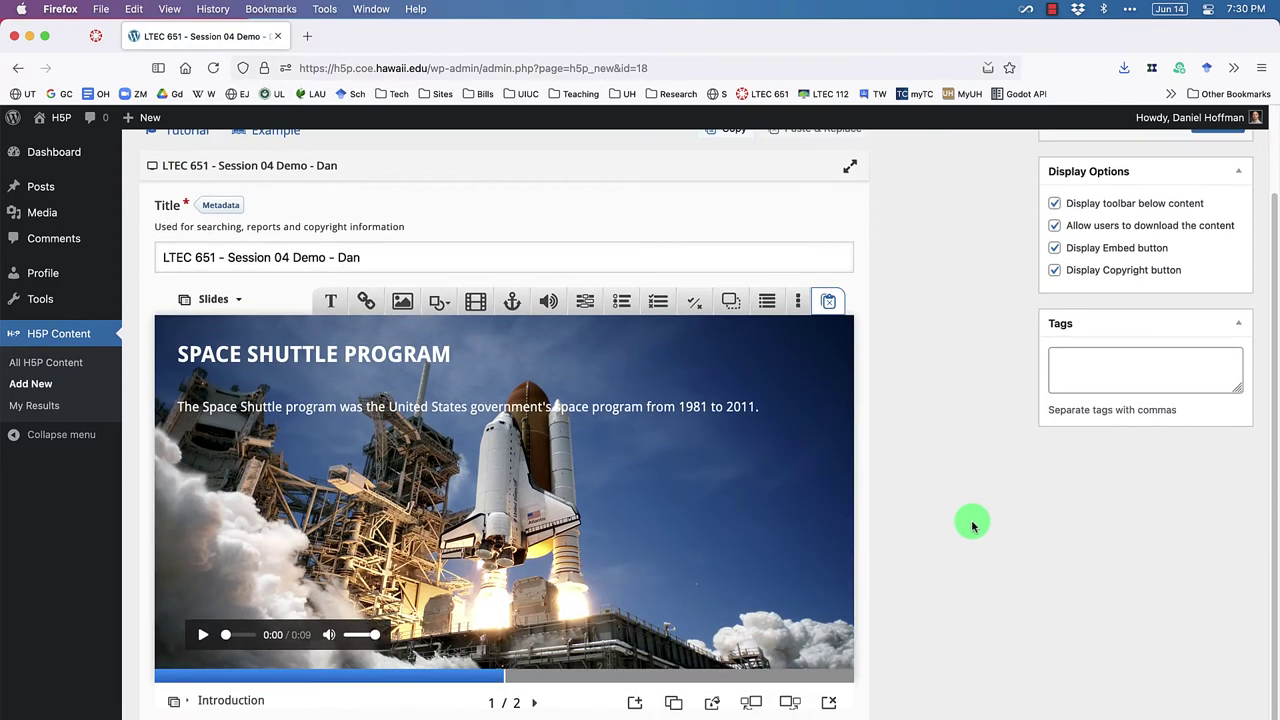
click(175, 702)
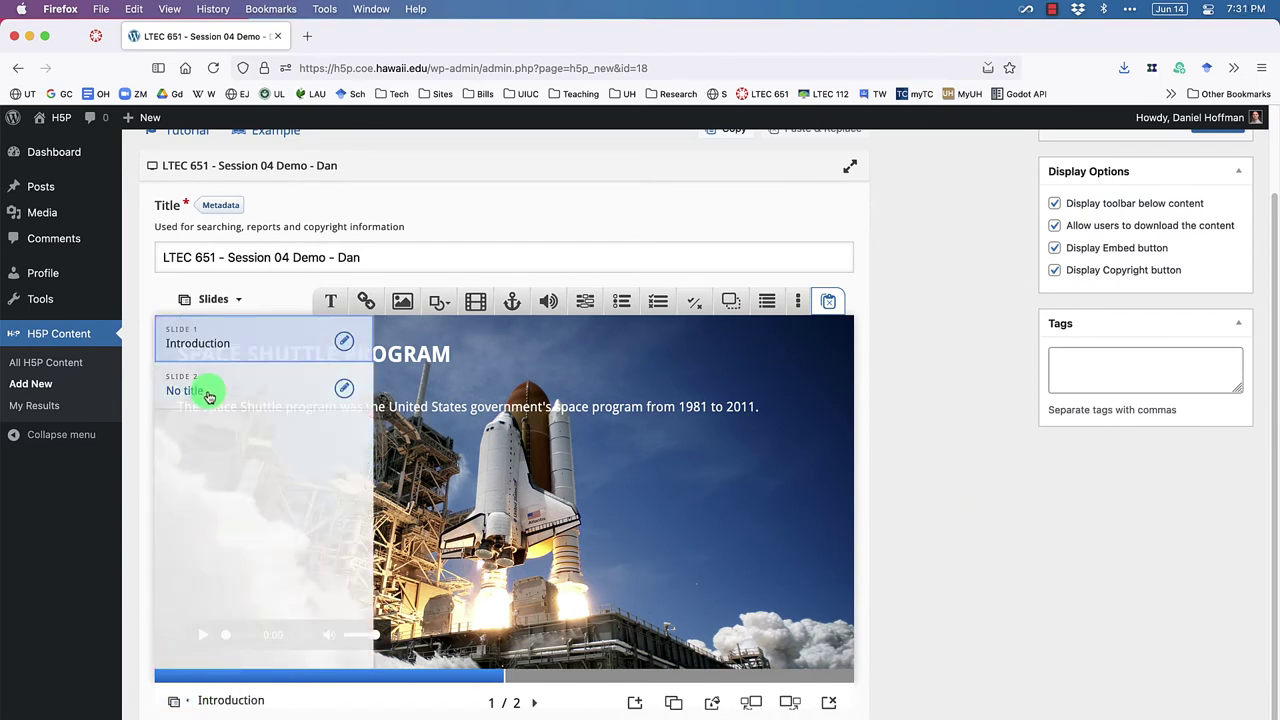
click(345, 392)
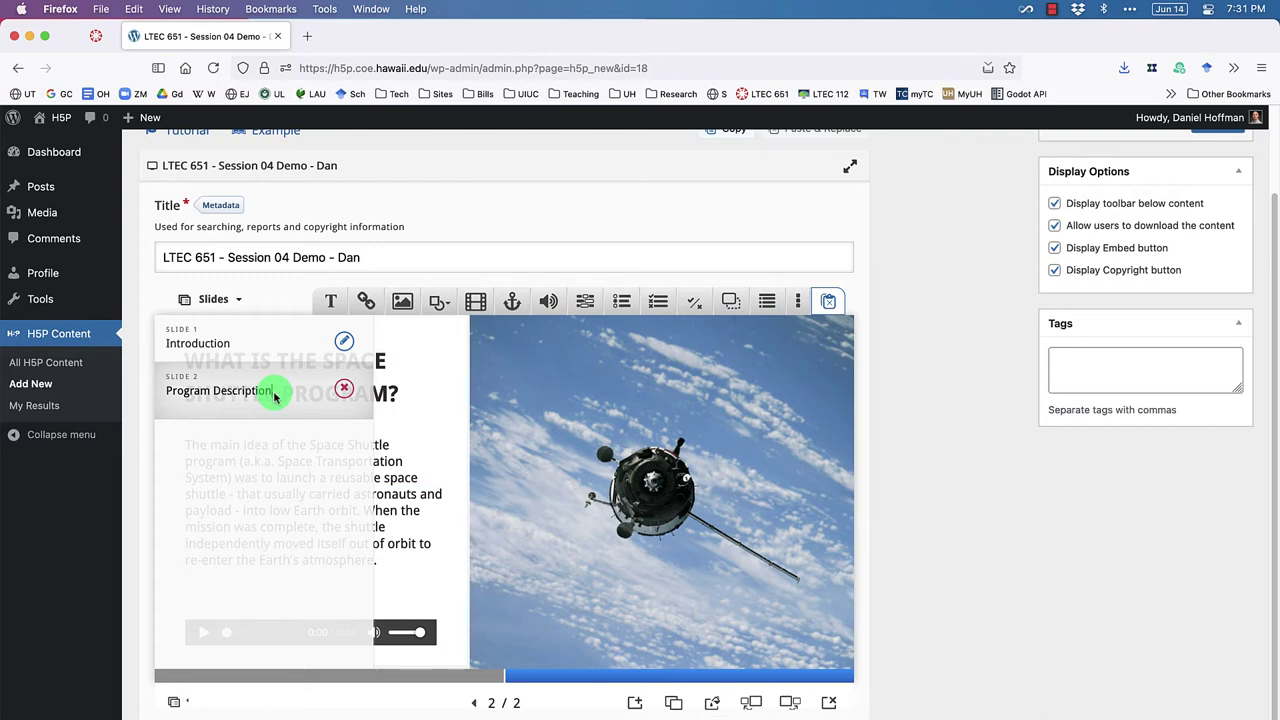
click(456, 516)
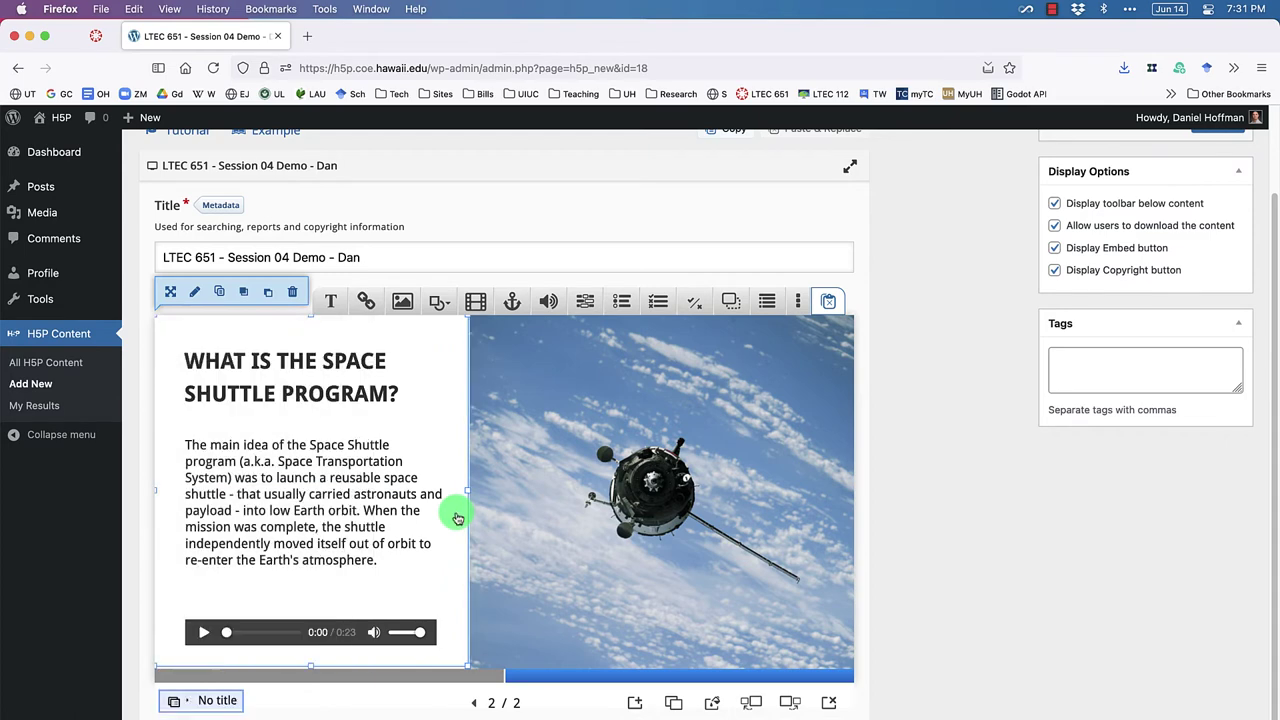
click(458, 512)
scroll(514, 491, up, 2)
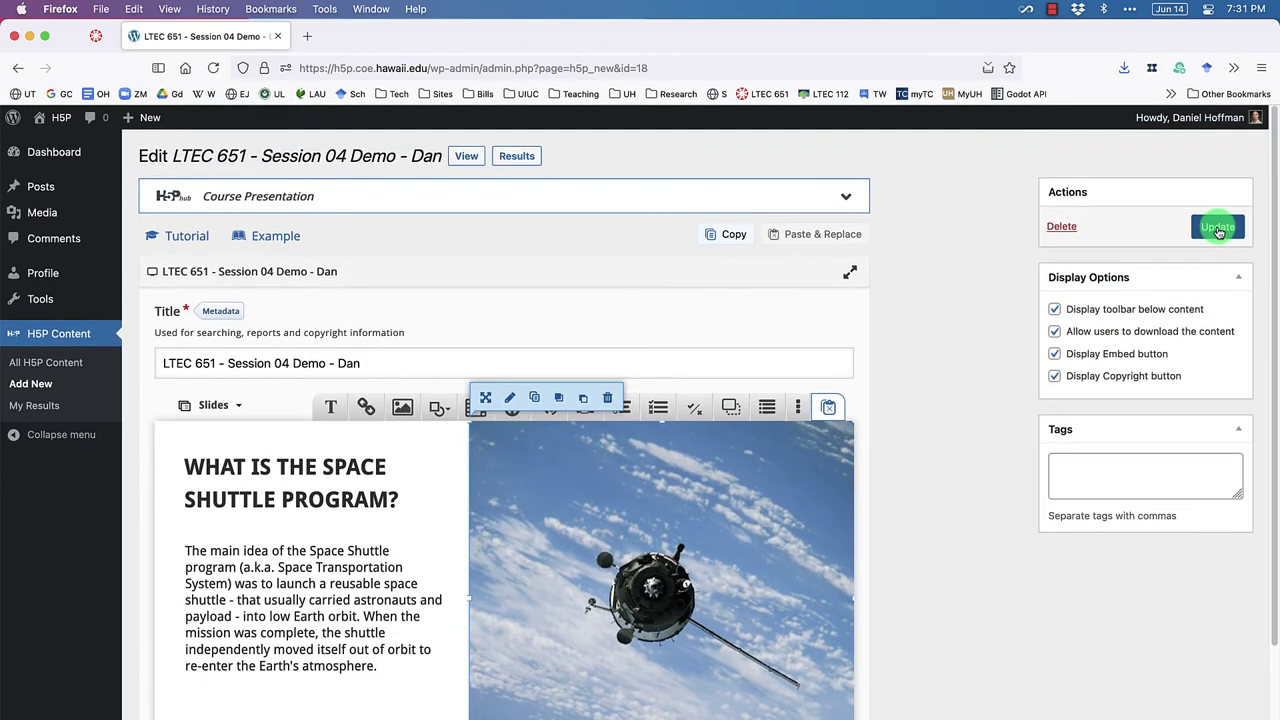
click(1217, 227)
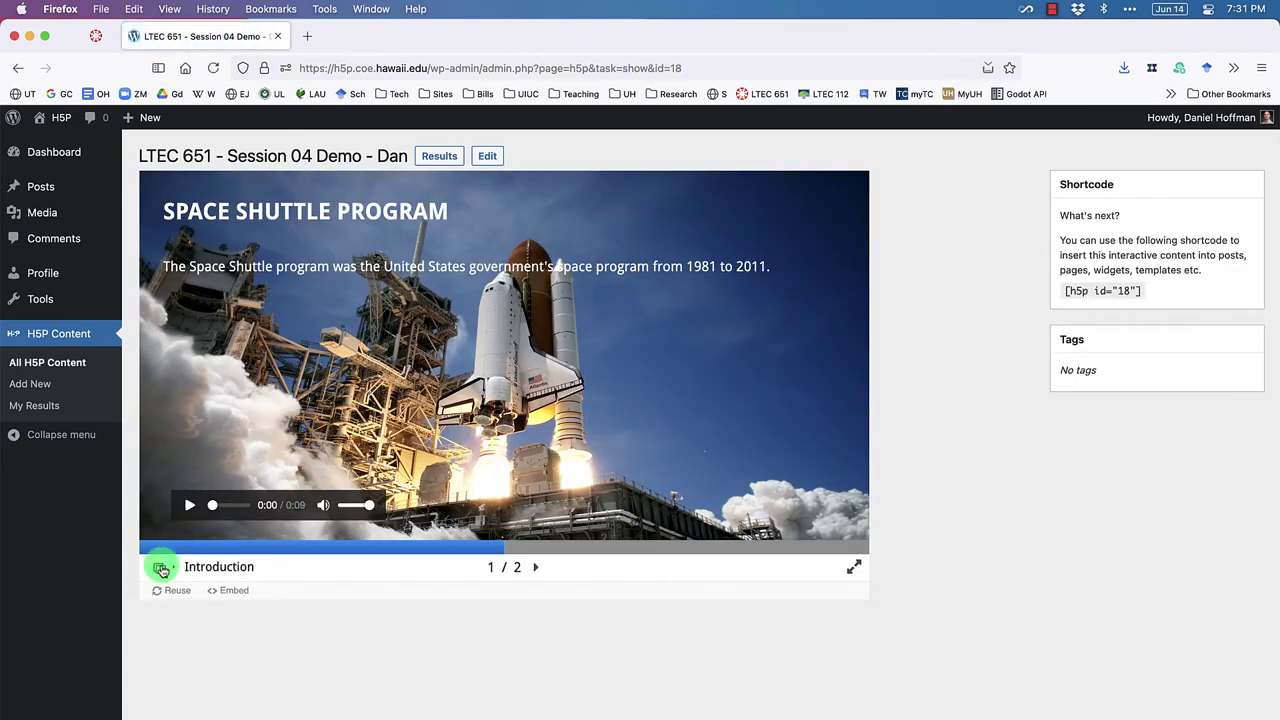
Step: Test switching between Introduction and Program Description through the saved presentation's slide list, and reopen the presentation for editing
click(161, 569)
click(183, 249)
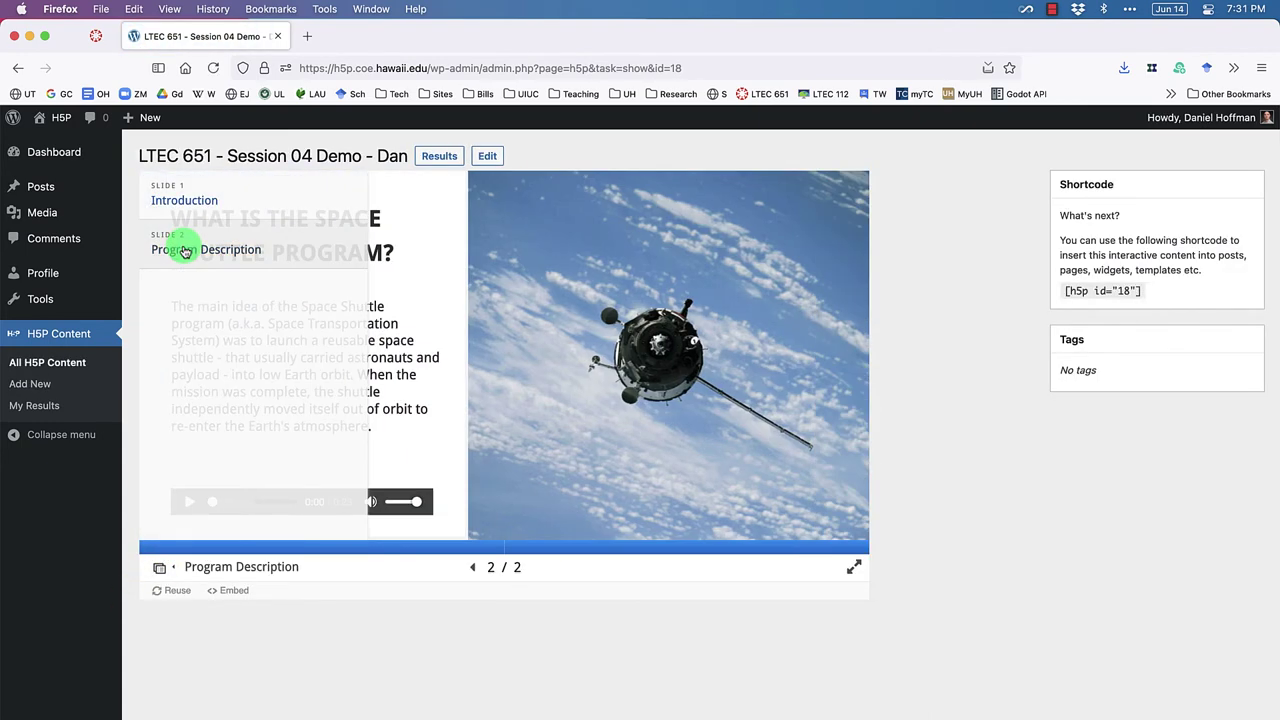
key(Left)
click(186, 236)
click(187, 215)
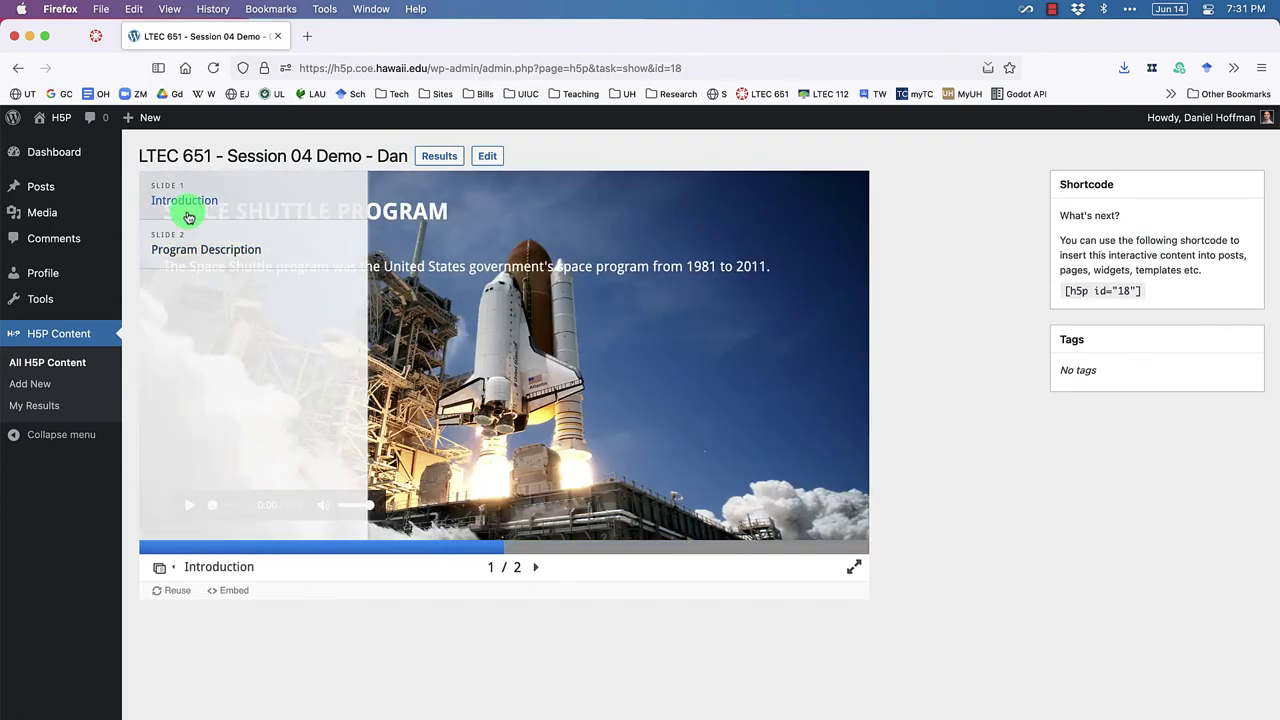
key(Right)
click(189, 209)
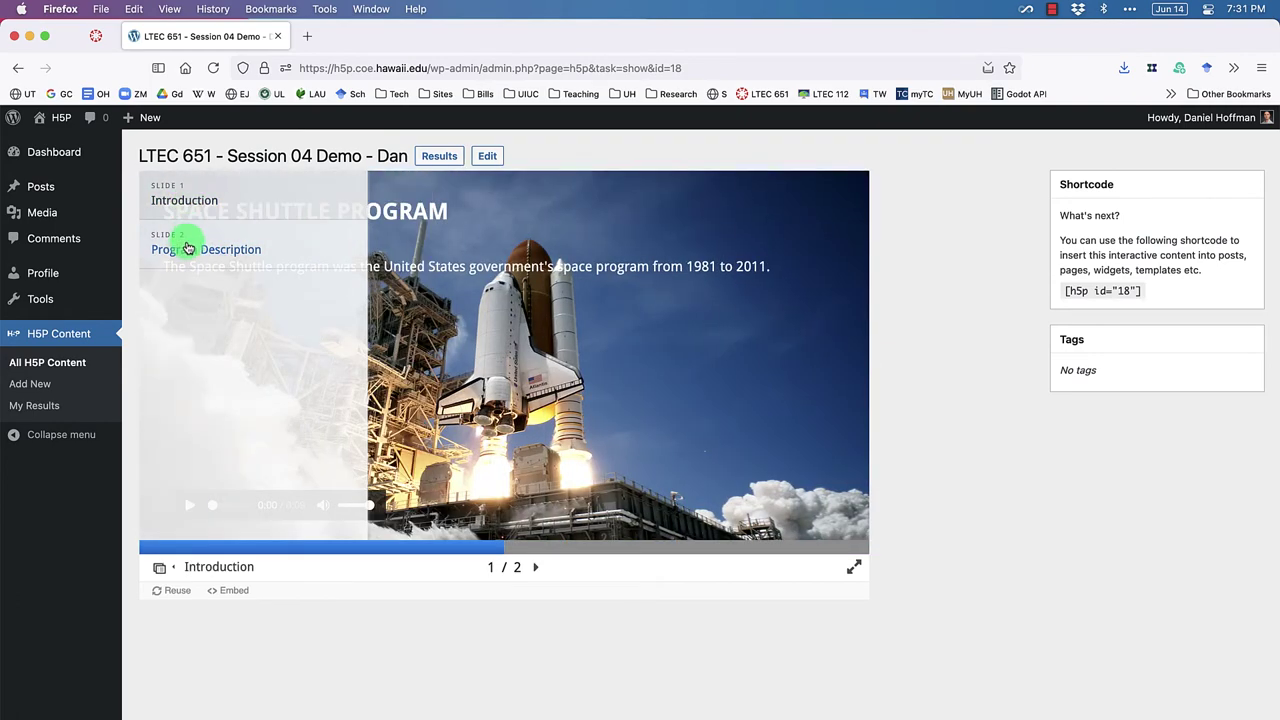
click(192, 248)
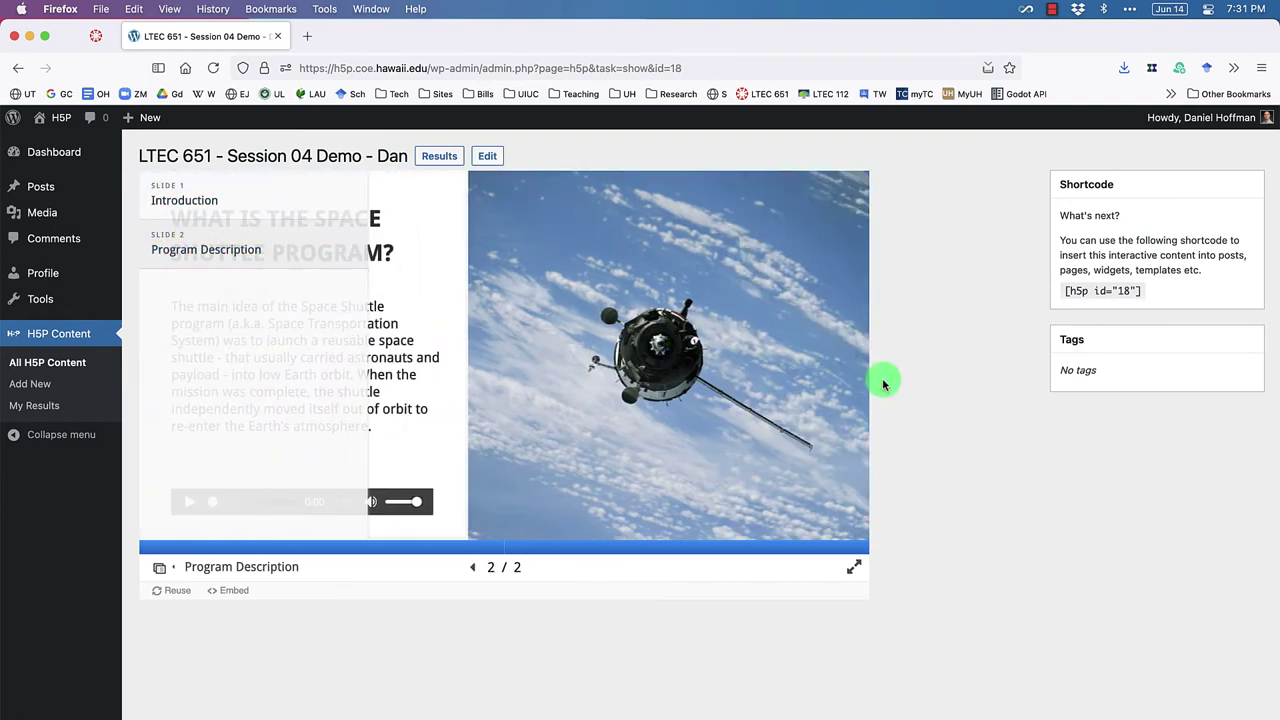
click(487, 156)
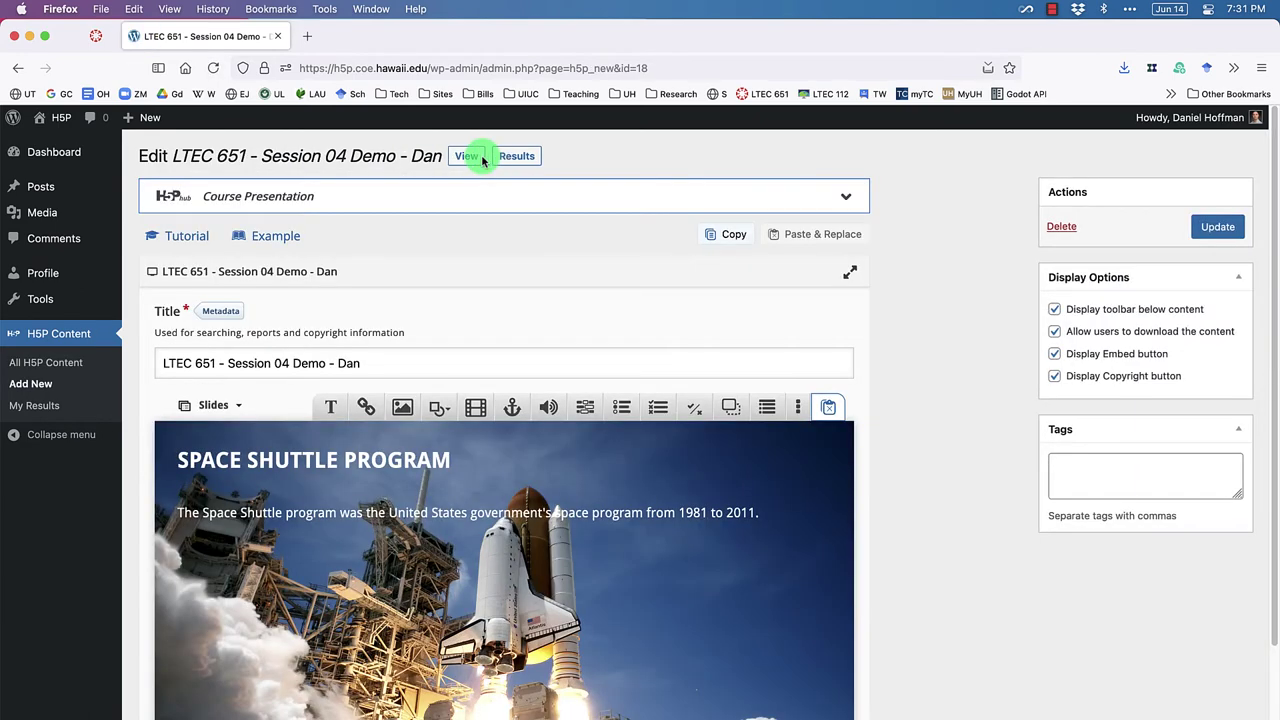
Step: View slide 3, Shuttle Description, of the finished example in Canvas and return to the H5P editor
click(97, 37)
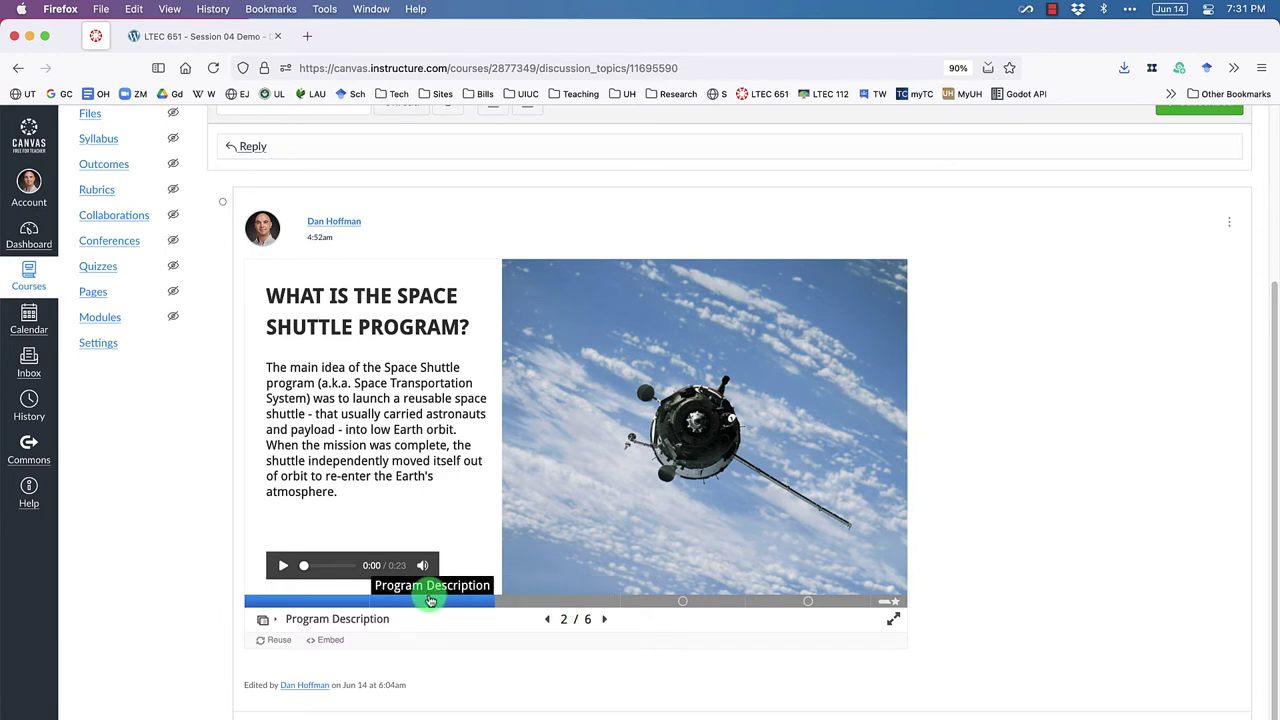
click(528, 607)
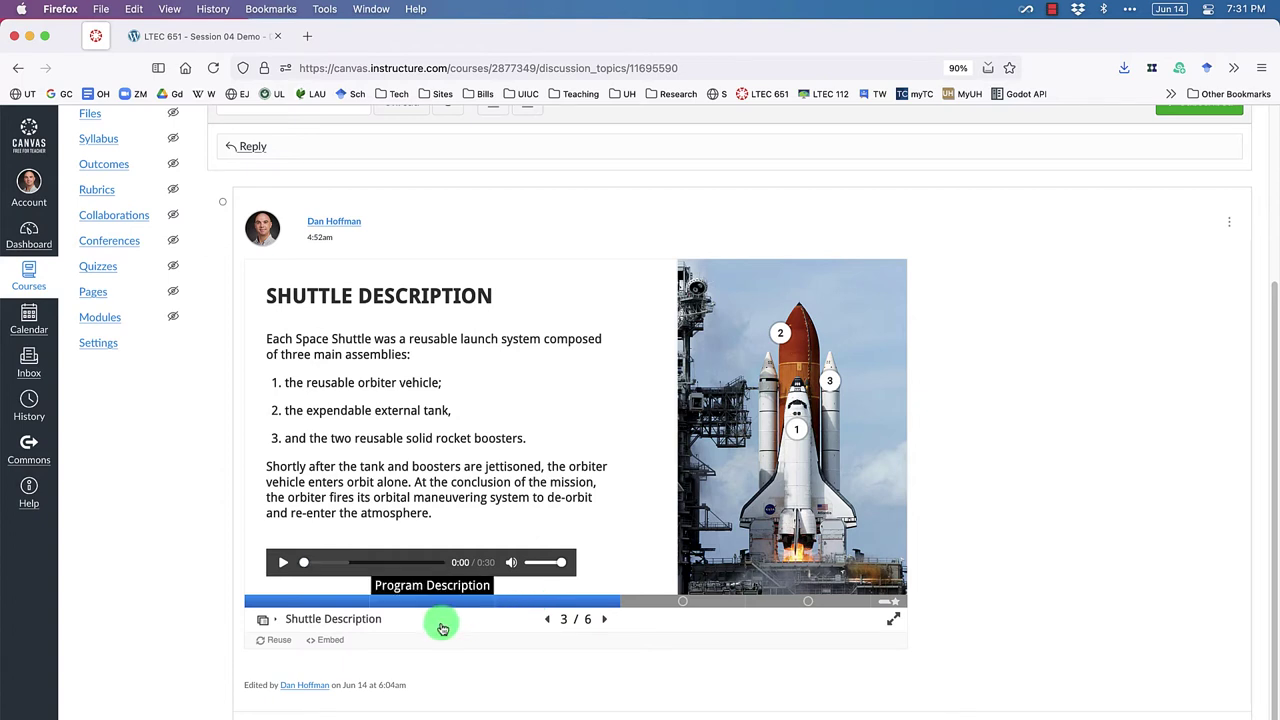
click(157, 38)
scroll(229, 129, down, 3)
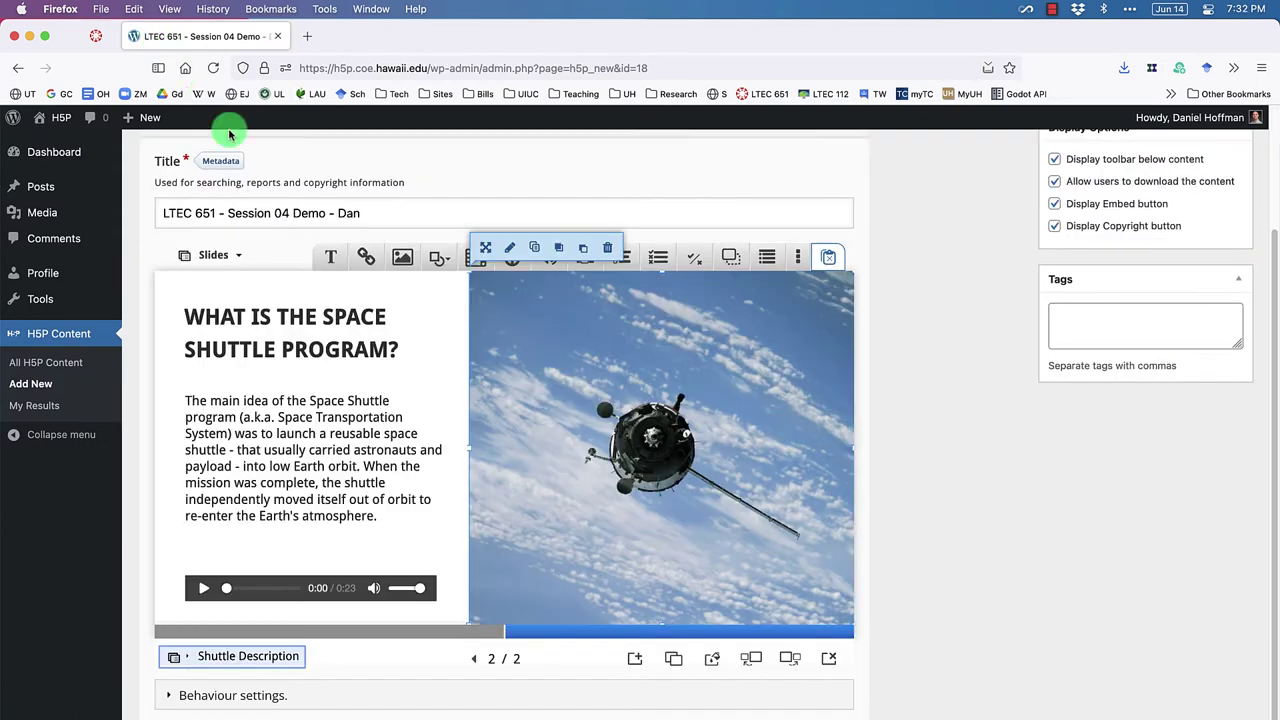
Step: Add a third slide and insert Image_Slide_03.png with the alternative text "Space shuttle on landing pad."
click(630, 657)
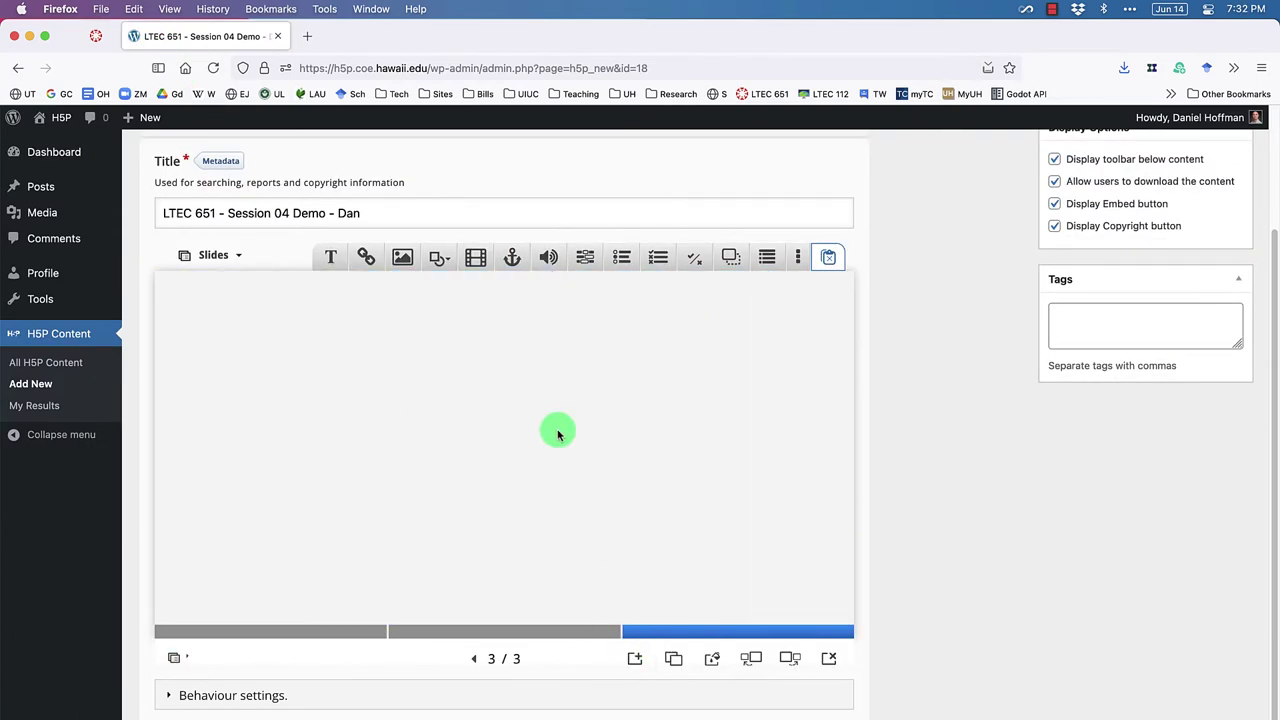
click(401, 257)
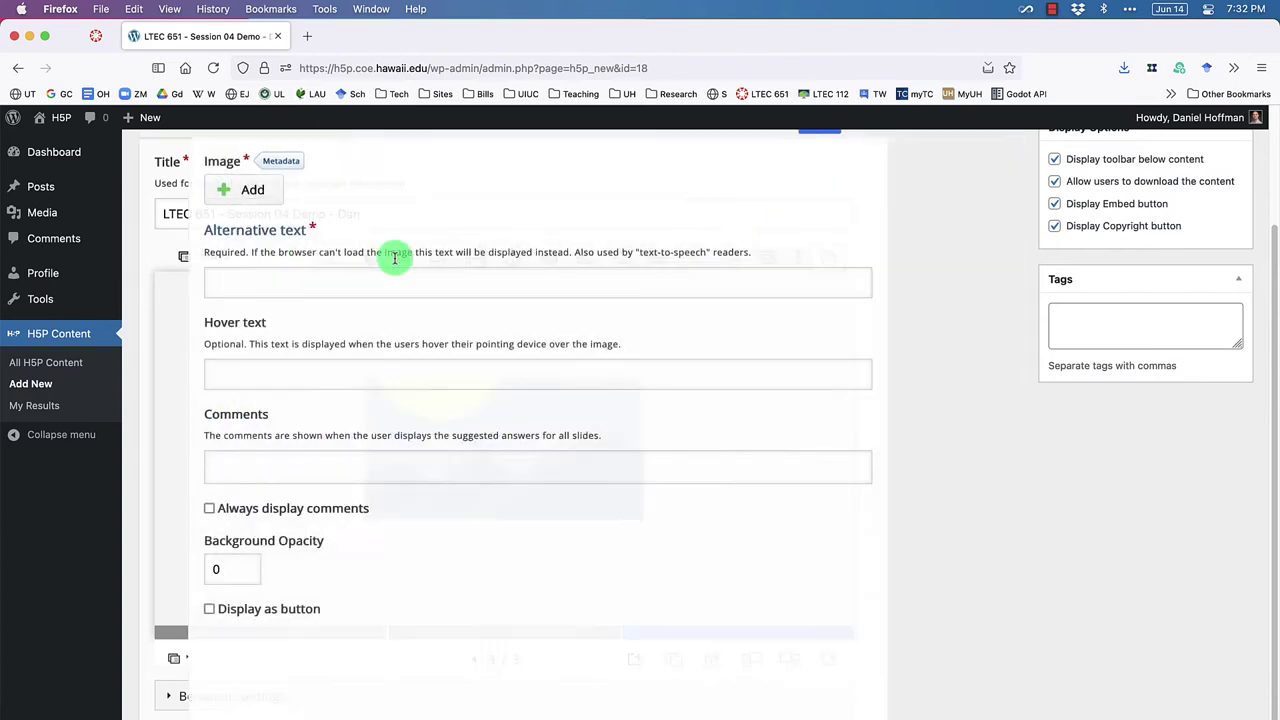
click(197, 245)
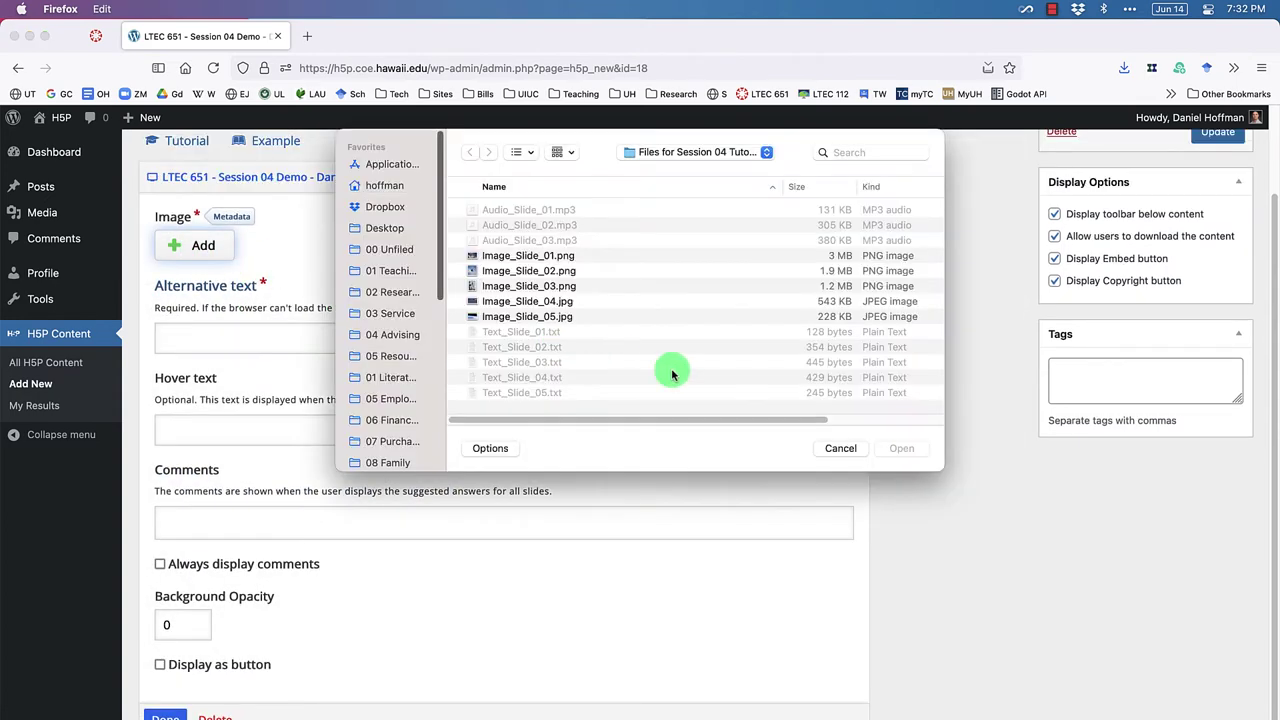
click(583, 287)
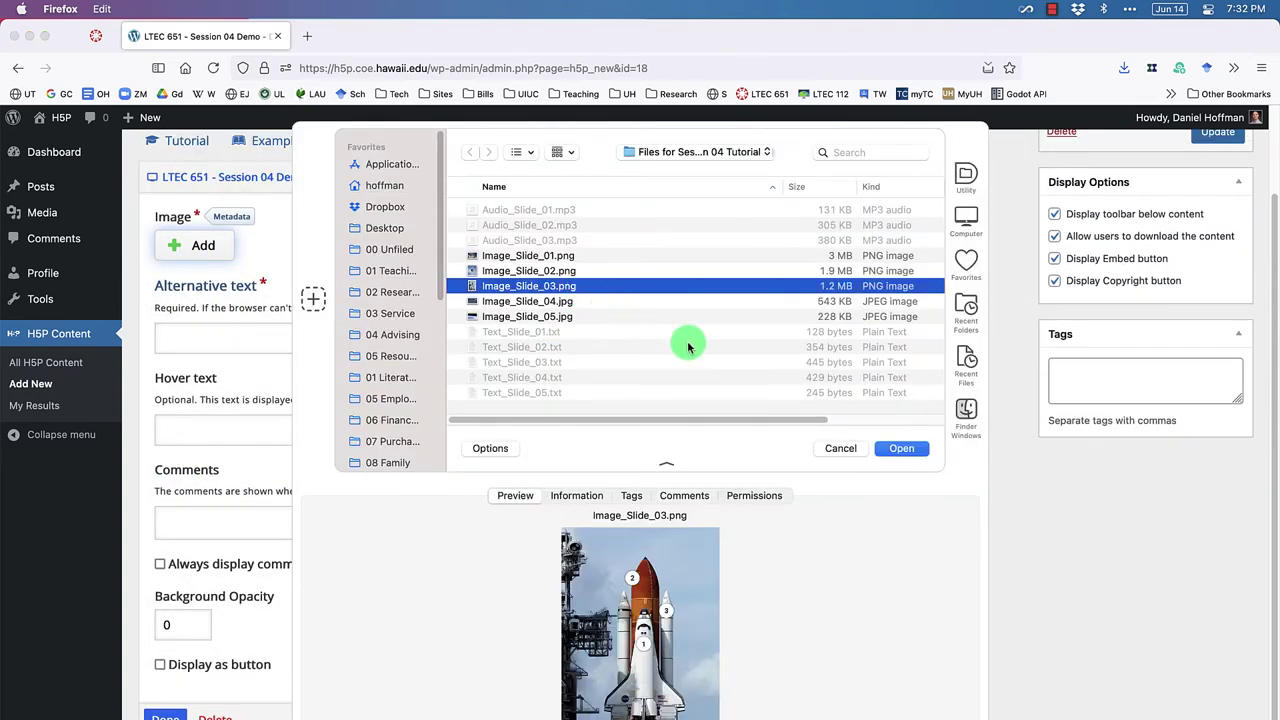
click(903, 449)
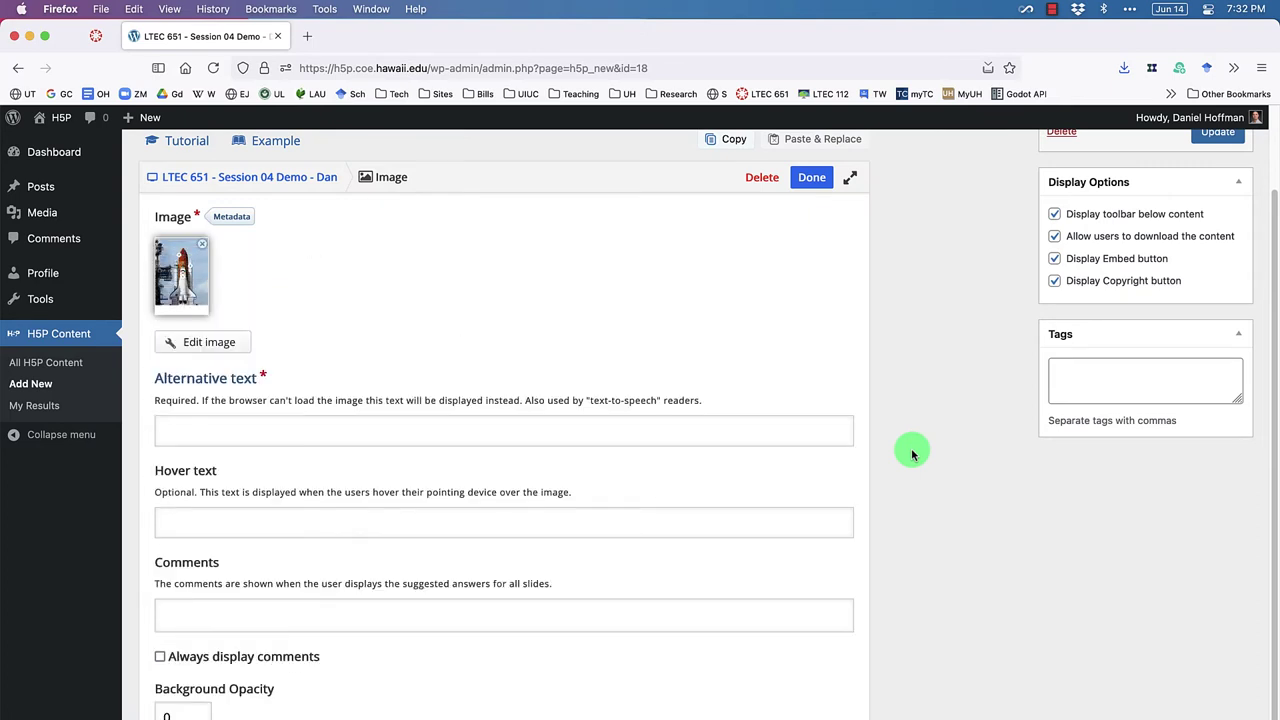
click(375, 428)
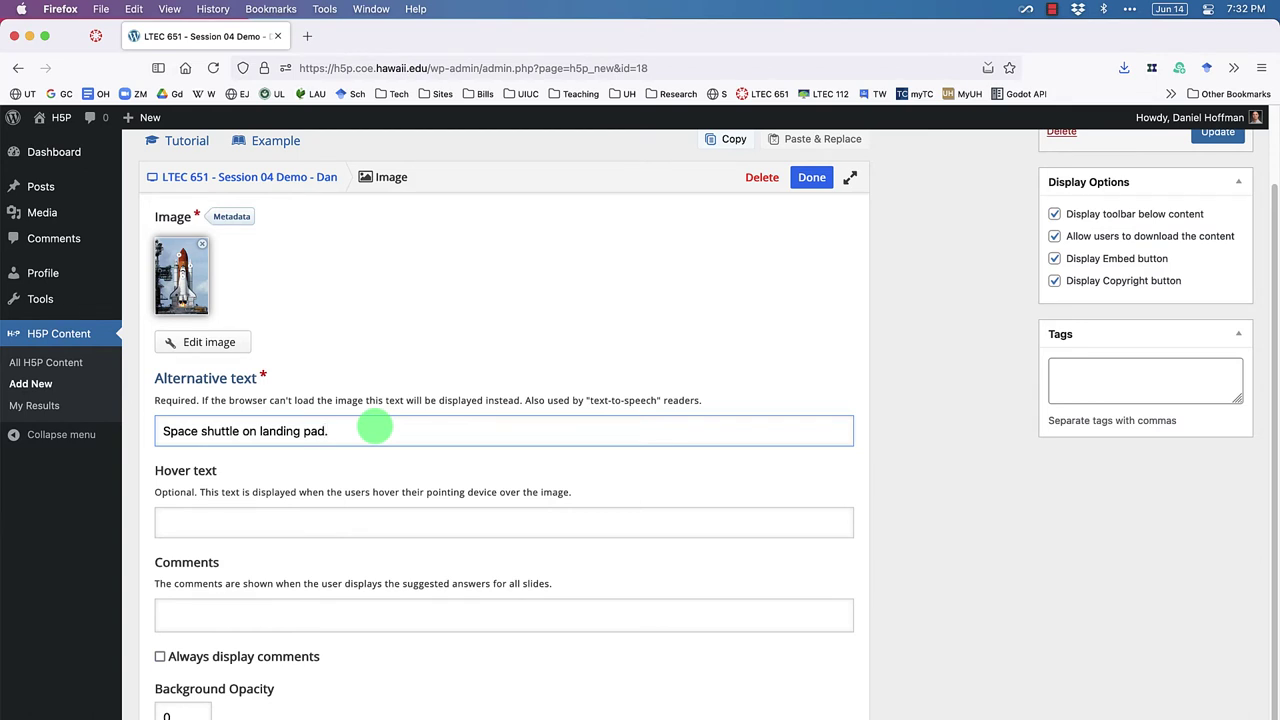
click(812, 178)
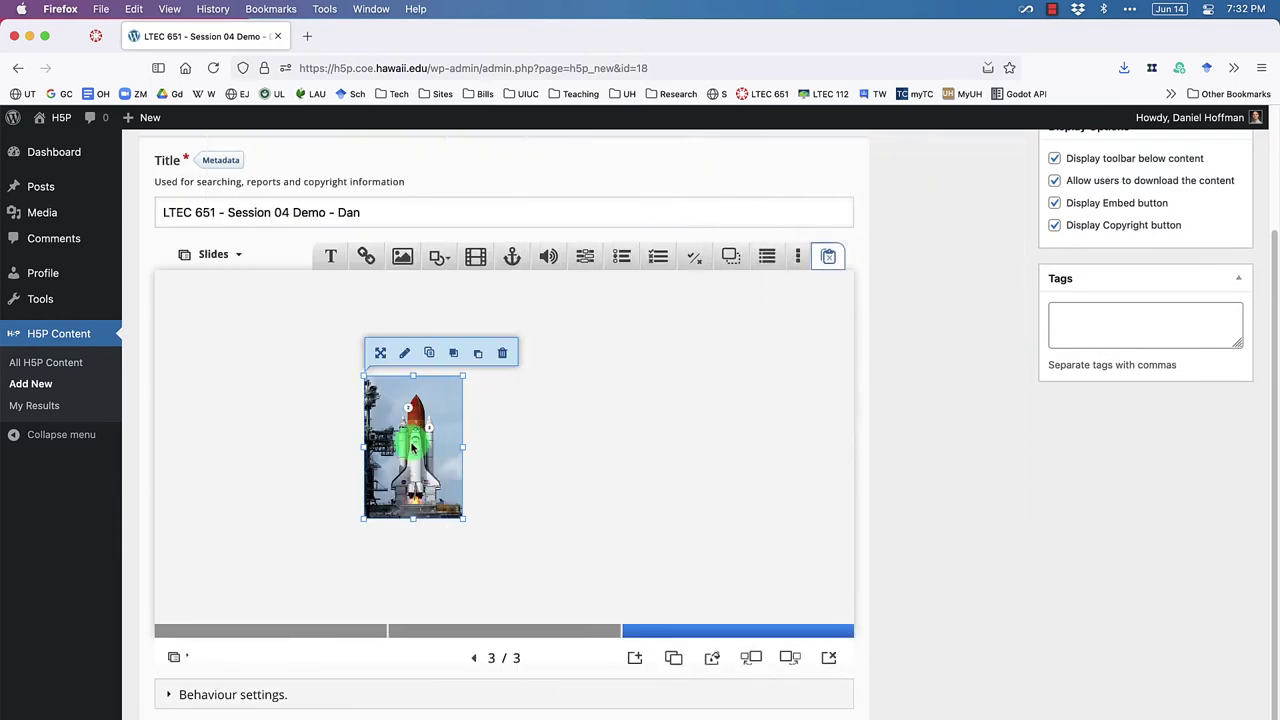
Step: Move the shuttle image to the slide's upper-right corner and enlarge it to the full slide height
drag(414, 443, 803, 337)
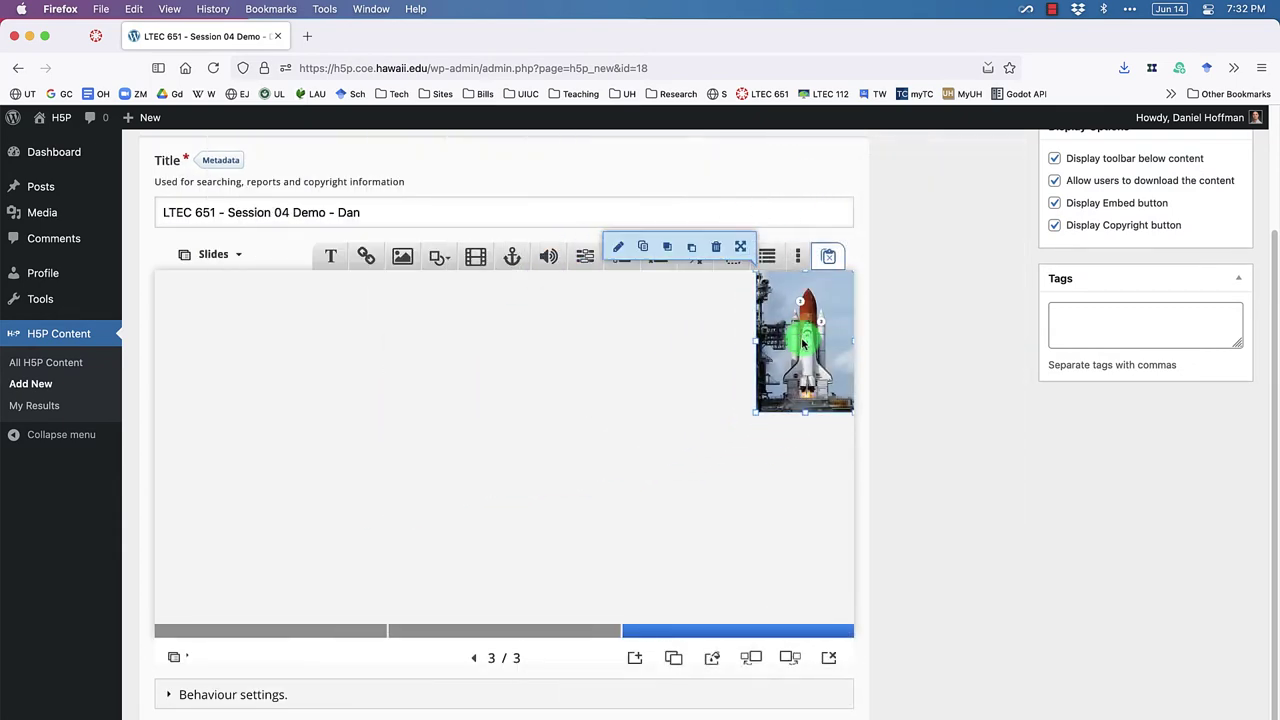
drag(757, 406, 606, 545)
click(388, 448)
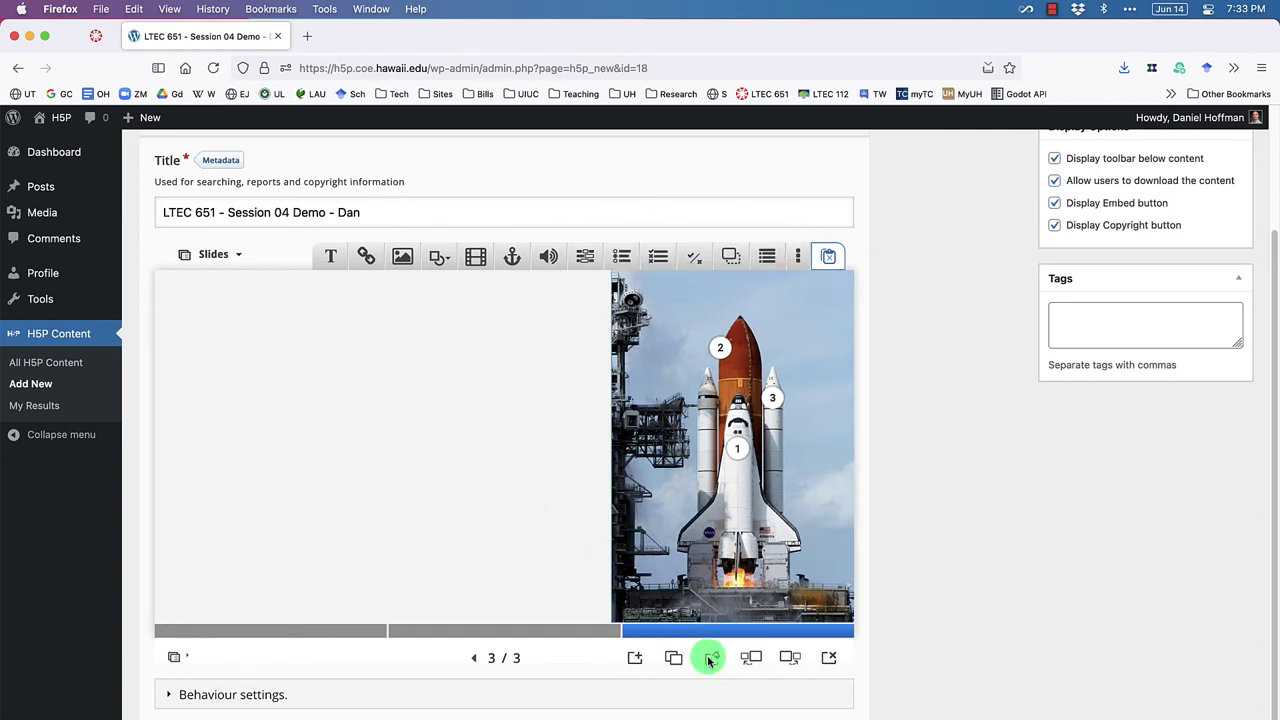
Step: Set the template slide background to a color fill of #ffffff
click(712, 660)
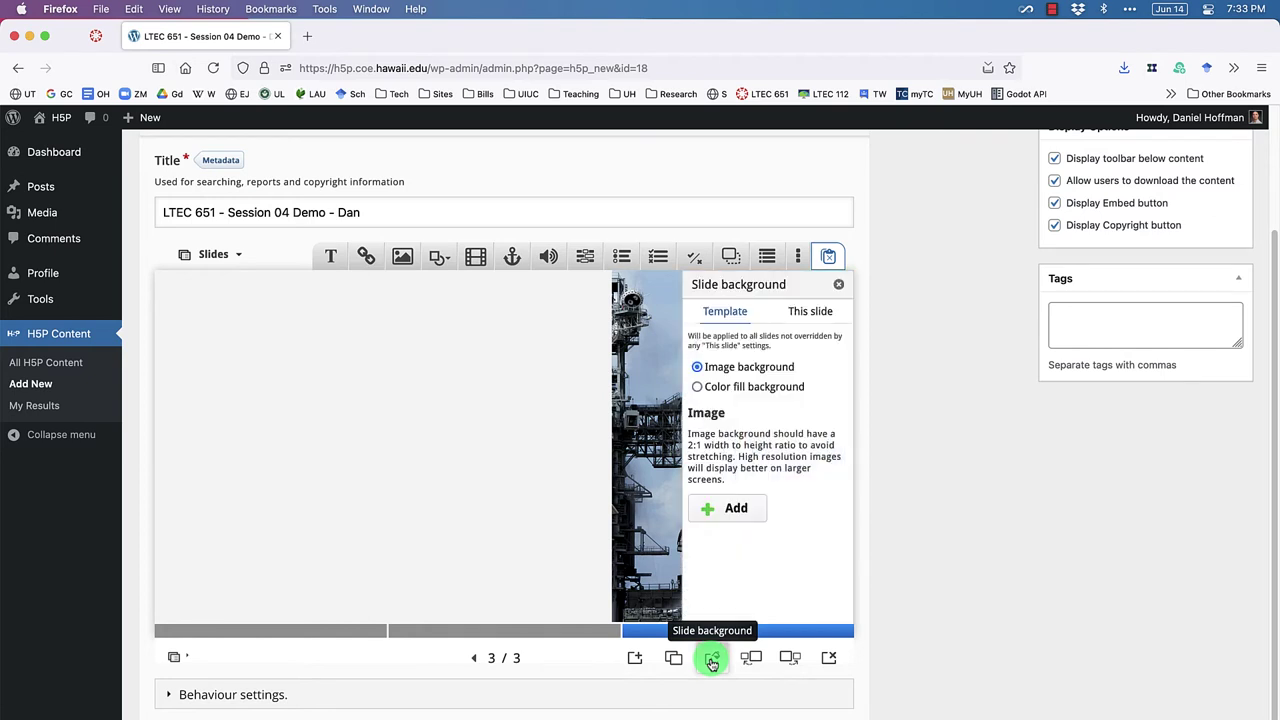
click(806, 390)
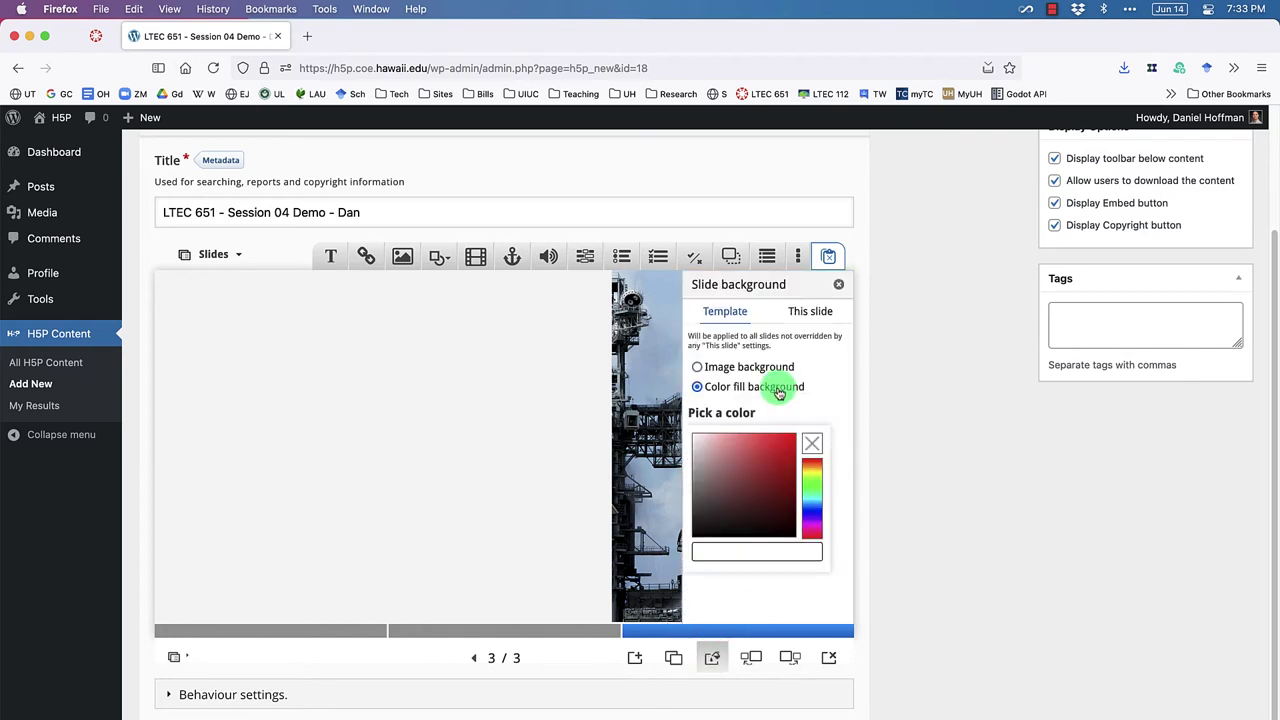
click(698, 443)
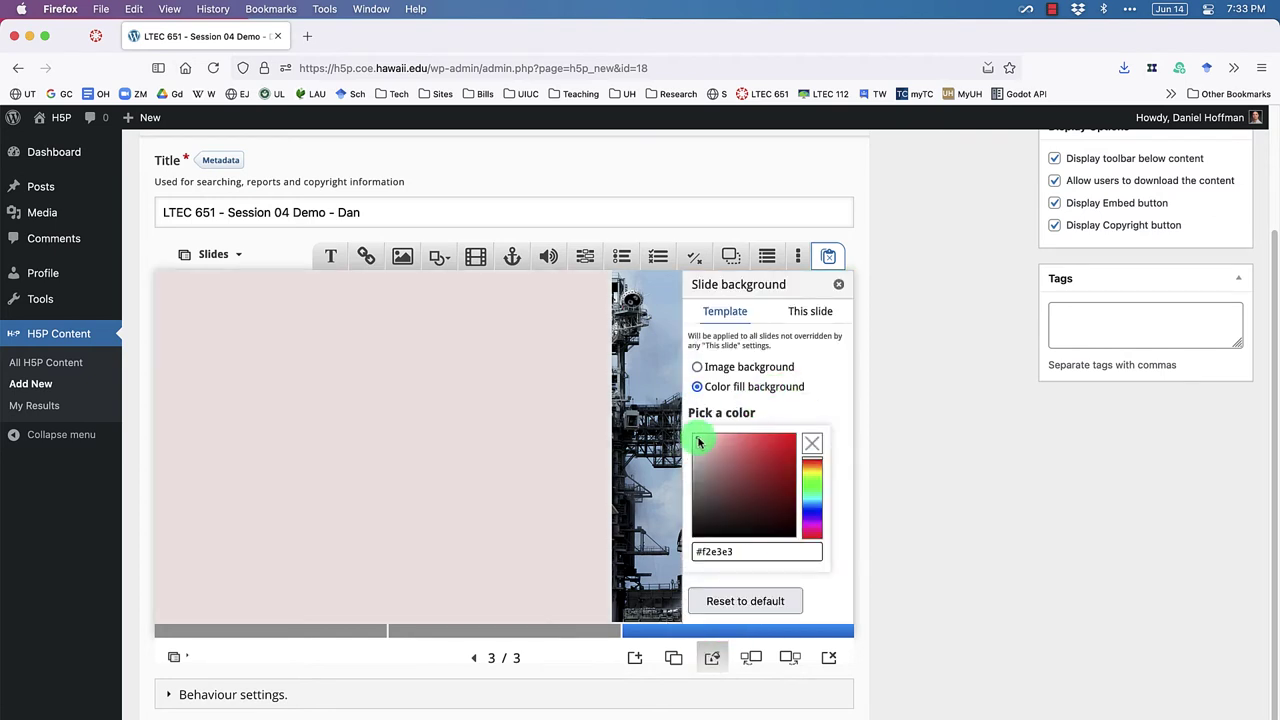
drag(699, 443, 692, 440)
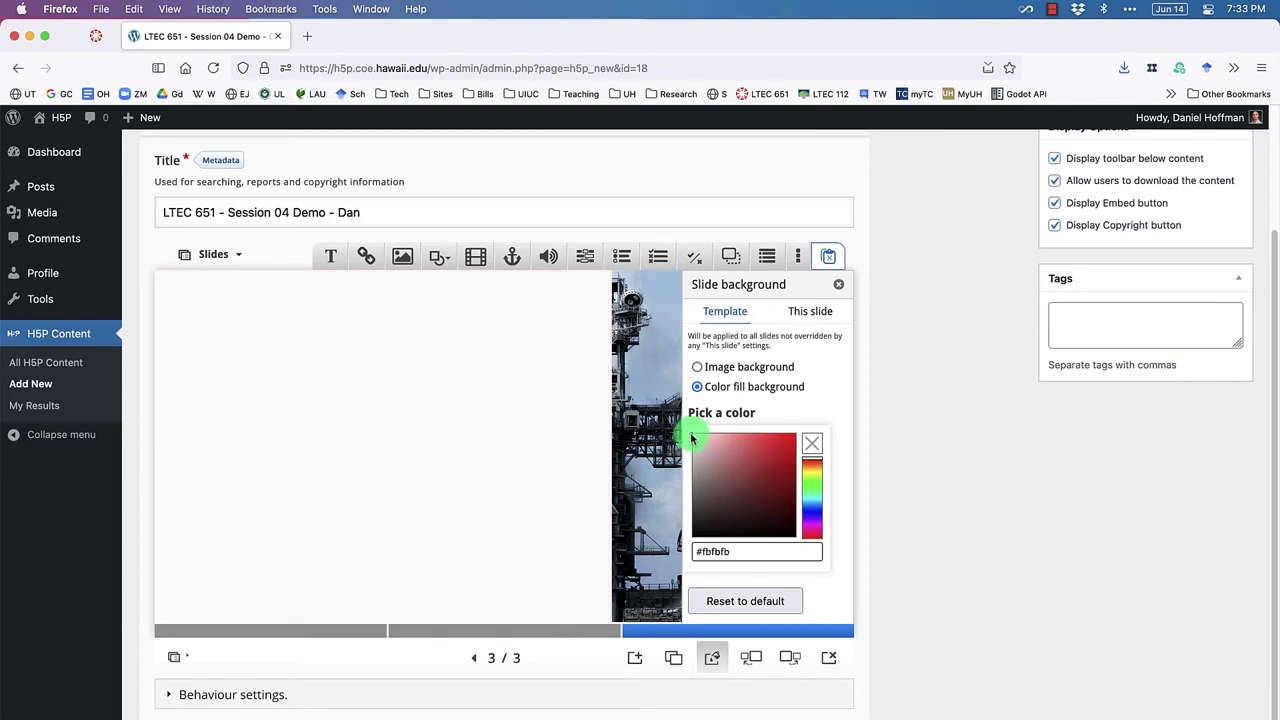
click(739, 552)
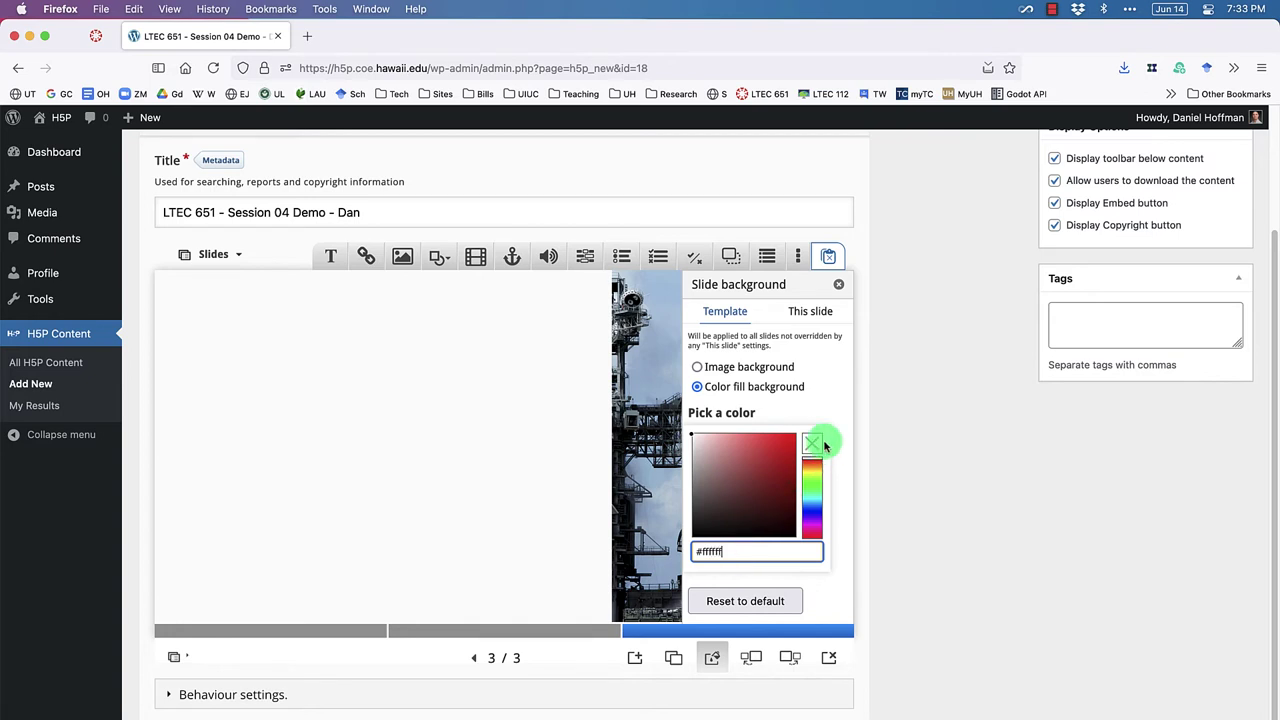
click(838, 285)
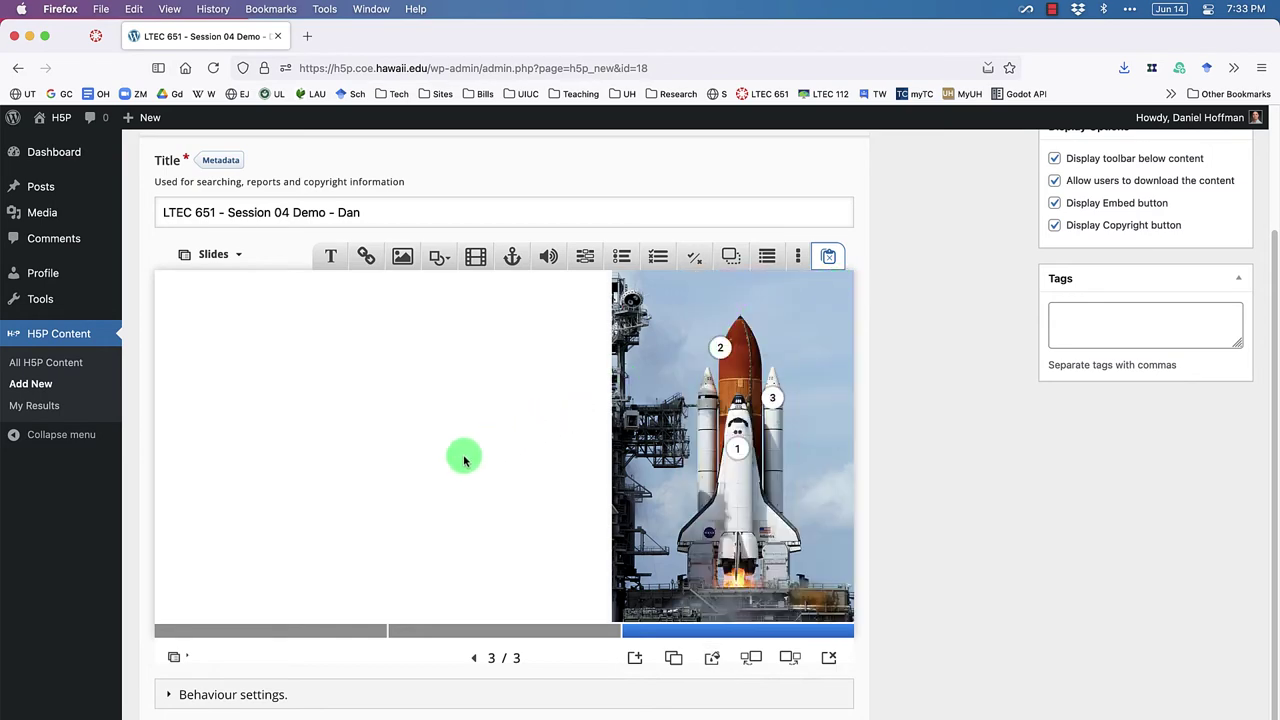
Step: Close the slide 02 text and open Text_Slide_03.txt side by side with the browser window
key(ctrl+alt+Left)
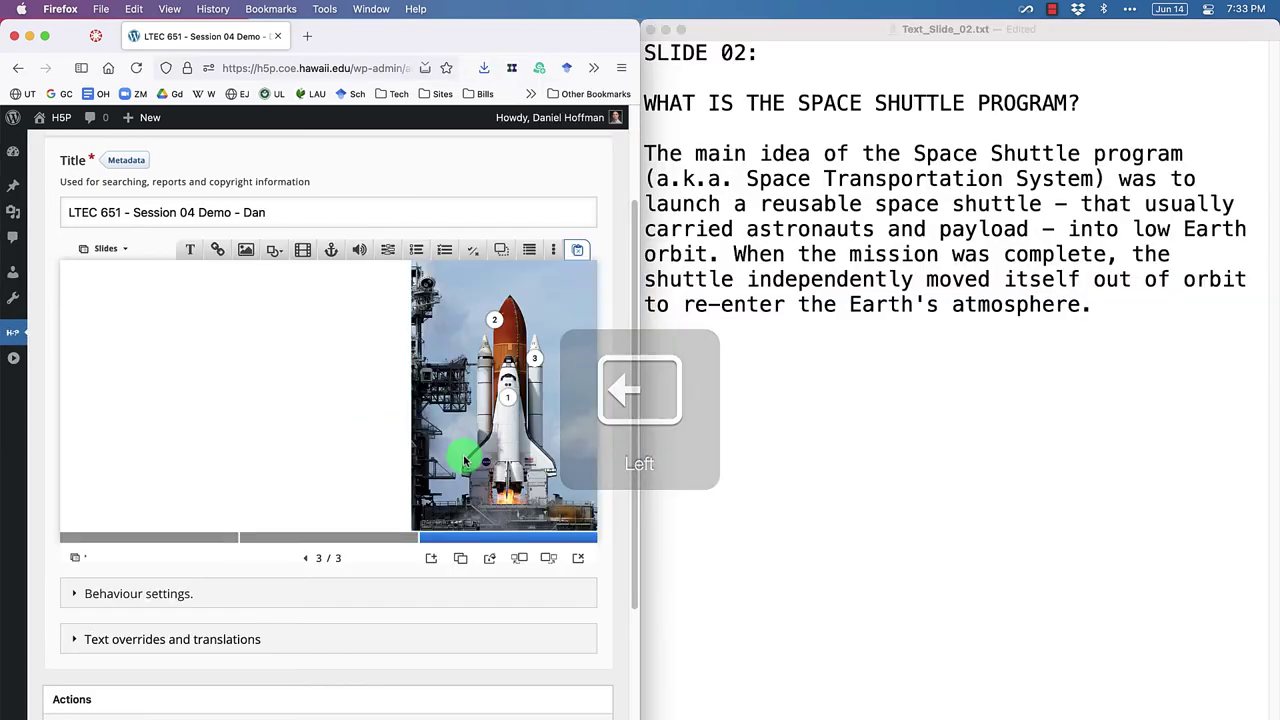
click(650, 29)
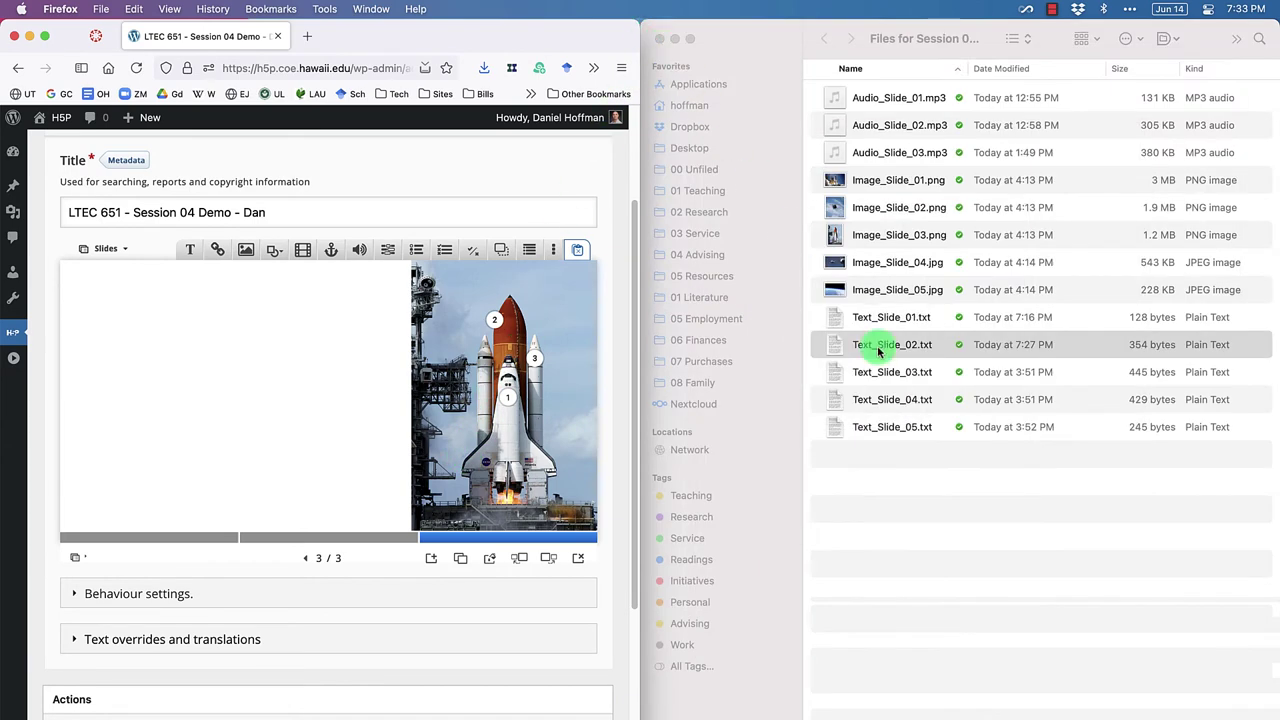
double_click(893, 372)
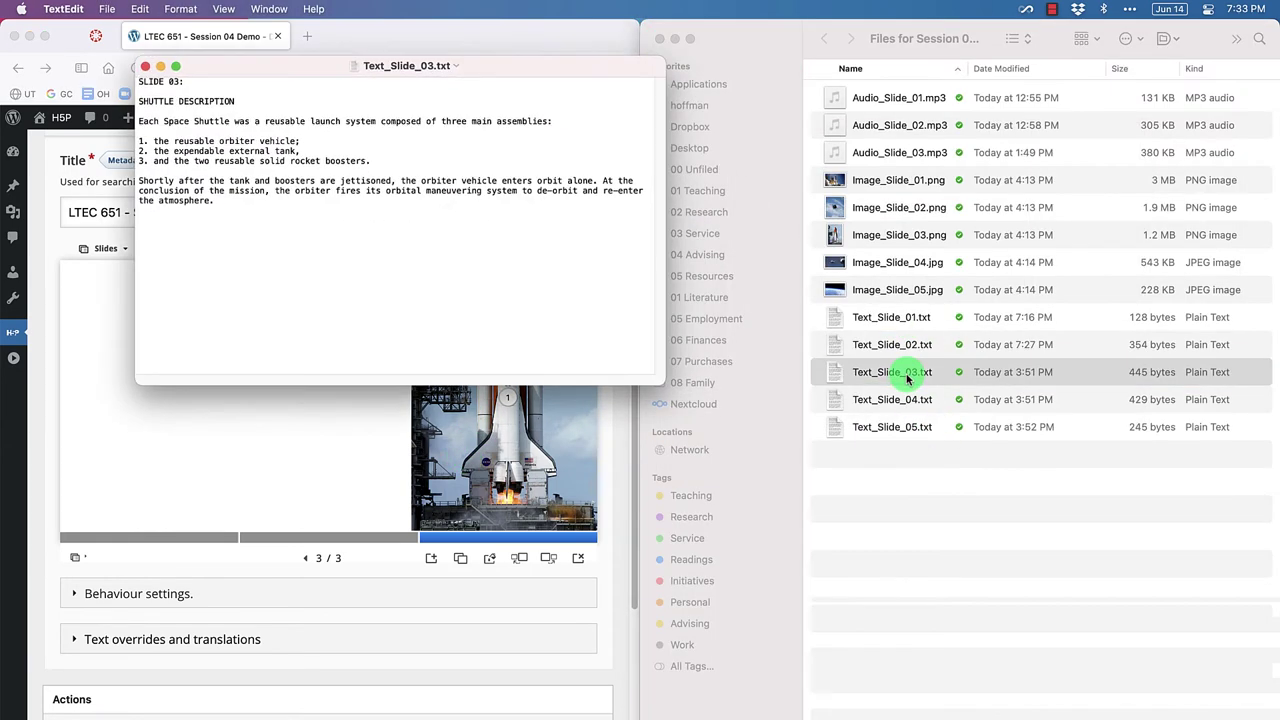
key(ctrl+alt+Right)
Step: Enlarge the displayed text of Text_Slide_03.txt until it is easy to read in its half-screen window
key(super+a)
key(Right)
key(super+plus)
key(super+plus)
key(super+plus)
key(super+plus)
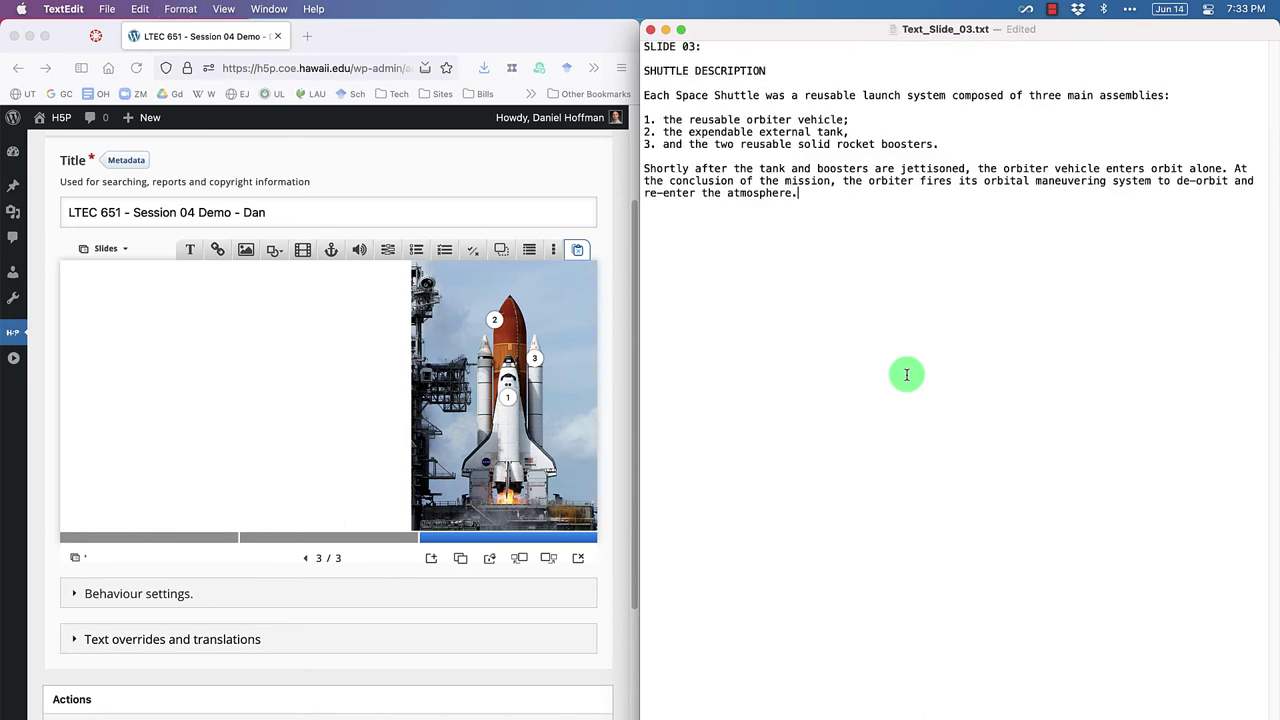
key(super+plus)
key(super+plus)
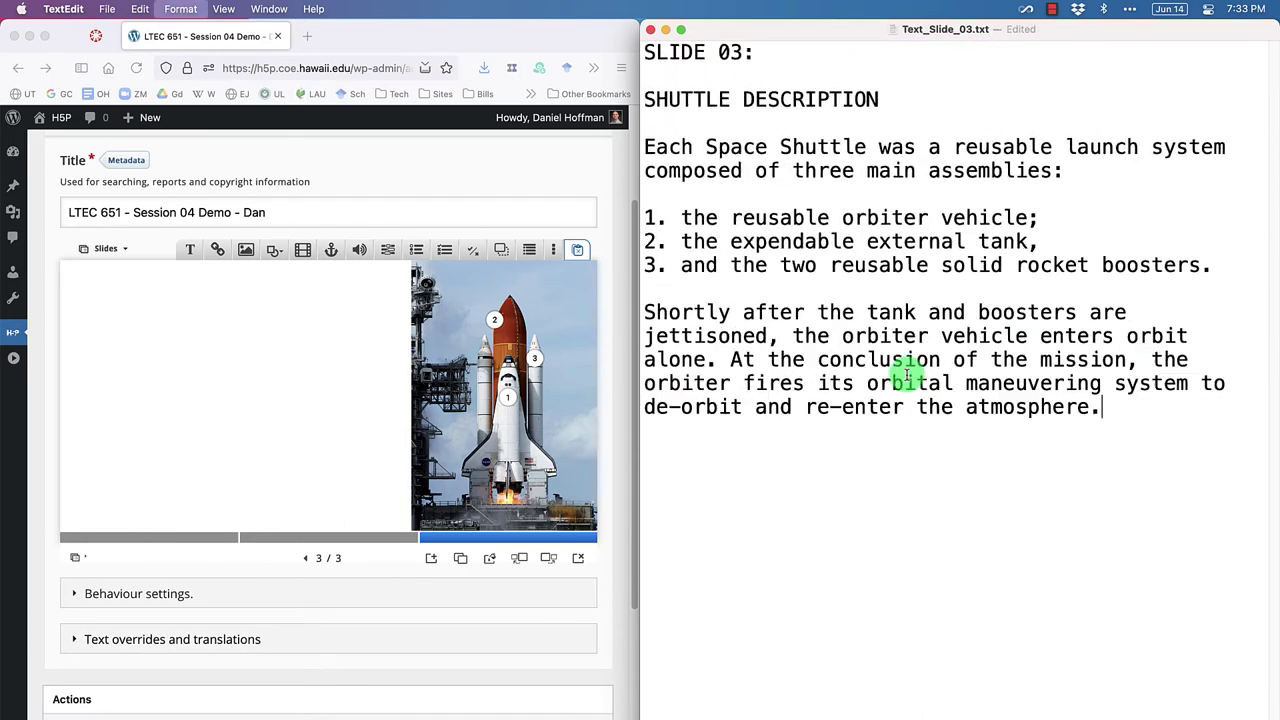
Step: Copy "SHUTTLE DESCRIPTION" from the text file into a new text element on slide 3, formatted as Heading 2
drag(908, 104, 648, 100)
key(super+c)
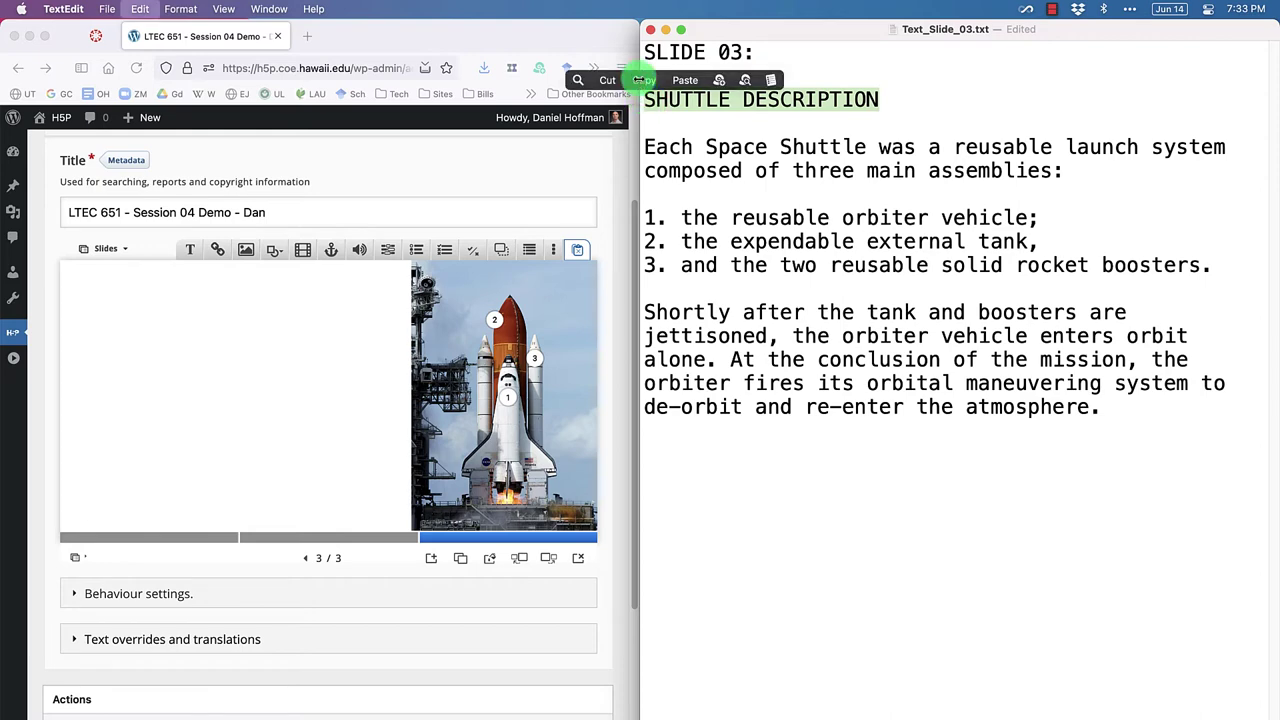
click(212, 313)
click(190, 249)
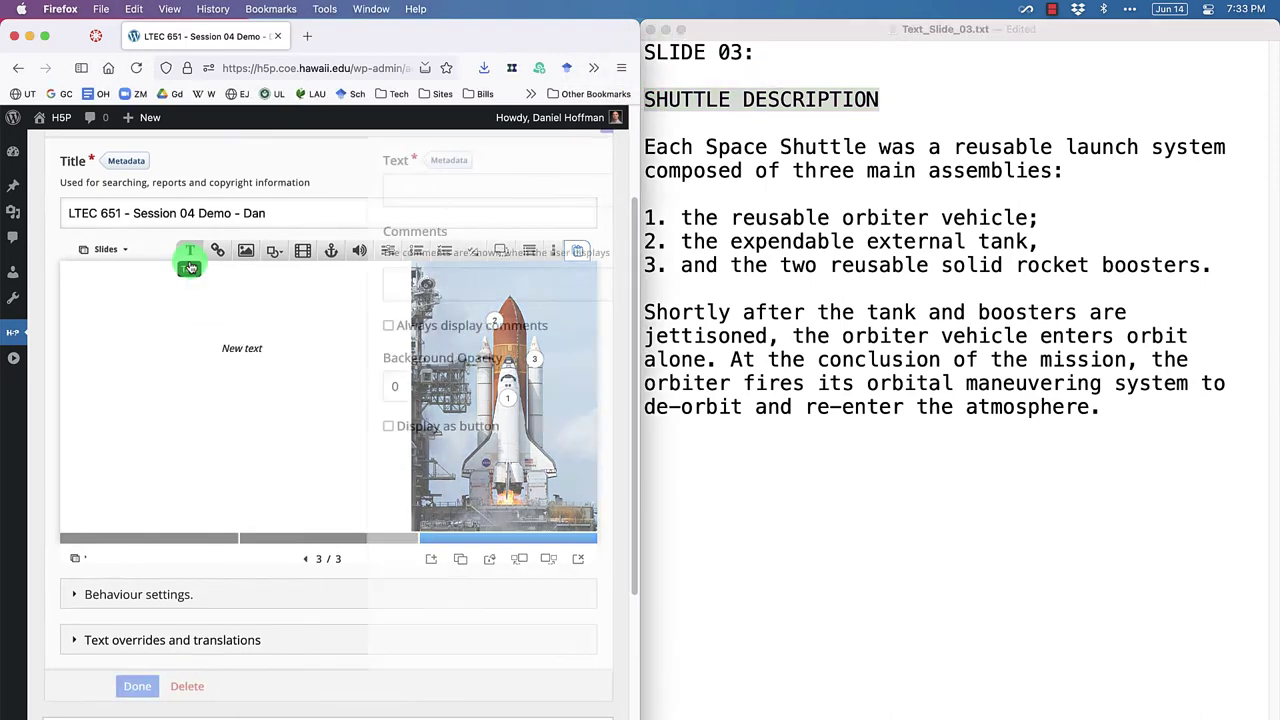
key(super+v)
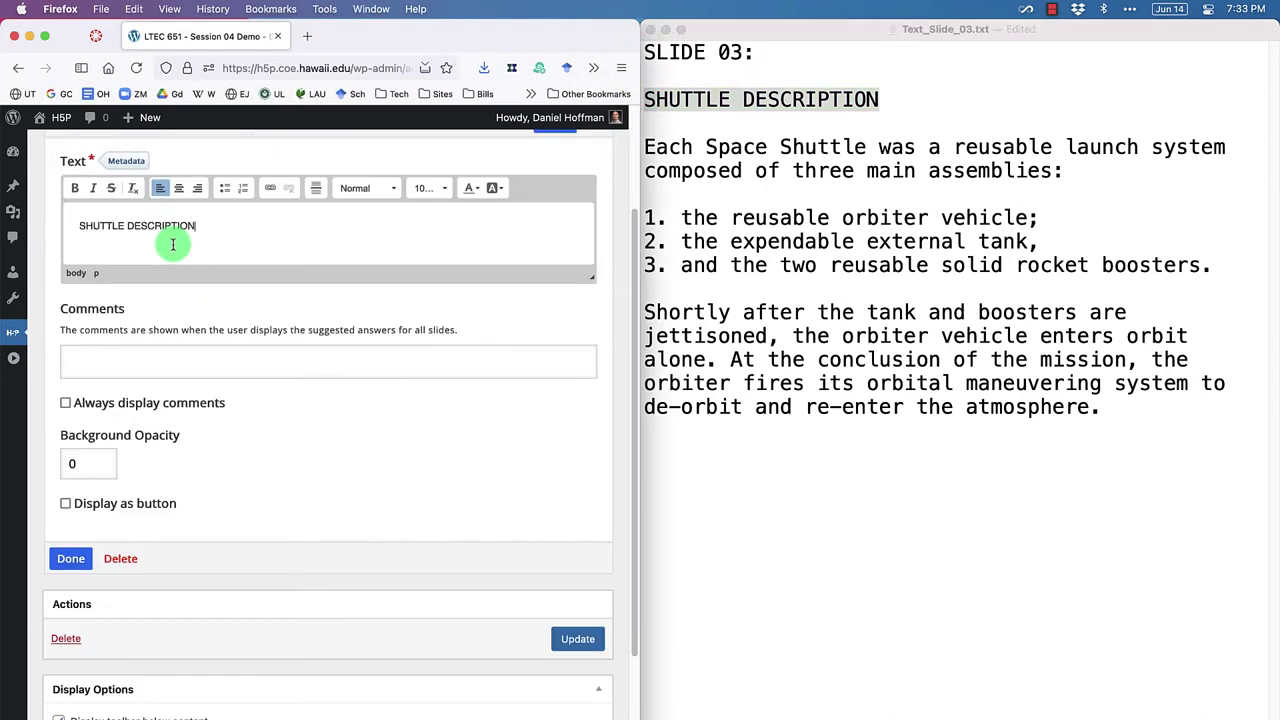
click(393, 190)
click(385, 236)
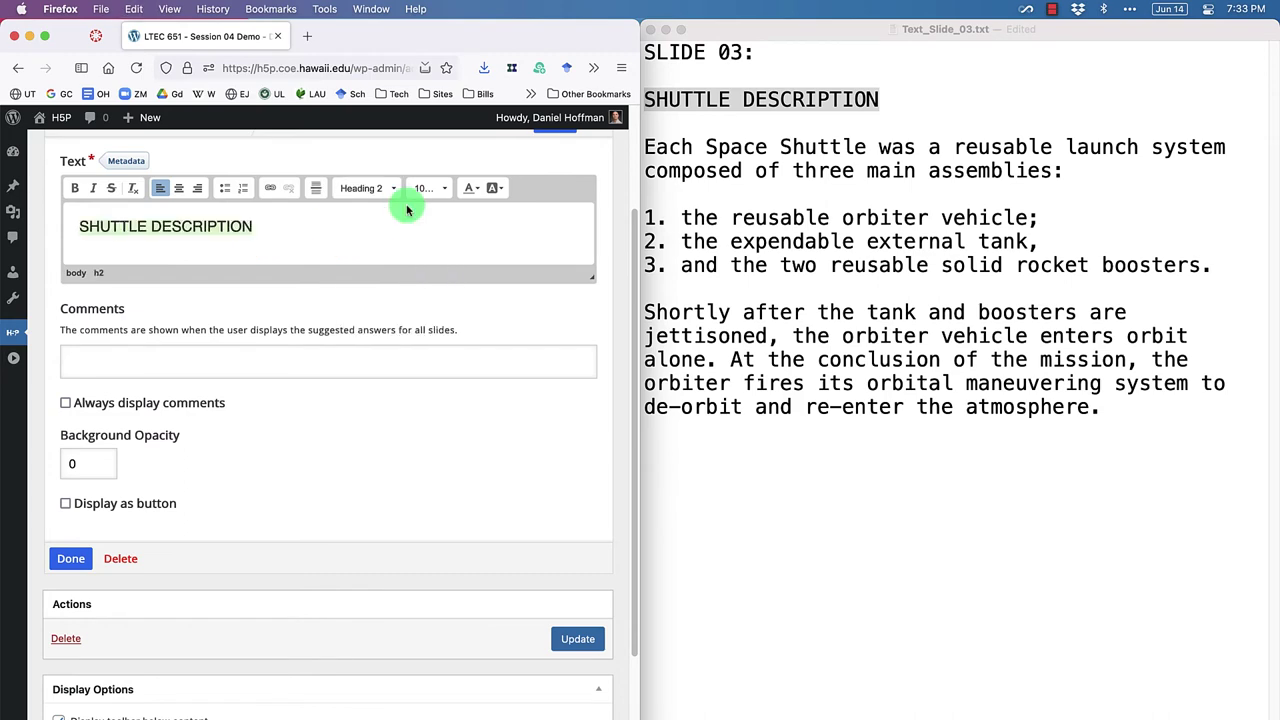
scroll(406, 210, up, 2)
click(551, 191)
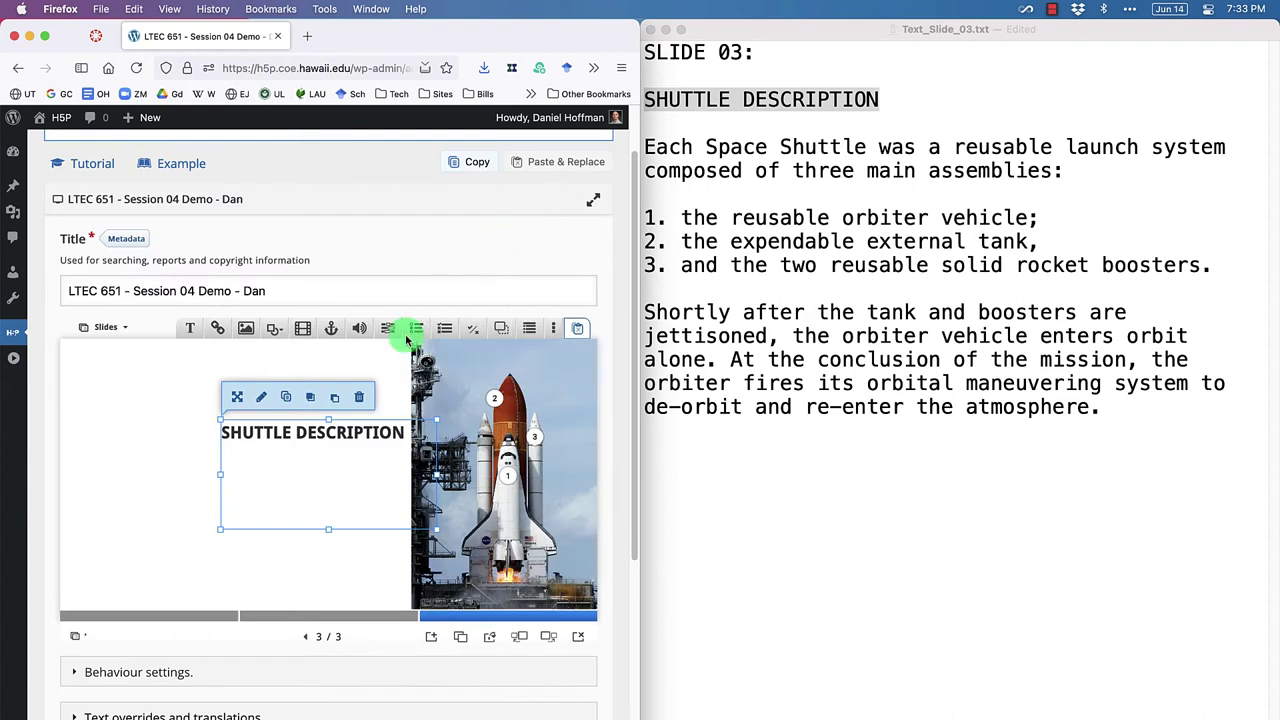
Step: Move the heading to the slide's upper-left area, widen its box to the image edge and reduce it to one line's height
drag(305, 433, 166, 375)
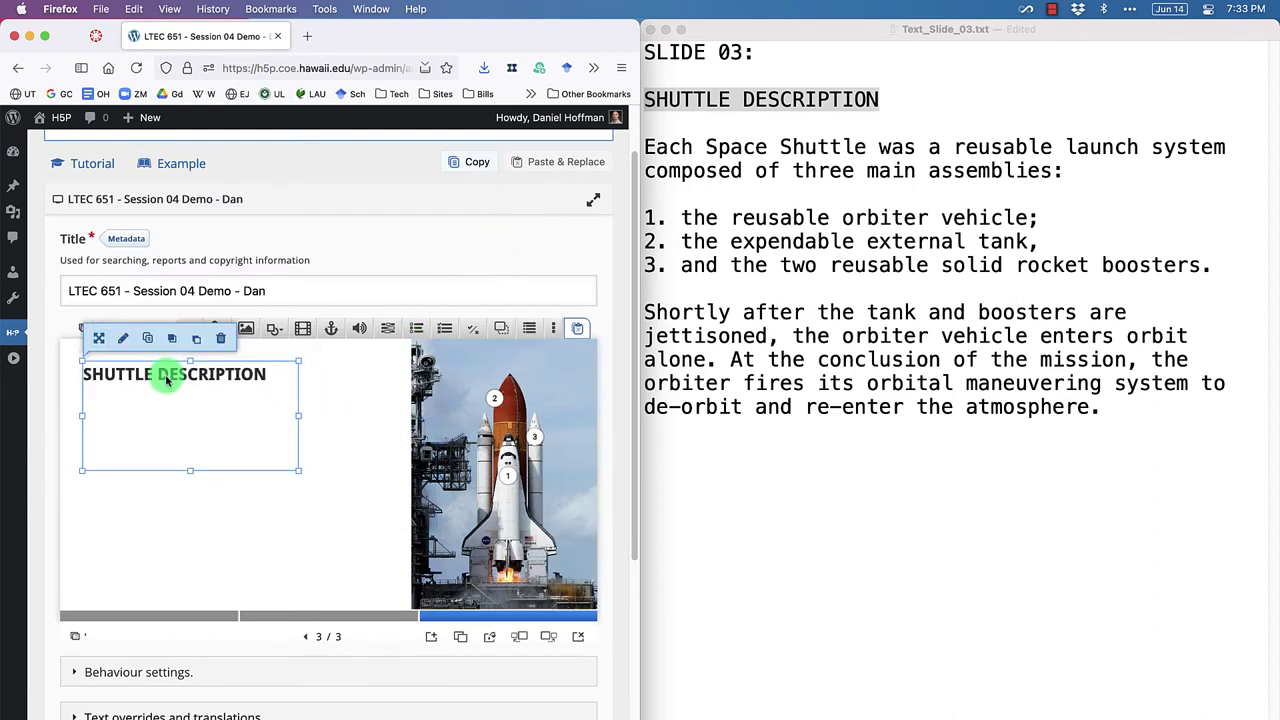
drag(298, 416, 405, 417)
drag(242, 472, 237, 395)
Step: Copy the body text from "Each Space Shuttle" through "re-enter the atmosphere." into a new text element on slide 3
drag(836, 252, 843, 220)
click(800, 206)
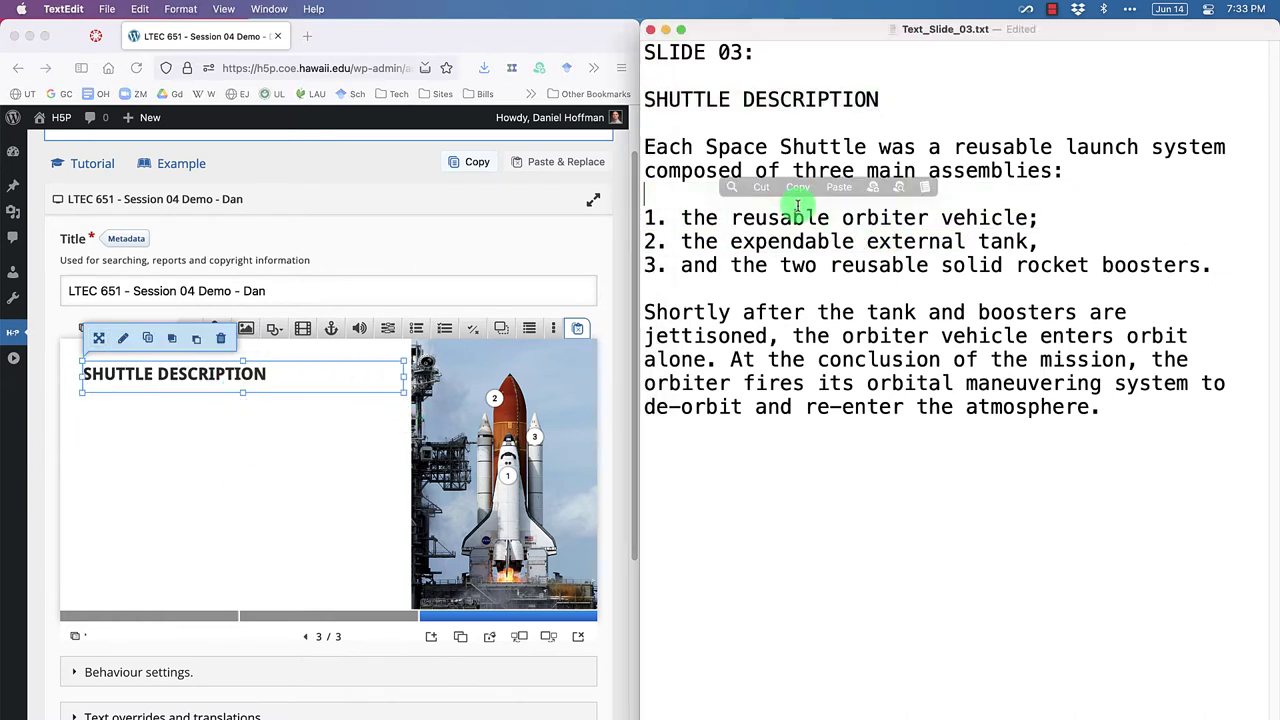
click(690, 147)
drag(645, 148, 1117, 404)
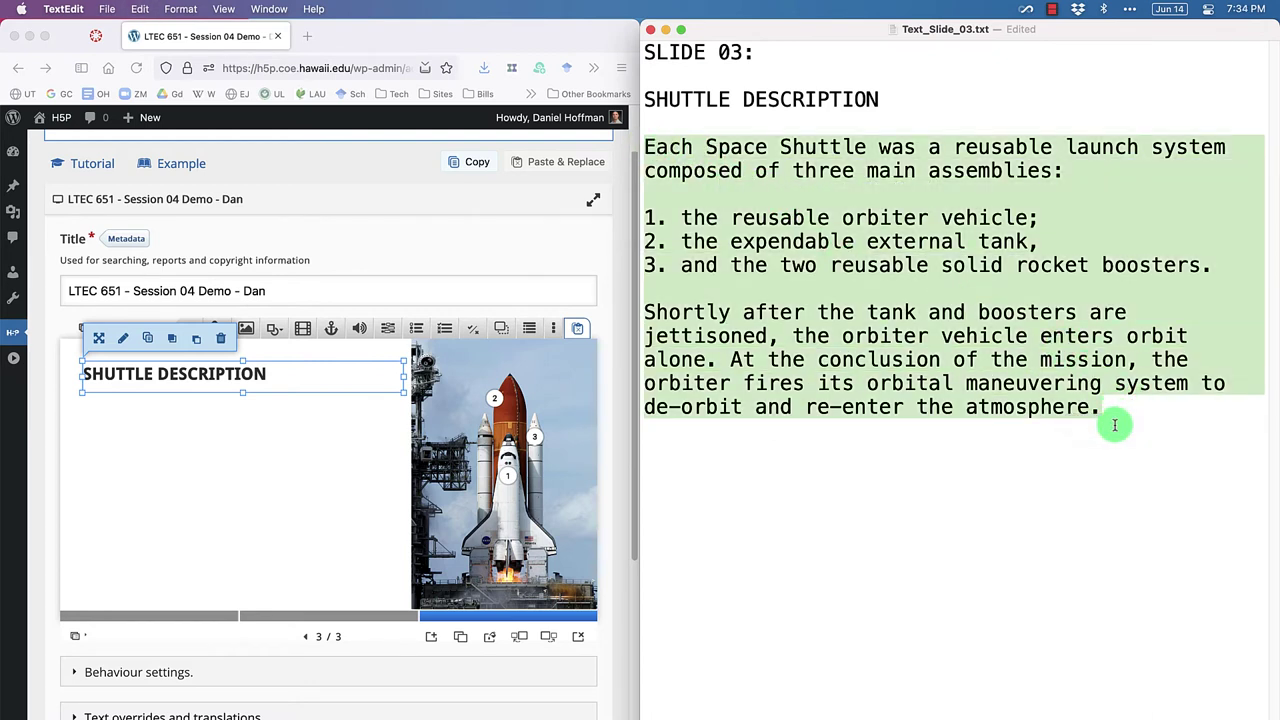
click(355, 435)
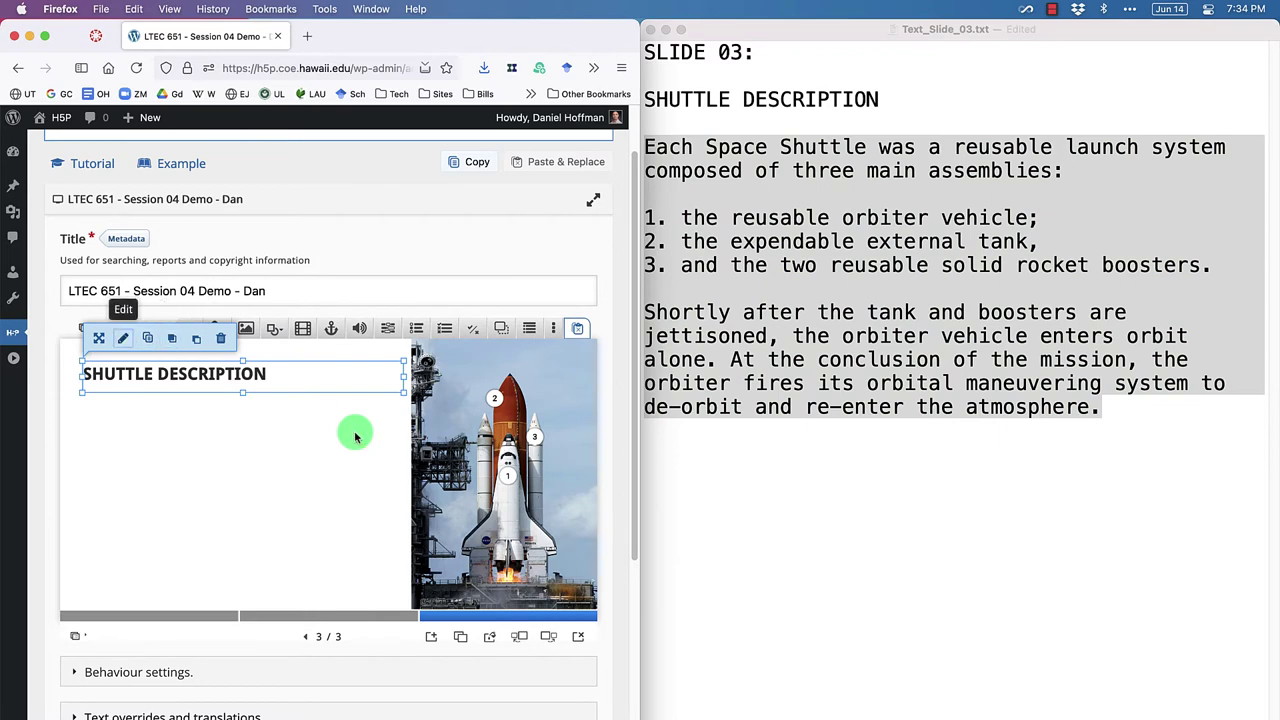
click(350, 430)
double_click(190, 342)
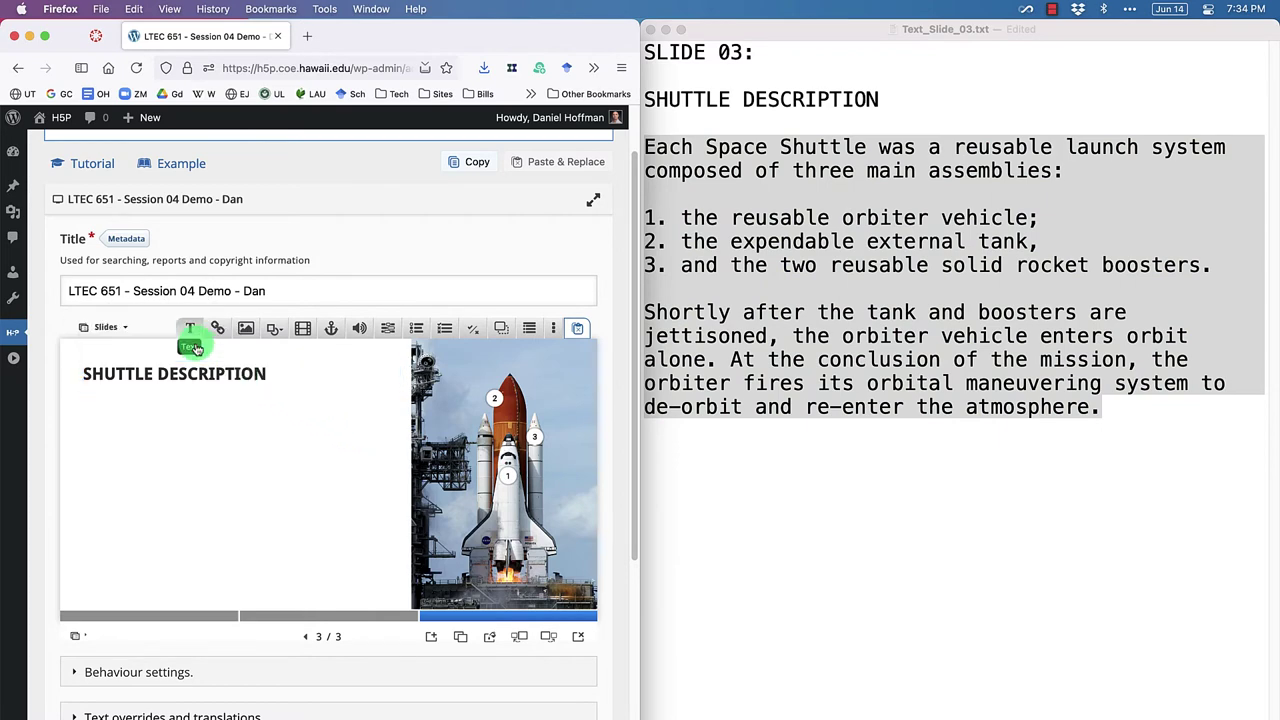
key(super+v)
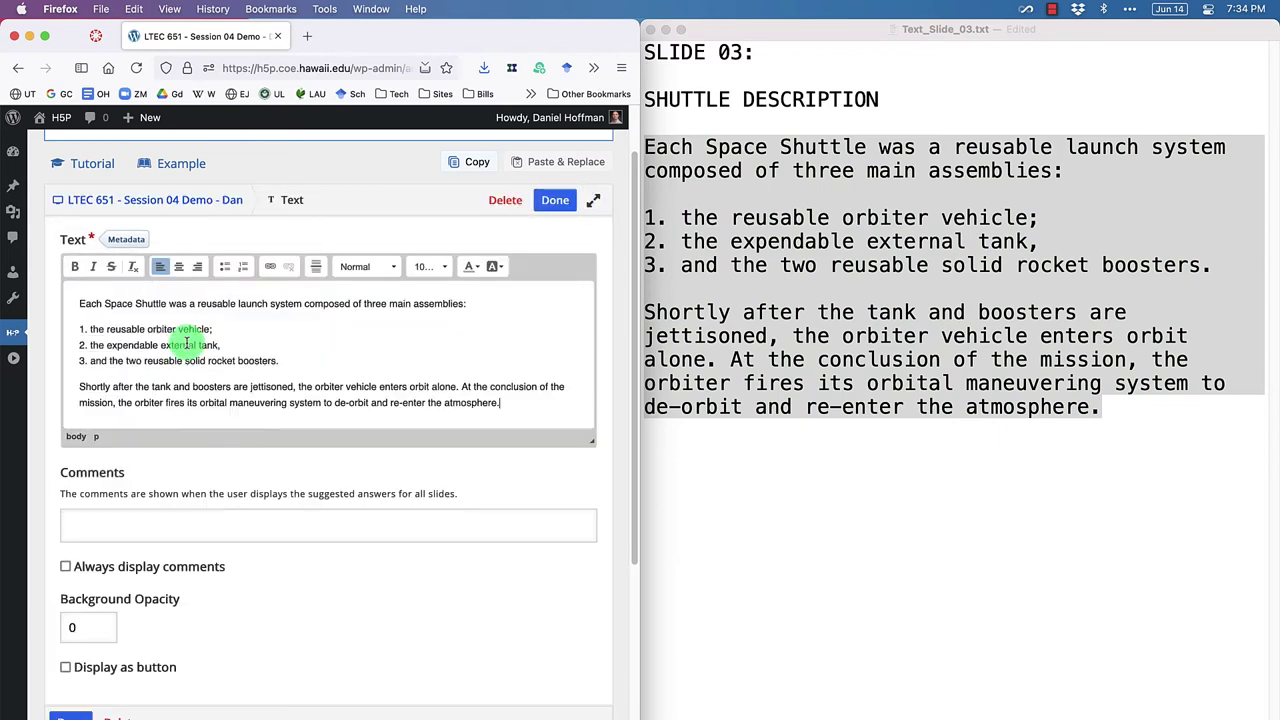
Step: Remove the typed number from "1. the reusable orbiter vehicle;" and keep that item as a separate paragraph
click(90, 331)
key(BackSpace)
key(BackSpace)
key(BackSpace)
key(BackSpace)
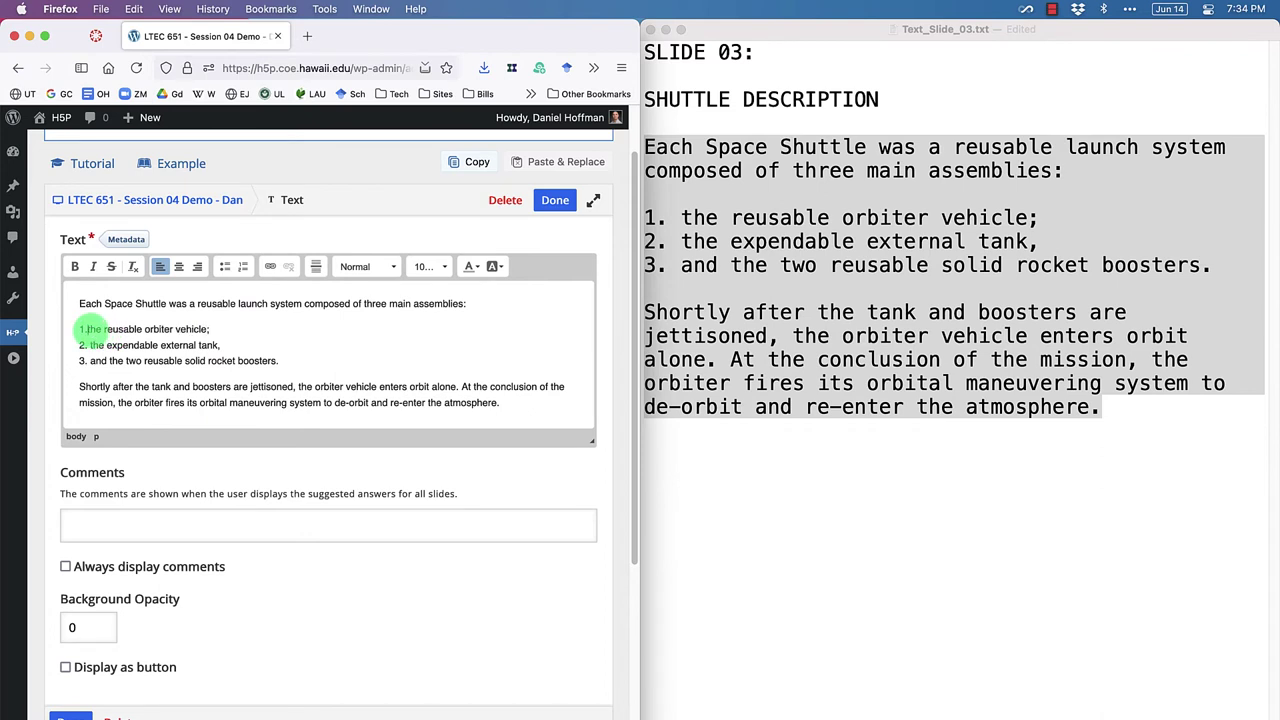
key(Return)
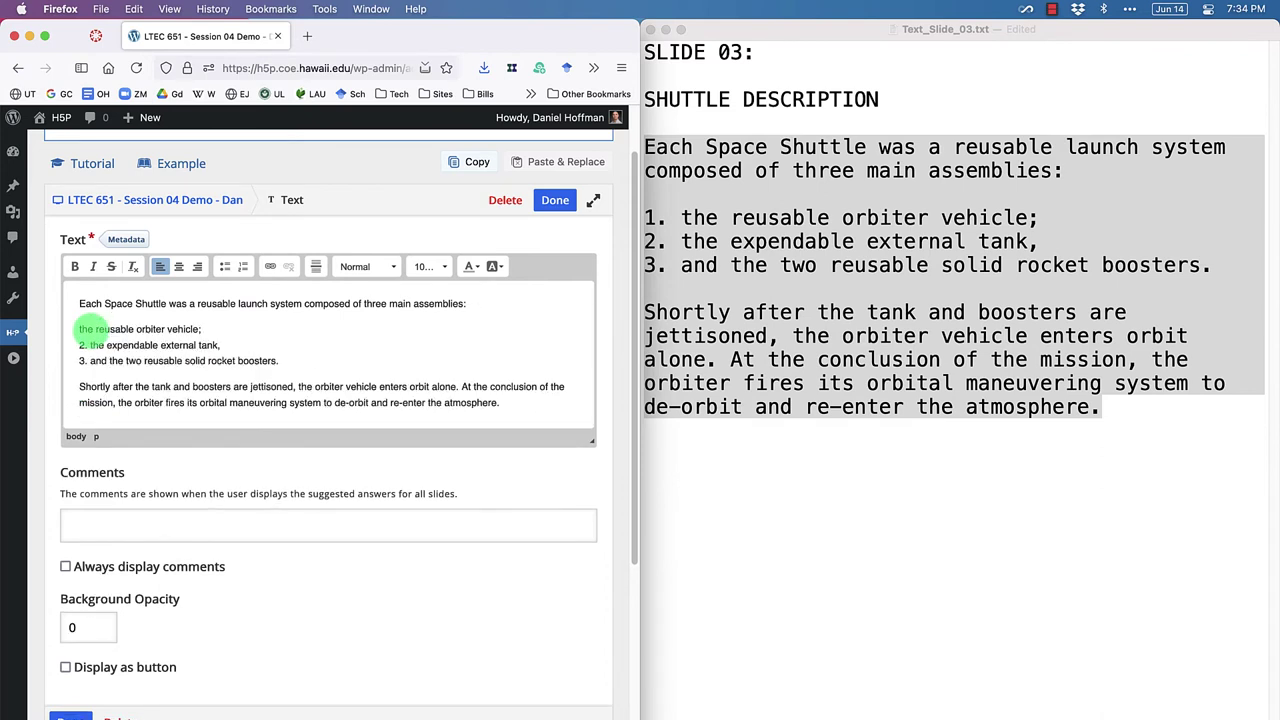
Step: Remove the typed number from "2. the expendable external tank," and start that item as a new paragraph
click(90, 345)
key(BackSpace)
key(BackSpace)
key(BackSpace)
key(BackSpace)
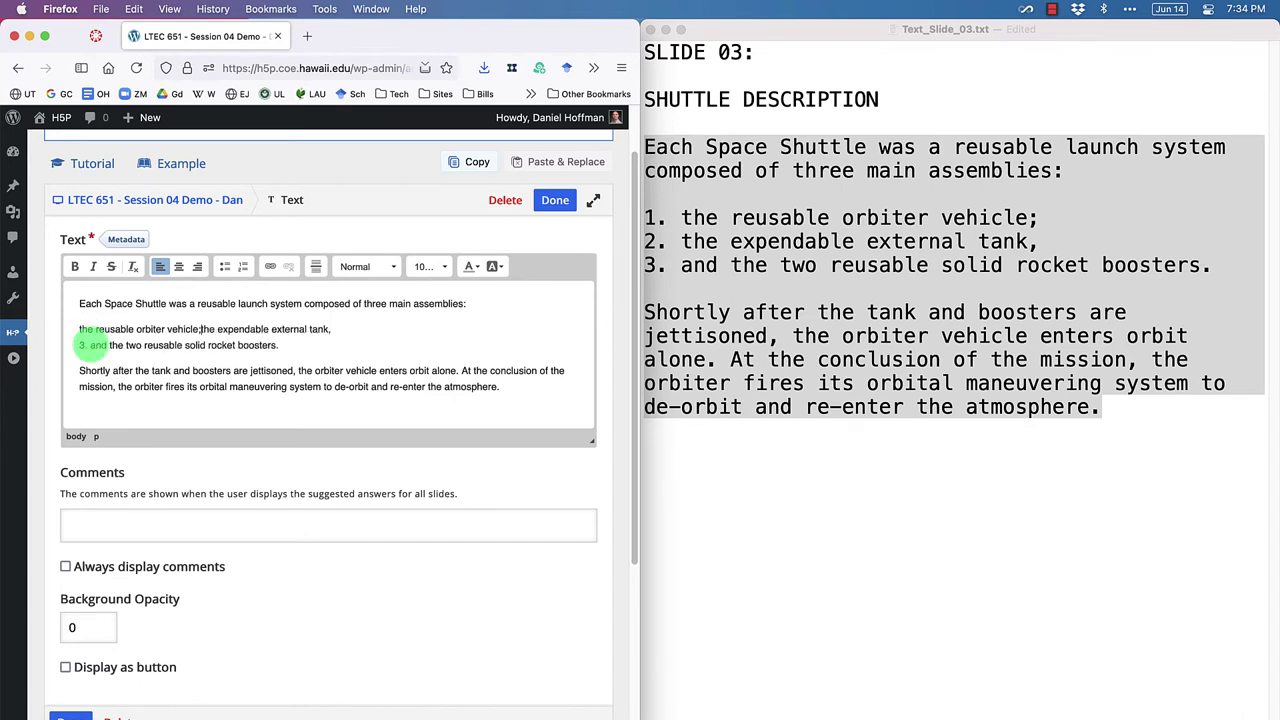
key(Return)
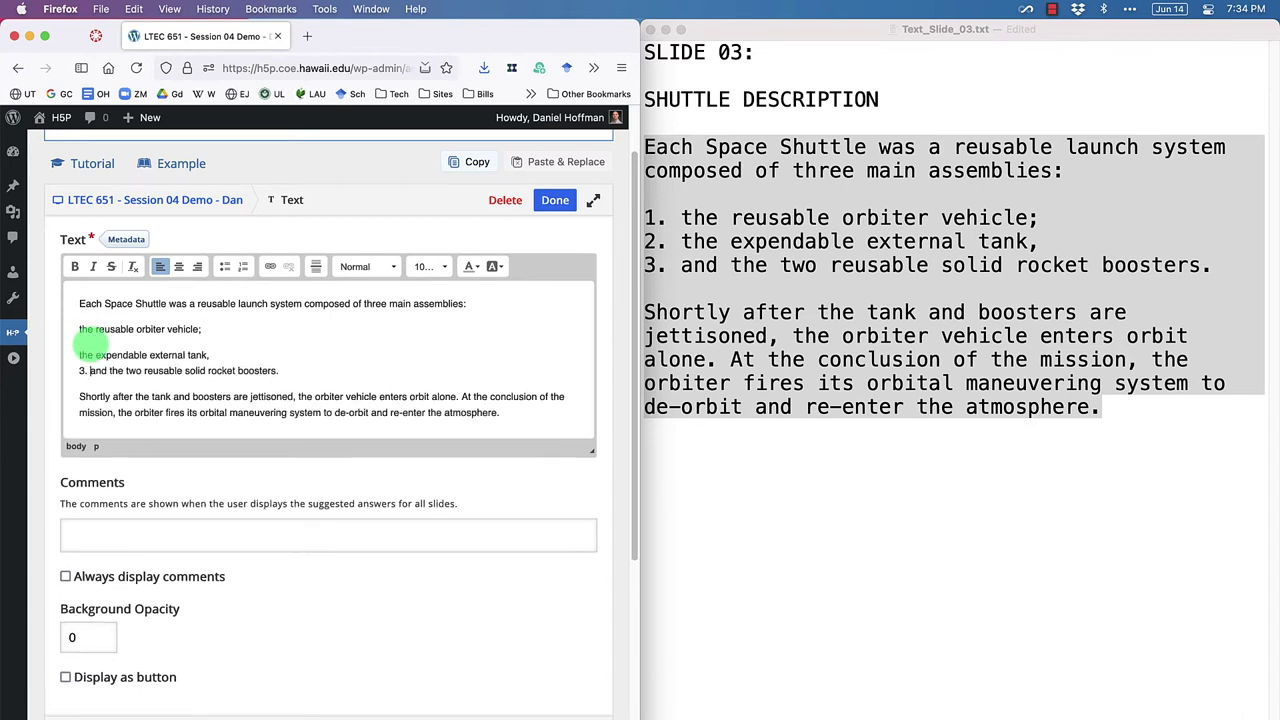
Step: Remove the typed number from "3. and the two reusable solid rocket boosters." and start that item as a new paragraph
key(BackSpace)
key(BackSpace)
key(BackSpace)
key(BackSpace)
key(Return)
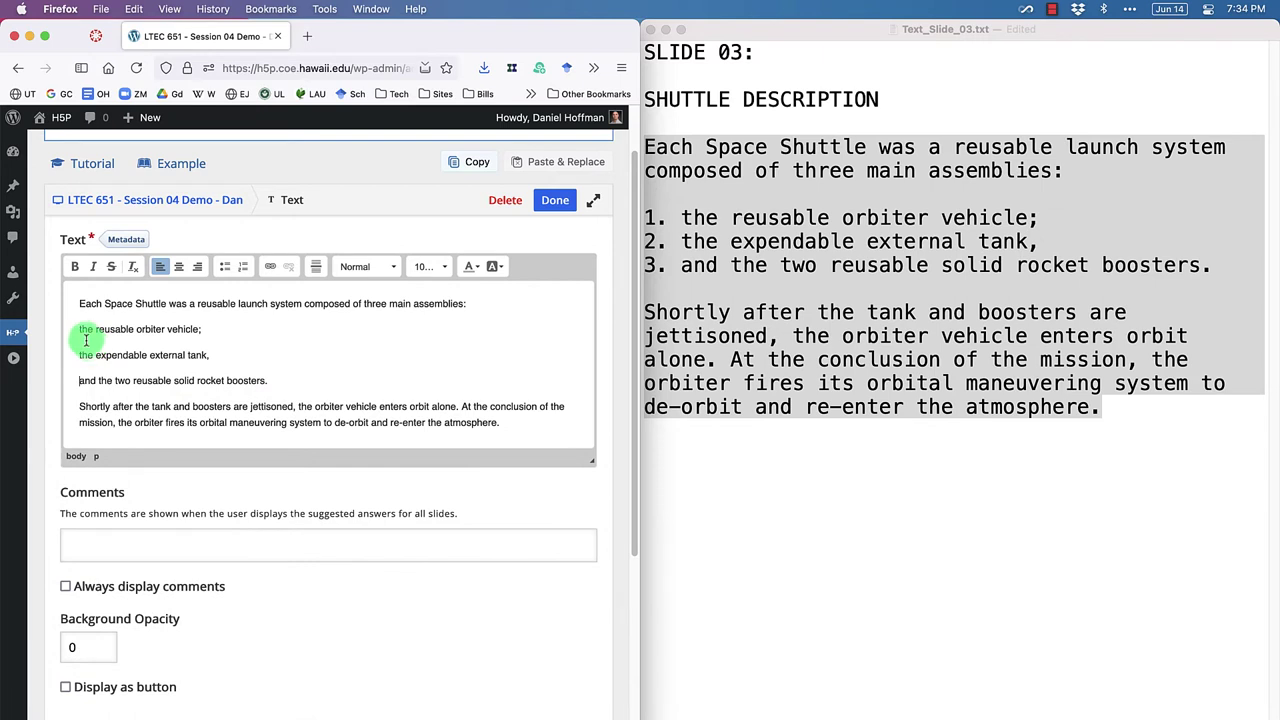
Step: Format the three shuttle assembly lines as one automatic numbered list and finish editing the text element
click(80, 329)
key(BackSpace)
key(Return)
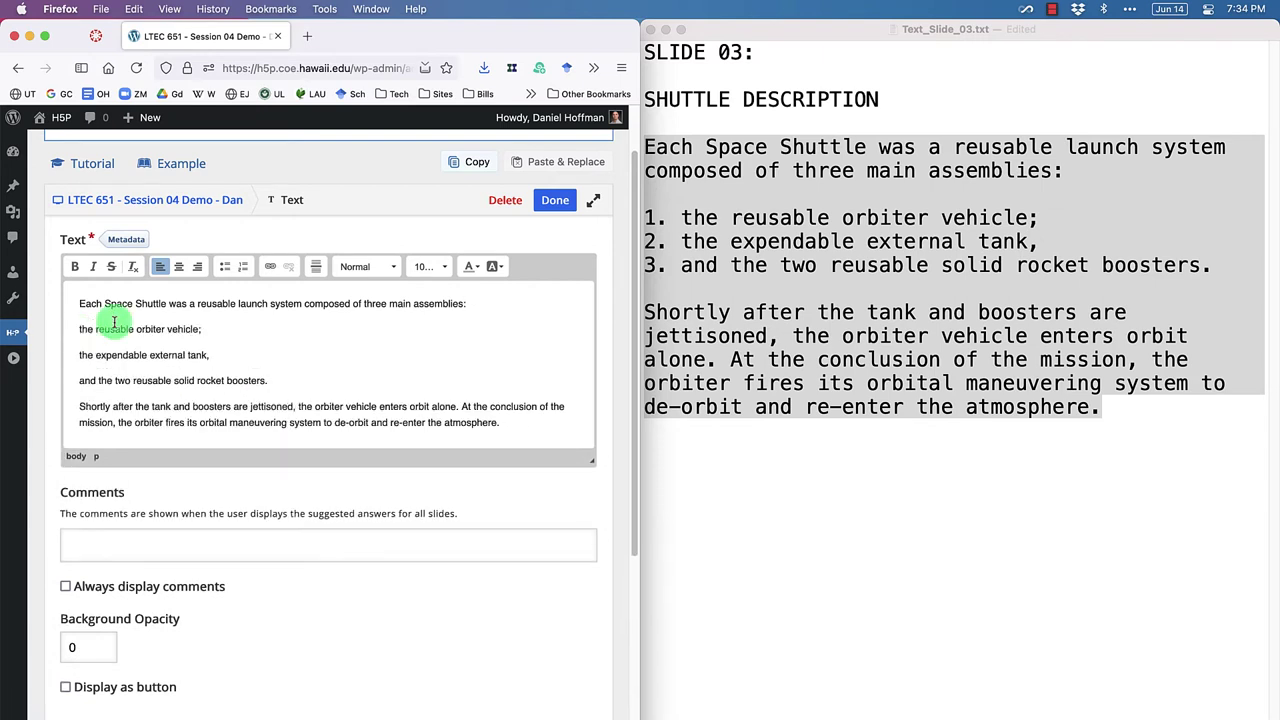
click(243, 266)
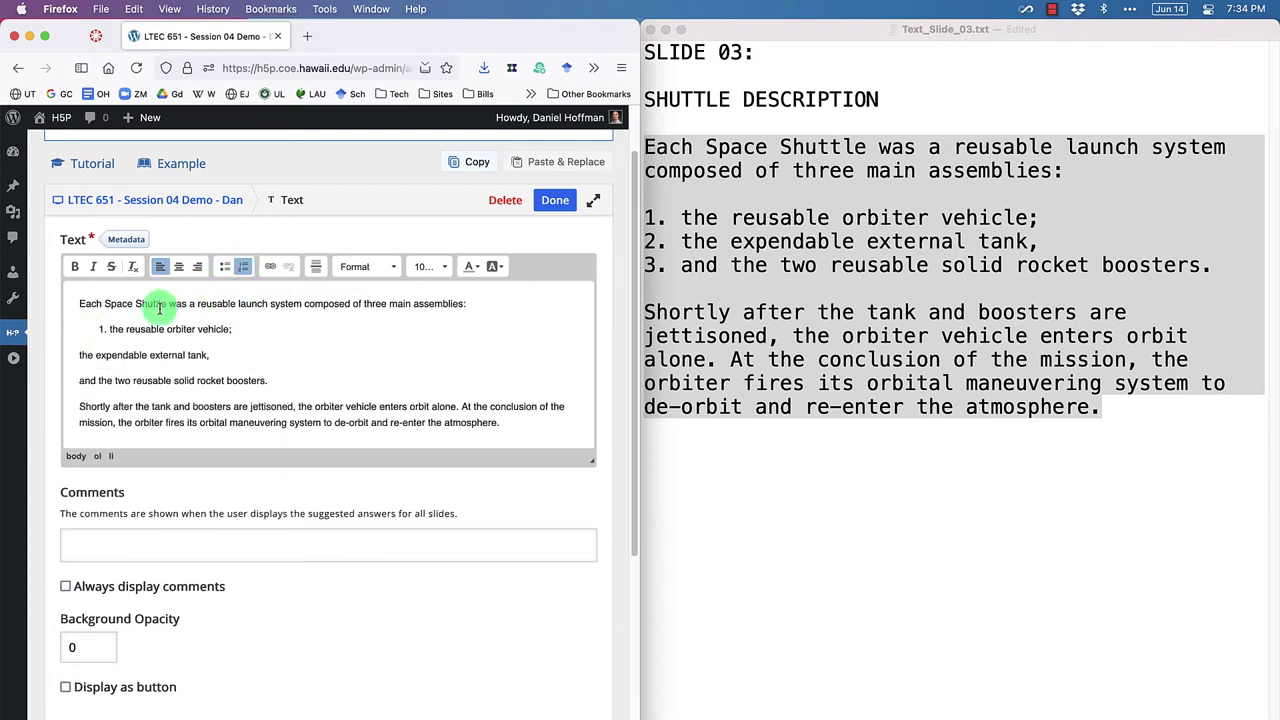
click(75, 354)
key(BackSpace)
key(Return)
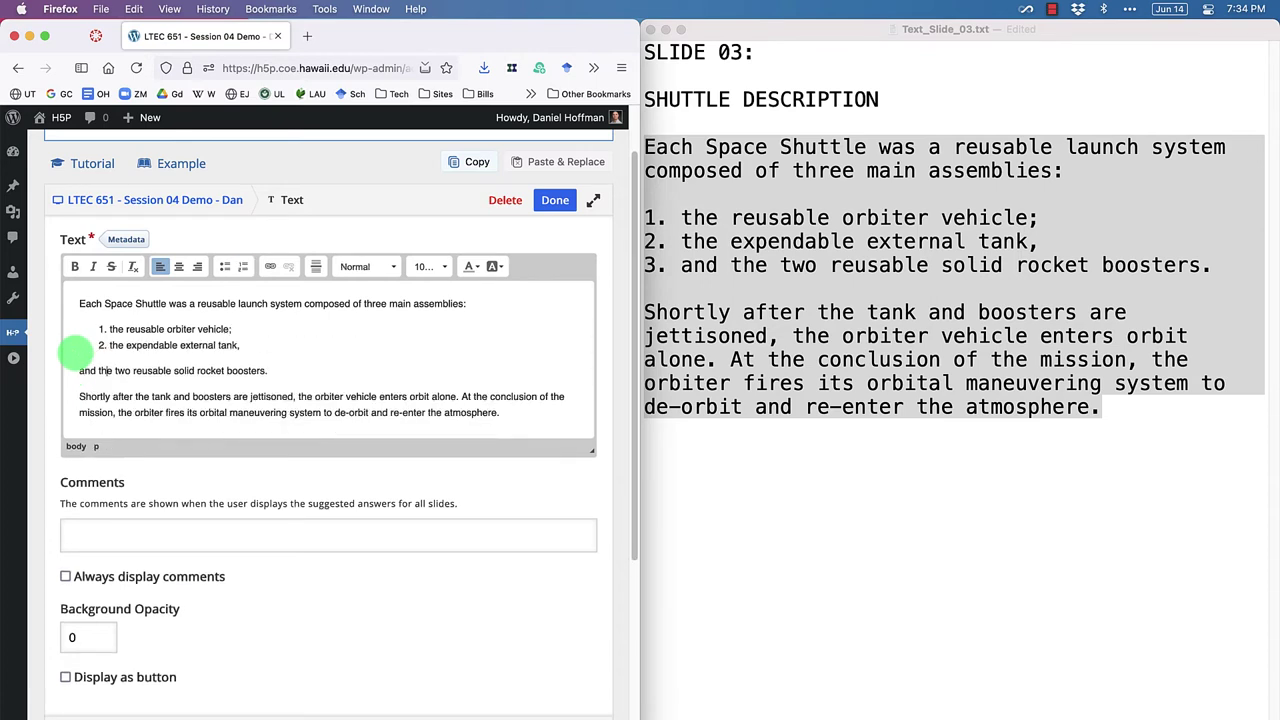
key(BackSpace)
key(Return)
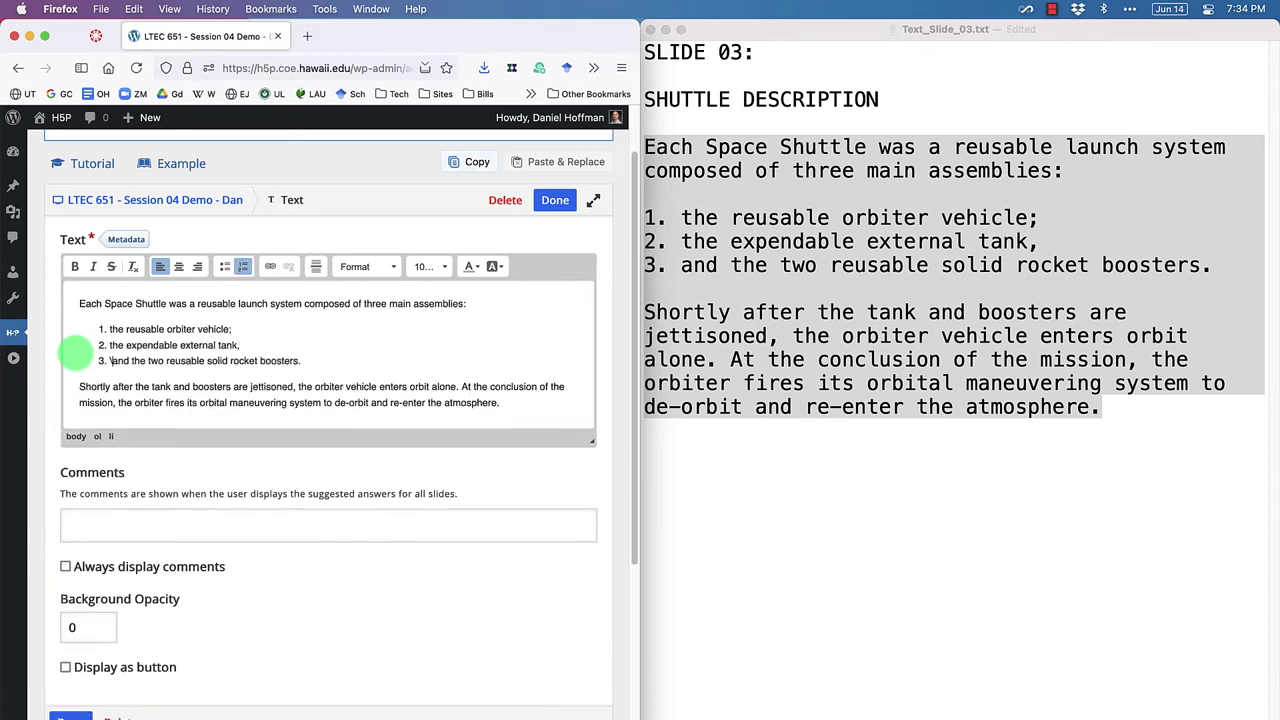
click(551, 206)
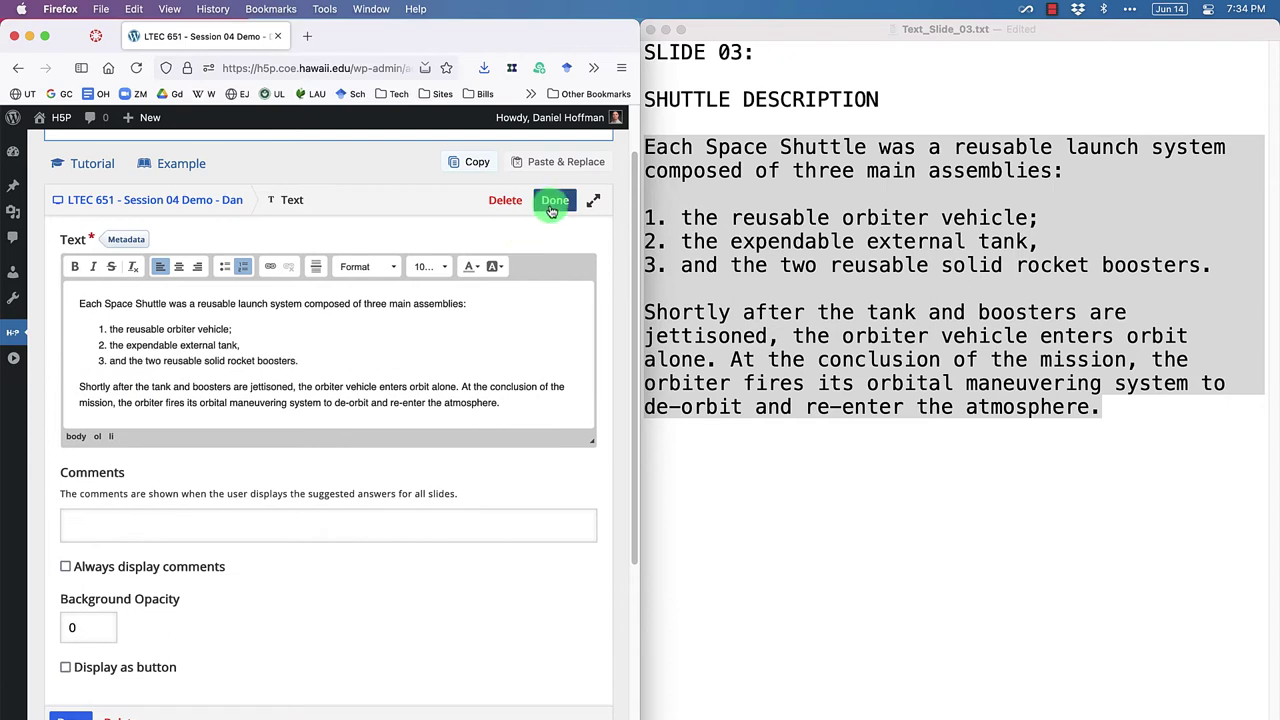
Step: Position the description text below the heading and enlarge its box to the image edge and downward to fit all text
drag(286, 417, 157, 410)
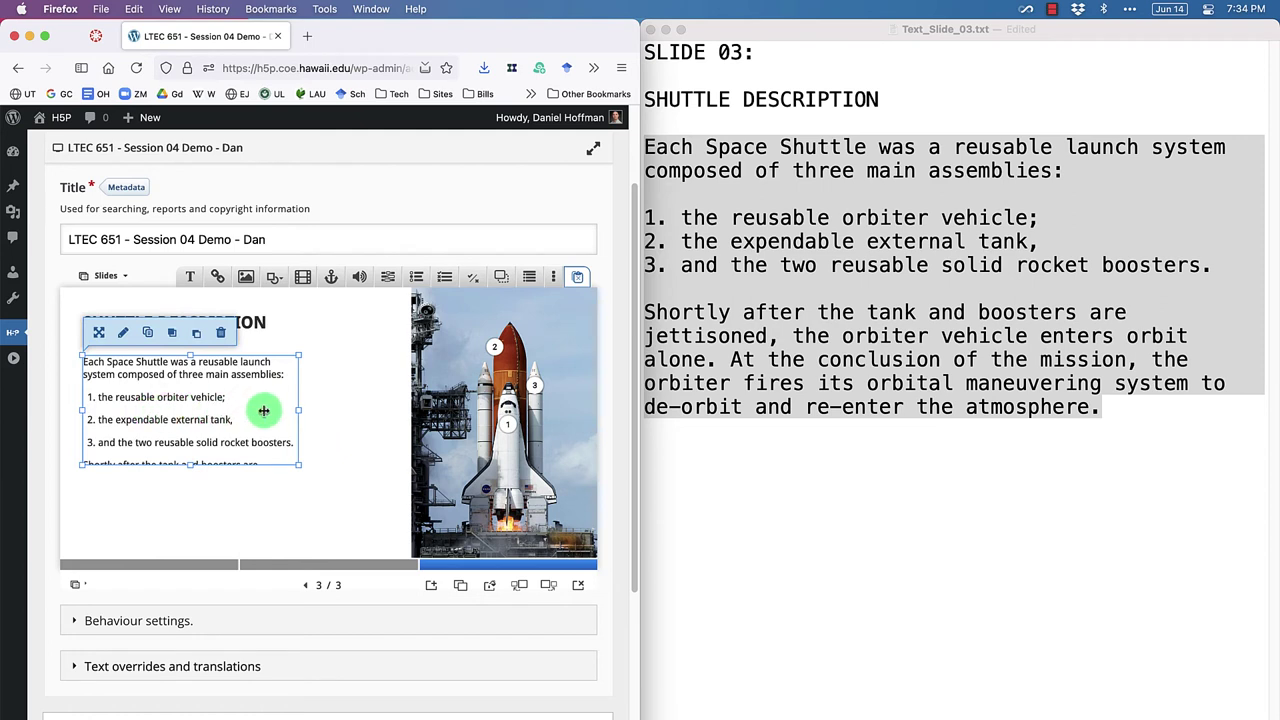
drag(297, 410, 398, 415)
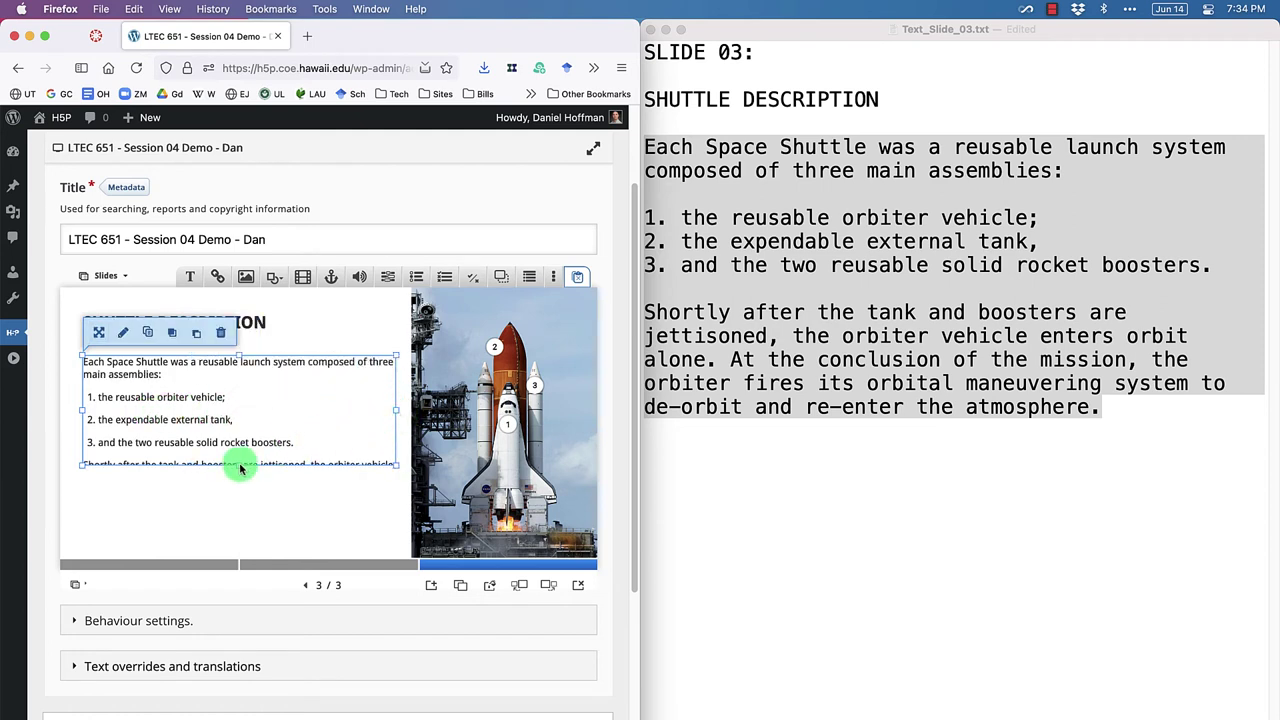
drag(237, 465, 238, 516)
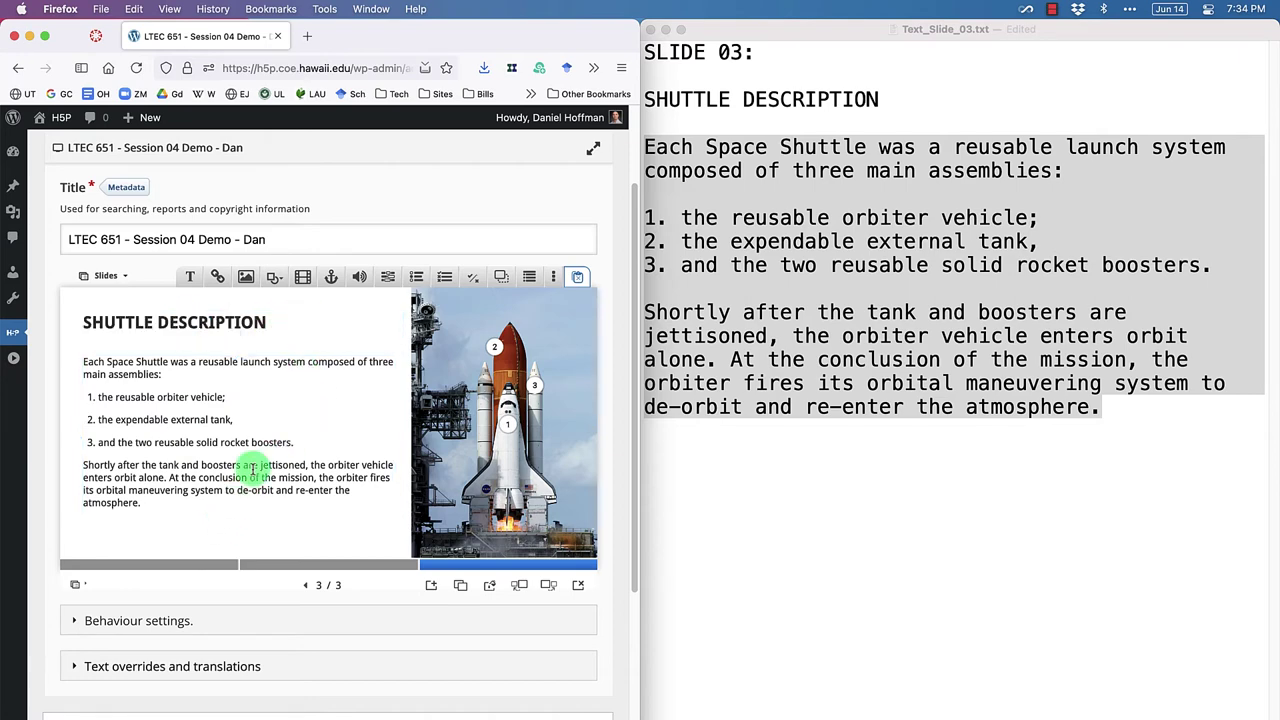
Step: Add an audio element titled "Slide 03 Audio" to slide 3 and upload Audio_Slide_03.mp3 as its source file
click(361, 280)
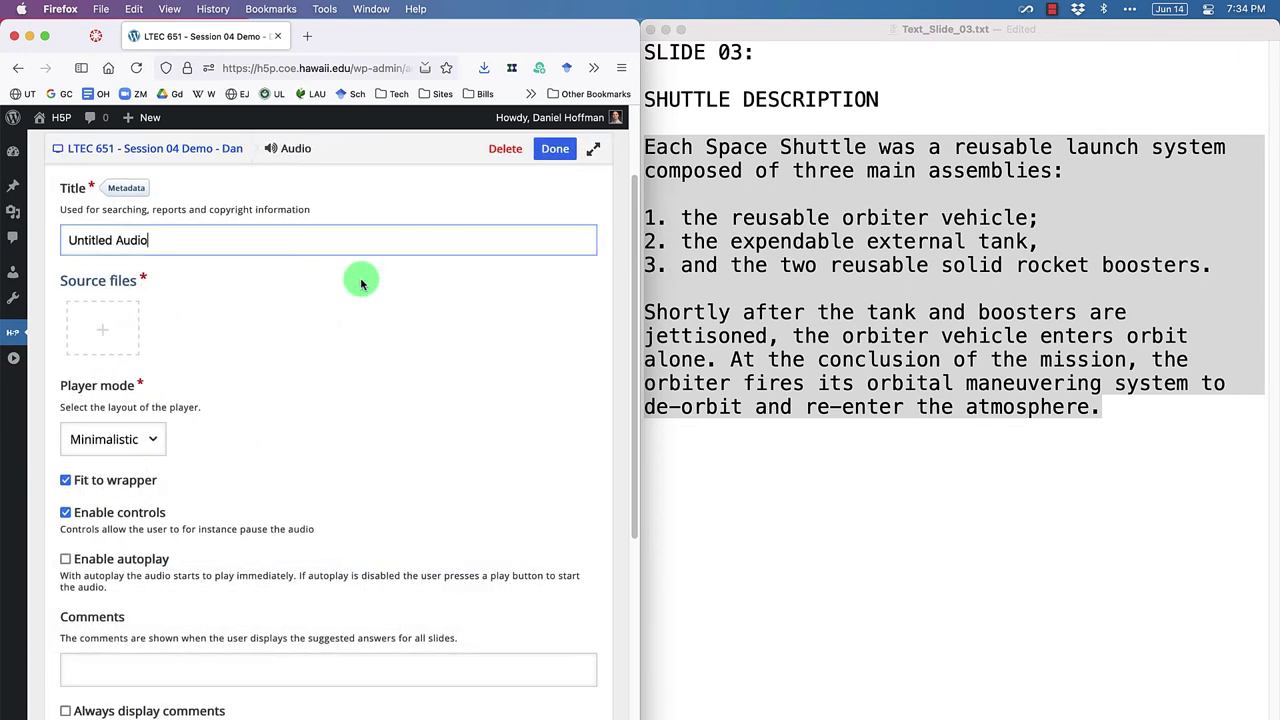
drag(177, 242, 43, 250)
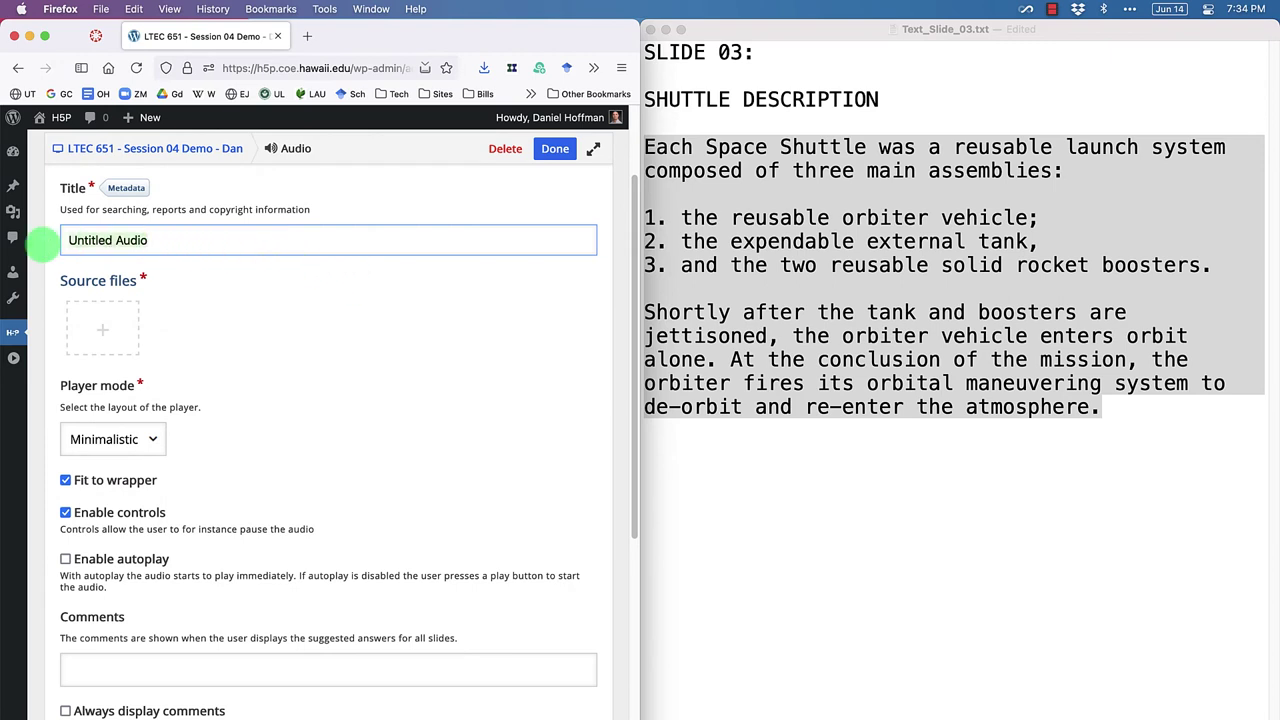
text(Slide 03)
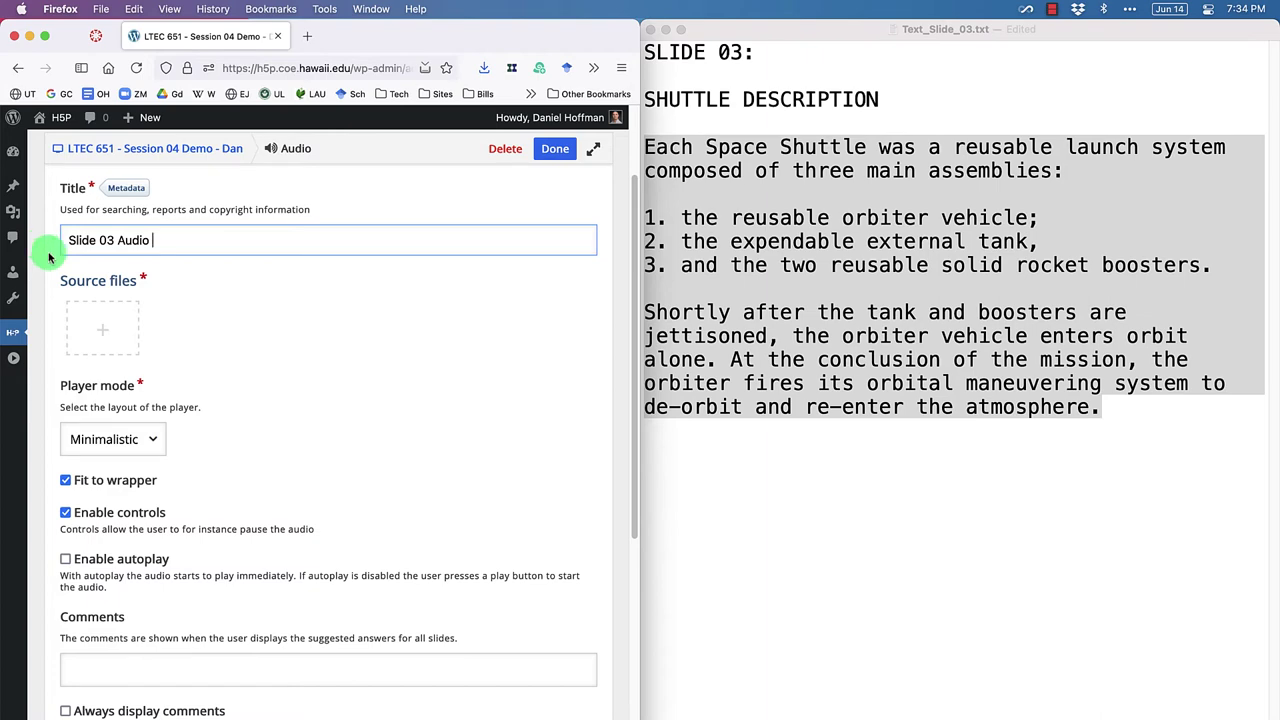
click(100, 326)
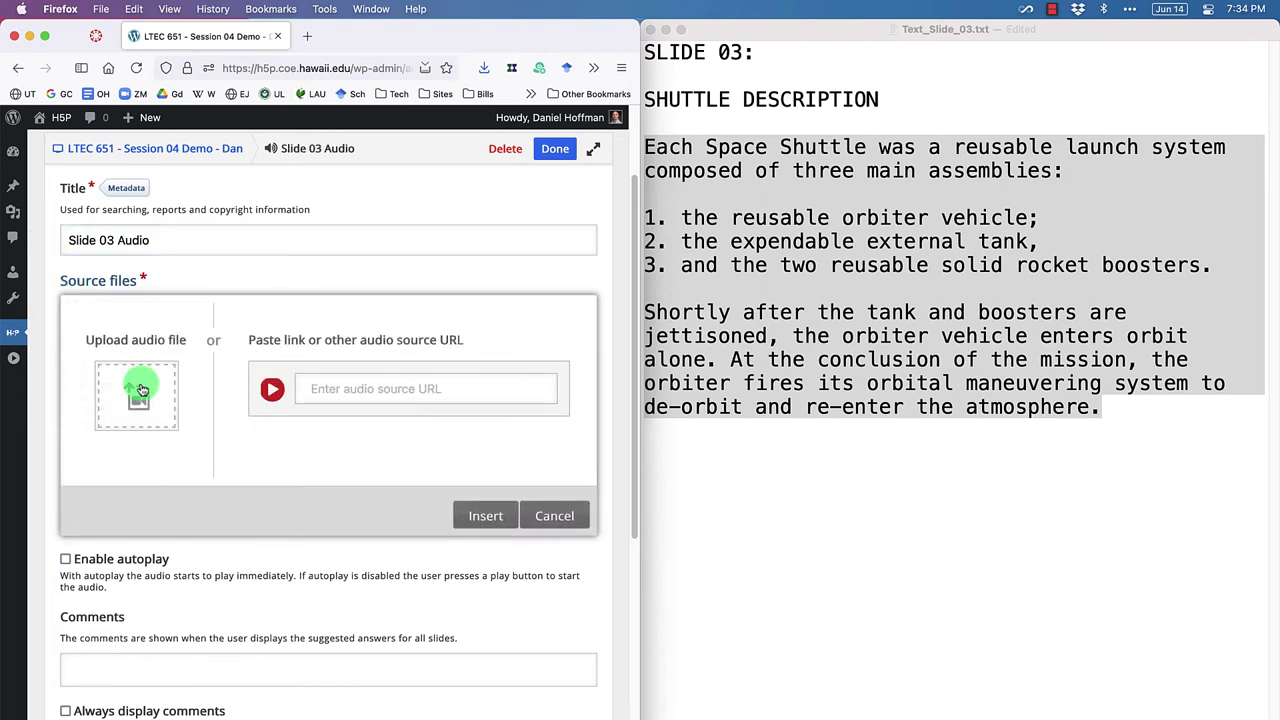
click(141, 390)
click(566, 240)
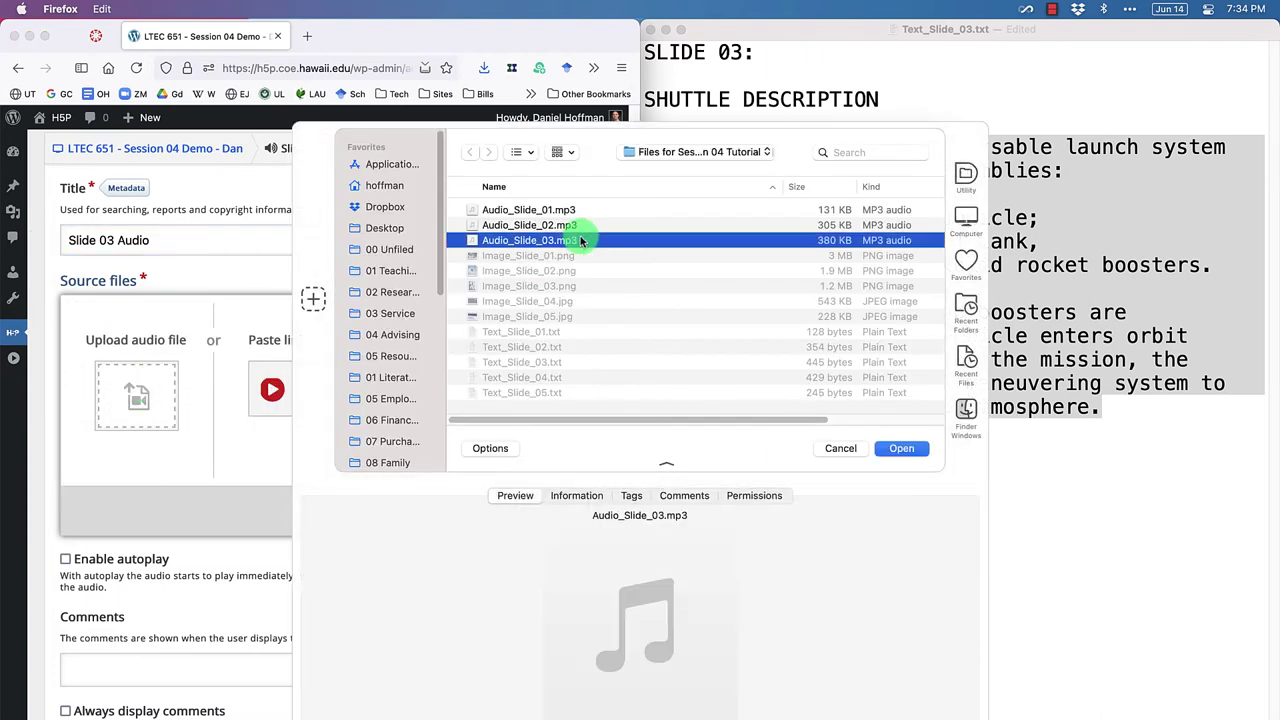
click(903, 450)
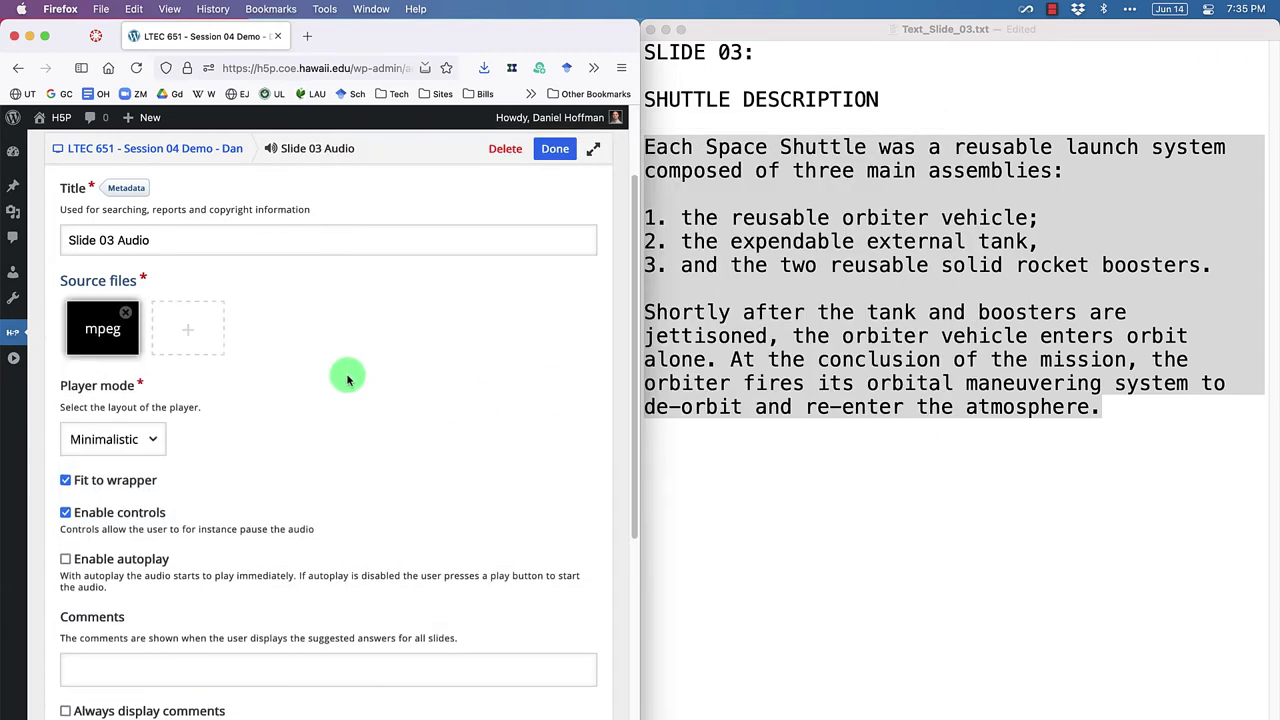
Step: Set the audio element's player mode to Full and finish editing it
click(147, 439)
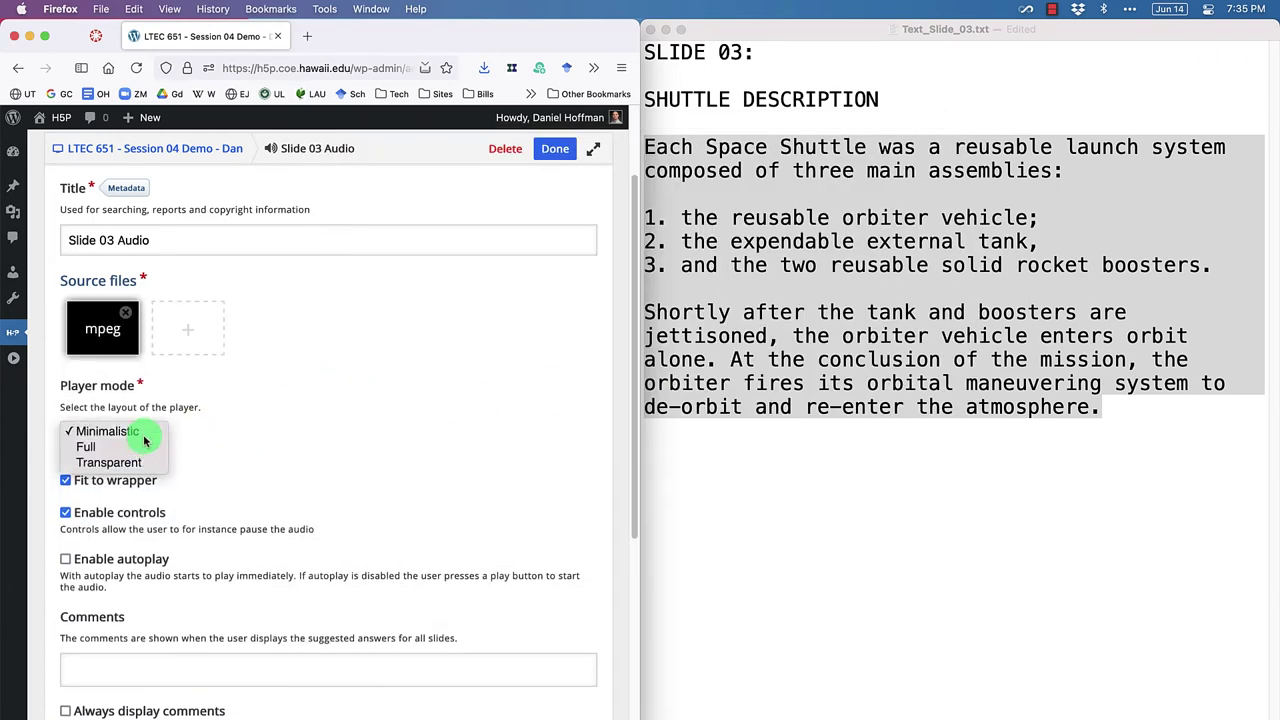
click(130, 447)
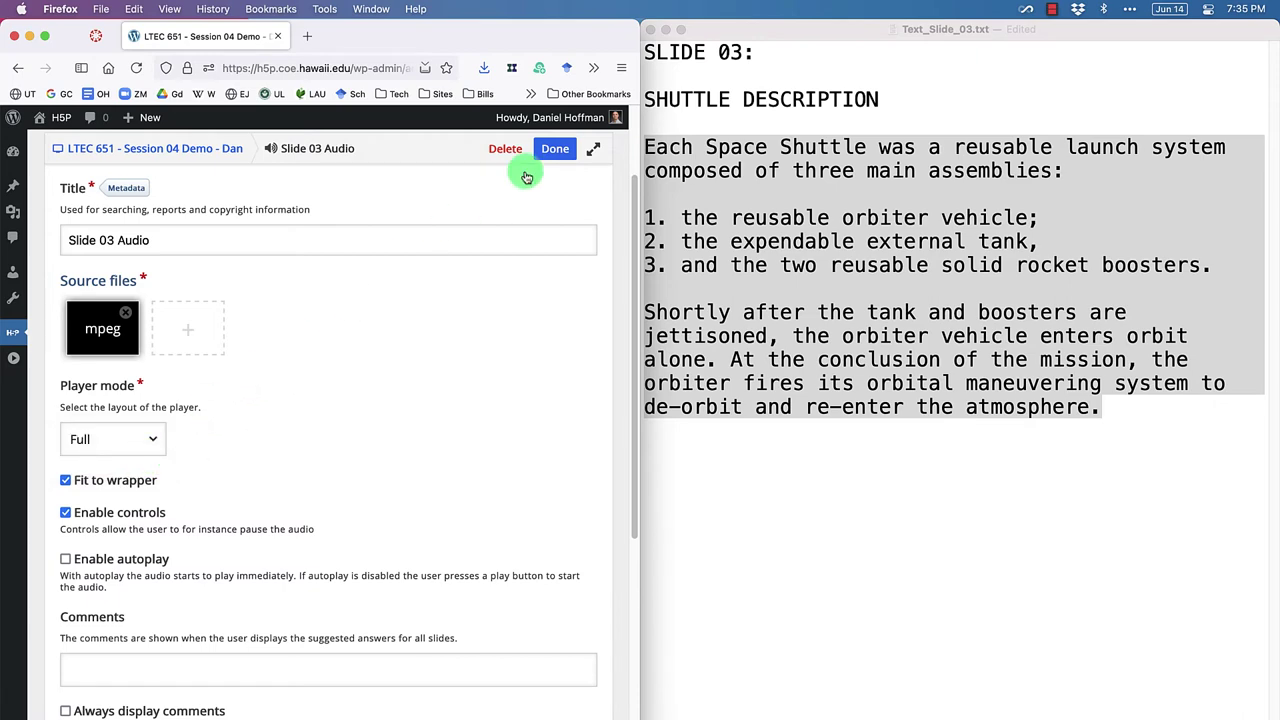
click(556, 148)
Step: Enlarge the browser window, then place the audio player below the description and widen it to about the text's width
key(ctrl+alt+Return)
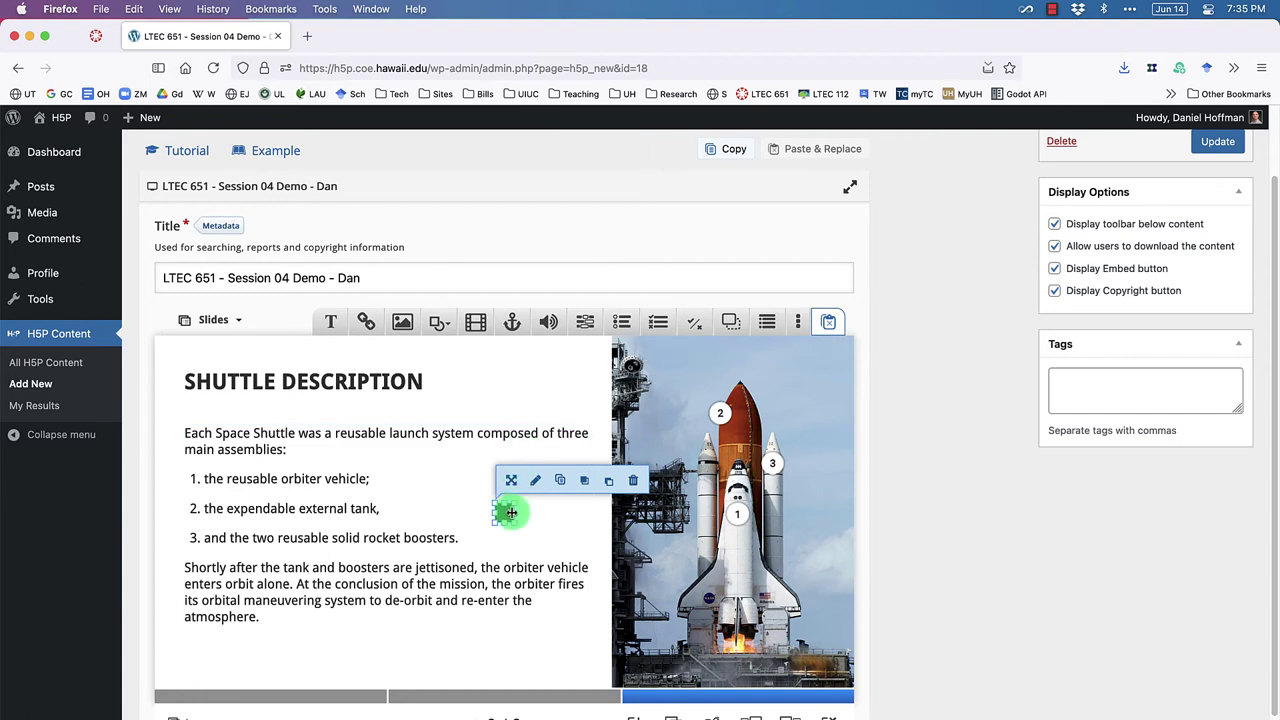
drag(516, 512, 686, 515)
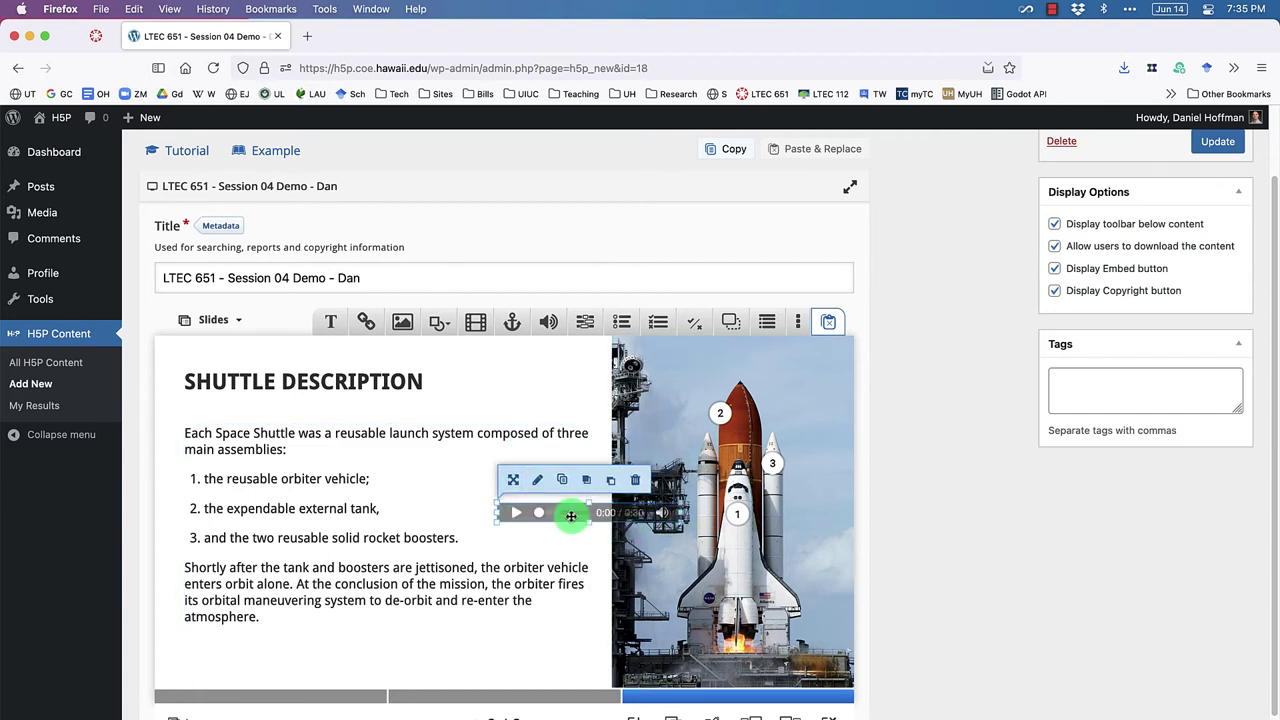
drag(571, 514, 267, 656)
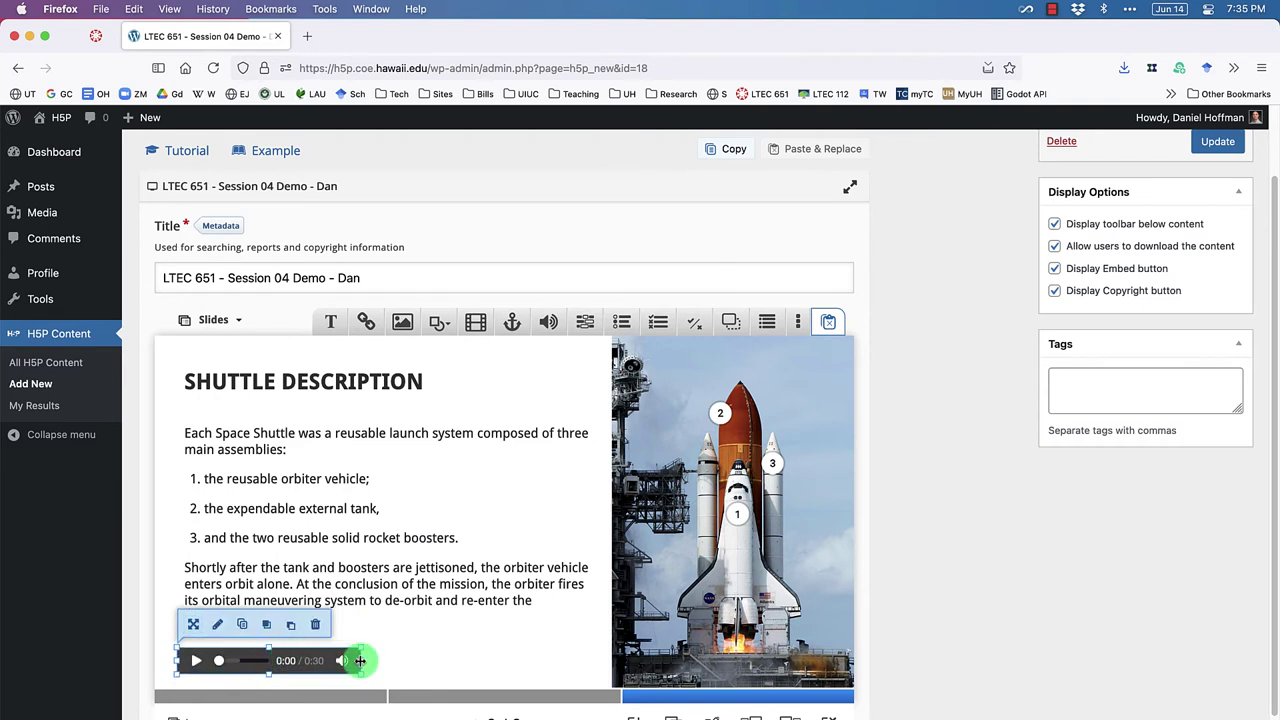
drag(360, 660, 571, 649)
click(535, 563)
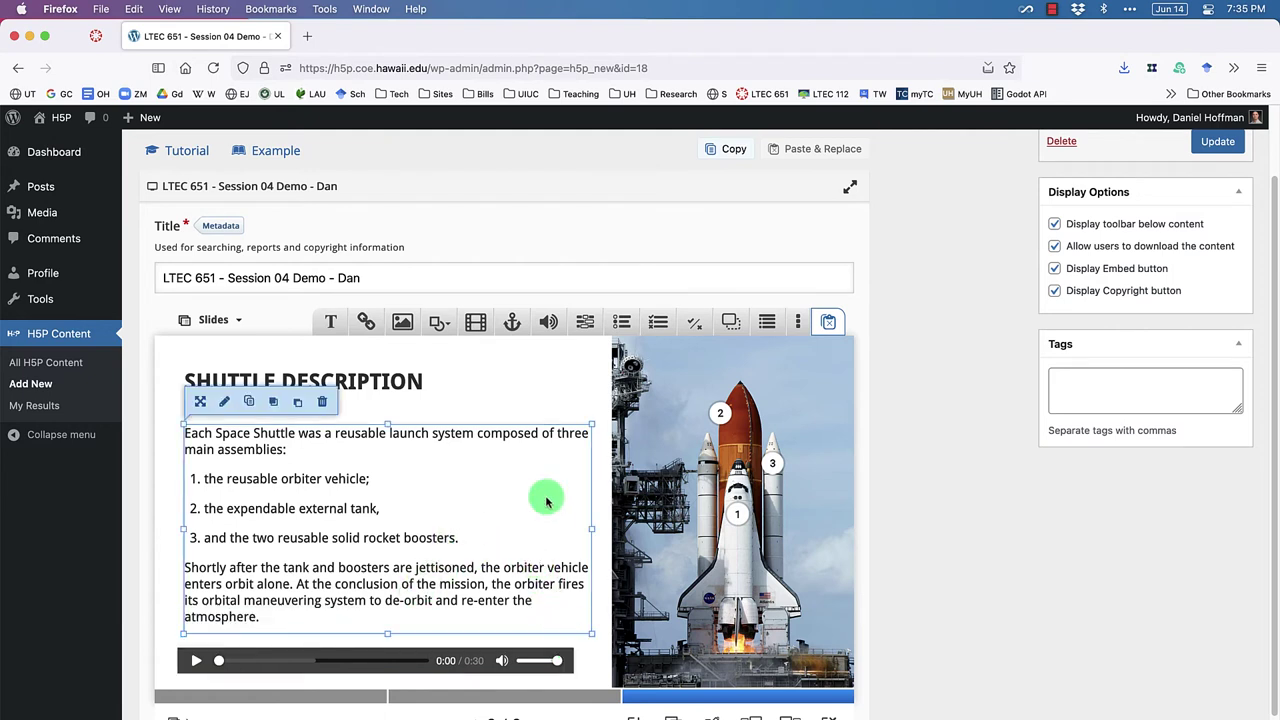
Step: Save the presentation and review its slides in the published view, including the entries in the slide list
click(1215, 158)
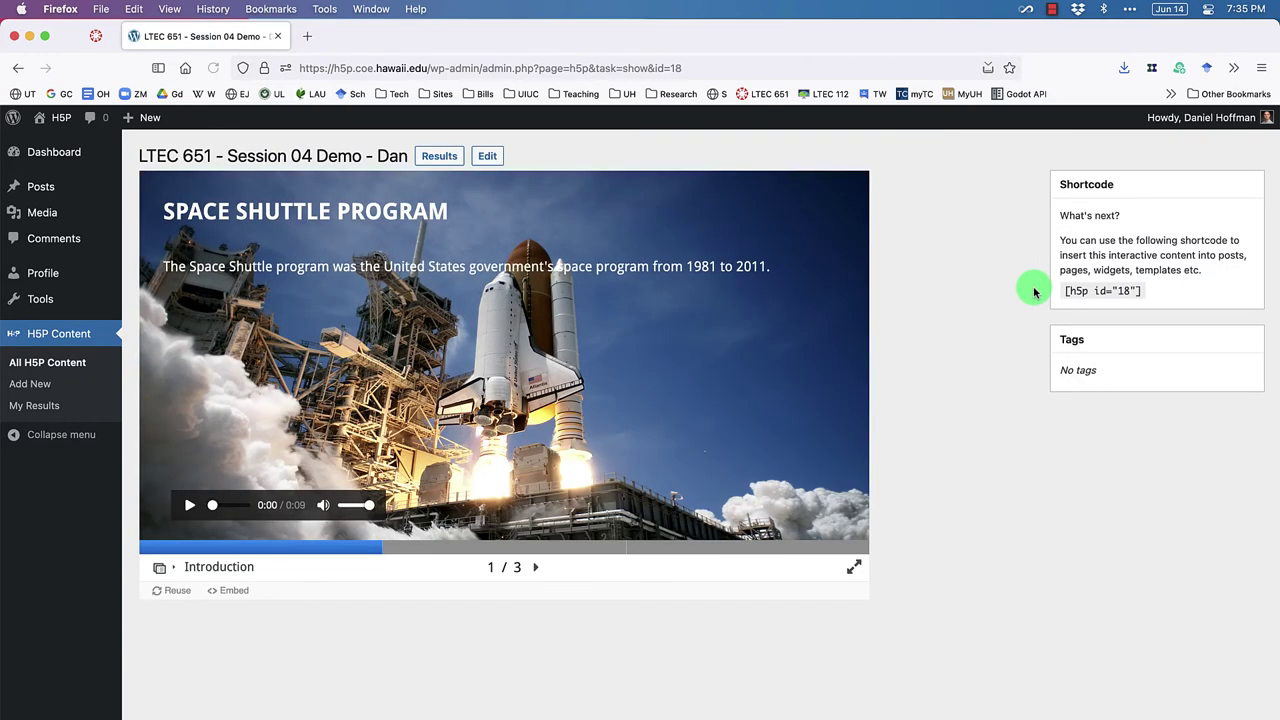
click(536, 569)
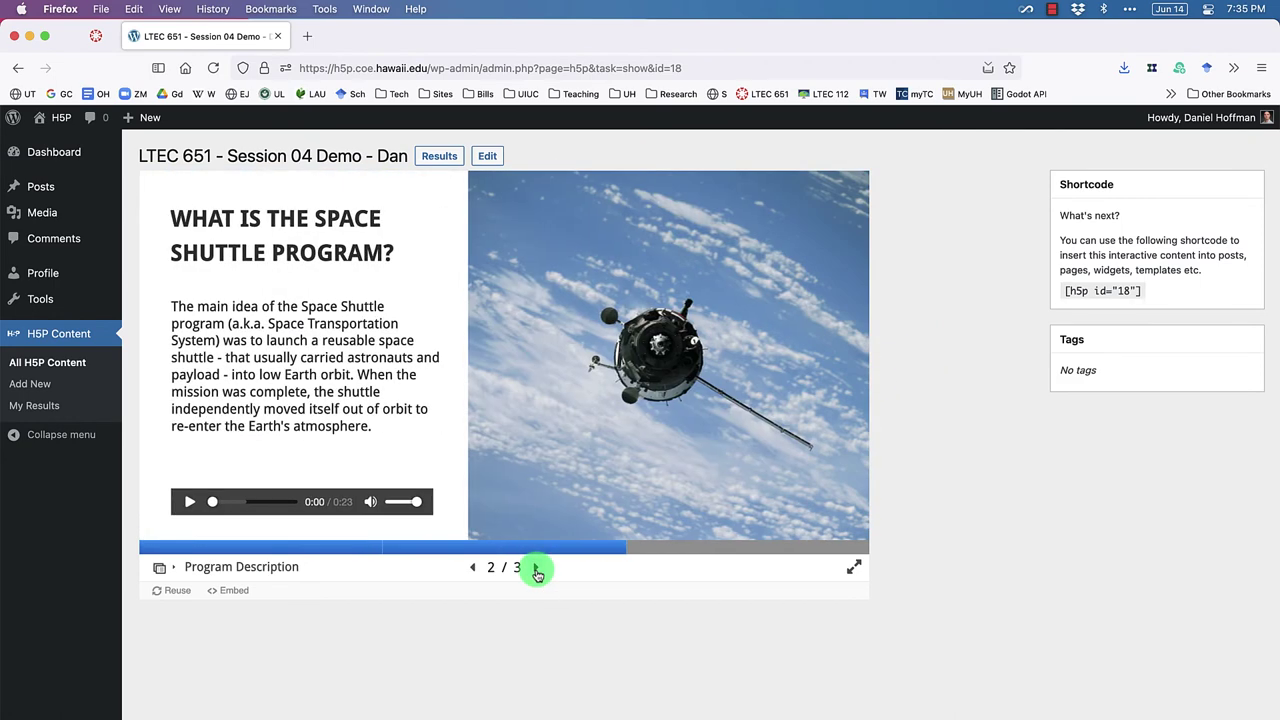
click(536, 569)
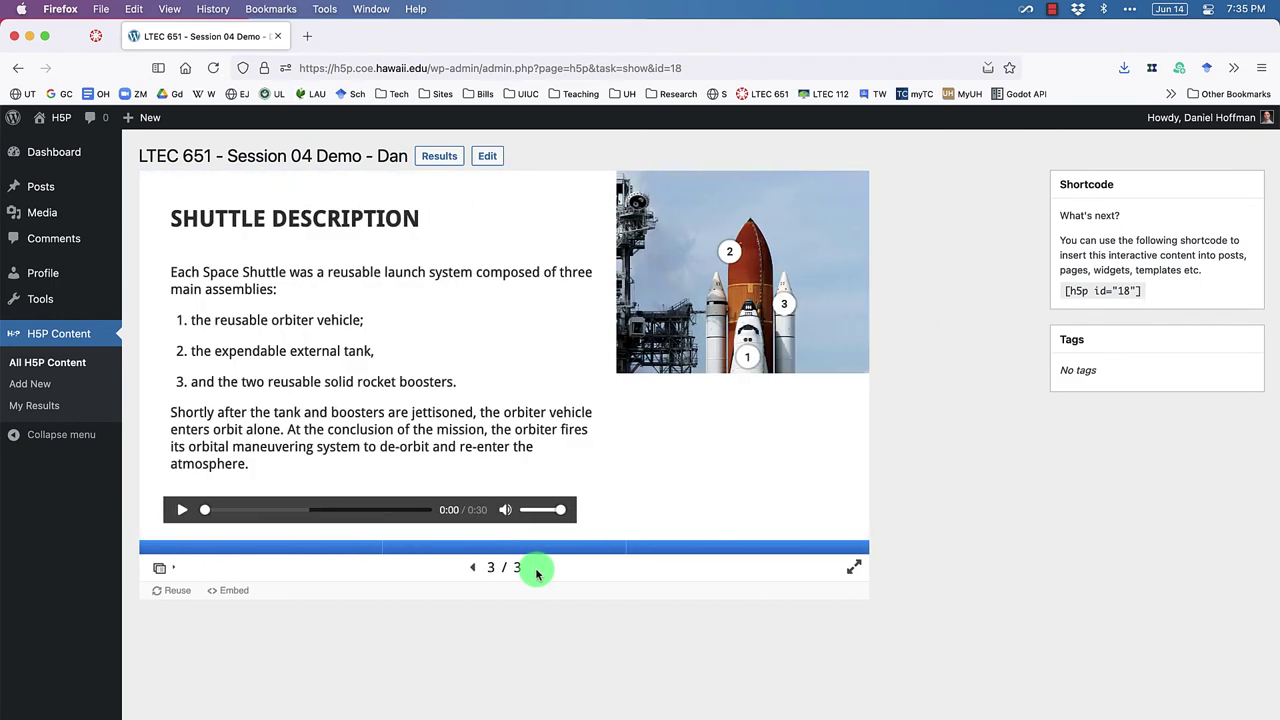
click(140, 562)
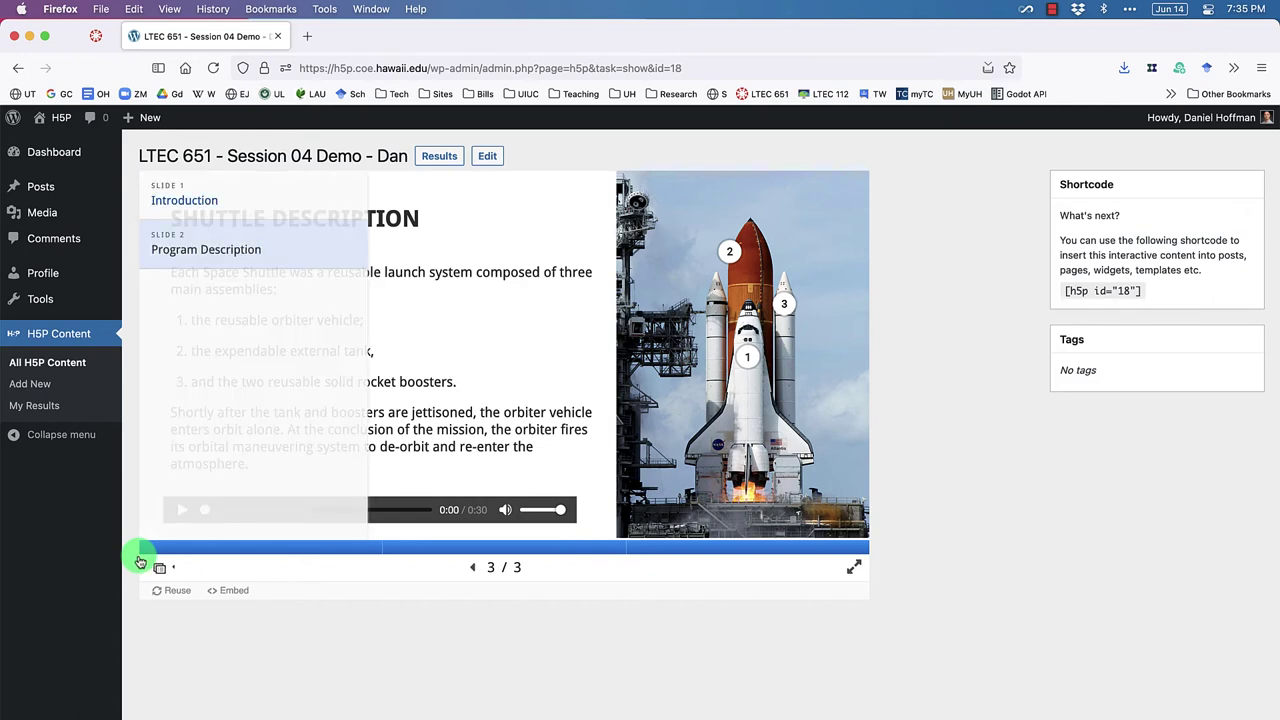
click(207, 235)
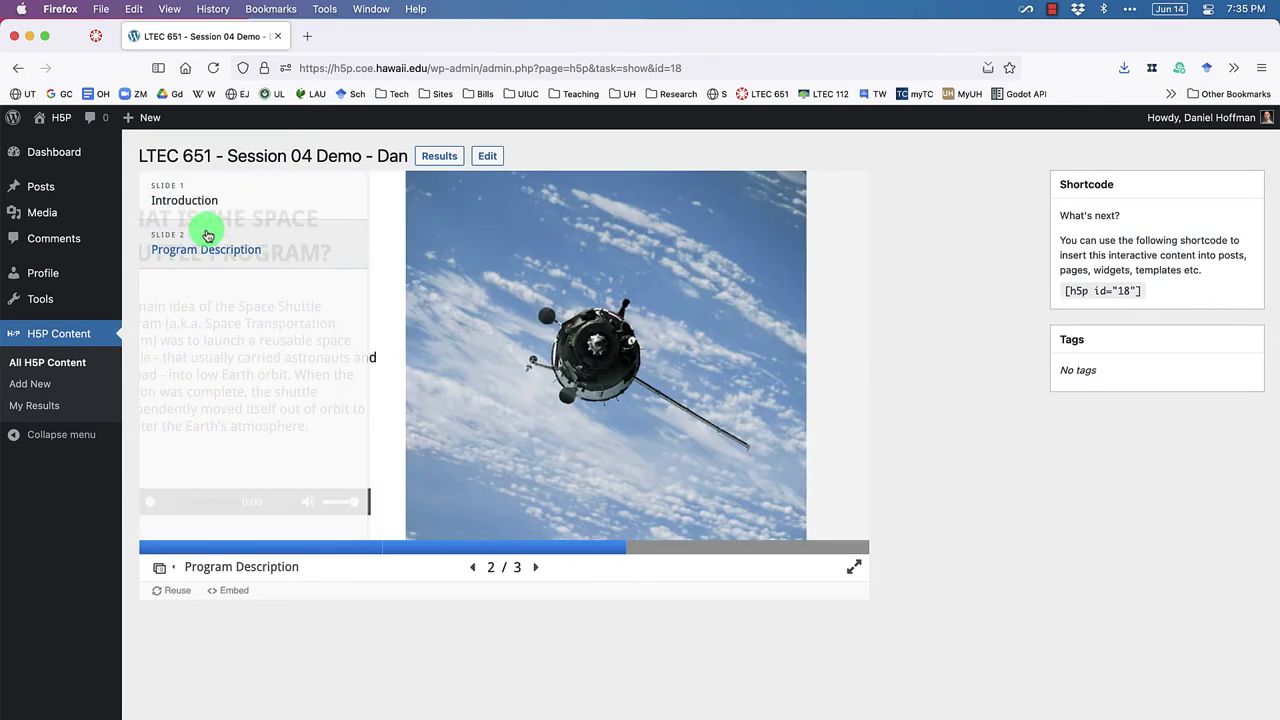
click(200, 200)
click(201, 262)
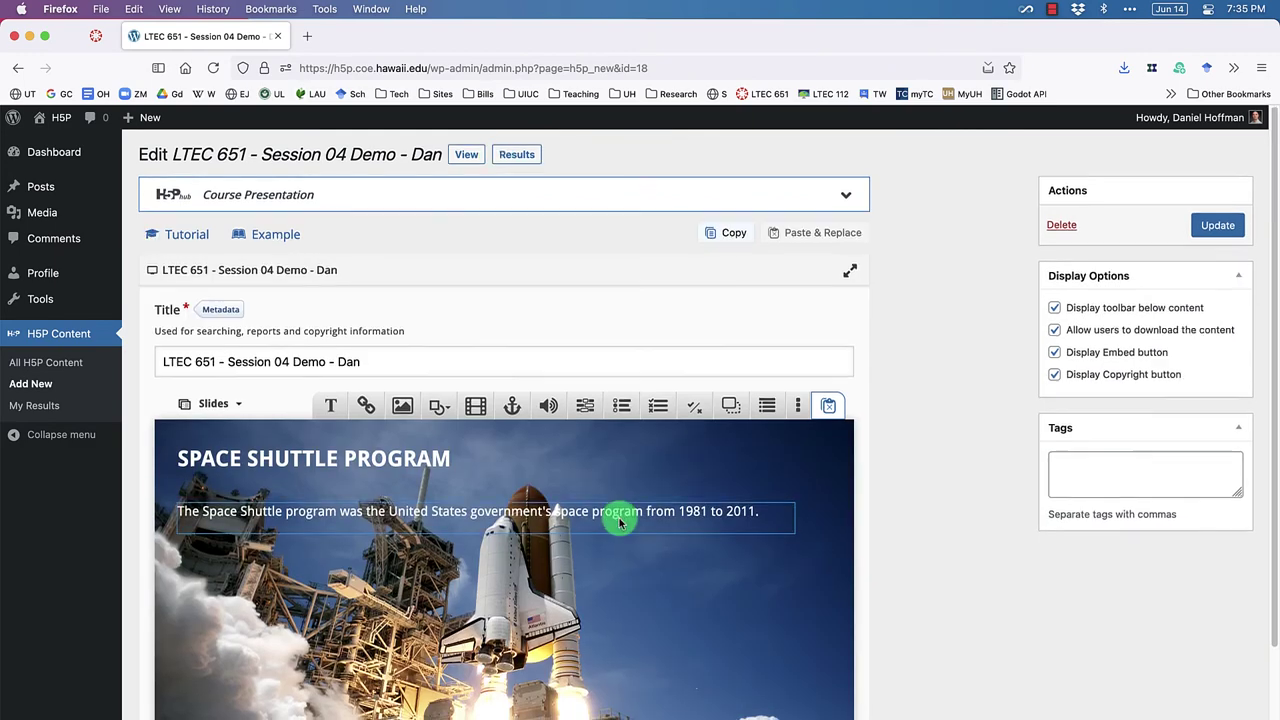
Step: Reopen the presentation for editing and title slide 3 "Shuttle Assemblies" in the slide list, closing the list when done
scroll(620, 517, down, 3)
scroll(620, 520, down, 1)
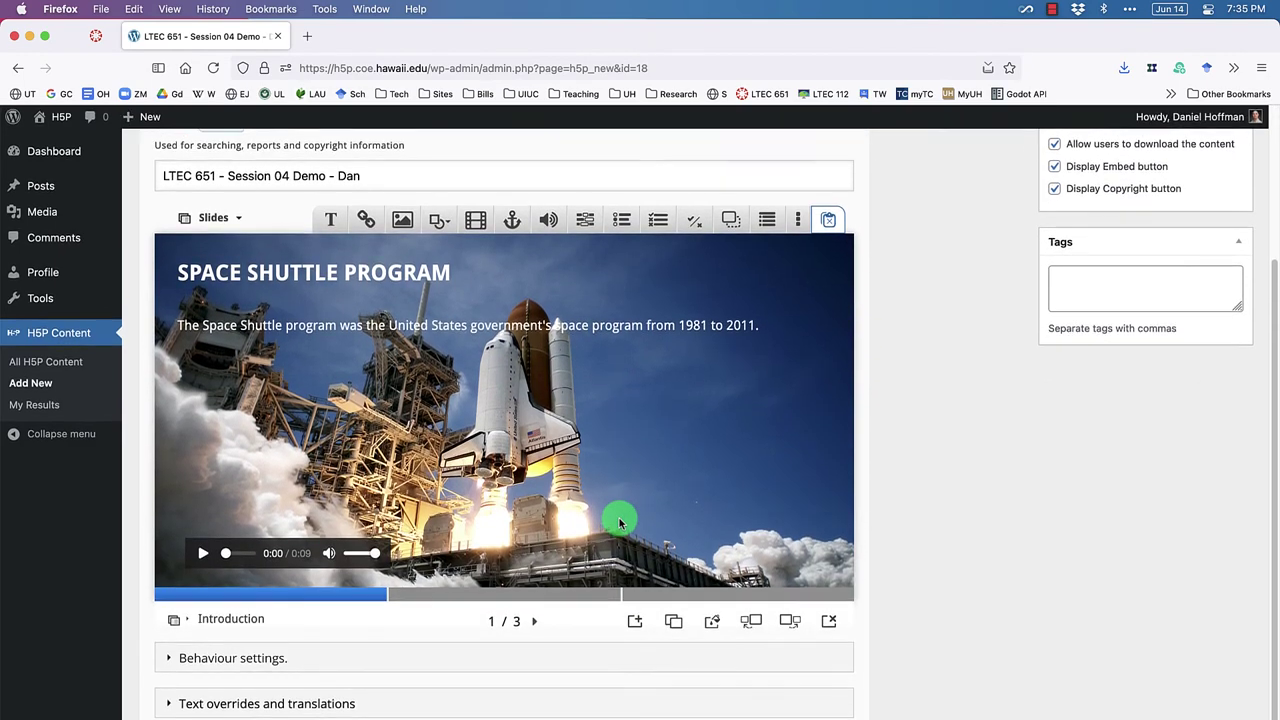
click(196, 621)
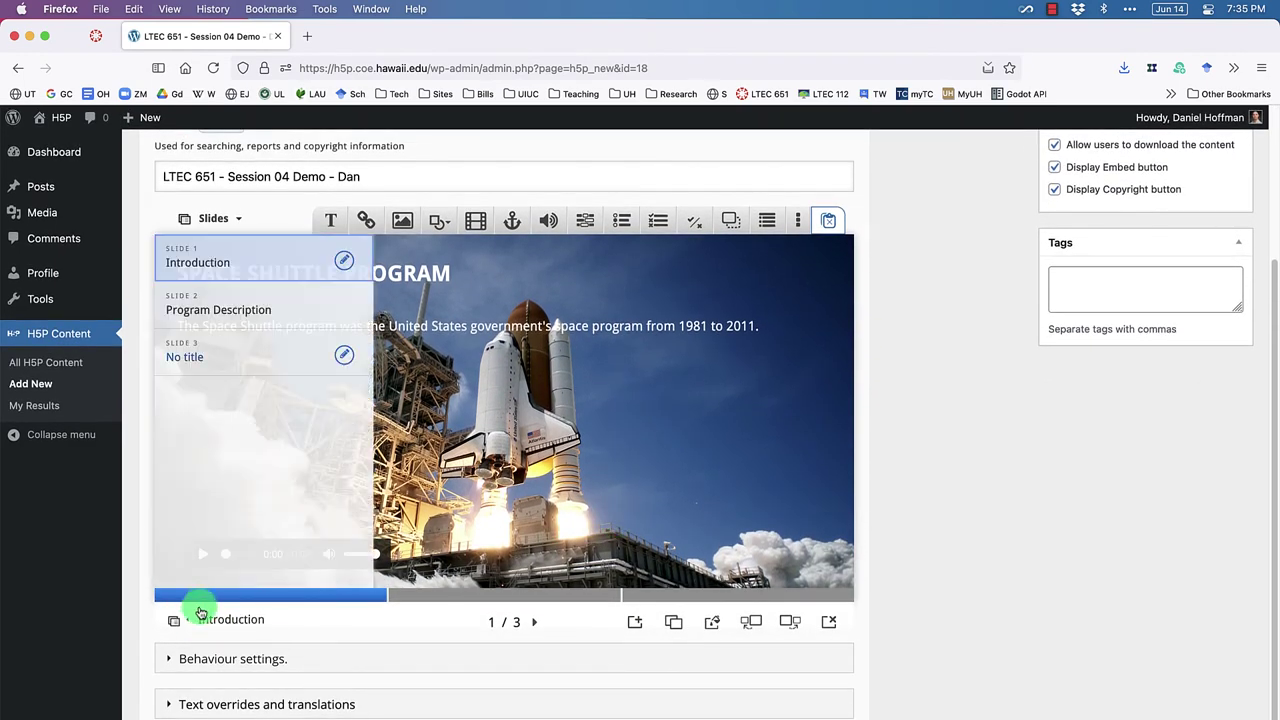
click(342, 355)
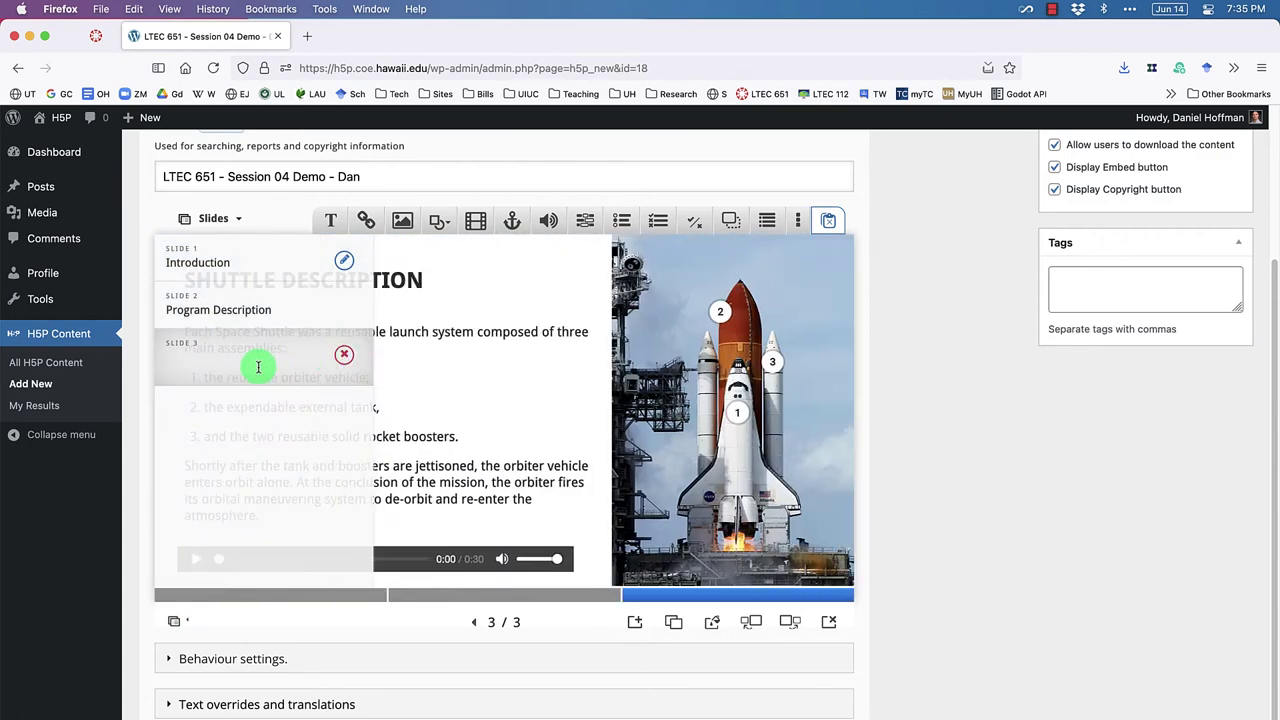
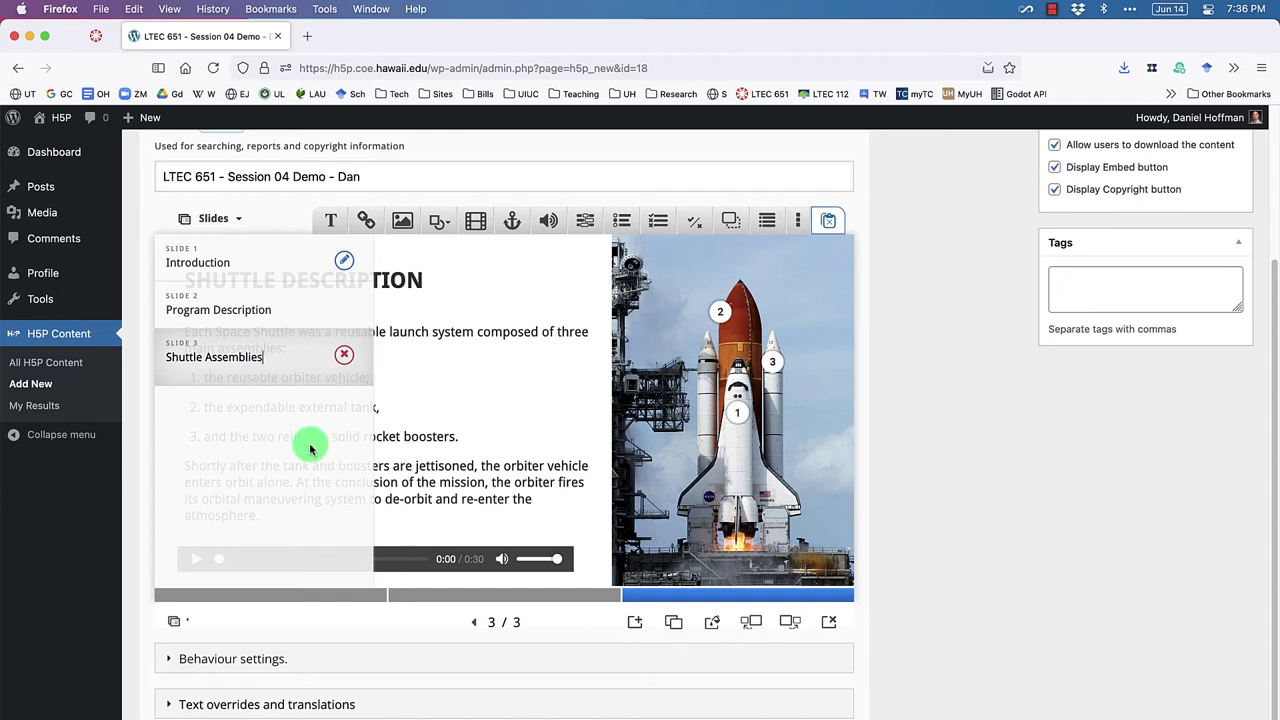
click(440, 447)
click(440, 374)
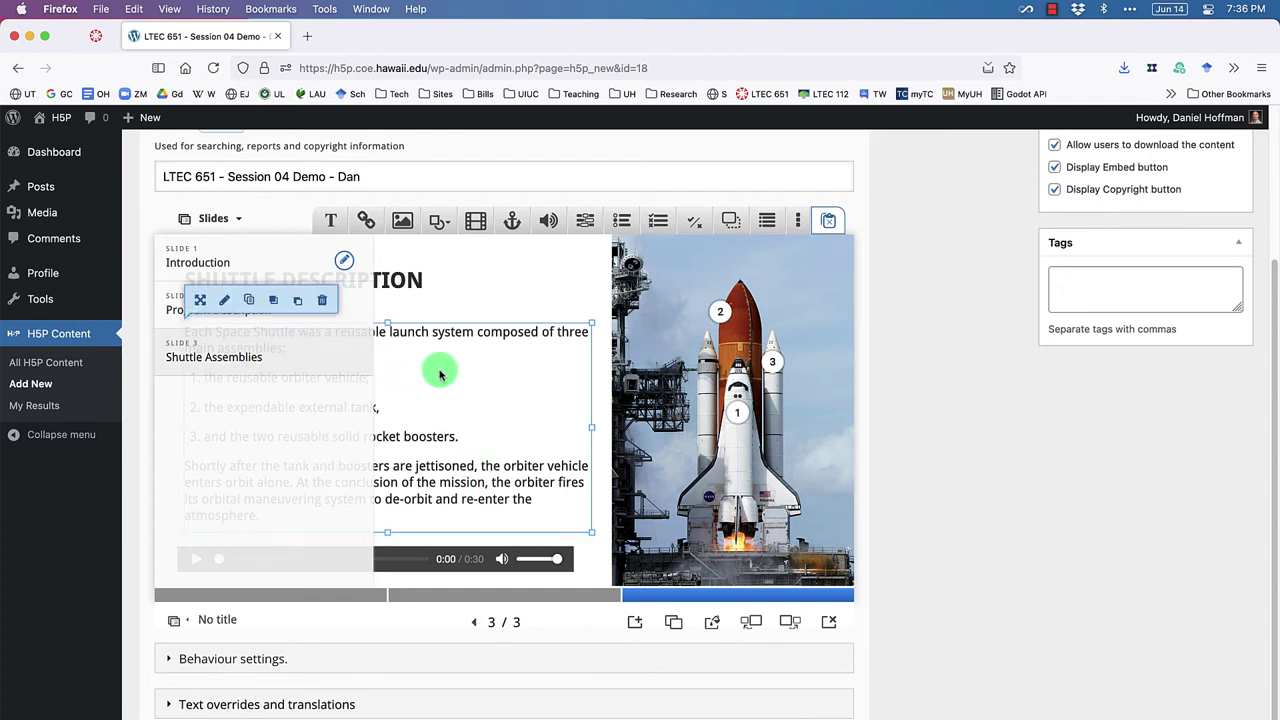
click(173, 621)
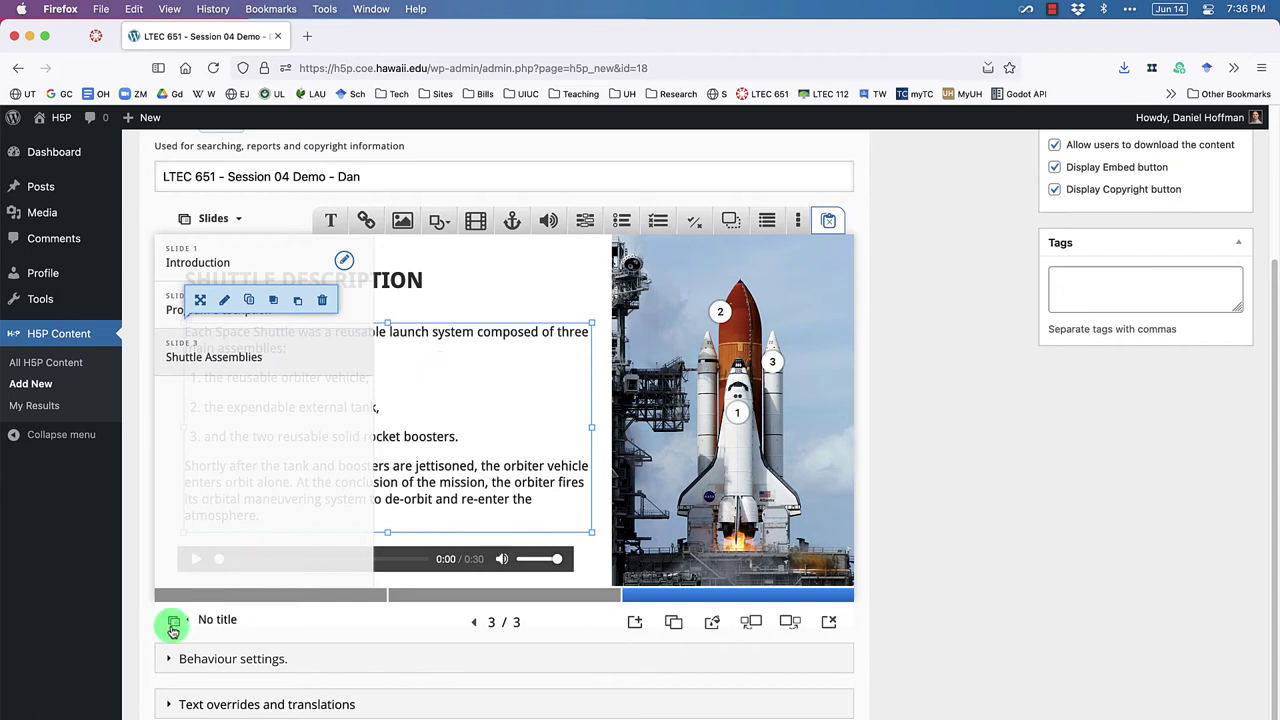
scroll(990, 278, up, 2)
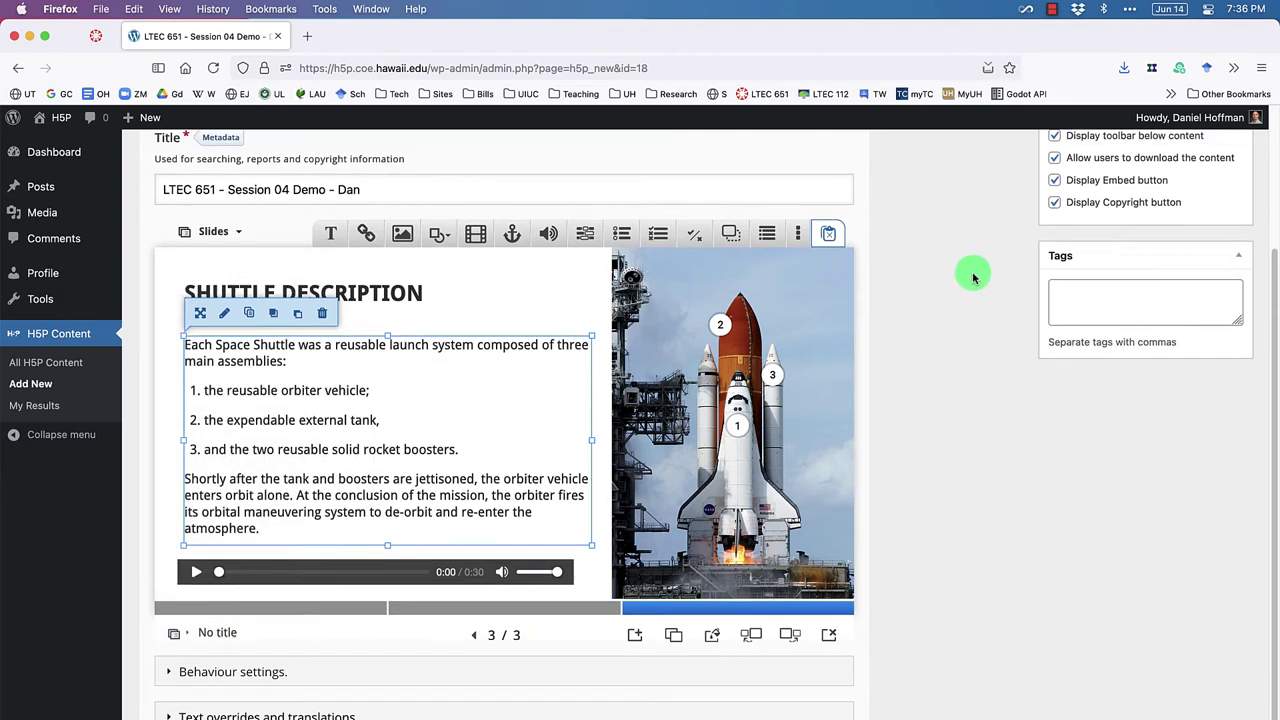
scroll(975, 278, down, 1)
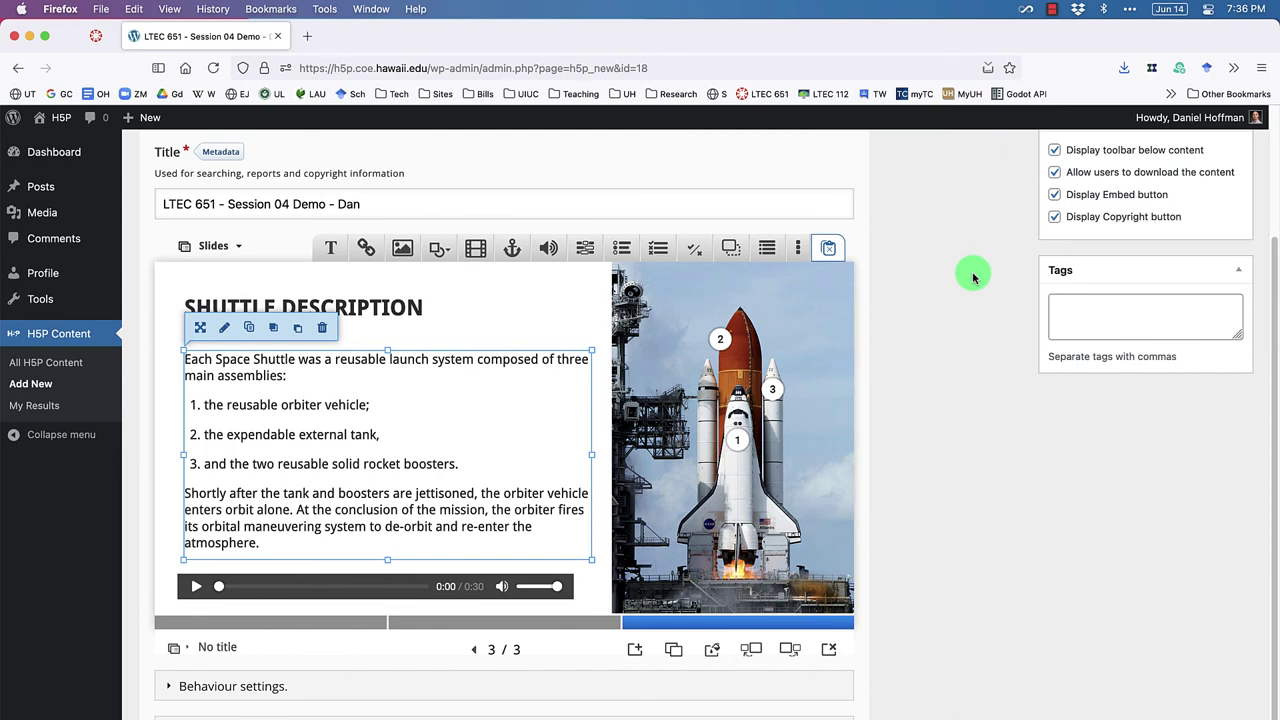
Step: Check how the True/False quiz on slide 4 looks in the finished example on Canvas, returning to the H5P editor when done
click(96, 36)
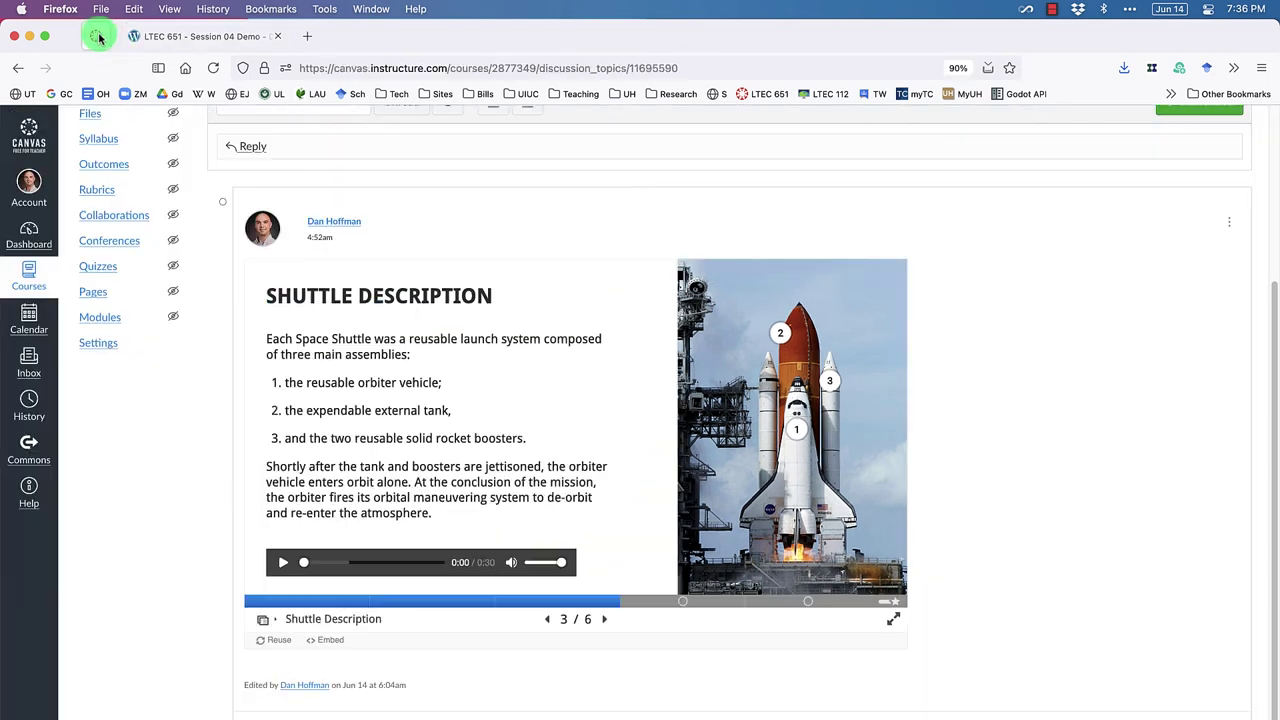
click(655, 601)
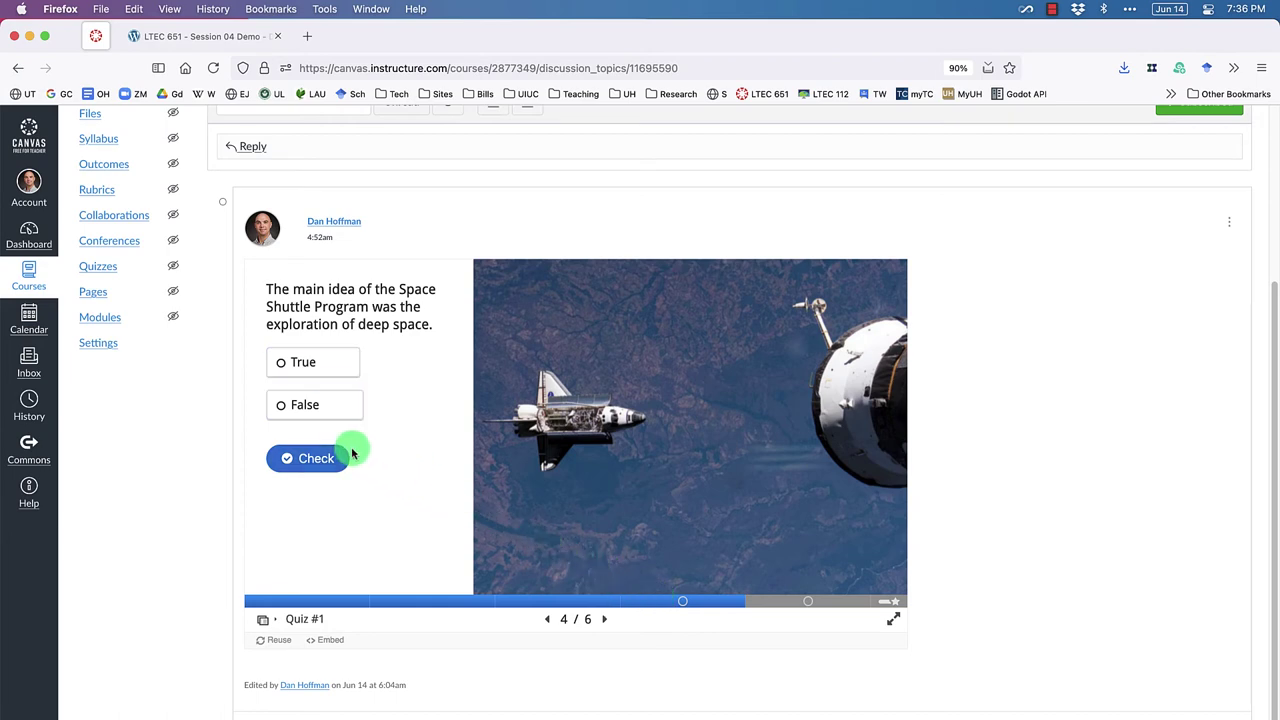
click(178, 38)
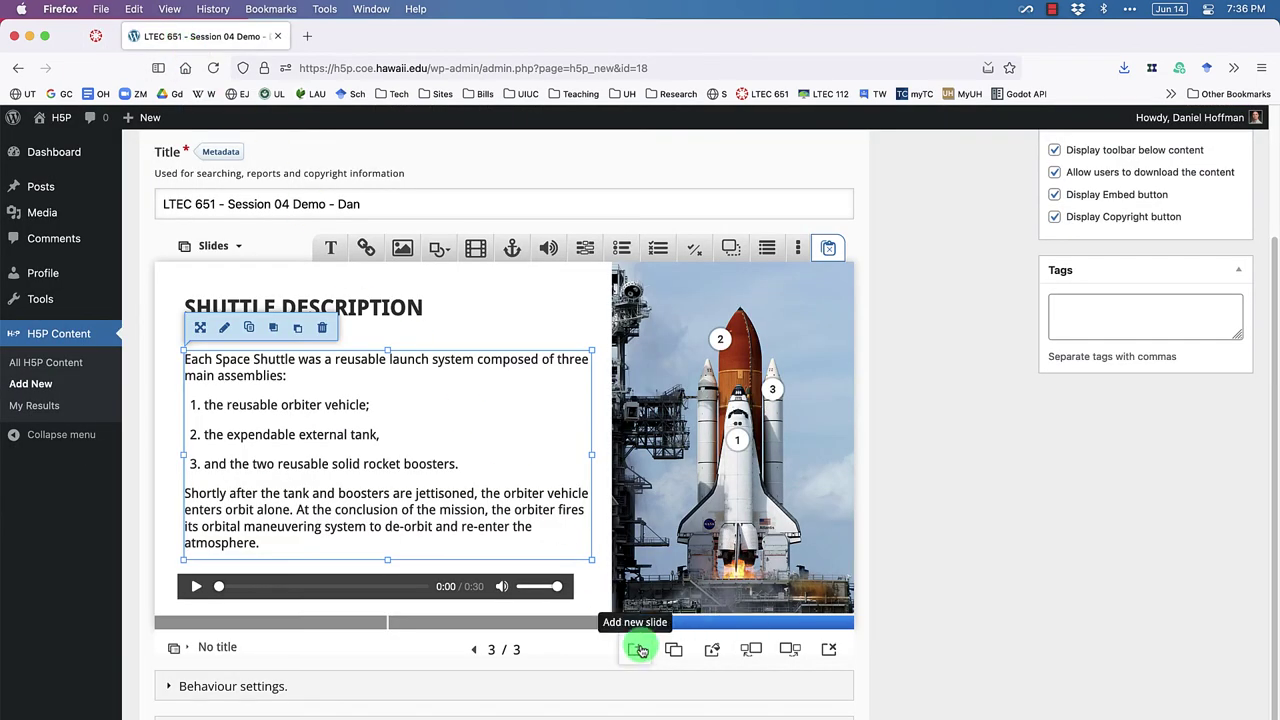
Step: Add a fourth slide and insert Image_Slide_04.jpg on it with the alternative text "Space shuttle in orbit with bay doors open."
click(638, 650)
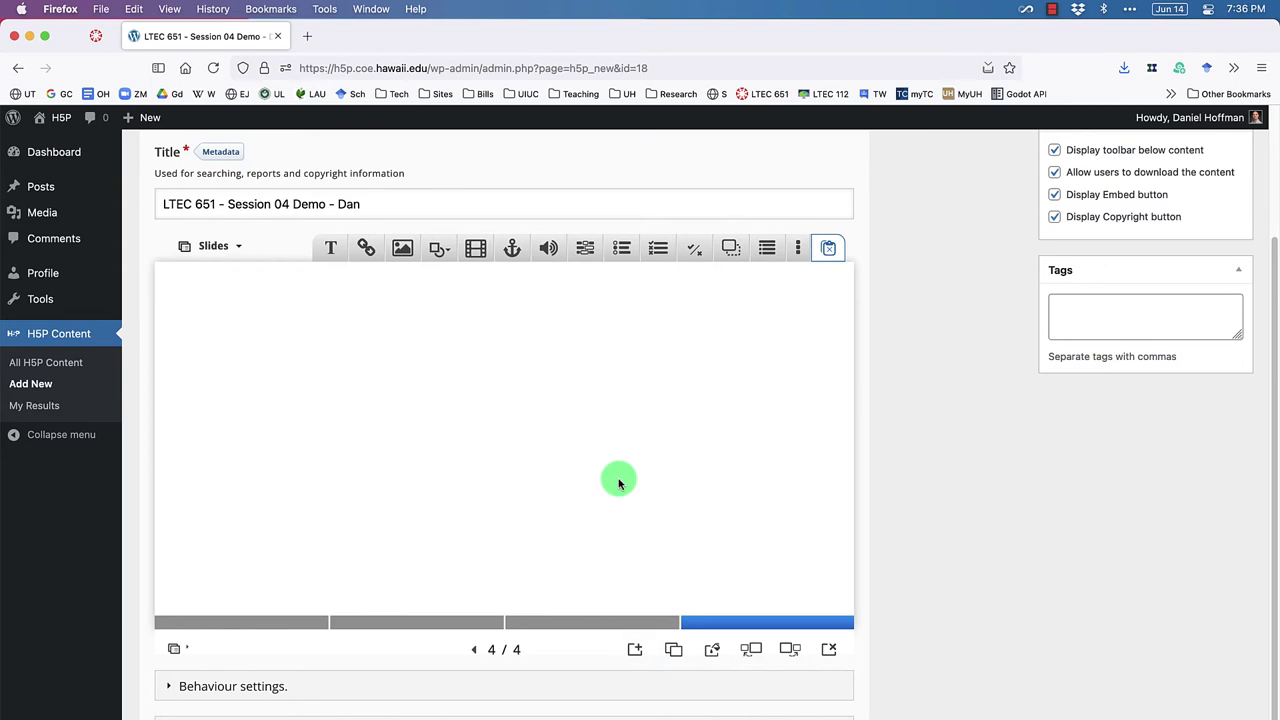
click(402, 248)
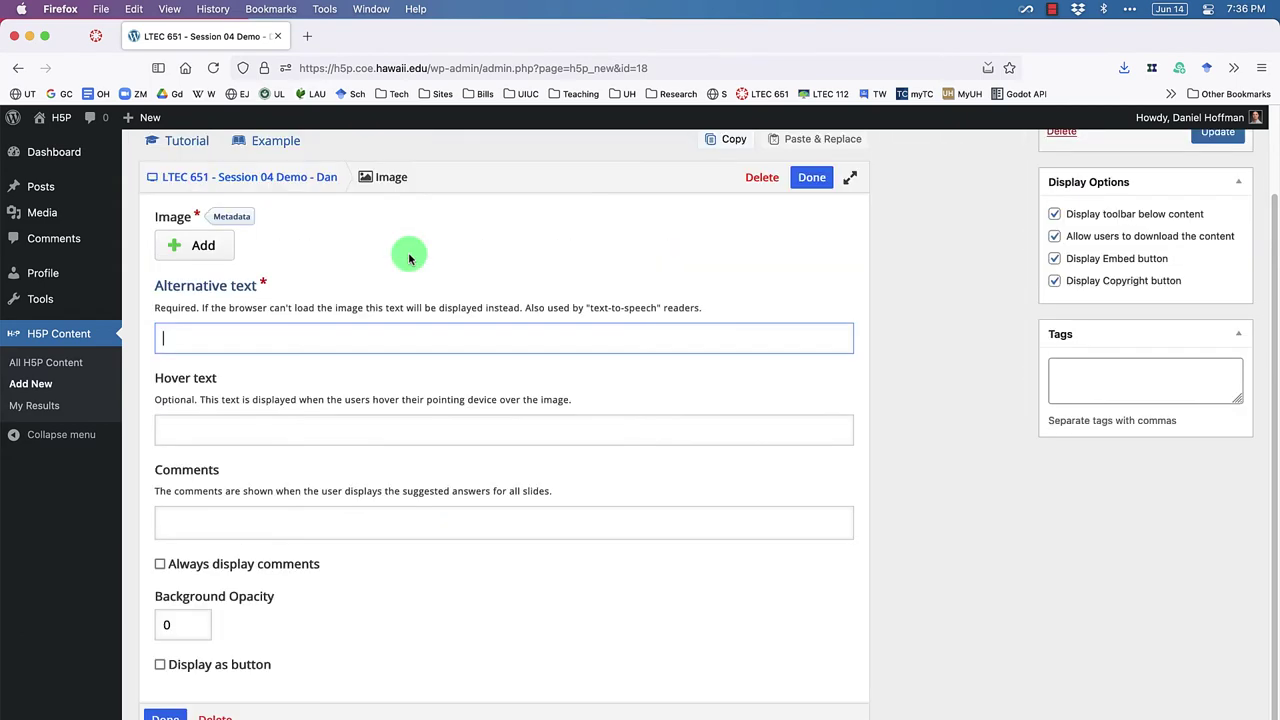
click(406, 280)
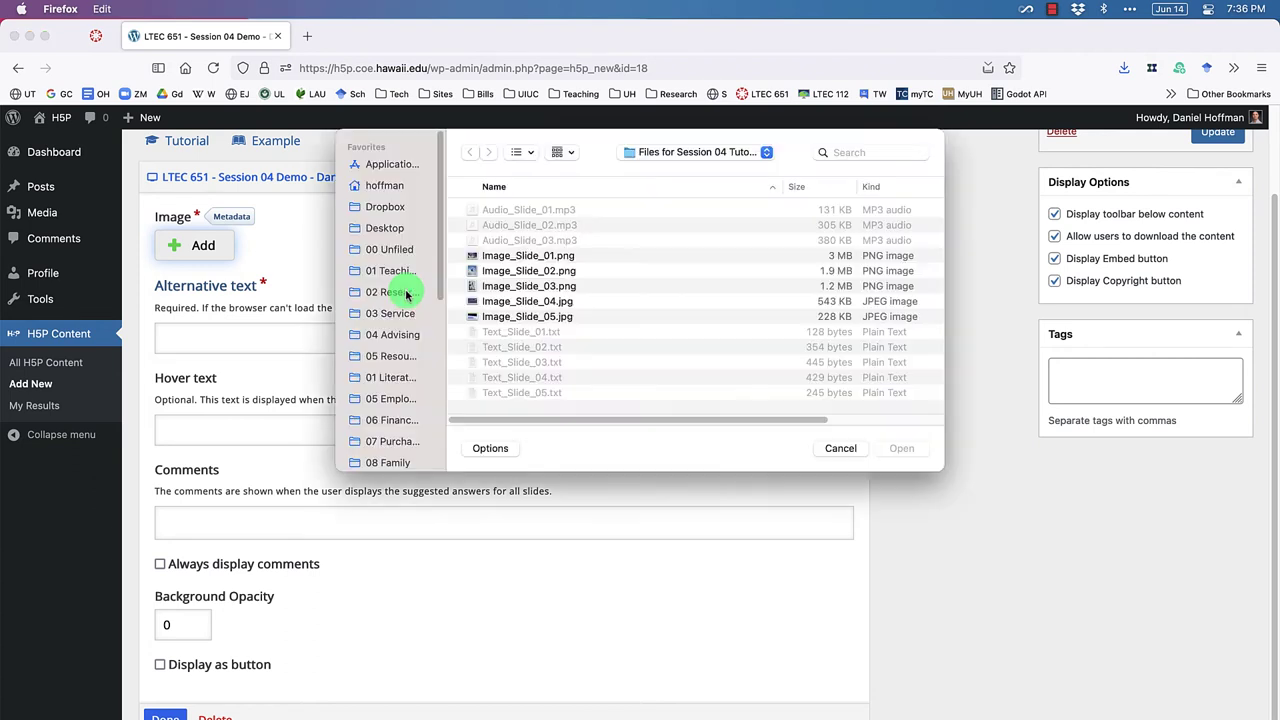
click(562, 301)
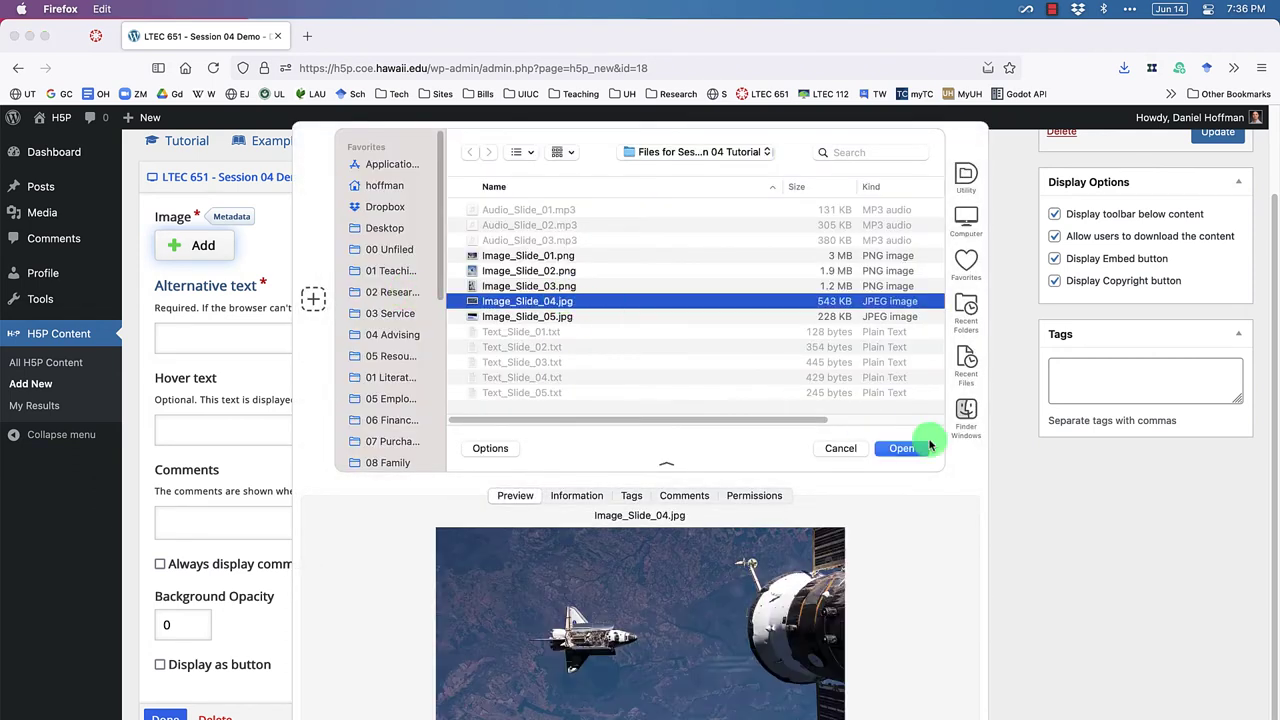
click(901, 448)
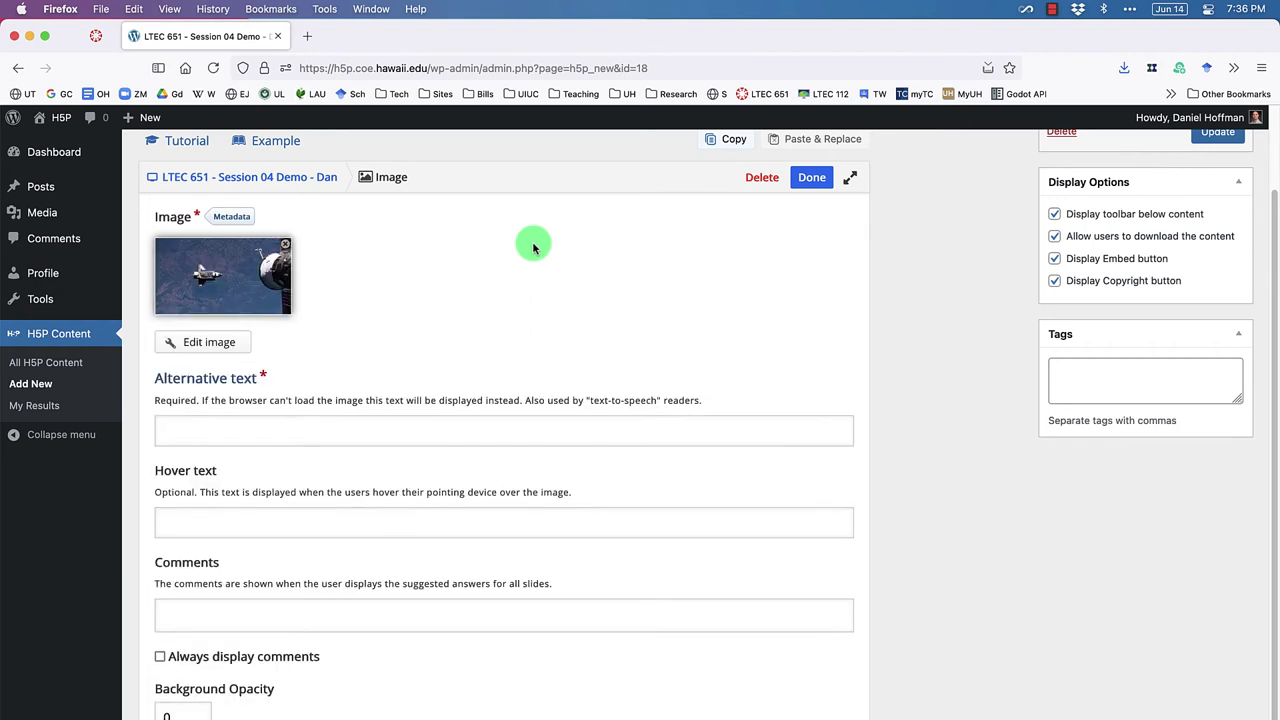
click(299, 427)
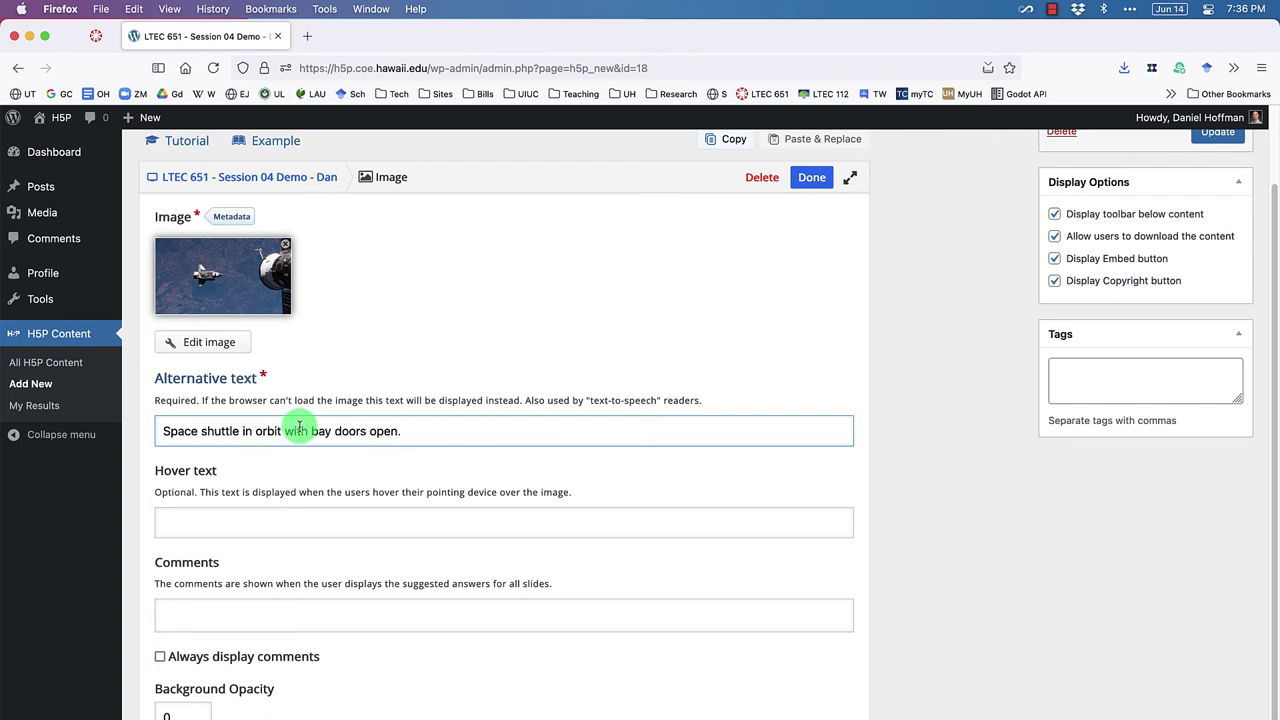
click(811, 177)
Step: Place the orbit image in the slide's upper-right corner and enlarge it proportionally to the full slide height
click(598, 421)
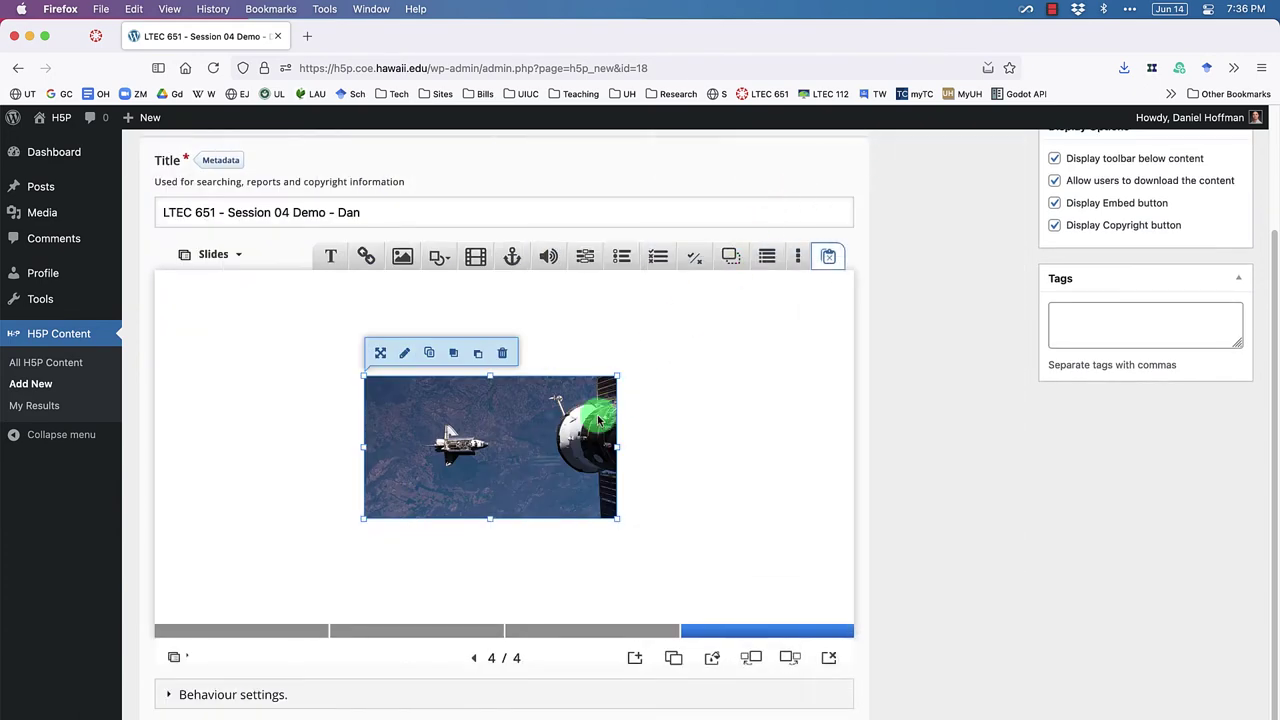
drag(537, 483, 774, 381)
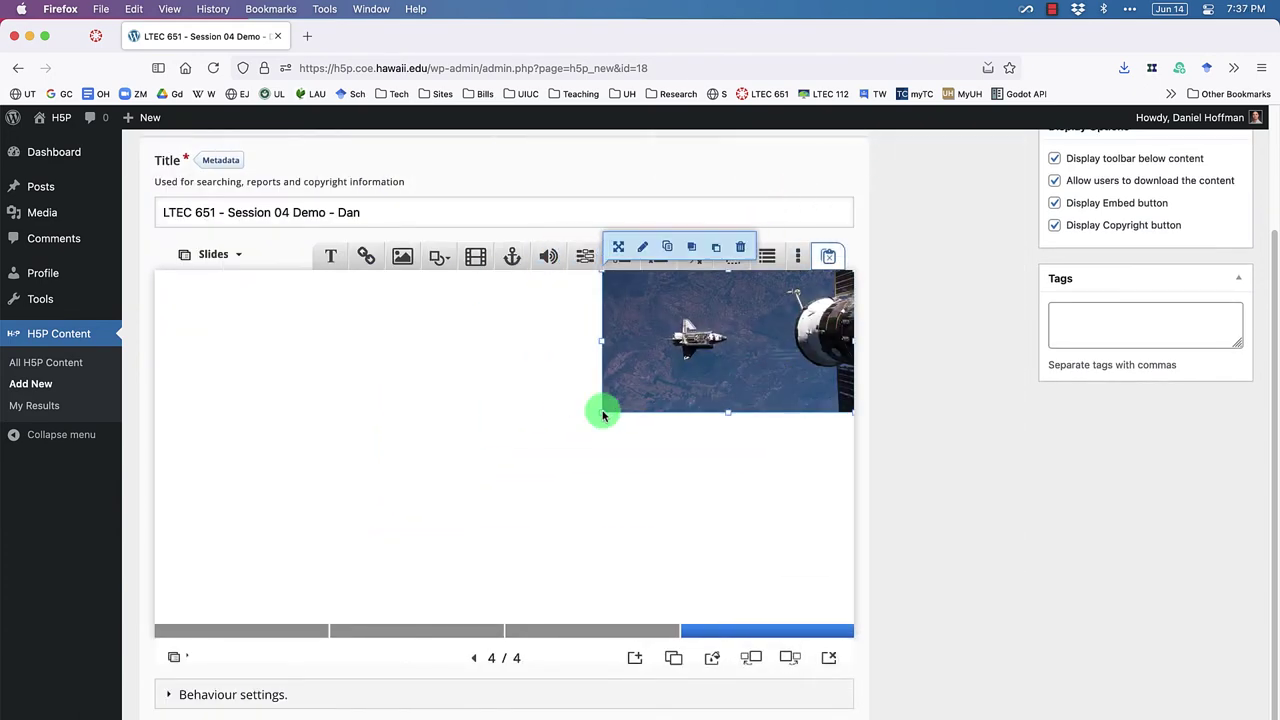
drag(602, 414, 411, 623)
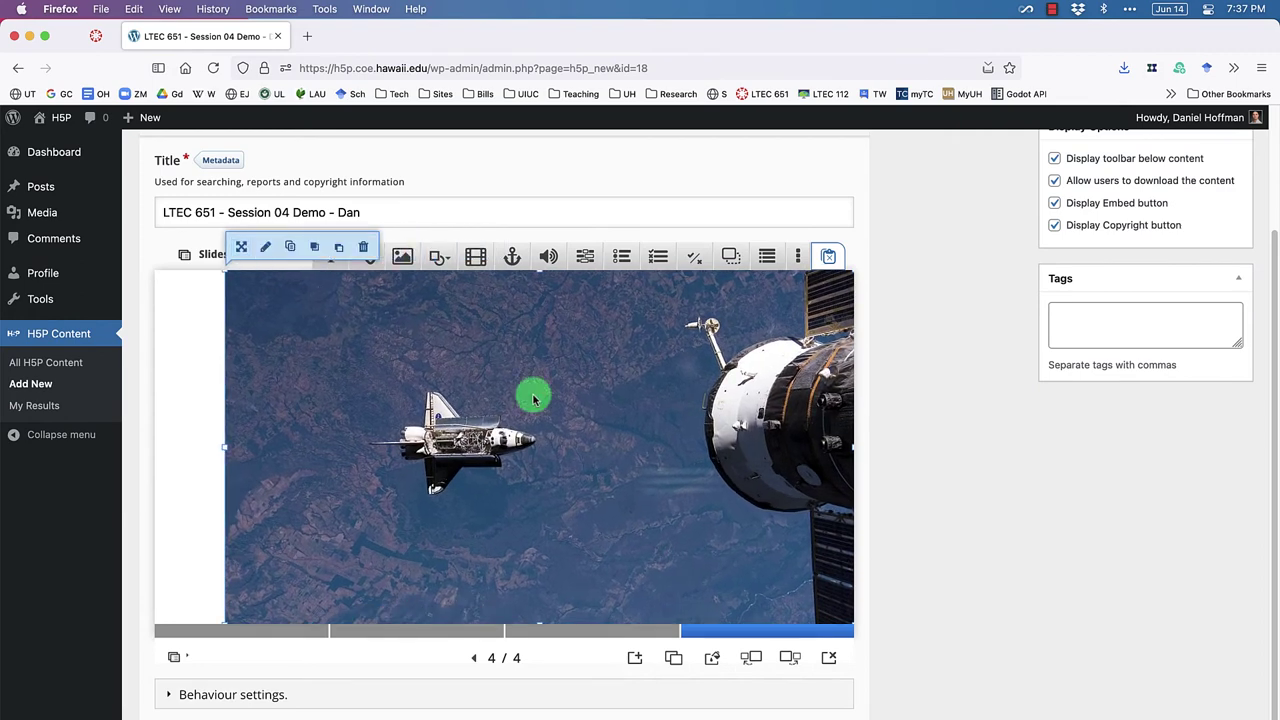
Step: Crop the empty strip left of the shuttle off the orbit image and align the cropped image with the slide's right edge
click(263, 253)
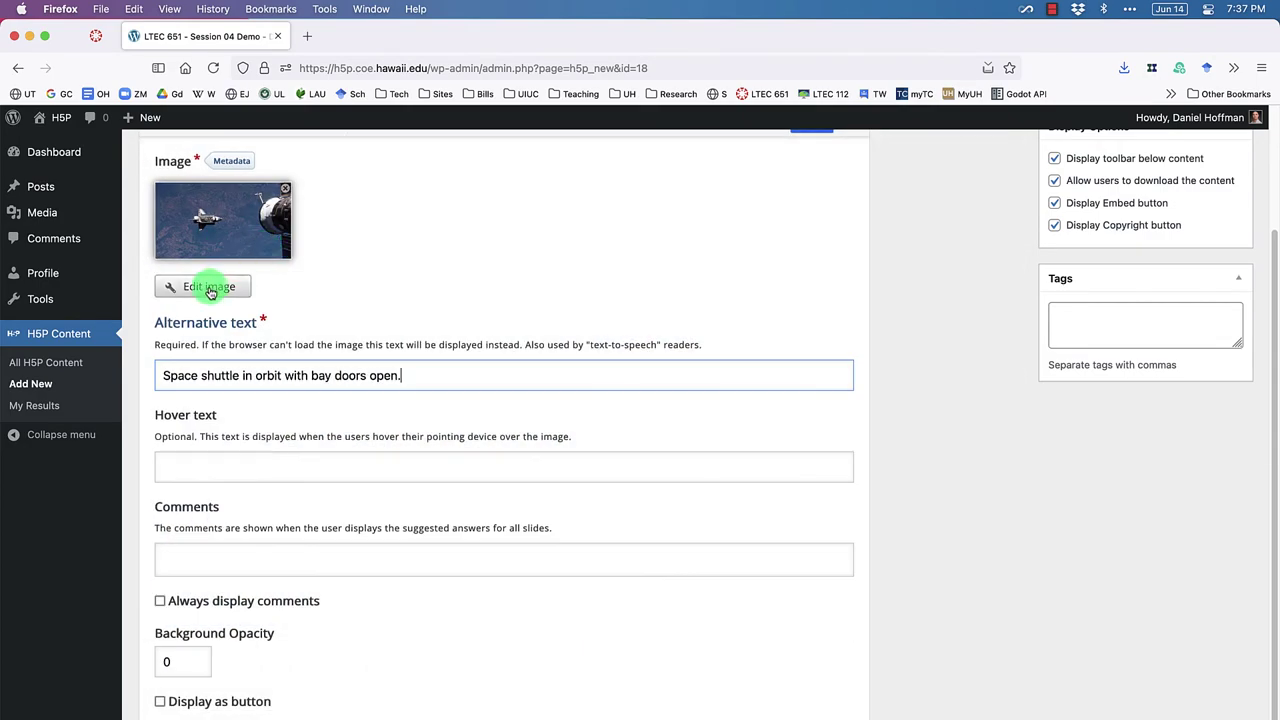
click(210, 290)
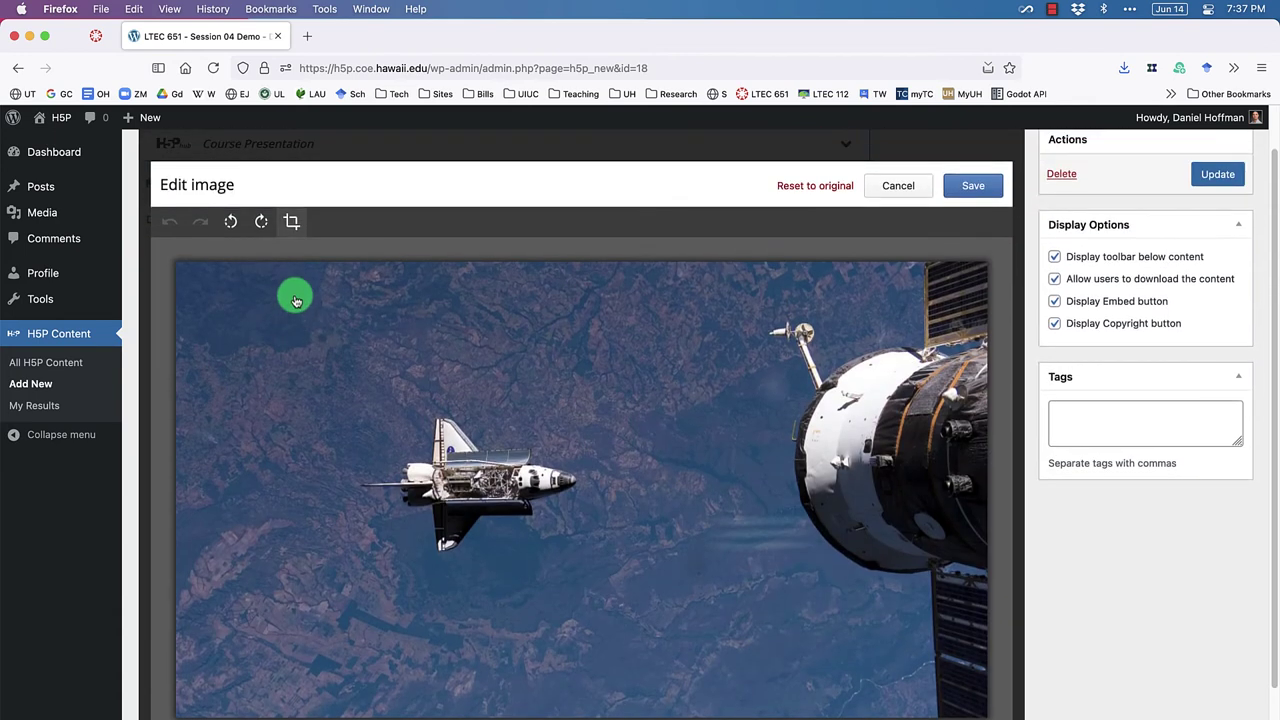
click(292, 222)
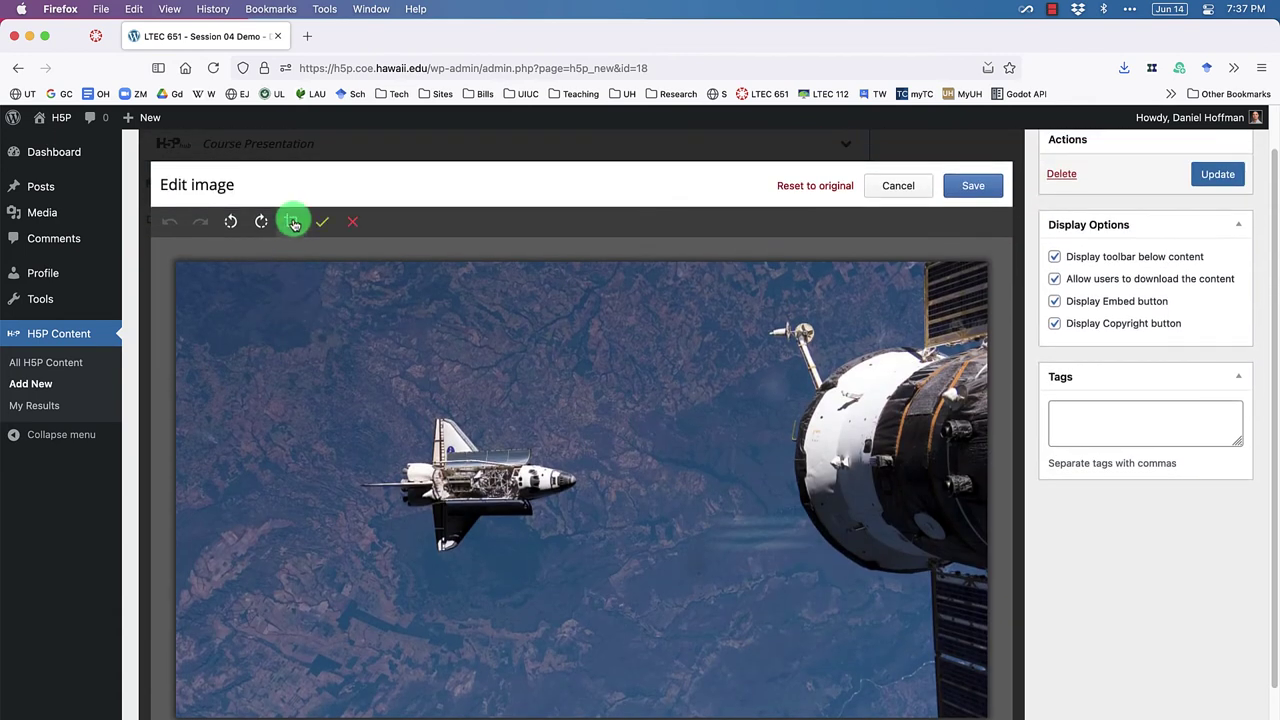
click(340, 338)
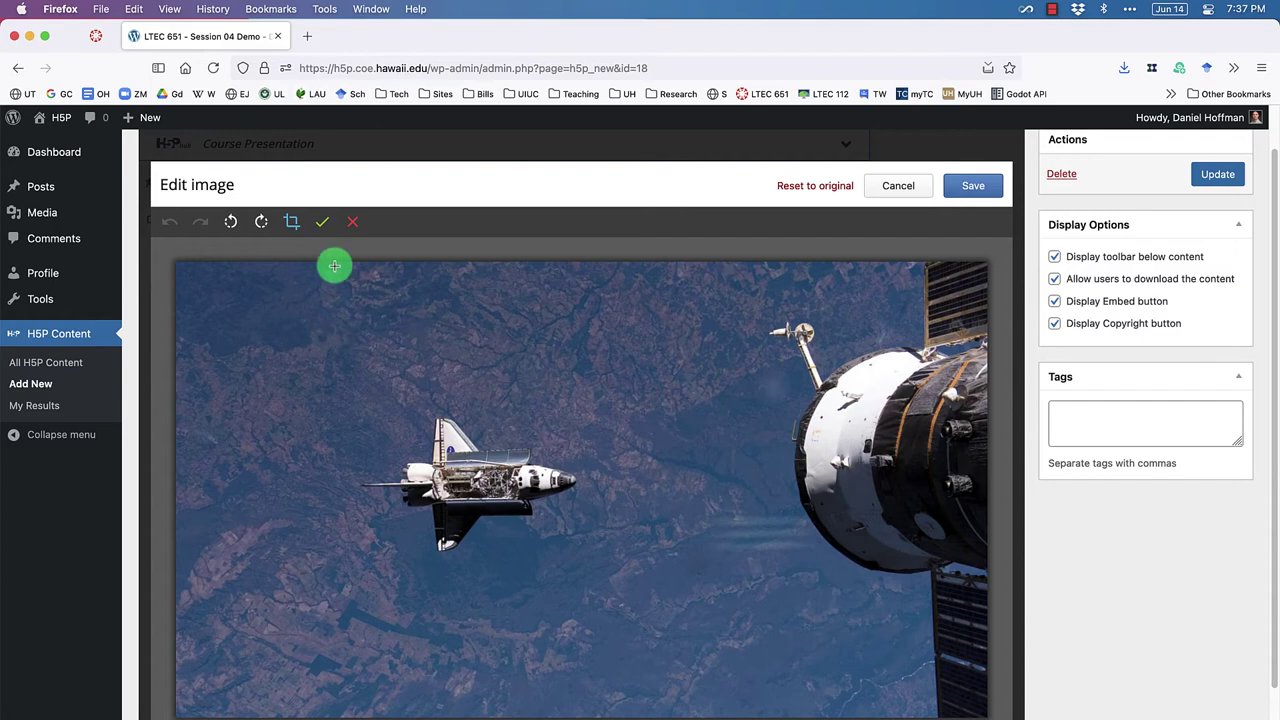
drag(334, 266, 957, 714)
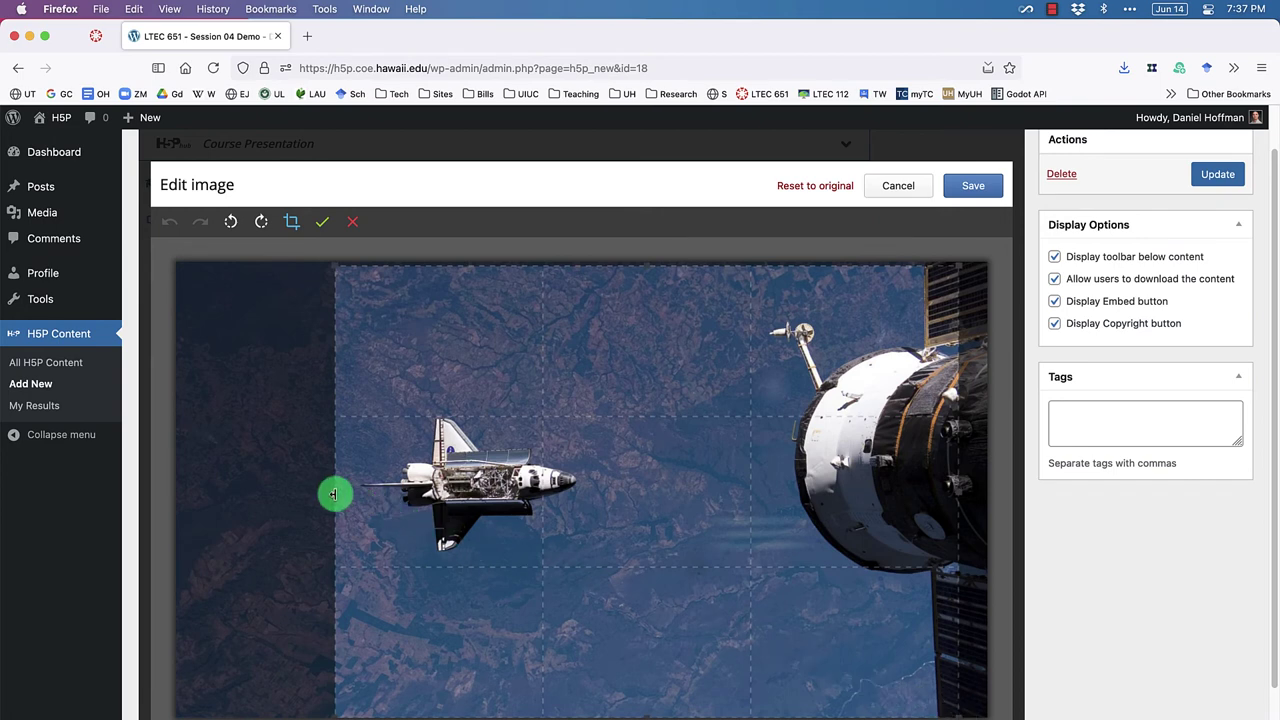
drag(334, 494, 348, 490)
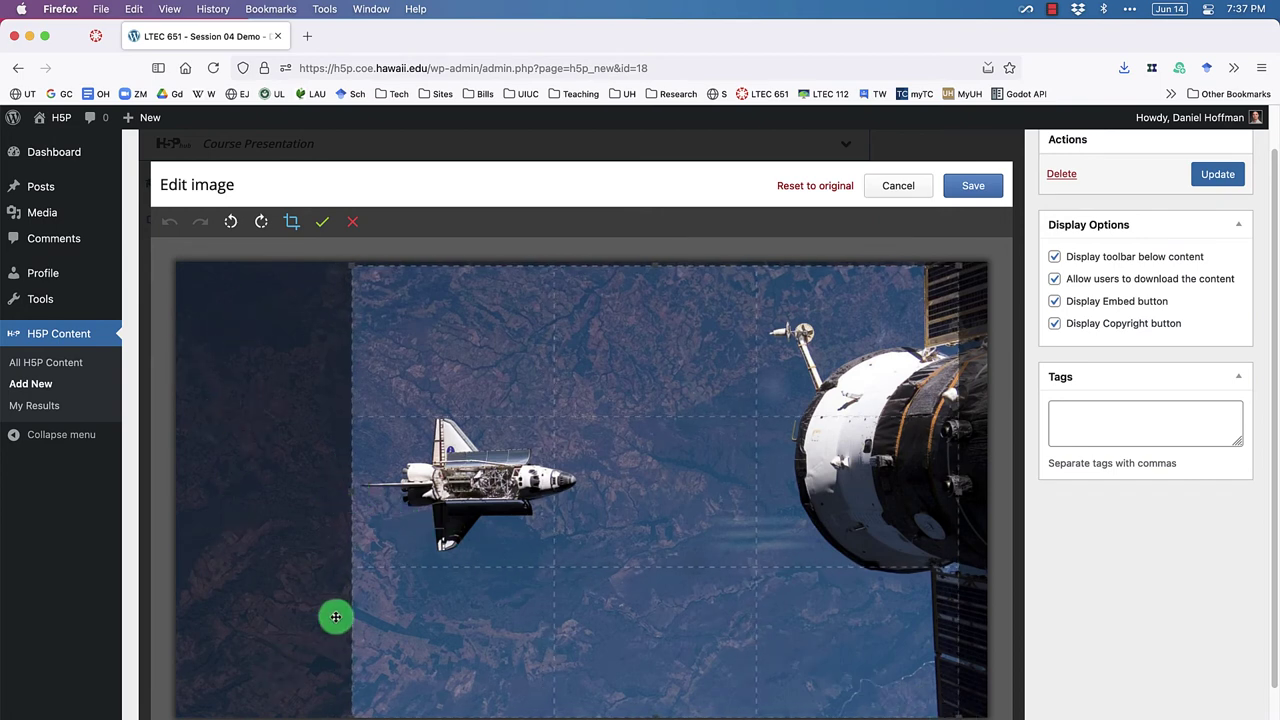
click(975, 187)
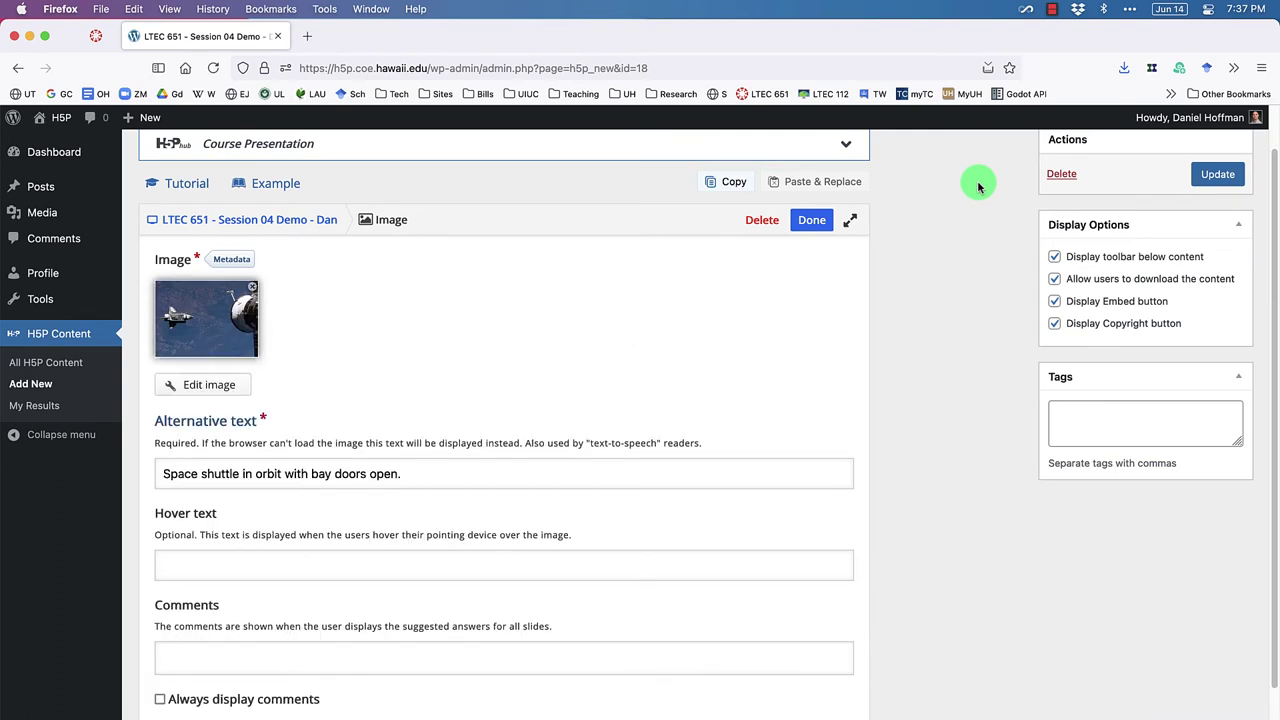
click(818, 226)
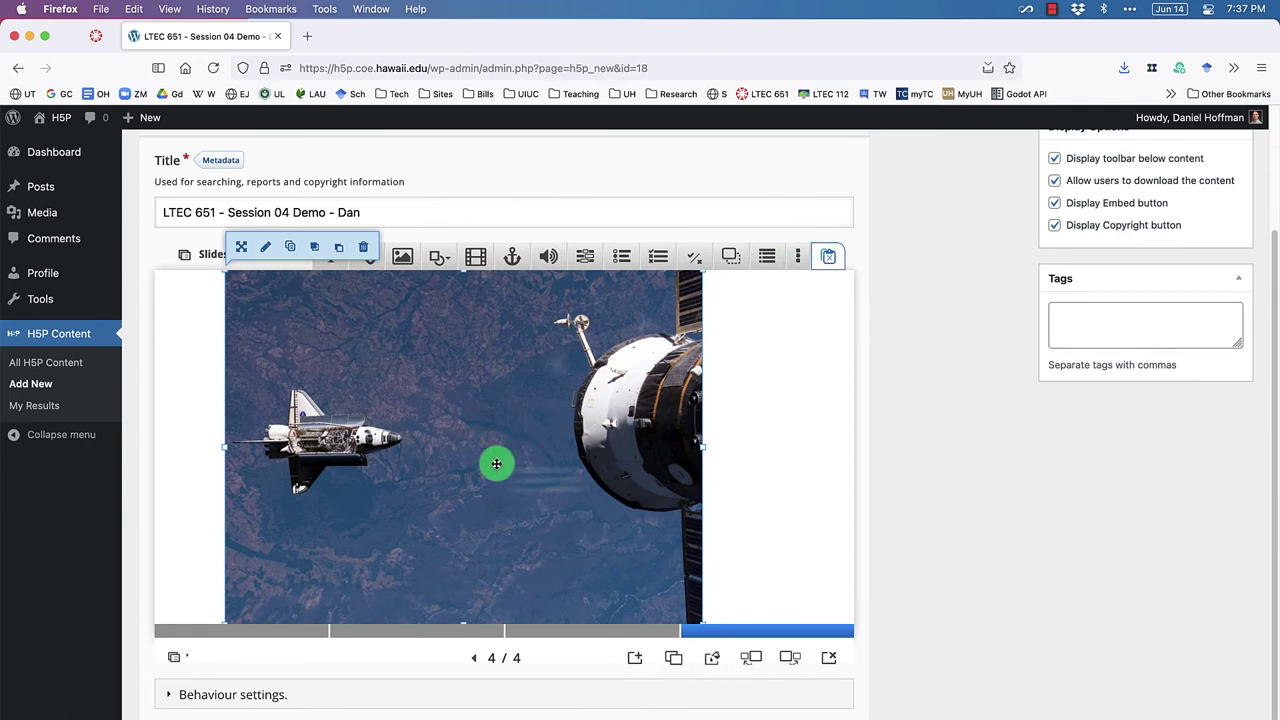
drag(497, 463, 646, 451)
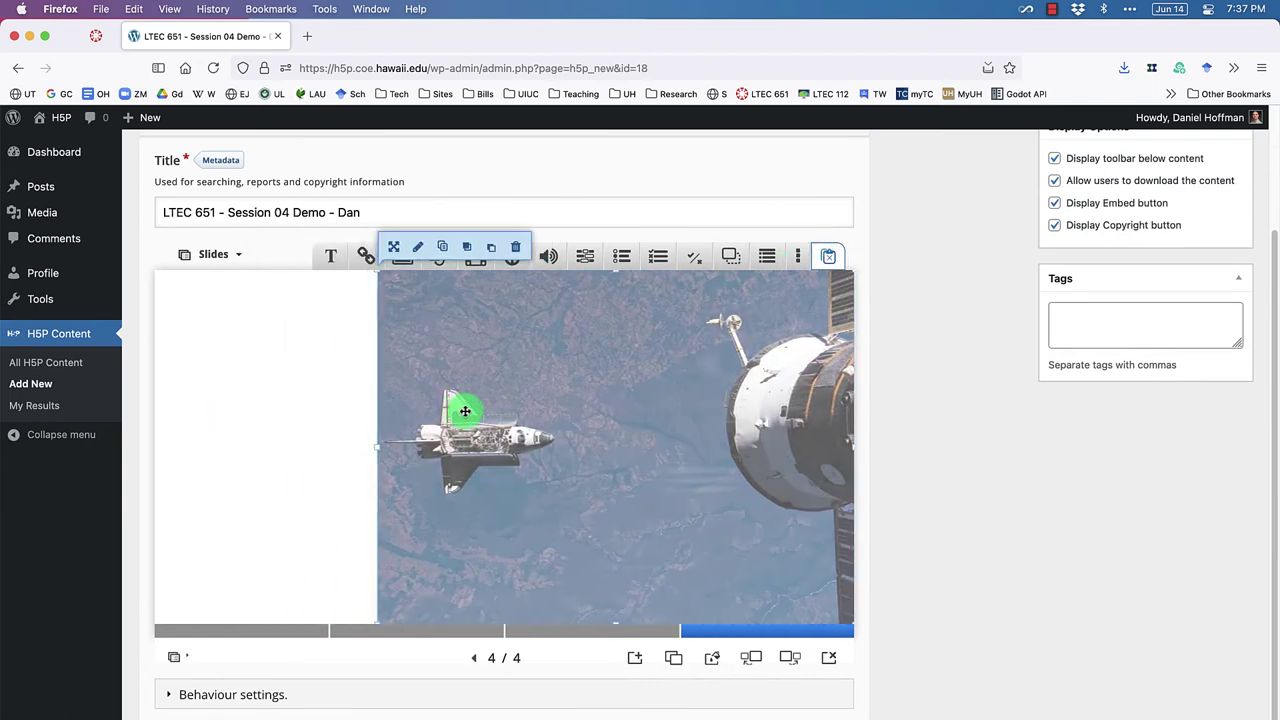
click(215, 368)
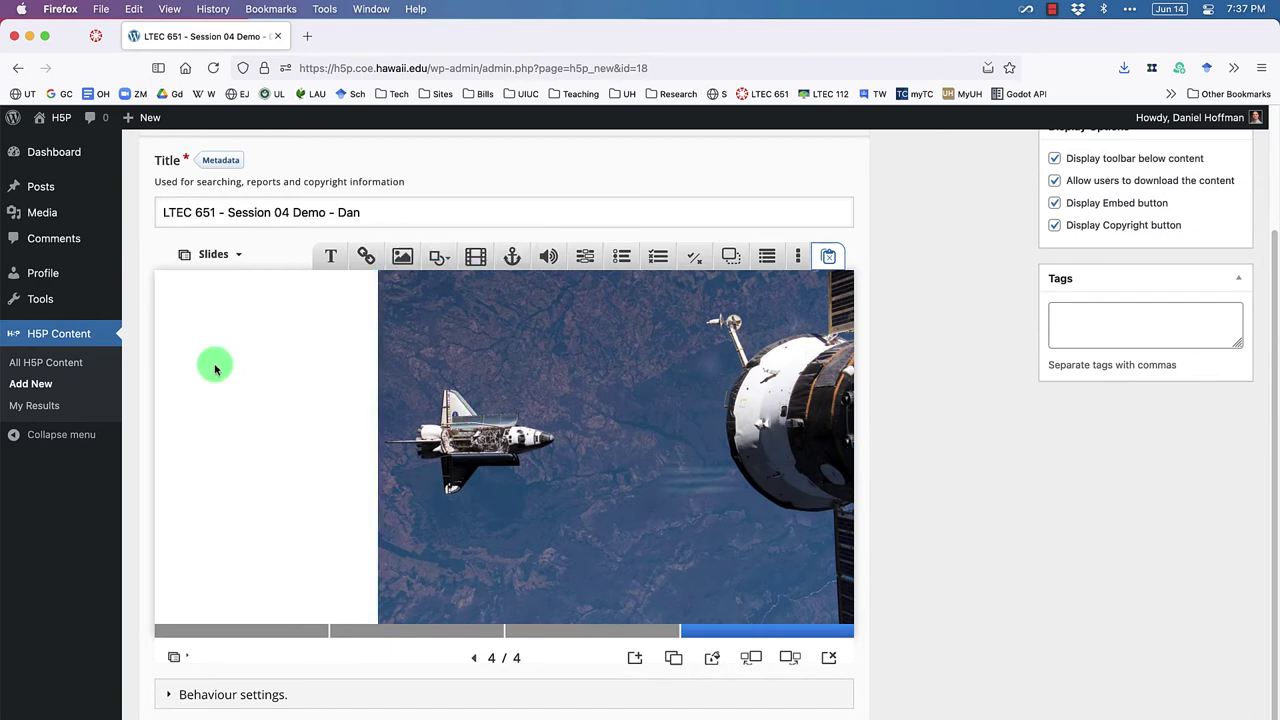
Step: Insert a True/False question on slide 4 and replace Text_Slide_03.txt with Text_Slide_04.txt beside the half-width browser window
click(692, 258)
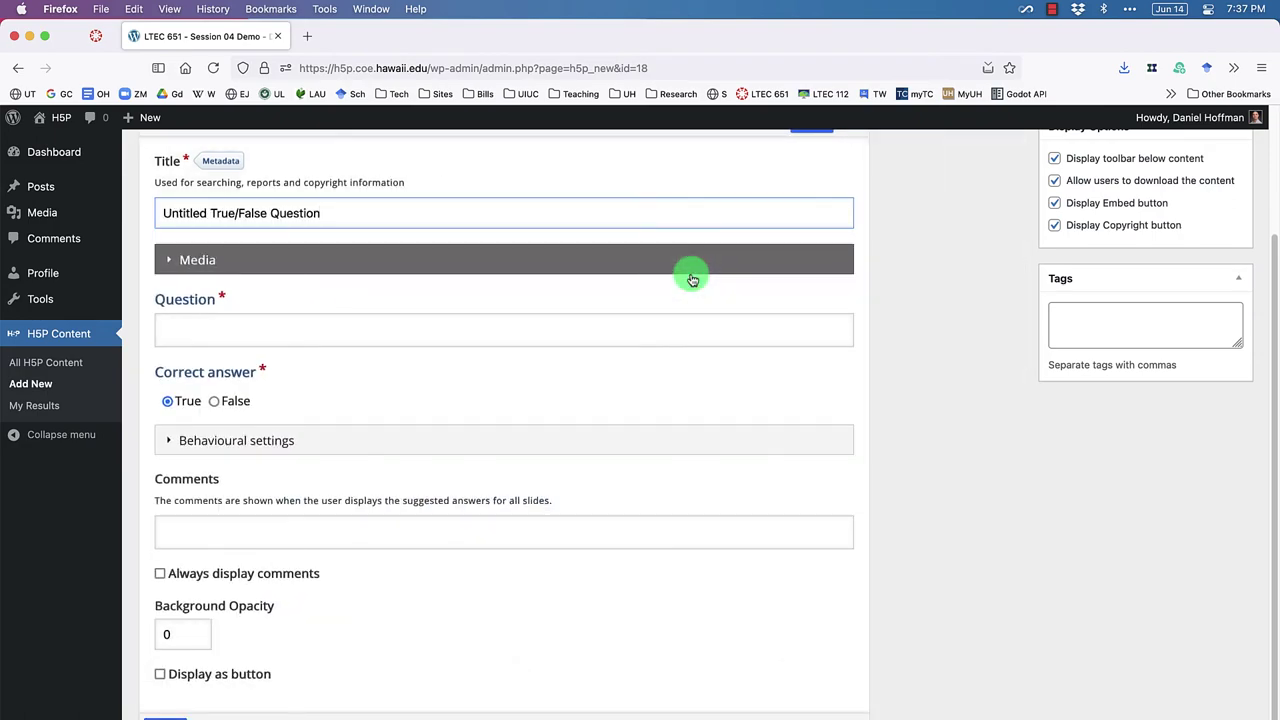
key(ctrl+alt+Left)
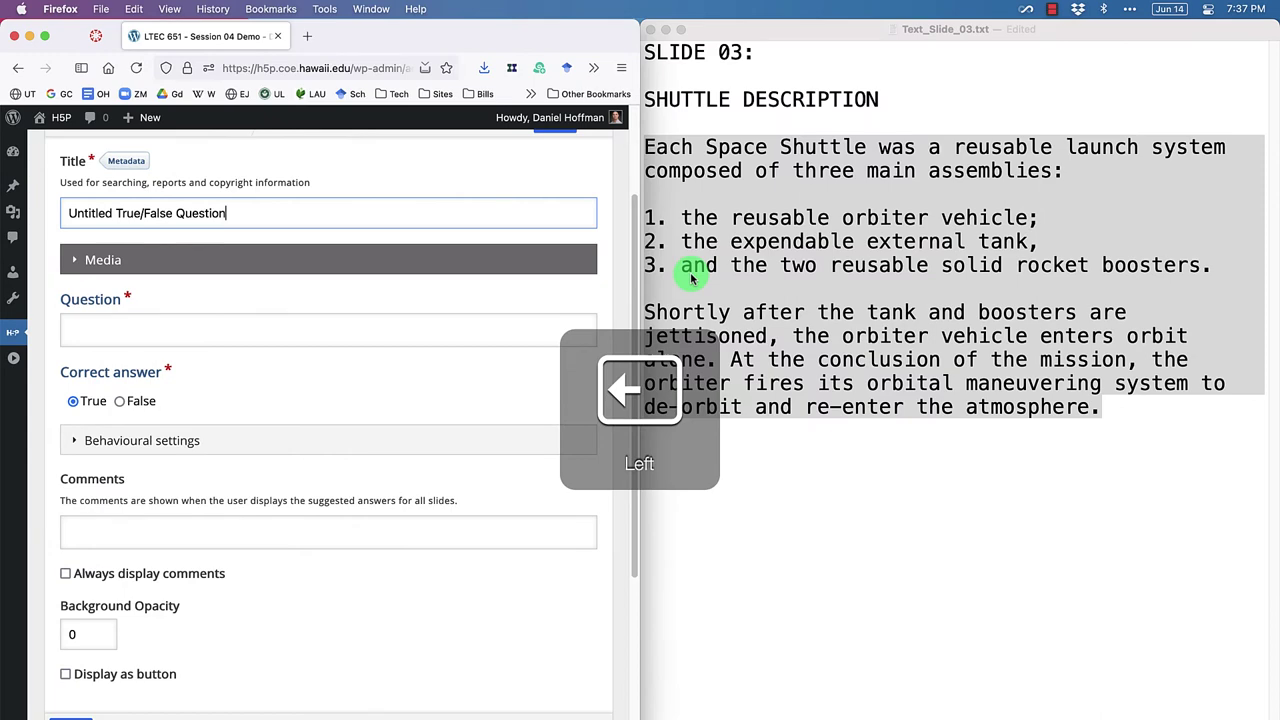
click(651, 30)
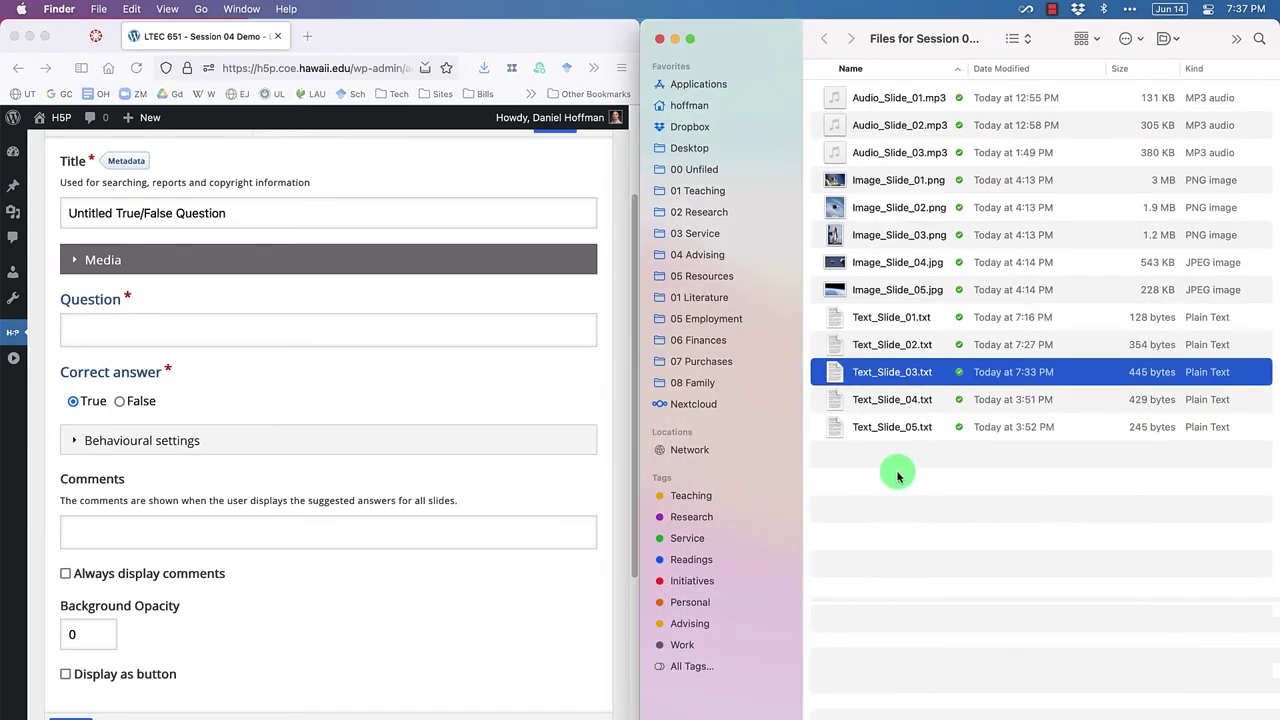
double_click(892, 401)
key(ctrl+alt+Right)
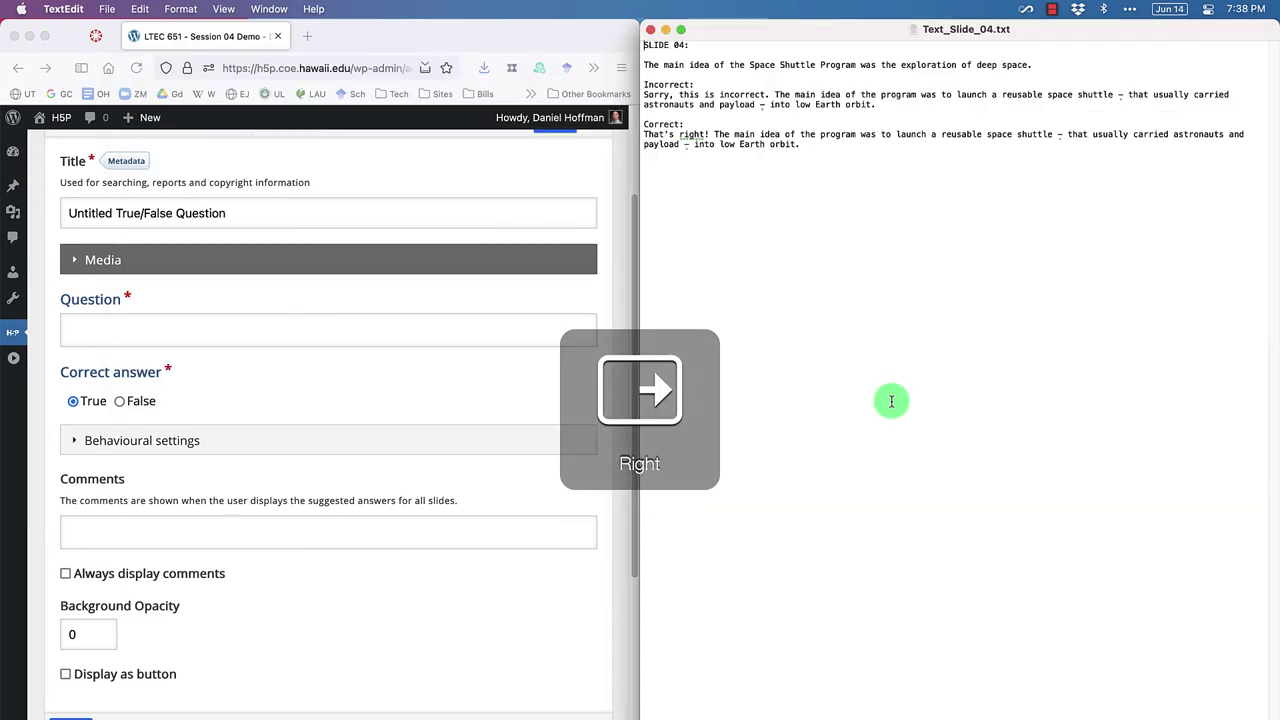
Step: Enlarge the text in Text_Slide_04.txt until it is easy to read across its half of the screen
key(super+plus)
key(super+plus)
key(super+plus)
key(super+plus)
key(super+plus)
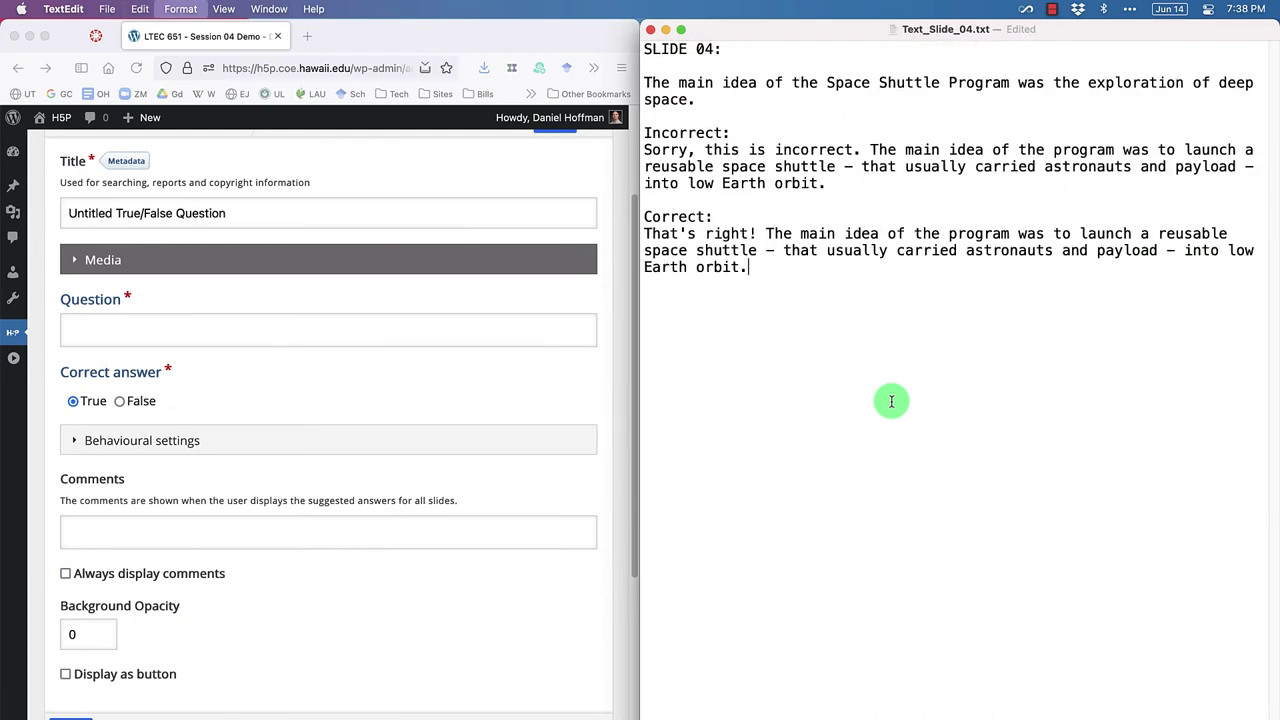
key(super+plus)
key(super+plus)
key(super+plus)
key(super+plus)
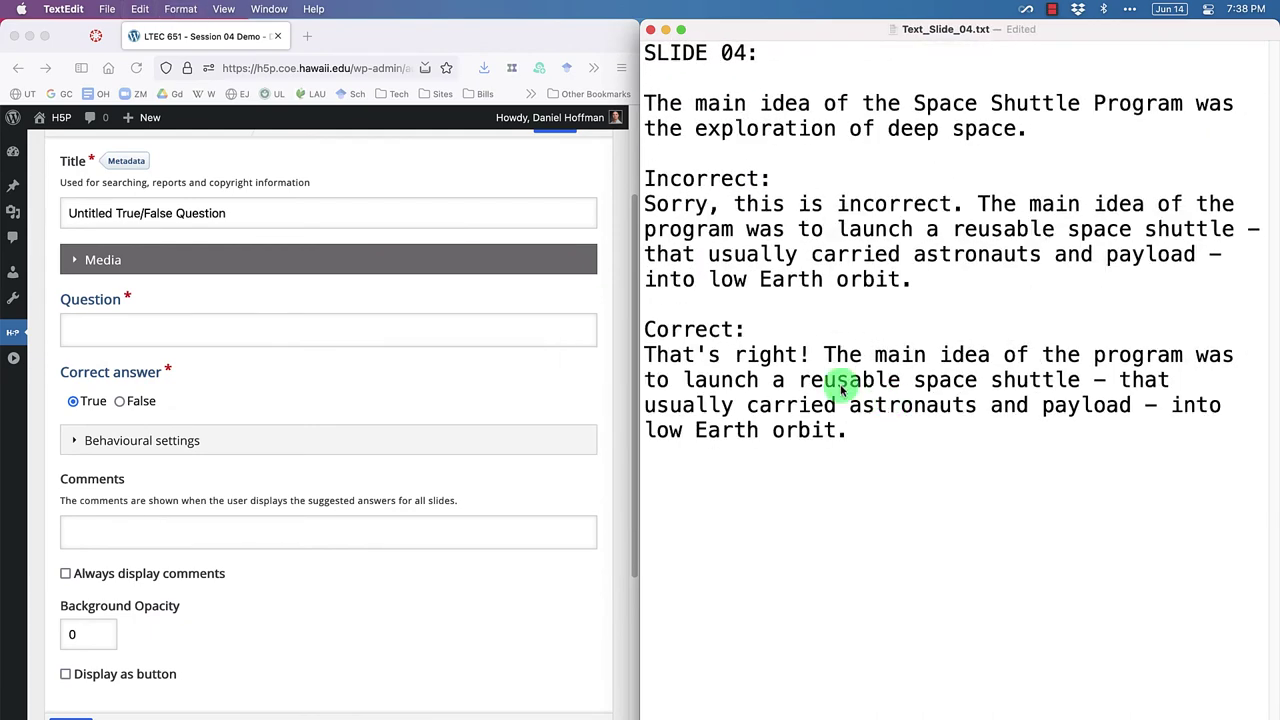
Step: Replace the True/False question's default title with "Slide 04 Quiz Question - T/F"
click(260, 212)
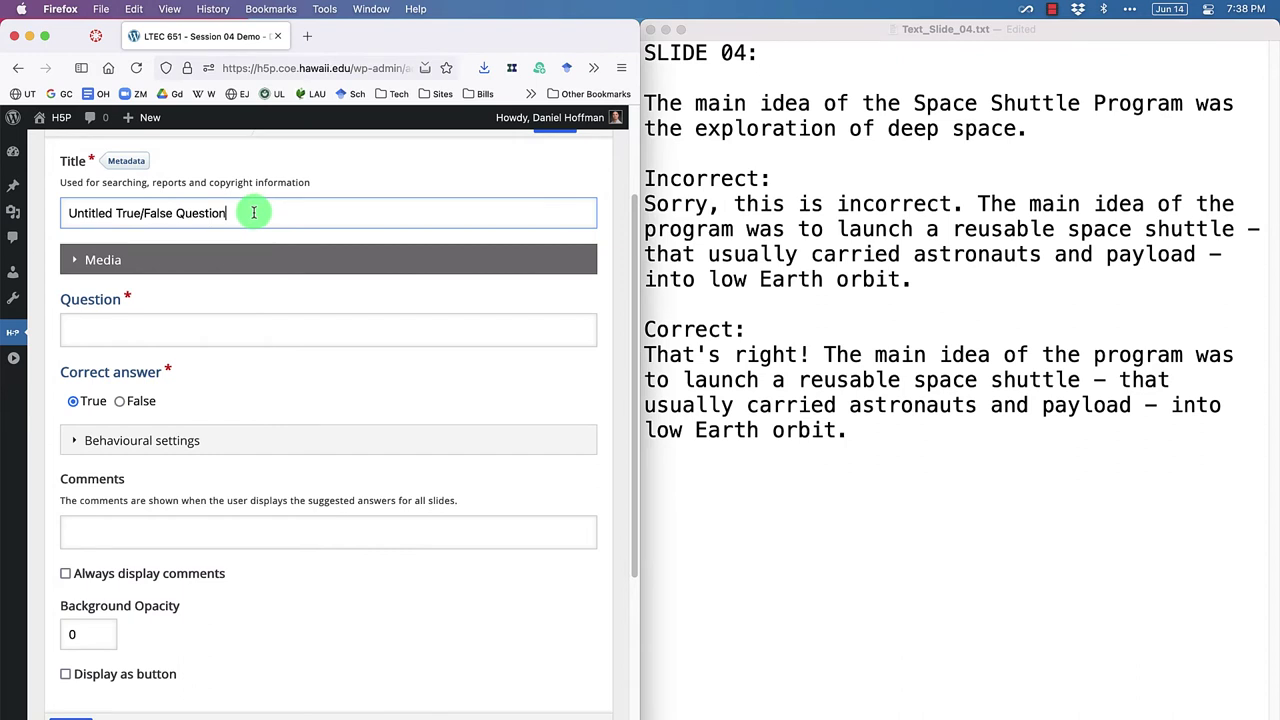
drag(254, 212, 8, 210)
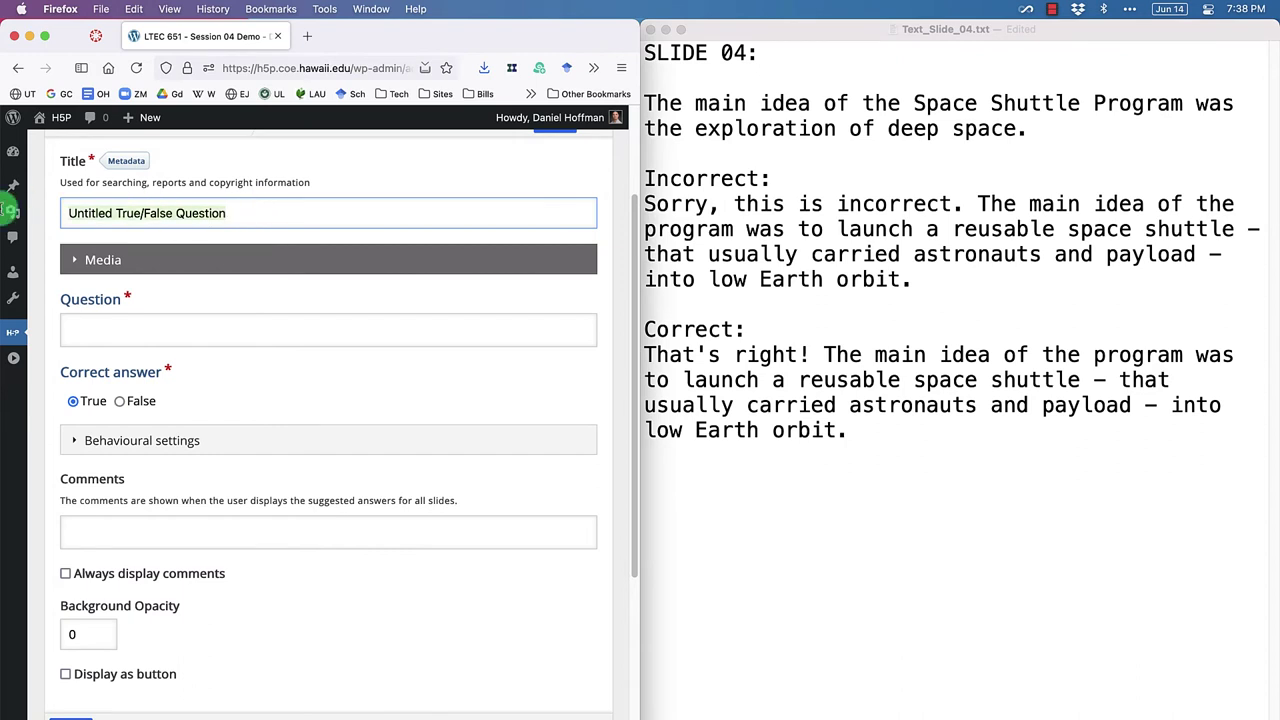
key(BackSpace)
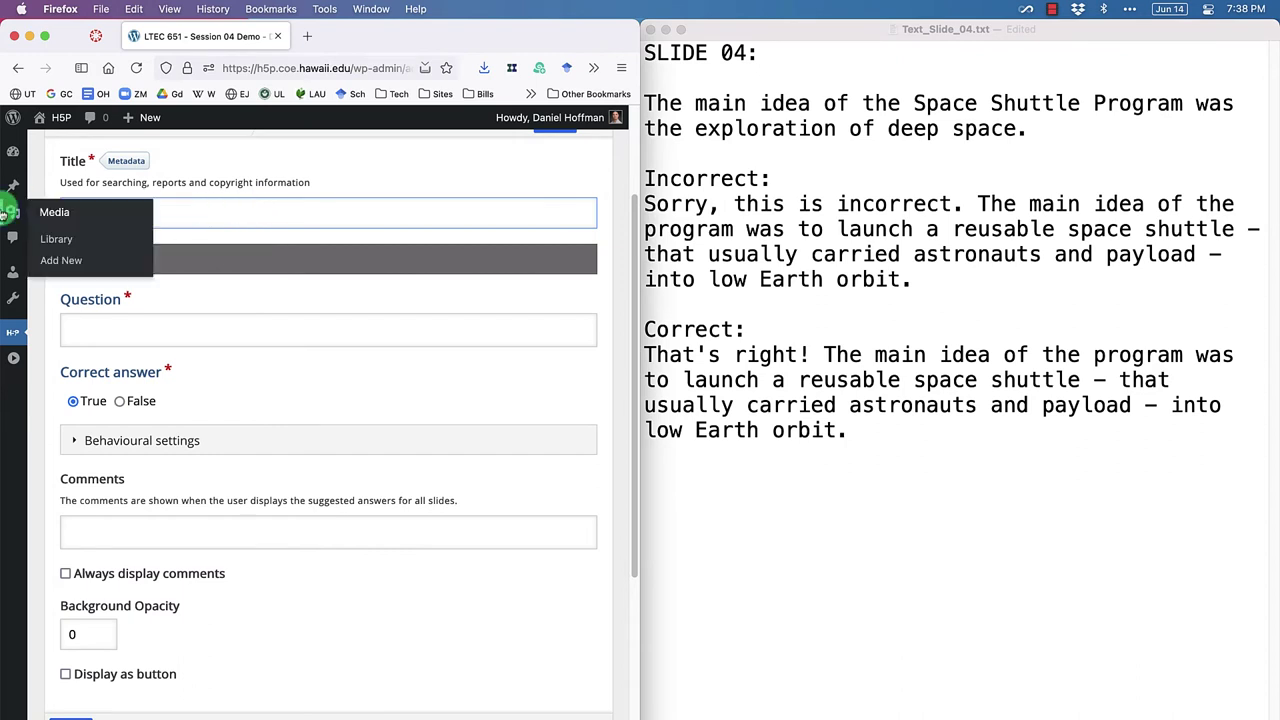
text(Slide 04 Quiz Question - T/F)
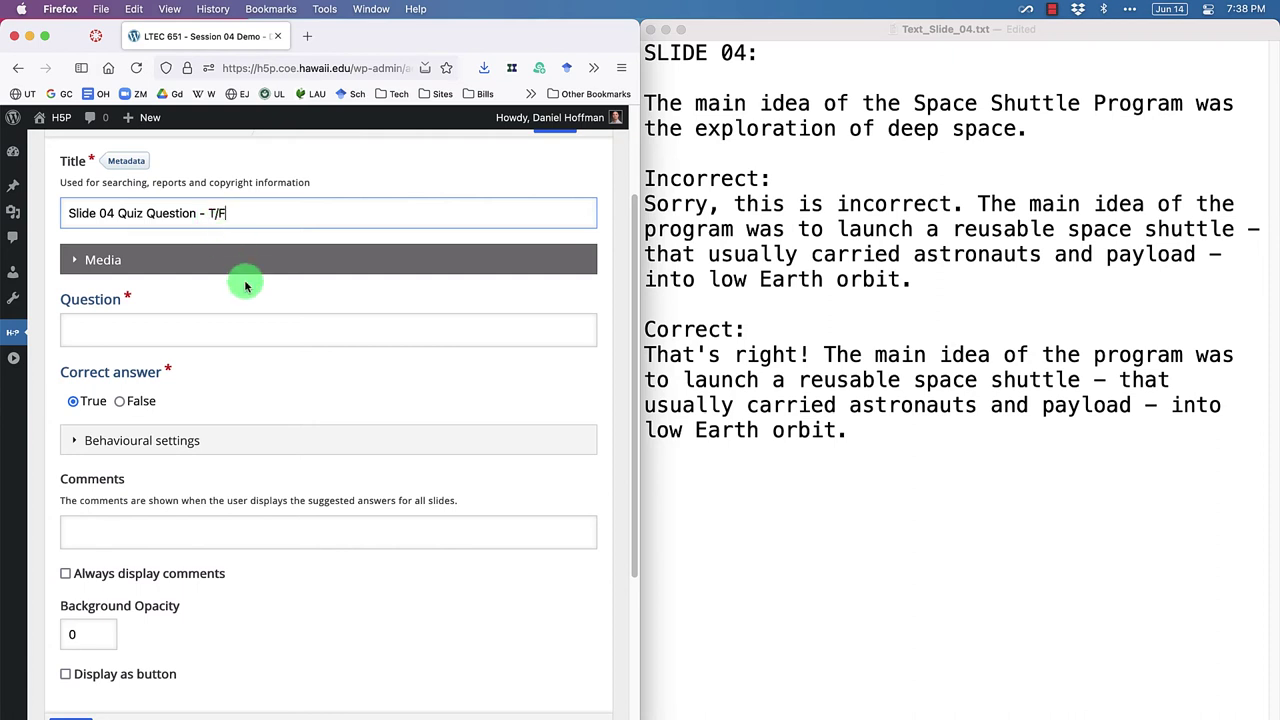
Step: Copy "The main idea of the Space Shuttle Program was the exploration of deep space." from Text_Slide_04.txt into the question text
click(141, 329)
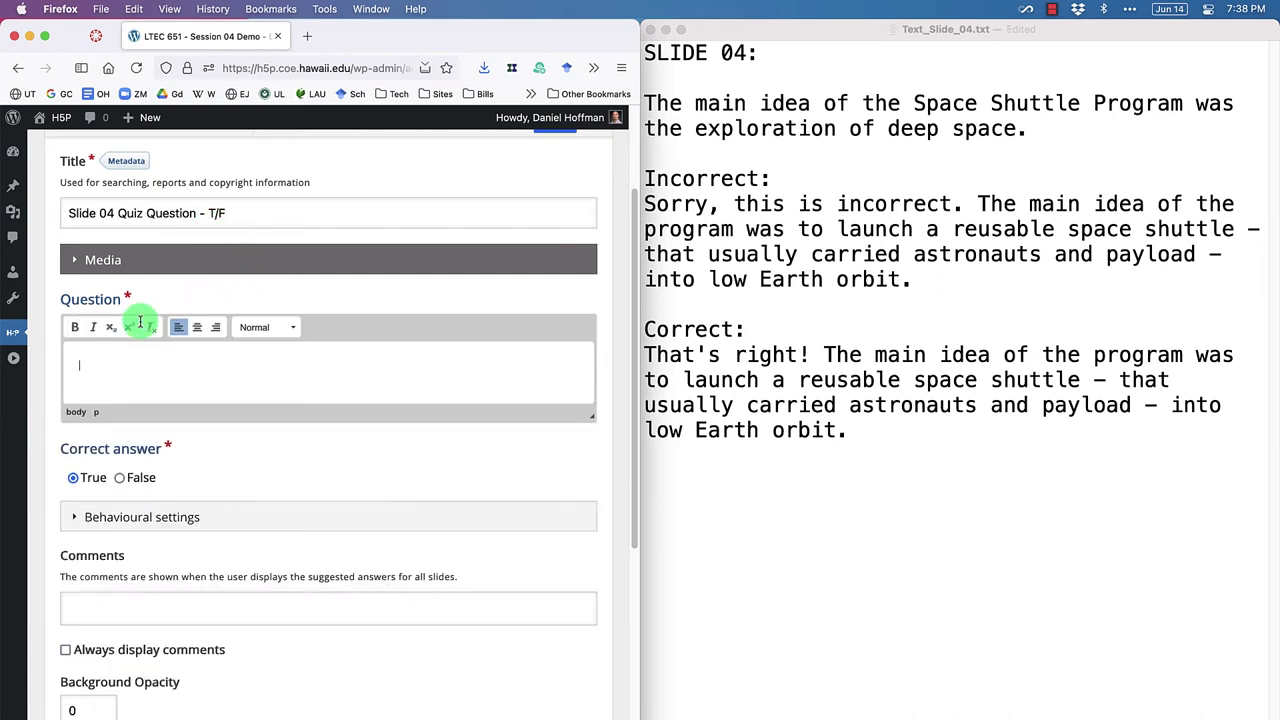
drag(646, 103, 1030, 128)
key(super+c)
click(151, 371)
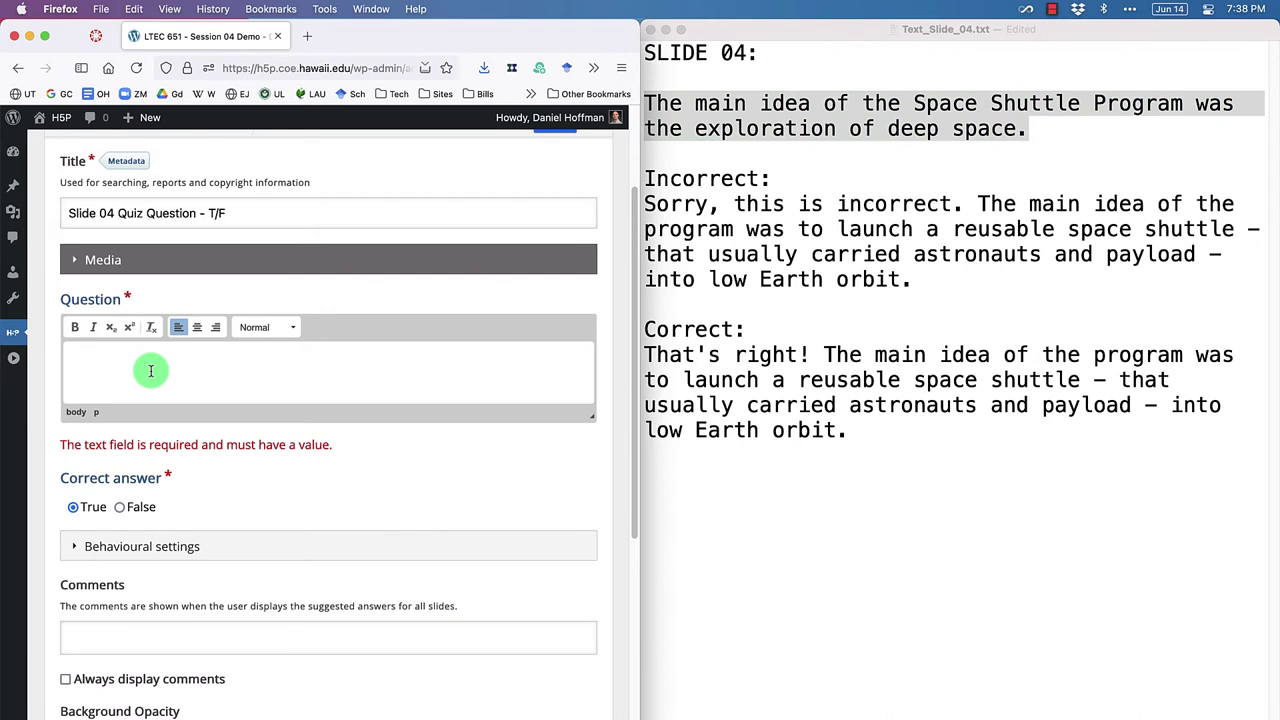
key(super+v)
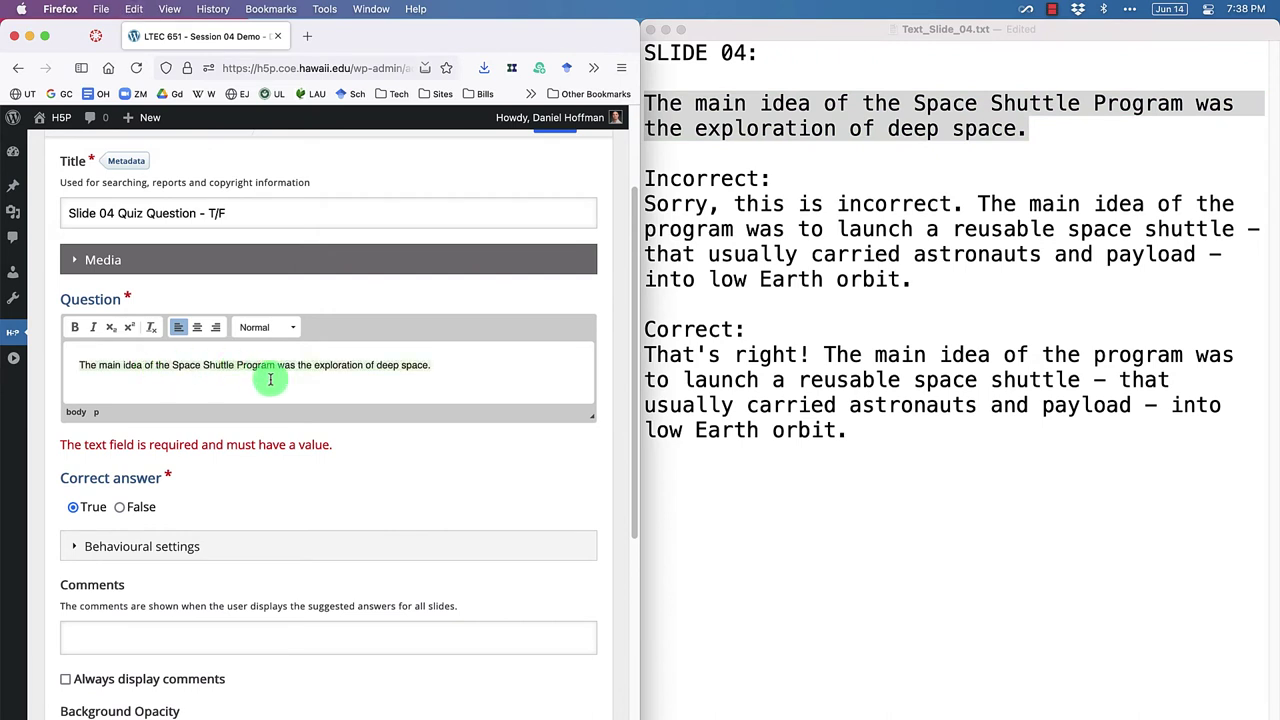
Step: Mark False as the correct answer to the deep-space exploration statement
click(461, 371)
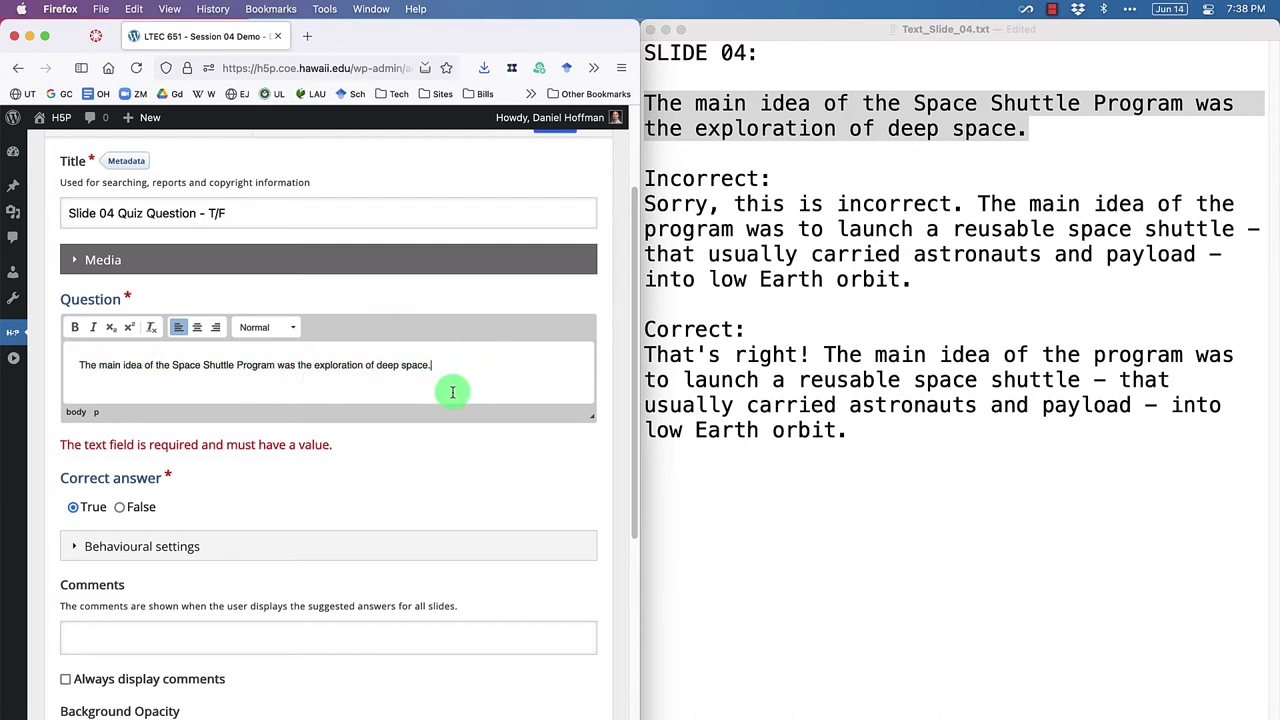
scroll(226, 477, down, 1)
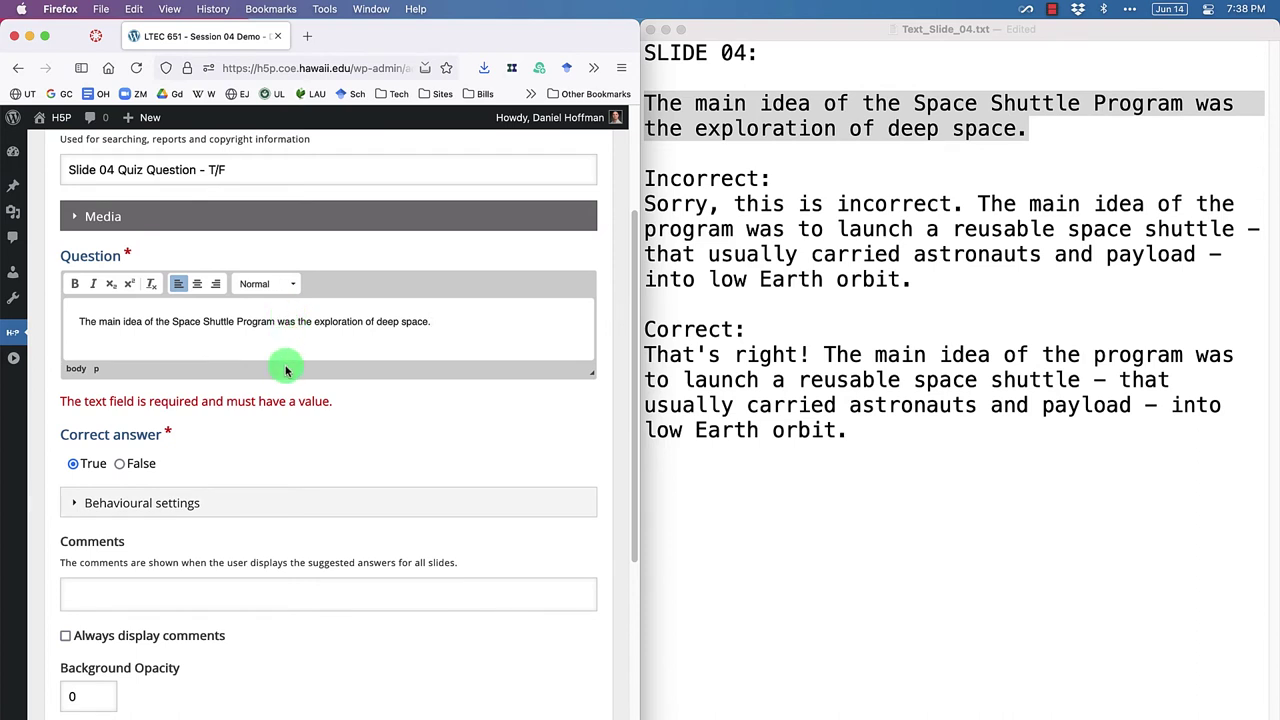
triple_click(304, 320)
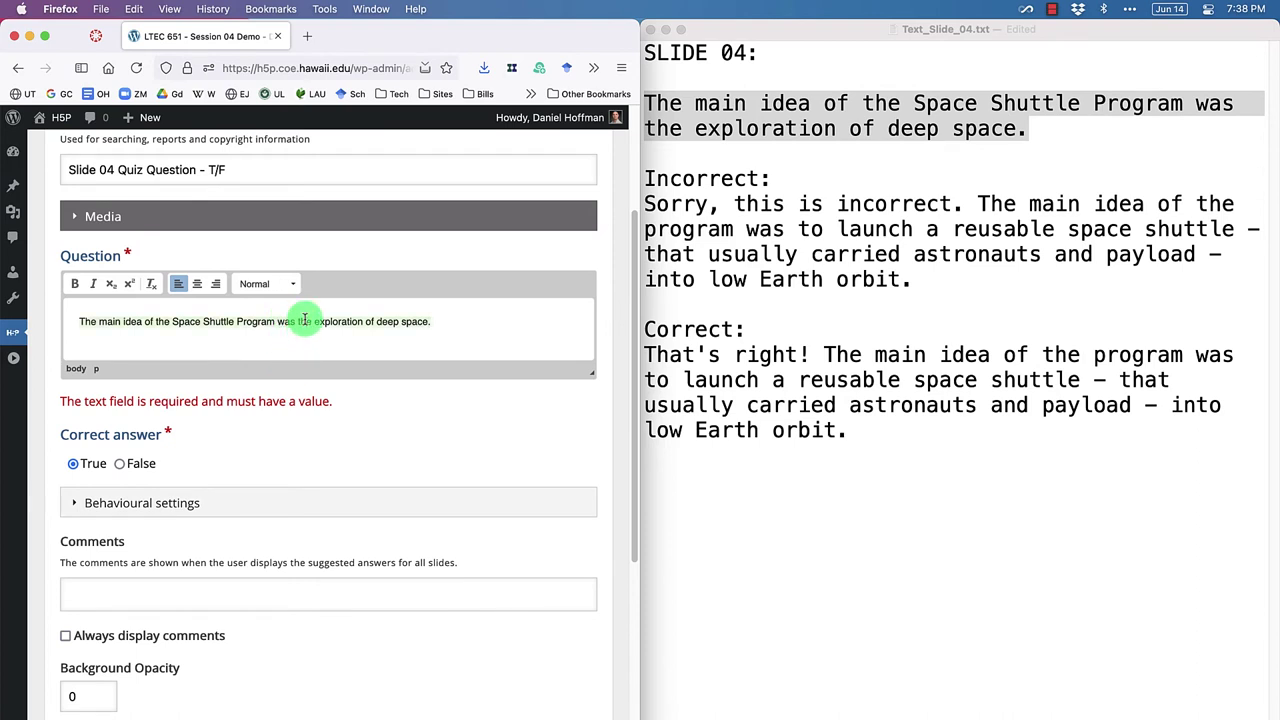
click(116, 467)
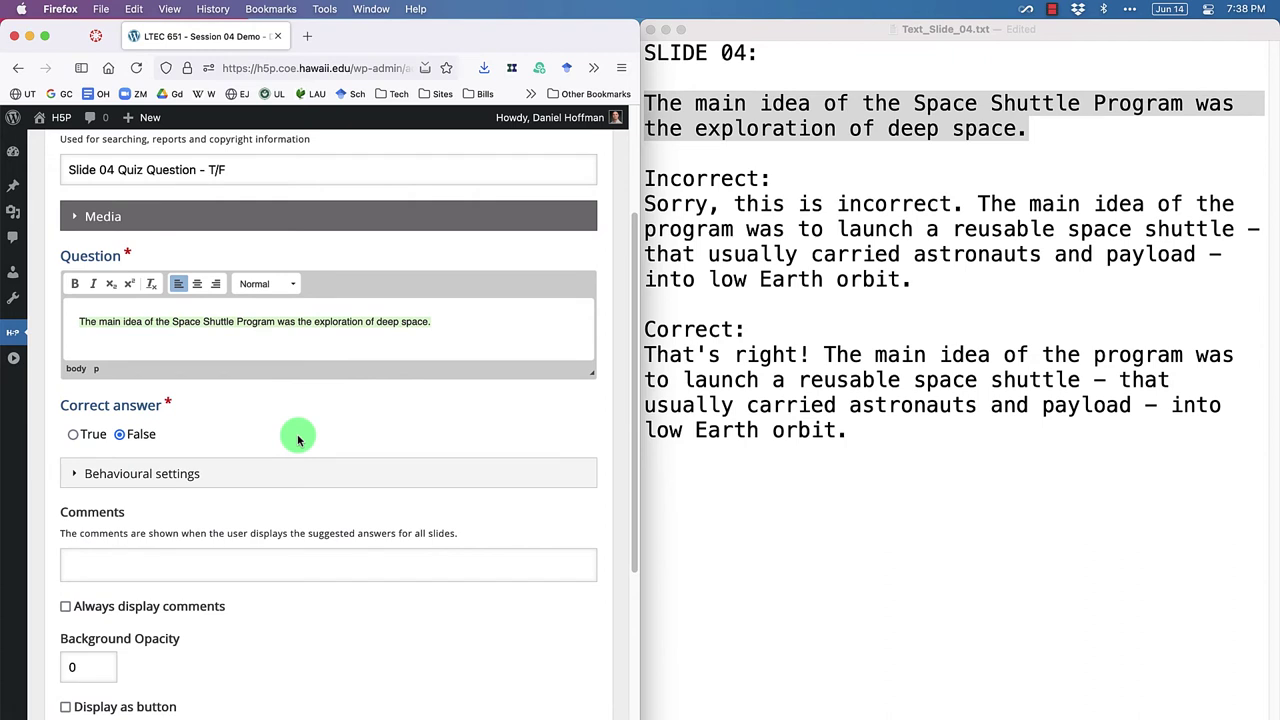
Step: Copy the Incorrect paragraph from Text_Slide_04.txt into the question's feedback on wrong answer under the behavioural settings
scroll(160, 448, down, 1)
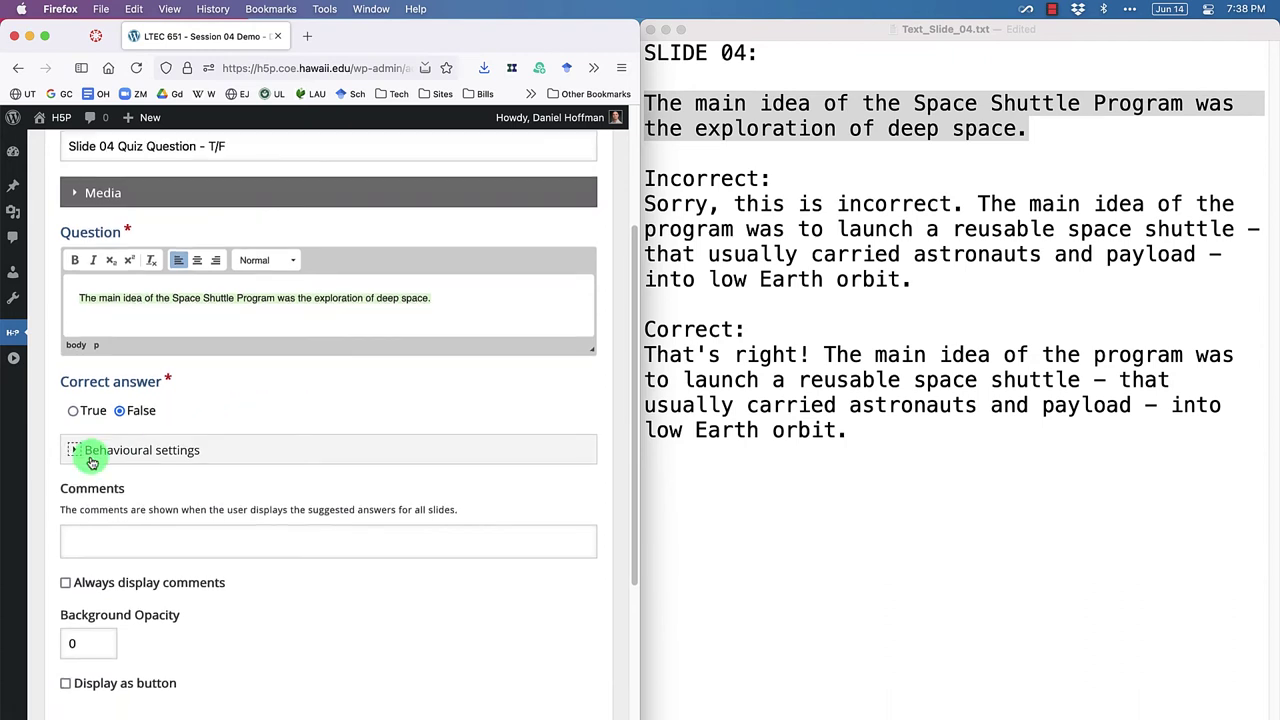
click(91, 462)
scroll(320, 503, down, 3)
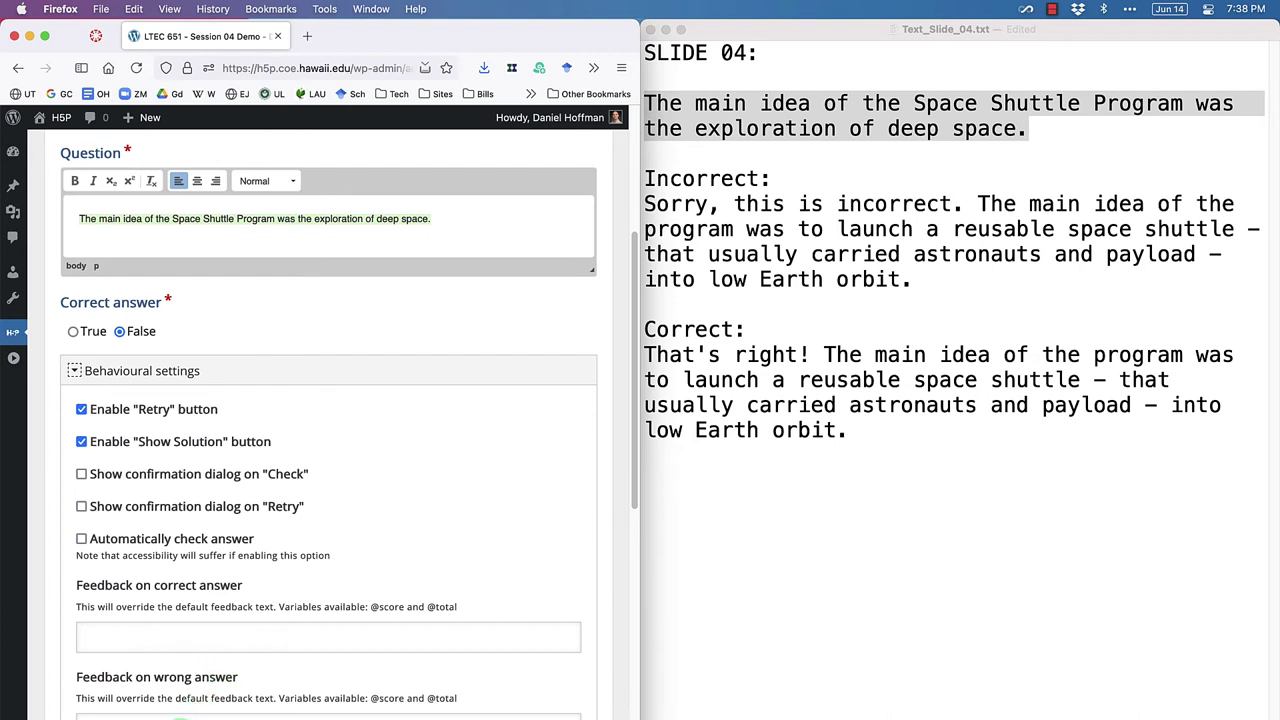
click(803, 234)
drag(926, 281, 645, 203)
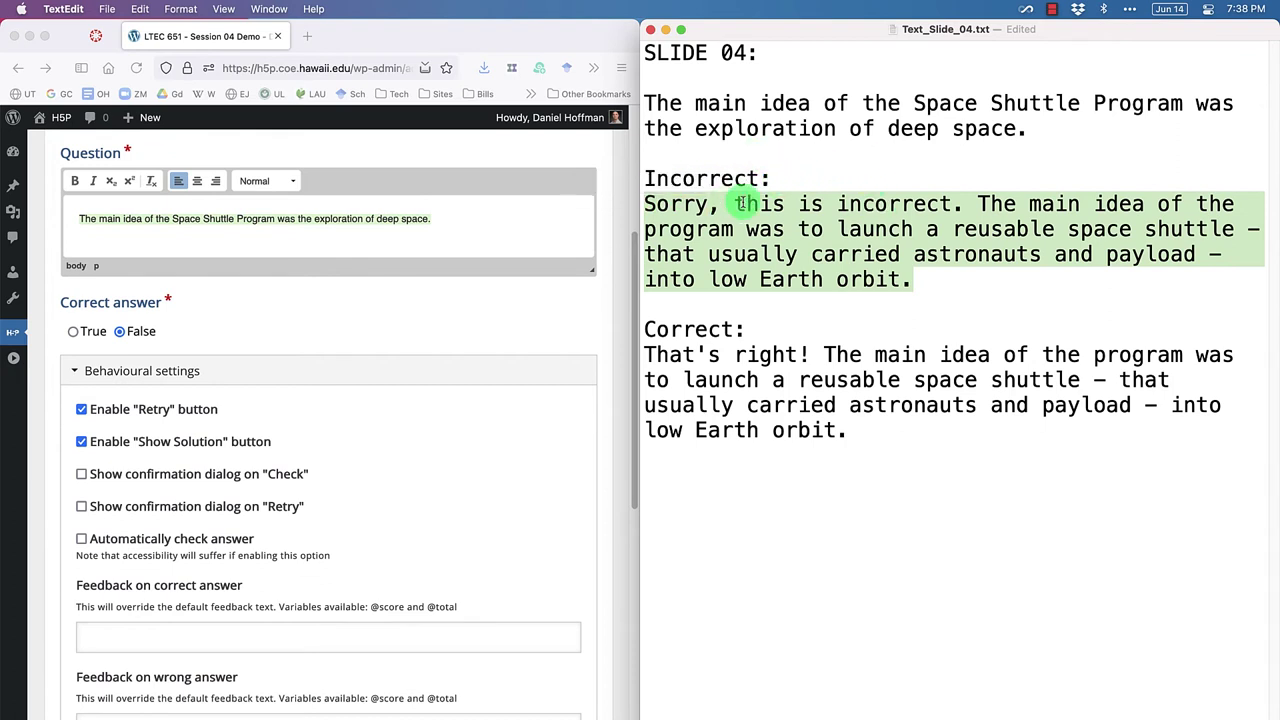
key(super+c)
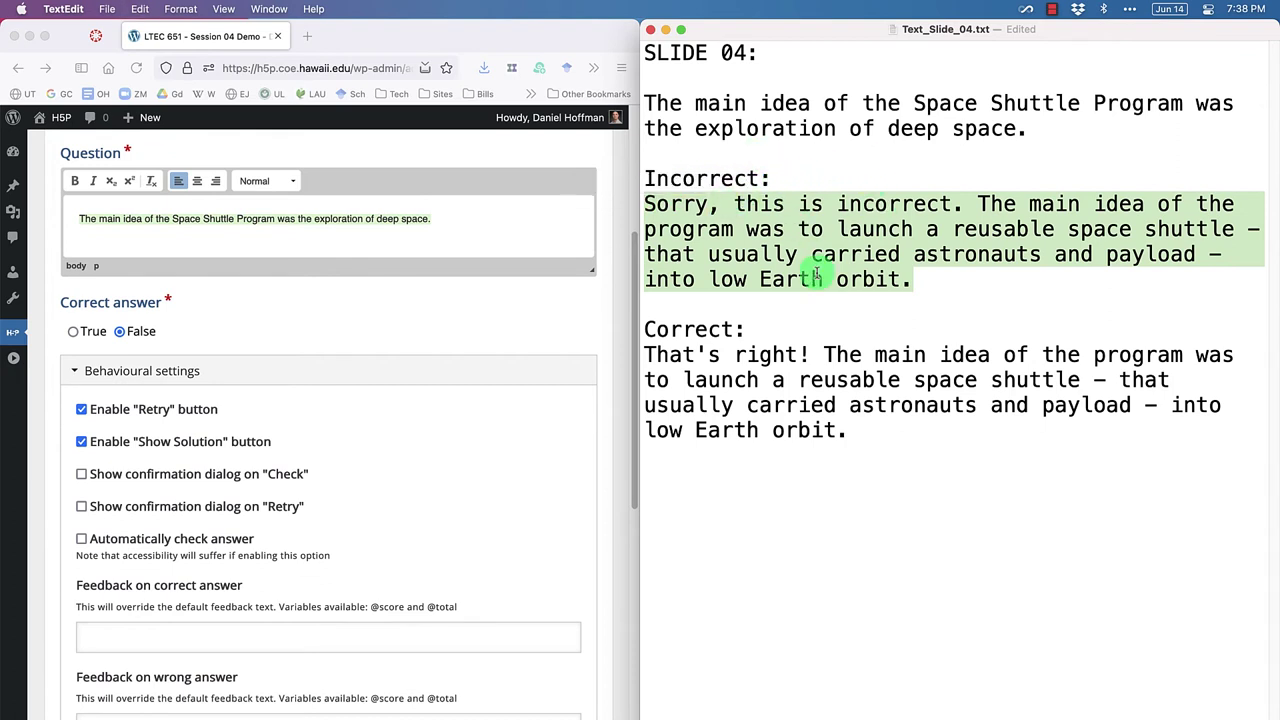
scroll(334, 520, down, 2)
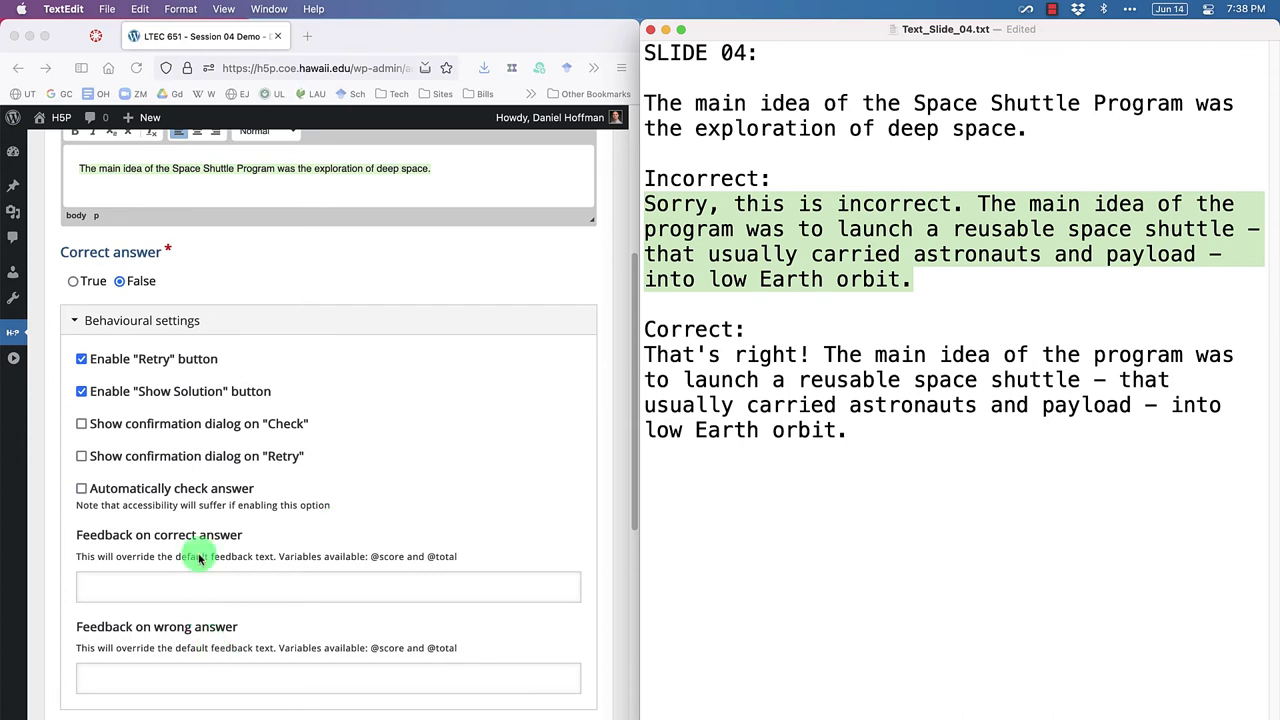
click(186, 677)
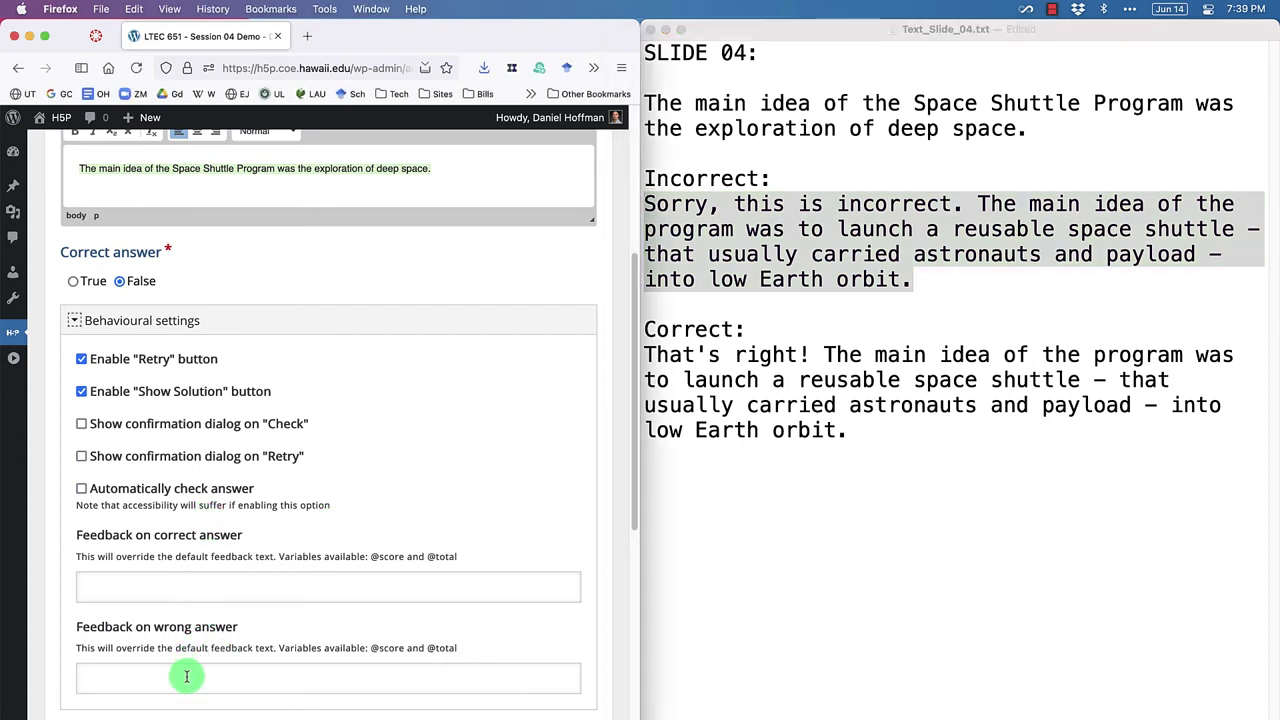
key(super+v)
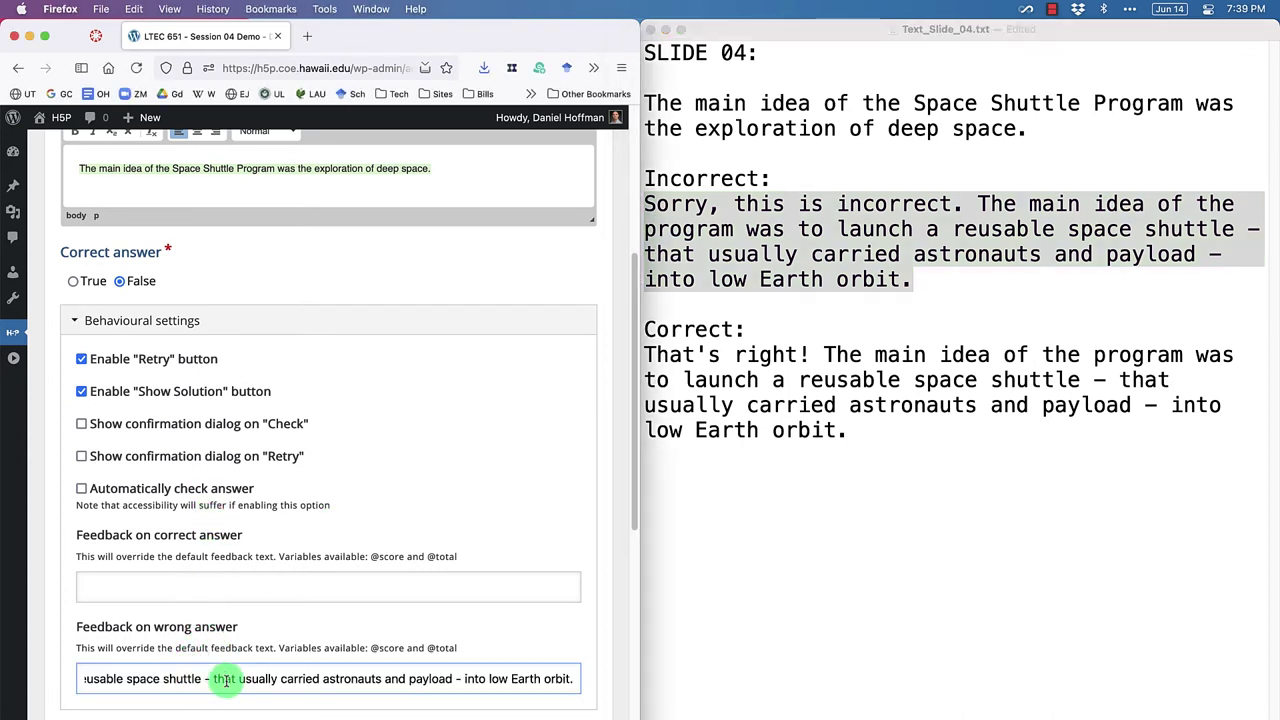
key(super+Left)
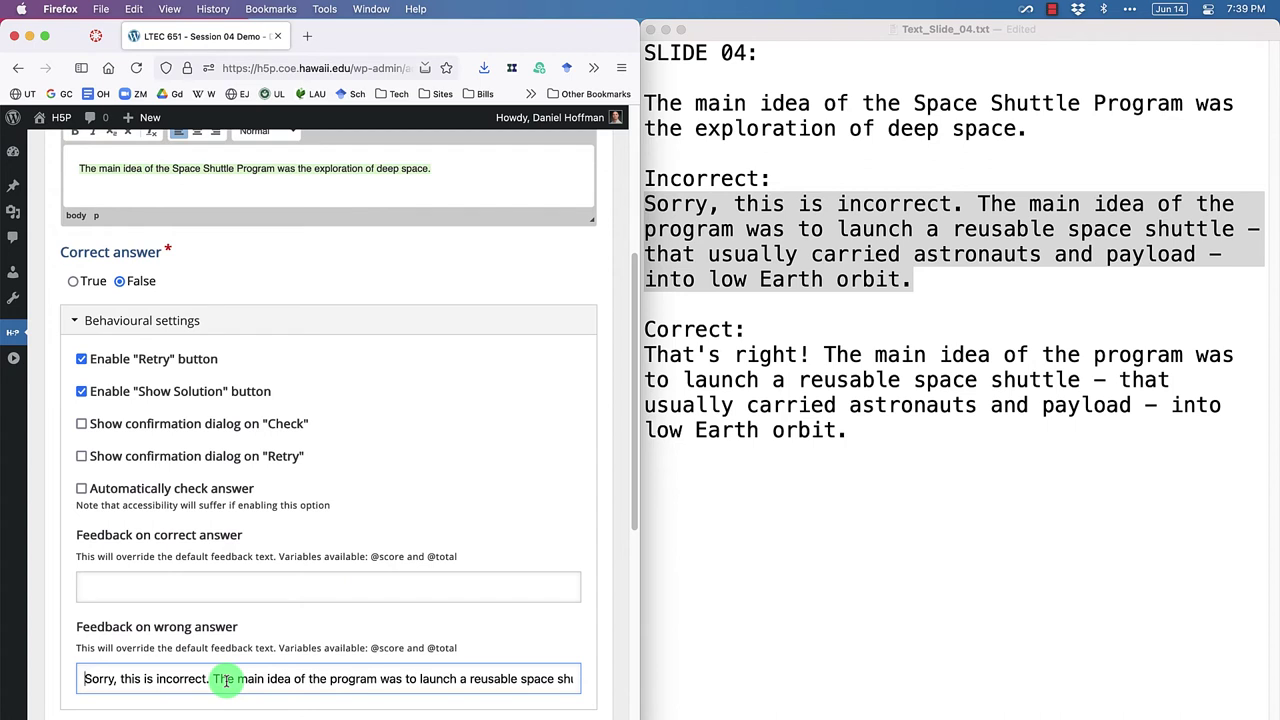
Step: Copy the Correct paragraph, beginning "That's right!", from Text_Slide_04.txt into the question's feedback on correct answer
click(846, 380)
drag(850, 430, 644, 350)
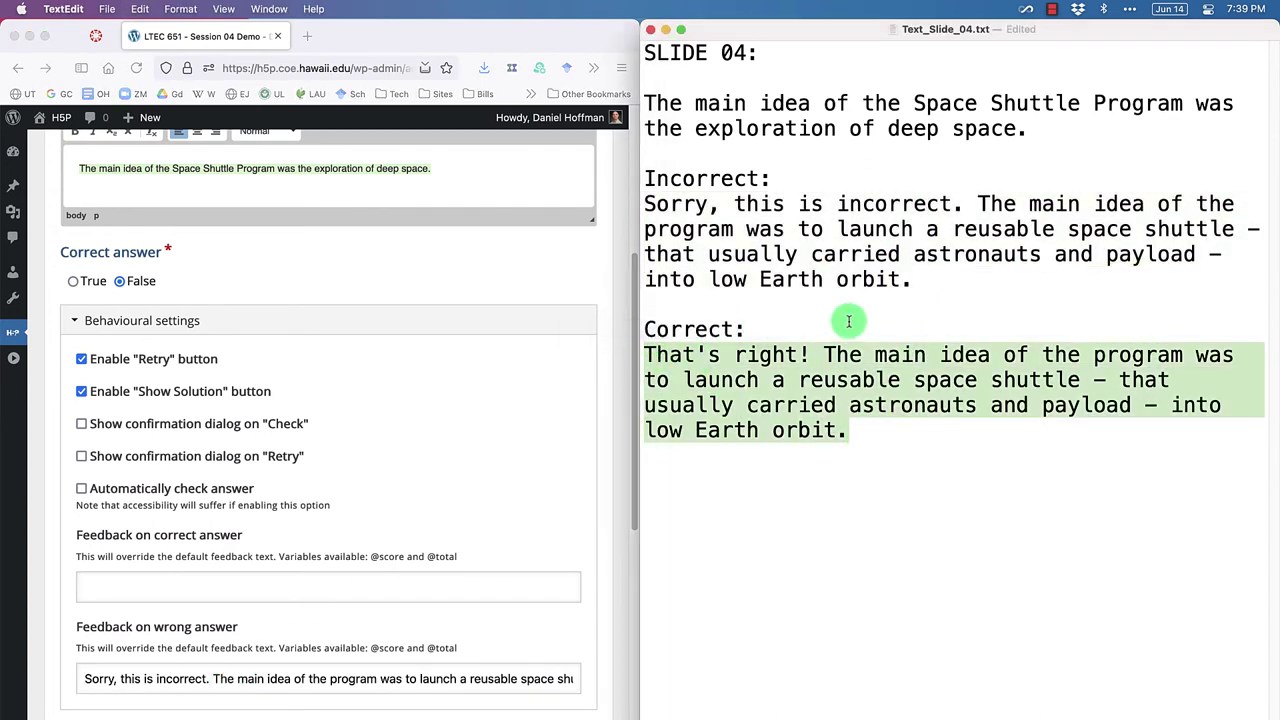
click(232, 584)
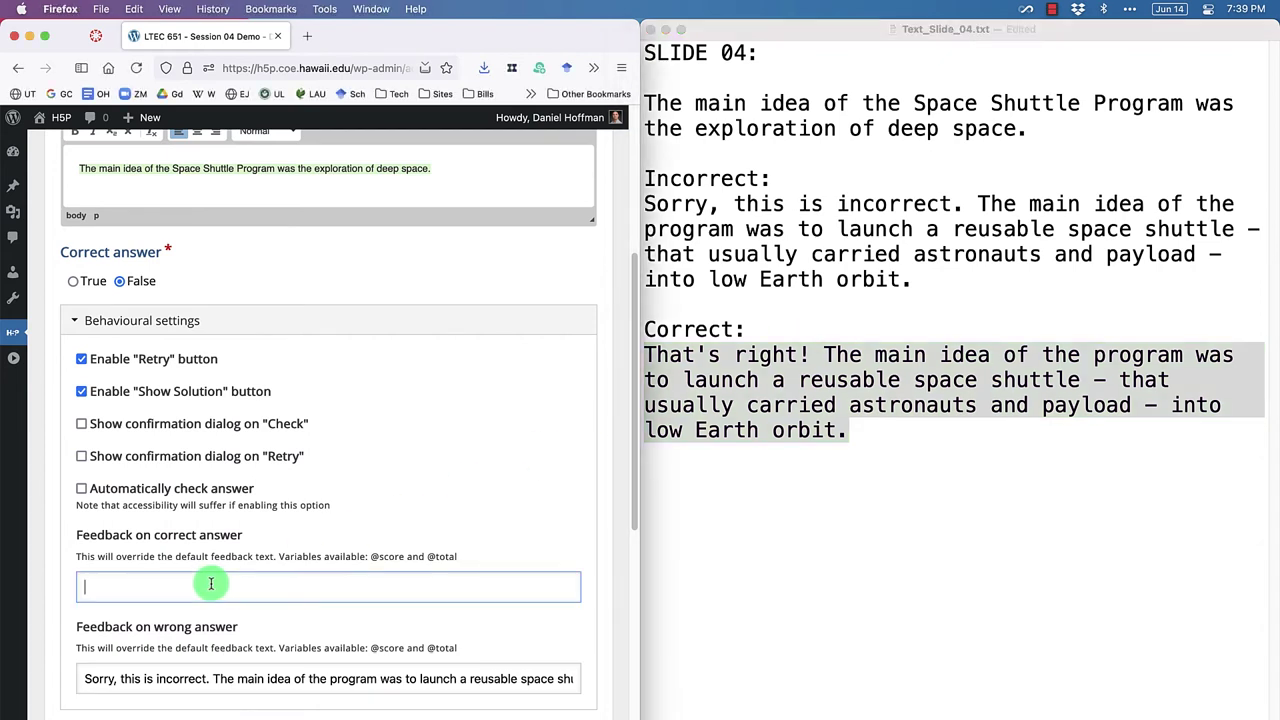
key(super+v)
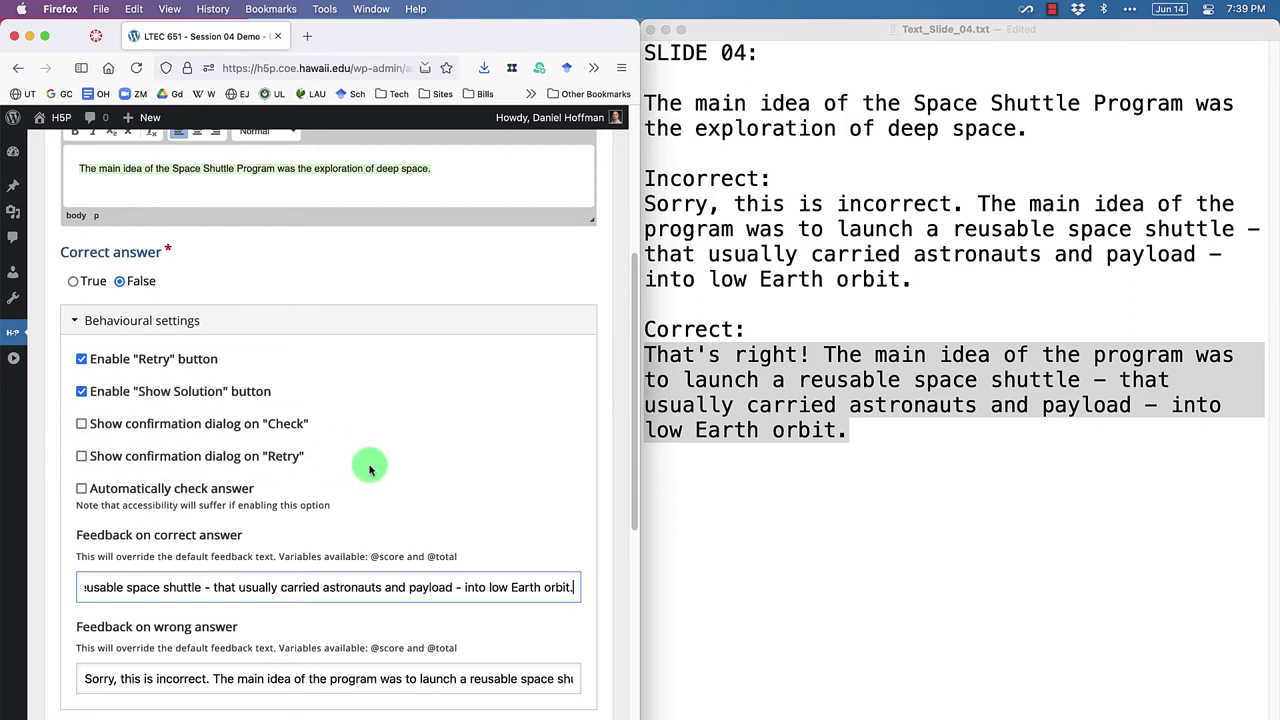
Step: Maximize the browser window and finish editing the True/False question to return to slide 4
key(ctrl+alt+Return)
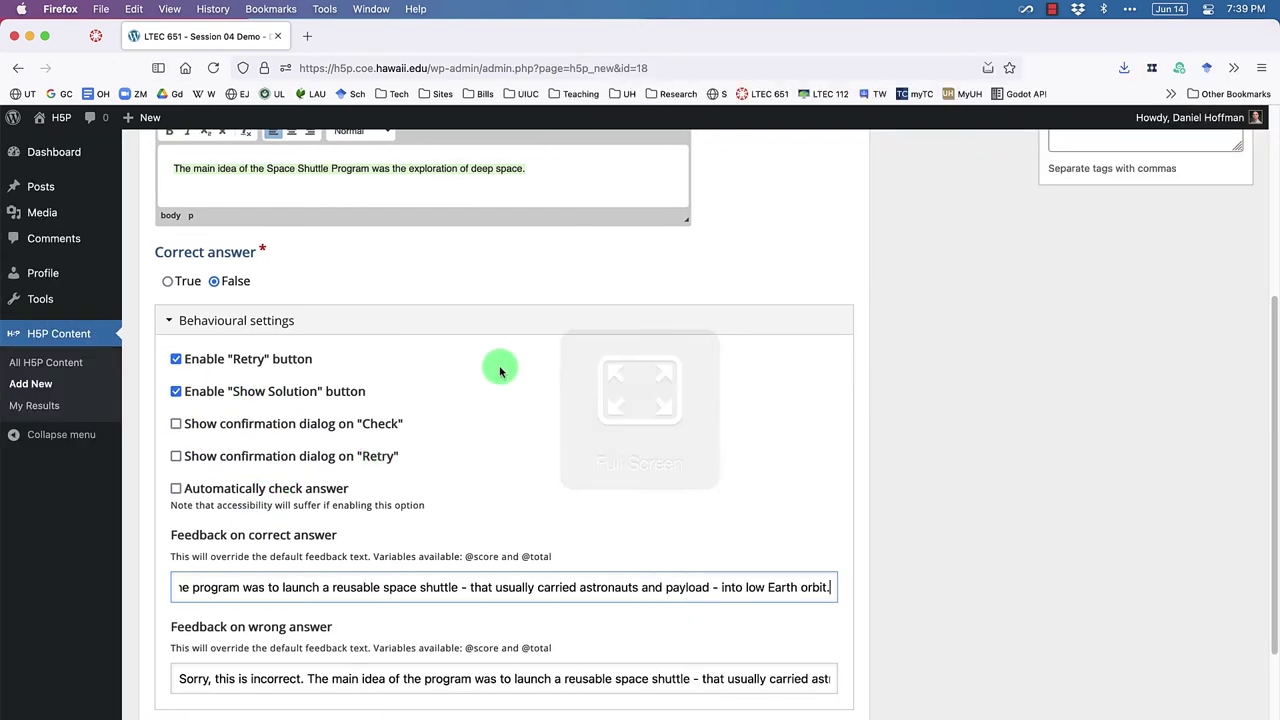
scroll(720, 386, up, 5)
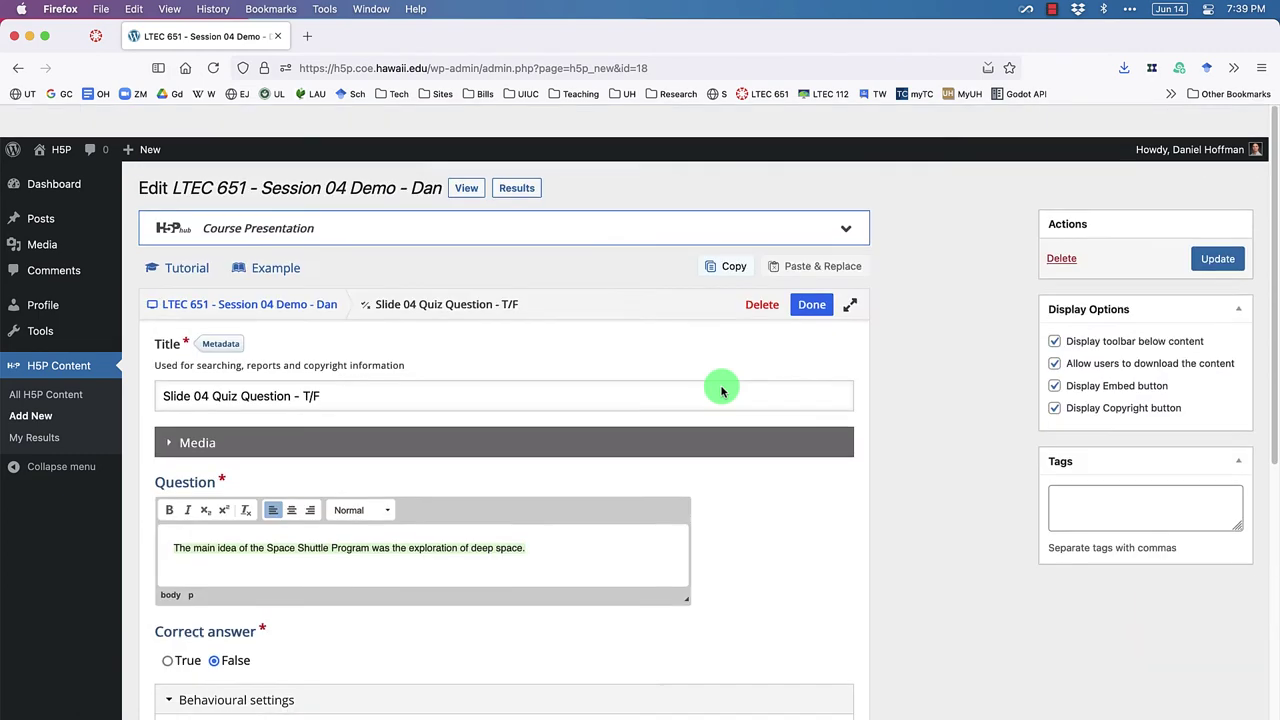
click(814, 272)
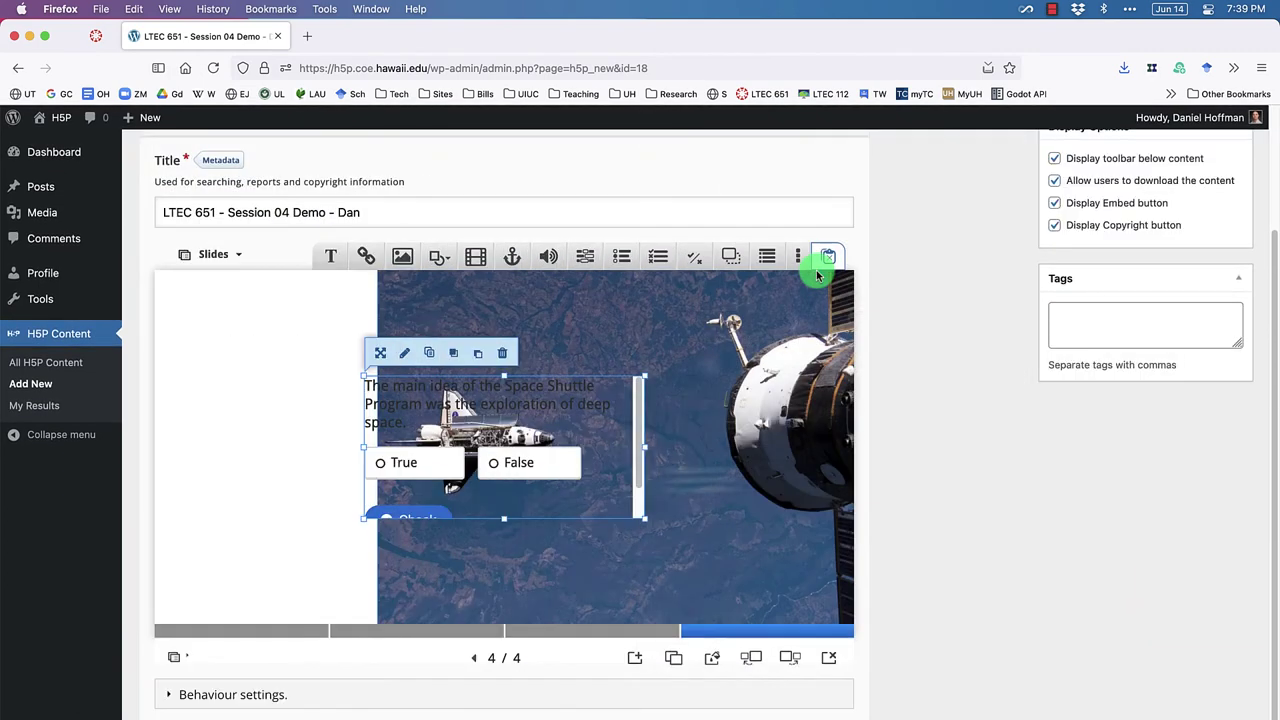
Step: Move the True/False question into the white area beside the orbit image and resize it to fit, leaving heading space above
drag(519, 404, 325, 328)
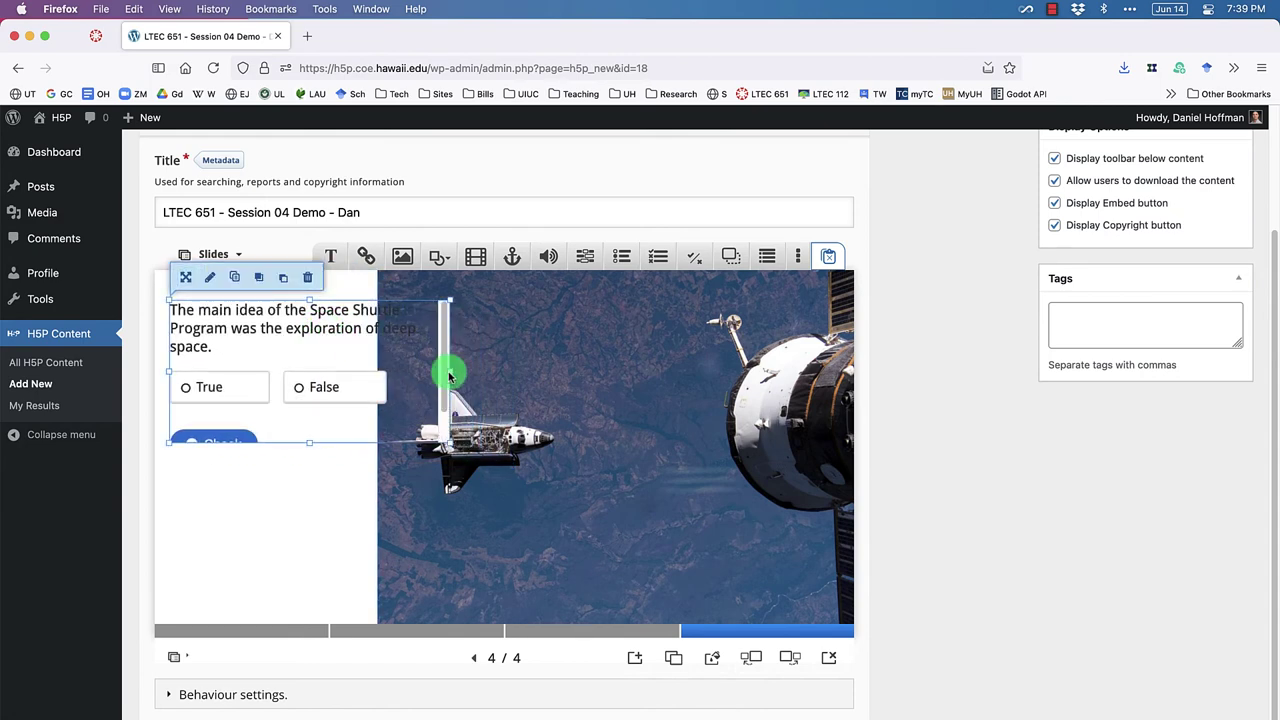
drag(446, 372, 370, 369)
drag(280, 443, 280, 575)
drag(262, 338, 270, 330)
drag(384, 435, 371, 420)
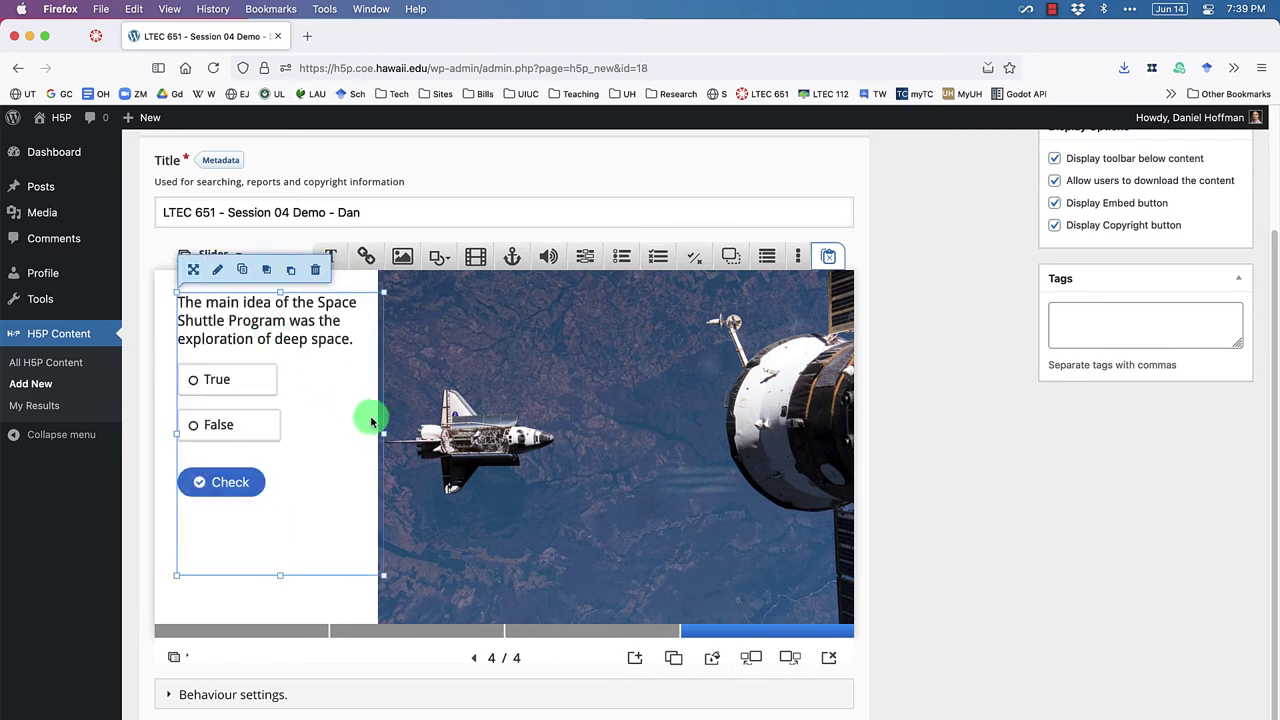
drag(280, 575, 280, 521)
drag(276, 322, 304, 372)
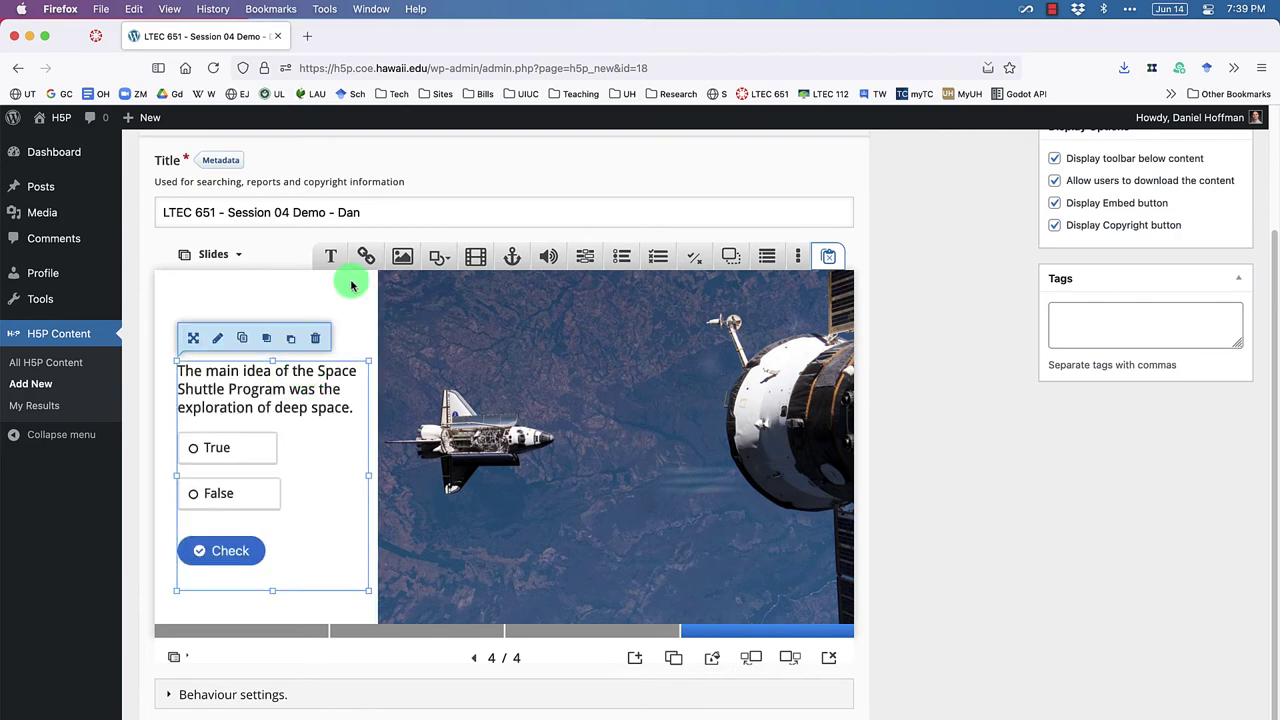
Step: Add a text element reading "QUIZ #1" to slide 4, formatted as Heading 2
click(330, 256)
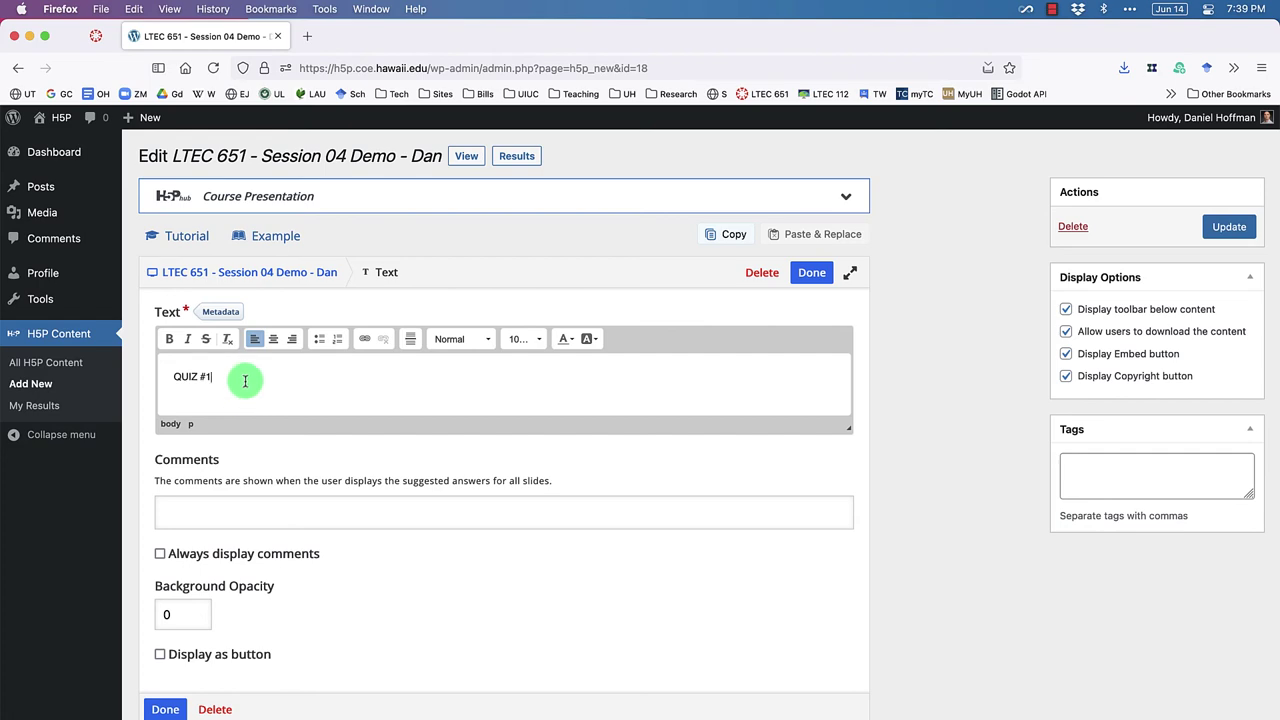
drag(245, 375, 162, 375)
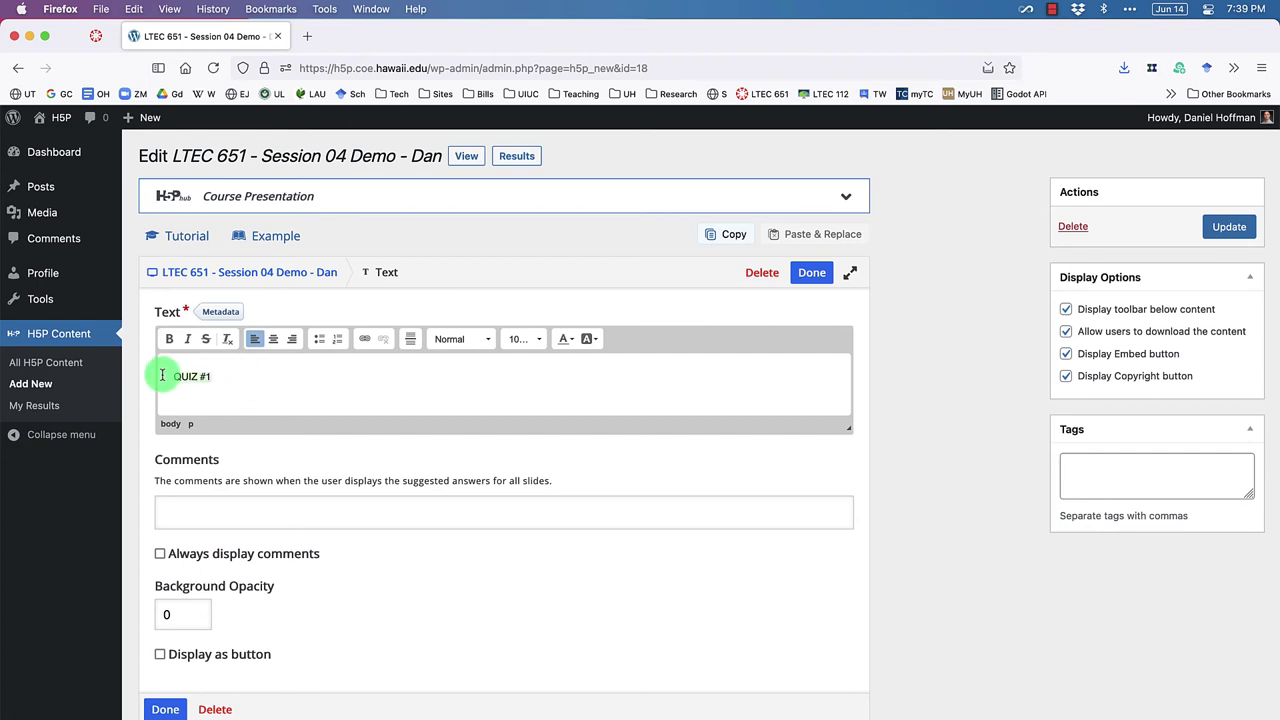
click(530, 339)
click(465, 339)
click(475, 388)
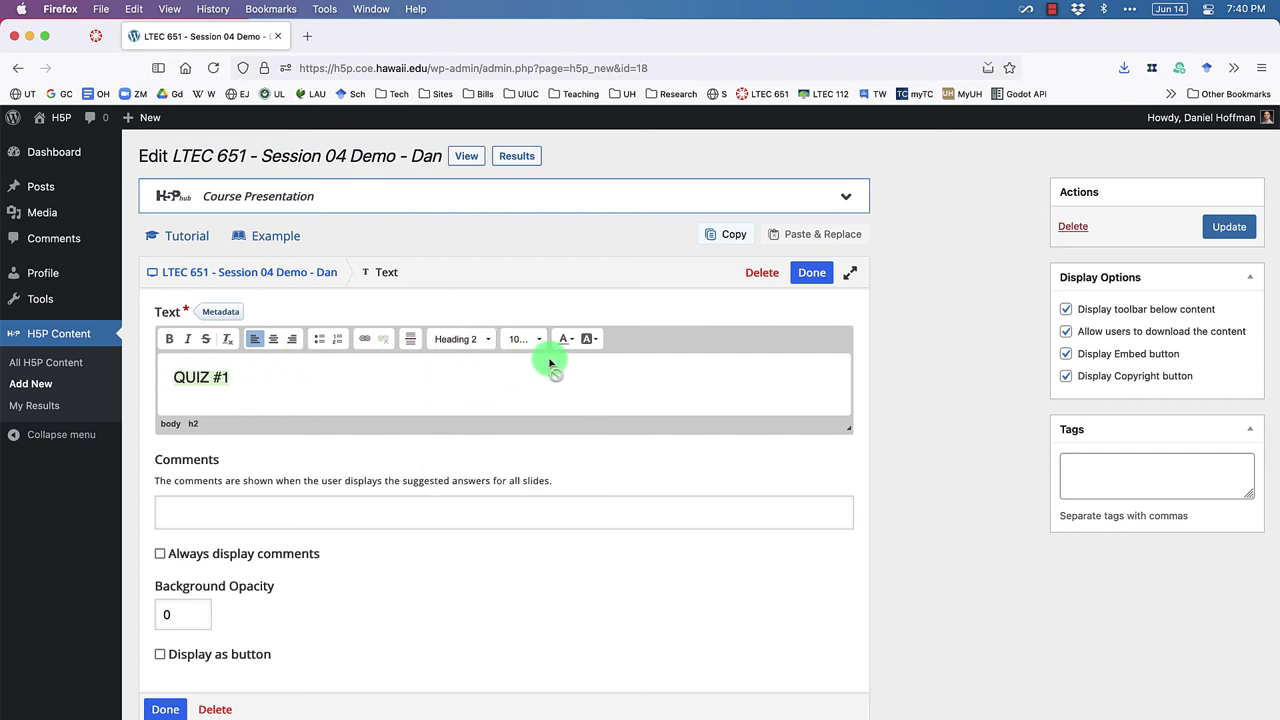
click(812, 272)
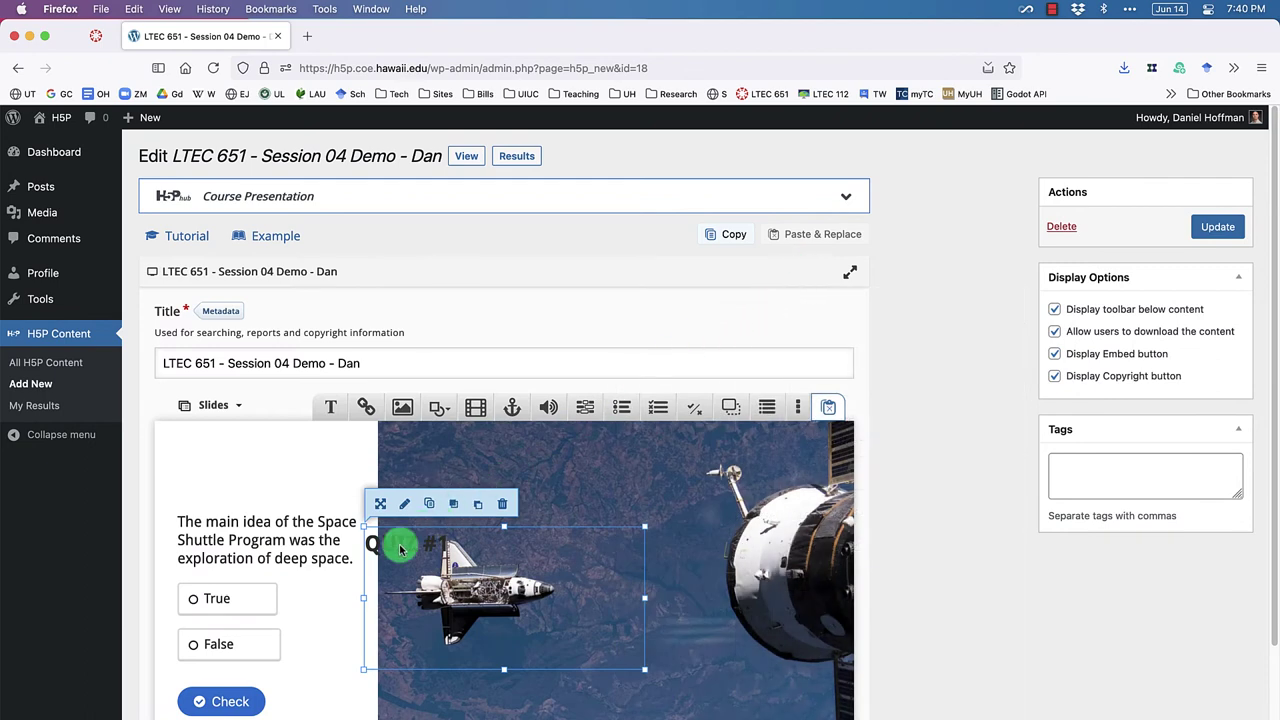
Step: Place the QUIZ #1 heading above the question and shrink its box to the width of the white area
drag(400, 543, 210, 458)
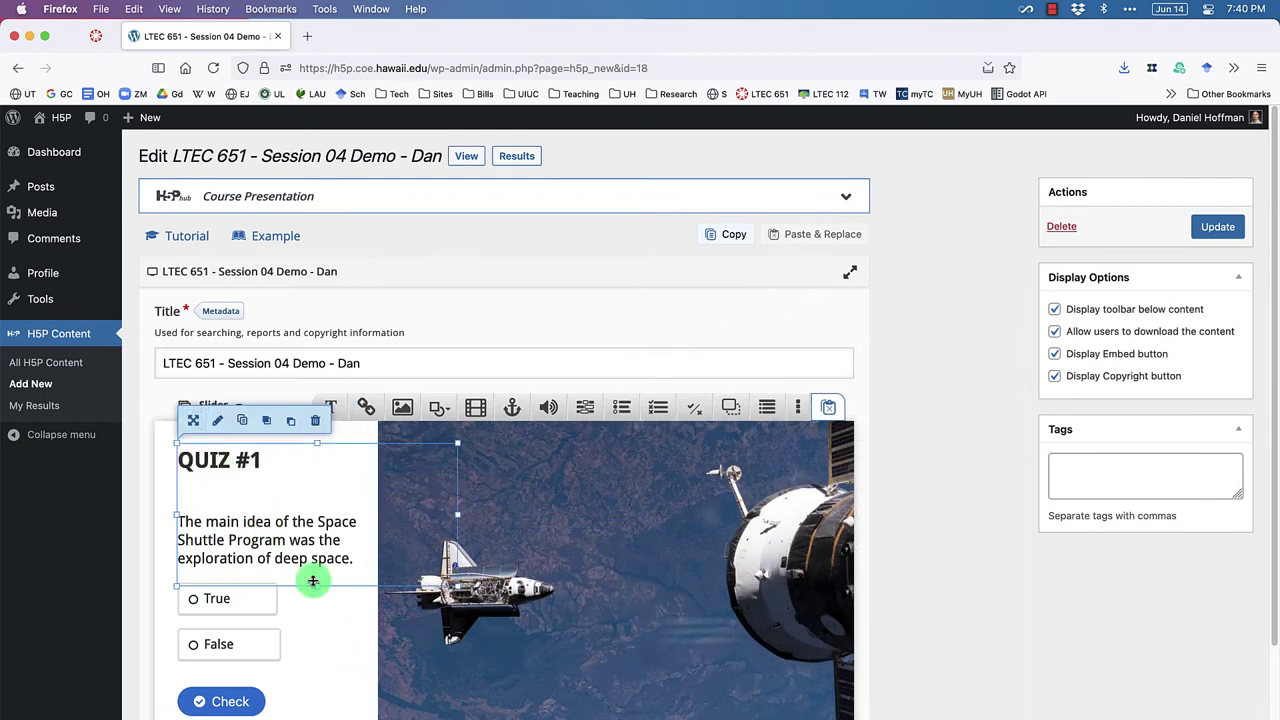
drag(316, 586, 313, 499)
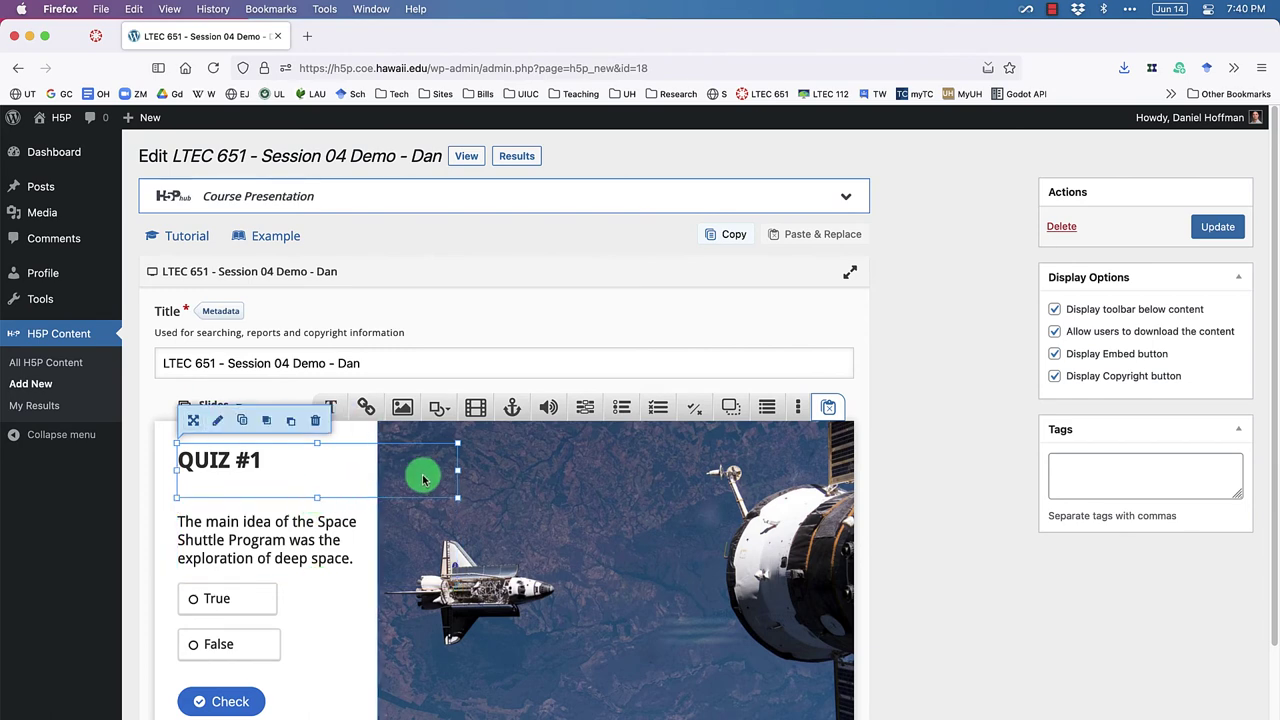
drag(457, 470, 365, 473)
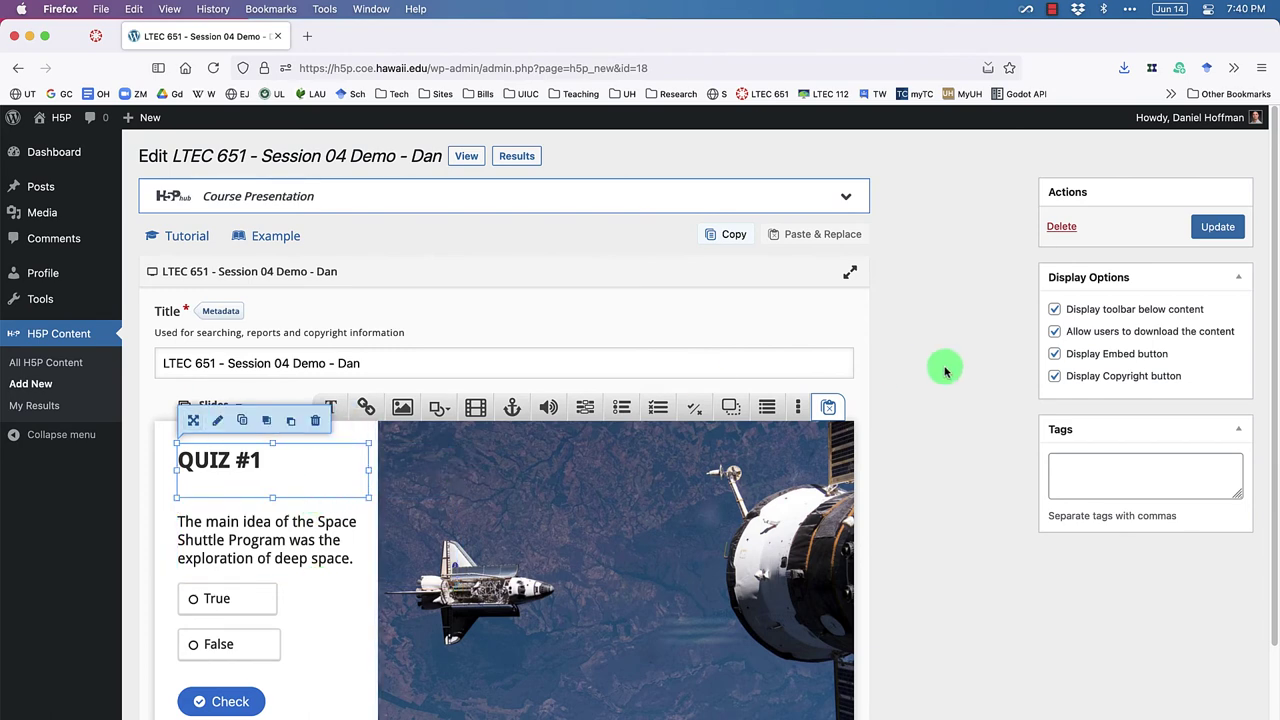
Step: Title slide 4 "Quiz #1" in the slide list
scroll(945, 440, down, 3)
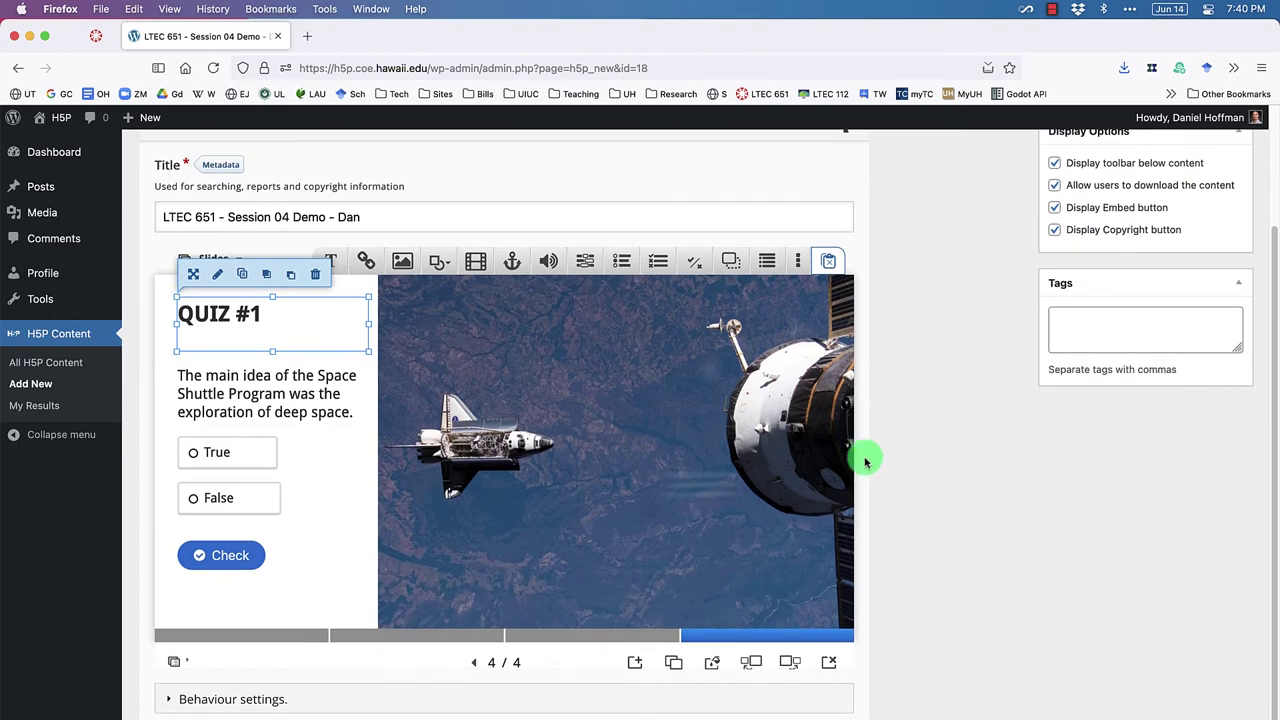
click(175, 662)
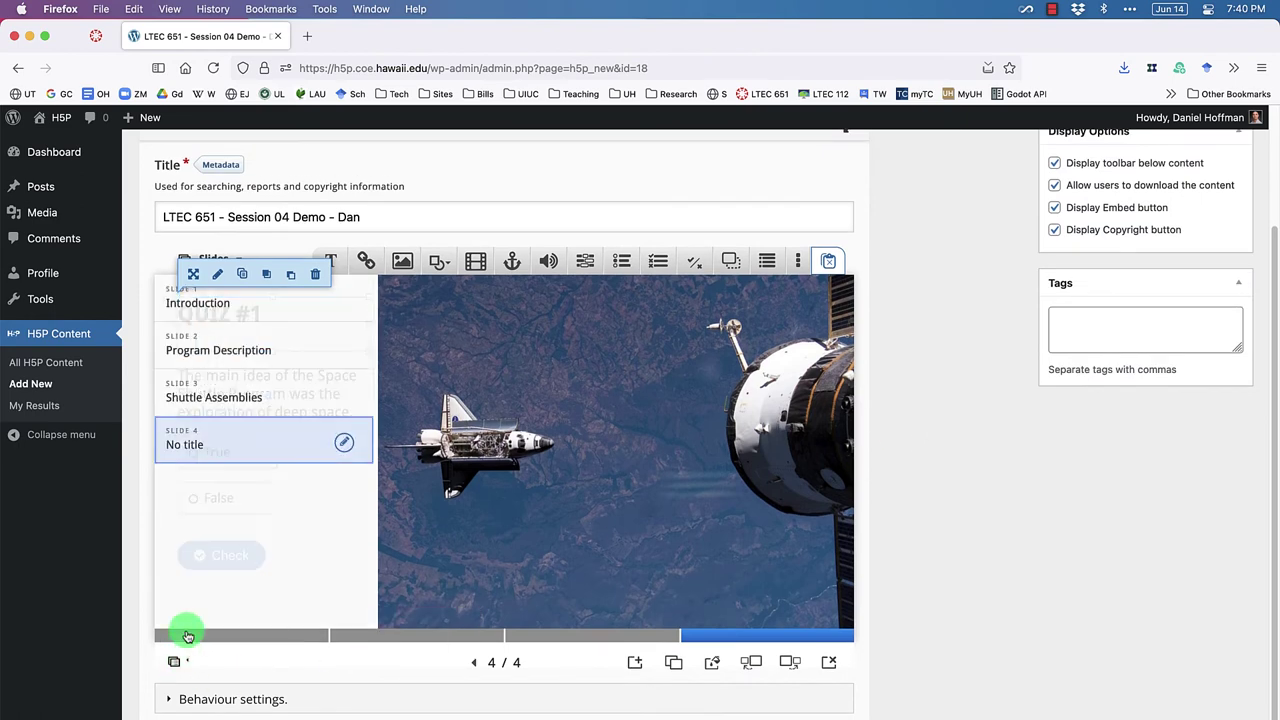
click(234, 444)
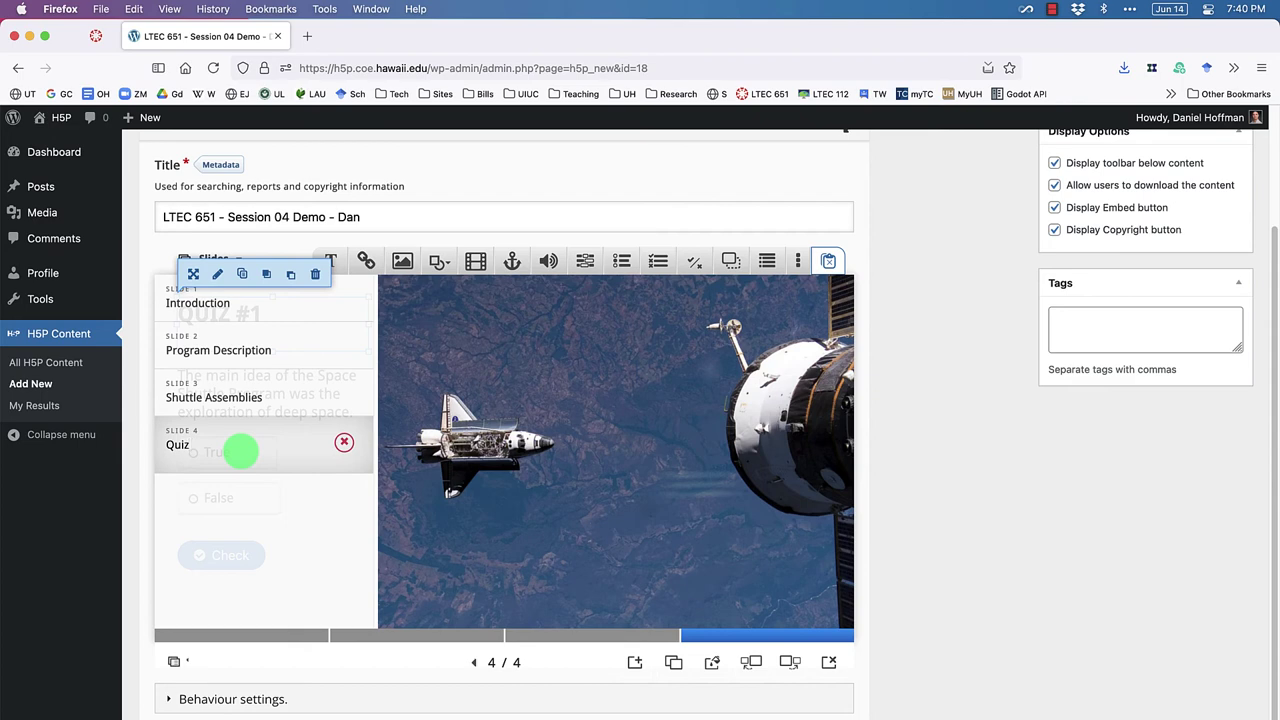
key(Return)
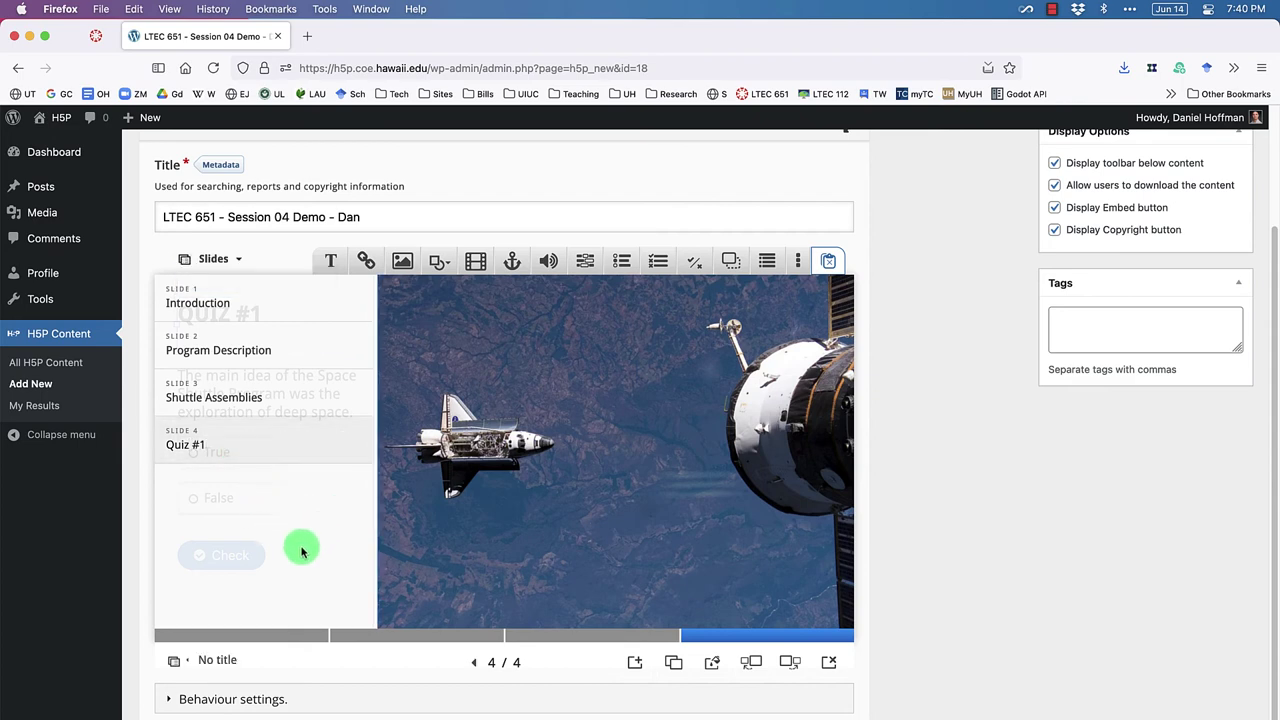
scroll(430, 405, up, 1)
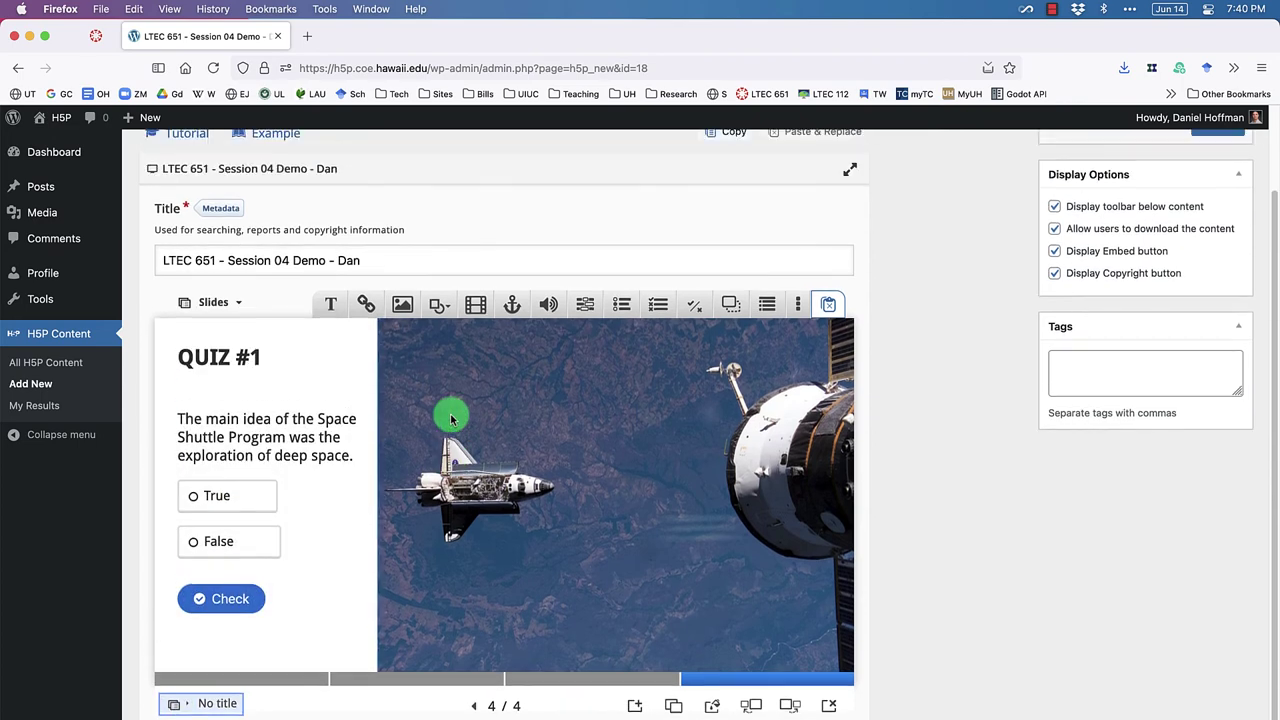
Step: Switch to the example presentation in the Canvas discussion and examine its fifth slide
click(96, 37)
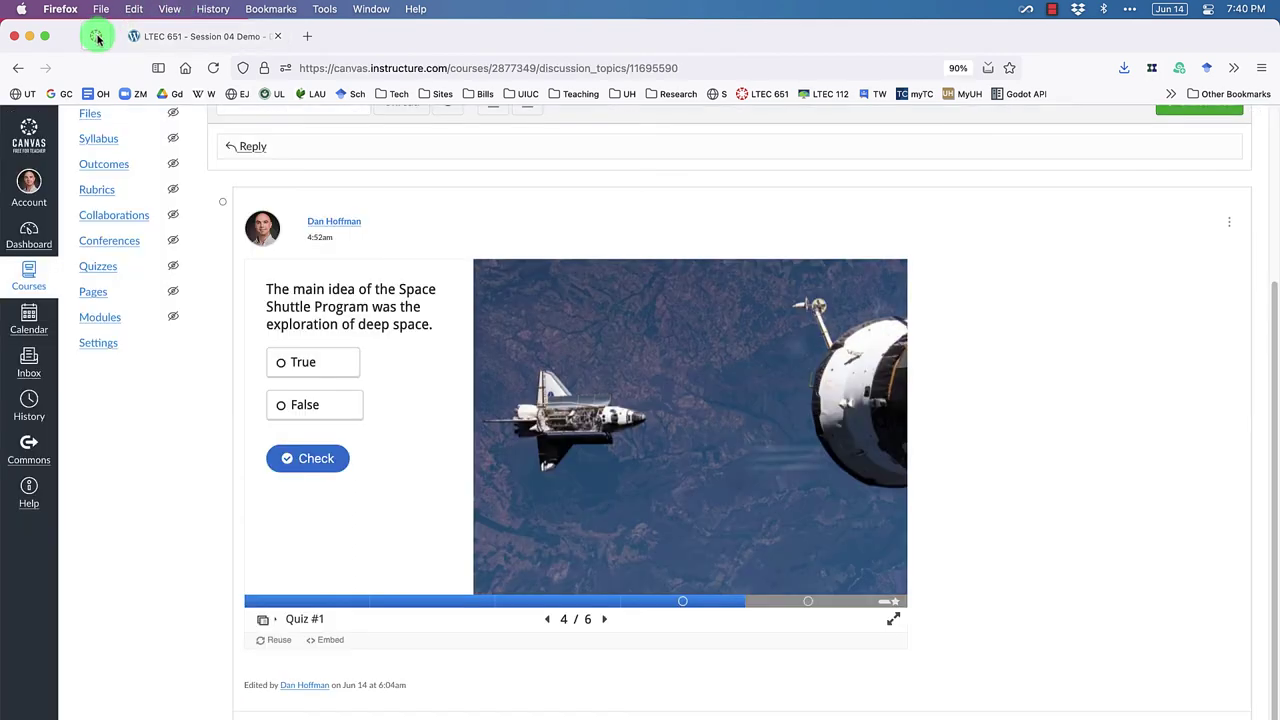
click(801, 594)
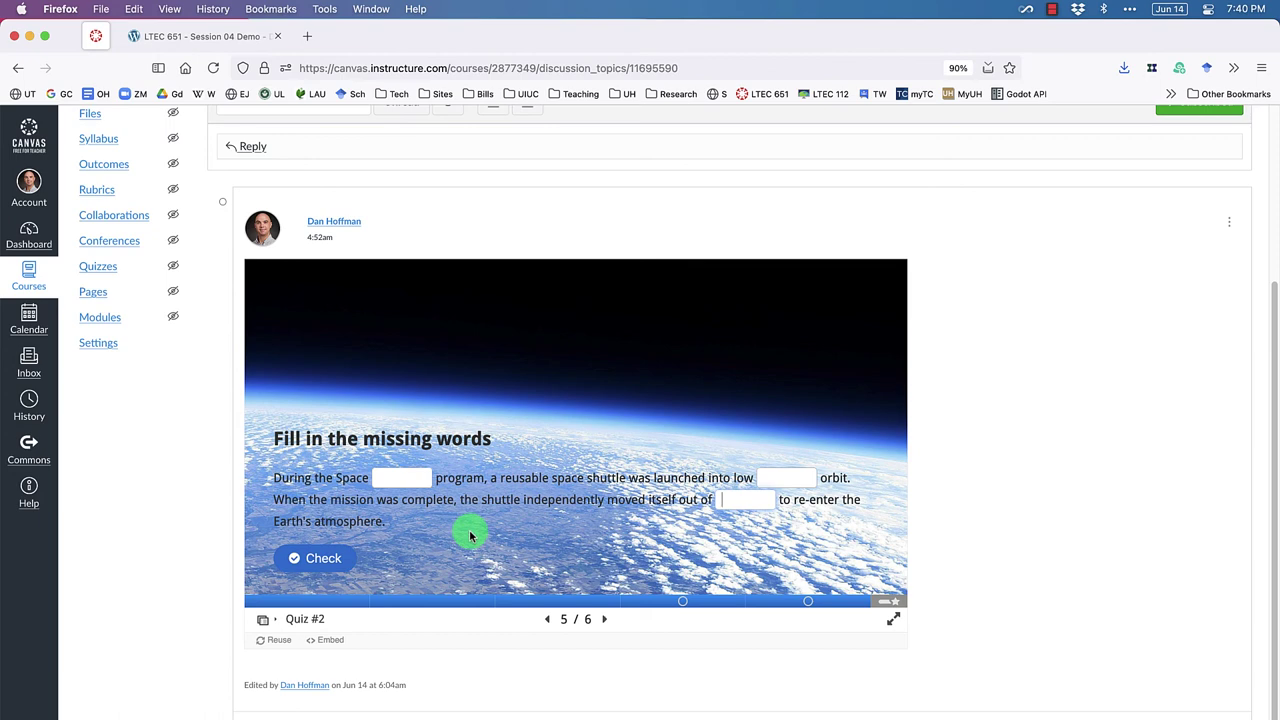
Step: Return to the H5P editor, add a fifth slide and set Image_Slide_05.jpg as the background image for this slide only
click(155, 28)
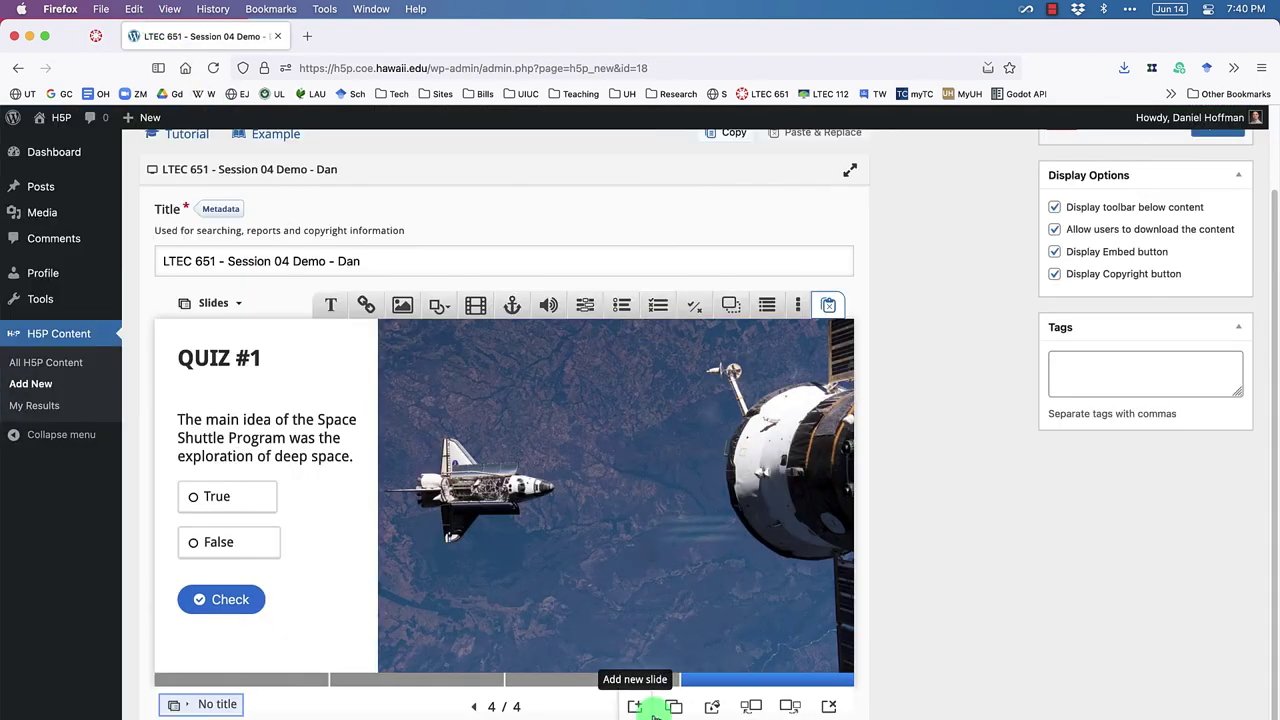
click(636, 707)
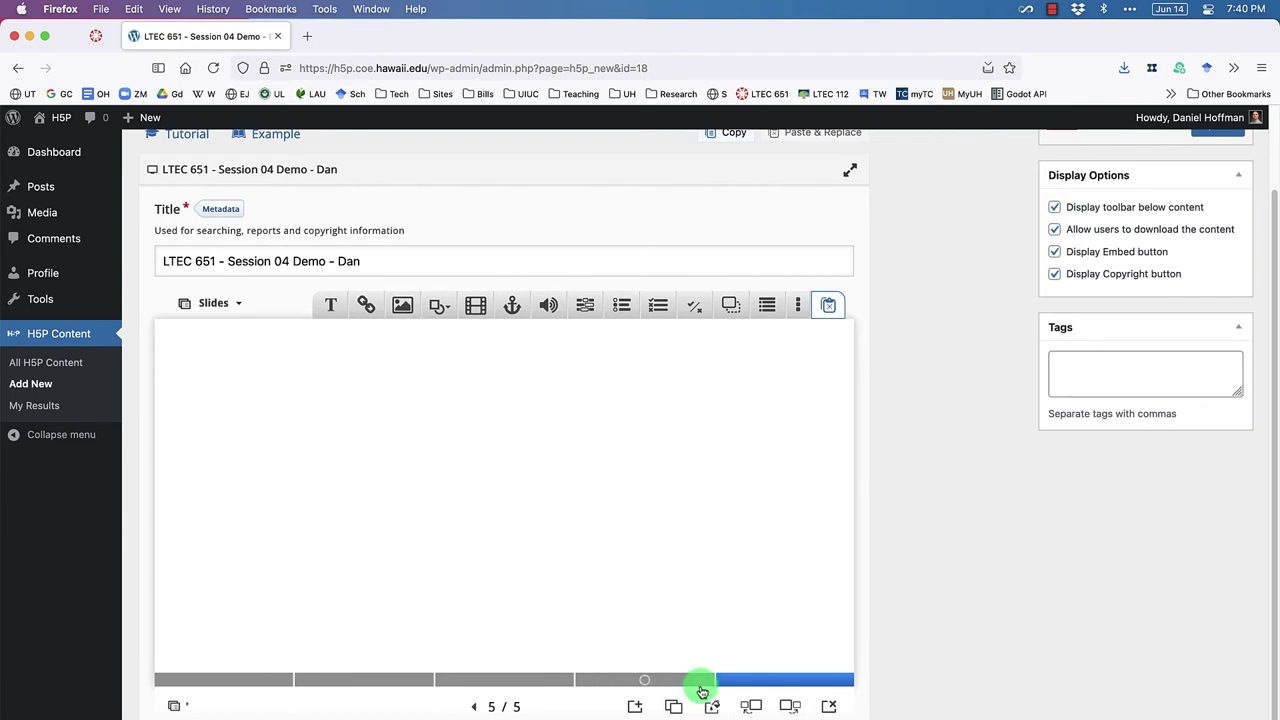
click(714, 707)
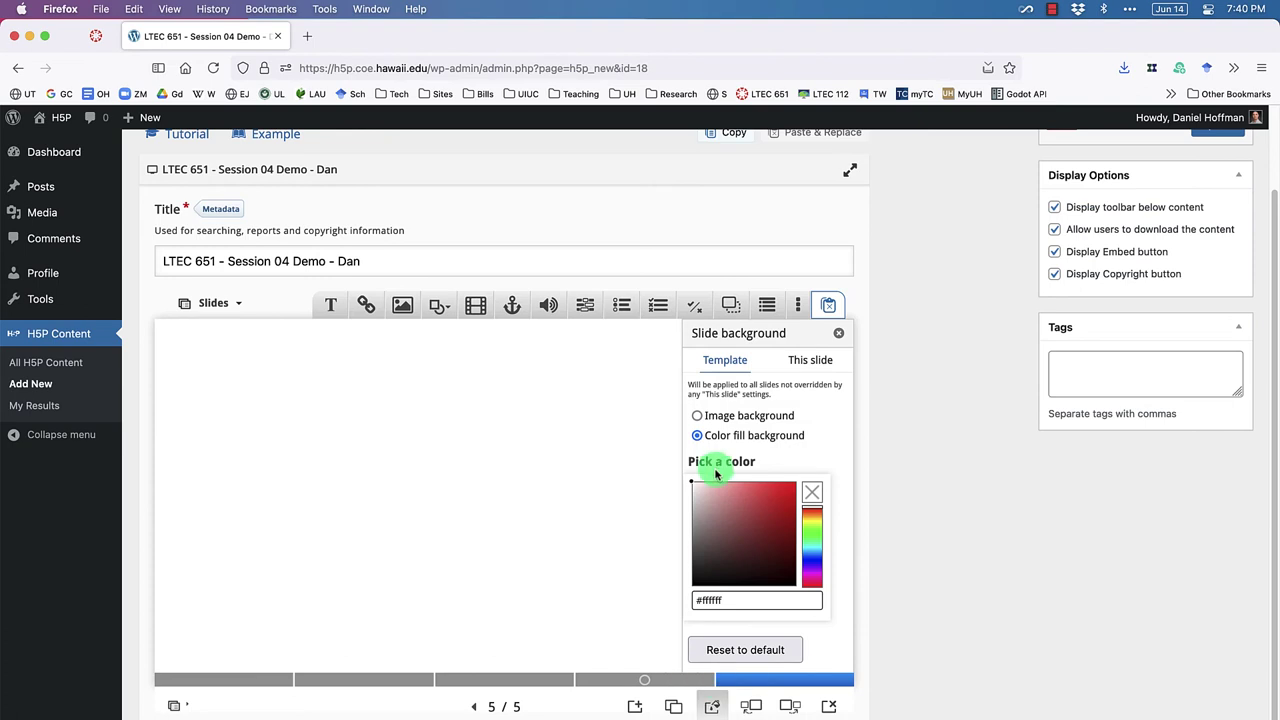
click(745, 415)
click(812, 360)
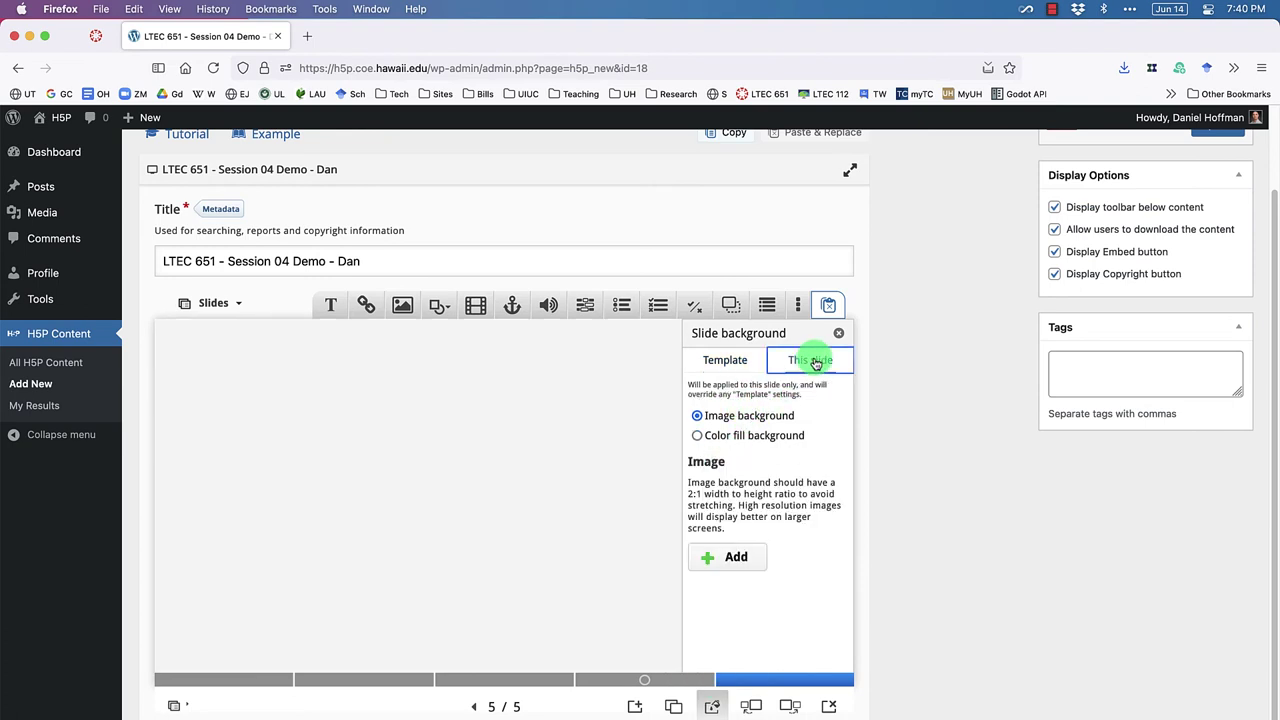
click(714, 556)
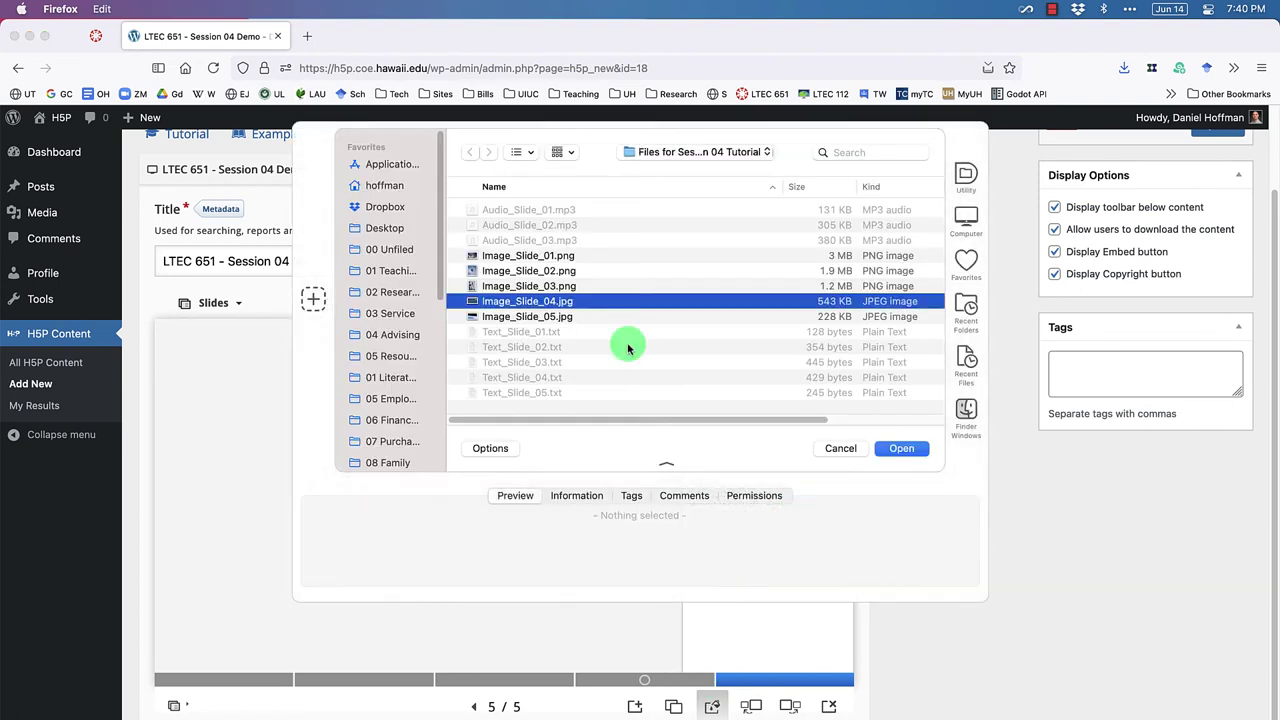
click(566, 317)
click(918, 452)
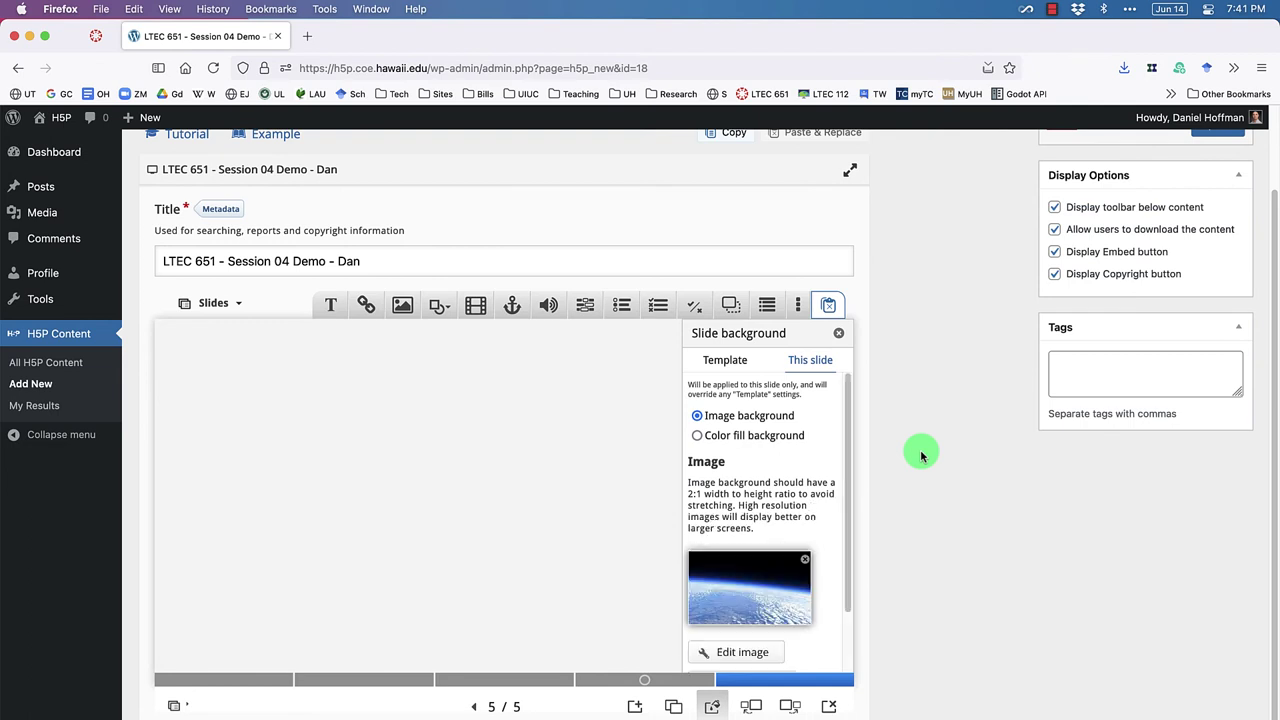
click(838, 333)
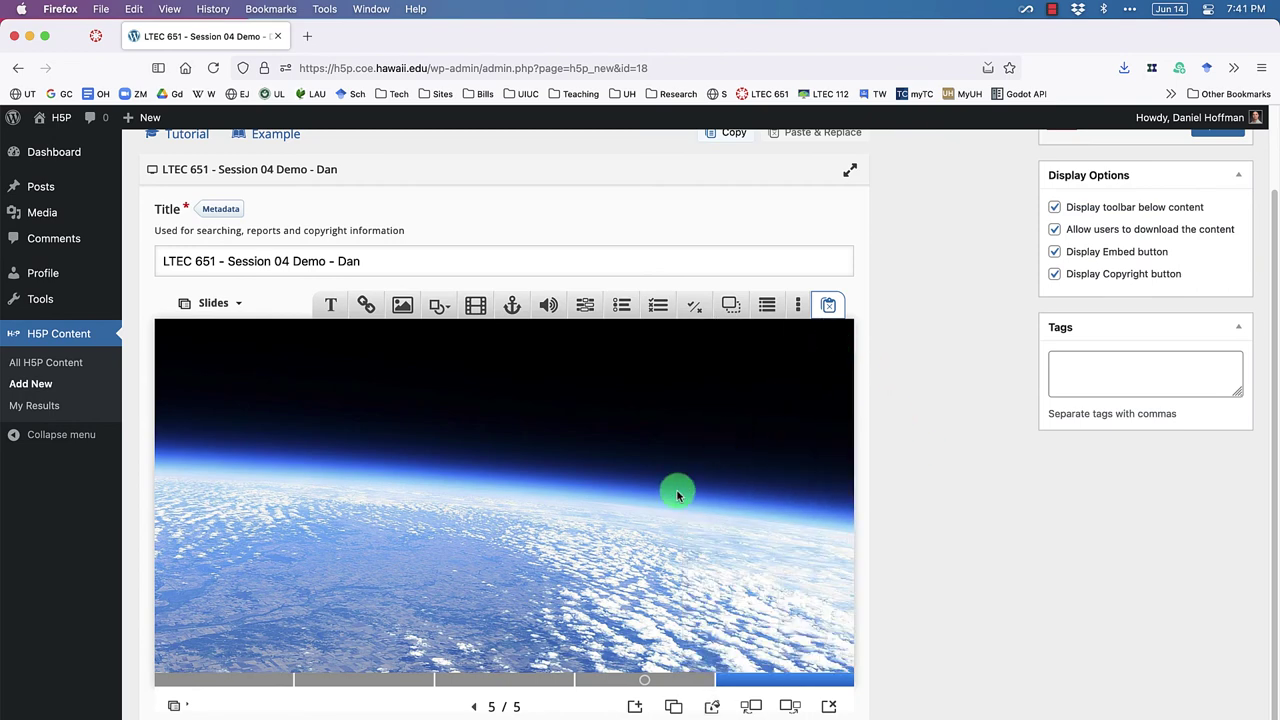
Step: Add a Fill in the Blanks element to slide 5 and title it "Quiz #2 - Fill in the blank"
click(586, 310)
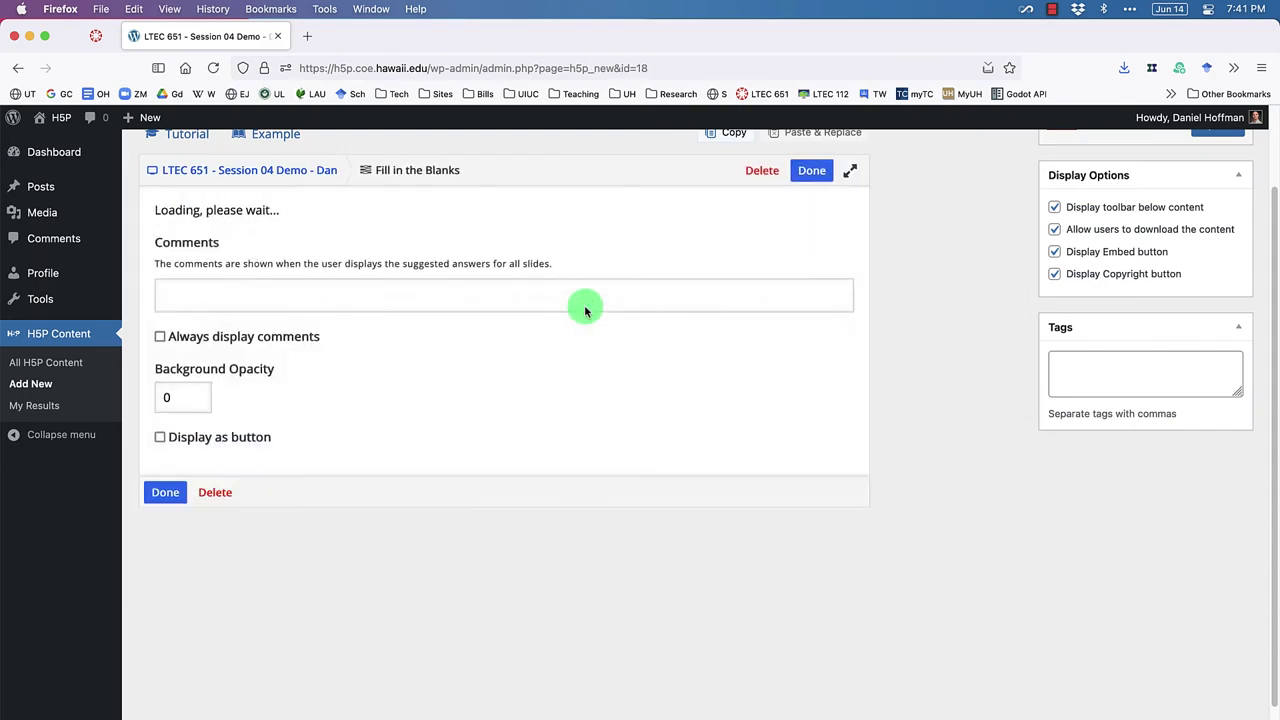
scroll(571, 374, down, 5)
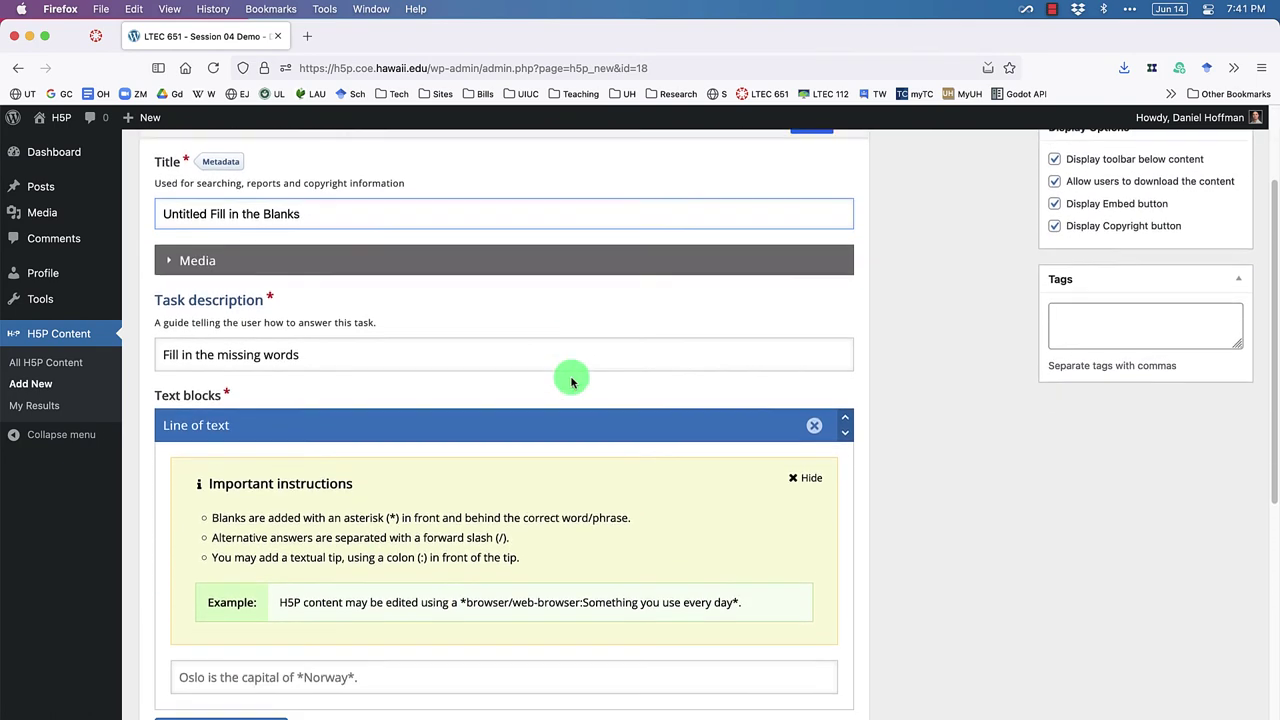
scroll(572, 381, up, 4)
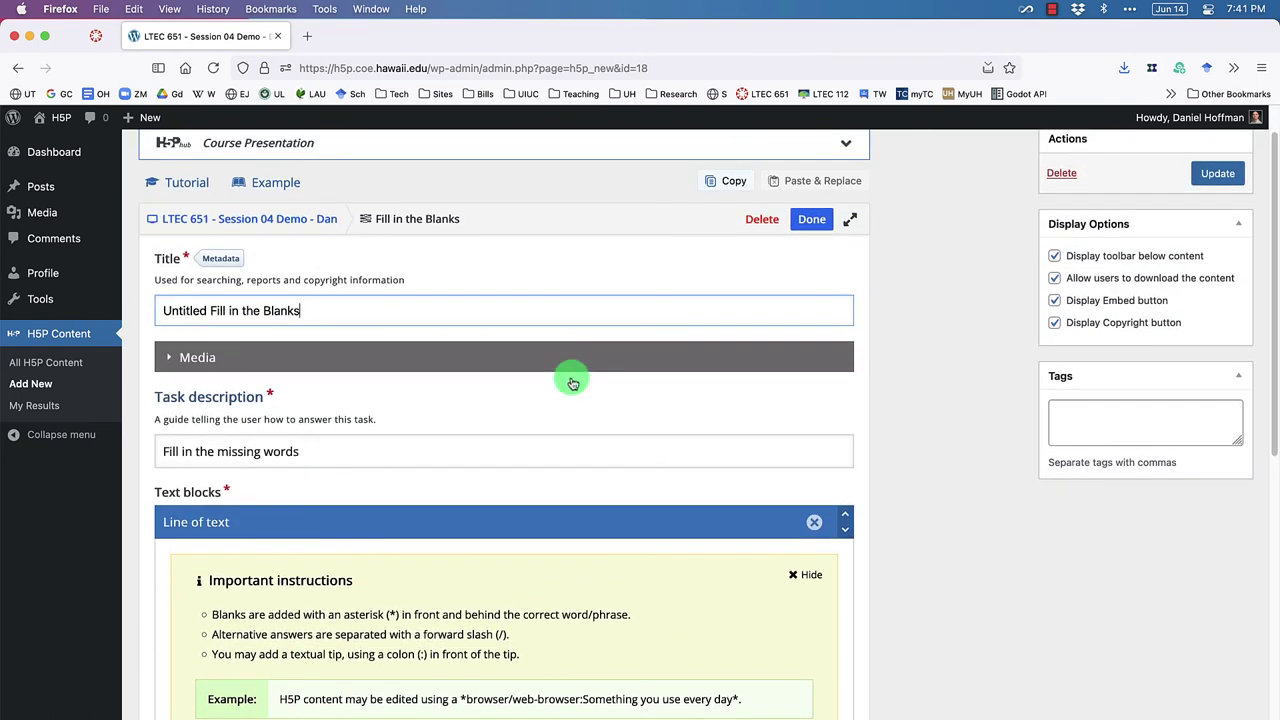
drag(322, 310, 157, 303)
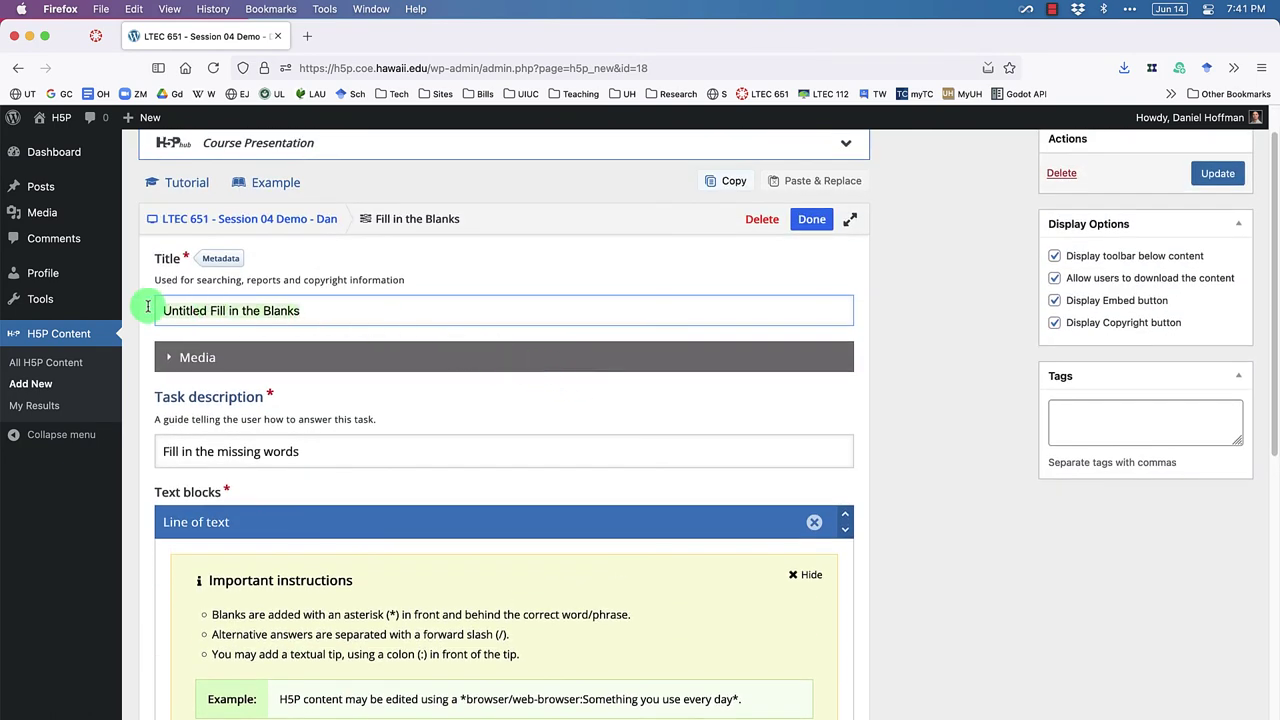
key(BackSpace)
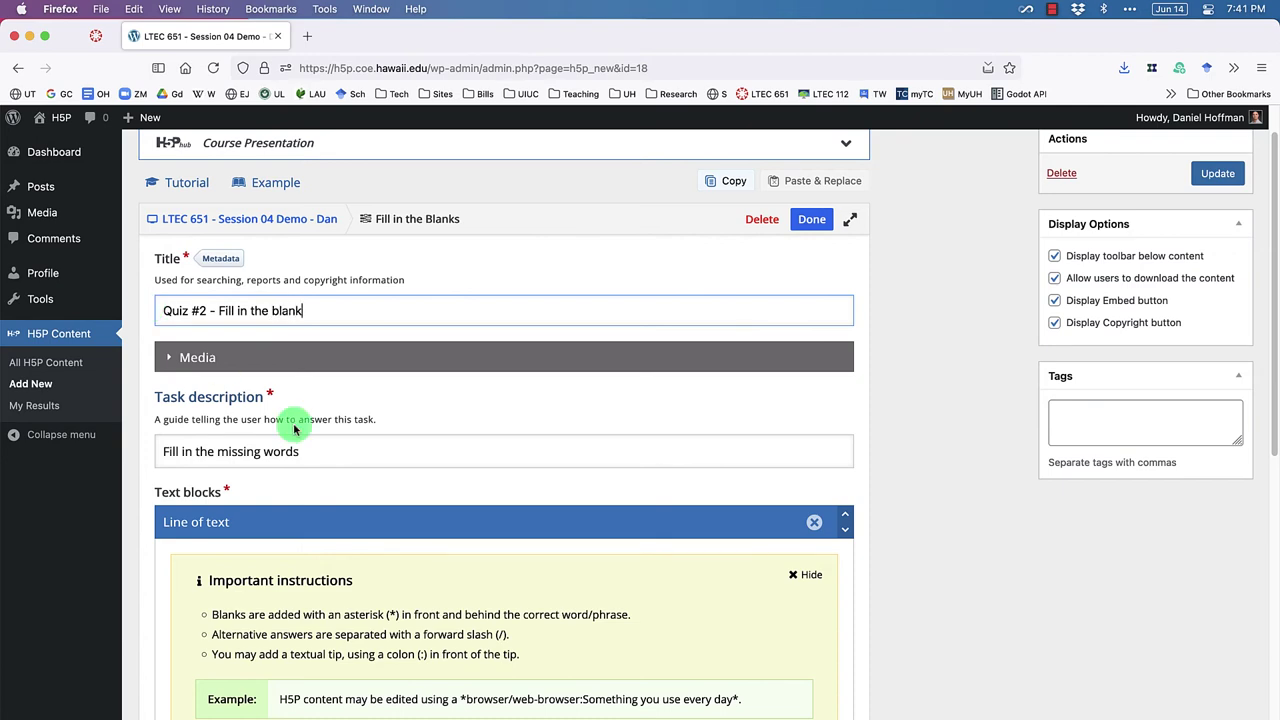
Step: Close Text_Slide_04.txt and open Text_Slide_05.txt side by side with the browser window
key(ctrl+alt+Left)
click(851, 306)
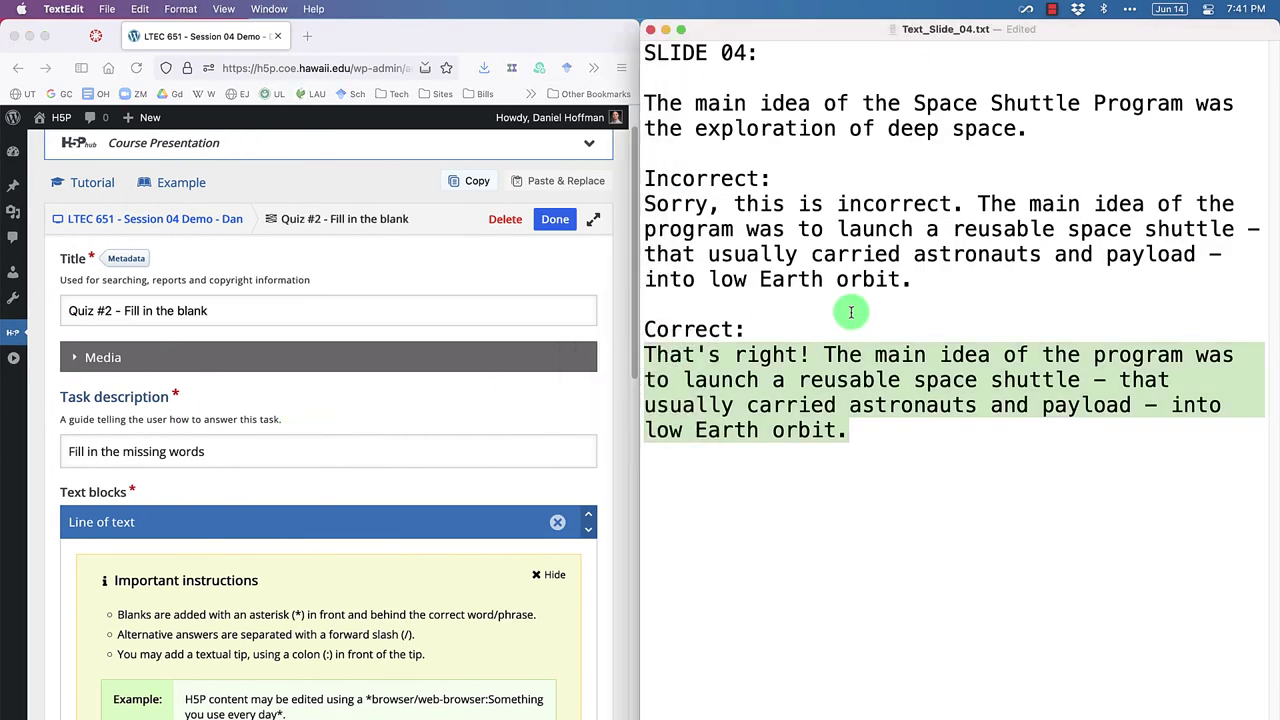
click(651, 30)
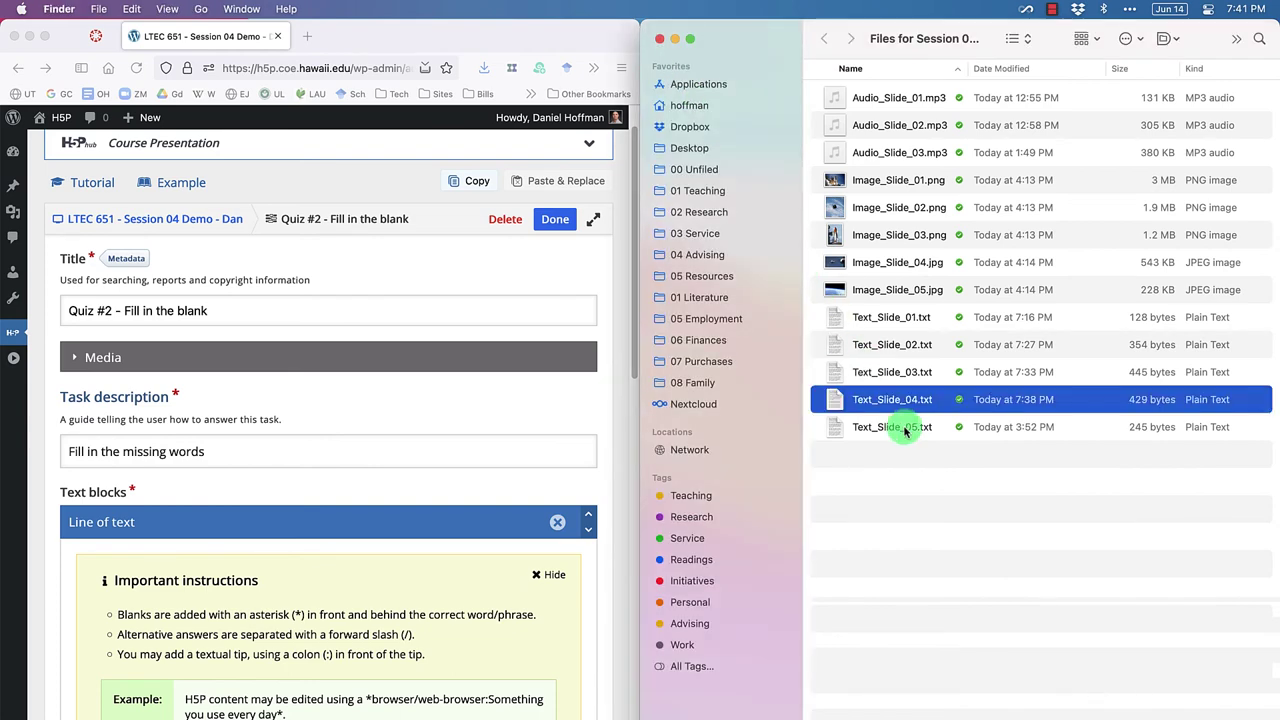
double_click(905, 430)
key(ctrl+alt+Right)
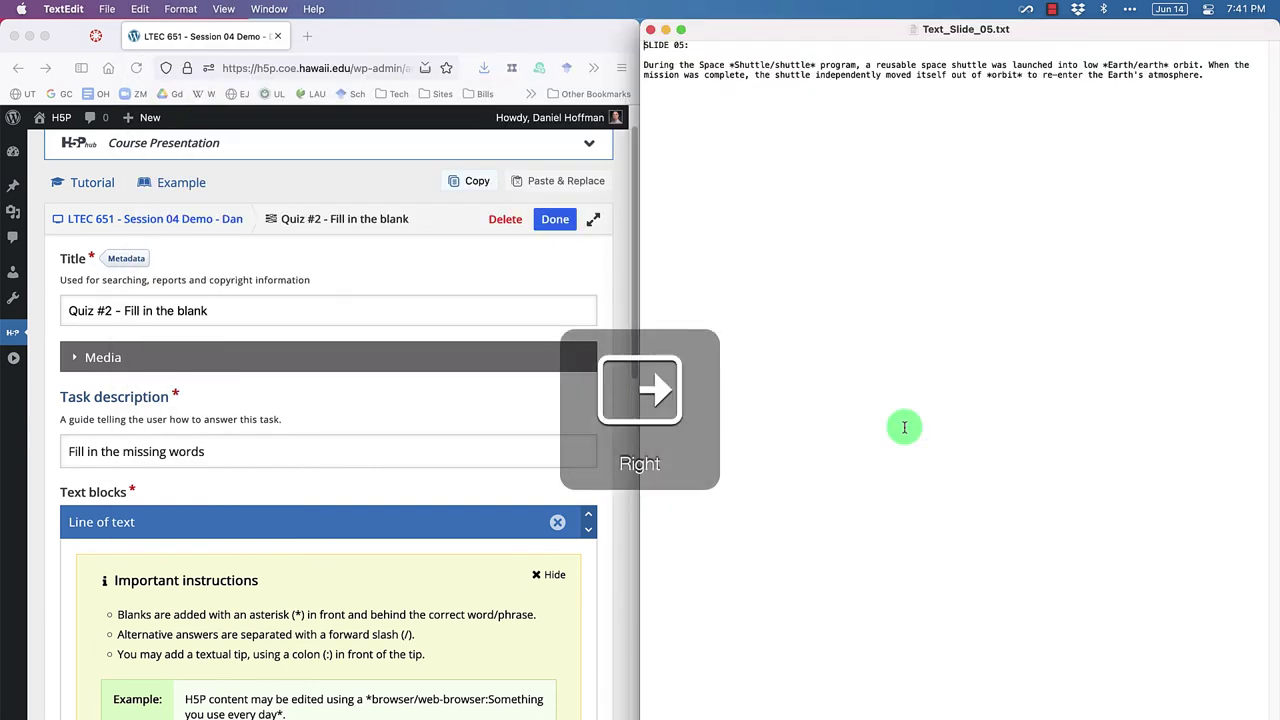
Step: Enlarge the text in Text_Slide_05.txt until it is easy to read
key(super+plus)
key(super+plus)
key(super+plus)
key(super+plus)
key(super+plus)
key(super+plus)
key(super+plus)
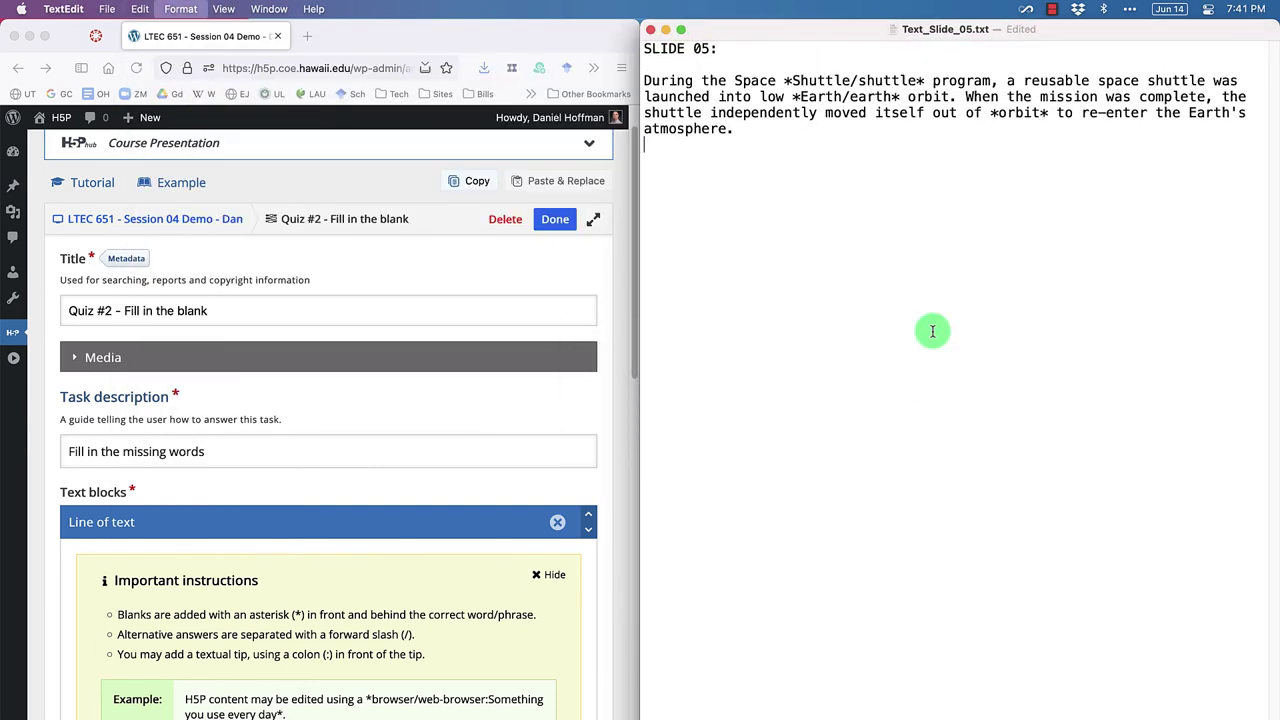
key(super+plus)
key(super+plus)
key(super+plus)
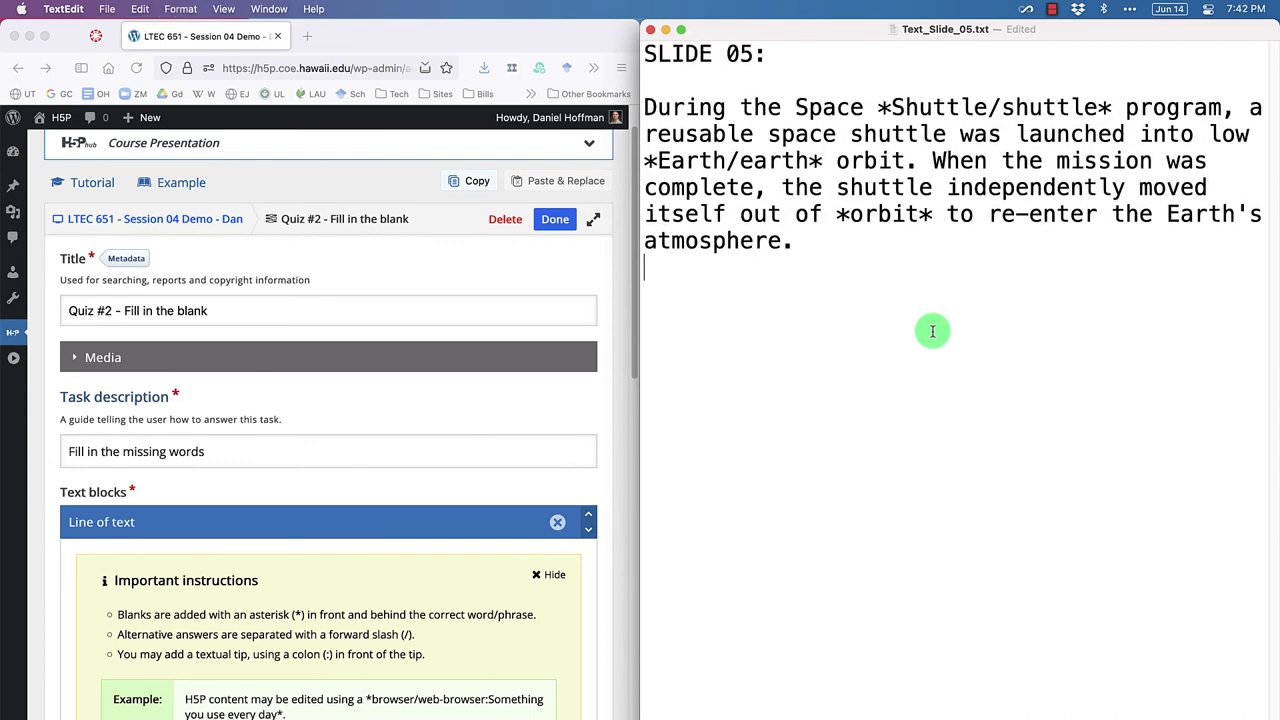
Step: Format the task description "Fill in the missing words" as Heading 2
scroll(417, 377, down, 1)
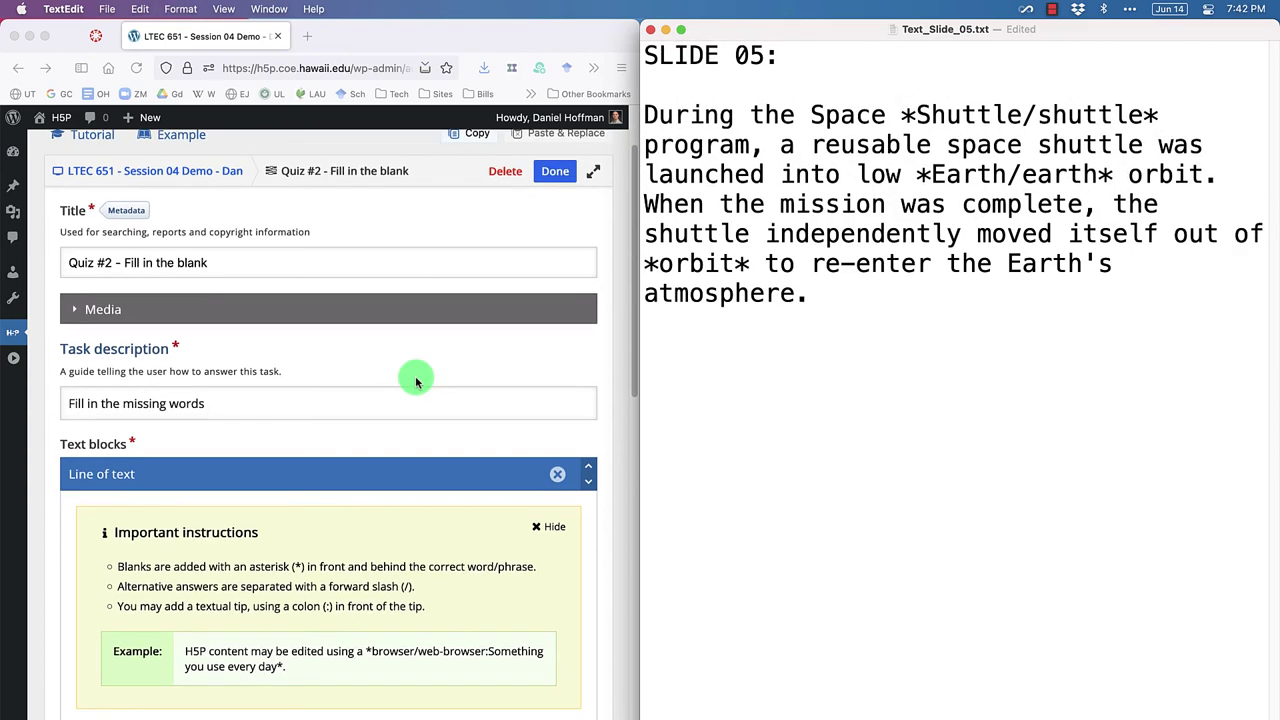
scroll(276, 390, up, 2)
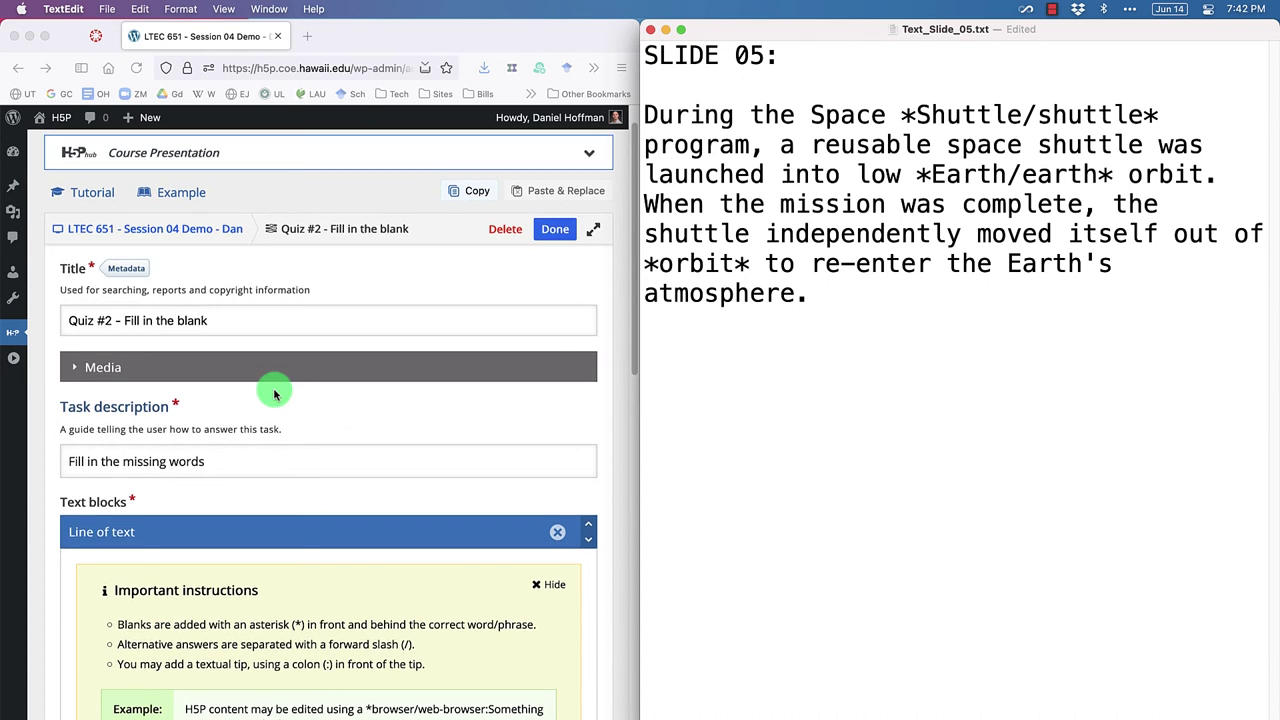
click(234, 482)
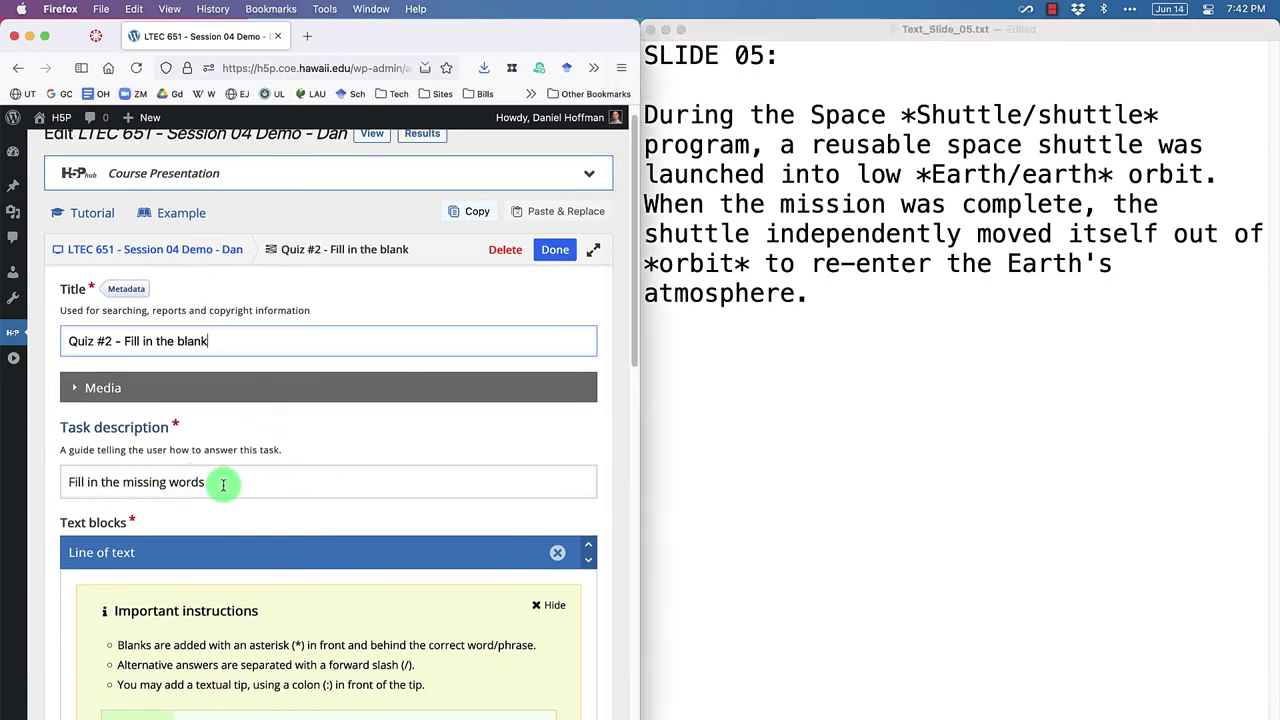
click(224, 485)
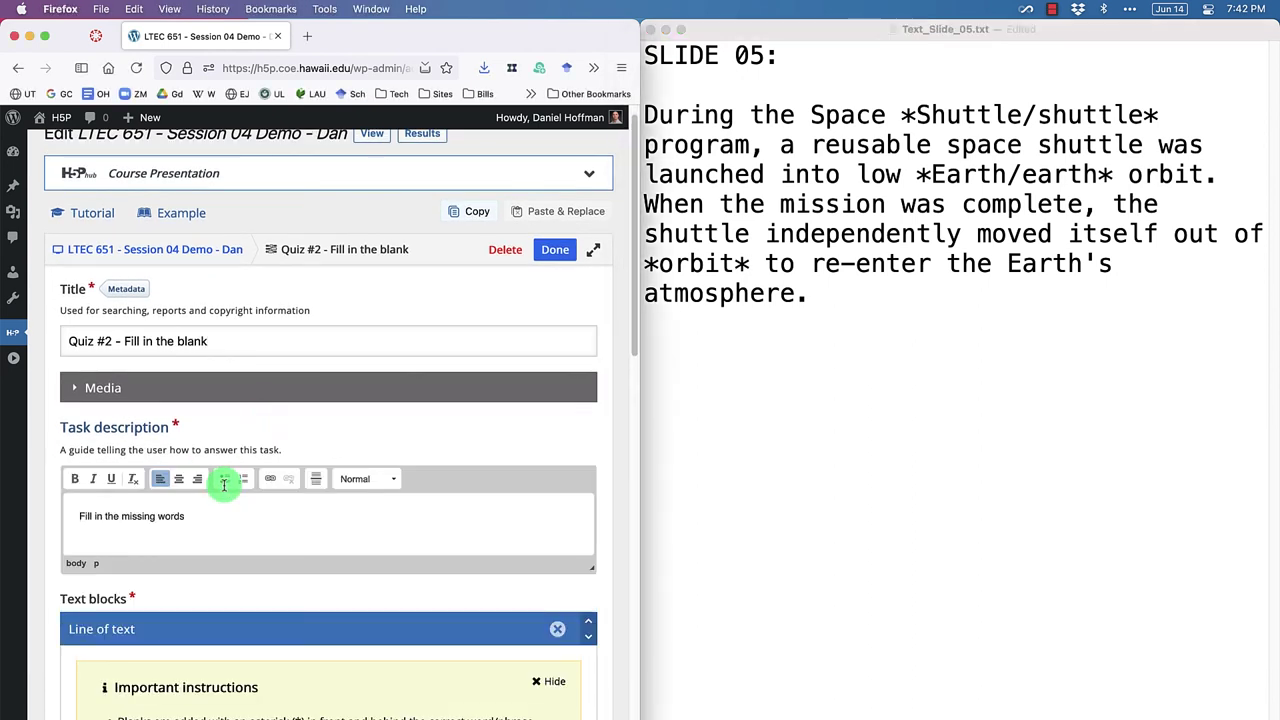
drag(206, 517, 40, 517)
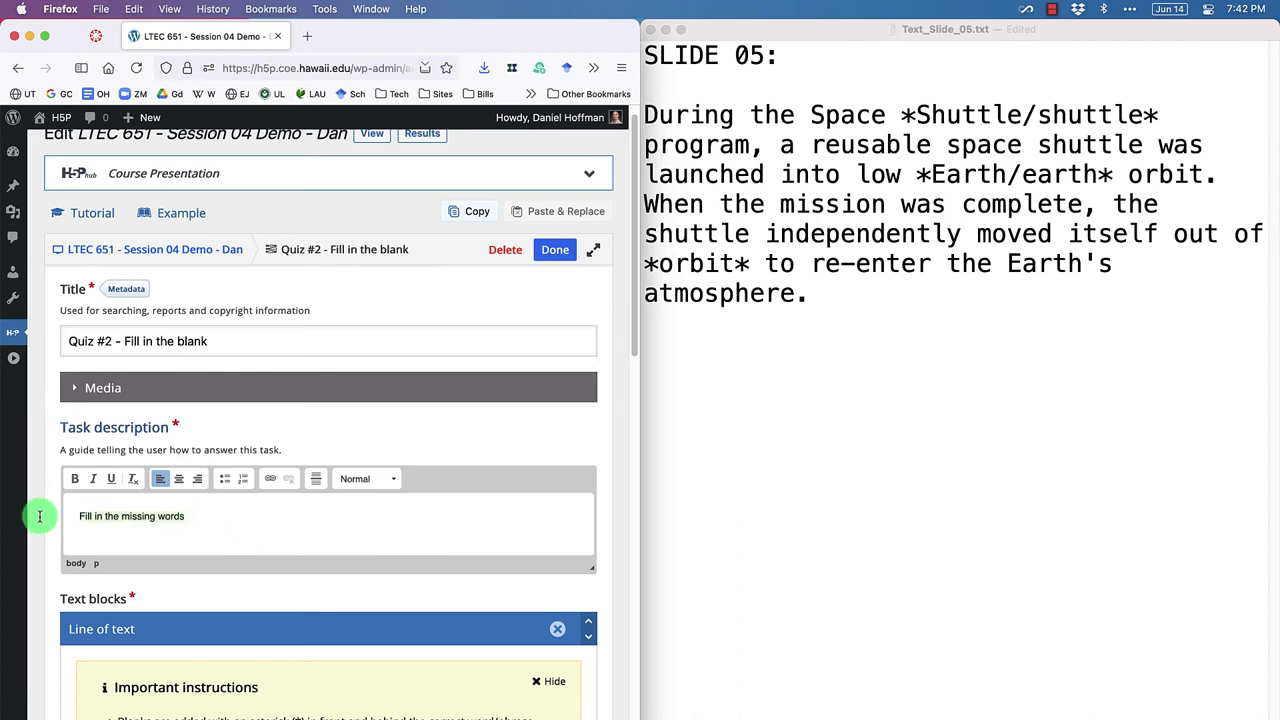
click(366, 484)
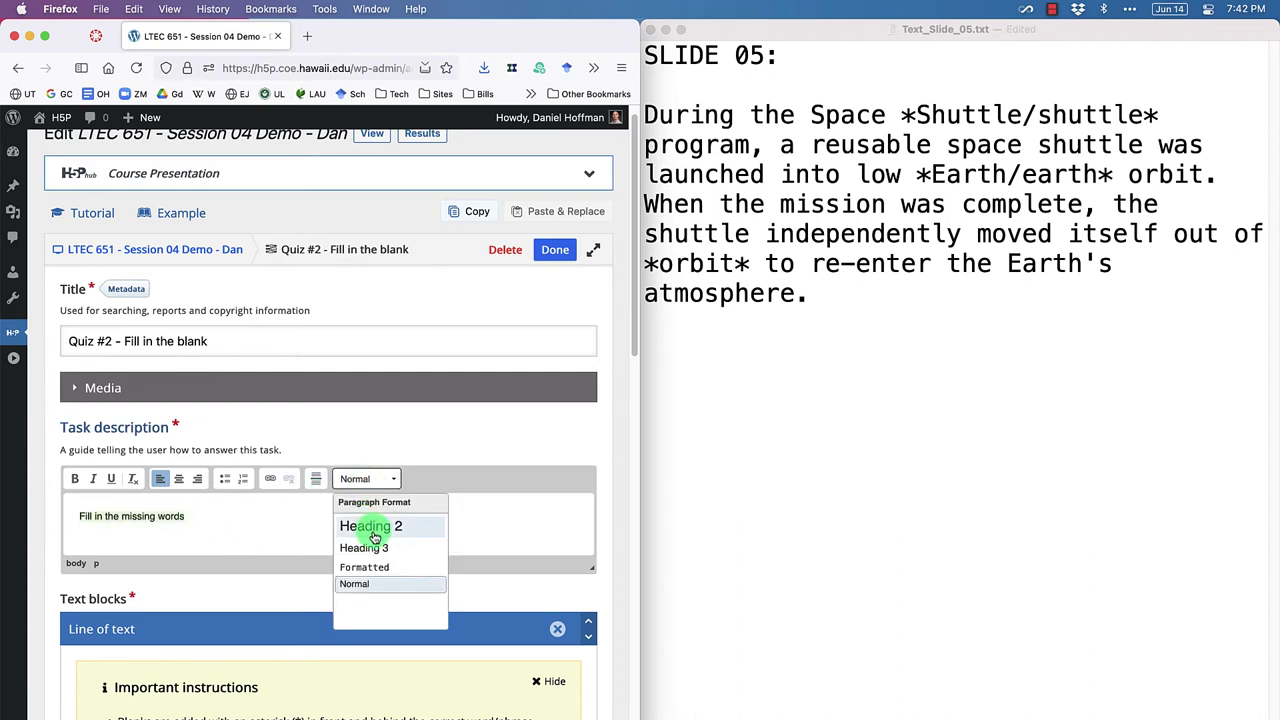
click(368, 525)
Step: Copy the Space Shuttle paragraph with its asterisk-marked blanks from Text_Slide_05.txt into the quiz's line of text
scroll(337, 524, down, 5)
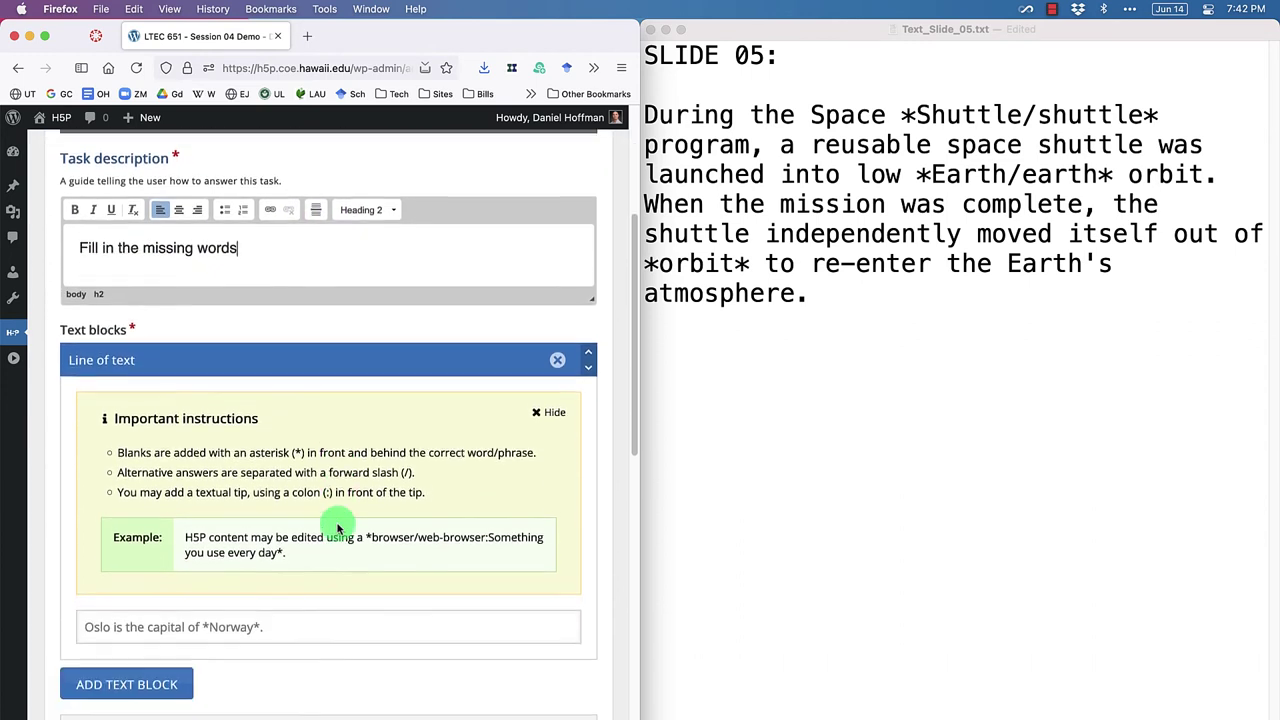
scroll(237, 374, down, 1)
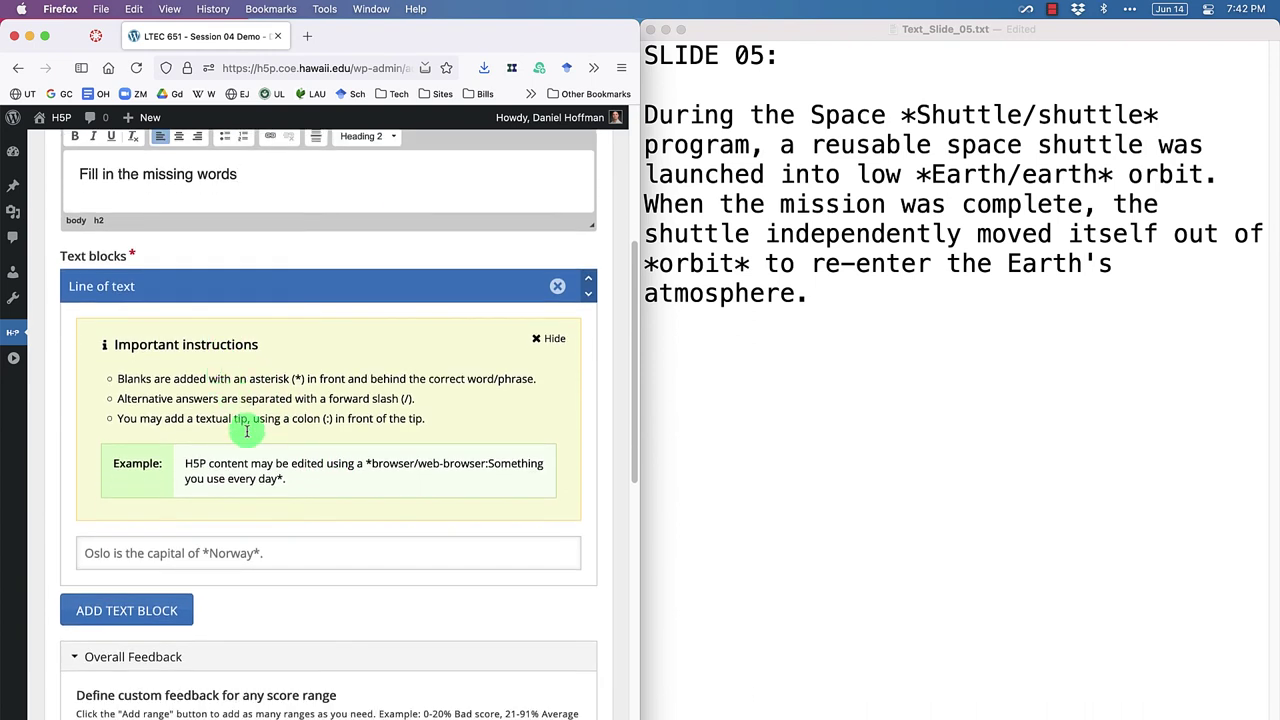
click(855, 317)
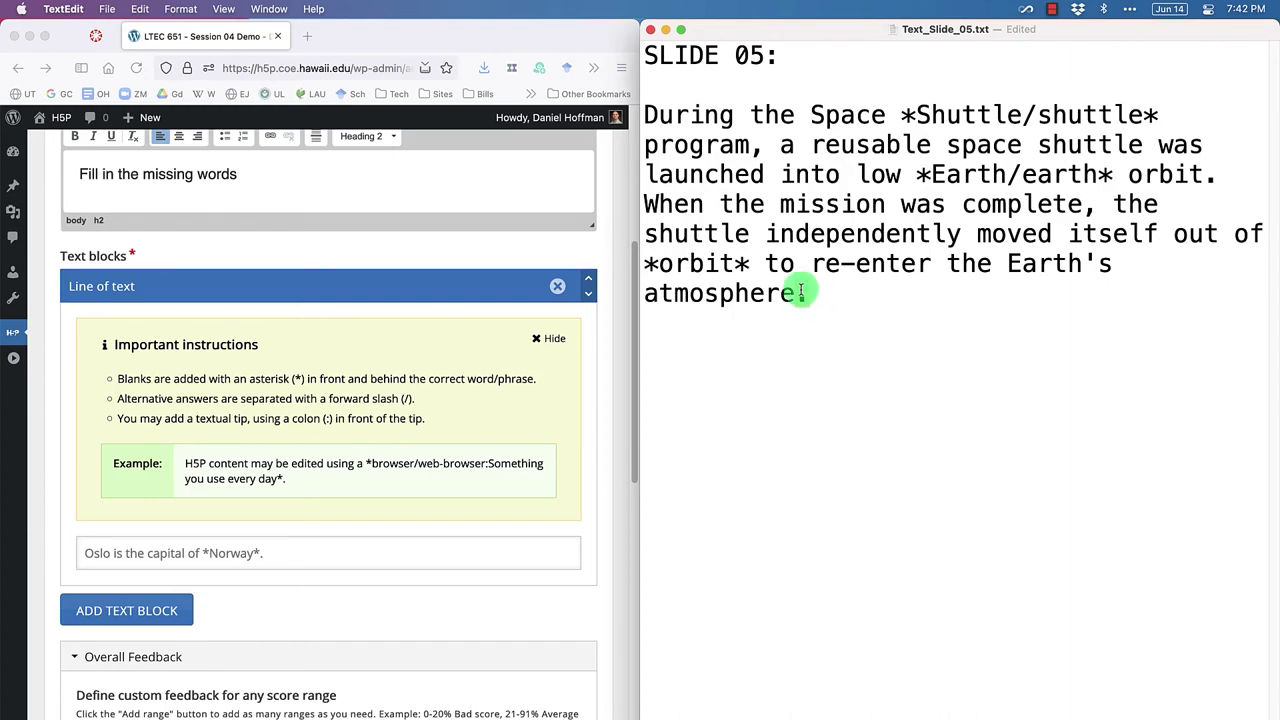
drag(800, 292, 646, 114)
key(super+c)
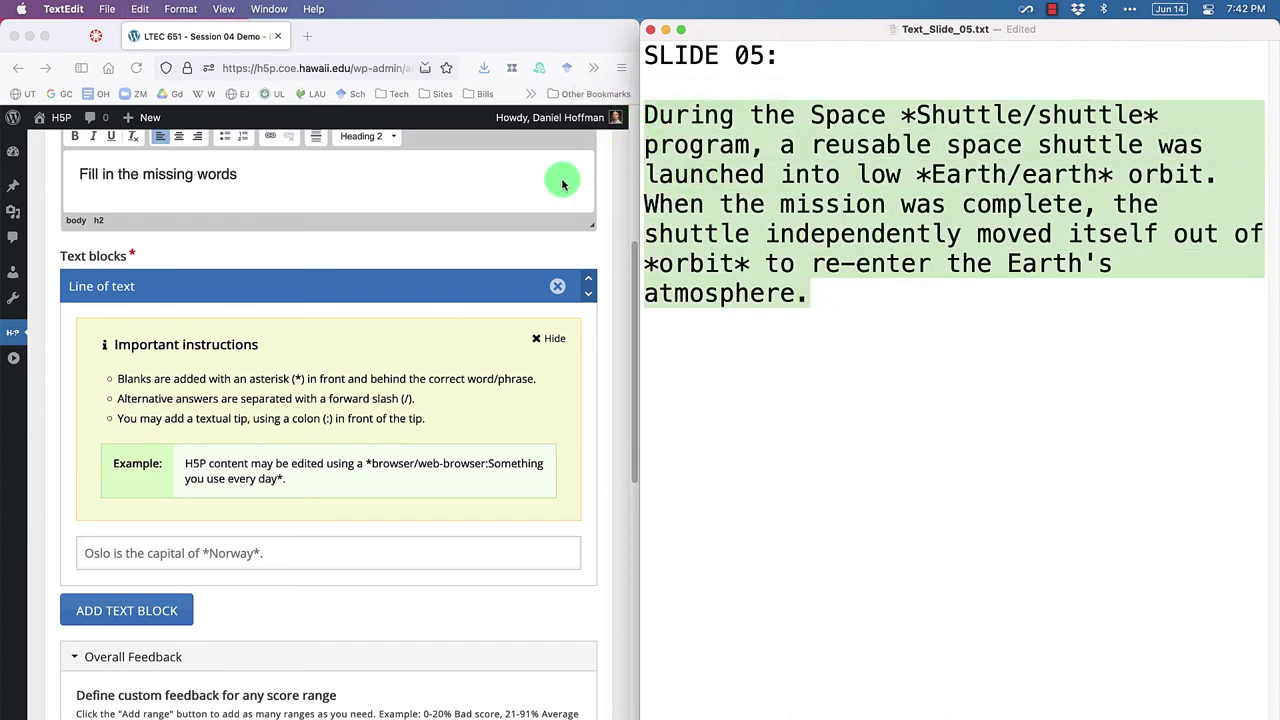
click(189, 552)
key(super+v)
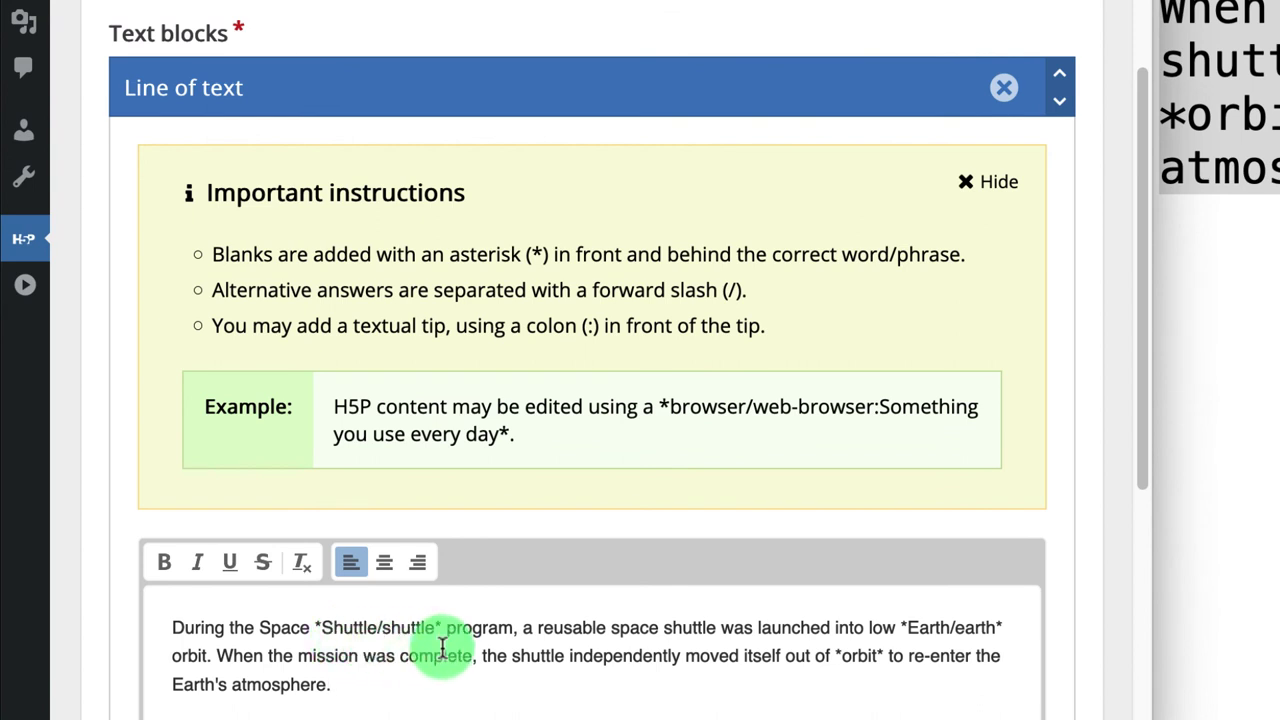
Step: Examine how asterisks and slashes mark the *Shuttle/shuttle* and *Earth/earth* blanks and their alternative answers in the pasted paragraph
drag(441, 628, 322, 628)
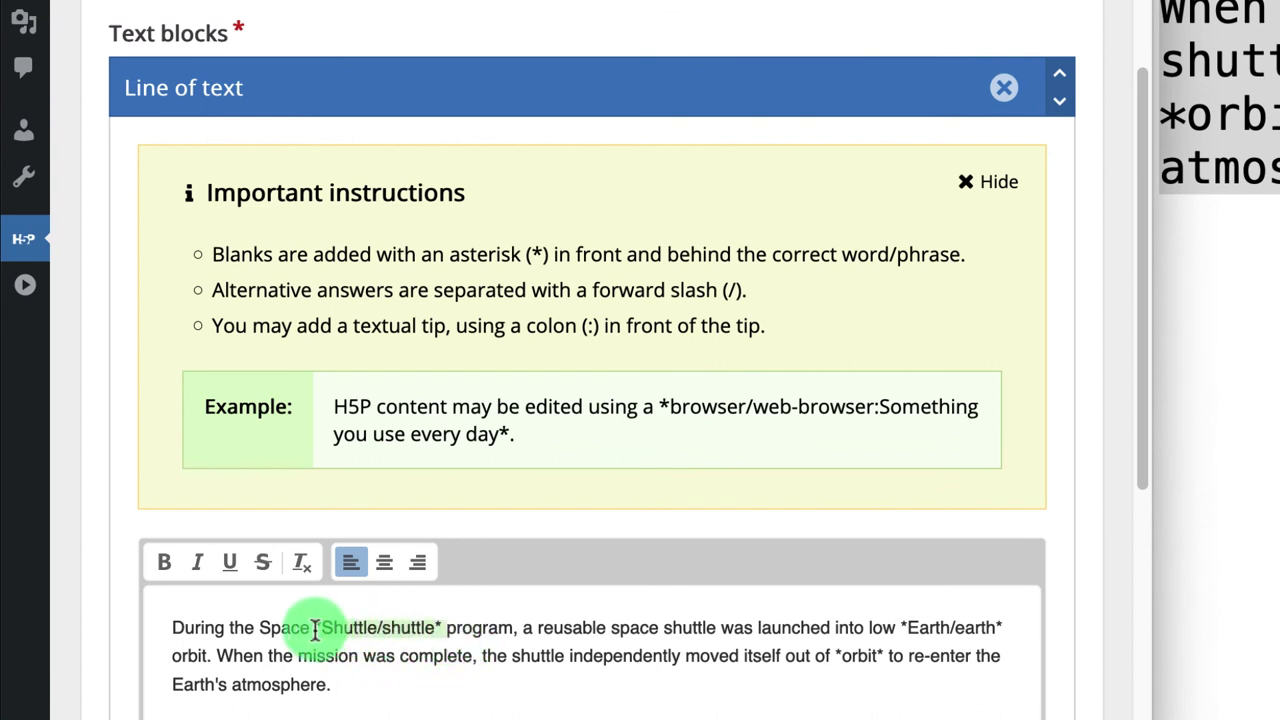
click(441, 688)
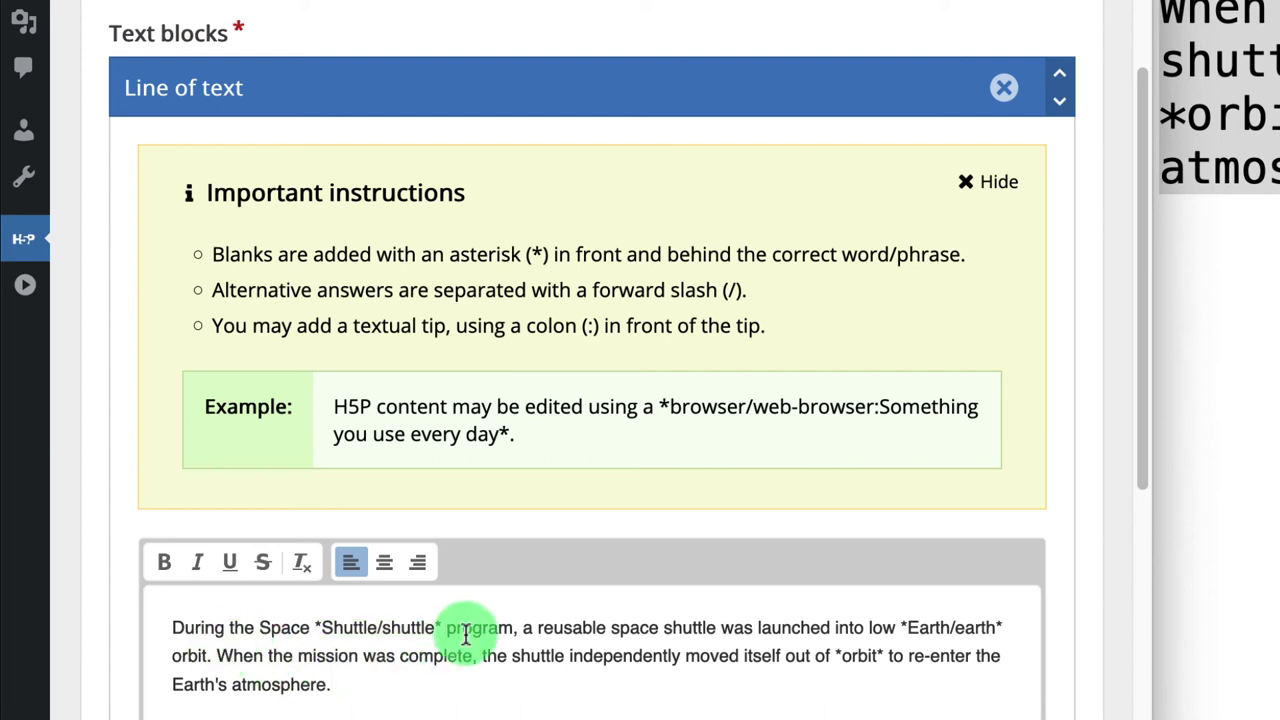
double_click(393, 640)
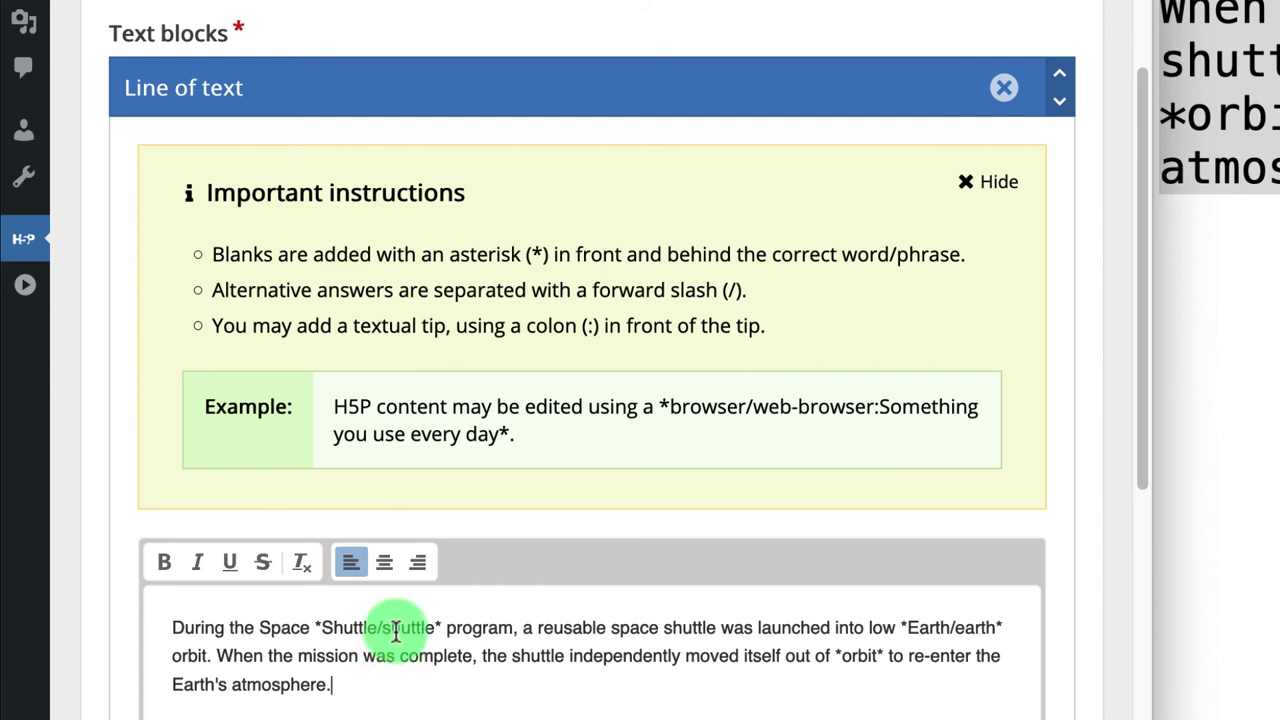
click(315, 628)
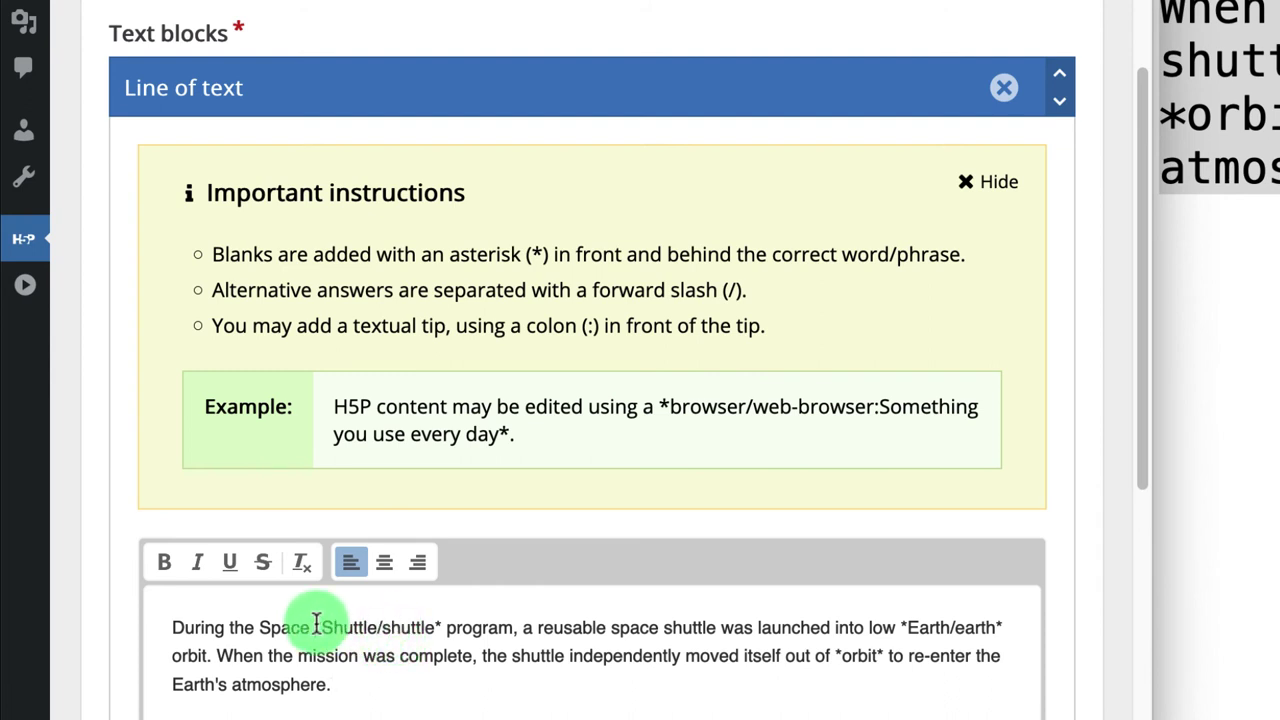
click(442, 627)
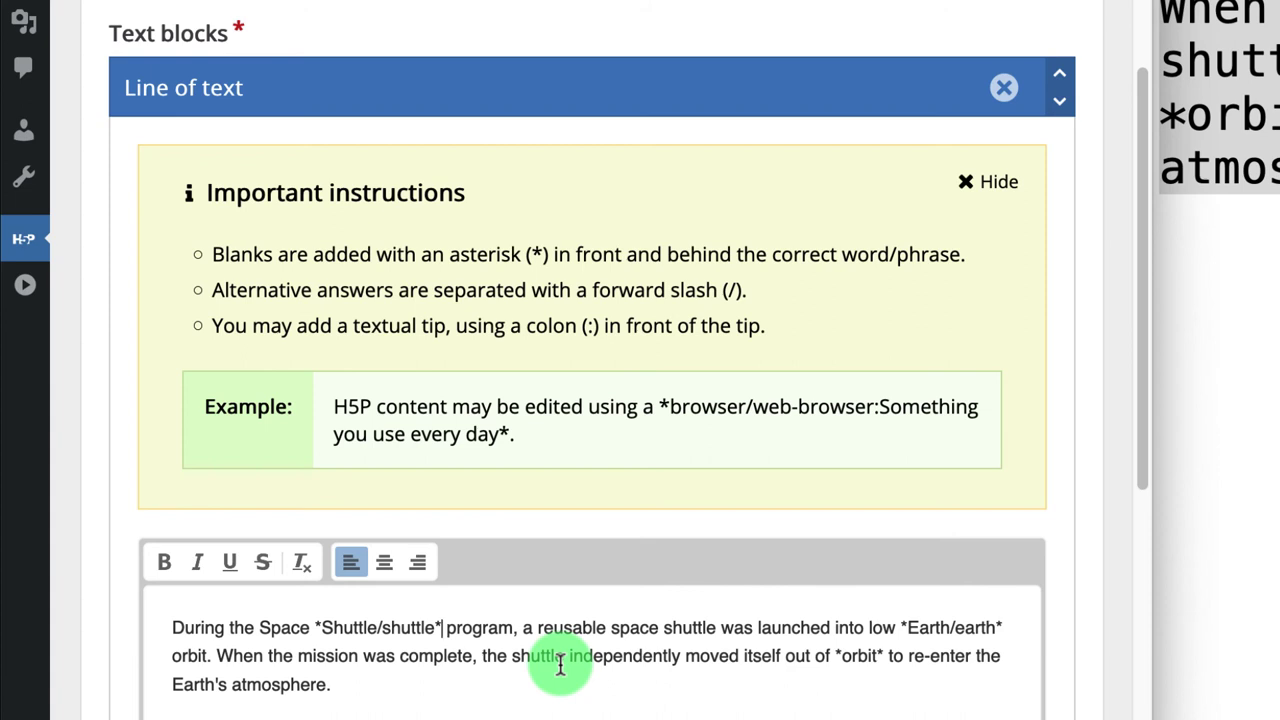
click(468, 677)
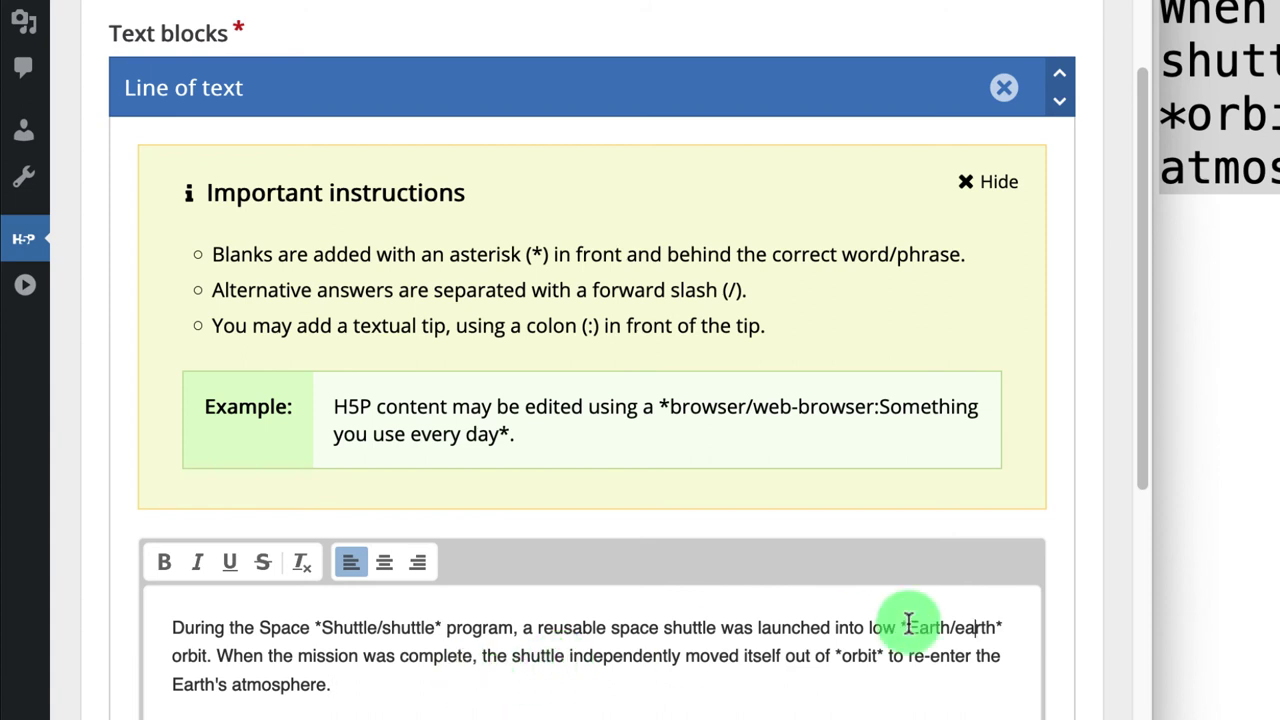
drag(908, 627, 1003, 627)
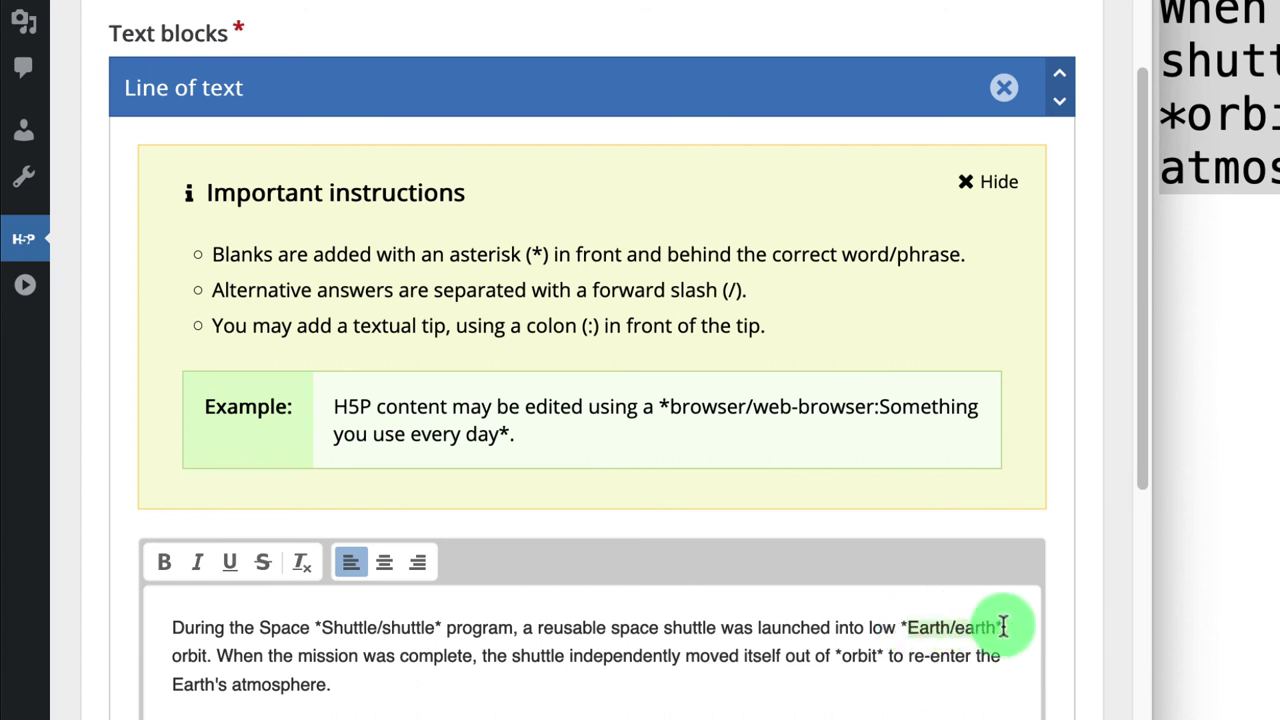
Step: Review the quiz's *orbit* blank and its overall feedback settings, and insert the finished fill-in-the-blanks quiz on slide 5
click(983, 627)
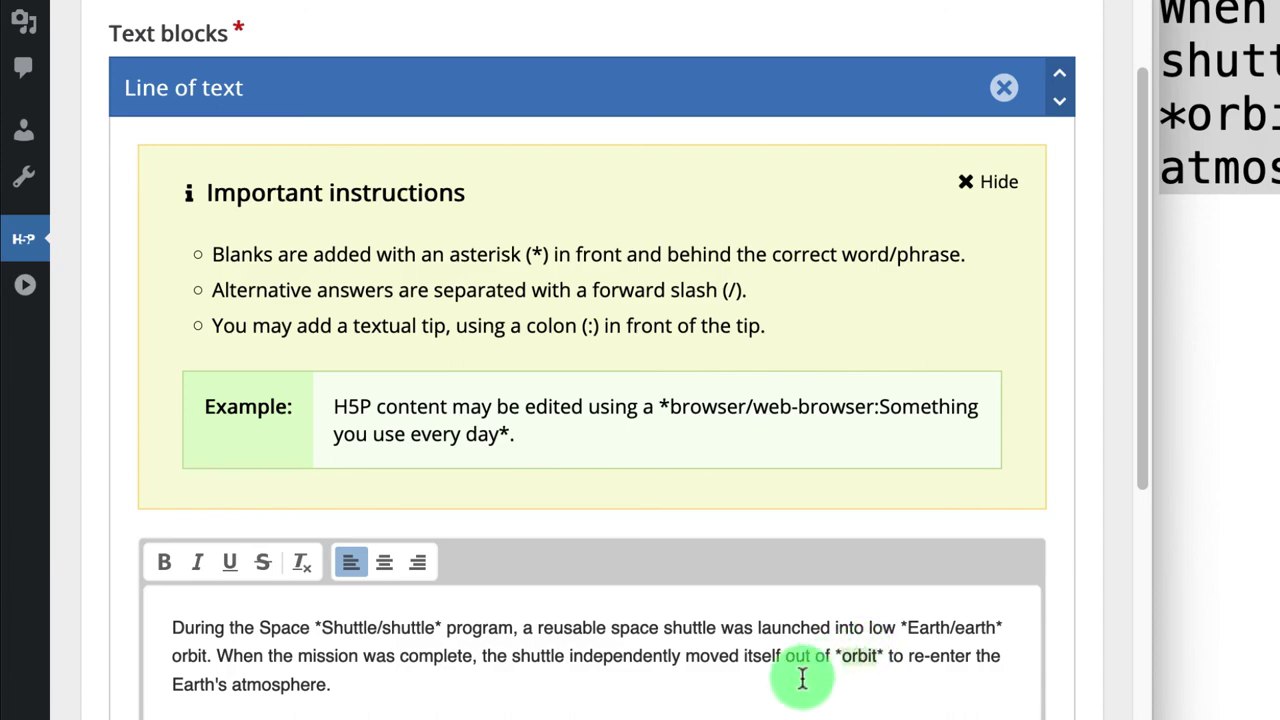
click(740, 697)
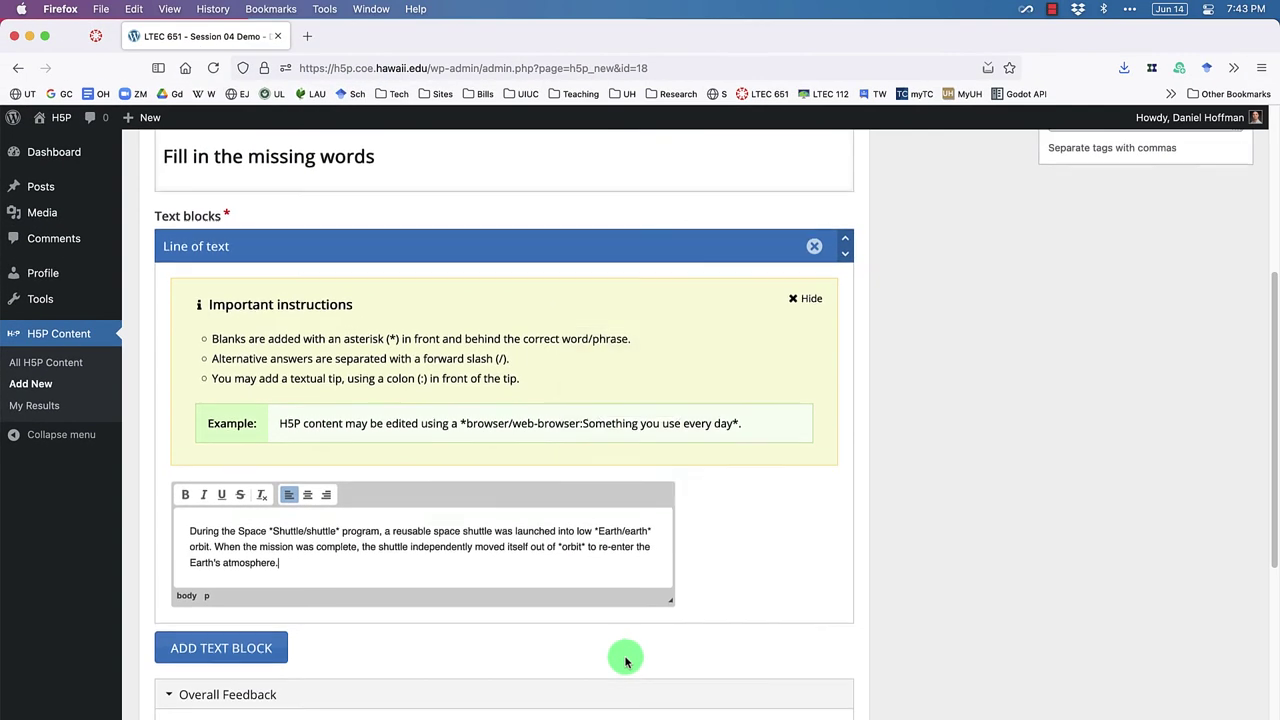
scroll(779, 707, down, 5)
scroll(725, 369, up, 3)
scroll(571, 373, up, 1)
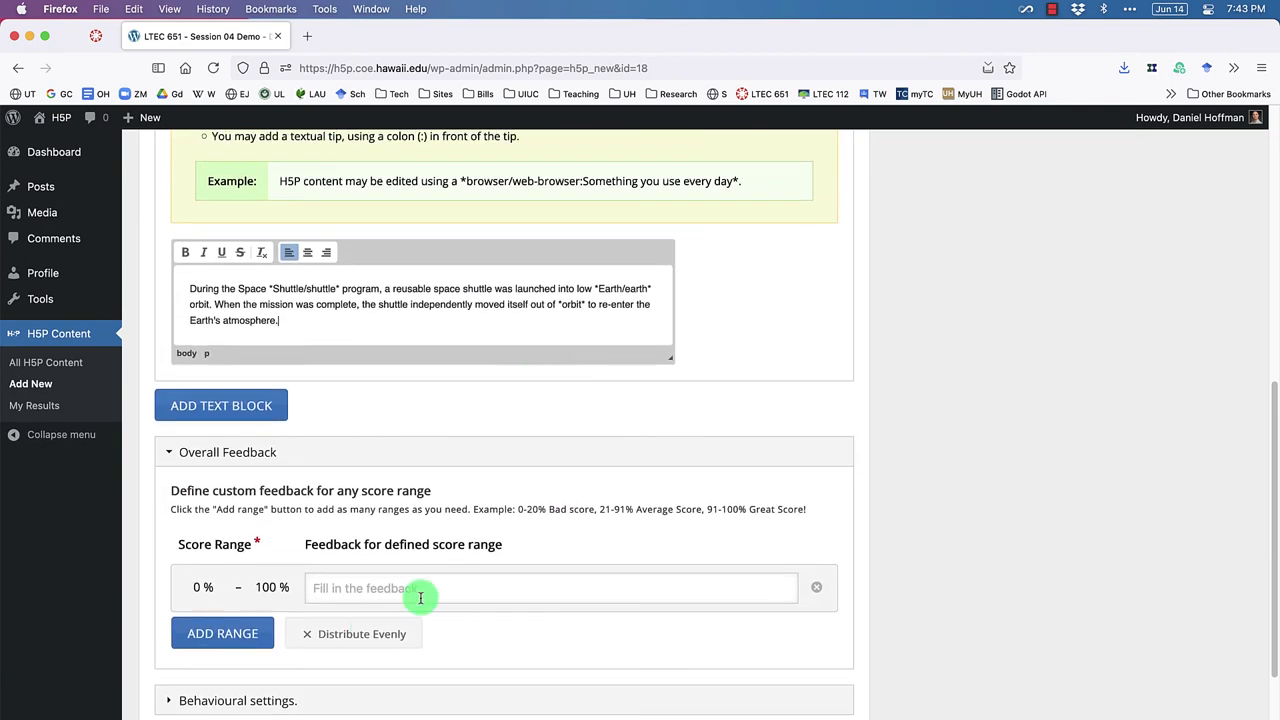
scroll(723, 589, down, 1)
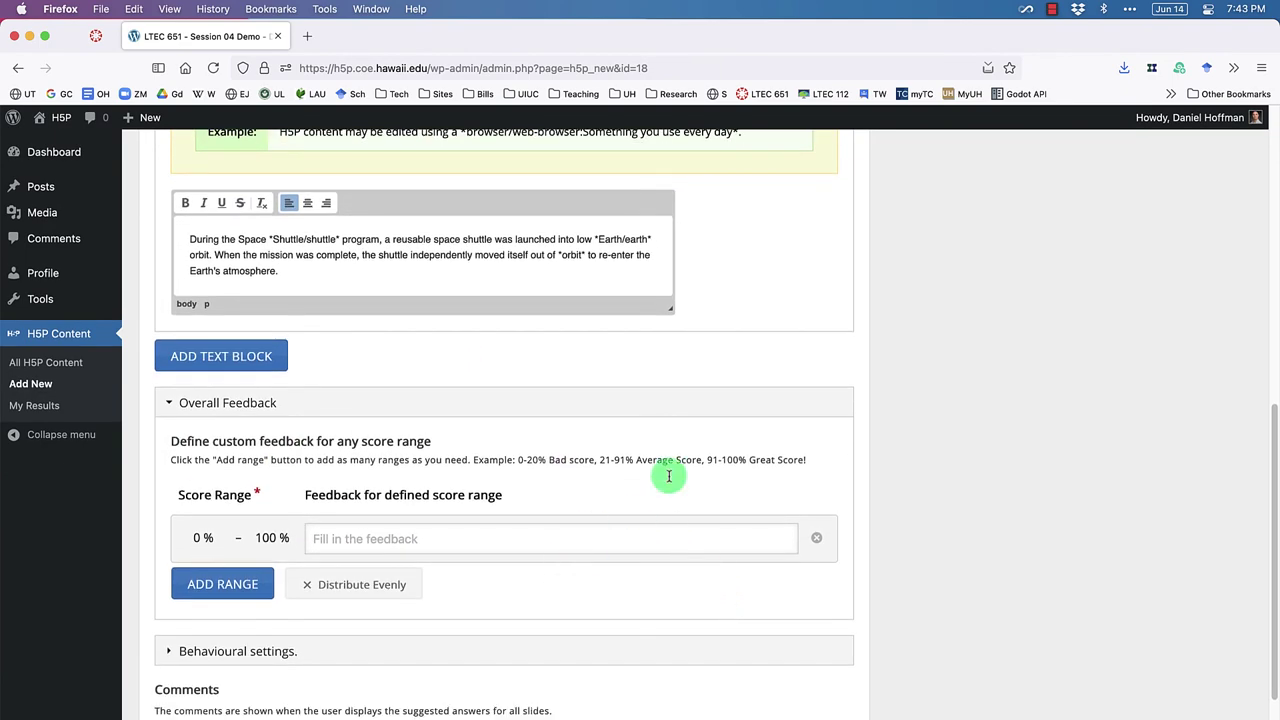
scroll(666, 471, up, 15)
click(811, 273)
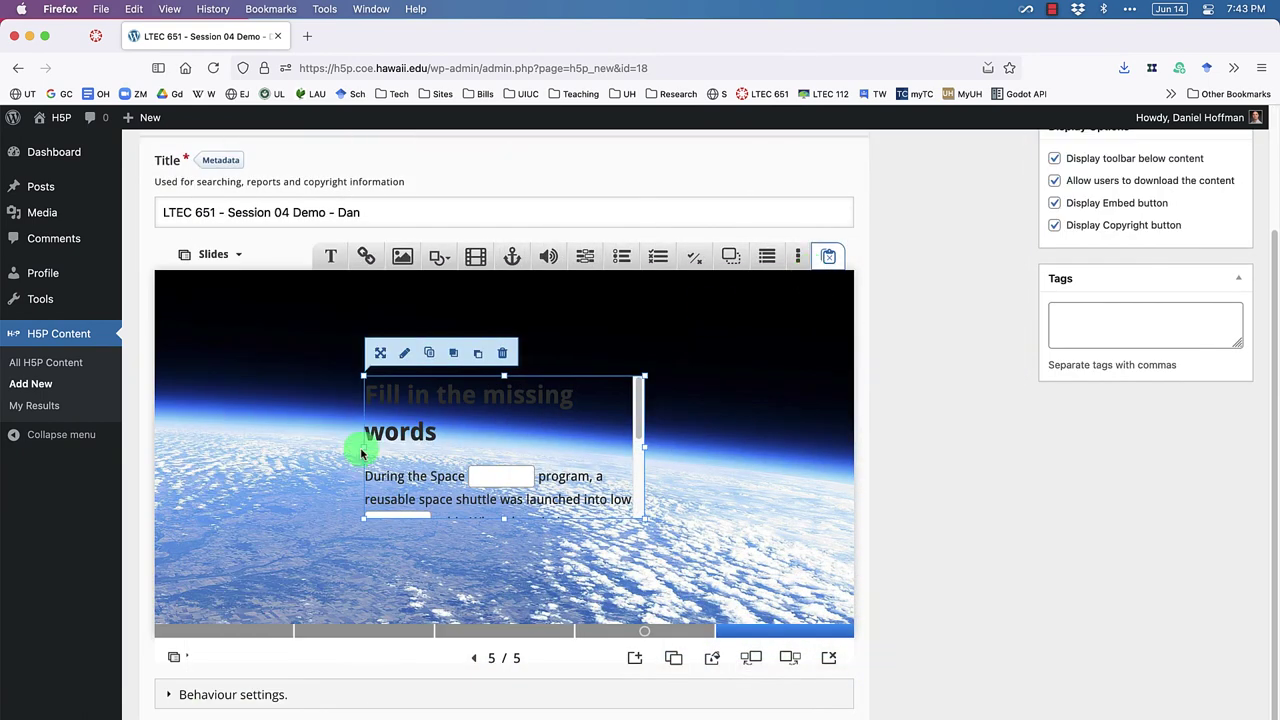
Step: Widen the fill-in-the-blanks quiz to nearly the full slide width and place it over the lower, brighter part of the Earth image
drag(361, 450, 196, 451)
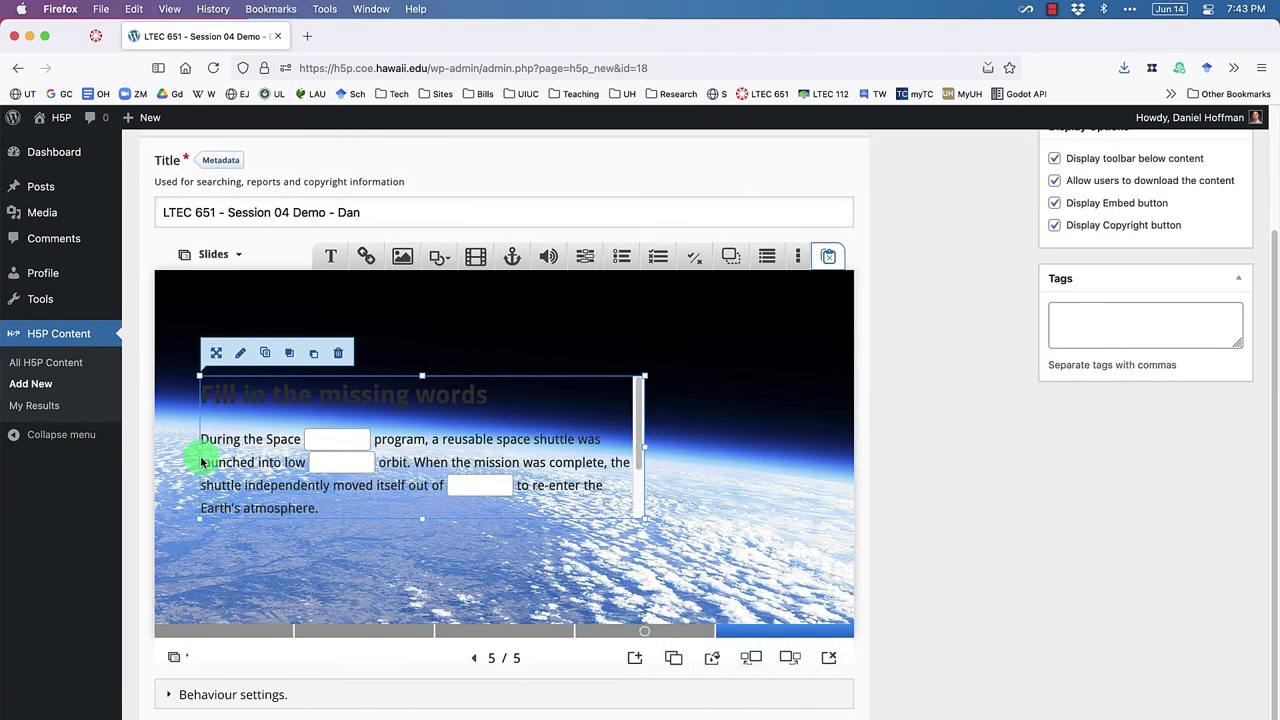
click(645, 449)
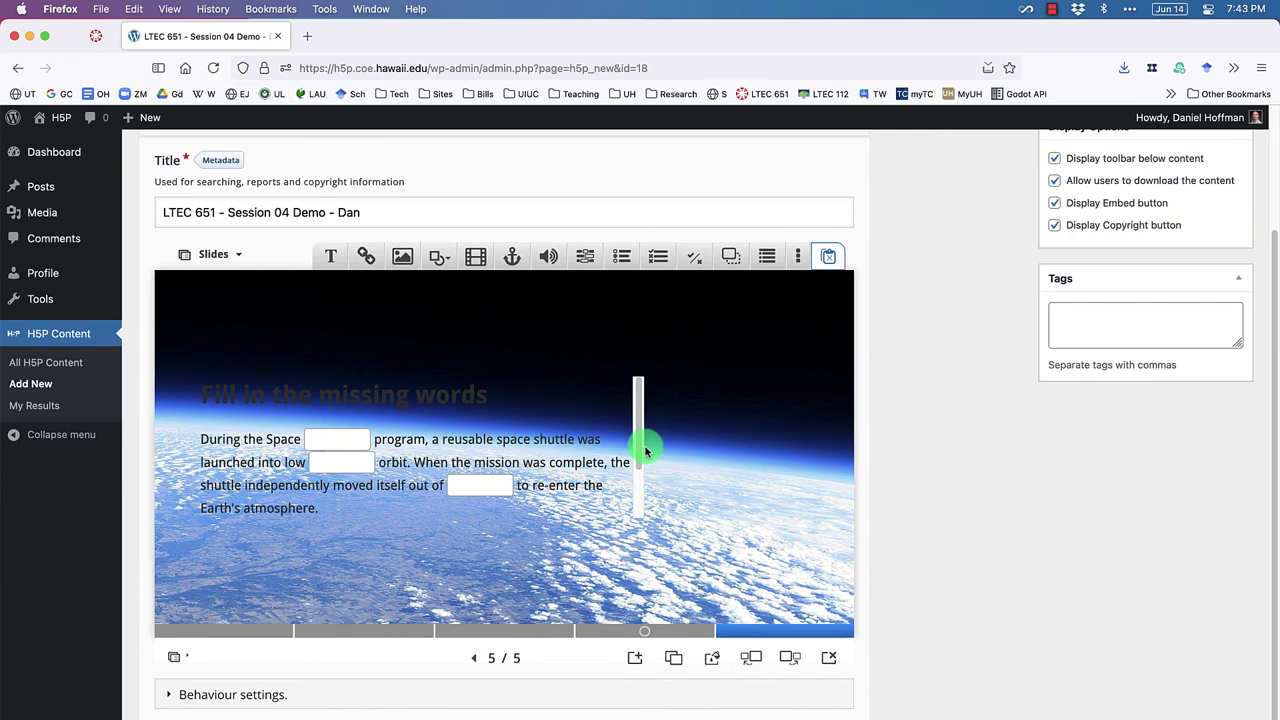
click(645, 450)
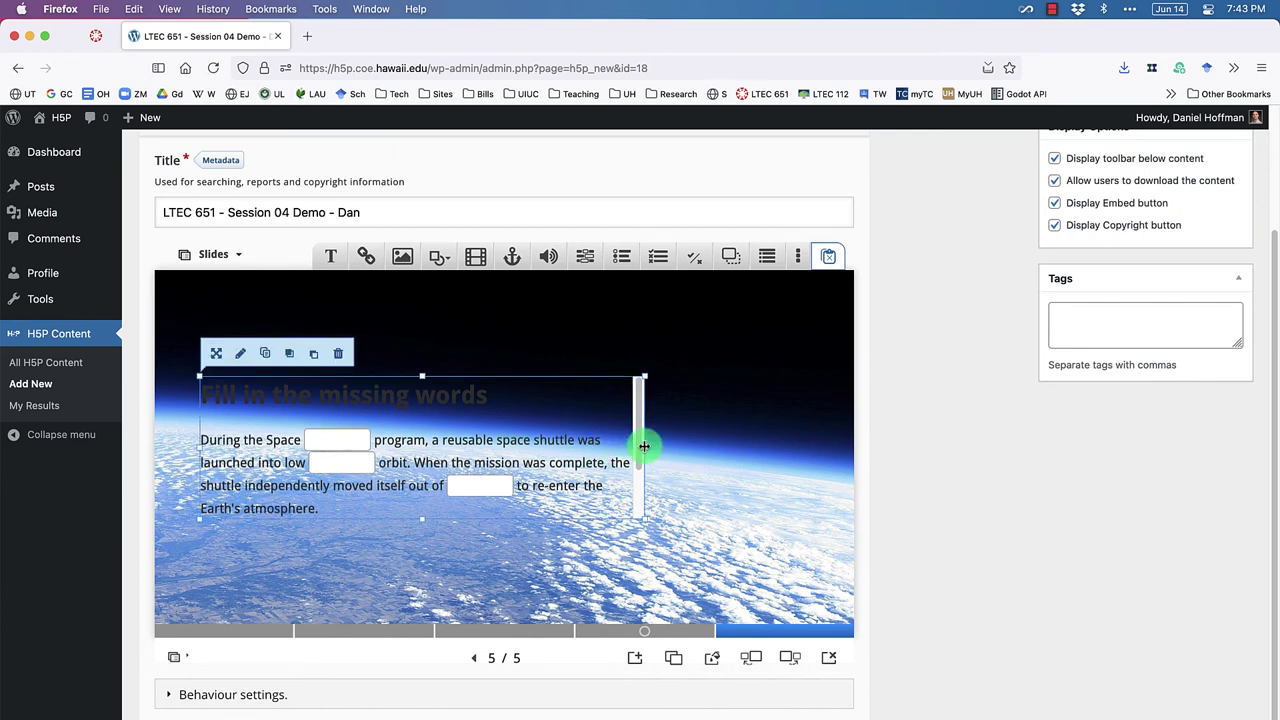
drag(645, 450, 818, 452)
drag(686, 457, 506, 410)
drag(511, 474, 505, 505)
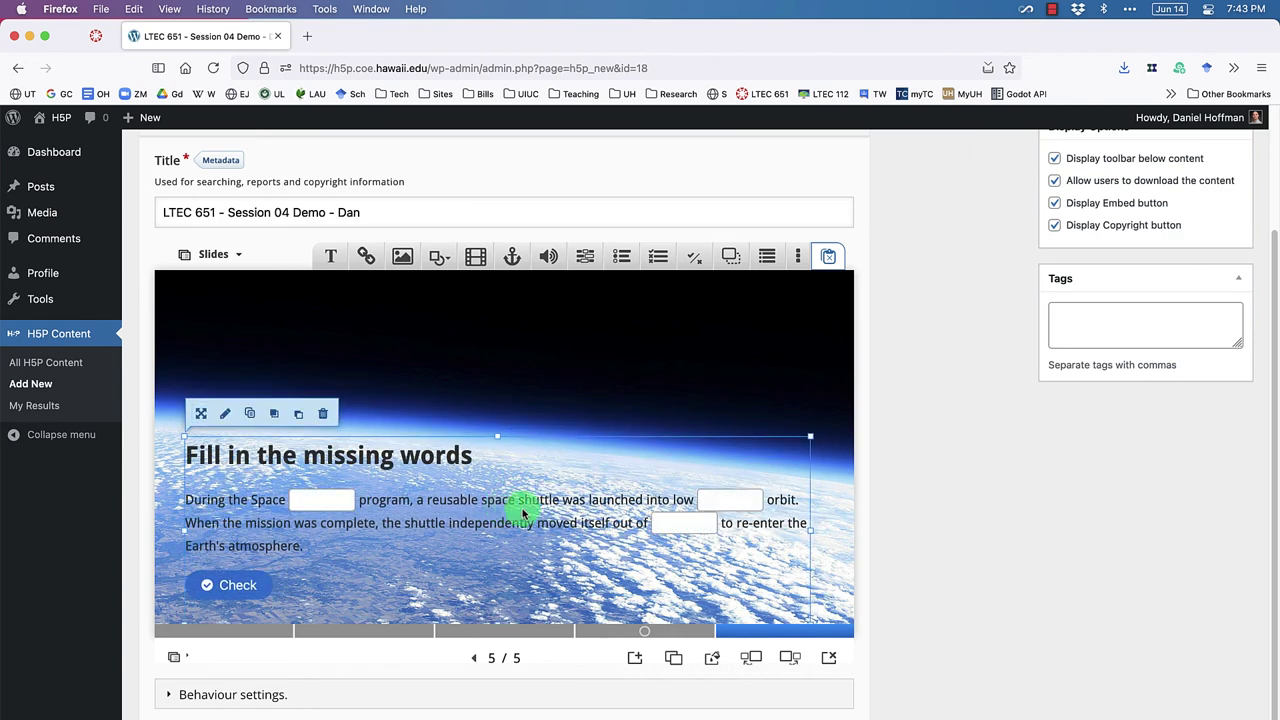
drag(810, 530, 837, 535)
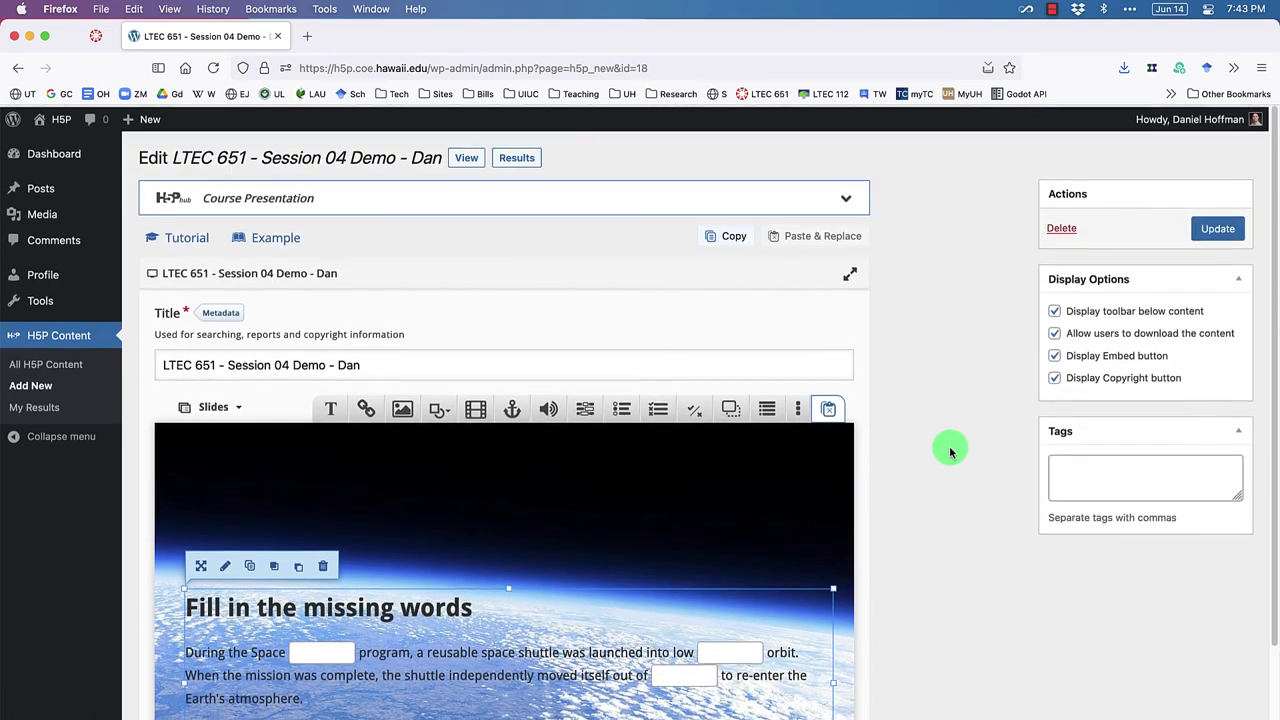
Step: Check slide 5's title in the slide list and save the updated presentation
scroll(200, 655, down, 4)
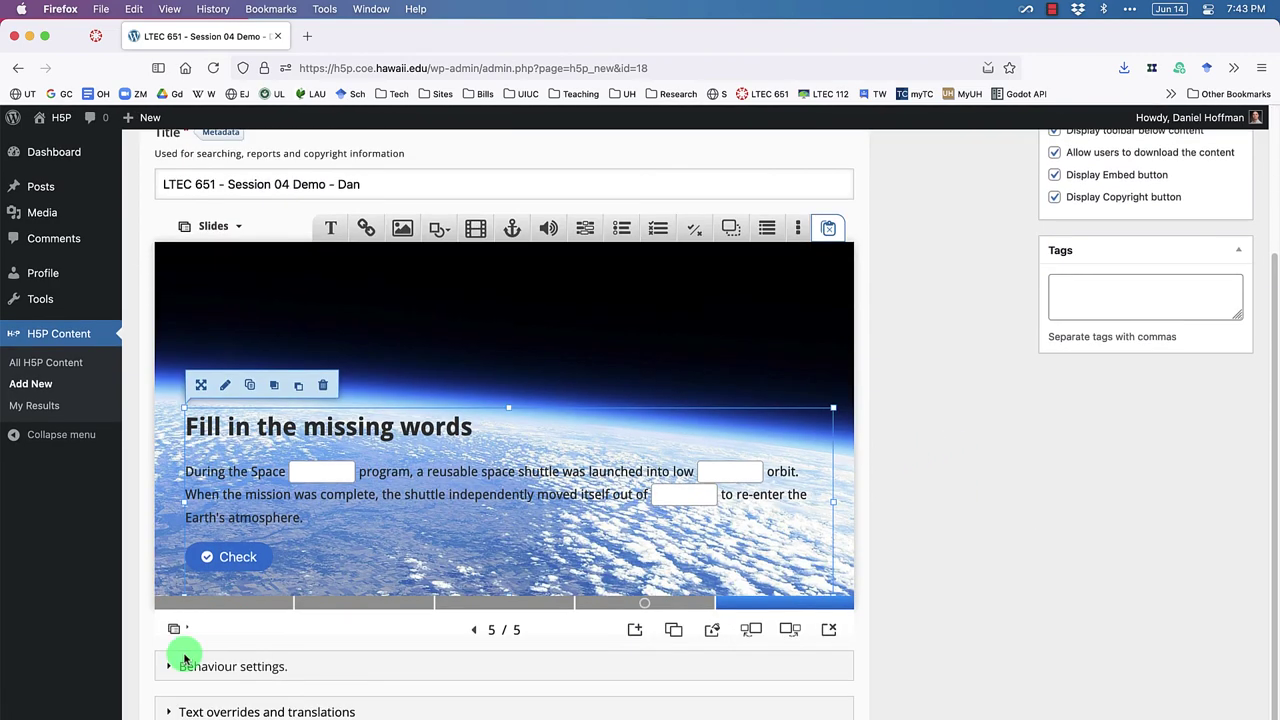
click(176, 632)
click(203, 462)
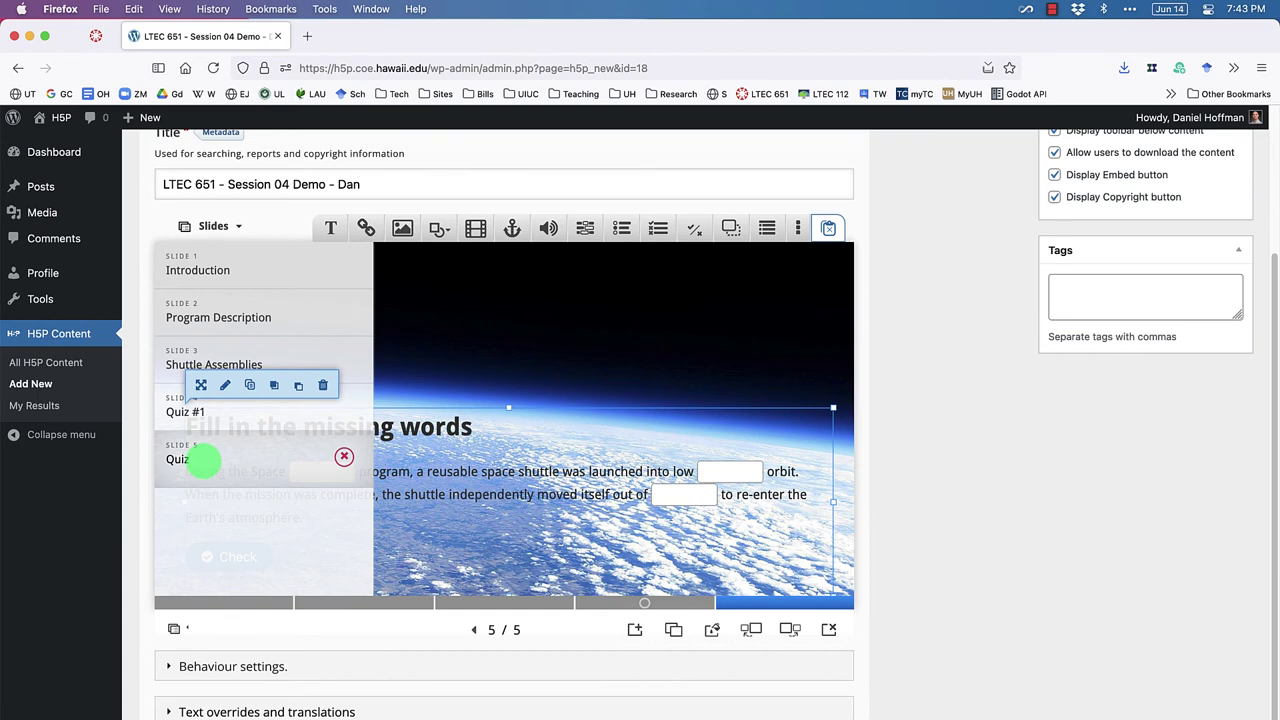
click(480, 481)
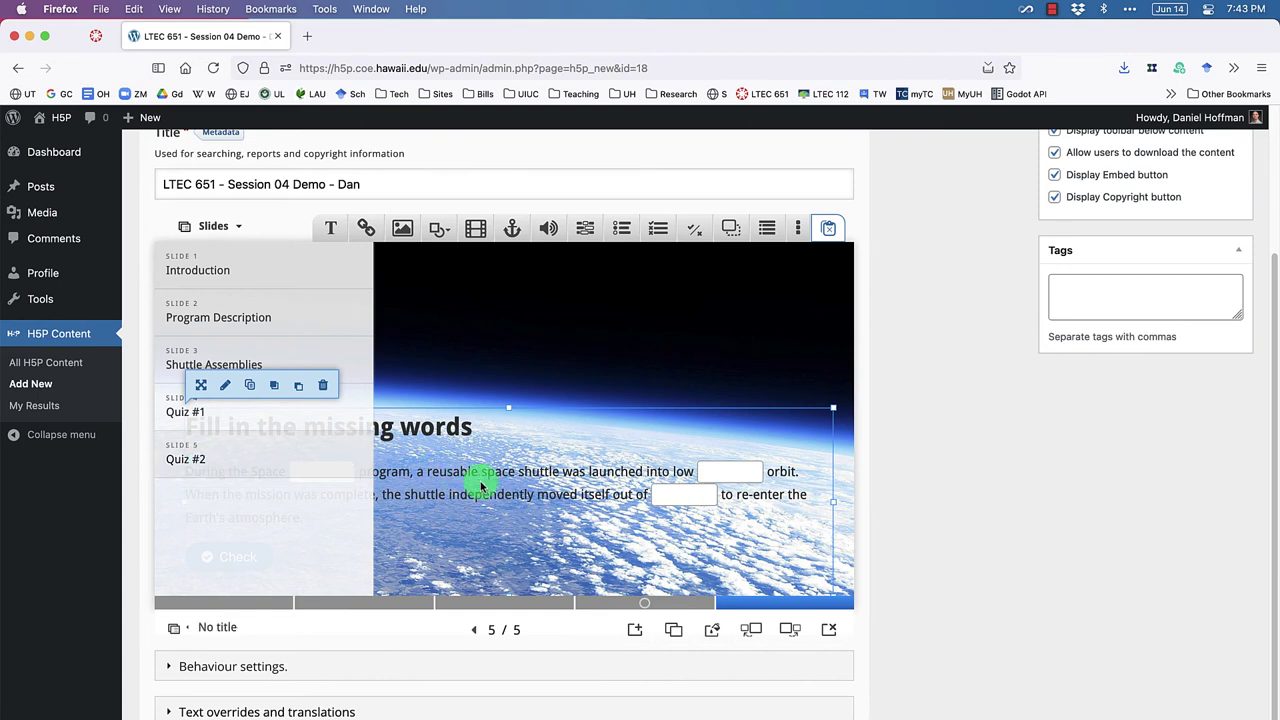
scroll(480, 481, up, 3)
click(1216, 206)
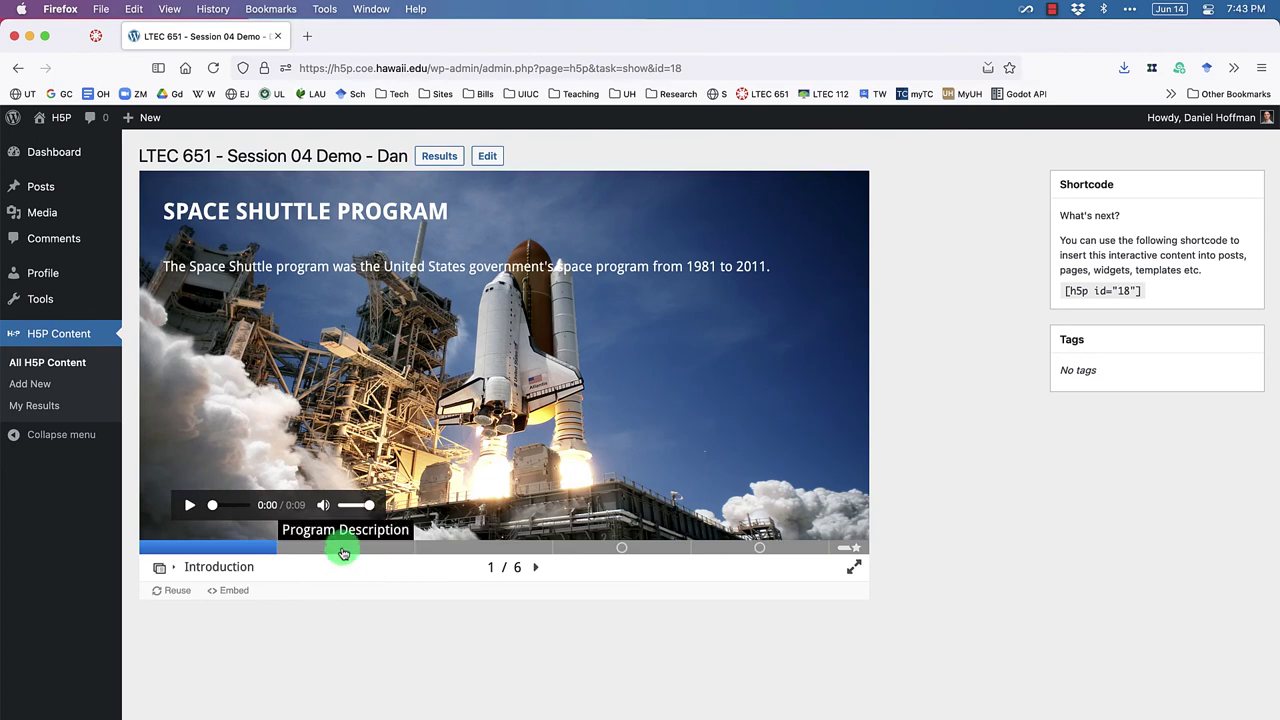
Step: Preview the saved slides up to Quiz #1 and show the presentation in full screen
click(412, 549)
click(480, 549)
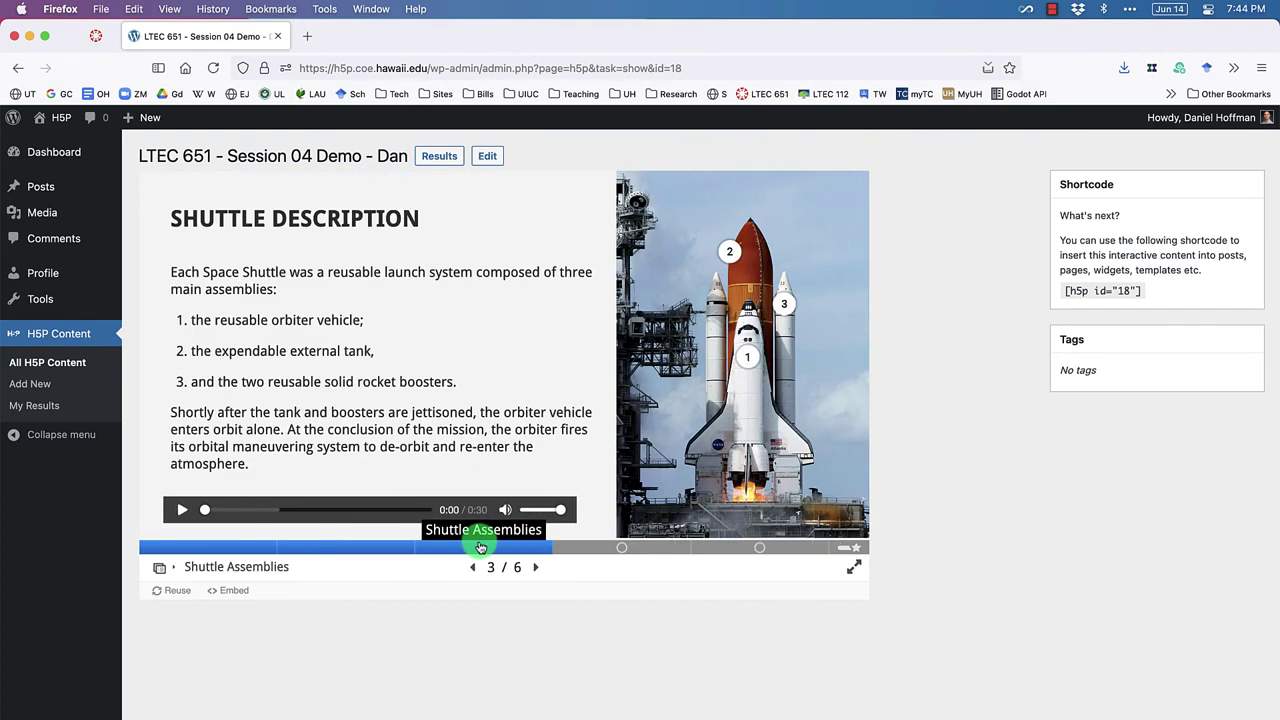
click(640, 550)
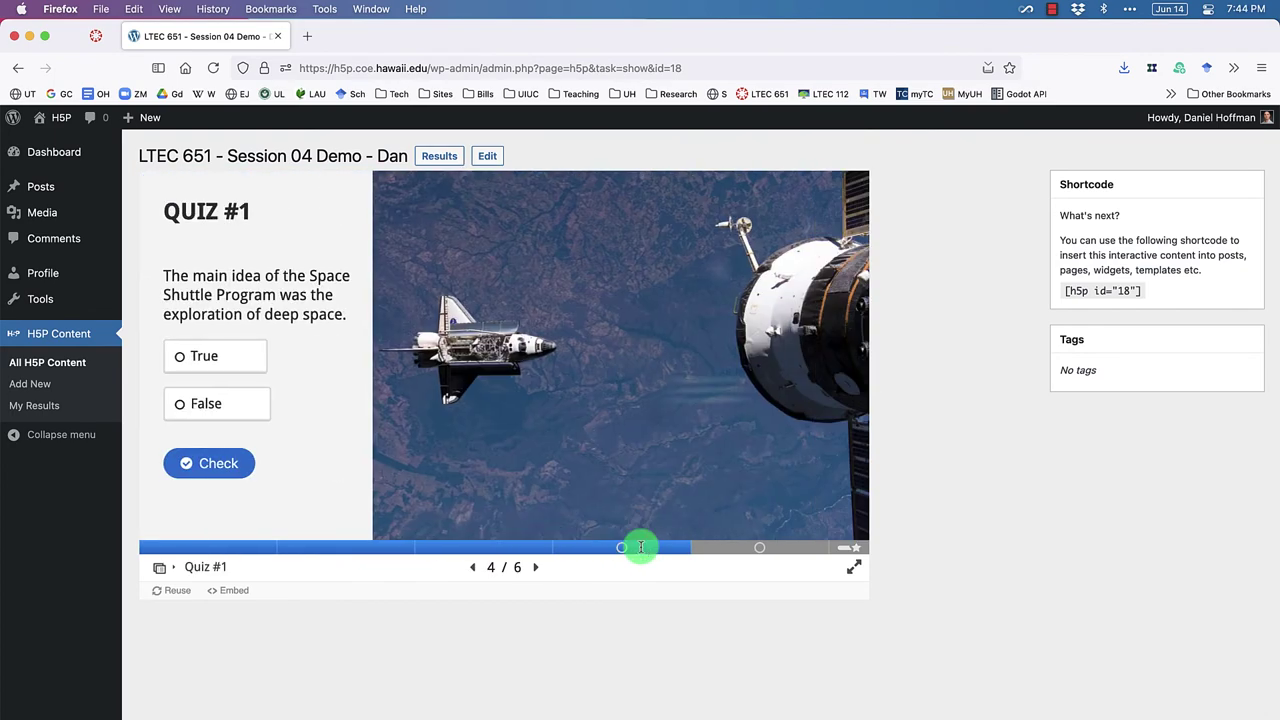
click(853, 567)
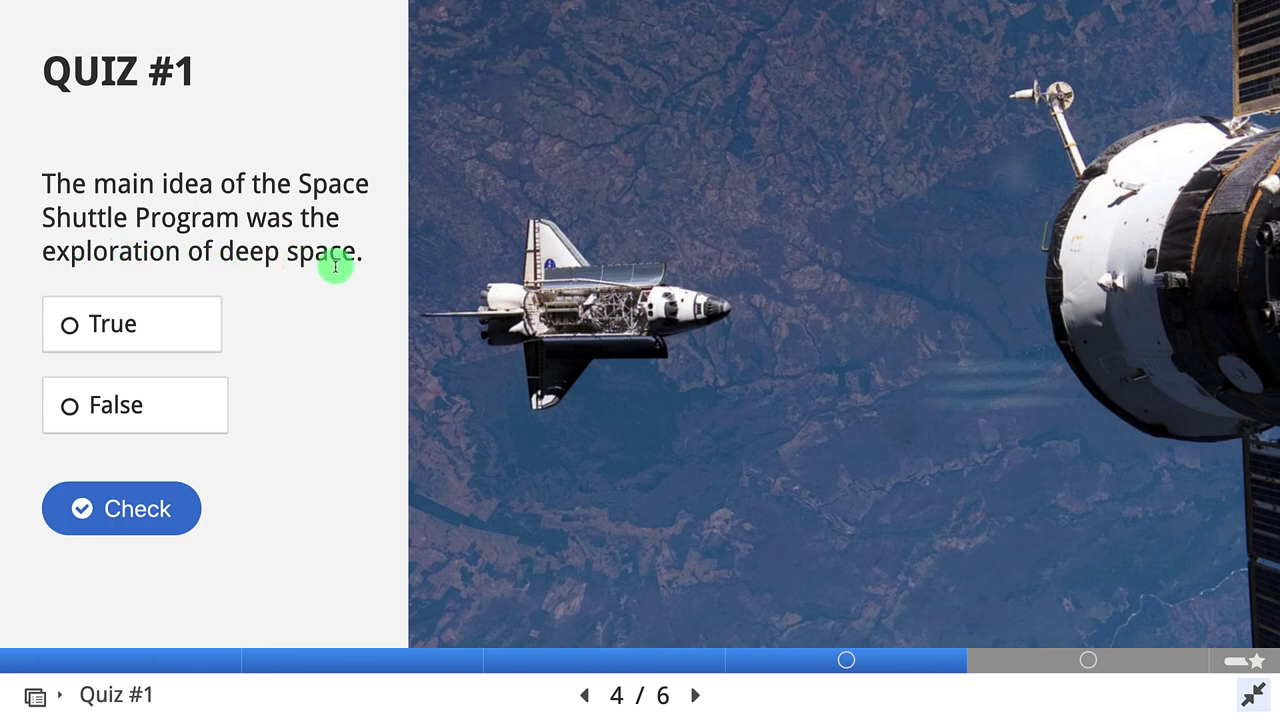
Step: Test Quiz #1 with the answer True, read the feedback and reset the question
click(129, 326)
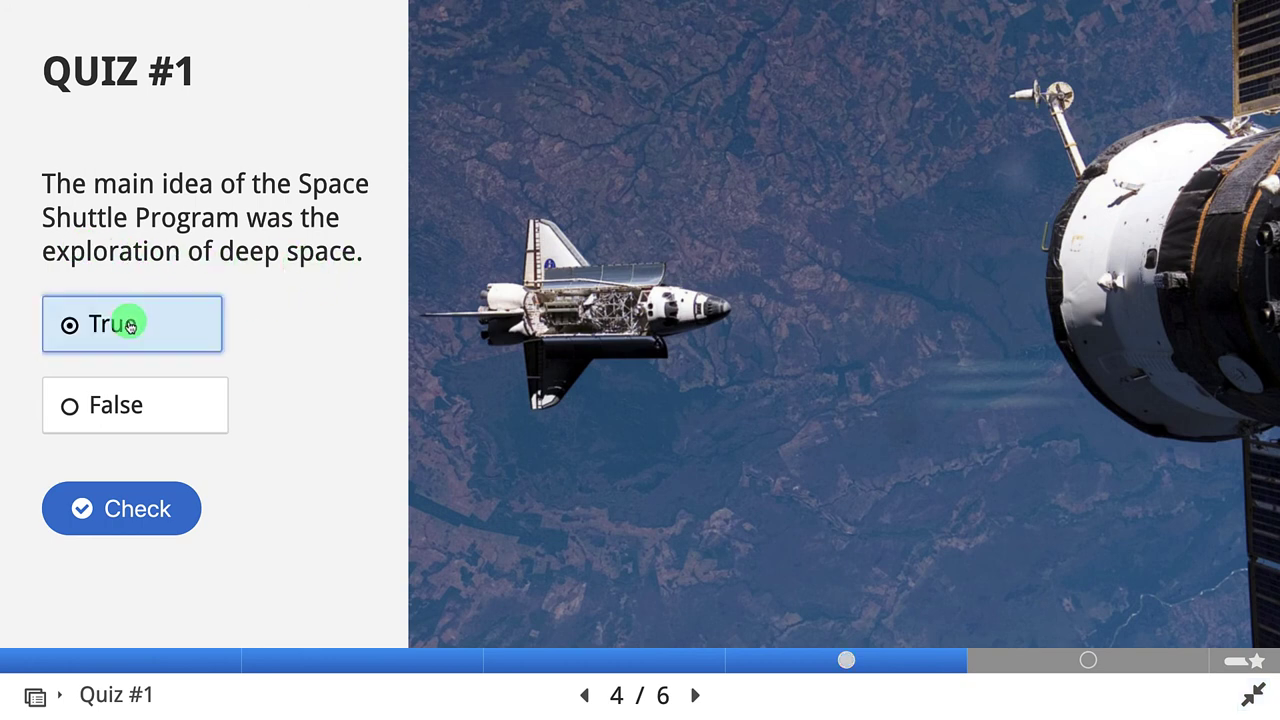
click(143, 500)
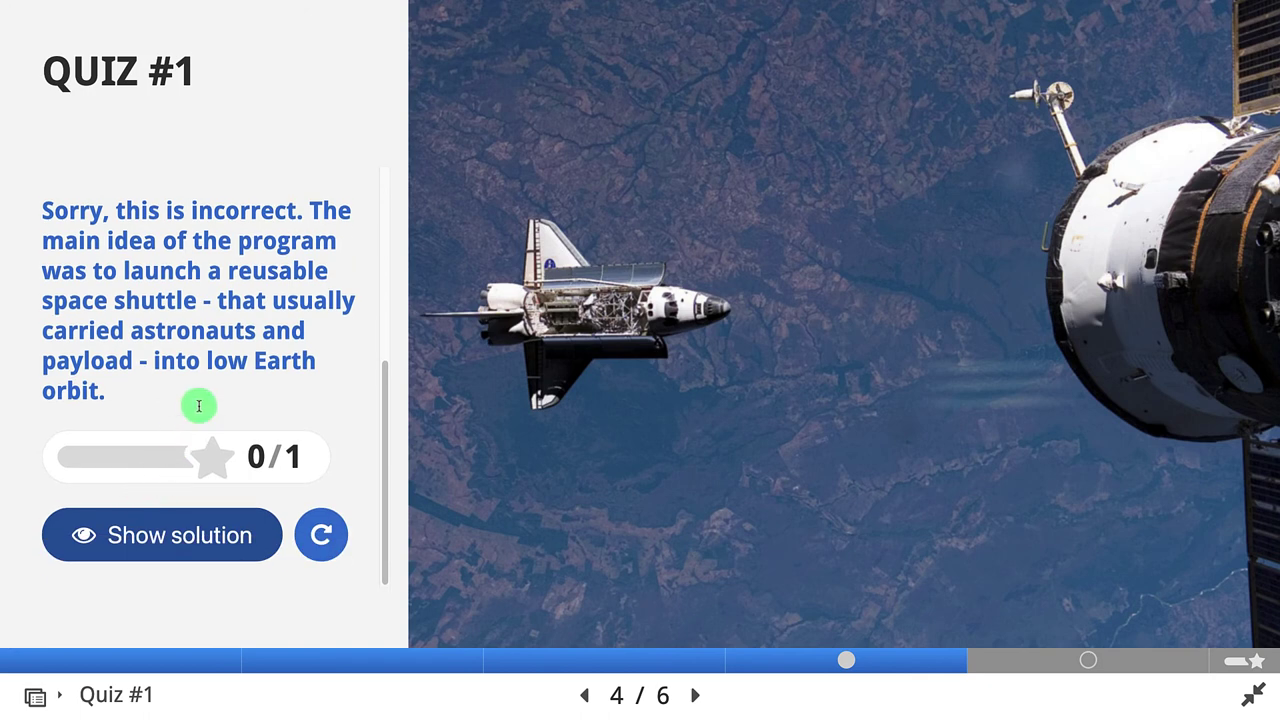
drag(314, 211, 285, 372)
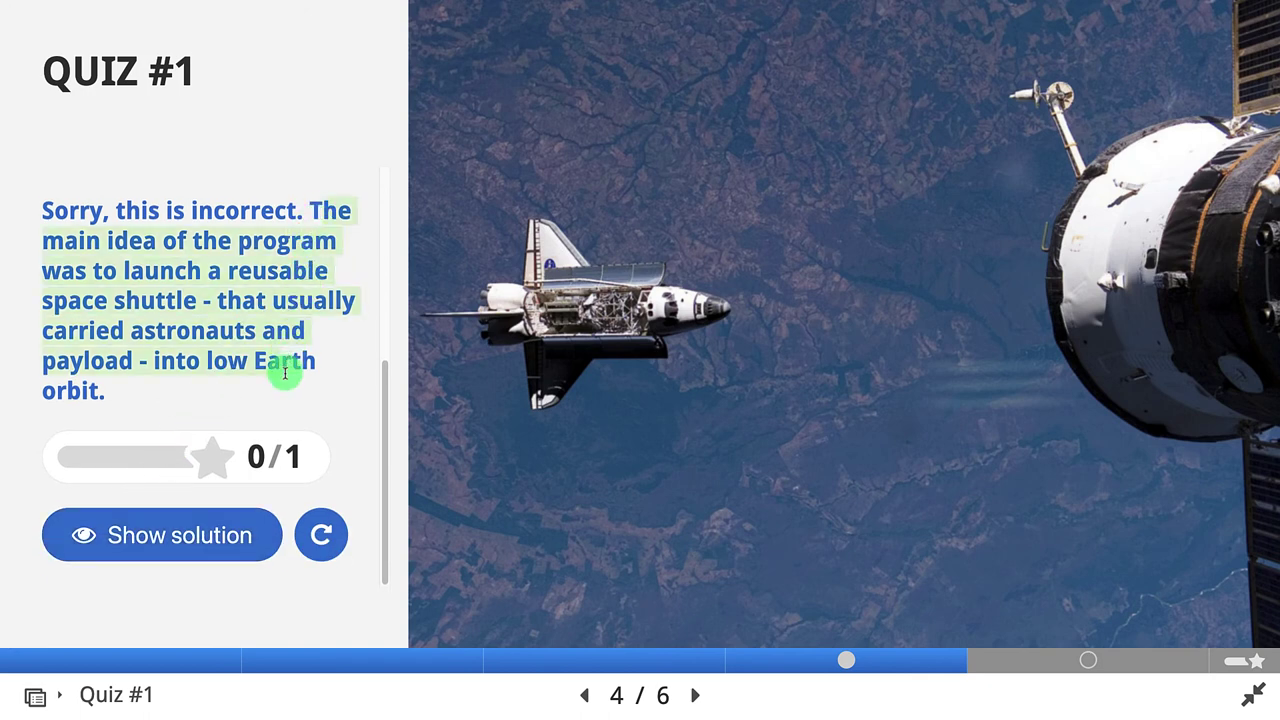
click(320, 533)
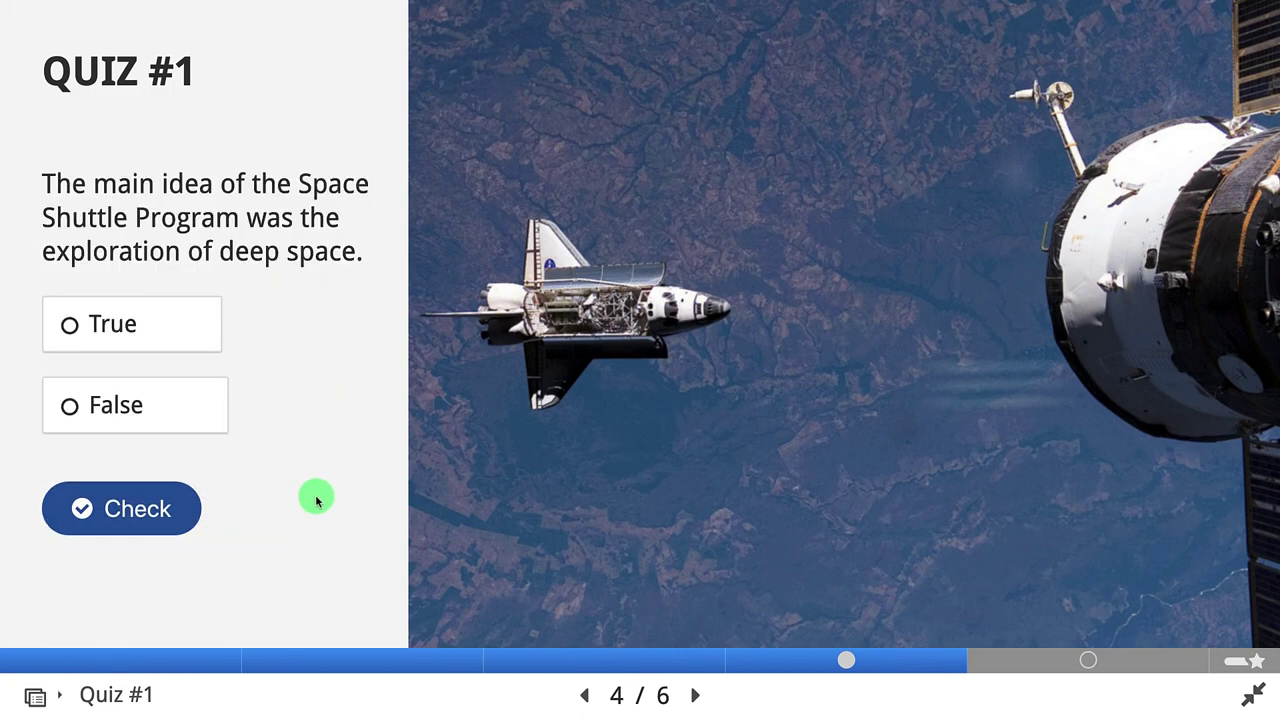
Step: Test Quiz #1 with the answer False and review its feedback
click(148, 410)
click(120, 506)
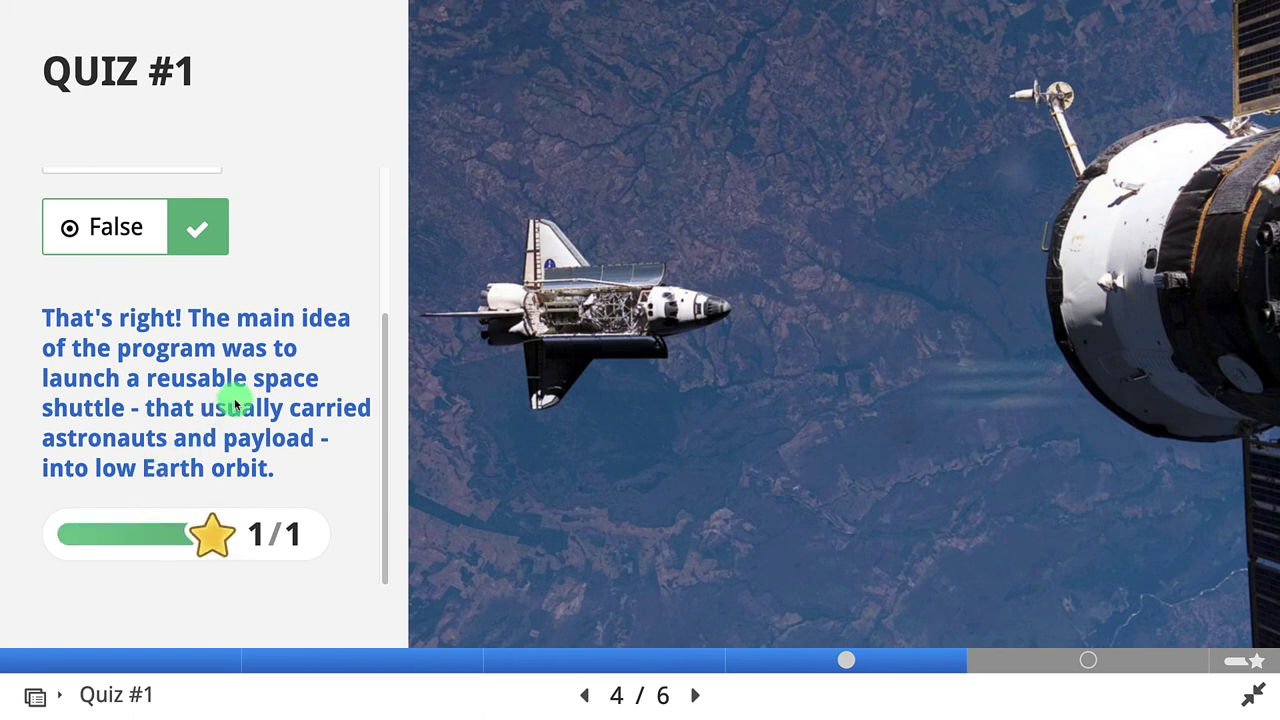
scroll(300, 338, up, 3)
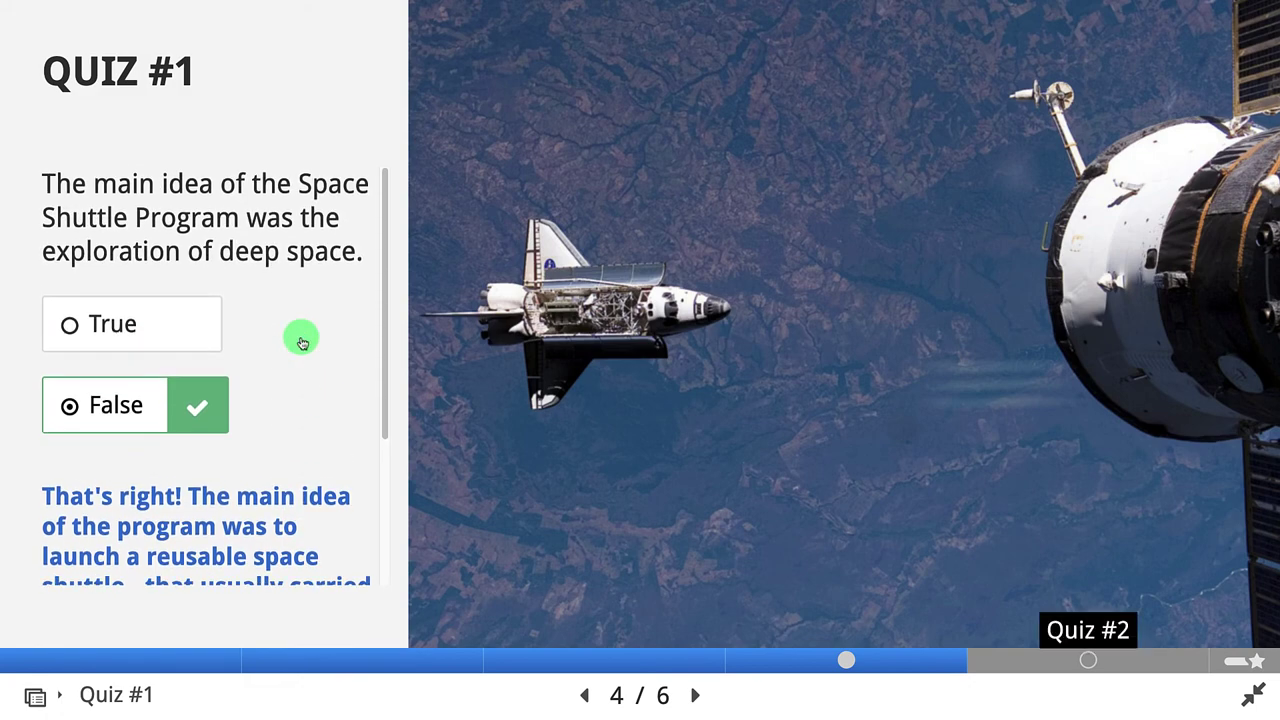
Step: Test Quiz #2 by filling the blanks with "Shuttle", "mars" and "orbit" and checking the answers
key(Right)
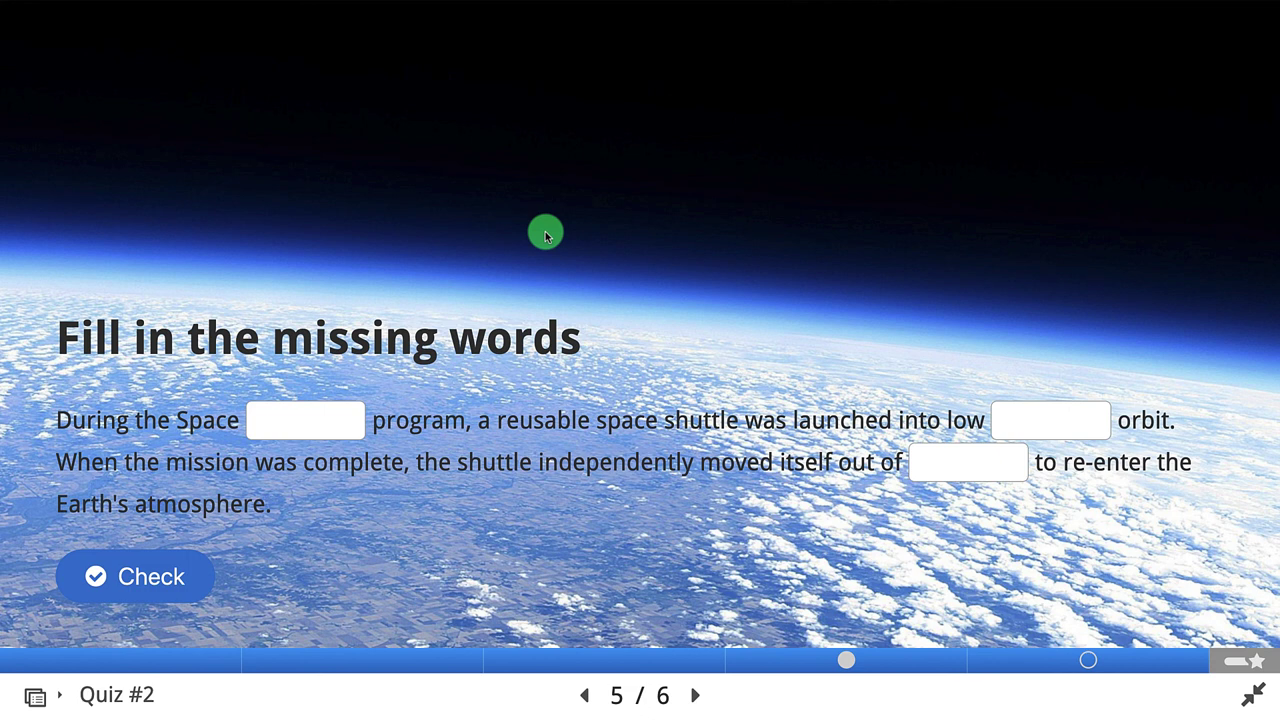
click(298, 406)
text(Shuttle)
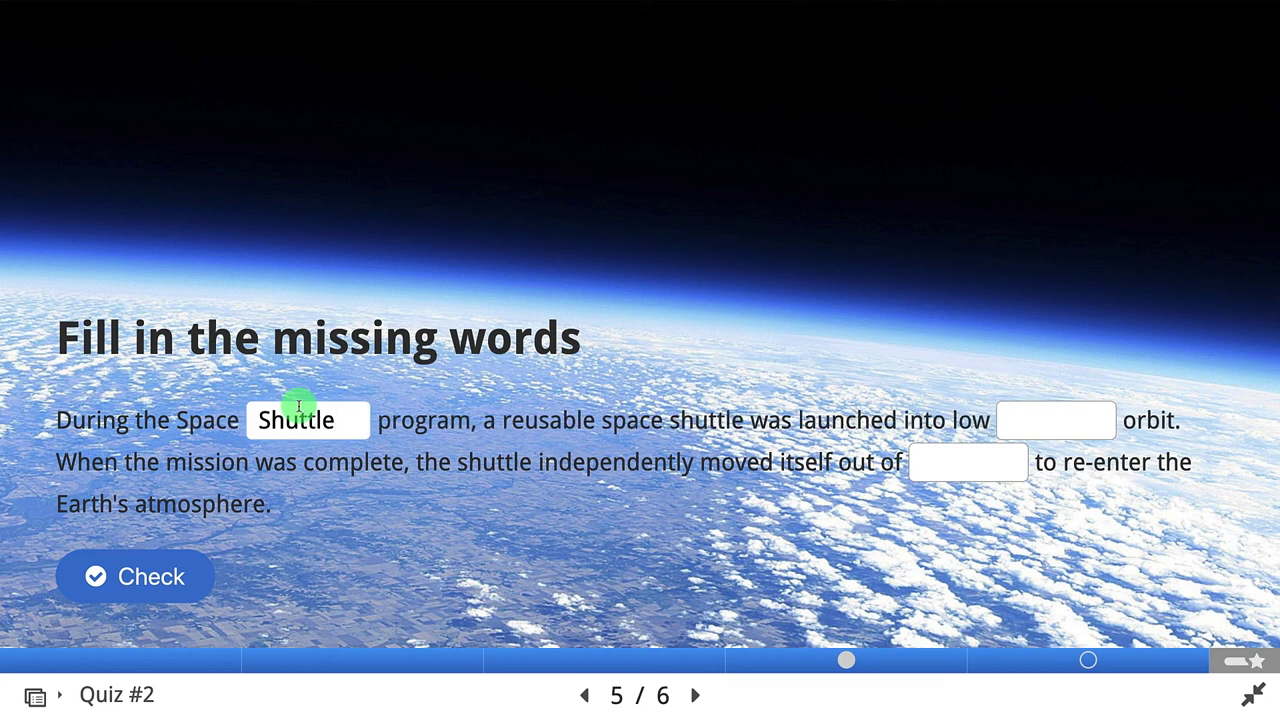
click(1031, 418)
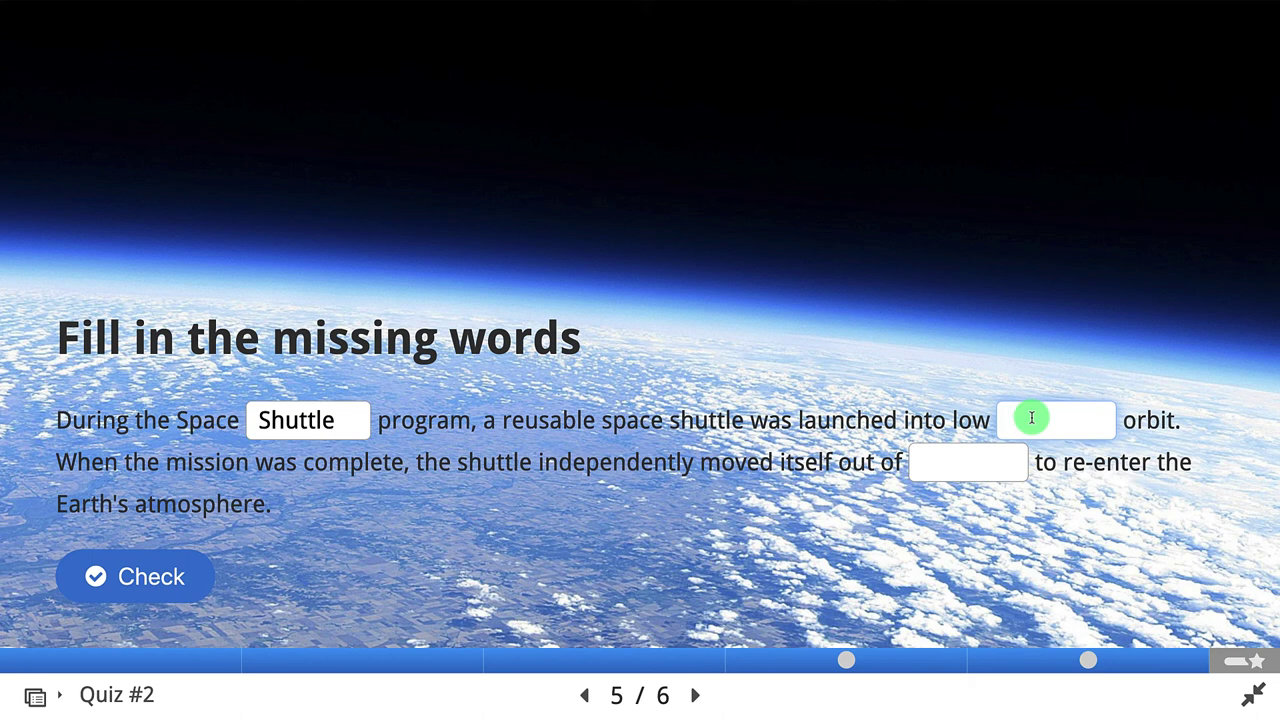
text(mars)
click(952, 462)
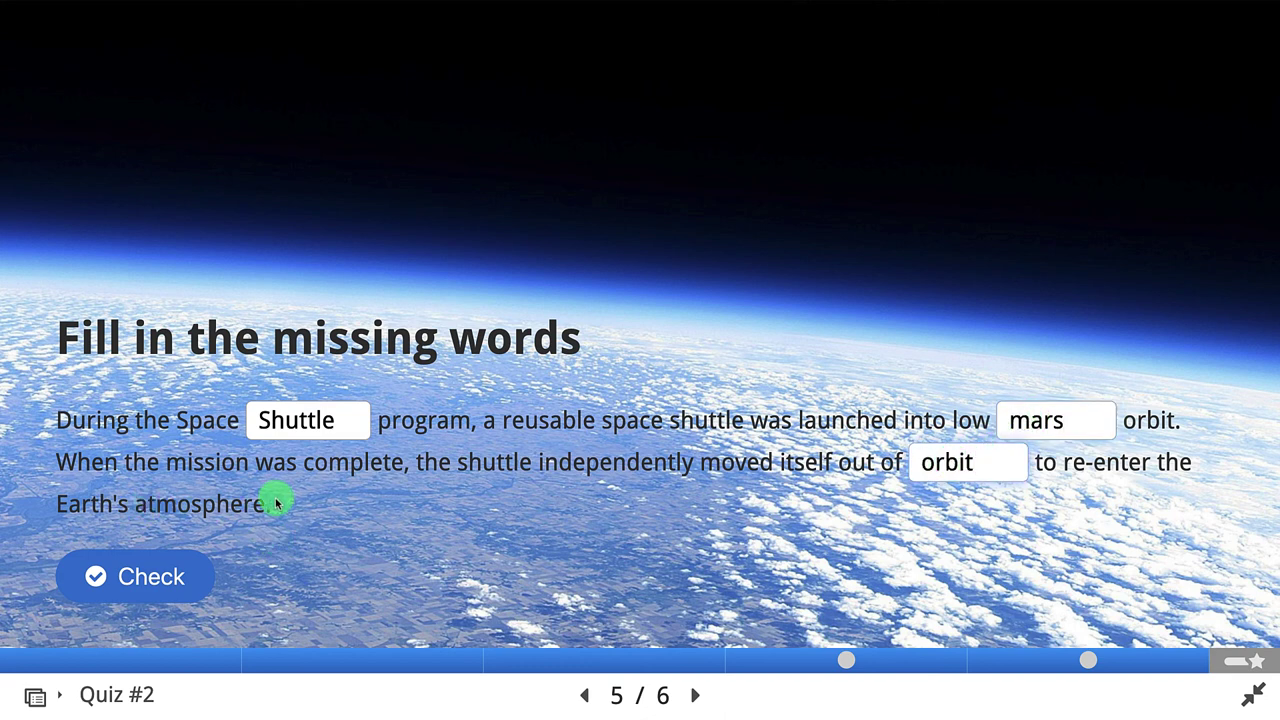
click(178, 585)
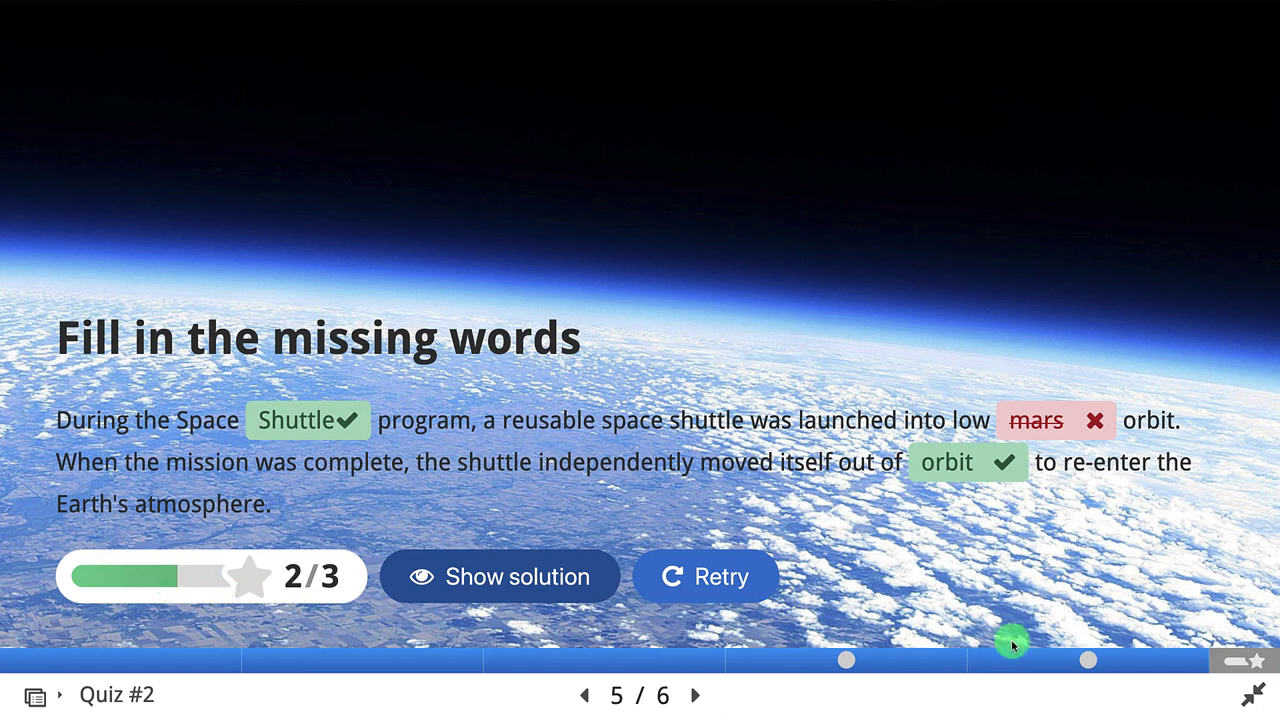
Step: View the score summary slide, leave full screen and return to the Introduction slide
click(1256, 662)
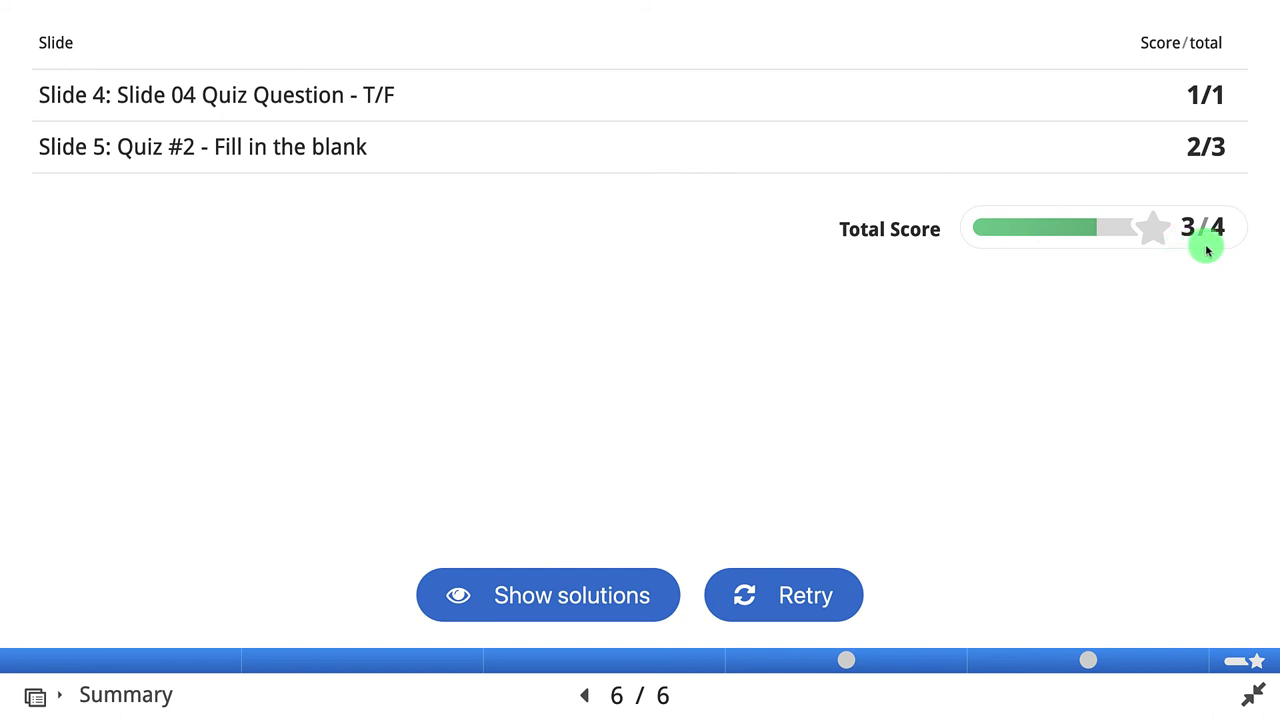
click(1253, 693)
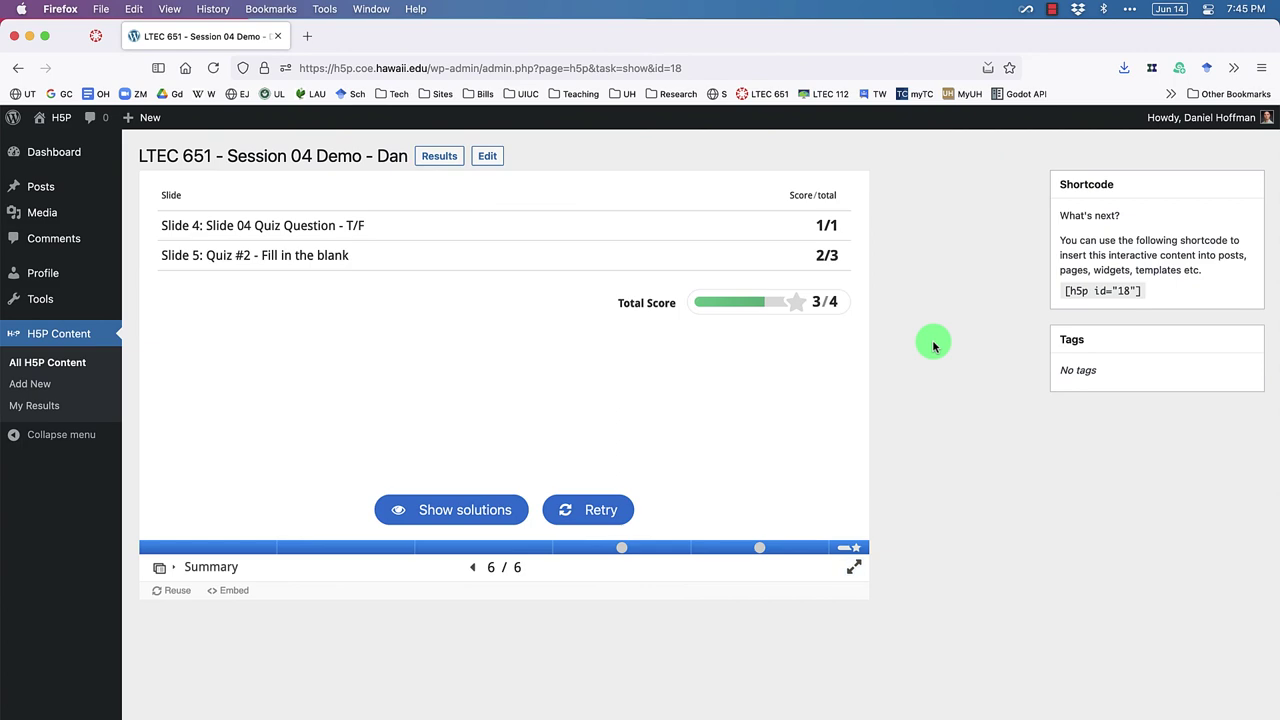
click(197, 552)
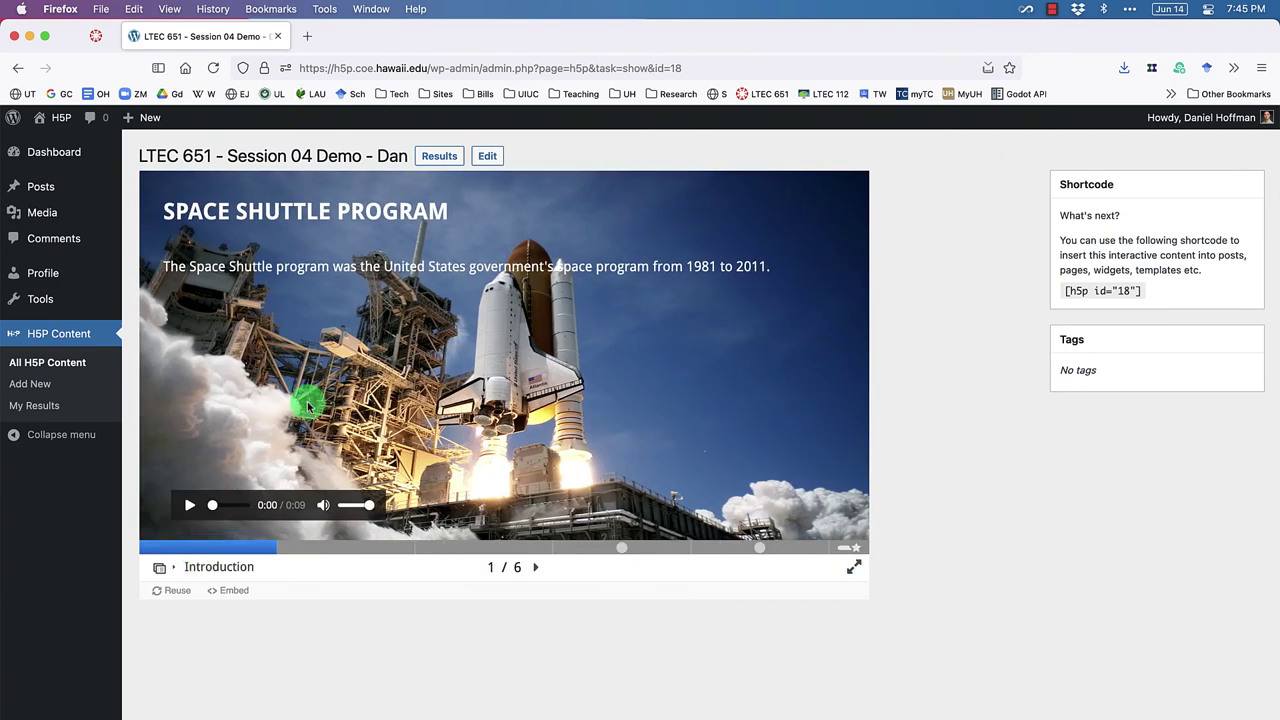
Step: Open the presentation for editing and review its behaviour settings, including the solution and retry overrides and the summary slide options
click(489, 155)
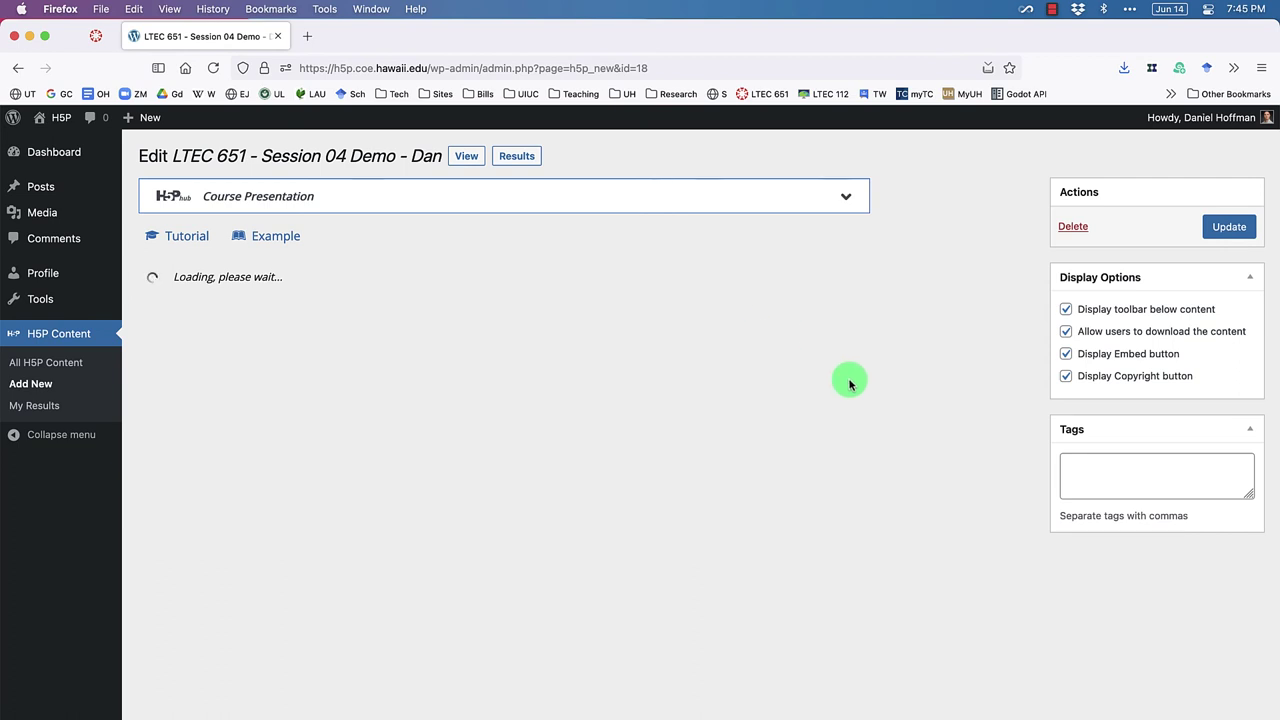
scroll(849, 383, down, 4)
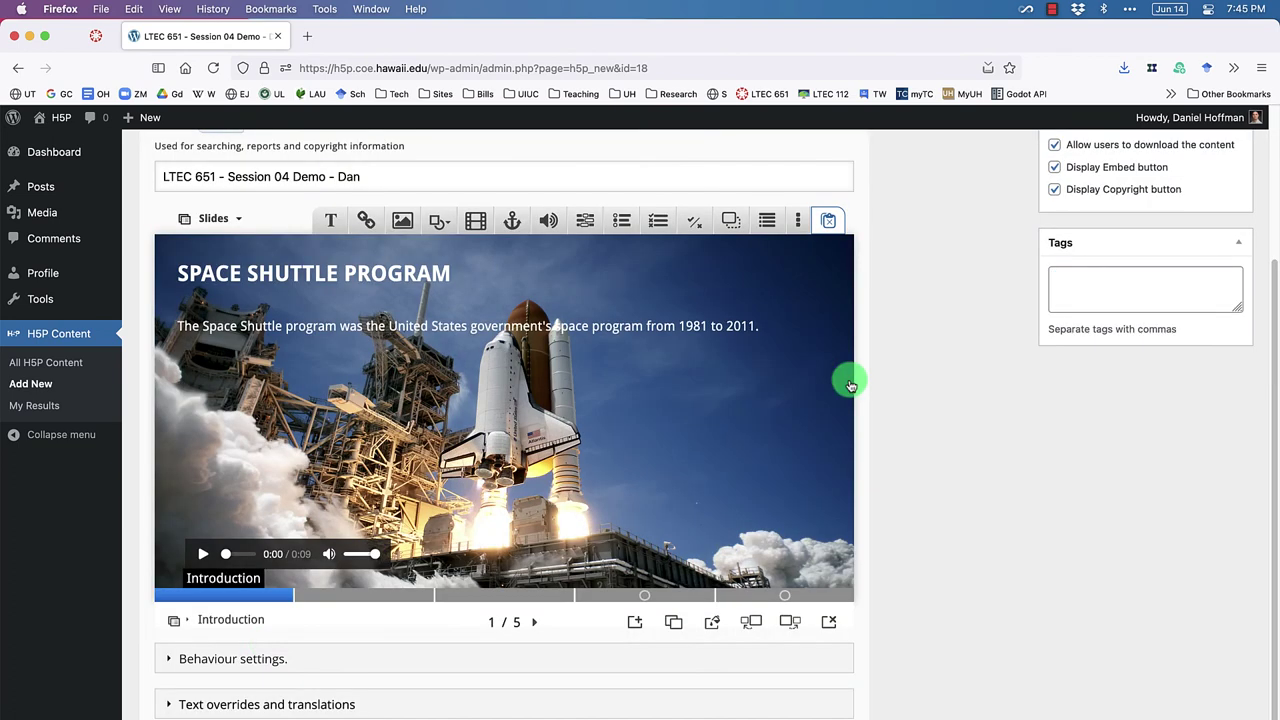
click(184, 682)
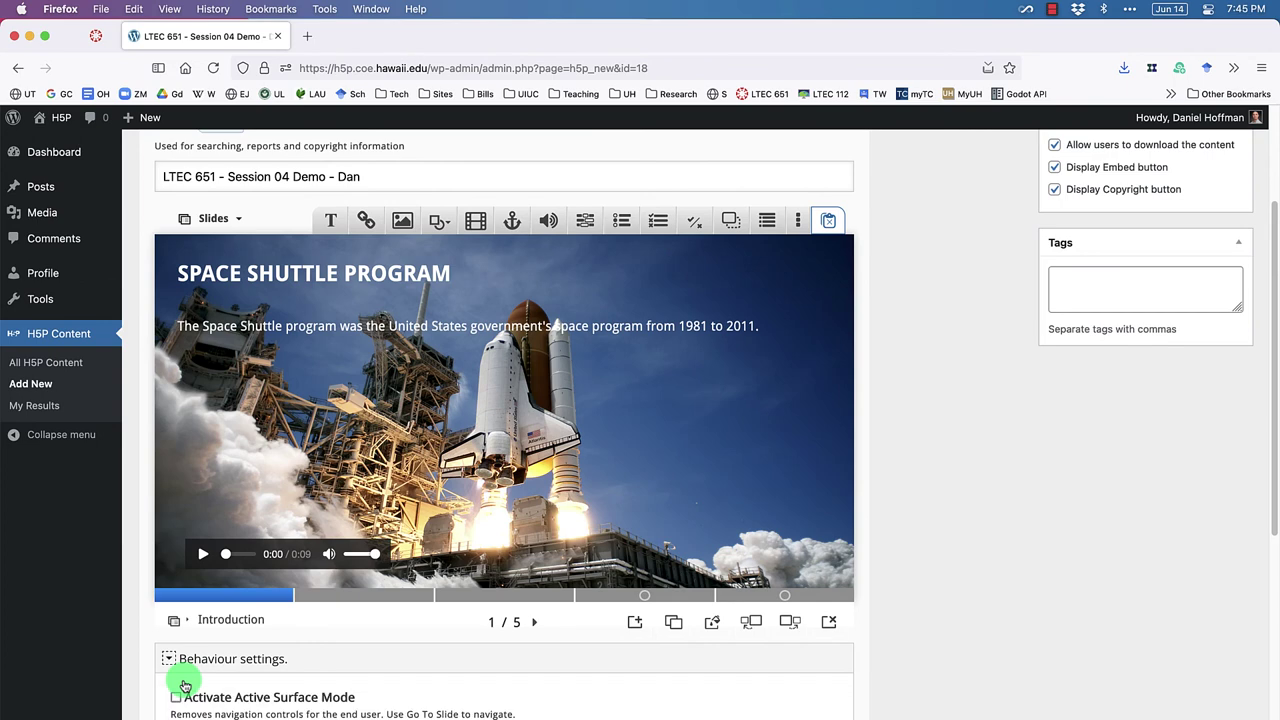
scroll(184, 684, down, 4)
scroll(184, 684, down, 1)
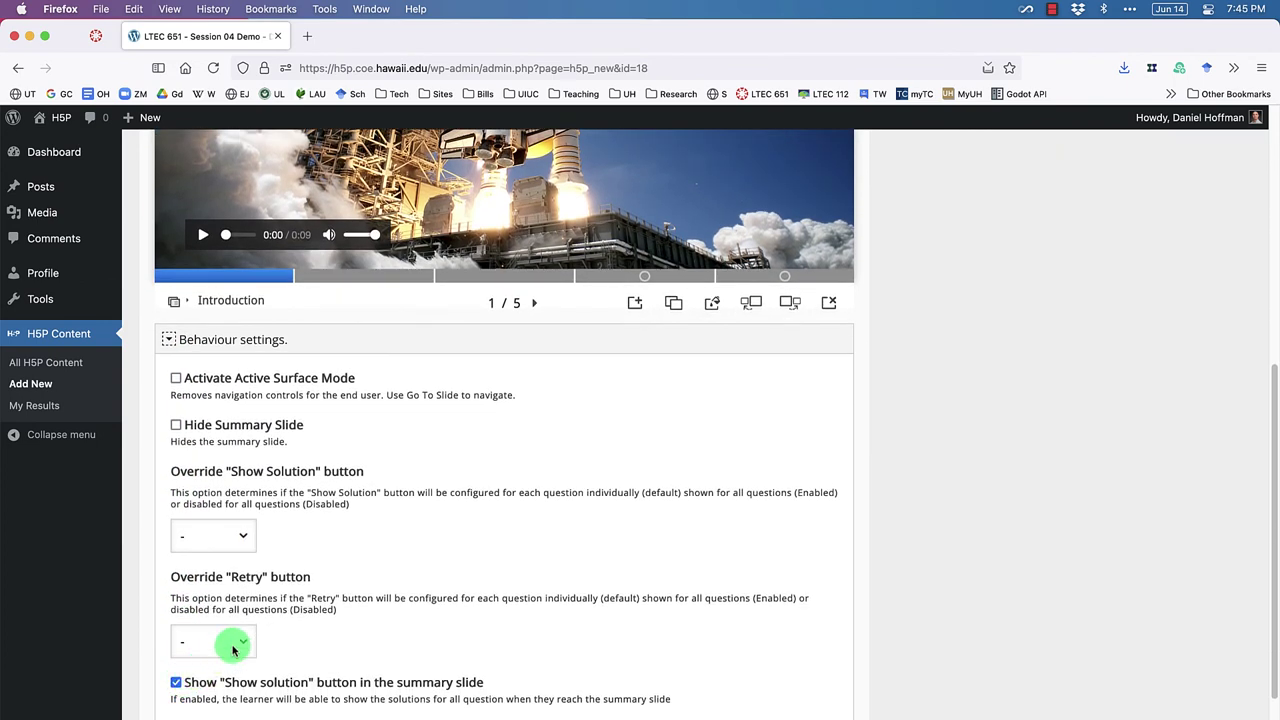
scroll(313, 590, down, 3)
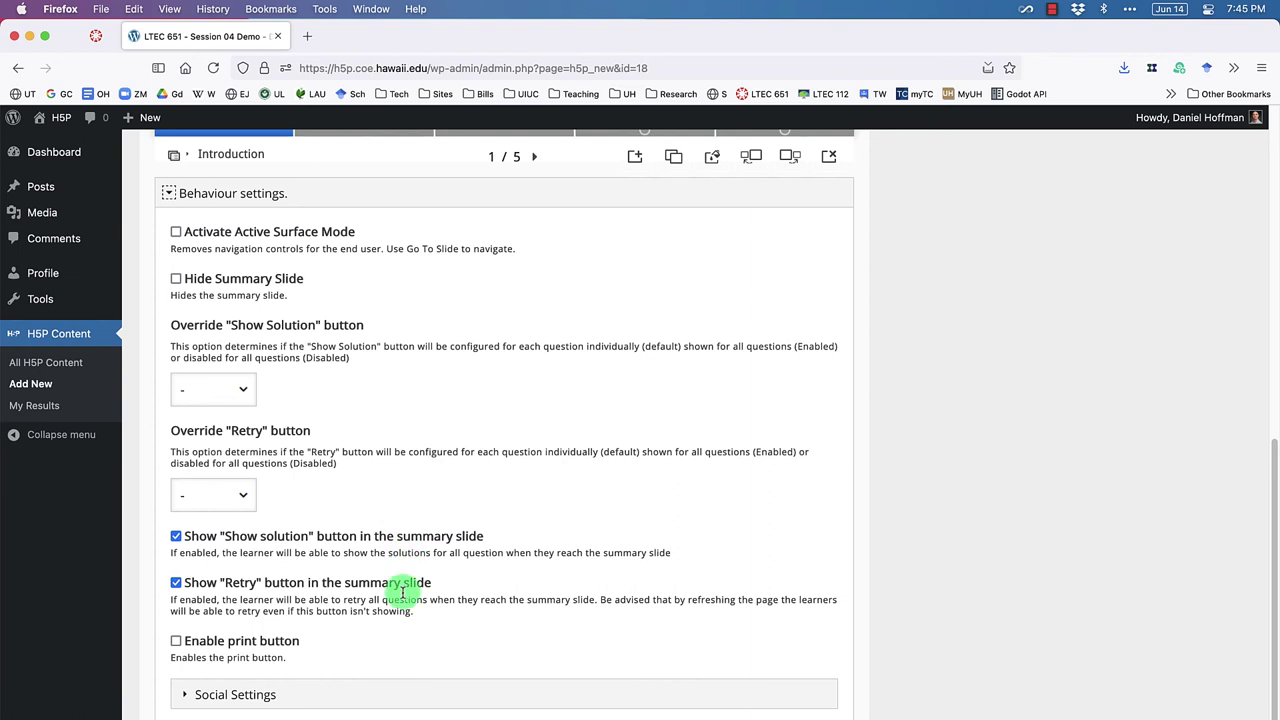
scroll(402, 597, up, 1)
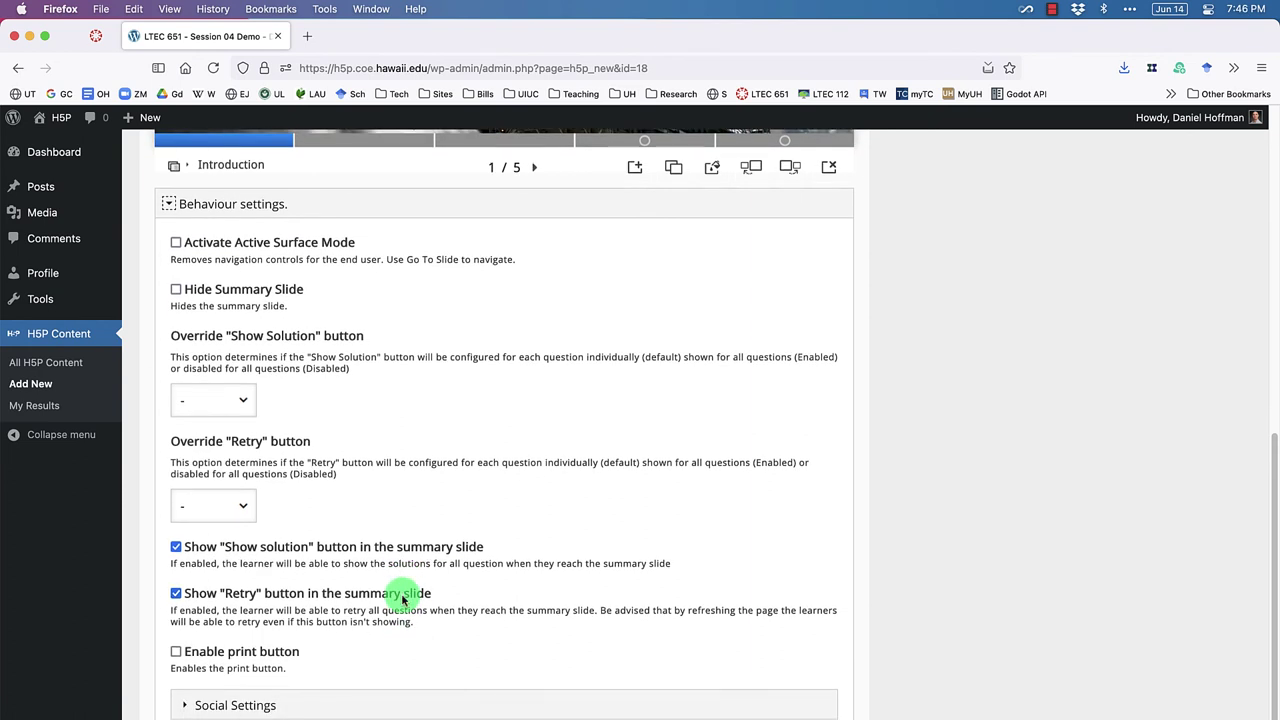
scroll(452, 543, down, 2)
scroll(455, 545, up, 5)
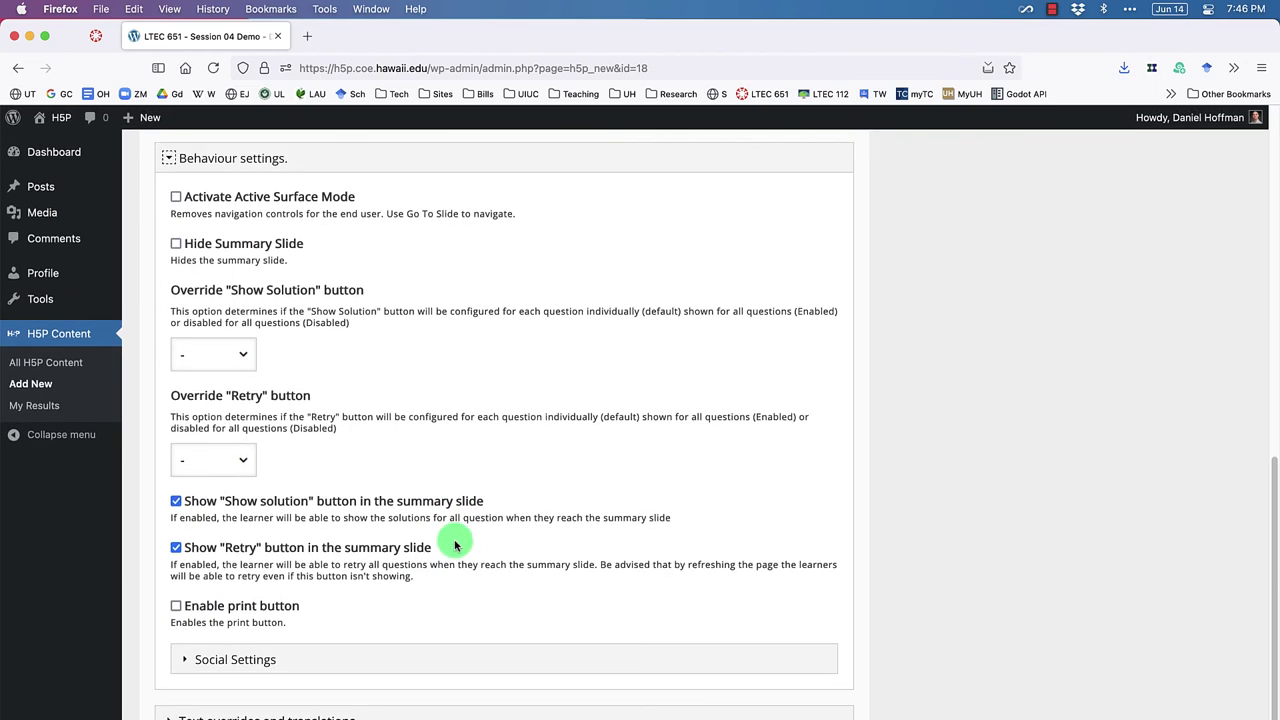
scroll(452, 540, up, 8)
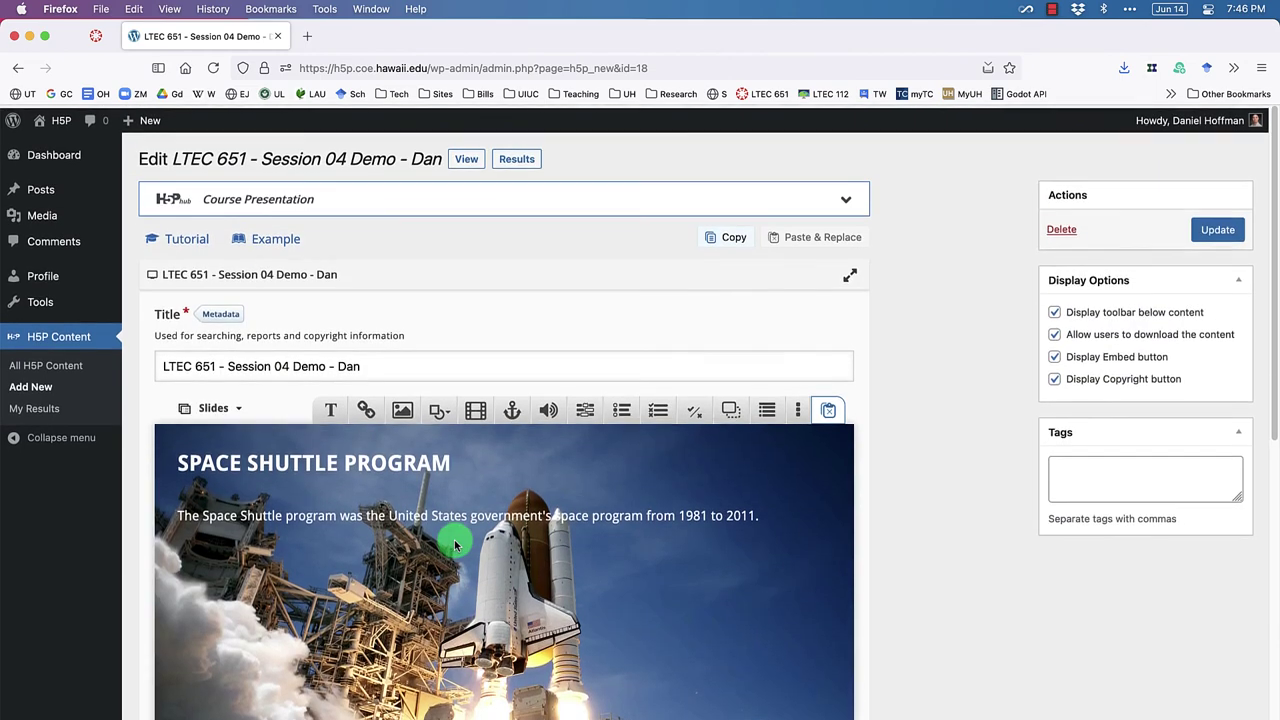
Step: Open the presentation's sharing and licensing metadata and set its license to Copyright
click(222, 314)
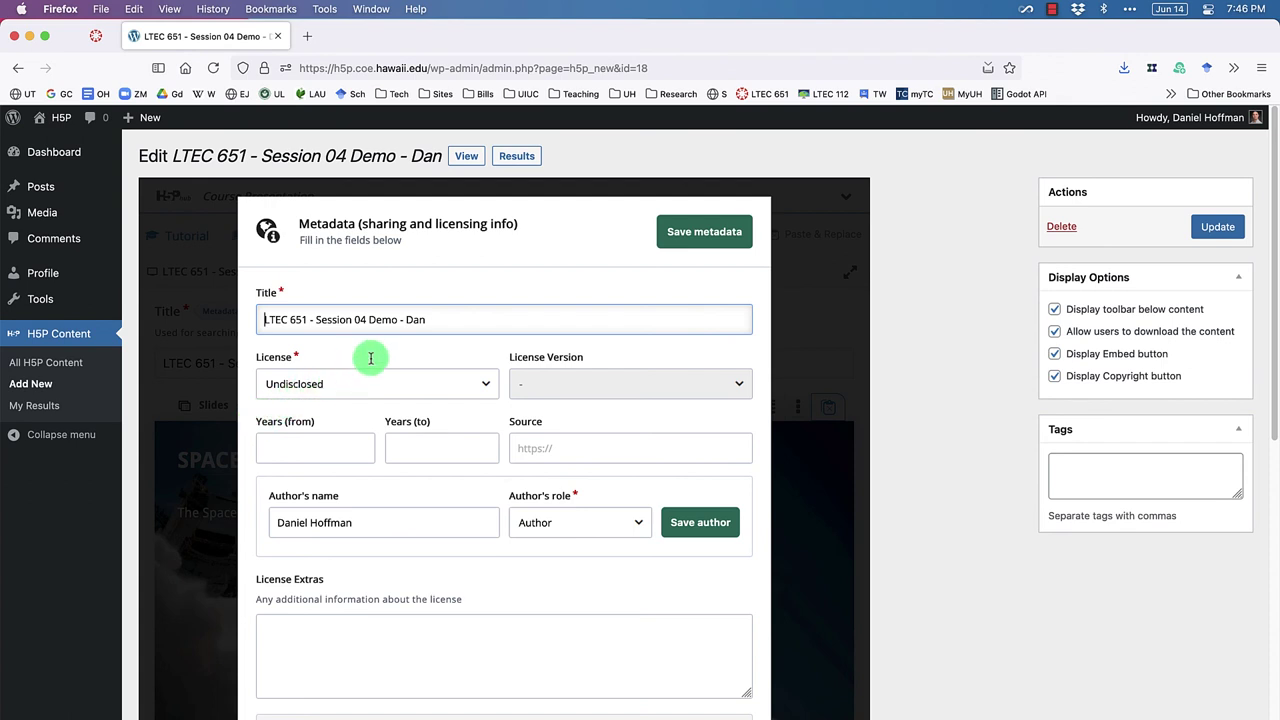
drag(441, 321, 251, 320)
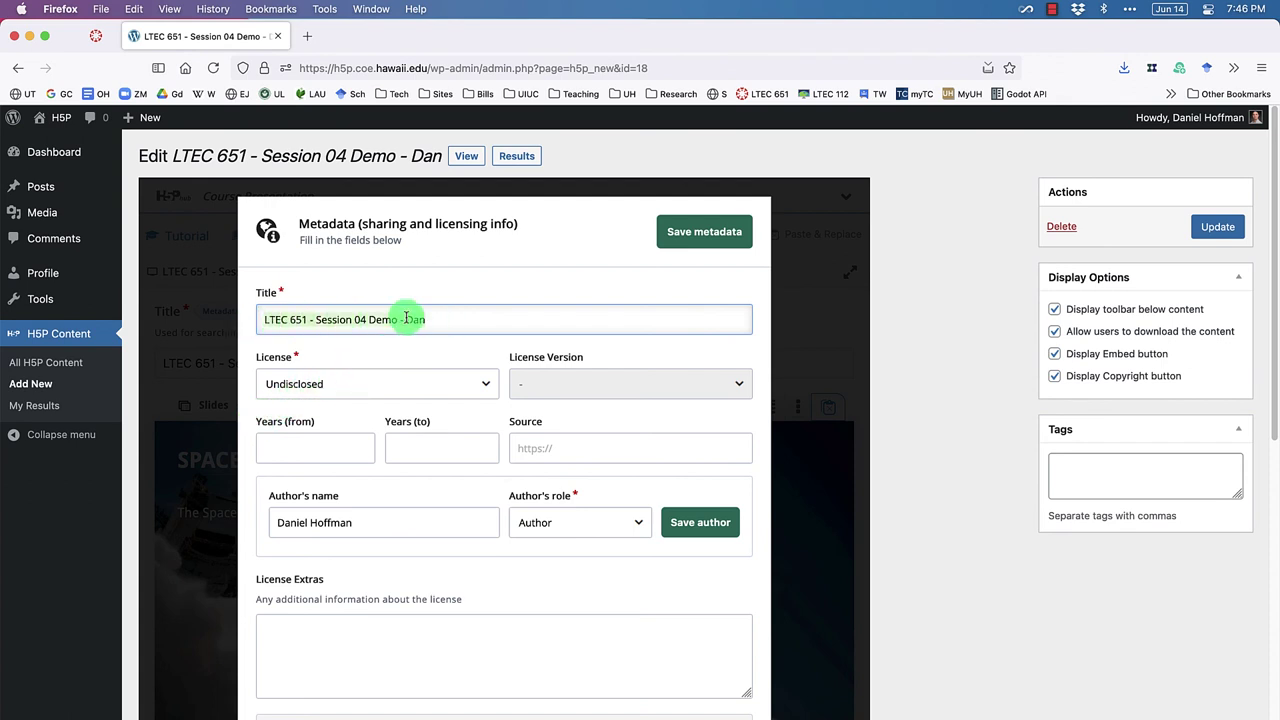
click(468, 374)
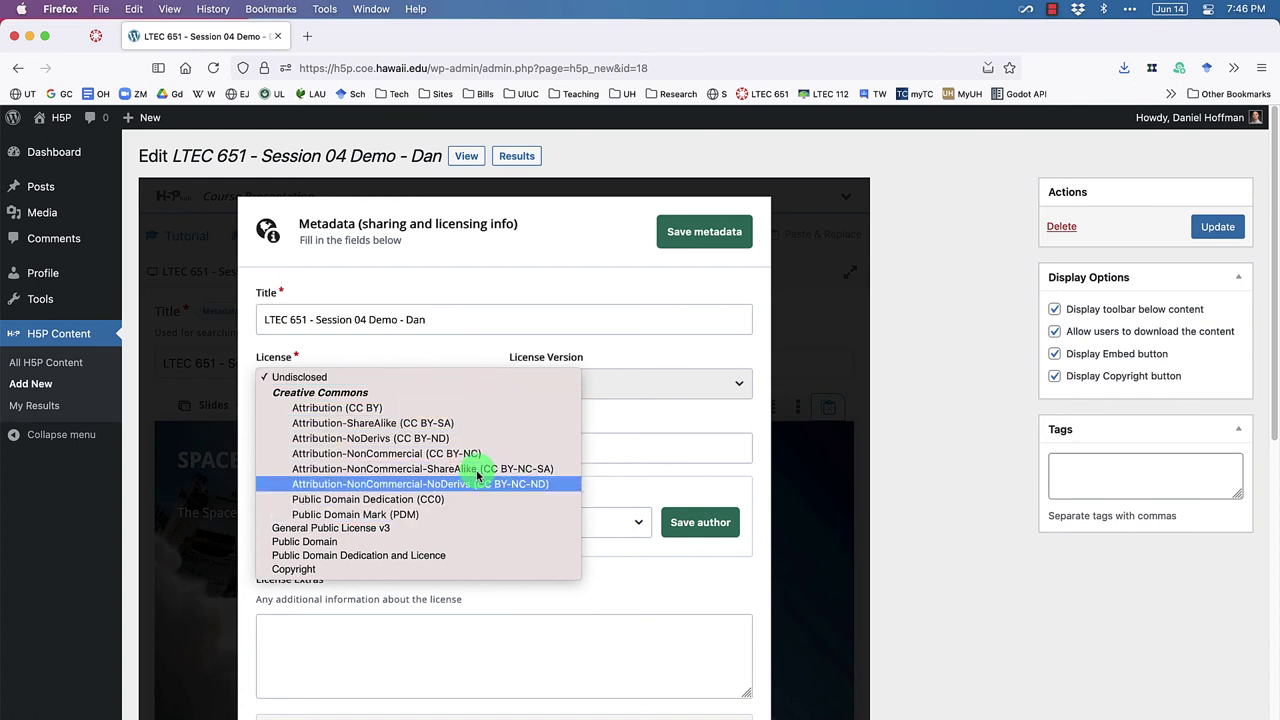
click(447, 569)
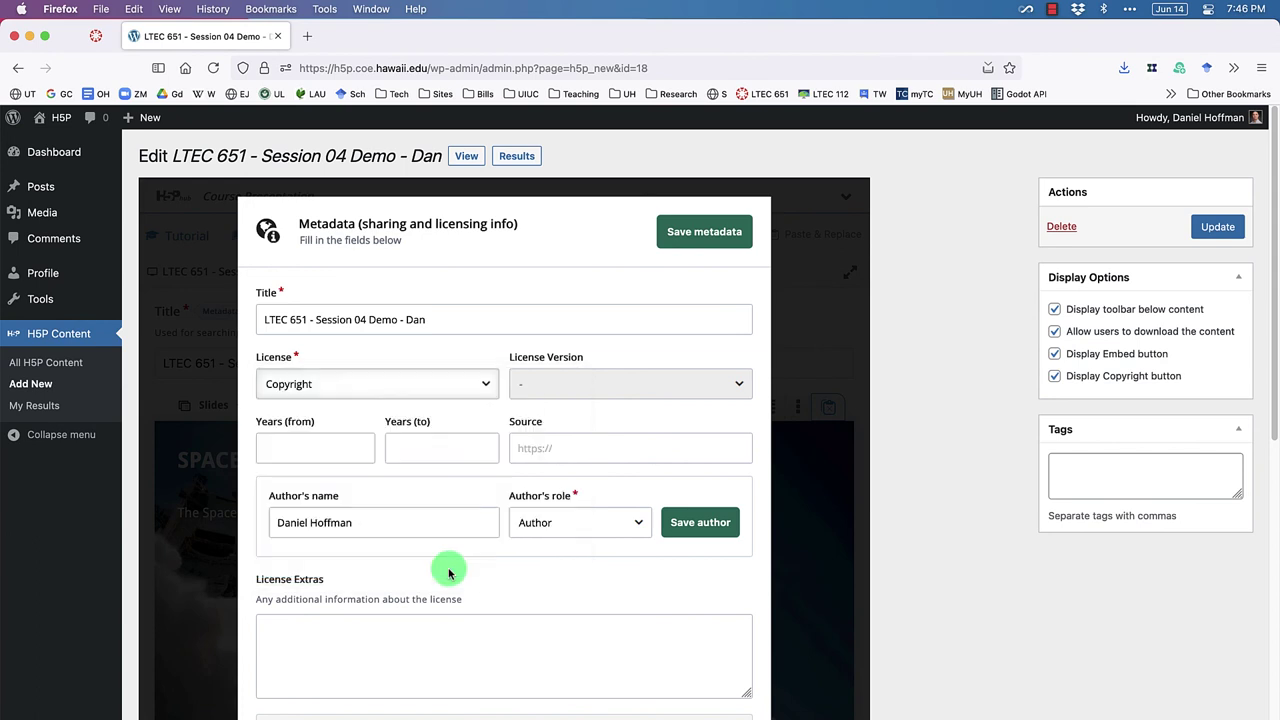
Step: Change the license to Attribution-ShareAlike (CC BY-SA) with license version 4.0 International
click(425, 388)
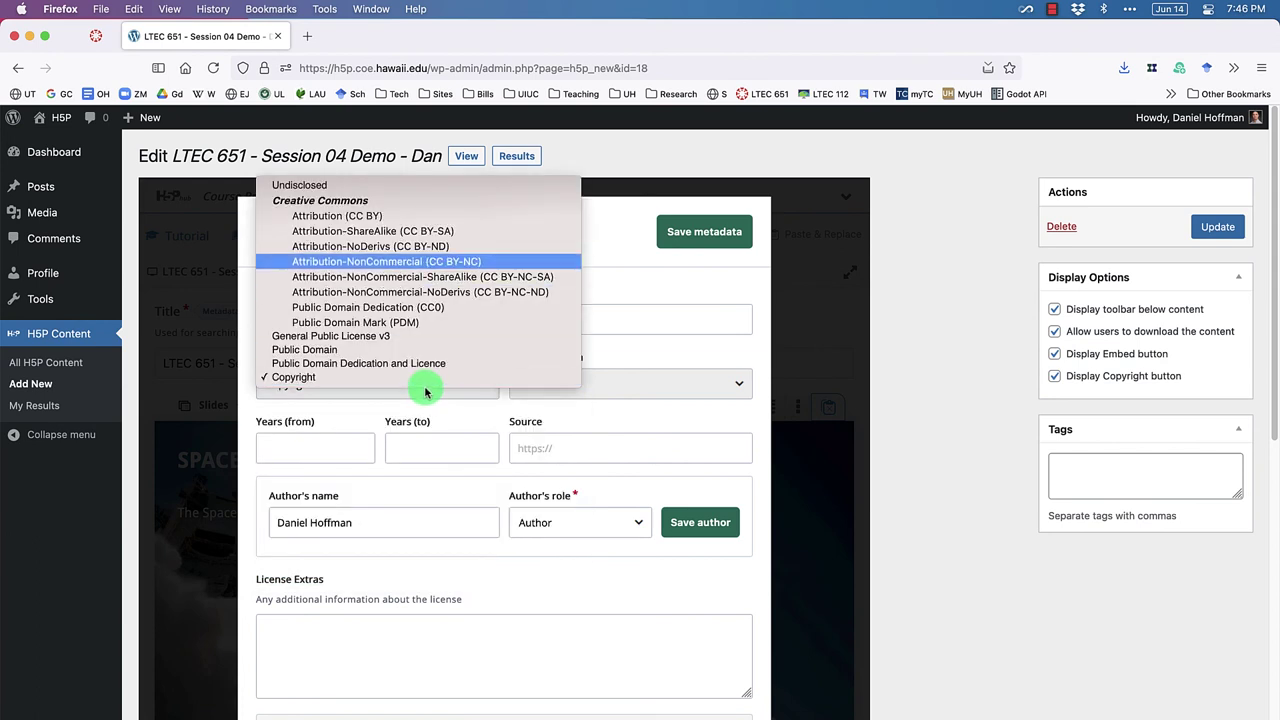
click(356, 236)
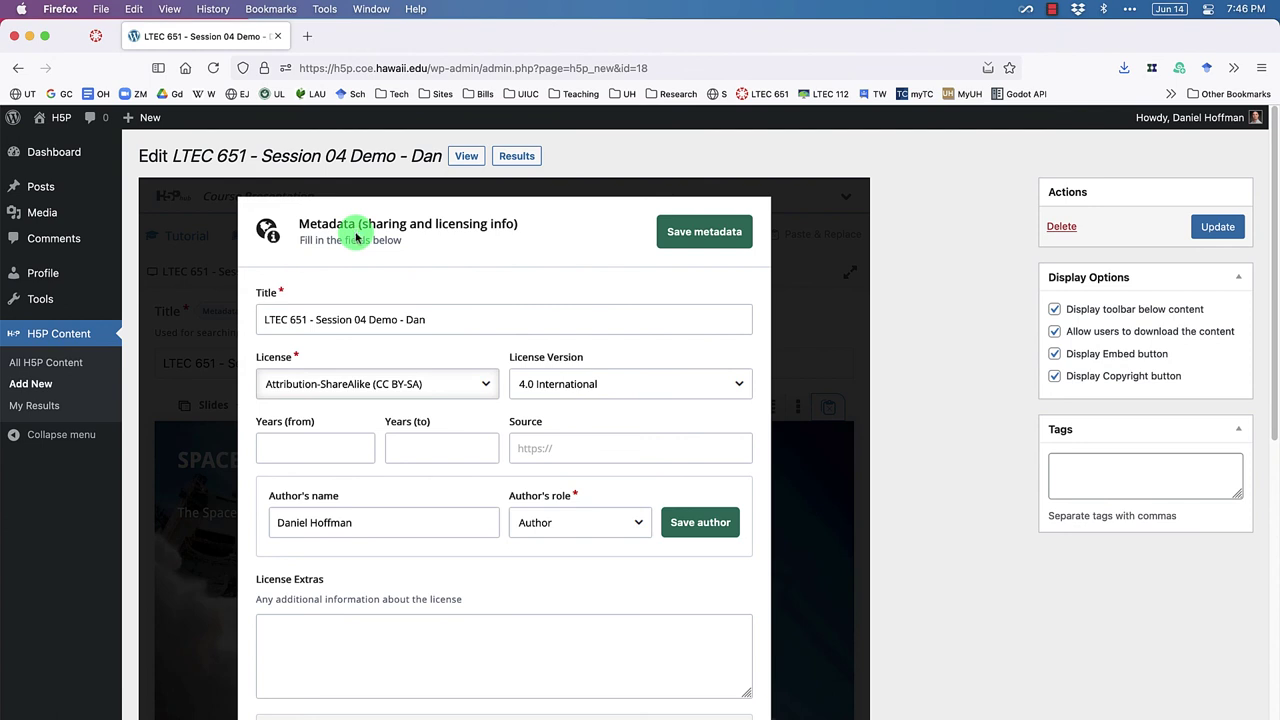
click(651, 384)
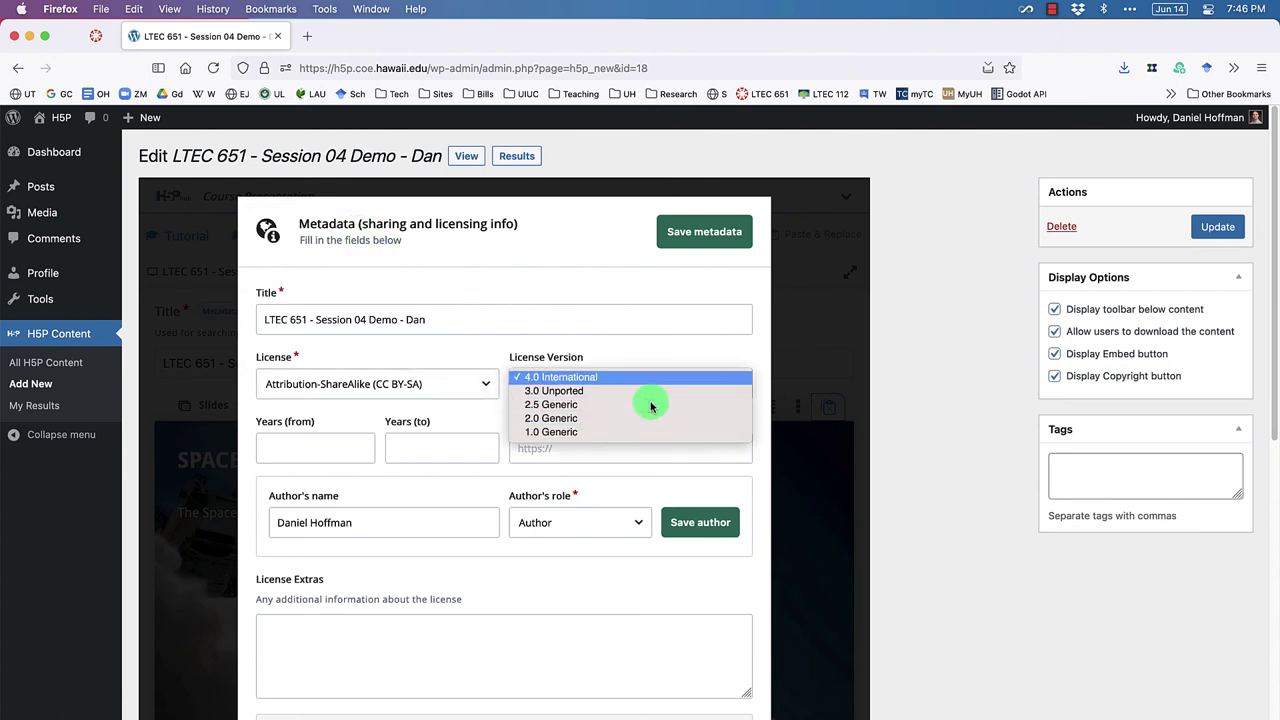
key(Return)
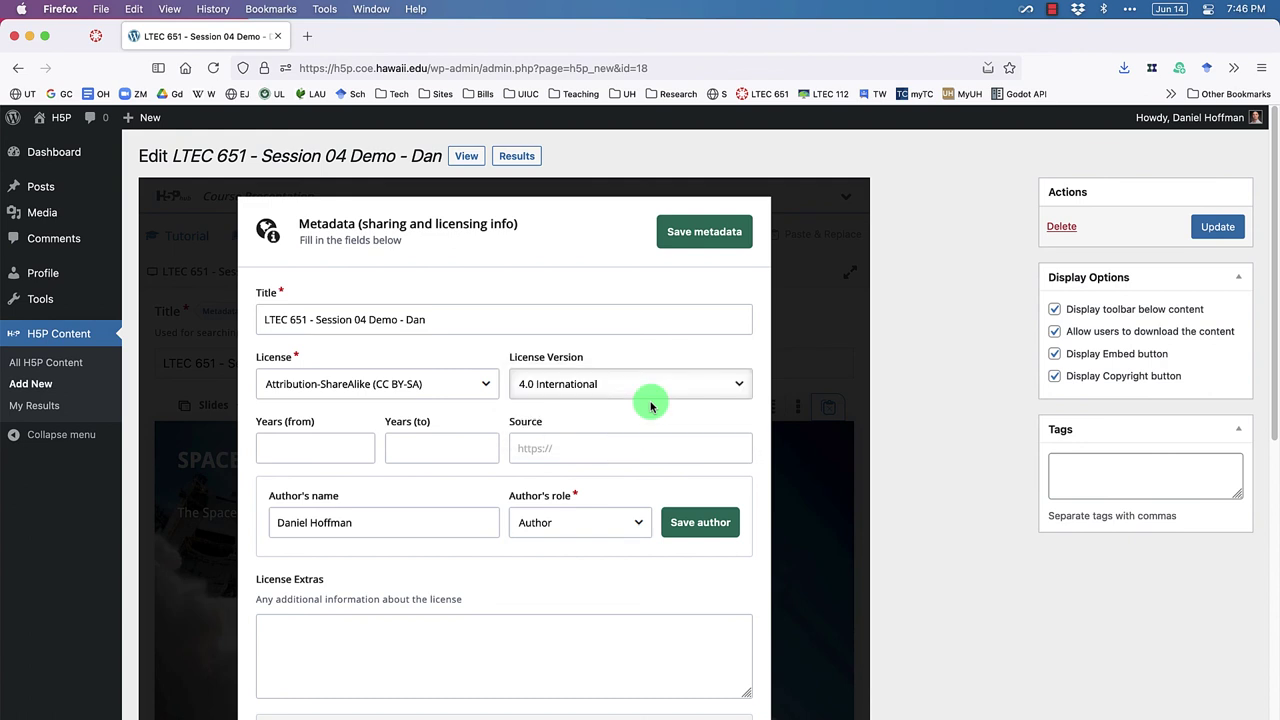
Step: Set the license years from 2021 to 2021 and leave the source empty
click(358, 462)
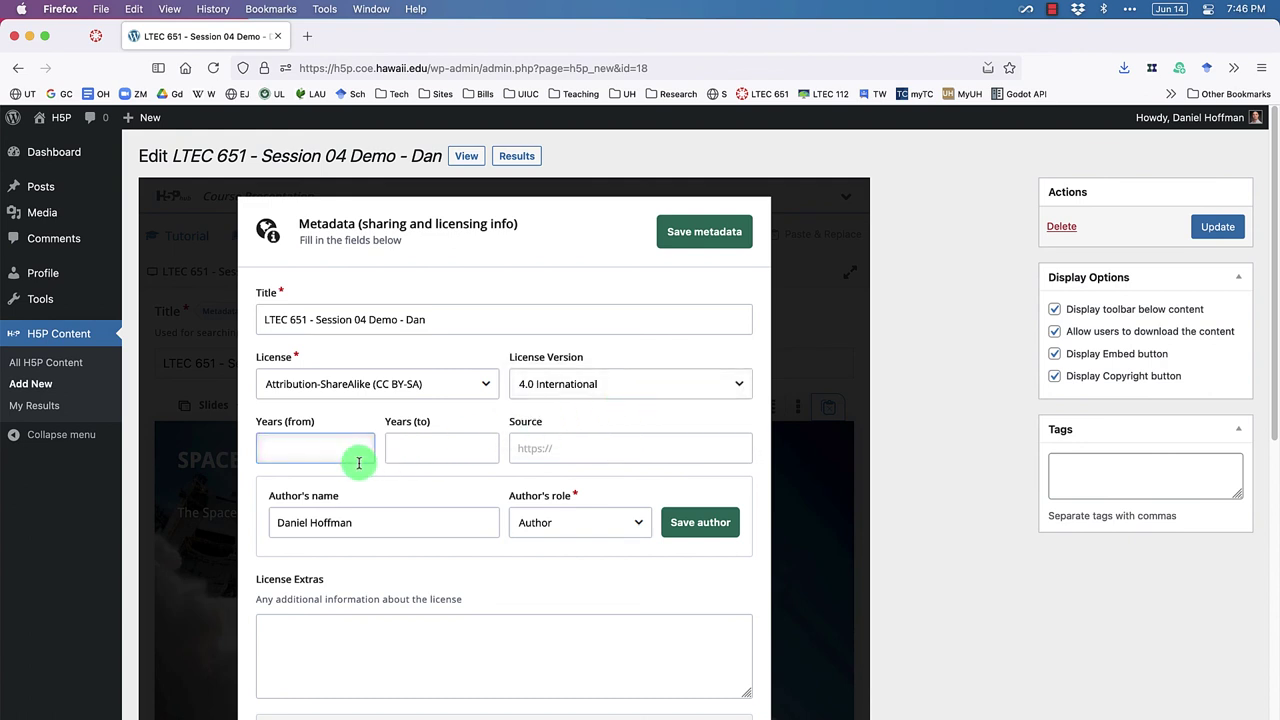
text(2021)
click(474, 451)
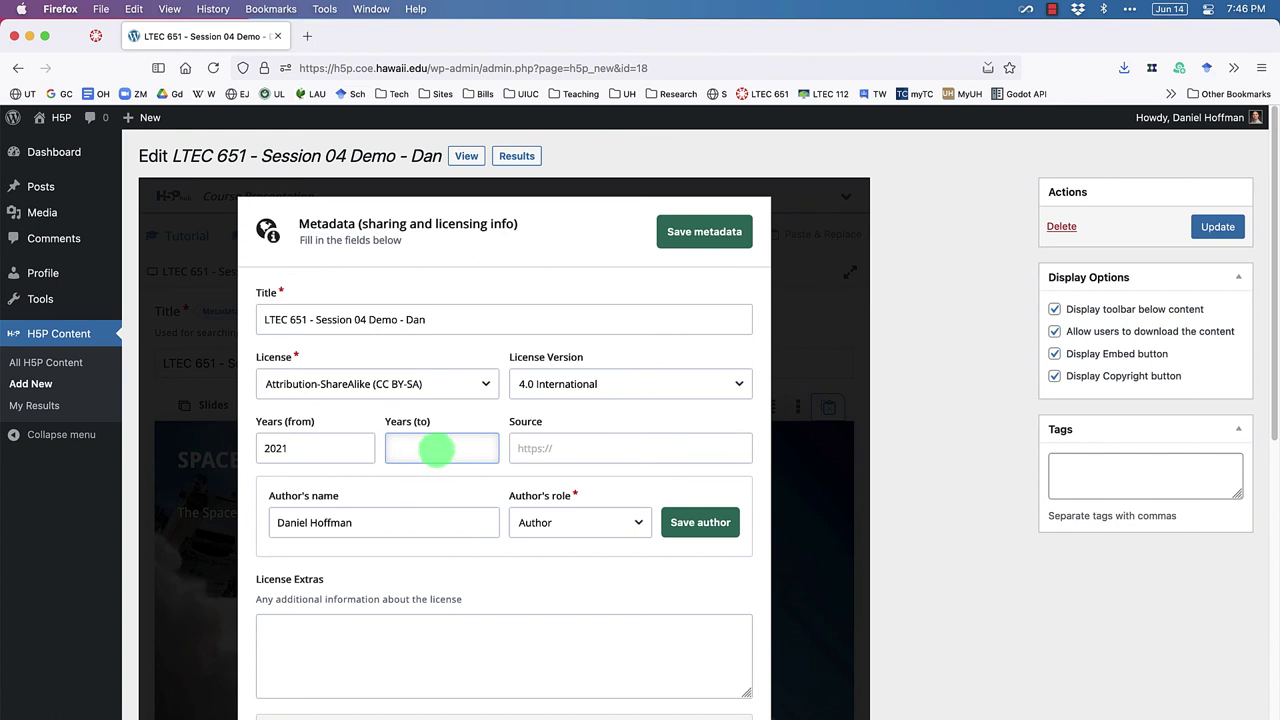
text(2021)
click(594, 455)
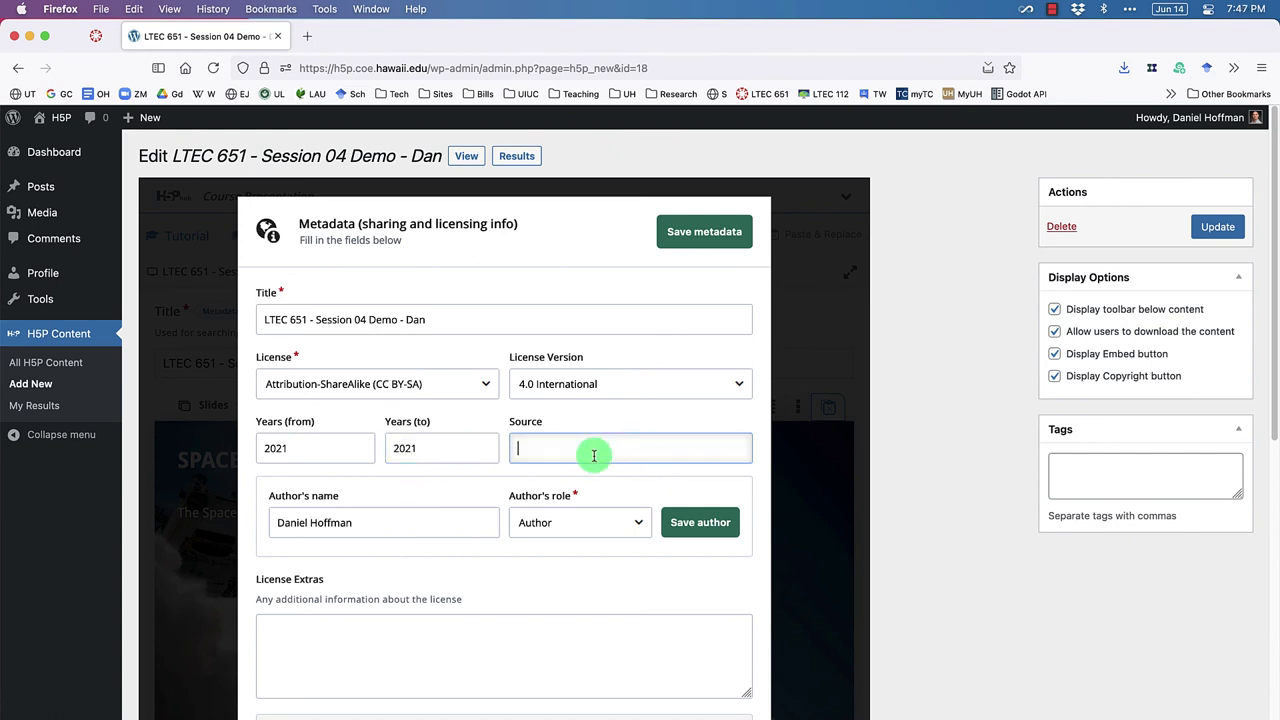
click(447, 491)
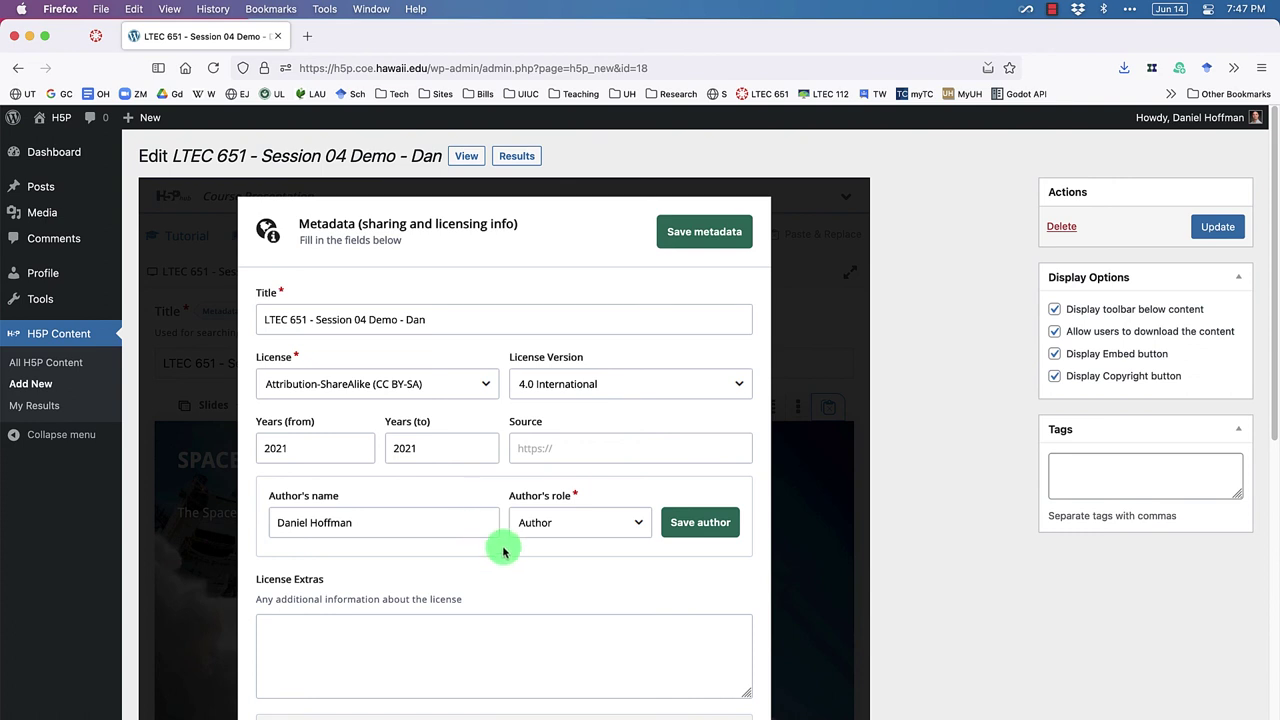
Step: Review the metadata's license extras, changelog and additional information, and save the metadata
scroll(519, 568, down, 1)
scroll(519, 568, down, 1)
click(446, 567)
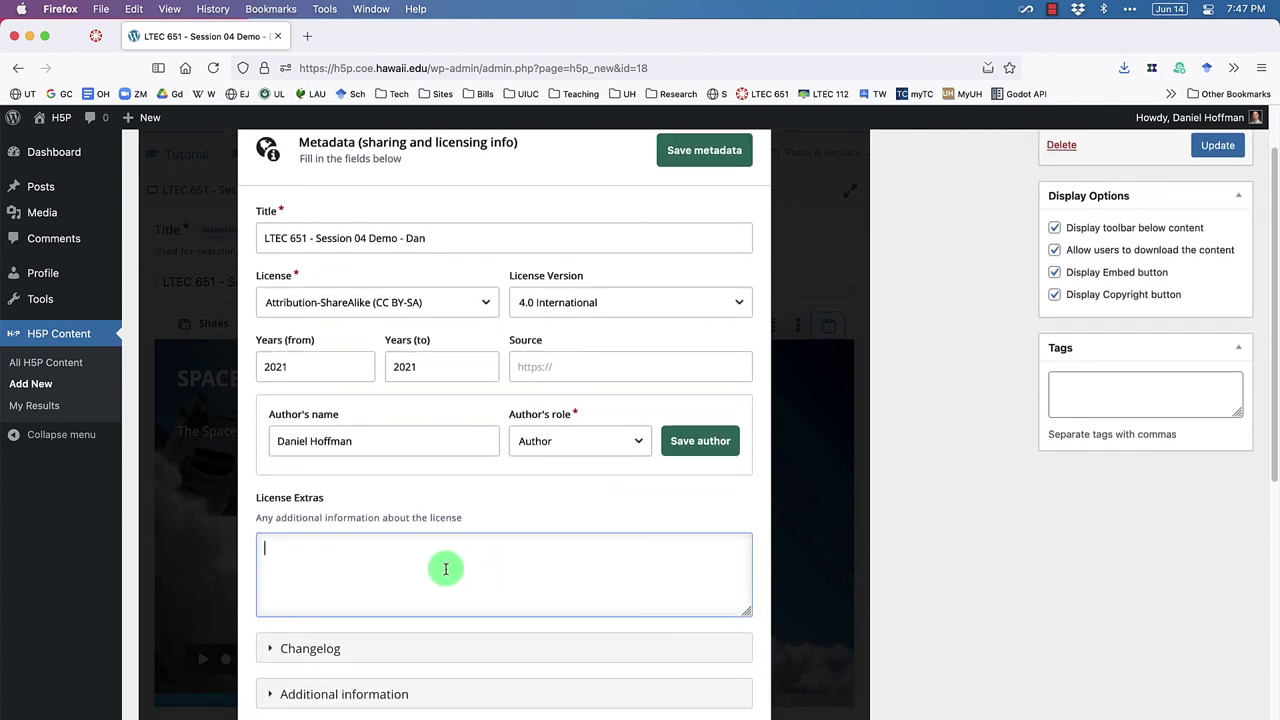
scroll(375, 514, down, 1)
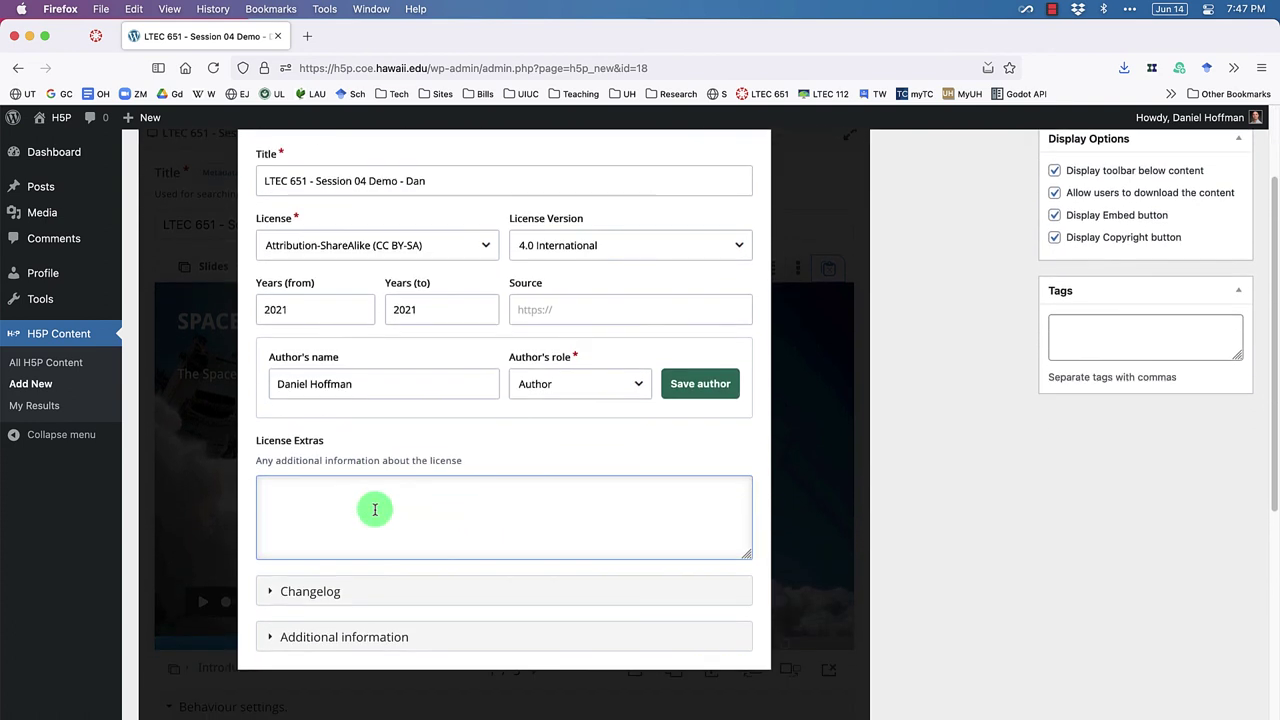
click(274, 588)
scroll(274, 590, down, 2)
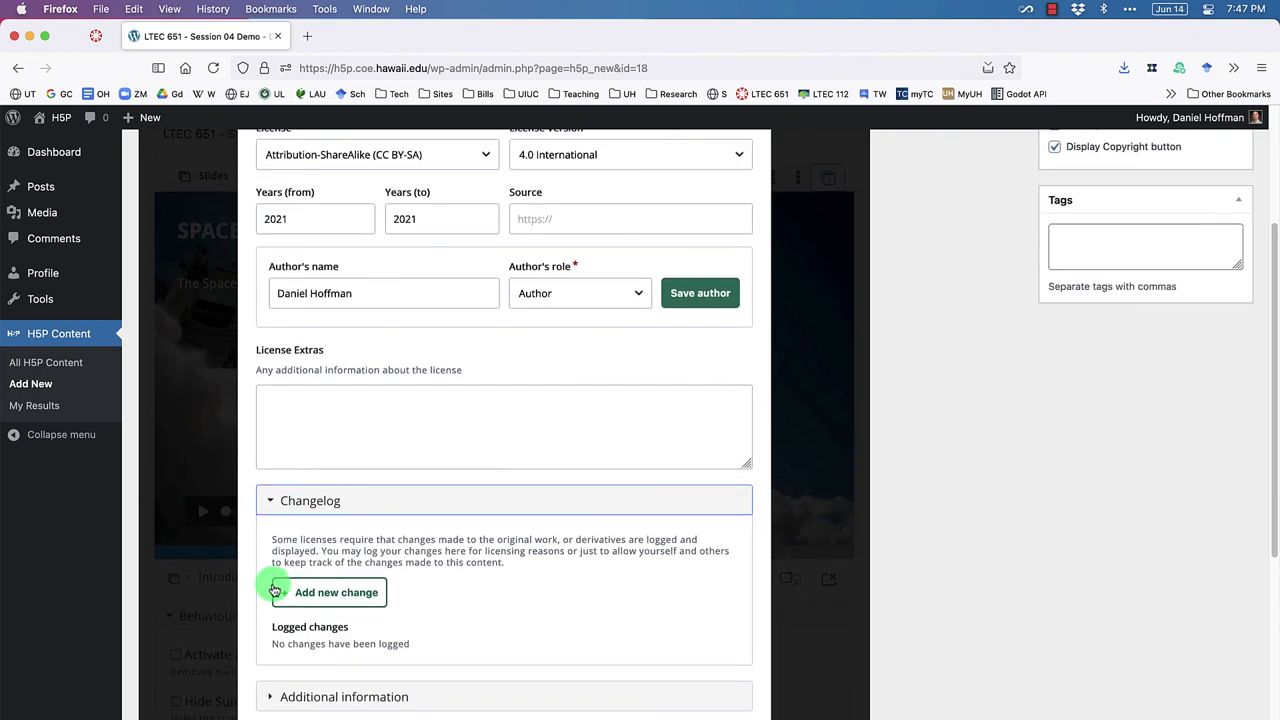
scroll(274, 588, down, 1)
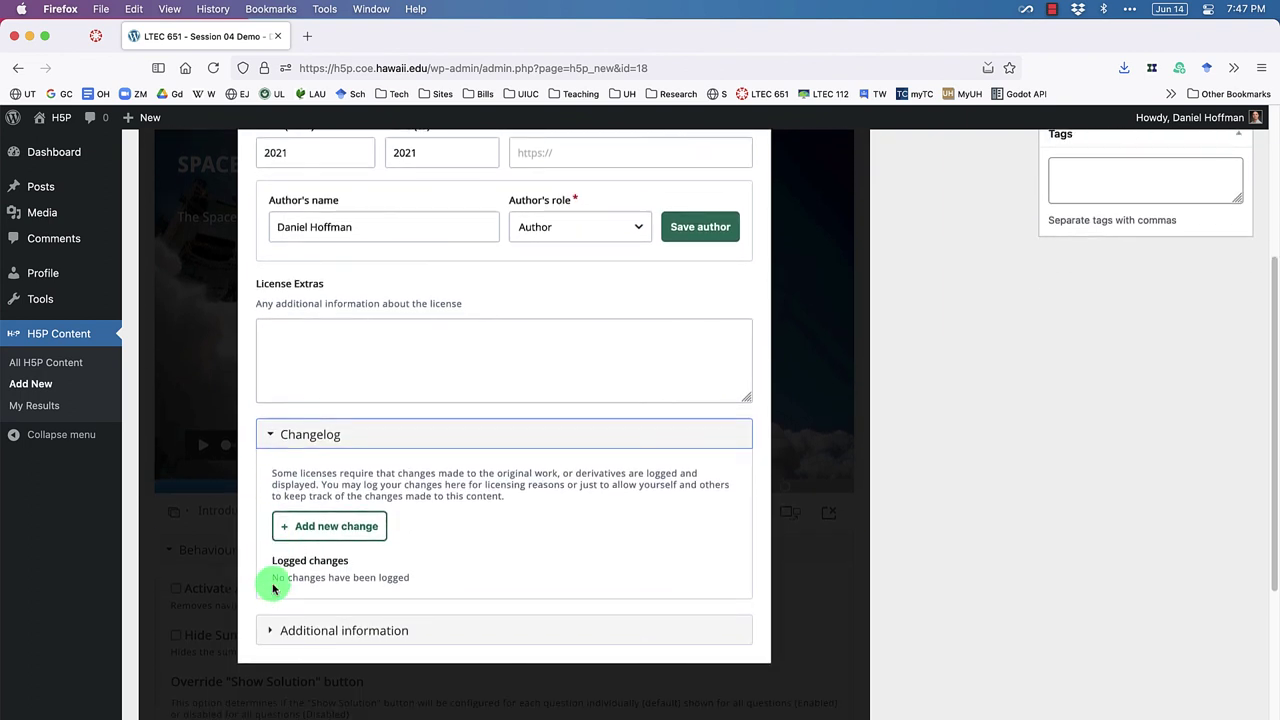
click(269, 629)
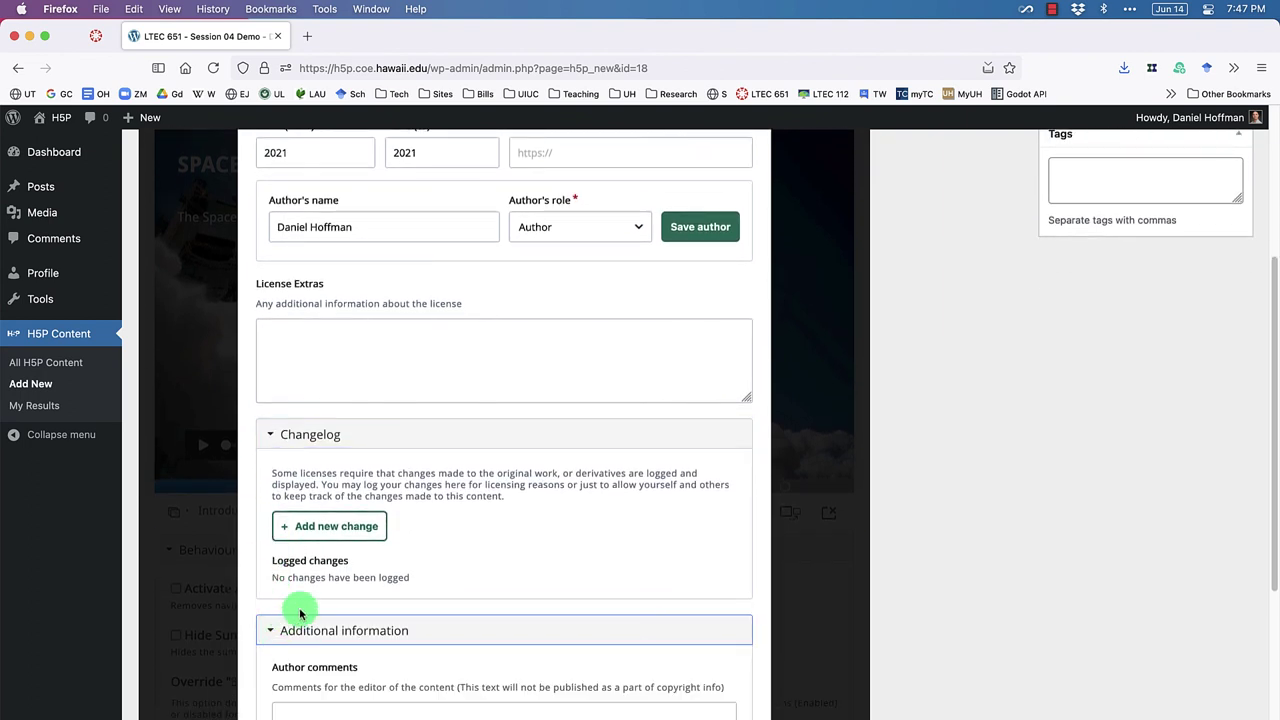
scroll(436, 516, down, 3)
scroll(449, 503, up, 10)
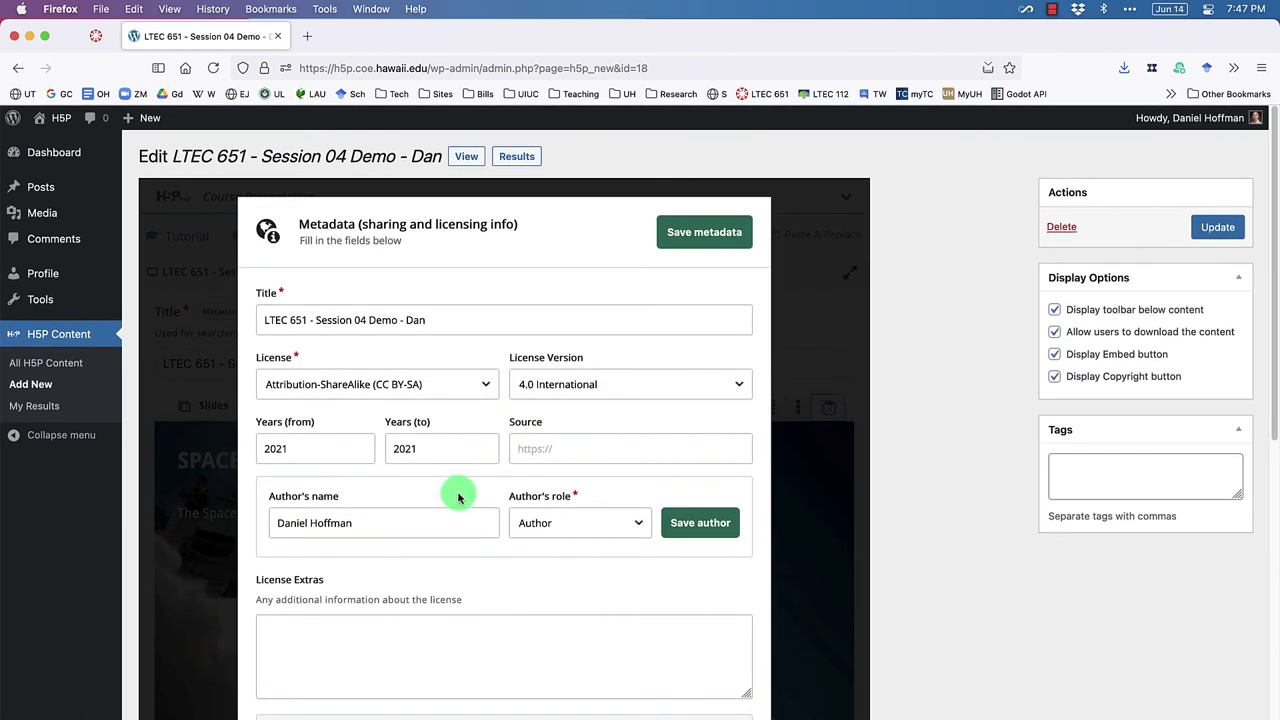
click(721, 240)
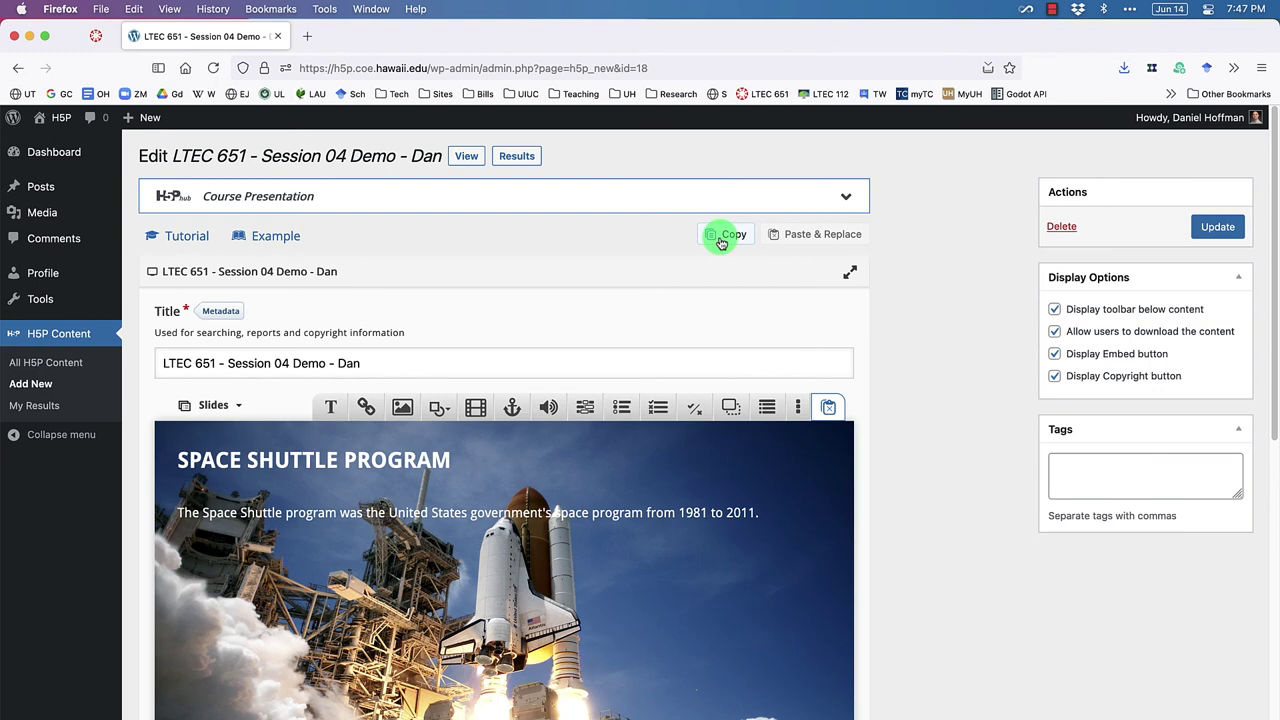
Step: Compare the display options with the embedded presentation's toolbar in the Canvas discussion, and return to the H5P editor
scroll(923, 436, down, 3)
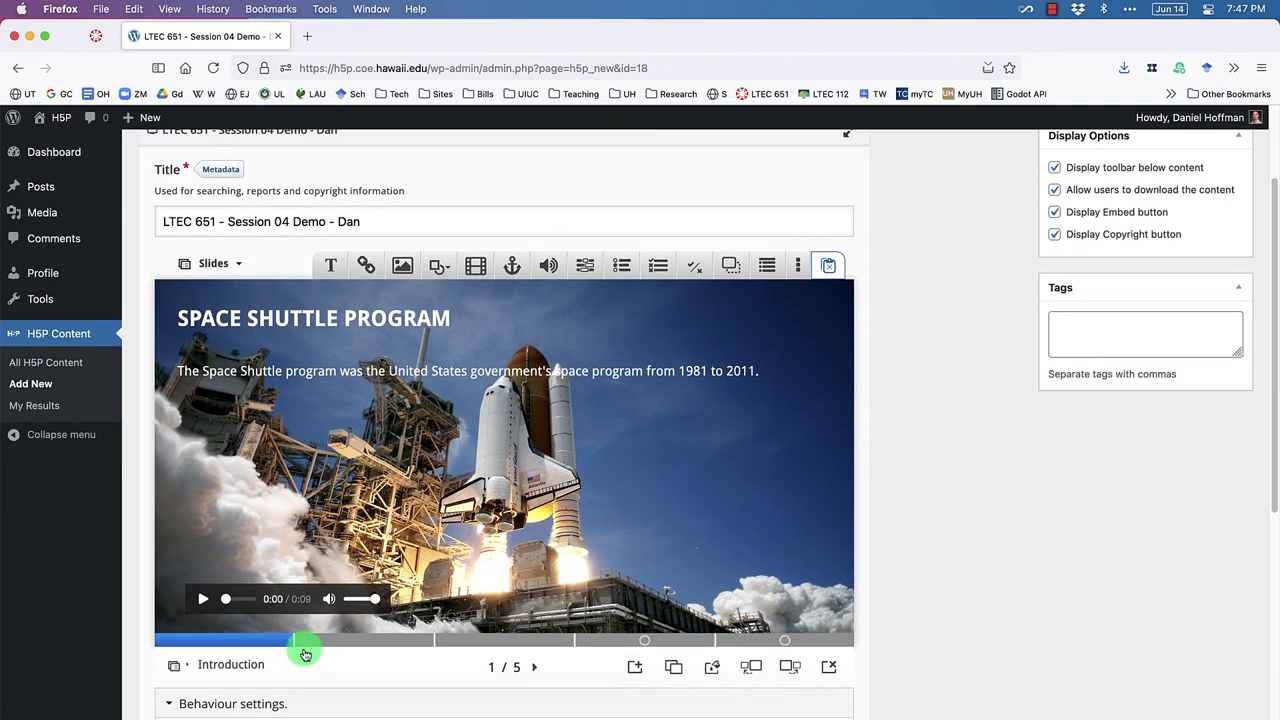
scroll(1023, 557, up, 3)
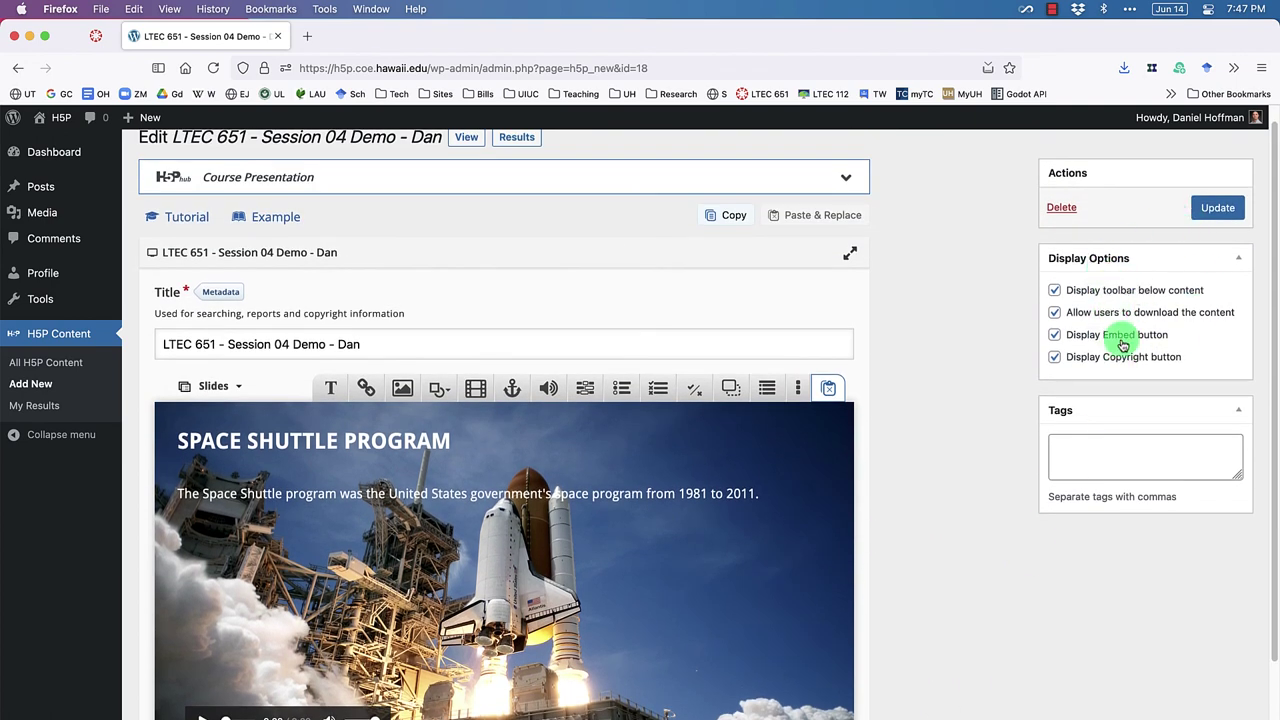
click(95, 38)
scroll(177, 303, down, 2)
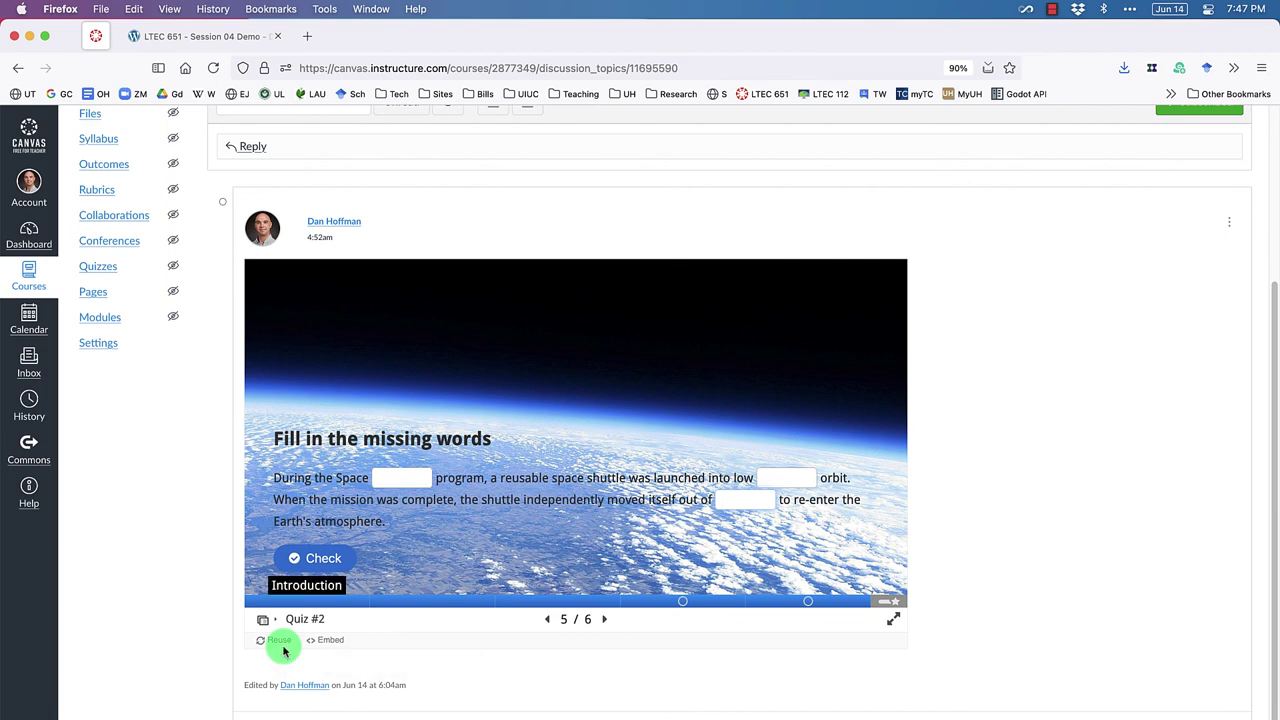
click(210, 38)
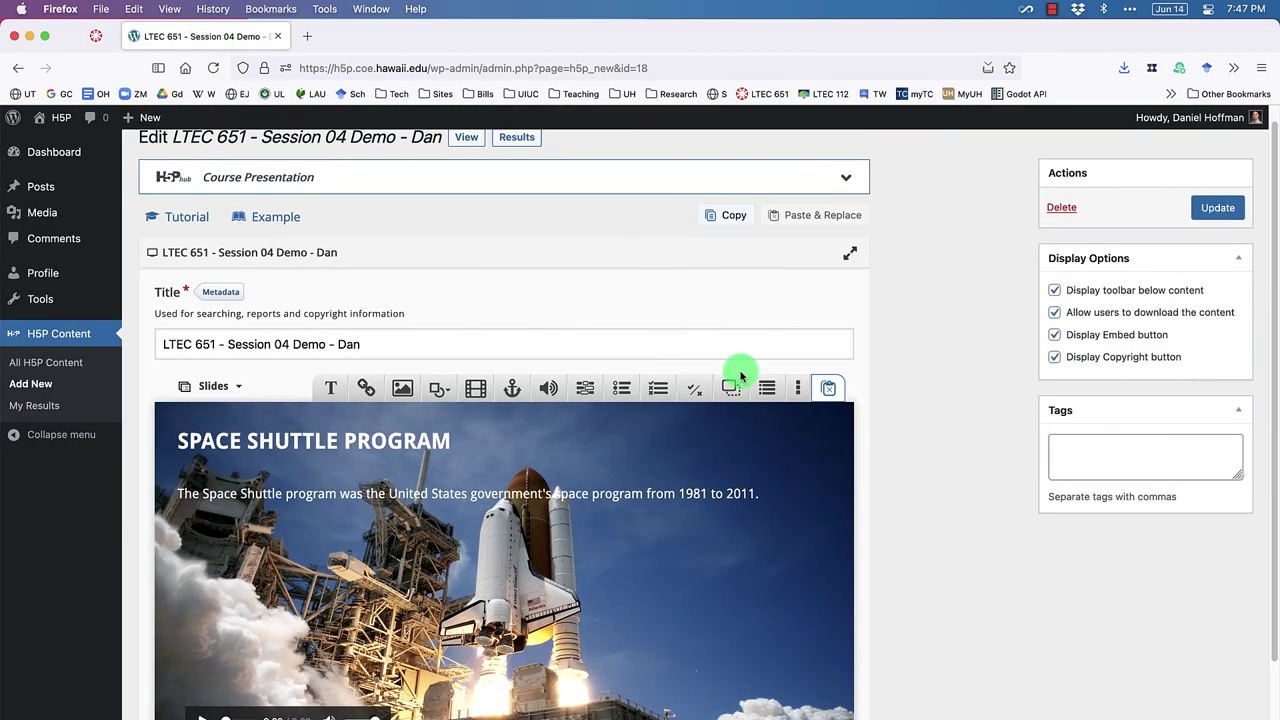
Step: Turn the Embed button display option off and back on
scroll(910, 445, down, 1)
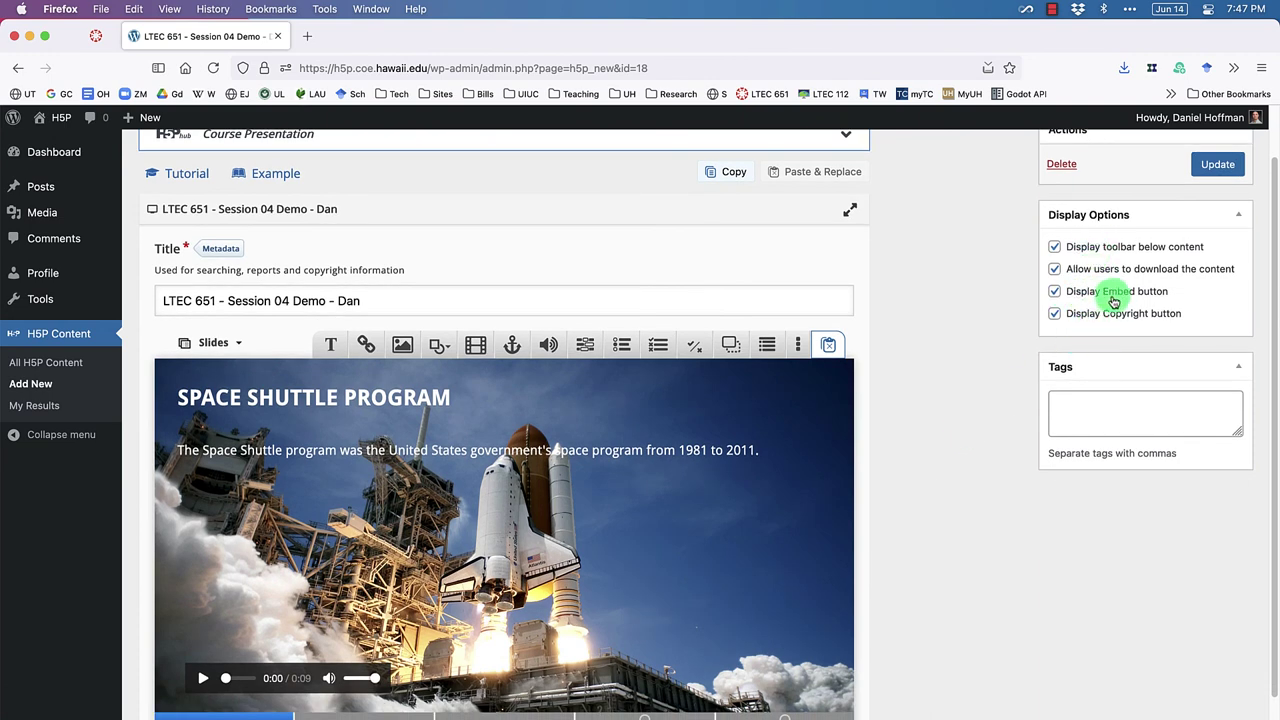
click(1054, 293)
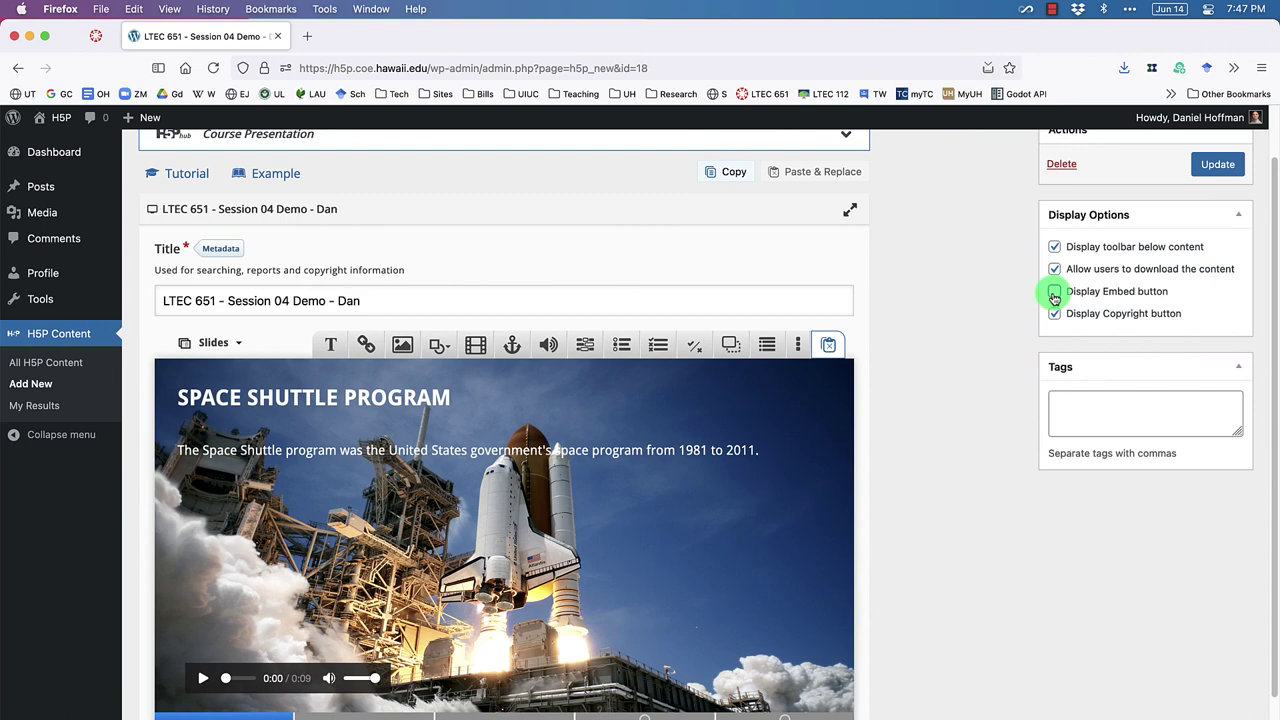
click(1054, 295)
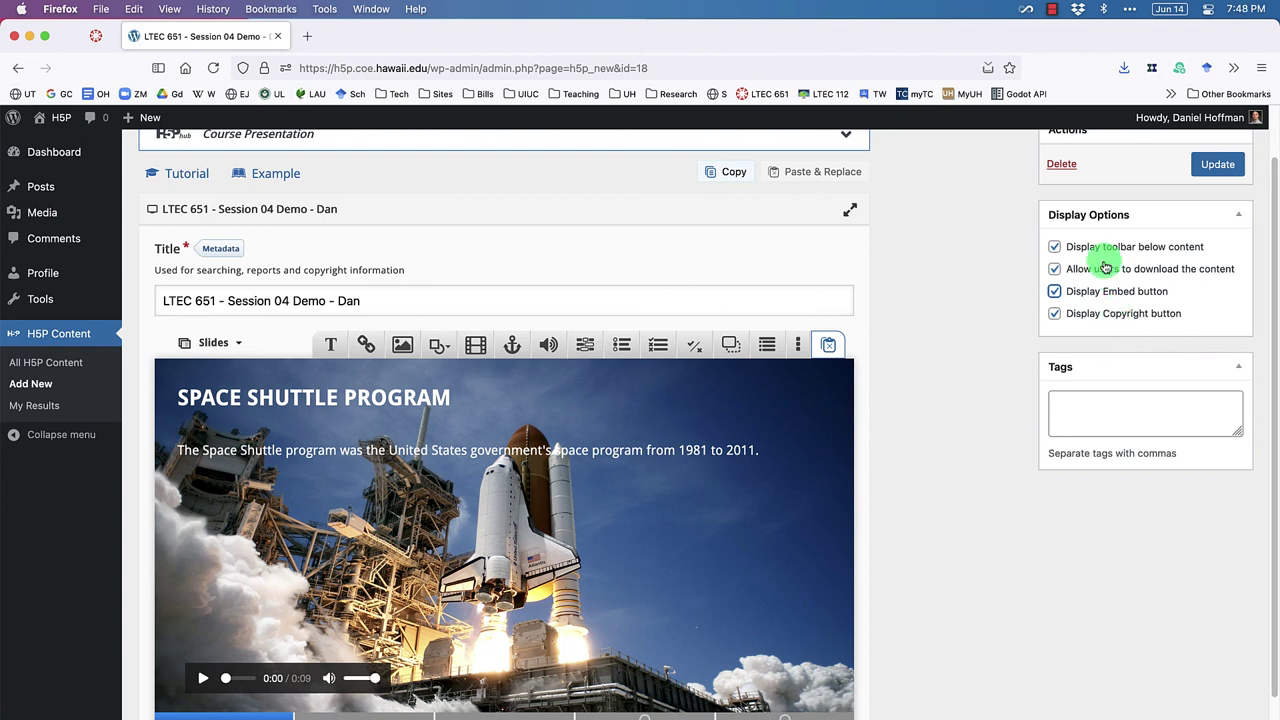
Step: Switch to the Canvas discussion to view the embedded presentation's Reuse and Embed controls
click(97, 36)
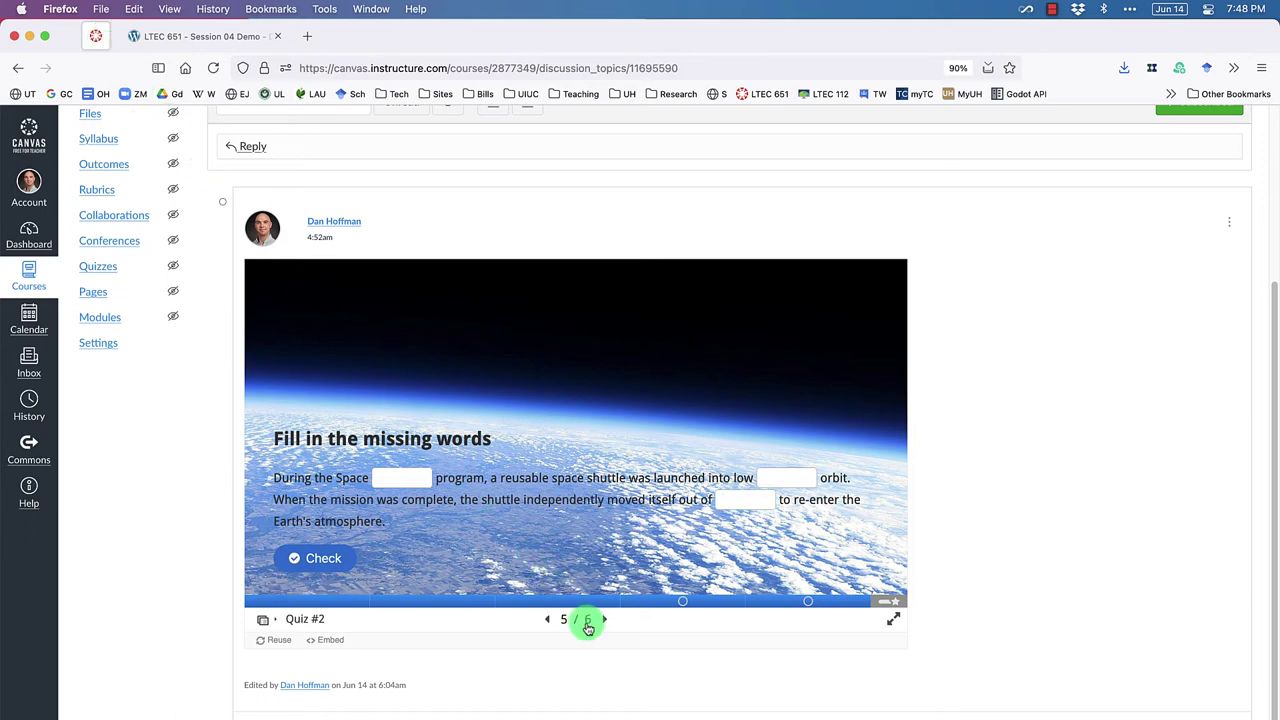
Step: Return to the H5P editor and turn the toolbar below the content off and back on in the display options
click(198, 36)
click(1056, 249)
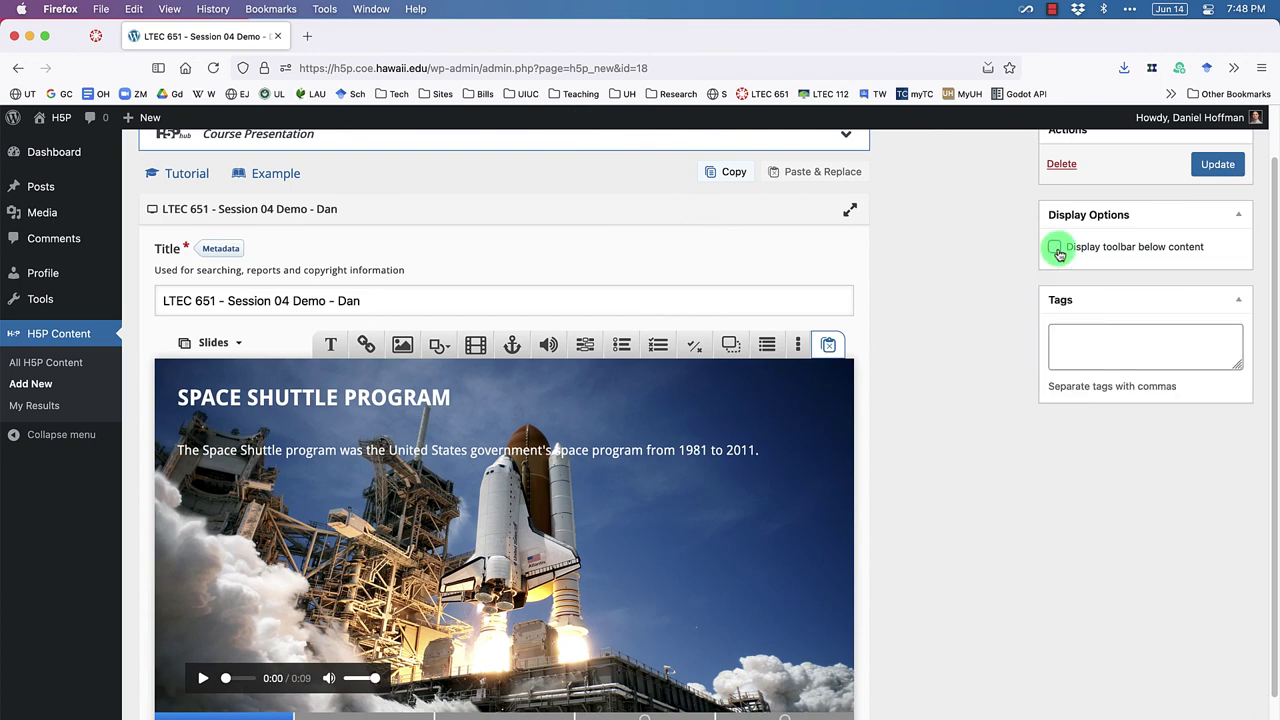
click(1056, 248)
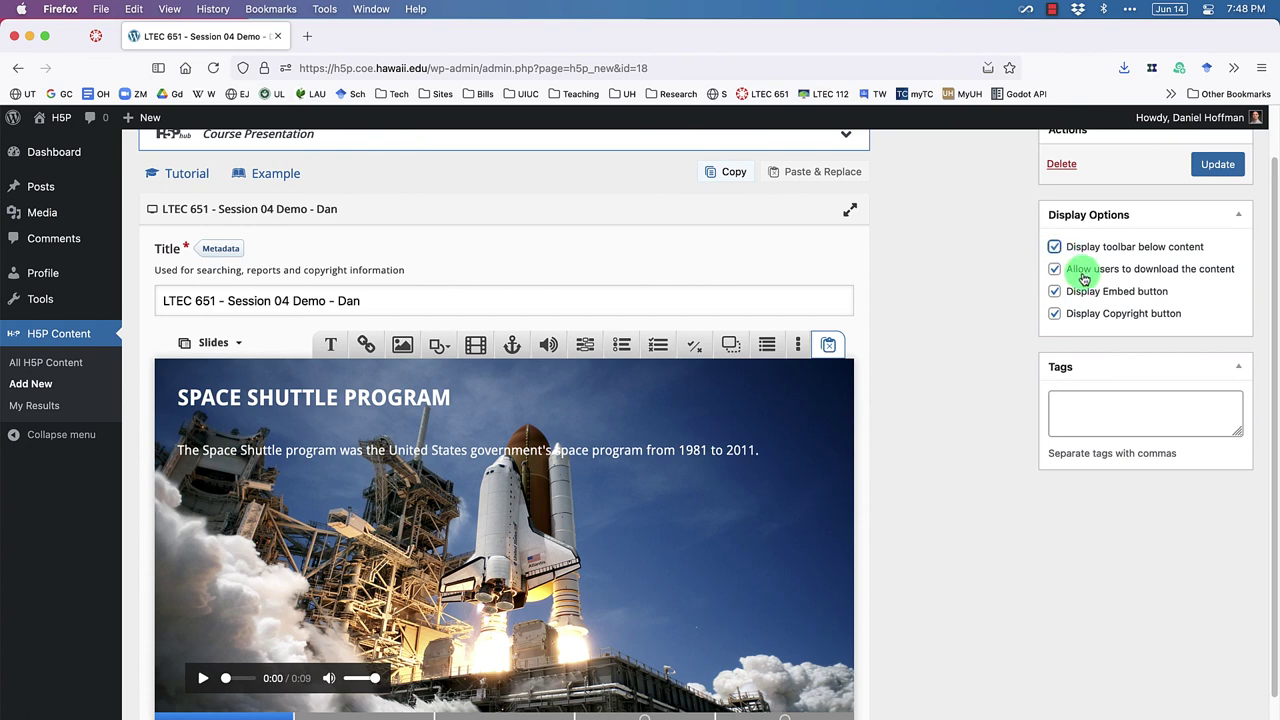
Step: Compare the option allowing users to download the content with the embedded presentation's Reuse control in Canvas, and return to the H5P editor
click(1084, 280)
double_click(1082, 274)
click(96, 36)
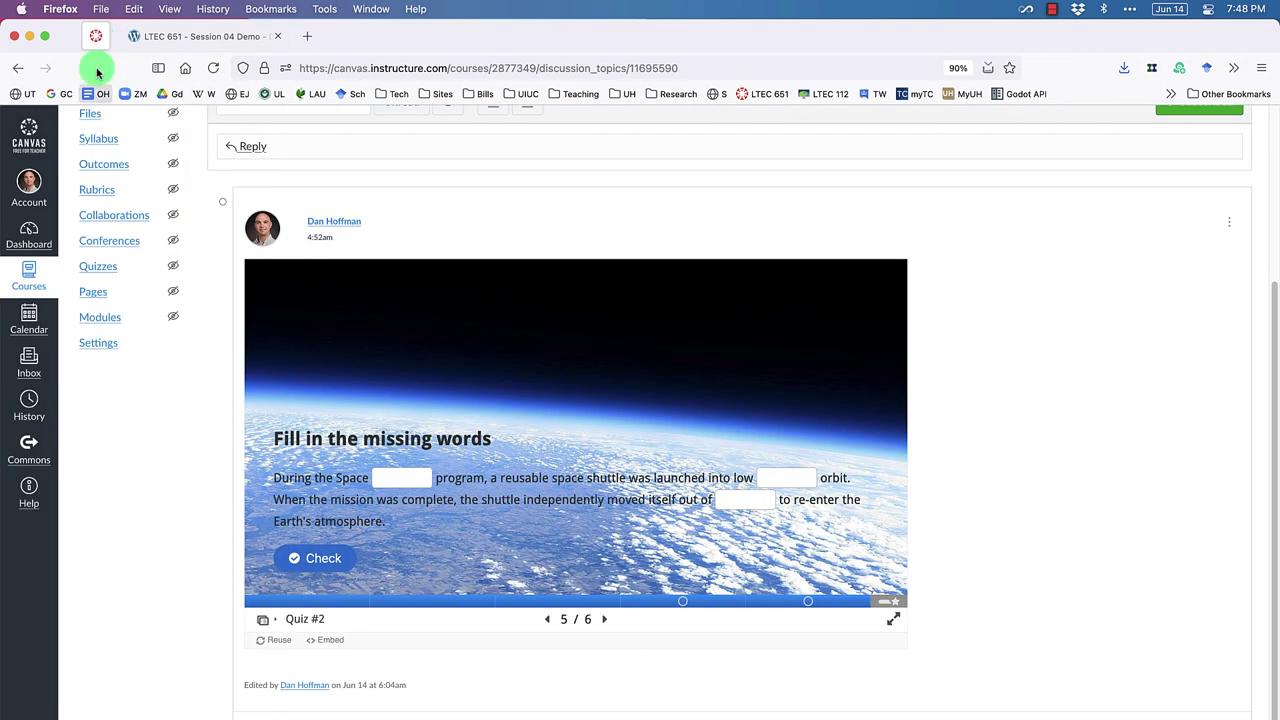
click(171, 36)
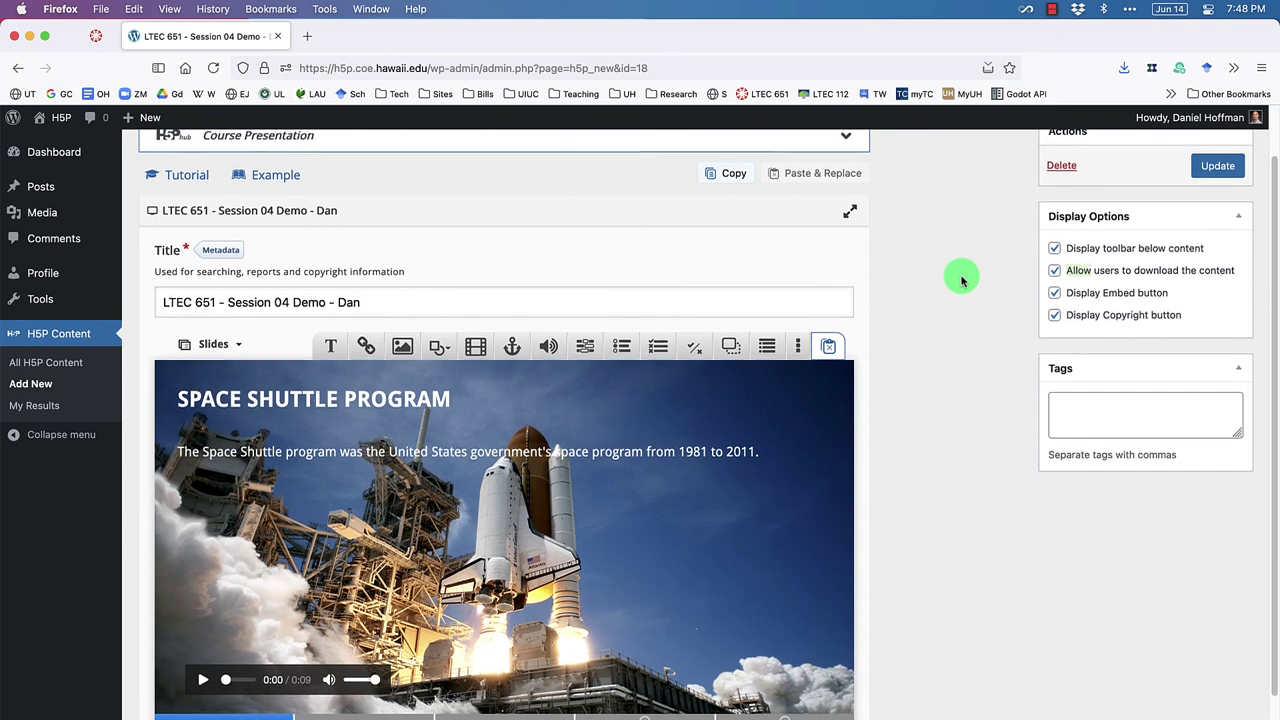
Step: Update the H5P presentation and review its rights of use, including the linked Attribution-ShareAlike 4.0 International license page
scroll(960, 271, up, 2)
click(1194, 232)
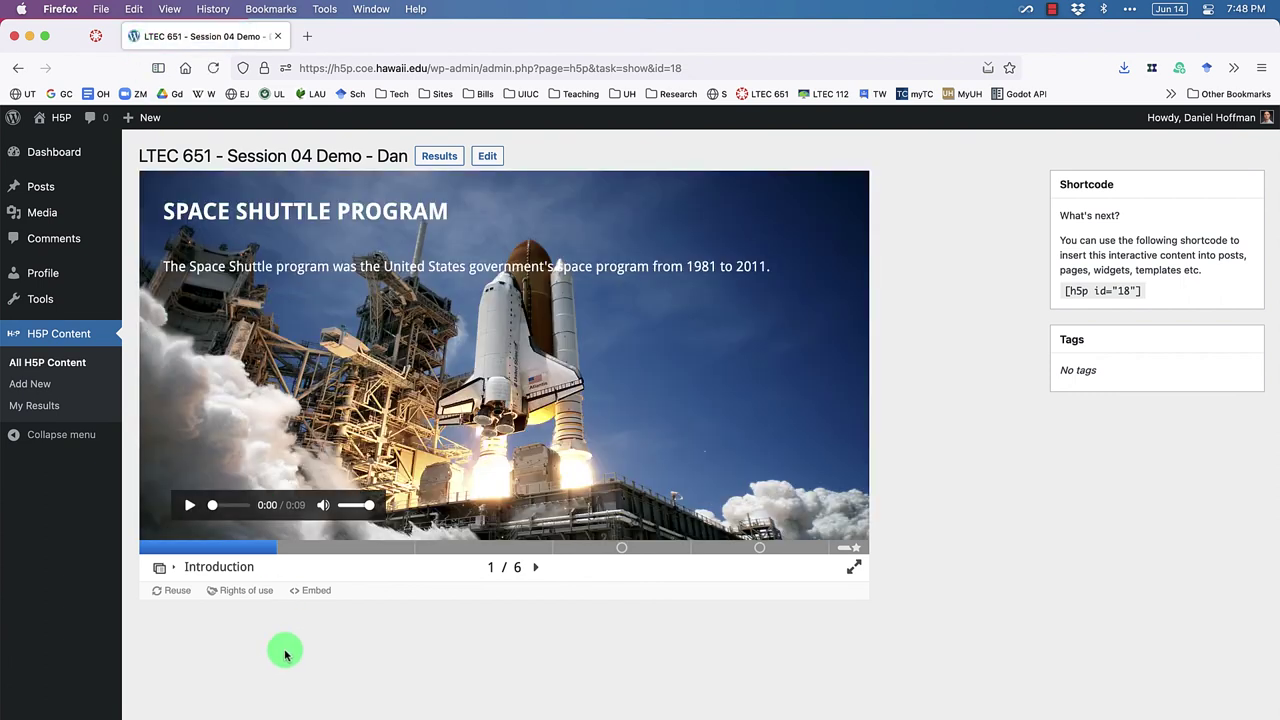
click(240, 594)
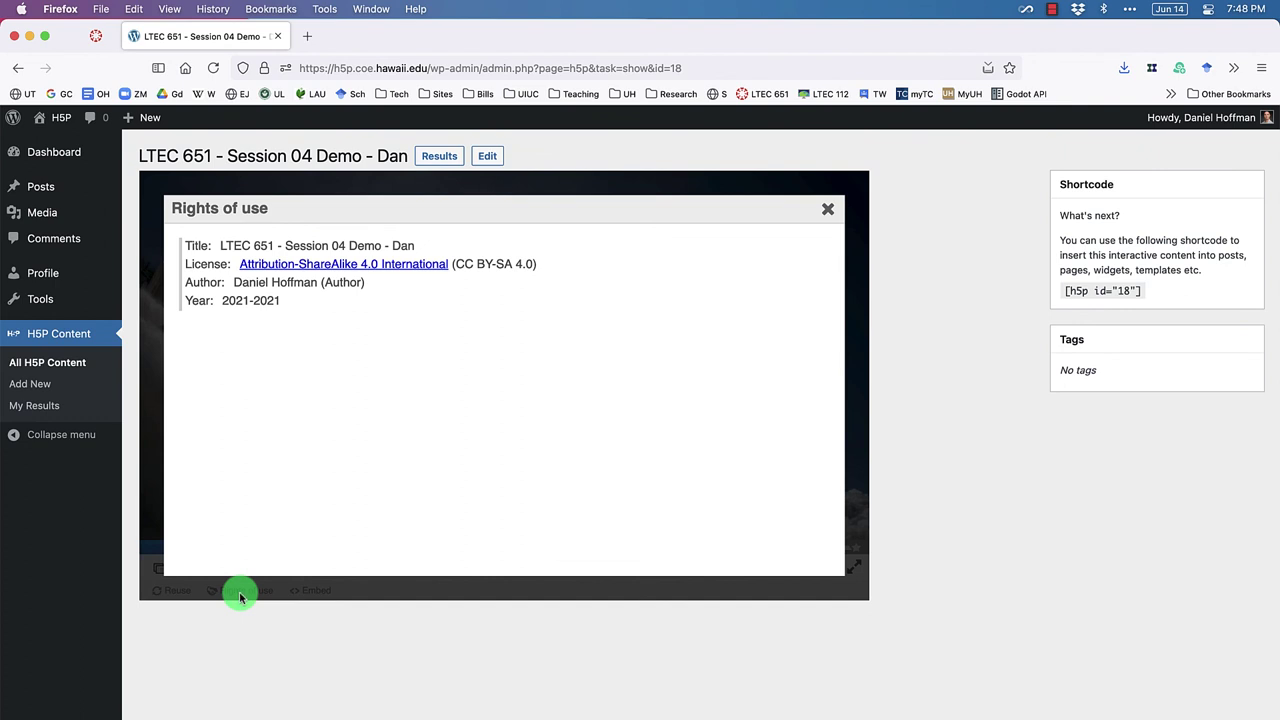
click(436, 270)
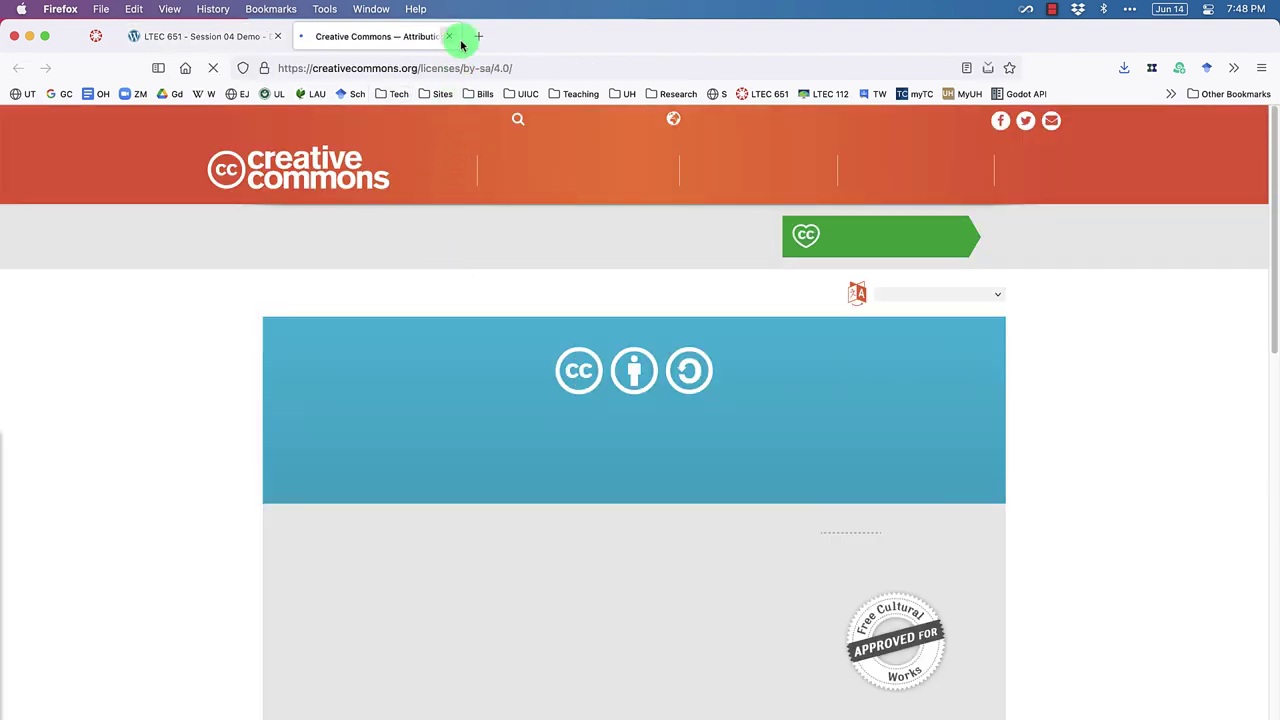
click(449, 37)
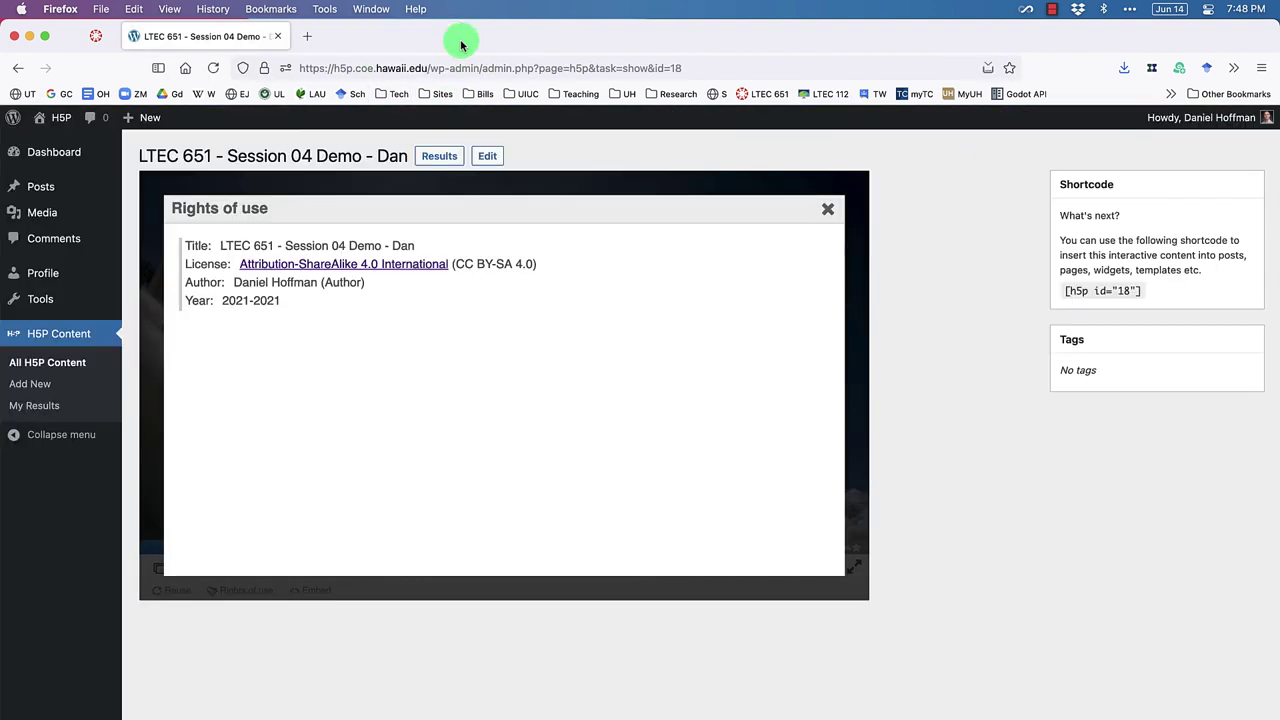
click(828, 205)
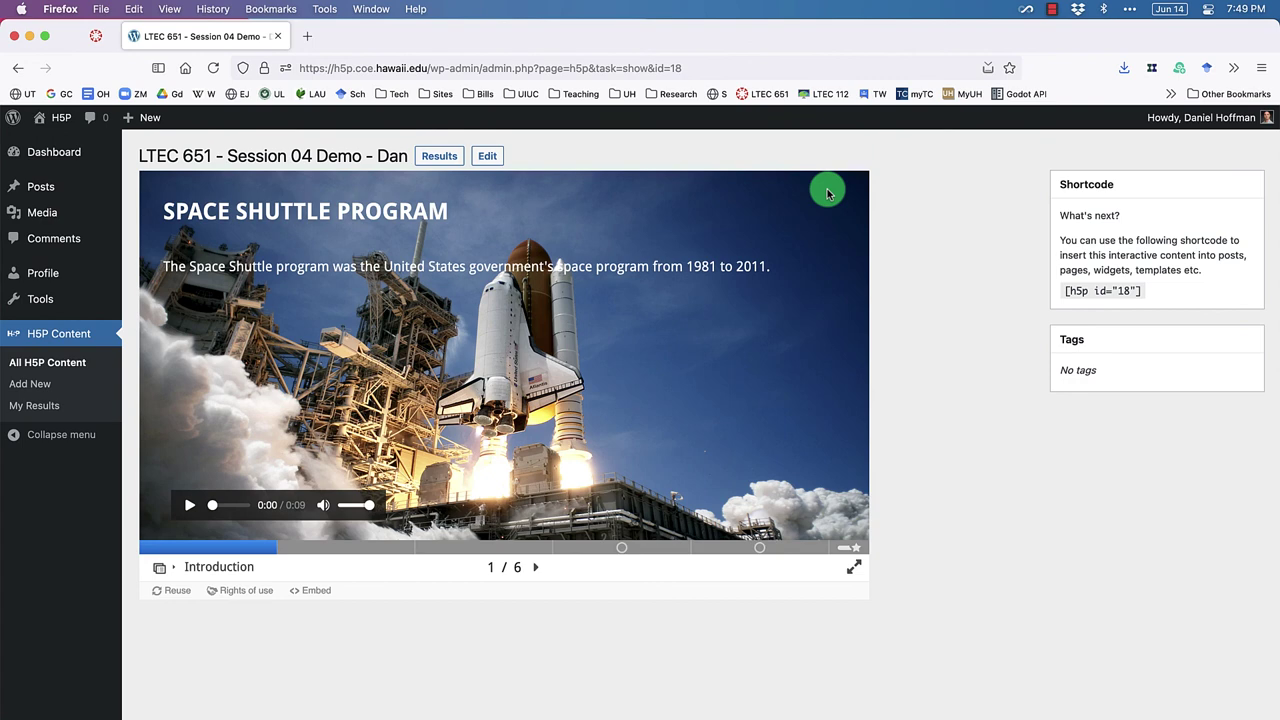
Step: Copy the presentation's iframe embed code at the 958 × 564 px size and close the Embed dialog
click(330, 612)
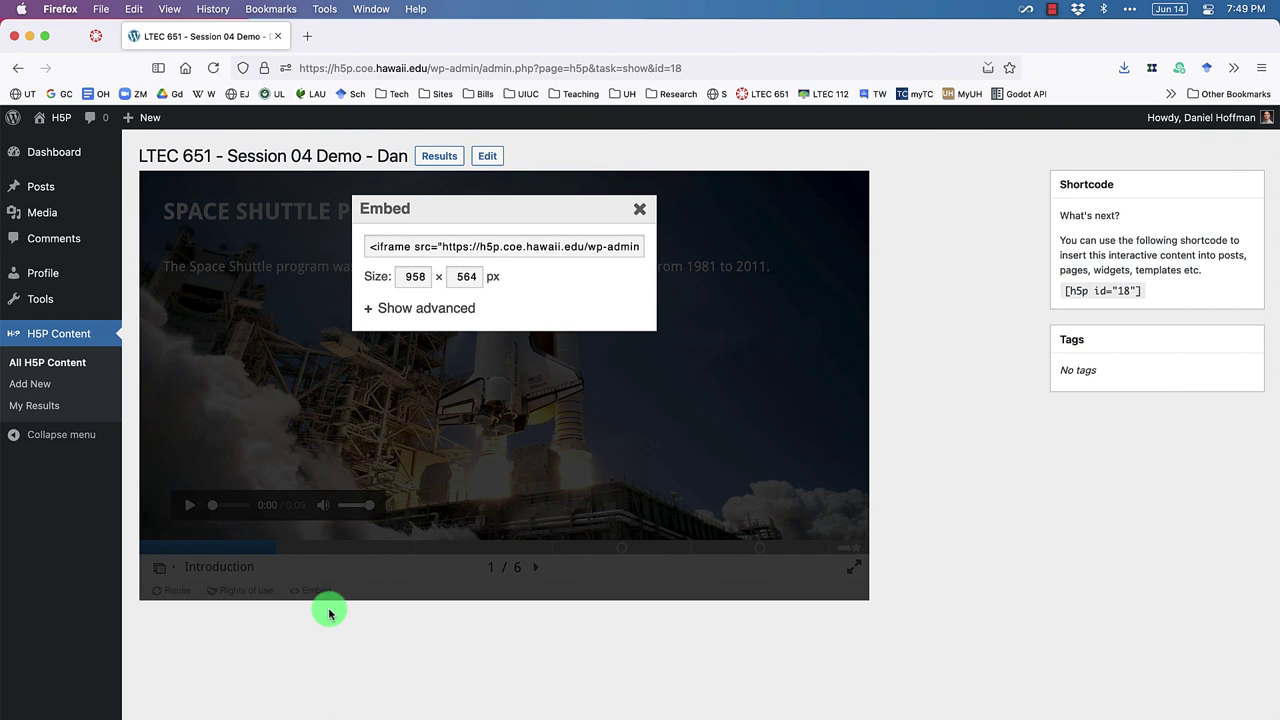
right_click(478, 247)
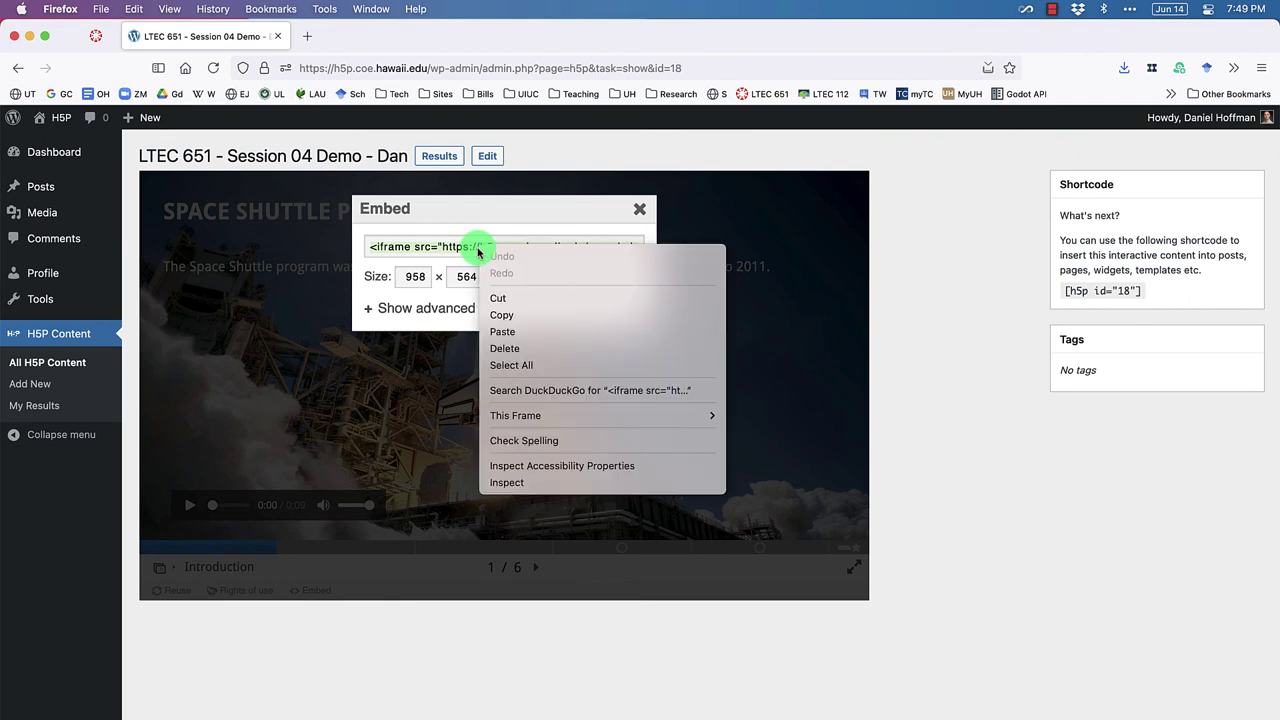
click(522, 310)
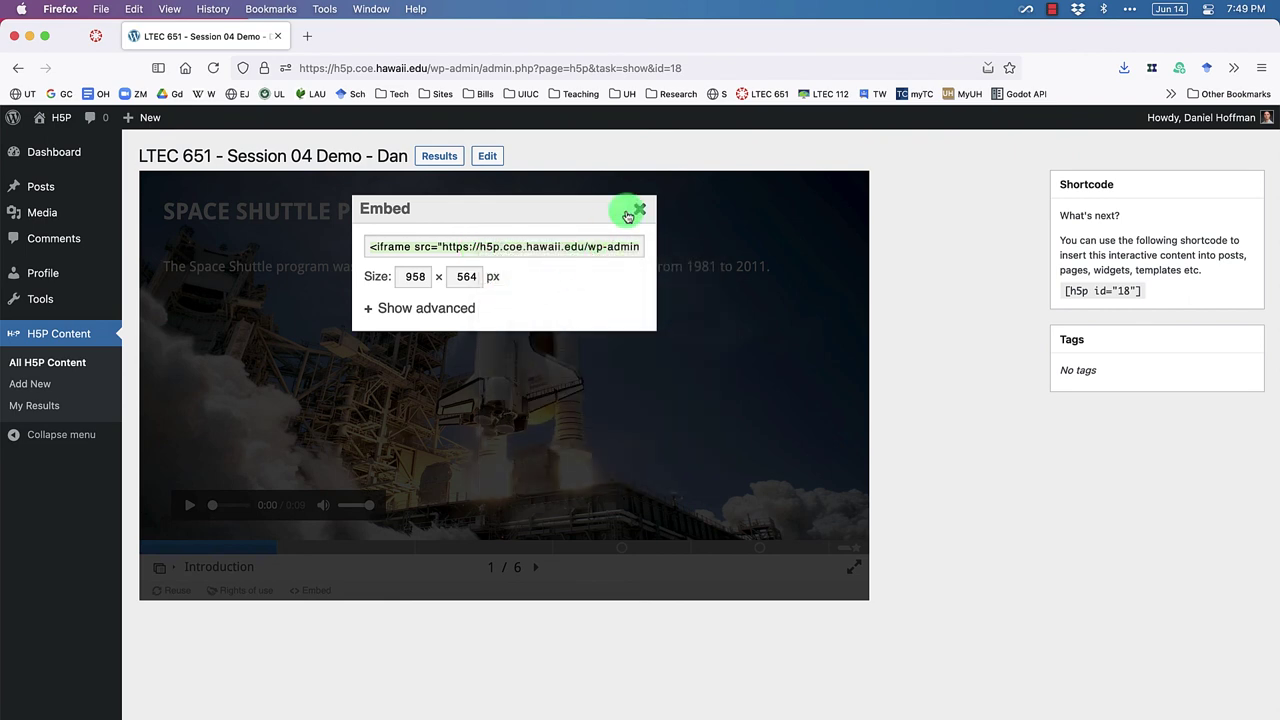
click(628, 213)
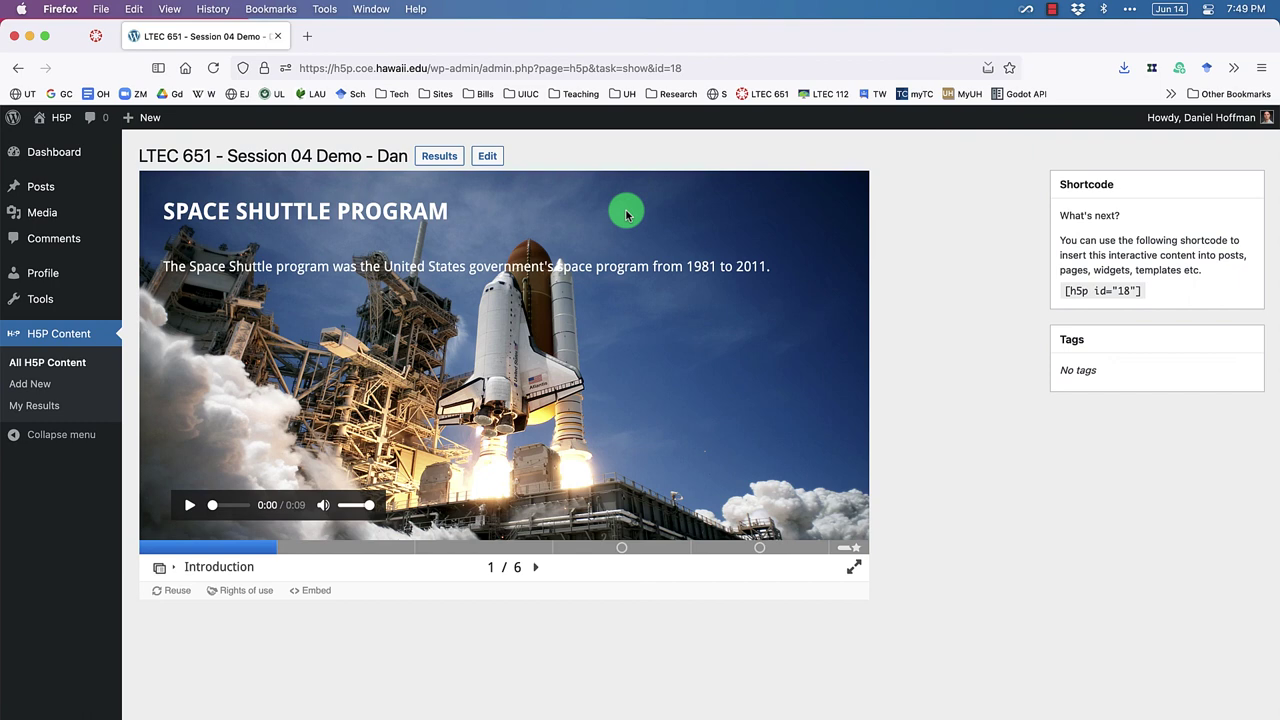
Step: Switch to the Canvas discussion "Example of H5P Content" and post a reply containing the copied embed code, inserted as HTML
click(92, 38)
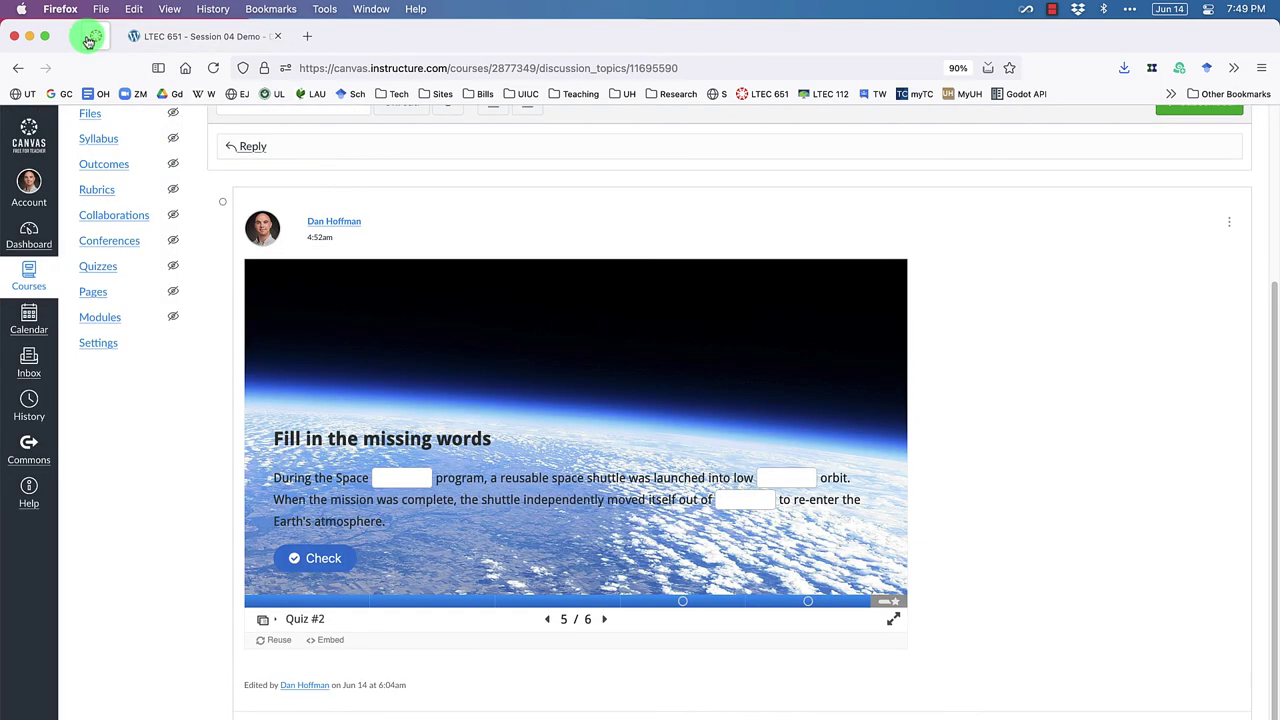
click(258, 148)
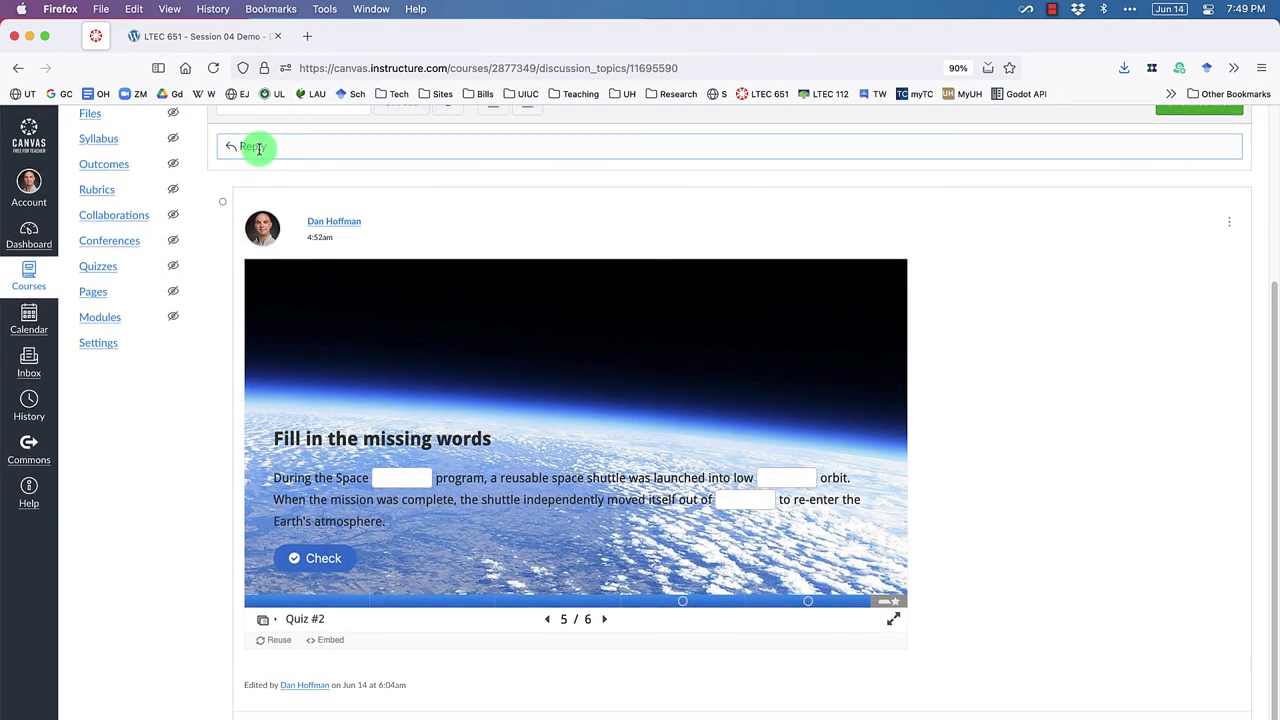
scroll(258, 148, up, 3)
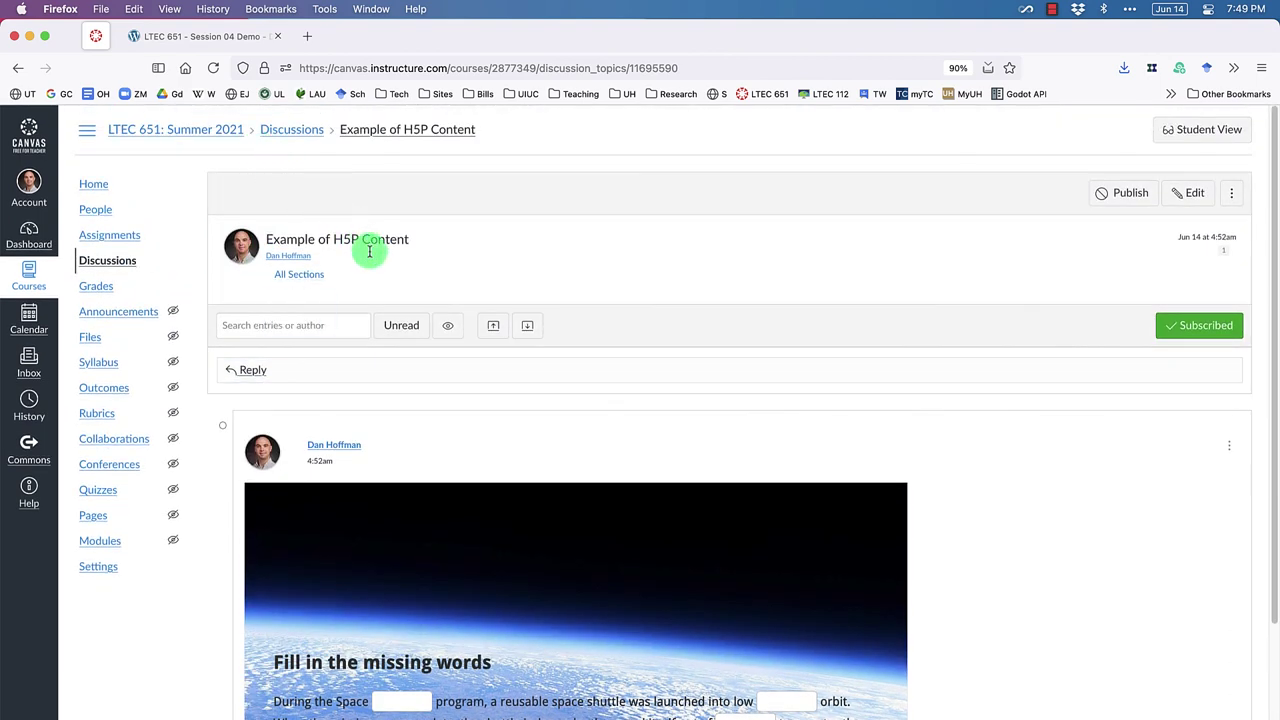
click(251, 372)
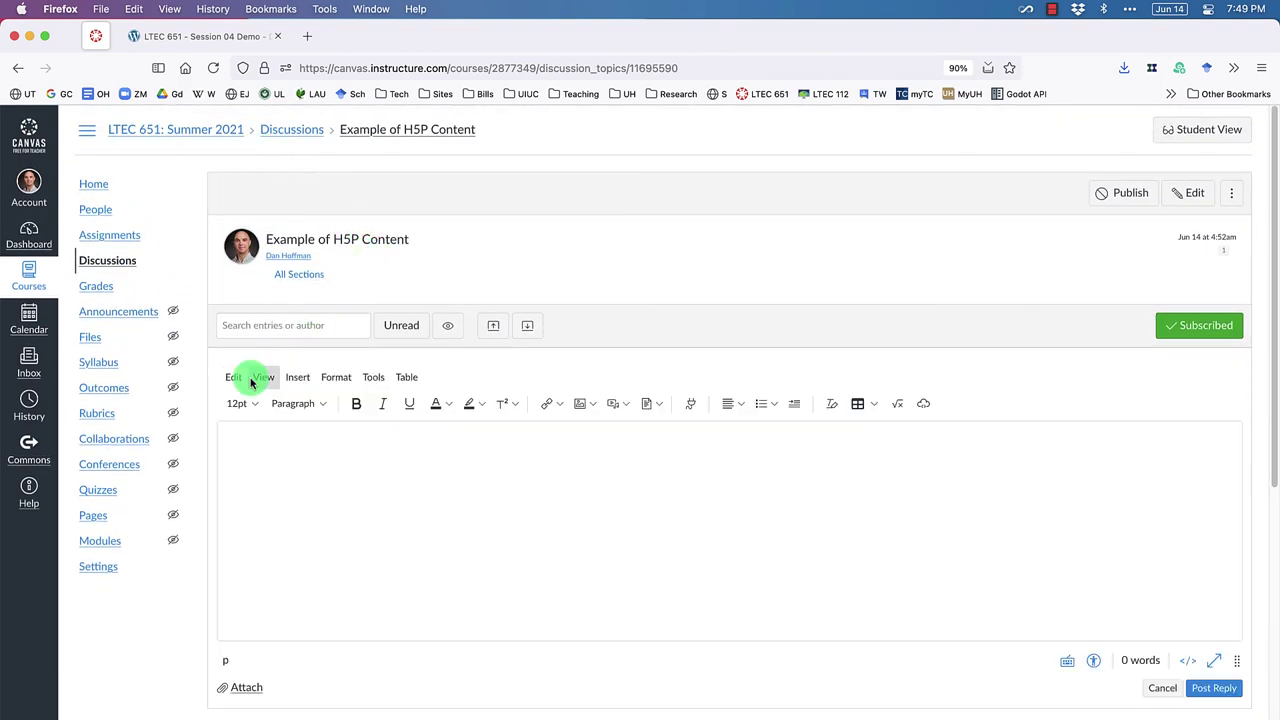
click(458, 449)
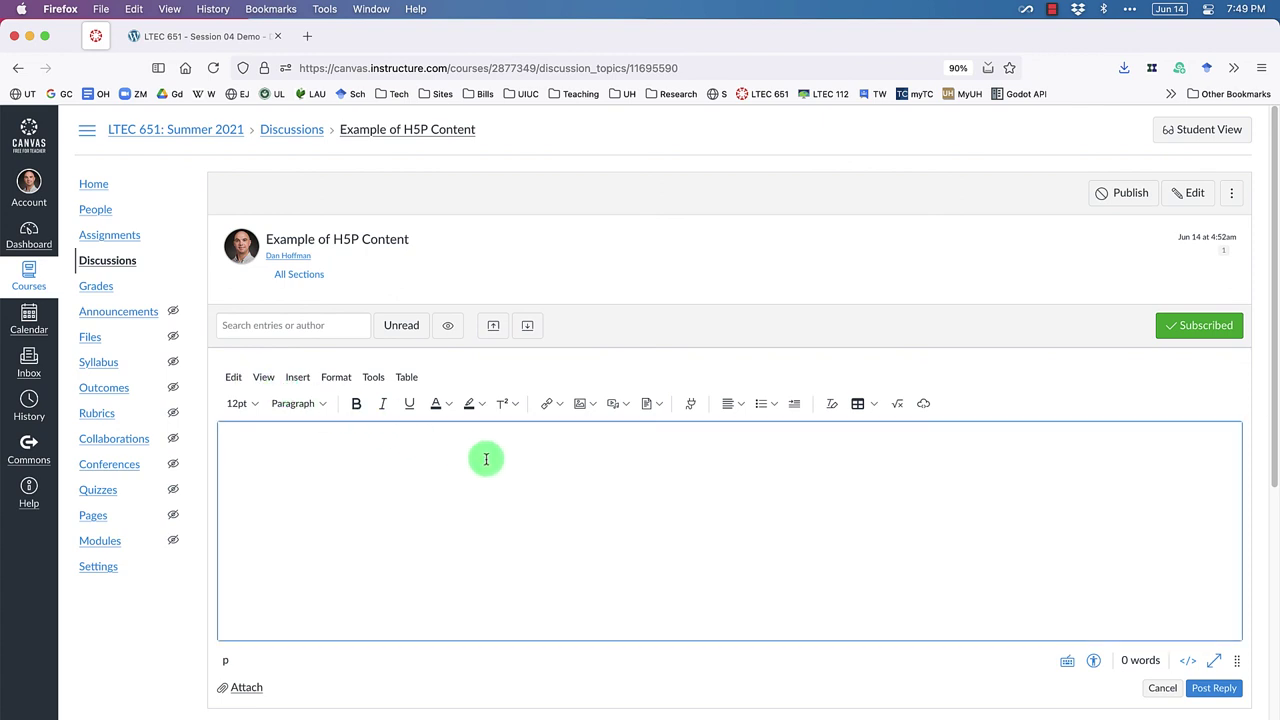
click(1188, 661)
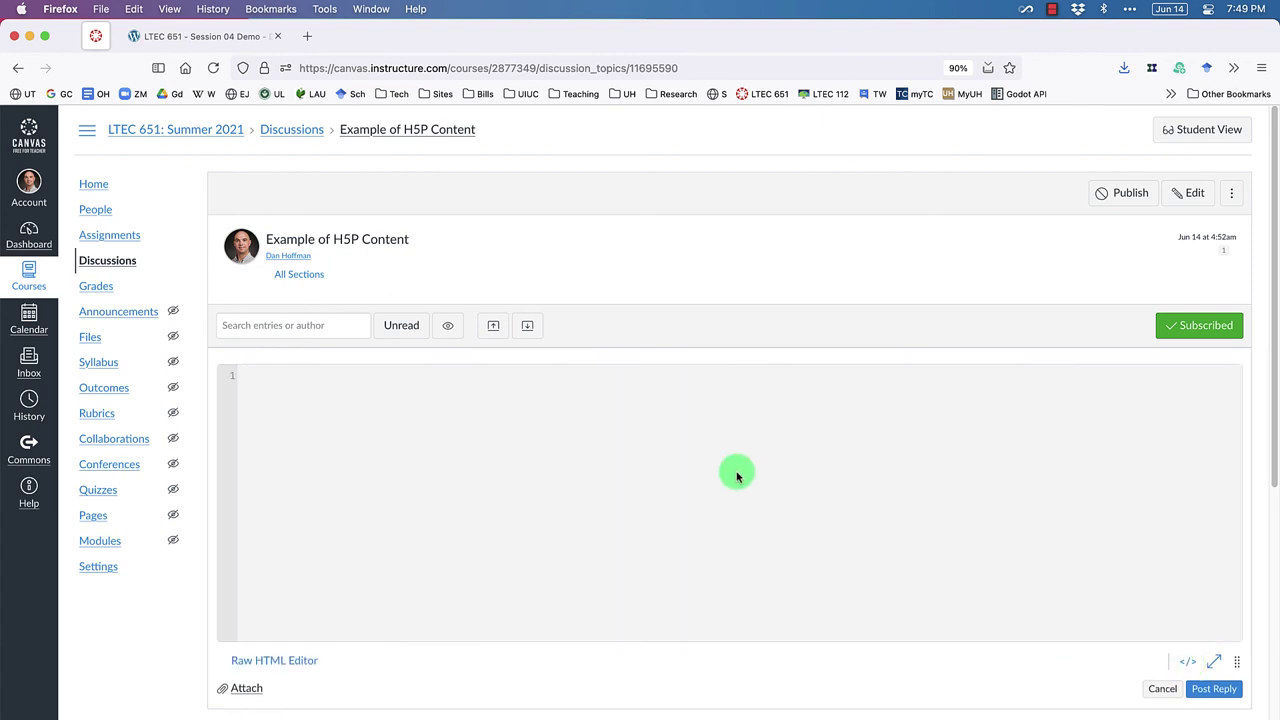
key(super+v)
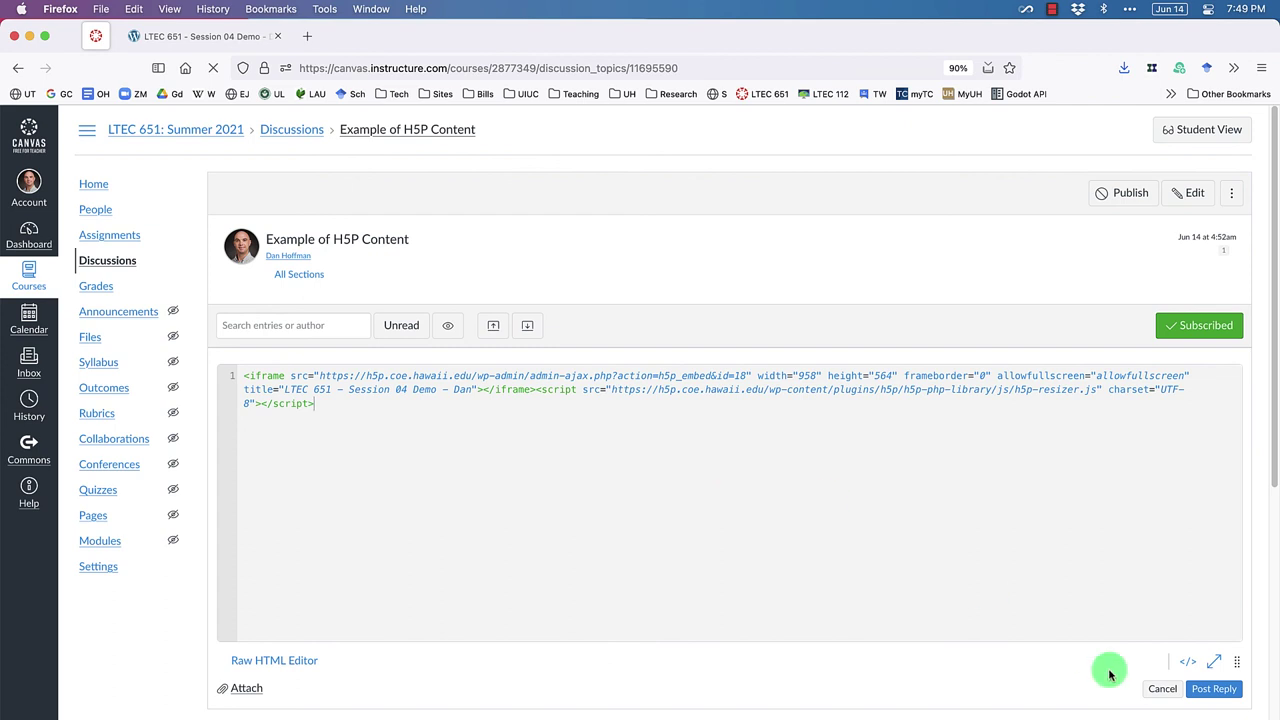
click(1189, 662)
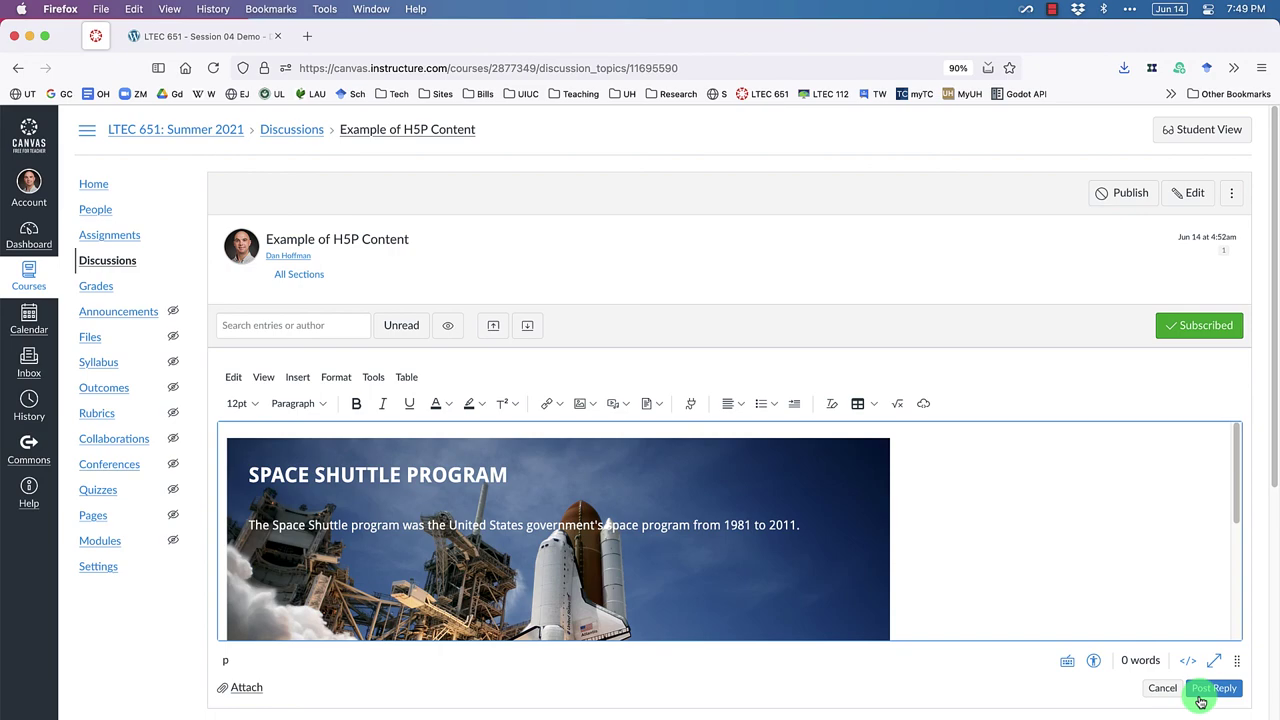
click(1212, 688)
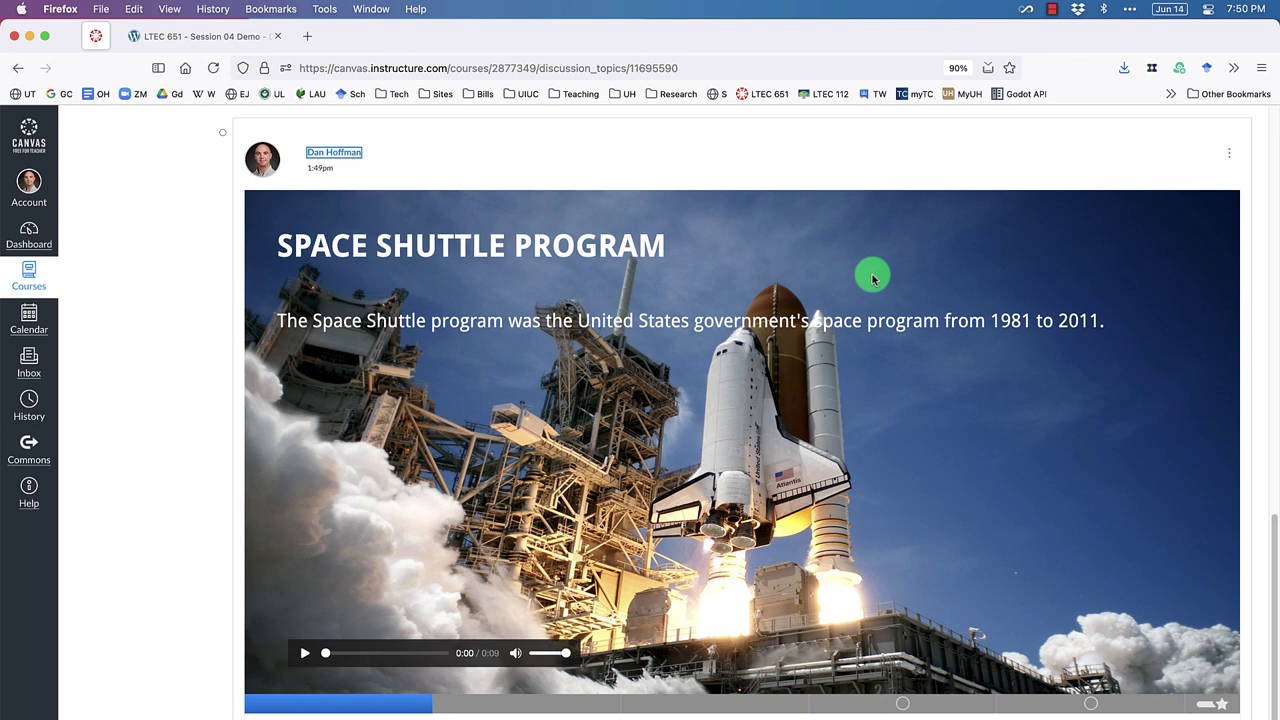
Step: Test the presentation in the posted reply by playing and pausing its audio, browsing to the quiz slides and returning to the Introduction
click(298, 653)
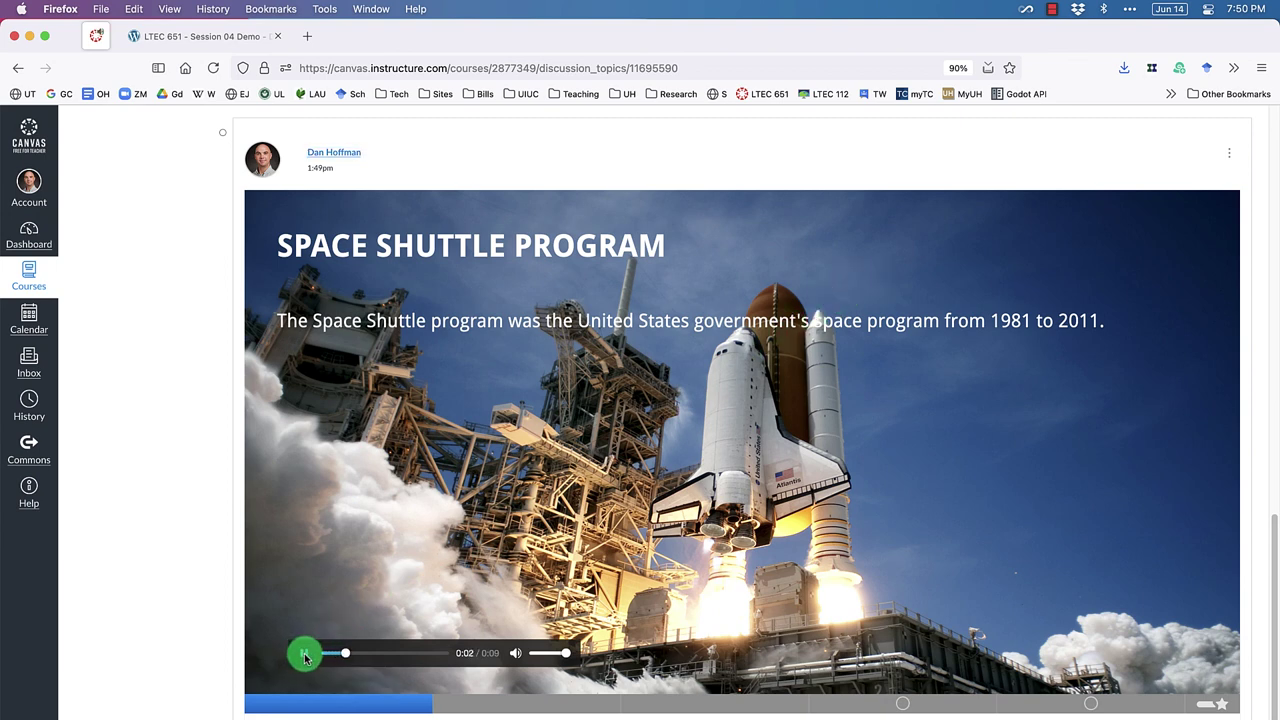
click(388, 660)
click(1022, 690)
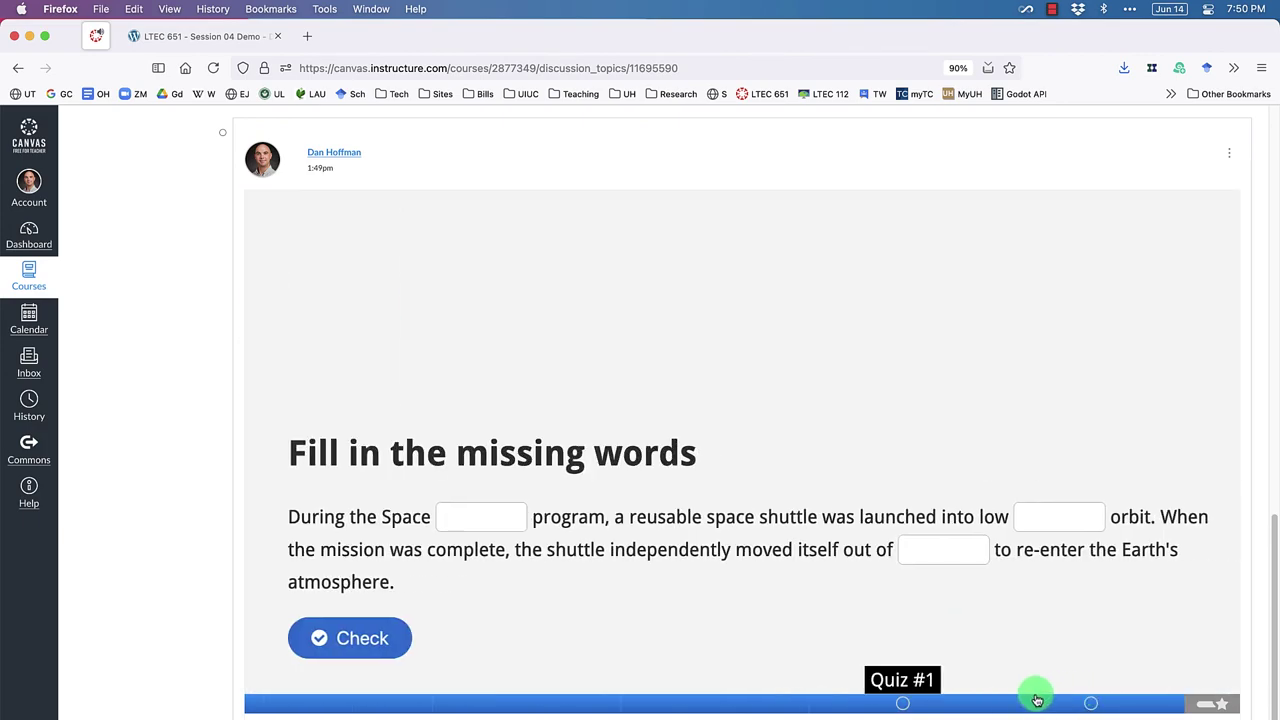
drag(1037, 700, 381, 708)
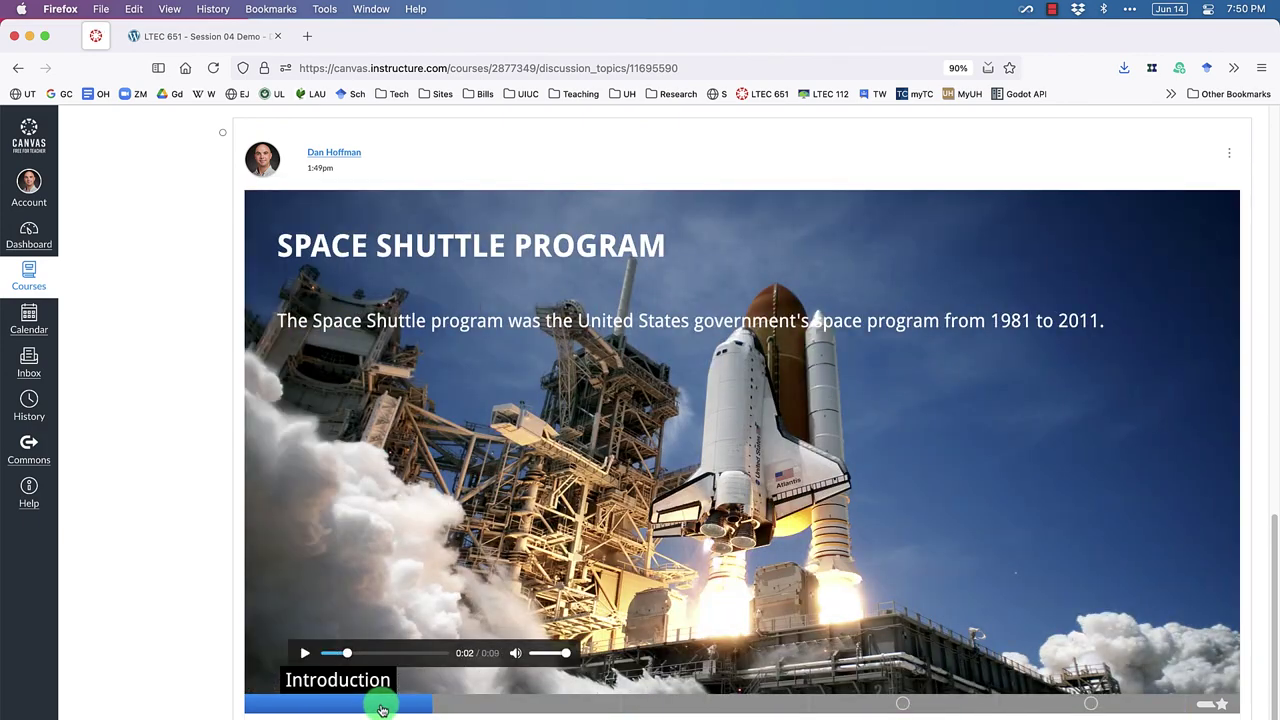